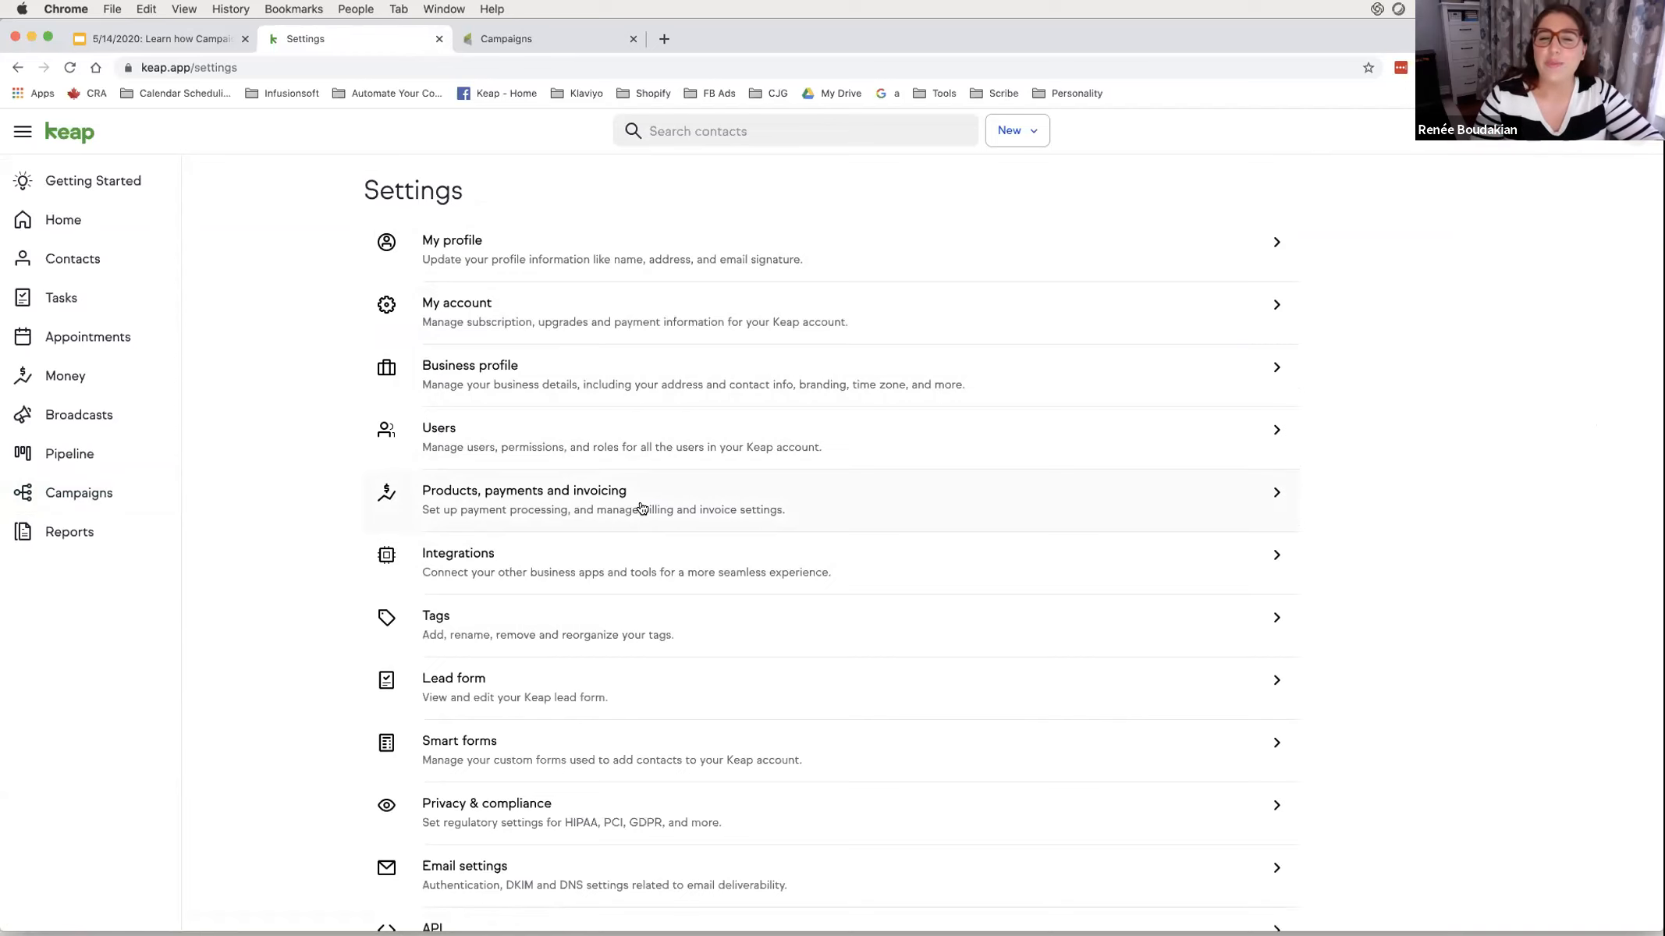
- Open the Products, payments and invoicing settings and review the currency list, leaving US Dollar [USD]
left_click(641, 508)
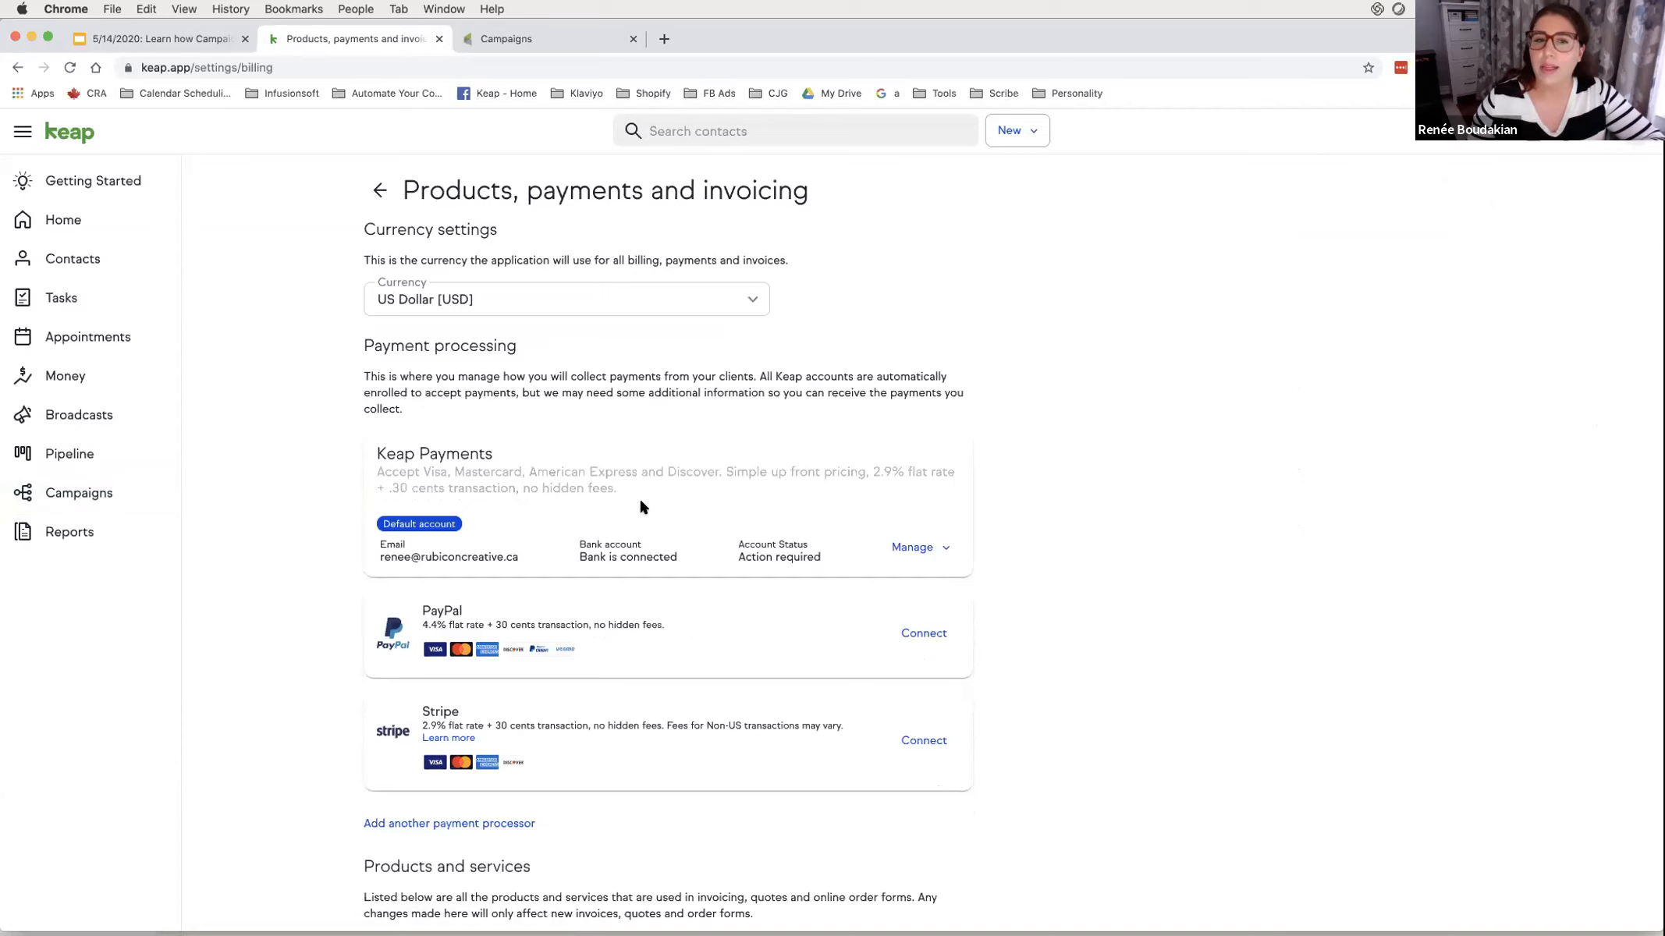
left_click(416, 290)
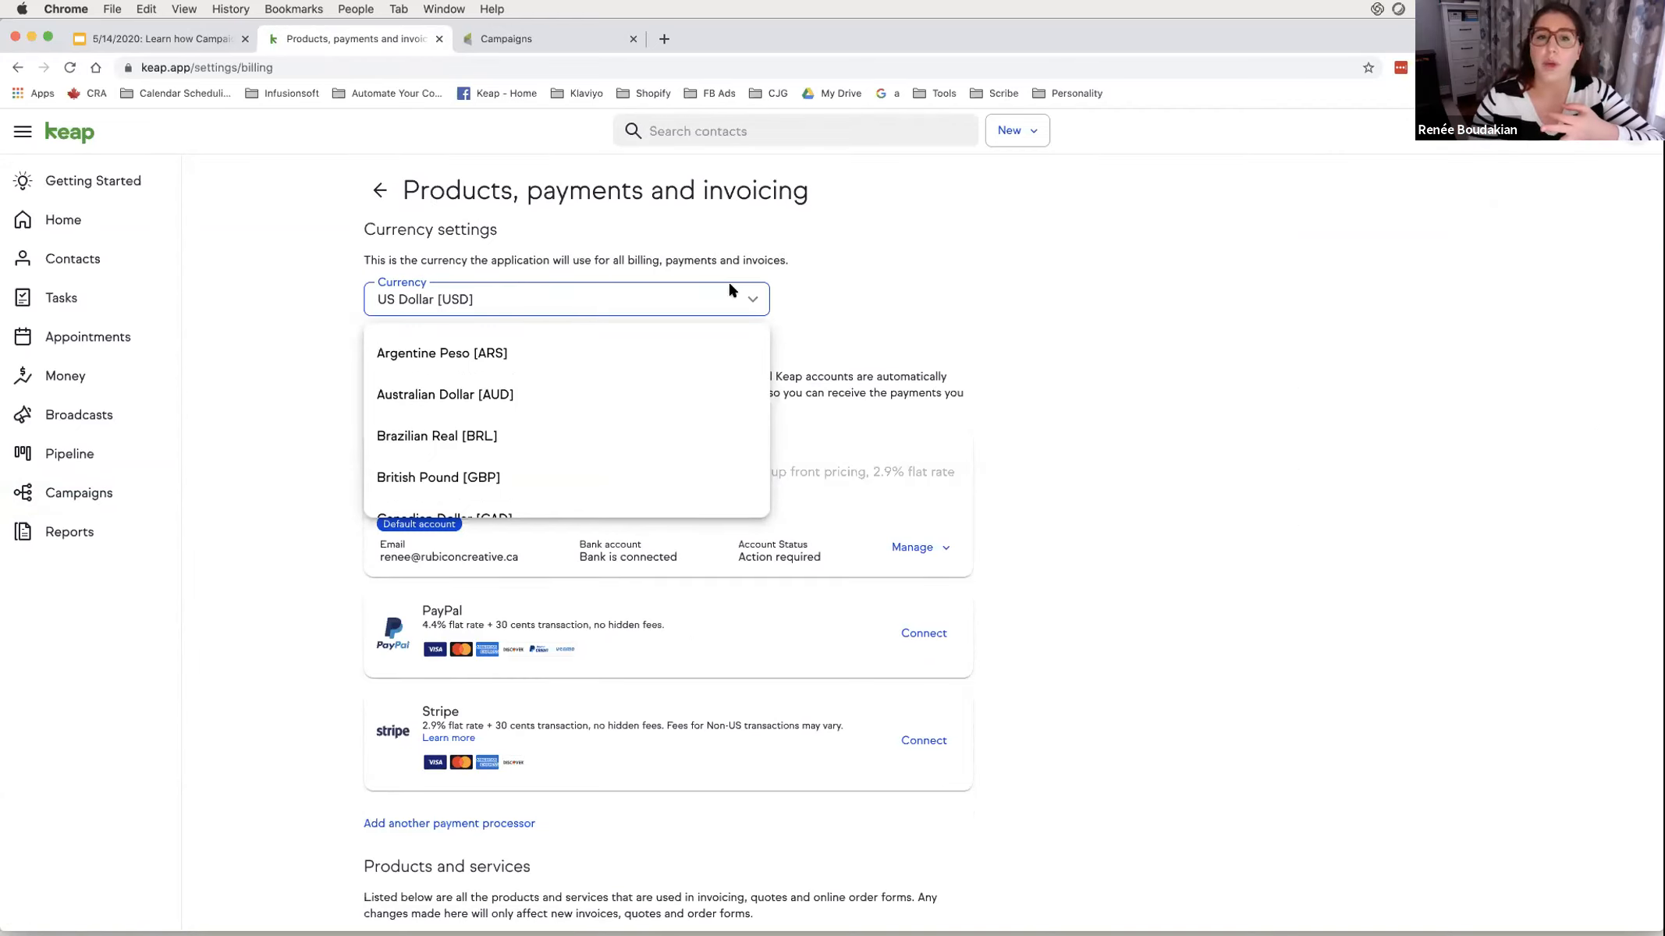
left_click(854, 296)
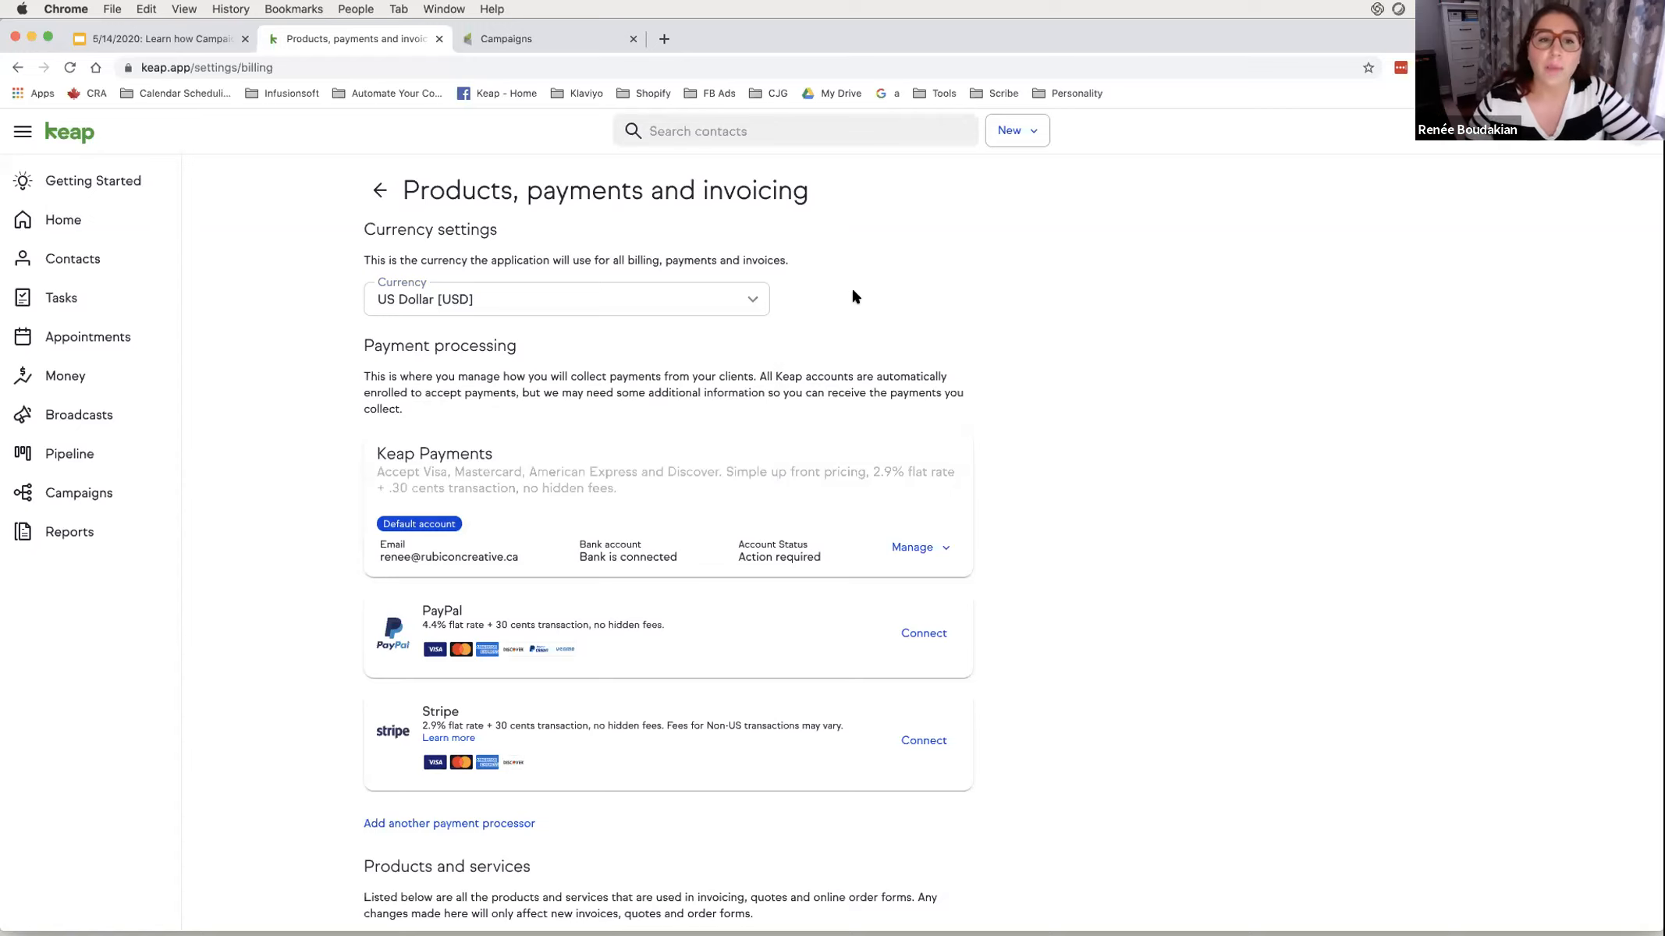
scroll(543, 491, "down", 2)
- Look over the other payment processors, then start connecting Stripe (2.9% + 30 cents)
scroll(544, 491, "down", 1)
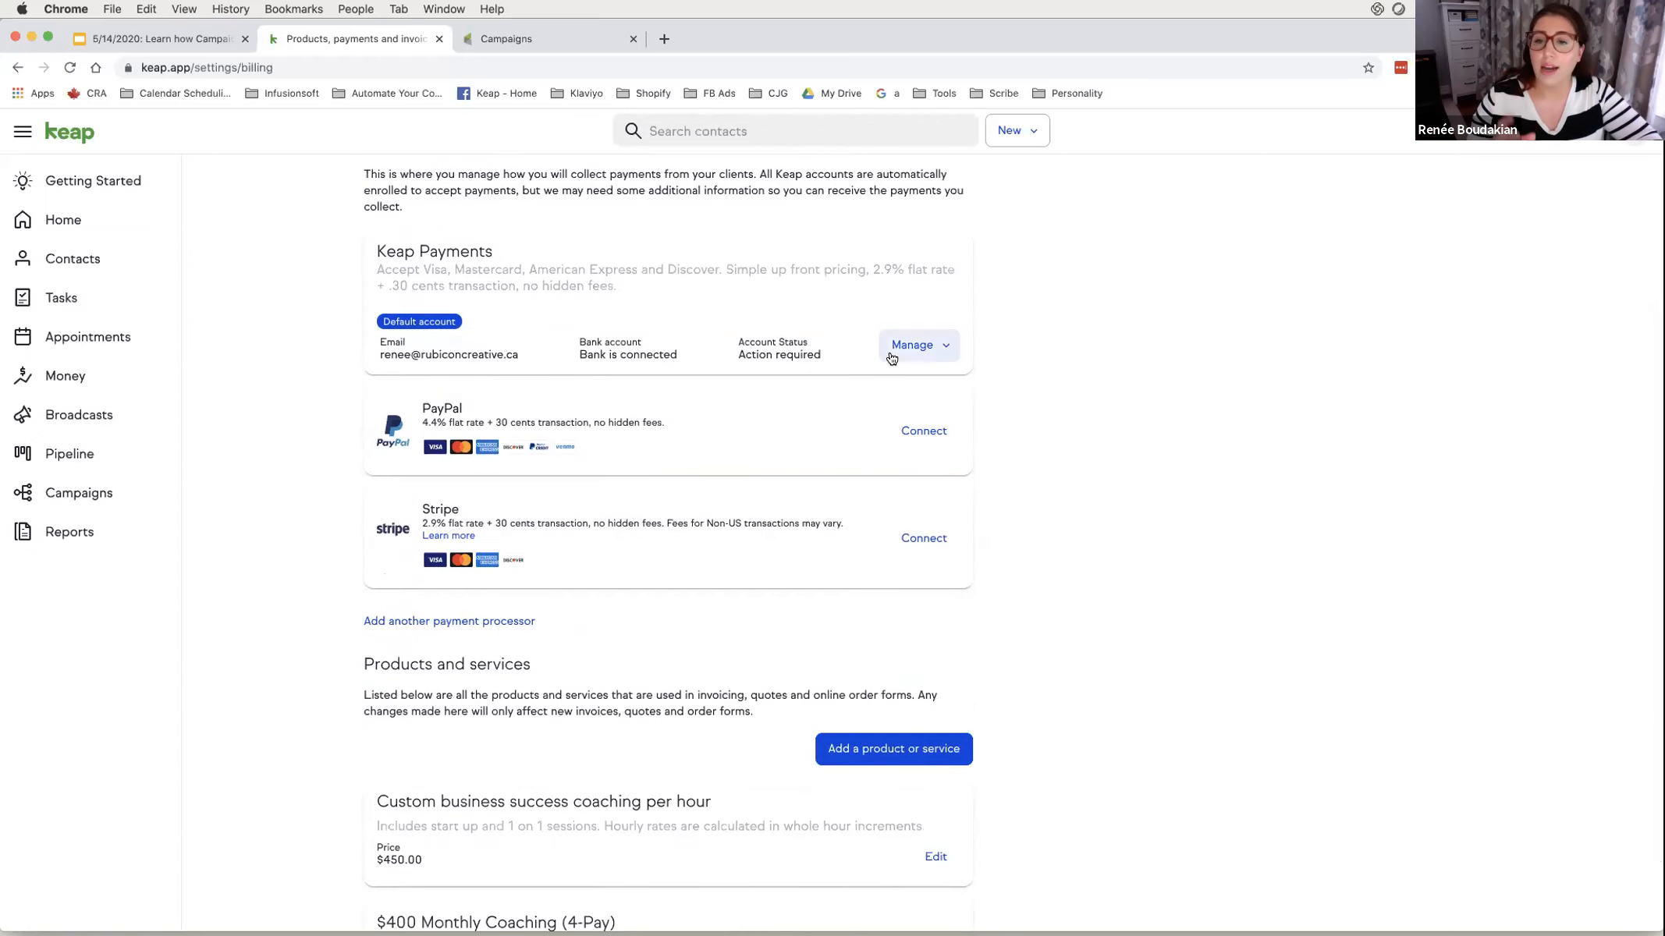
left_click(469, 622)
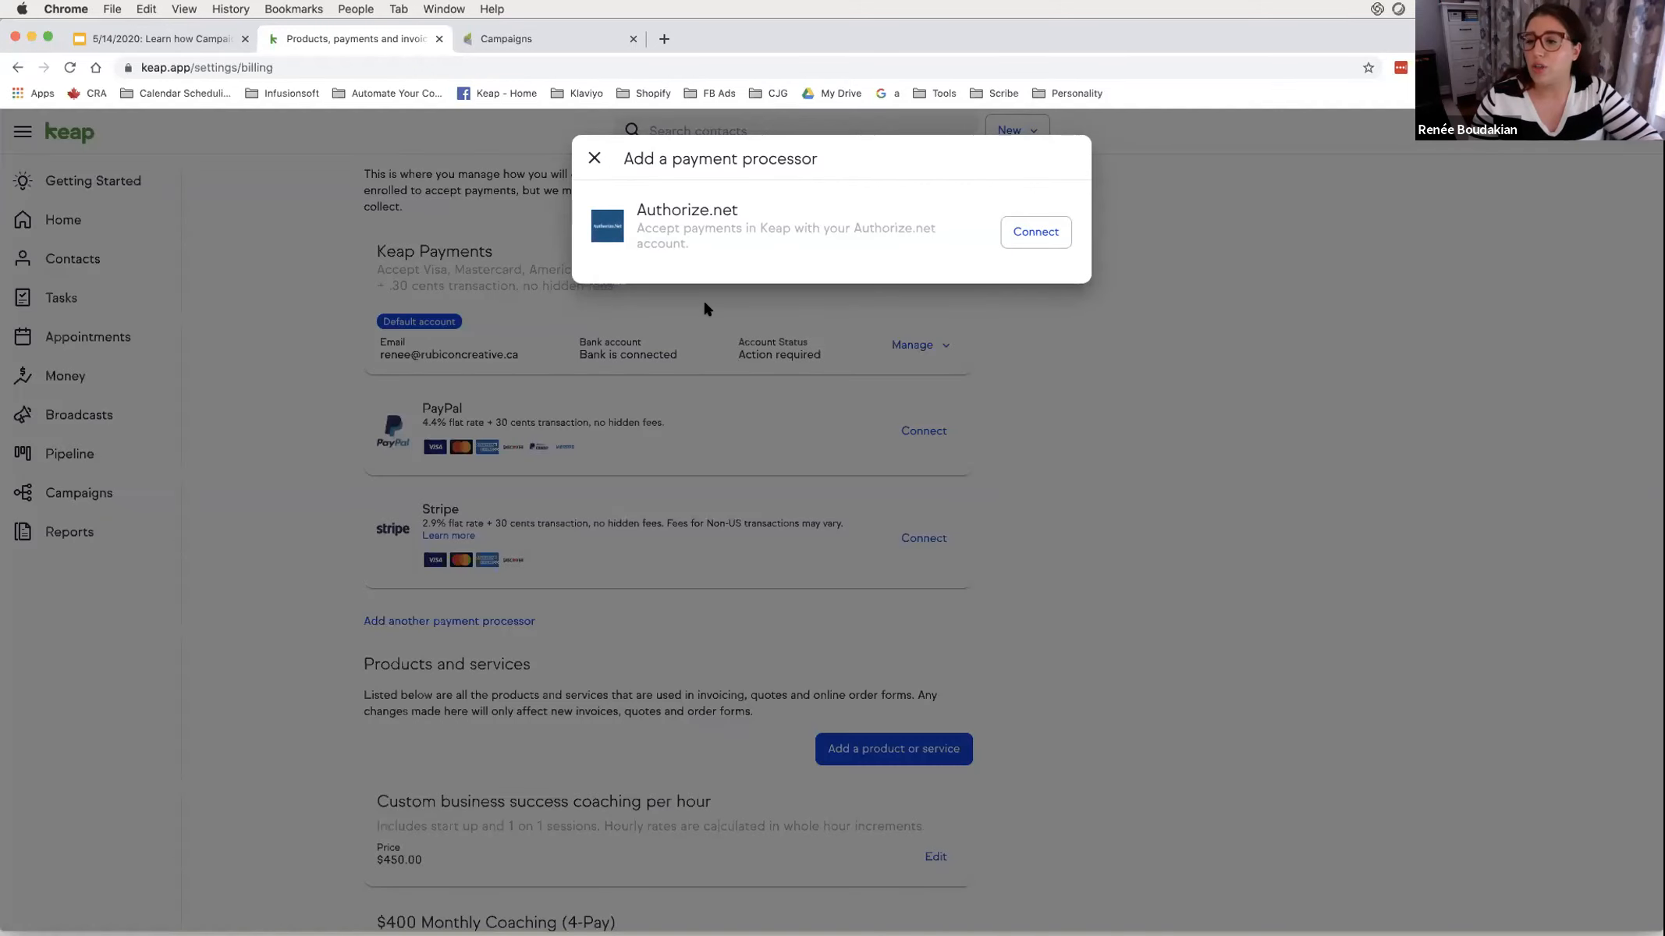
left_click(578, 160)
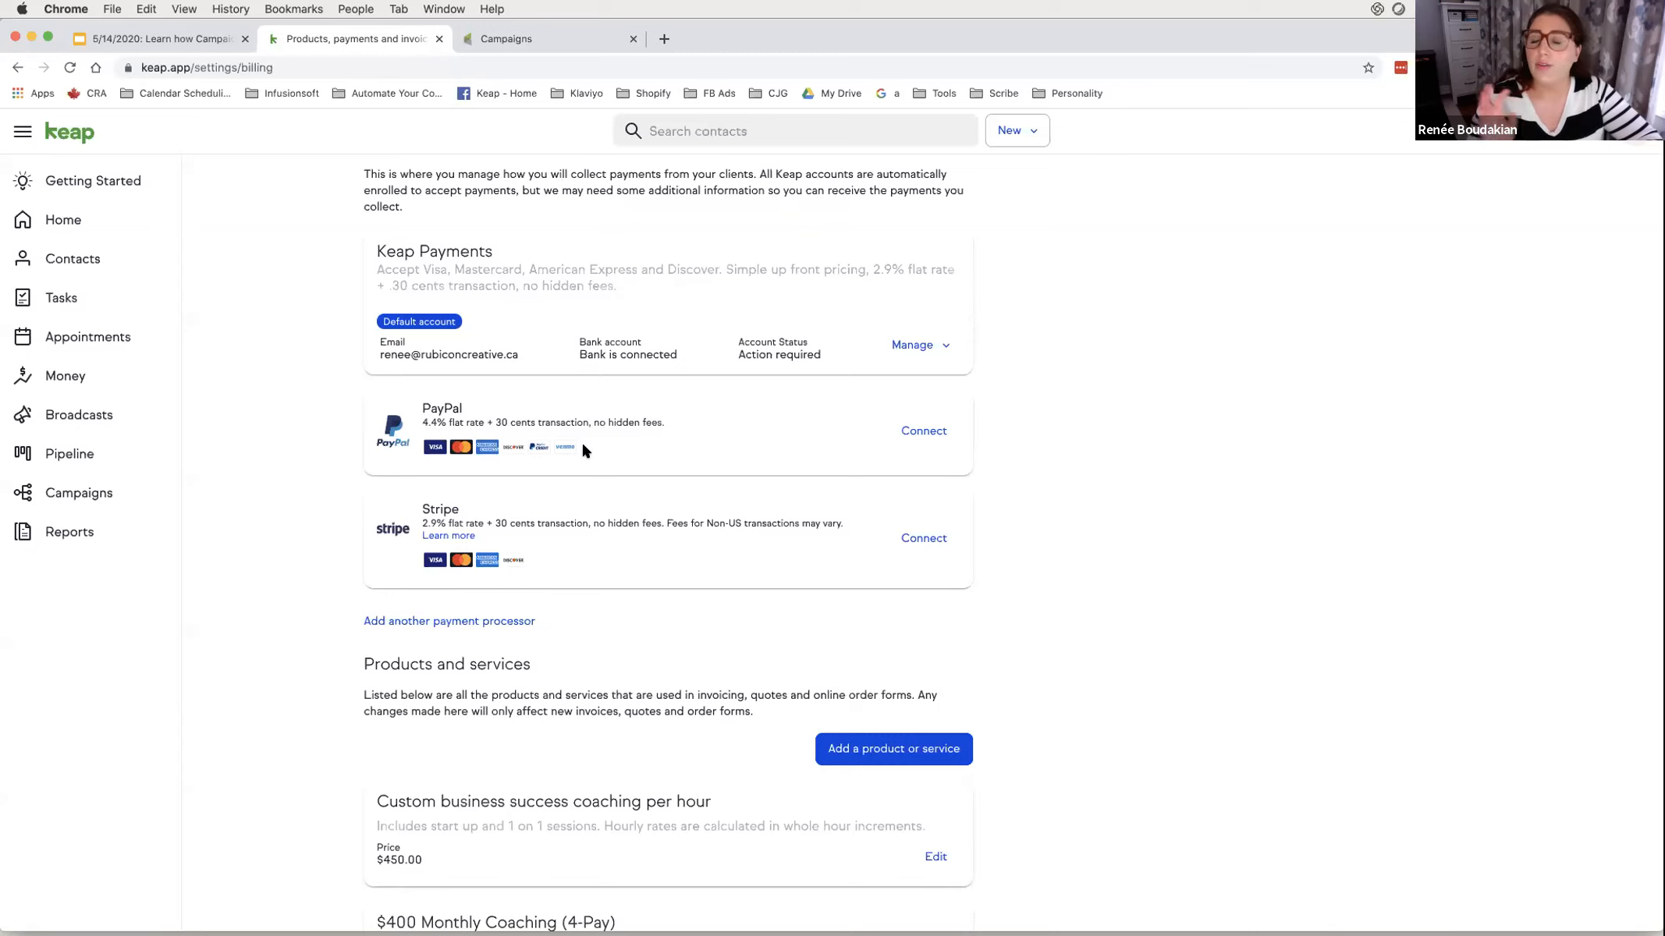
left_click_drag(420, 507, 493, 529)
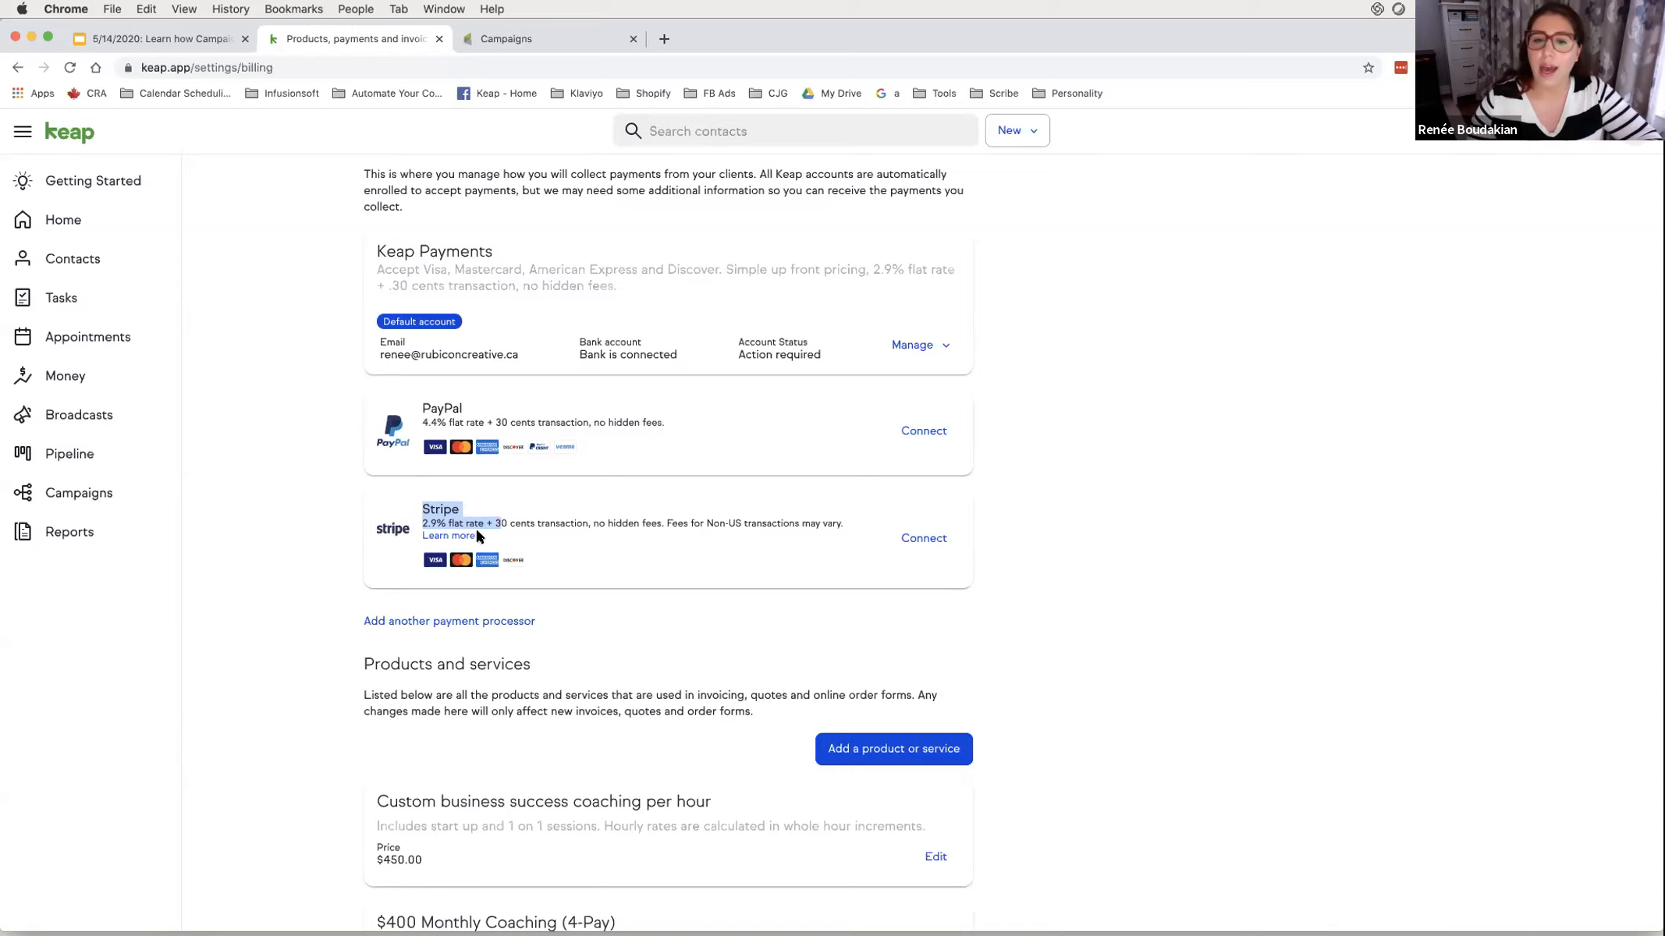
left_click(928, 537)
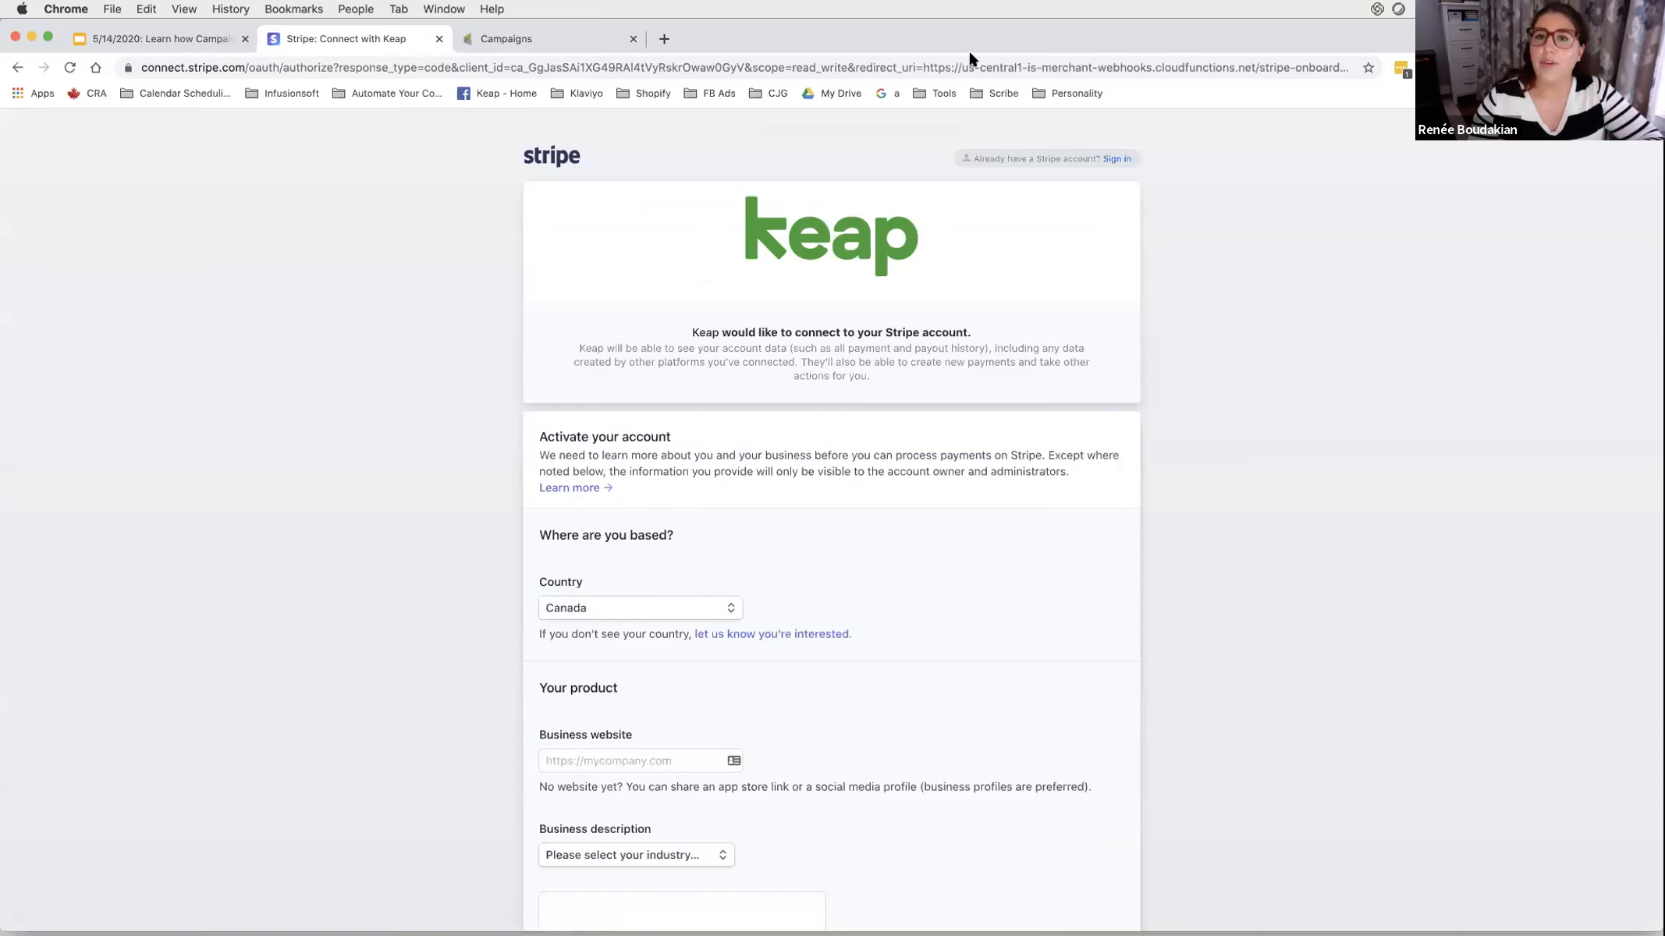
- Look over Stripe's connect-with-Keap activation form, then go back to Keap's payment settings page
left_click_drag(1149, 142, 1088, 134)
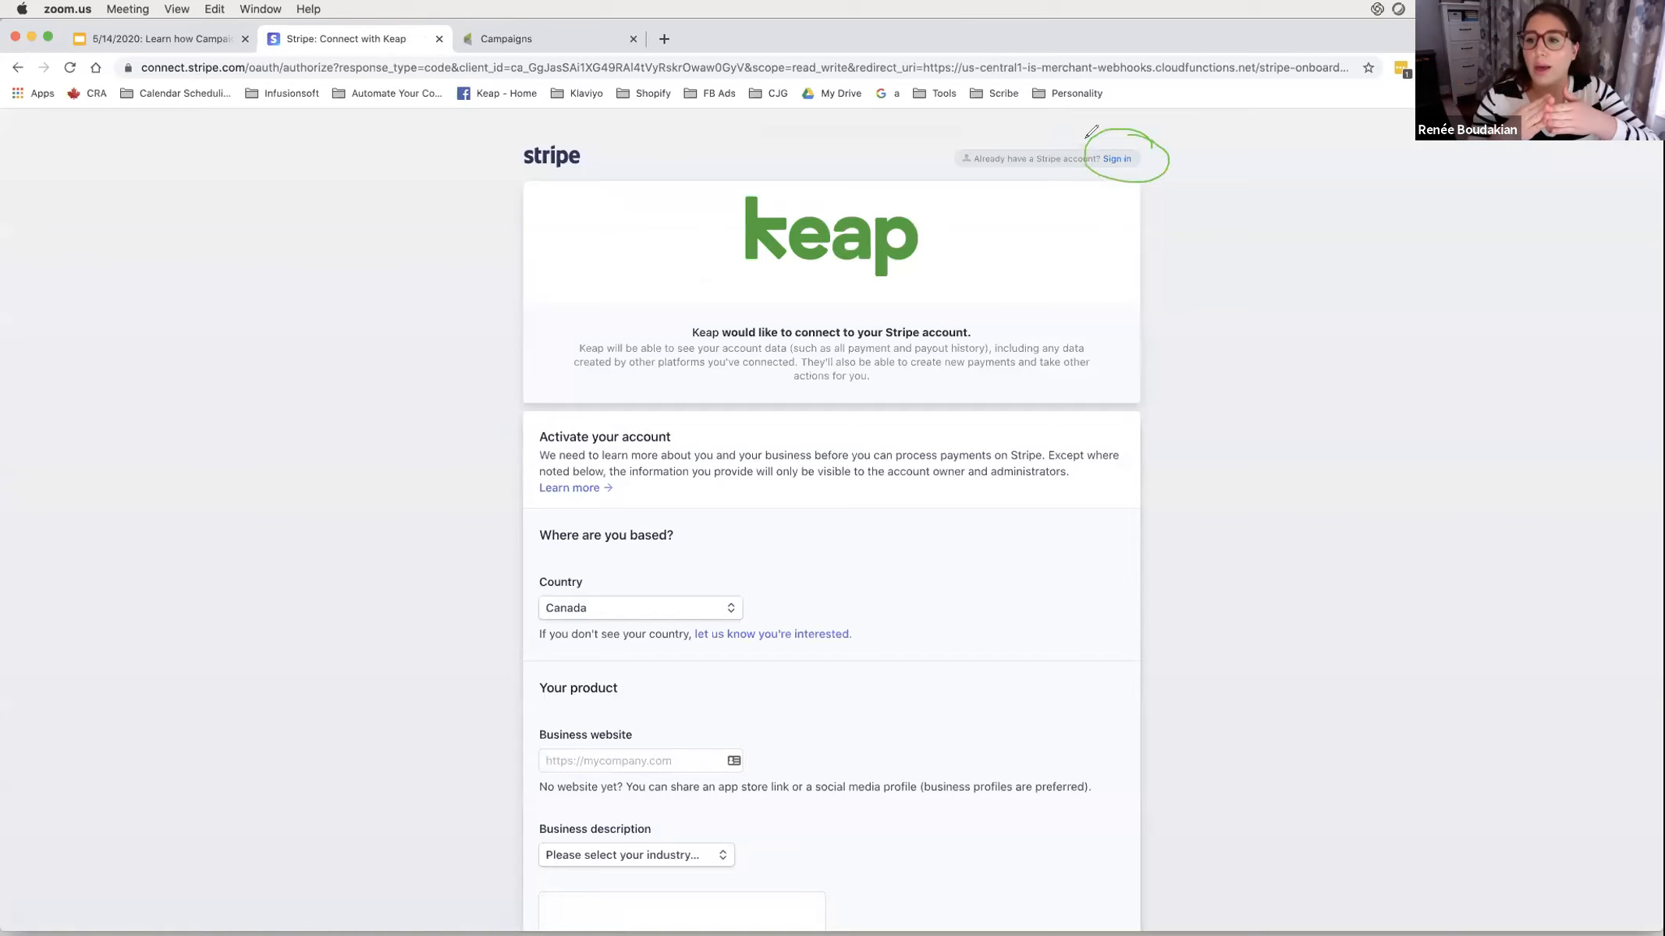
left_click(1032, 101)
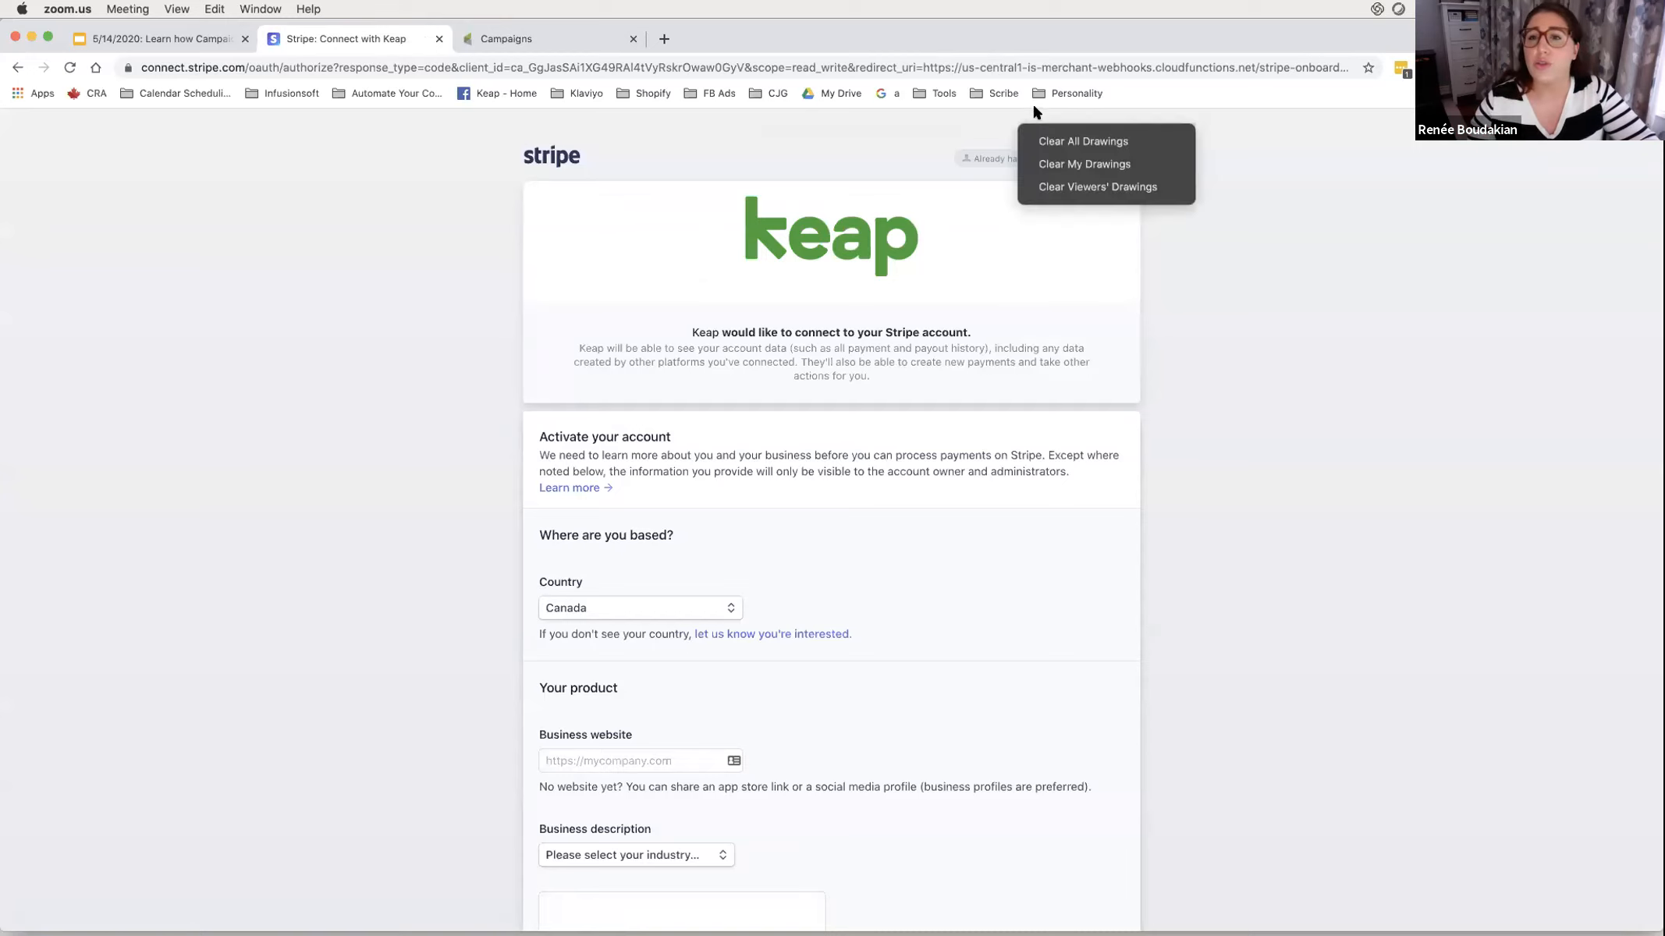
left_click(1053, 138)
left_click(569, 88)
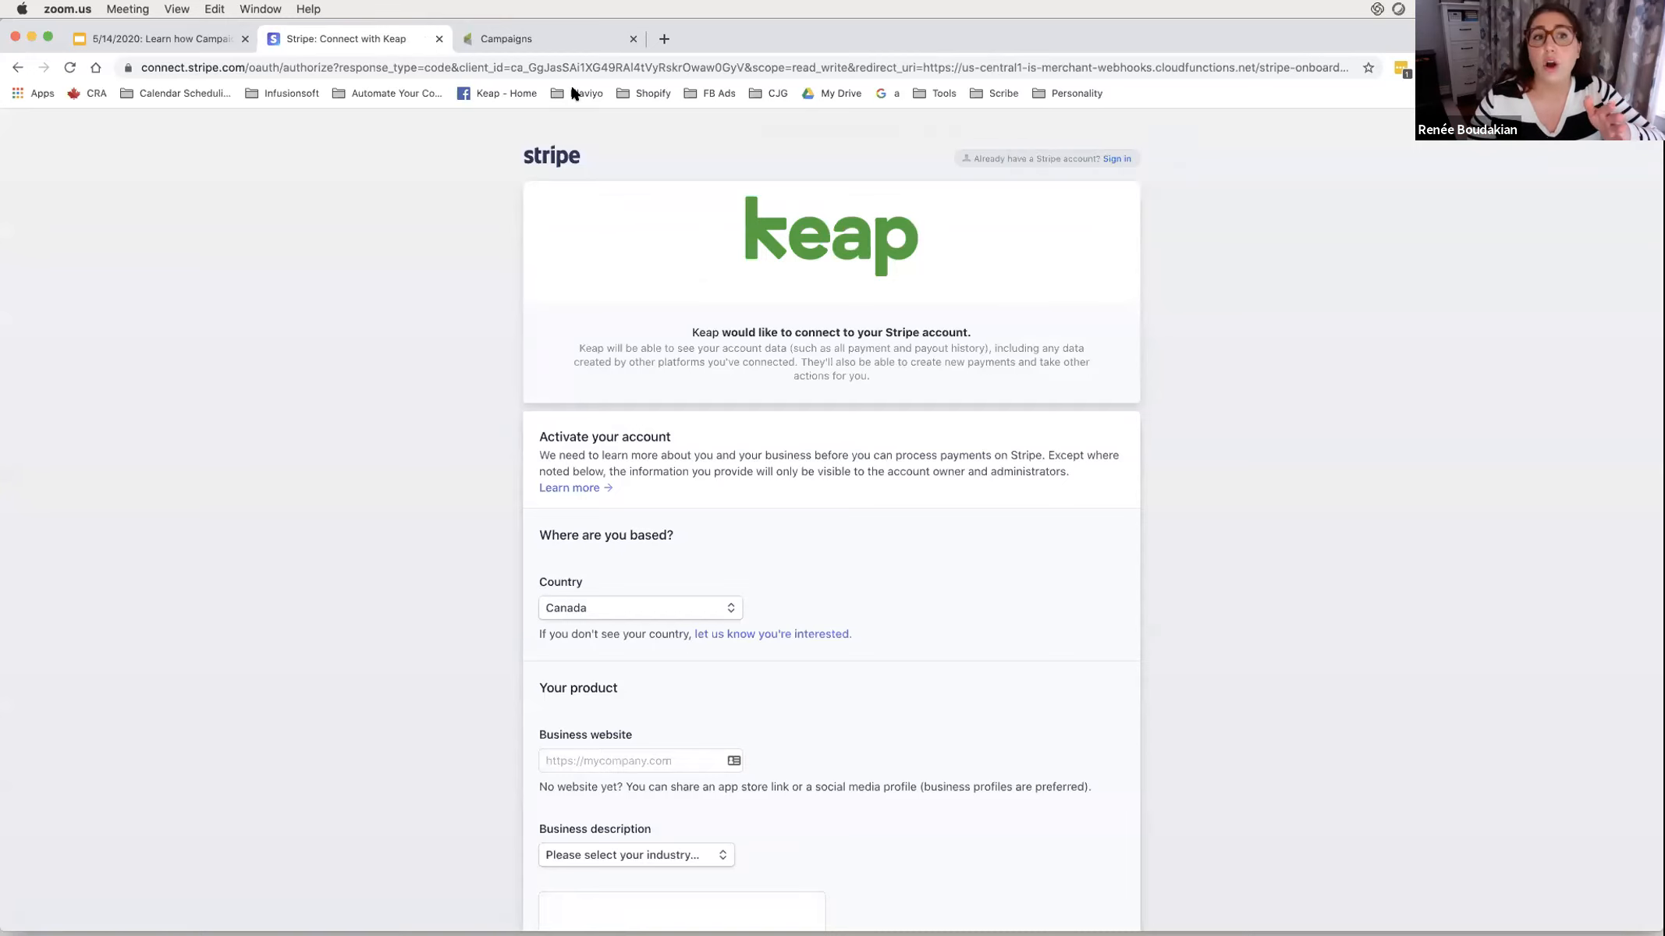
left_click(13, 62)
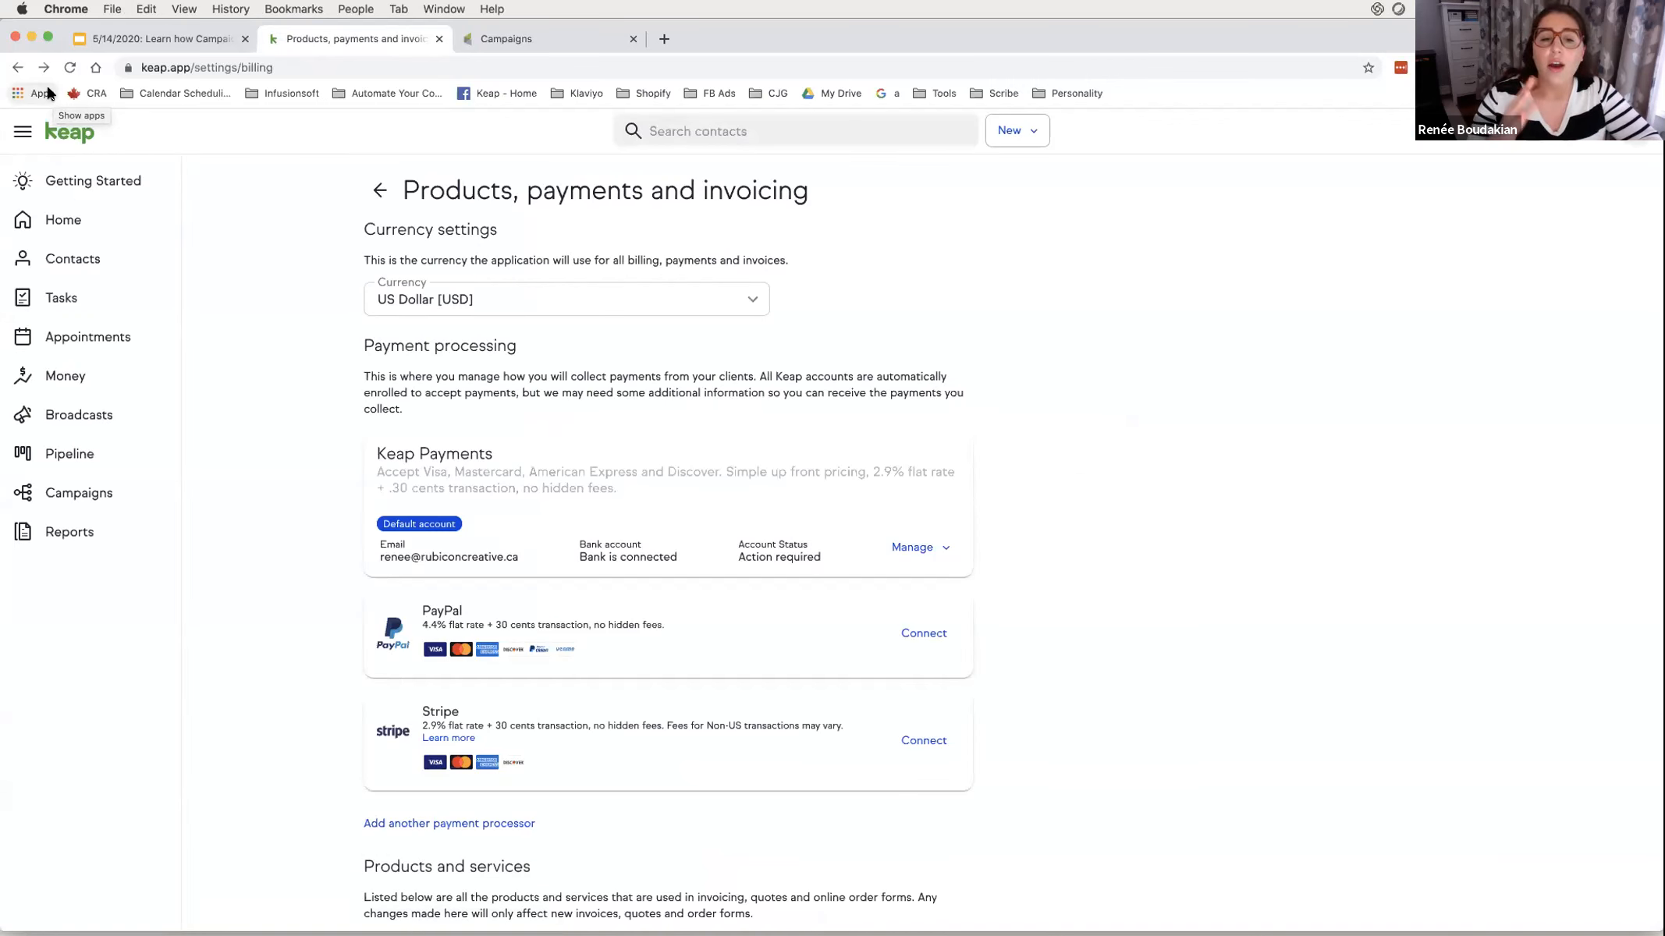
scroll(279, 582, "down", 5)
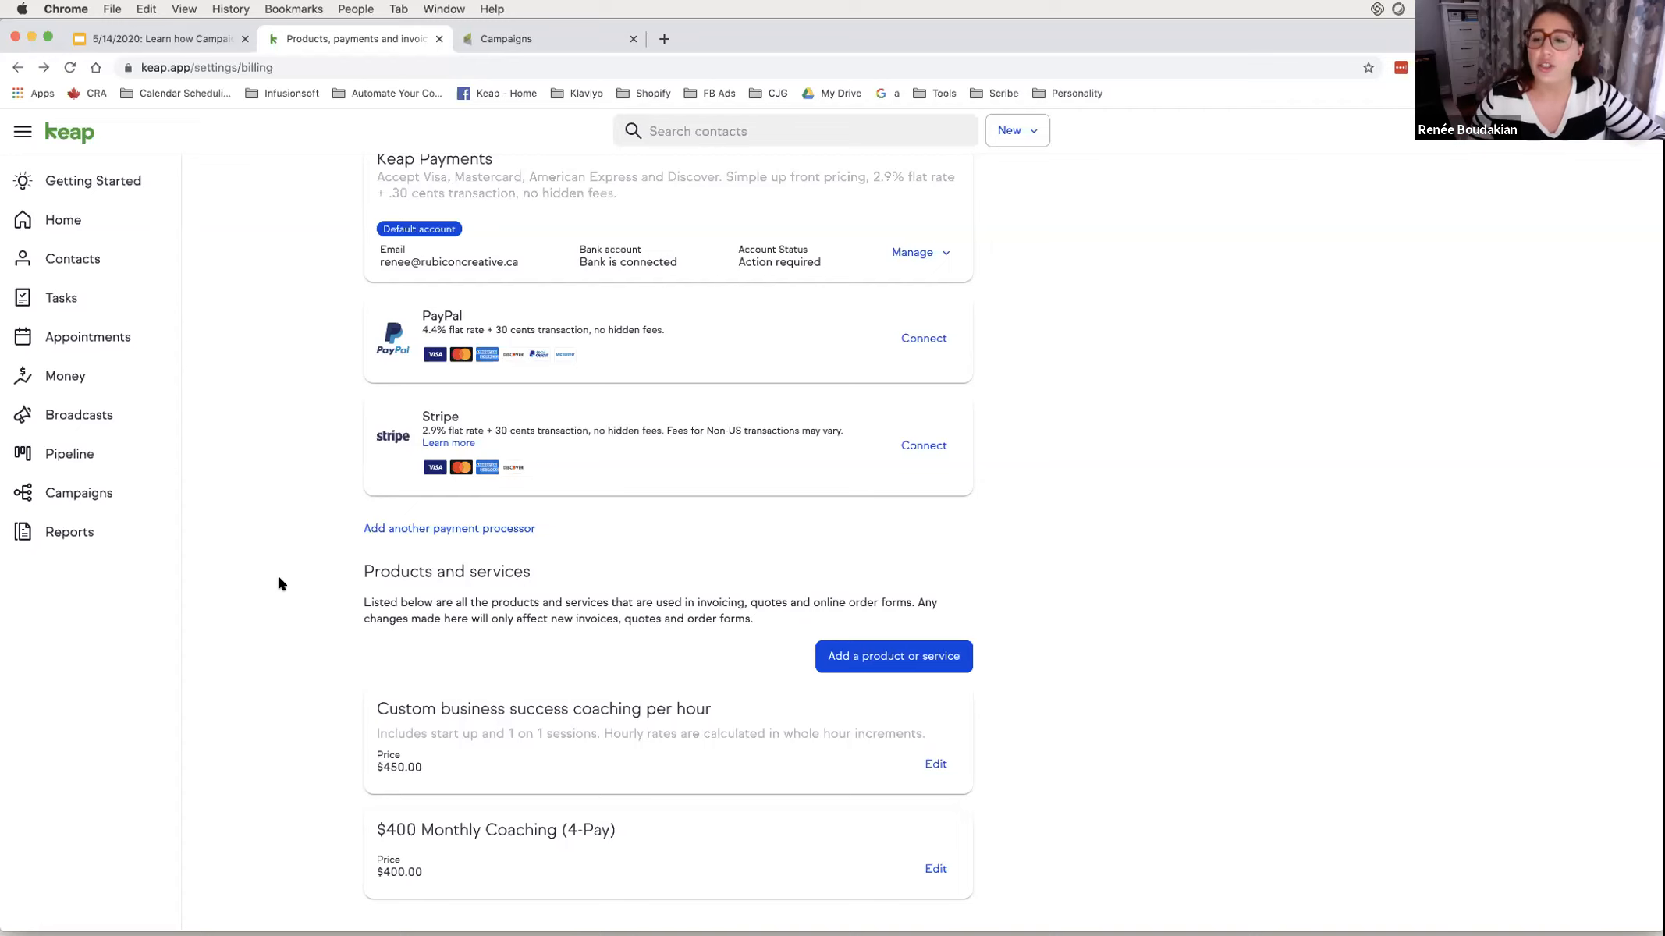
scroll(279, 583, "up", 5)
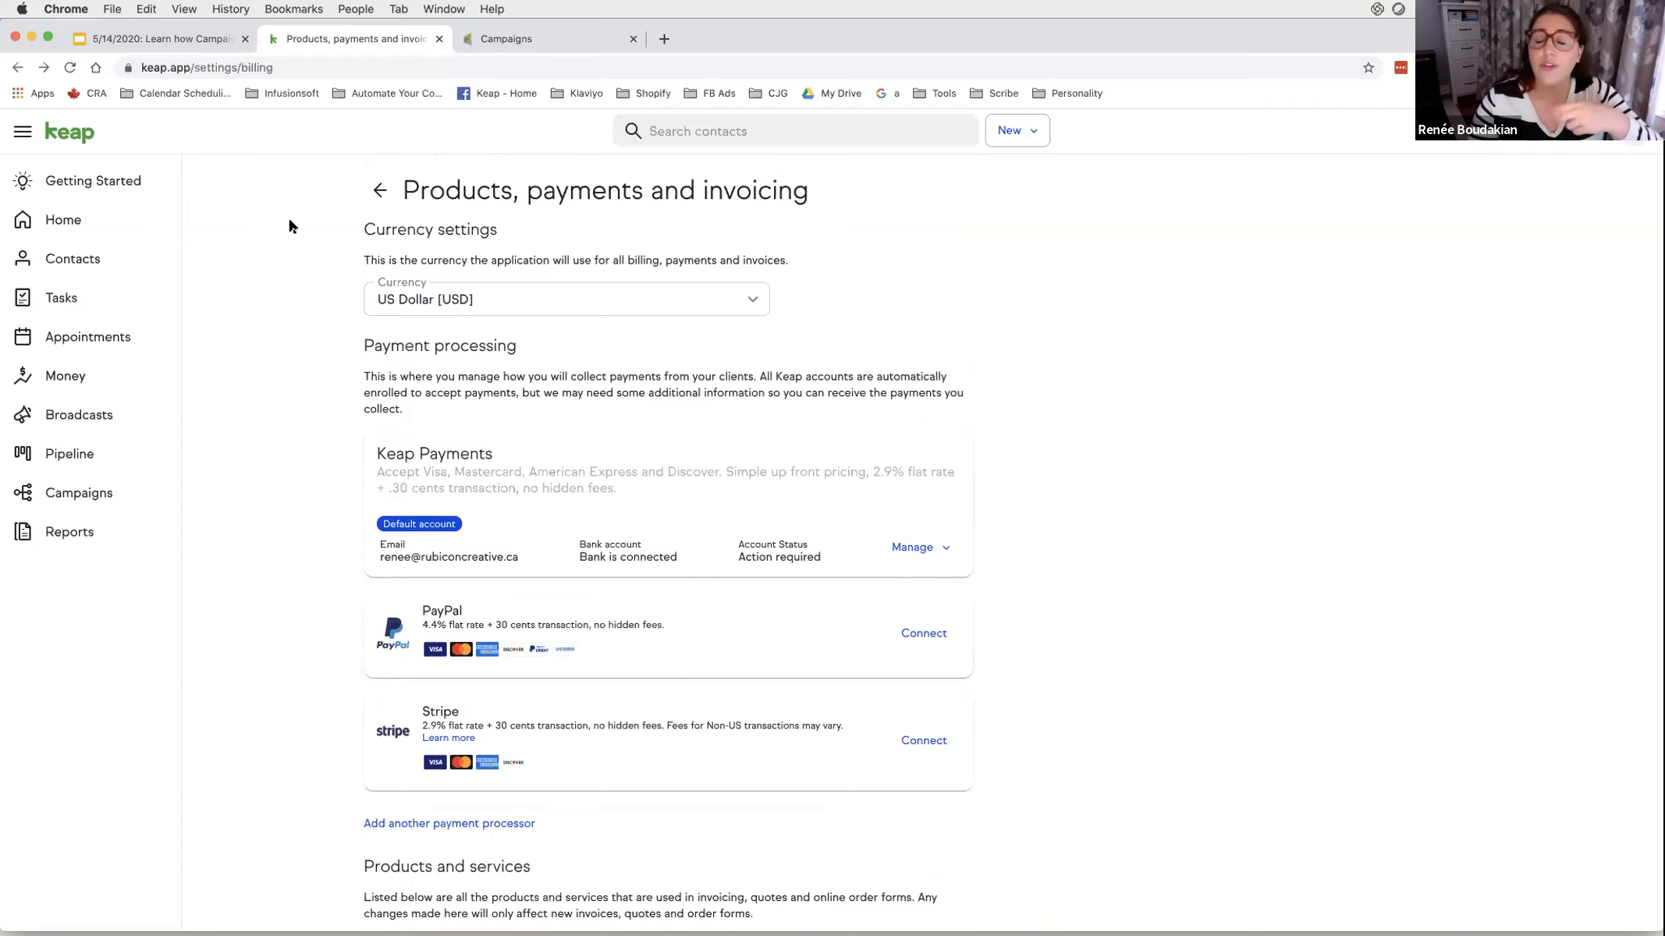
- Use the main menu to reach E-Commerce > E-Commerce Setup from the campaigns list
left_click(463, 31)
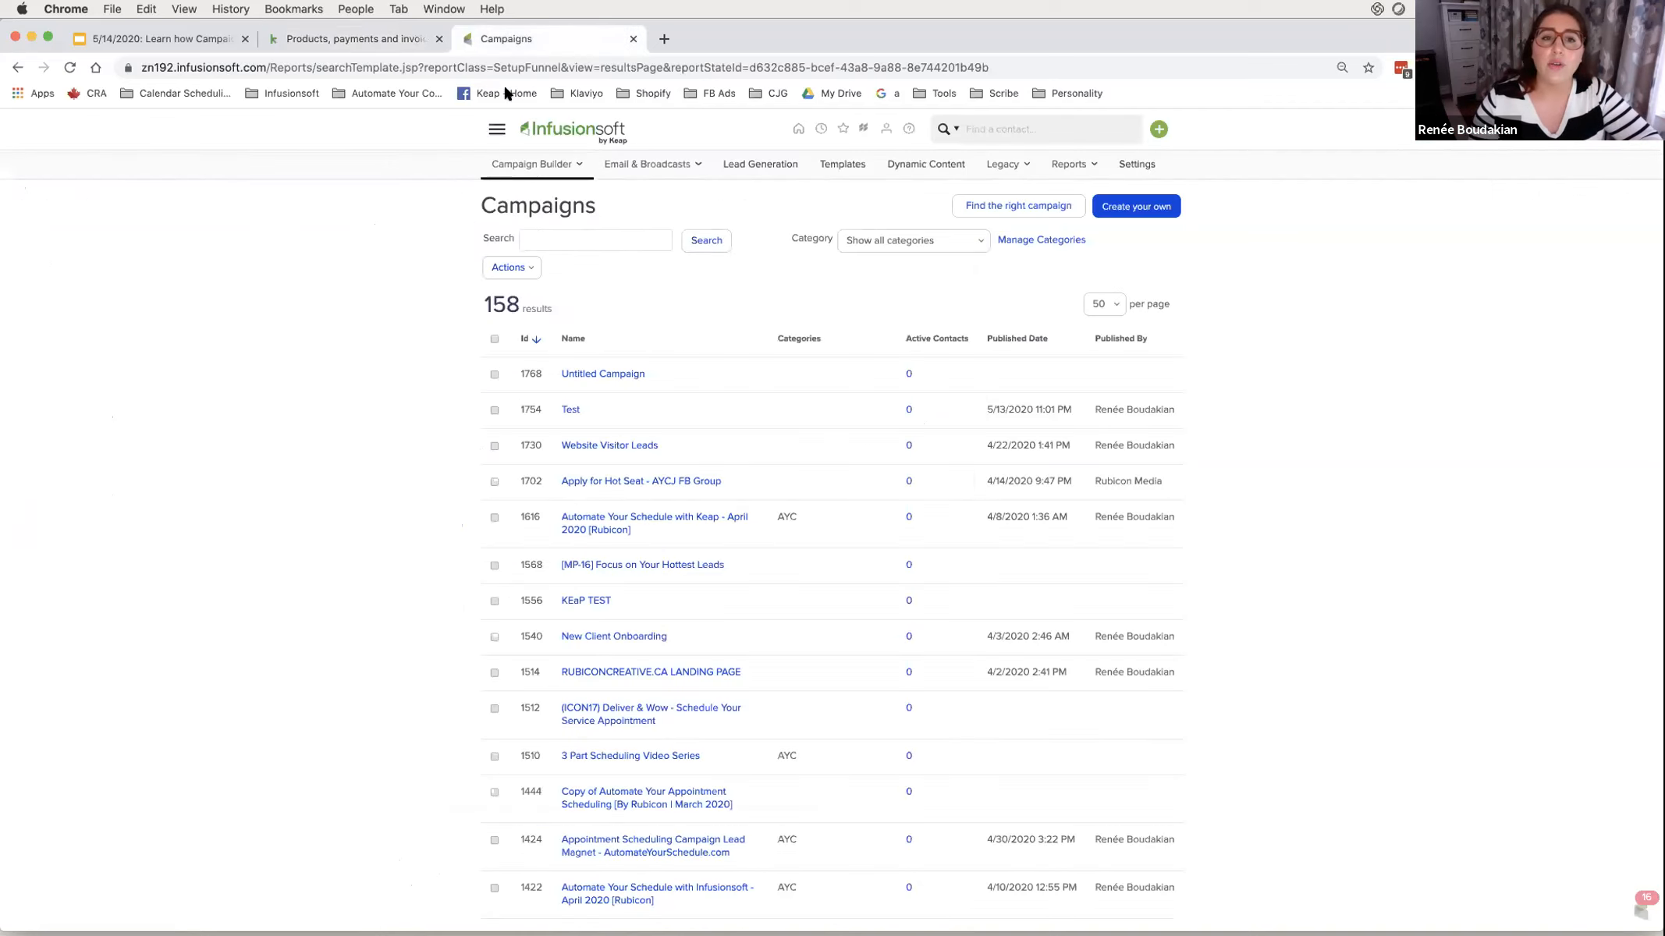
left_click(497, 130)
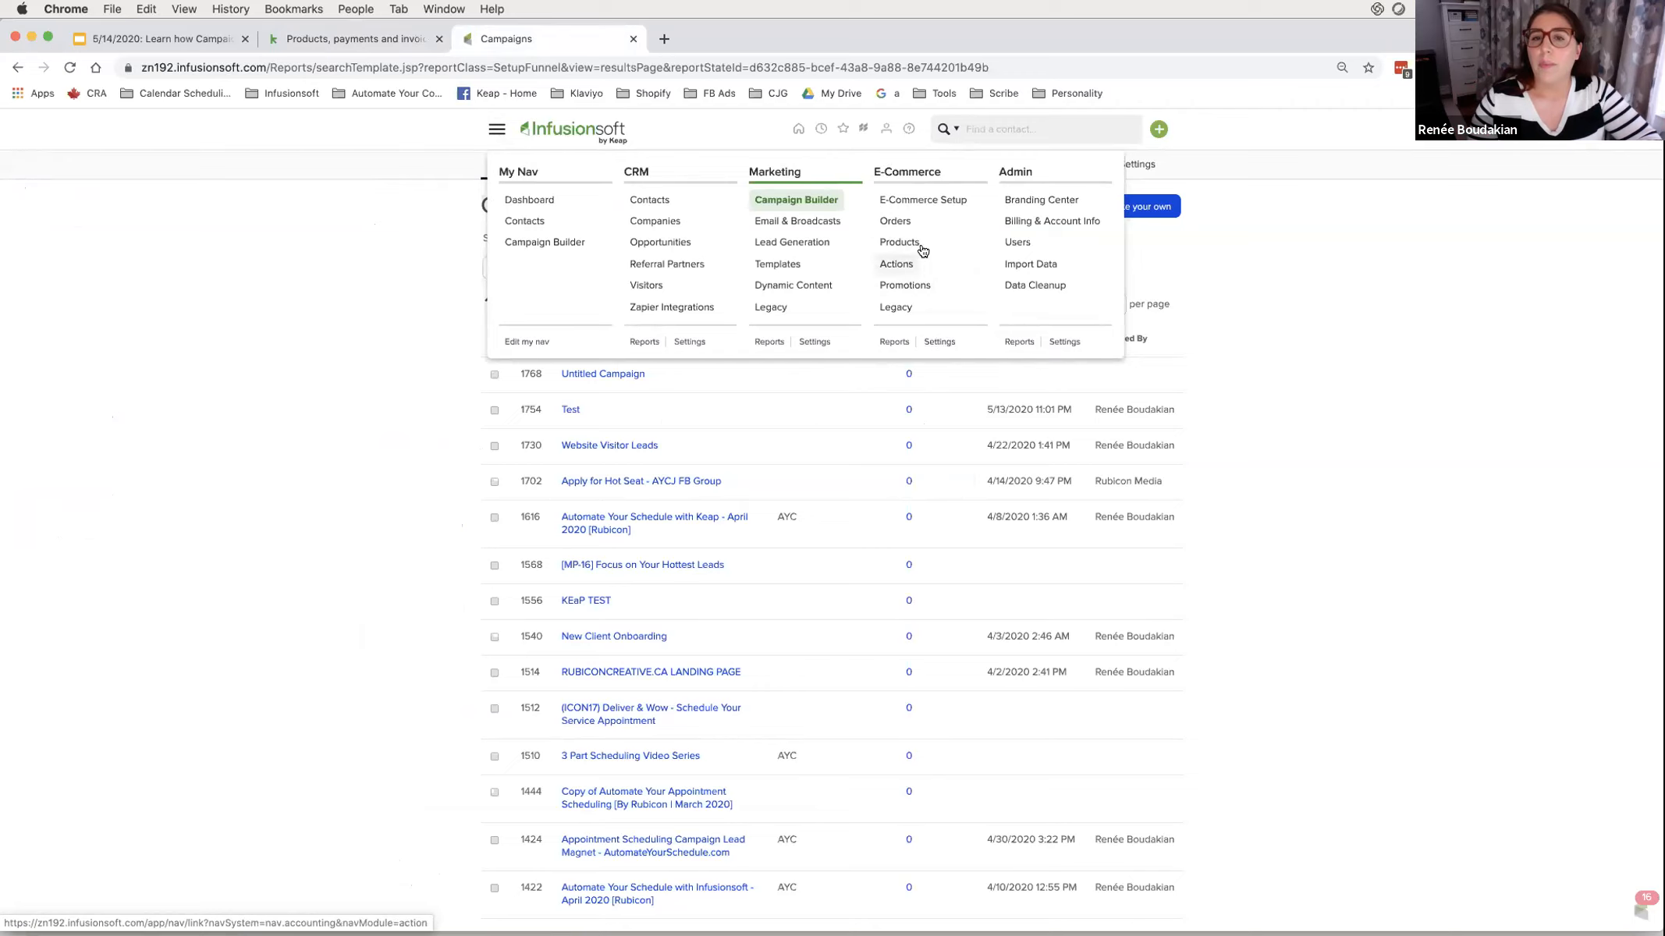
left_click(923, 200)
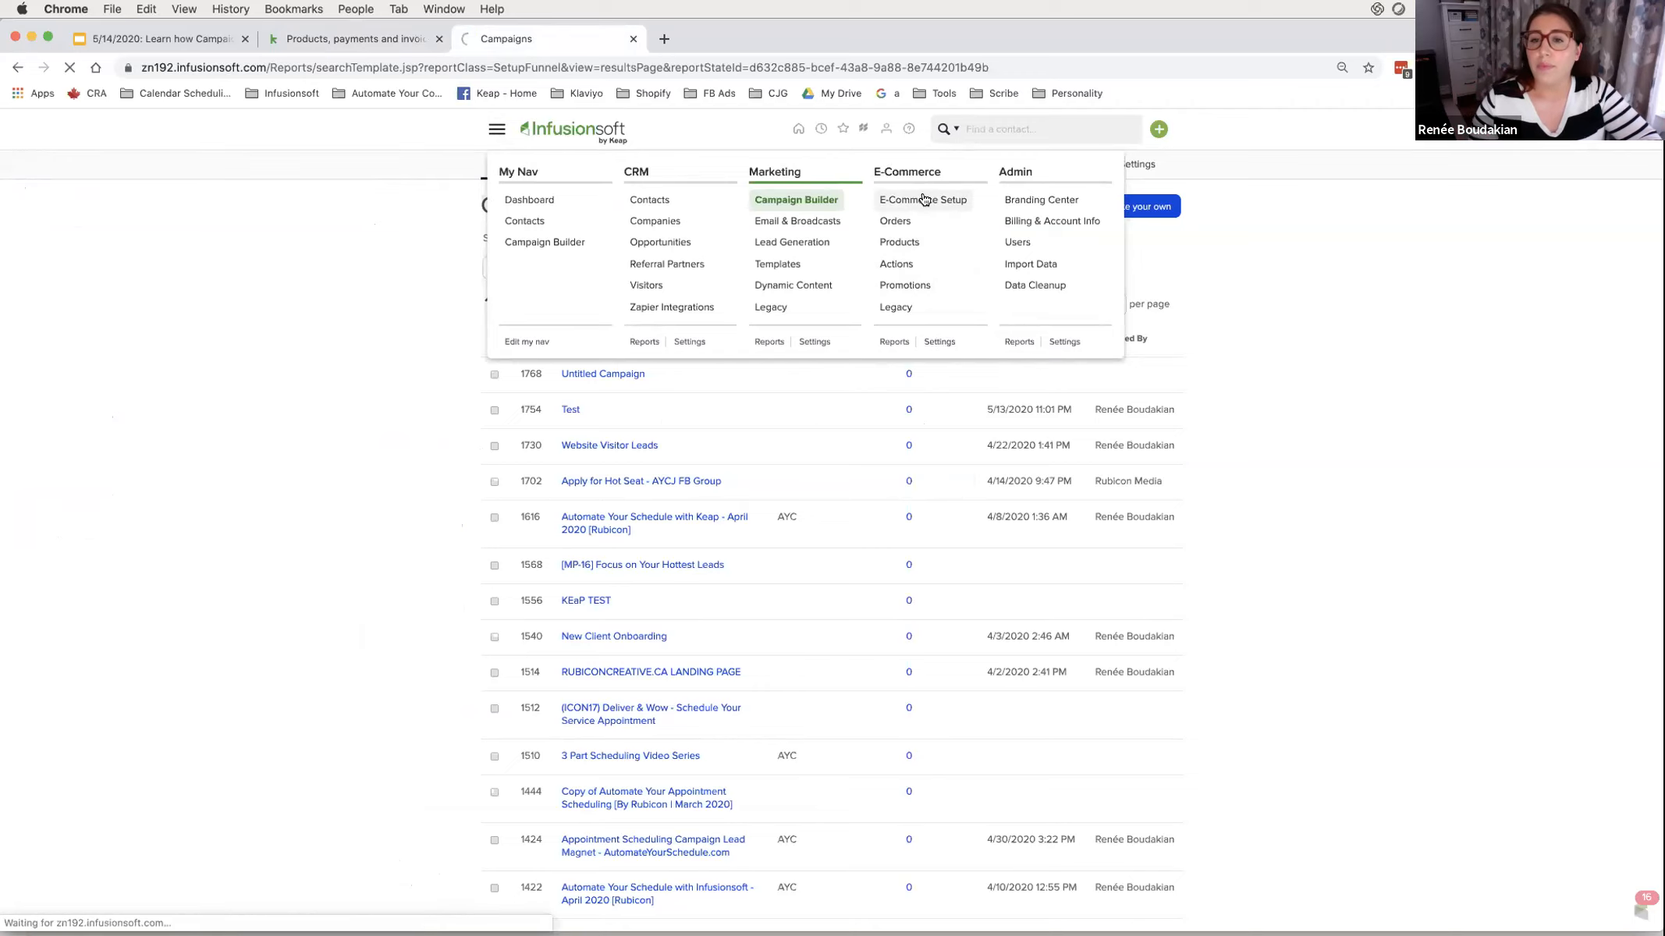
left_click_drag(533, 409, 579, 411)
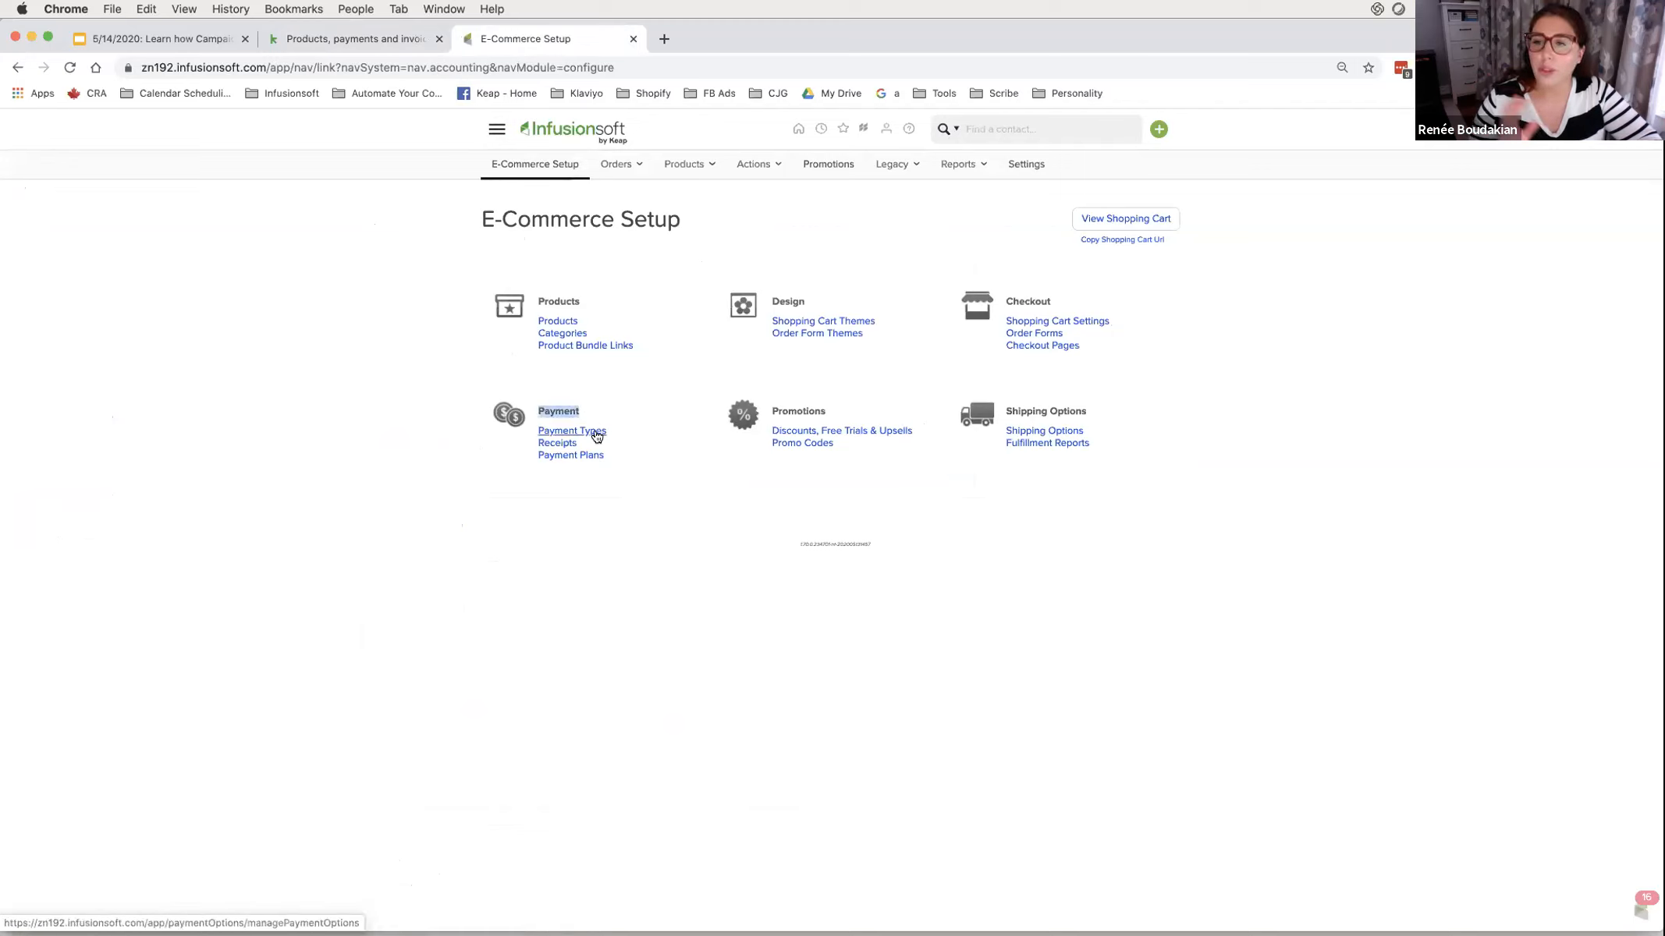
- Tick Stripe as an accepted payment type under Payment Types
left_click(597, 436)
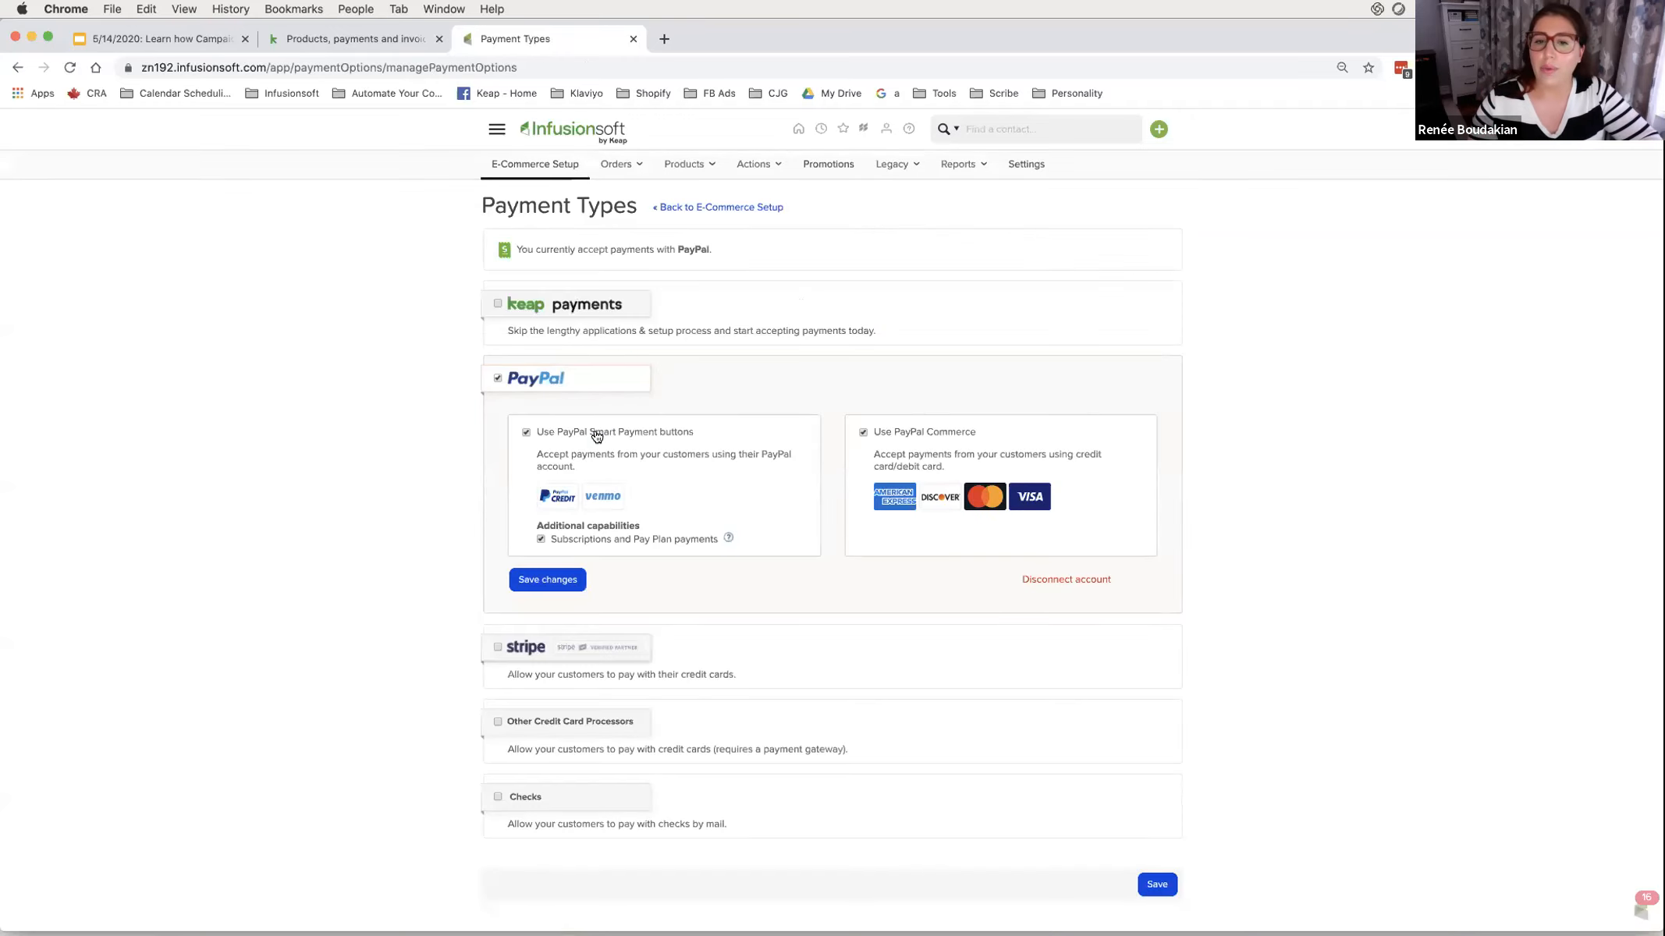
scroll(597, 436, "down", 1)
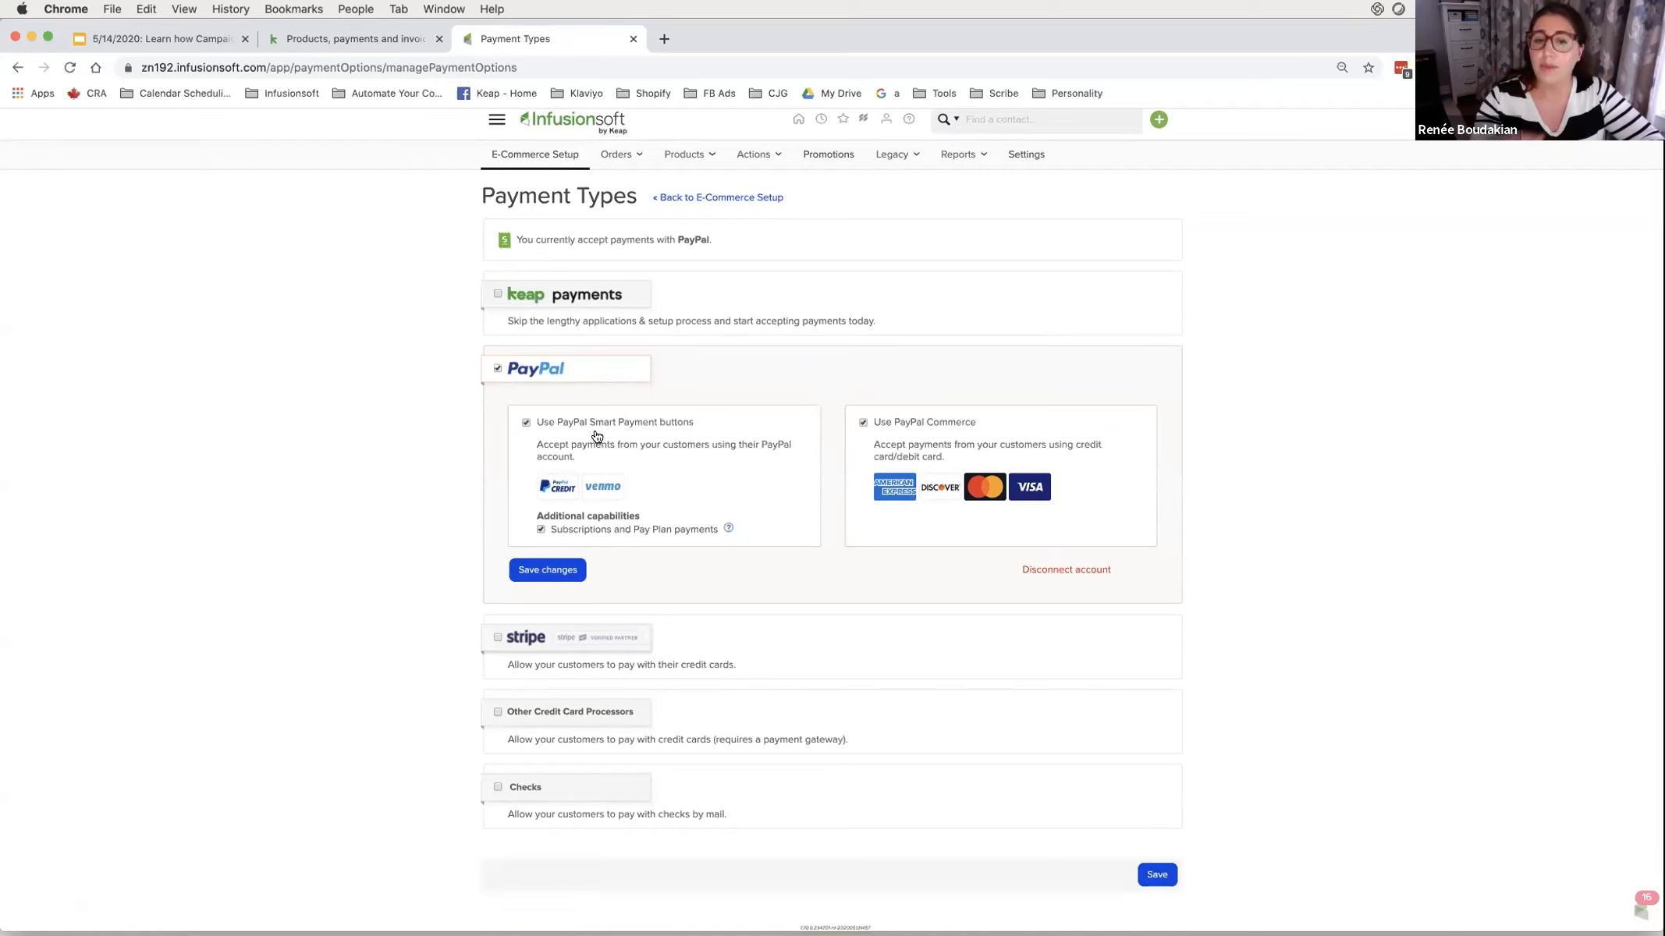
left_click(498, 638)
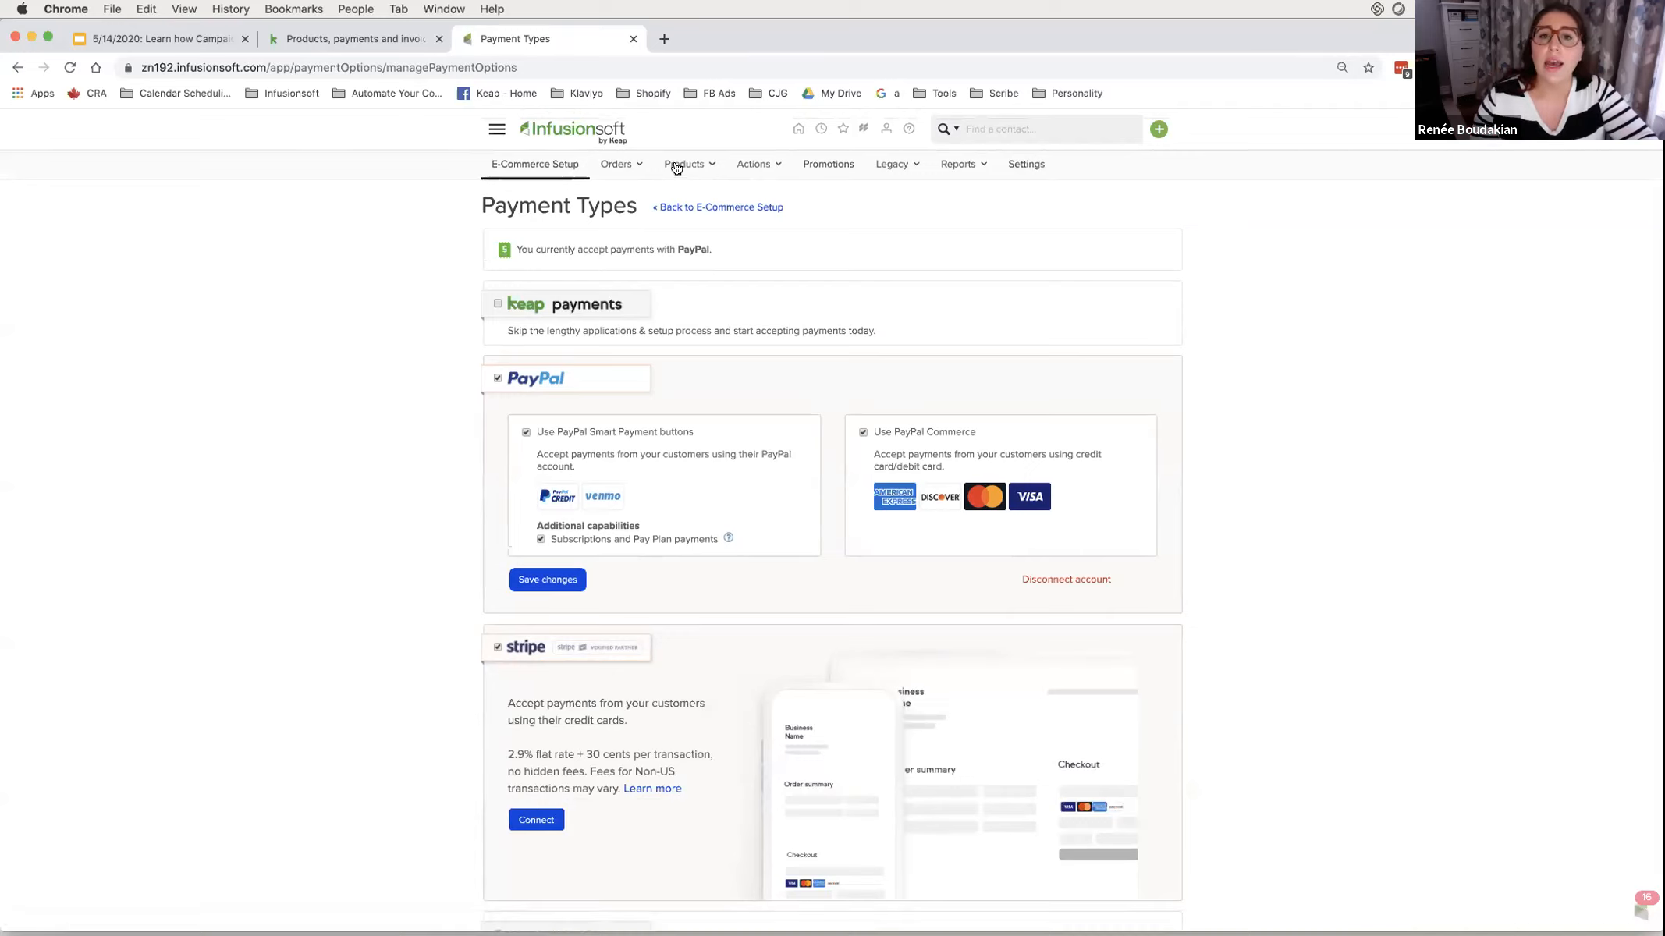
- Go to the E-Commerce Products list
mouse_move(675, 168)
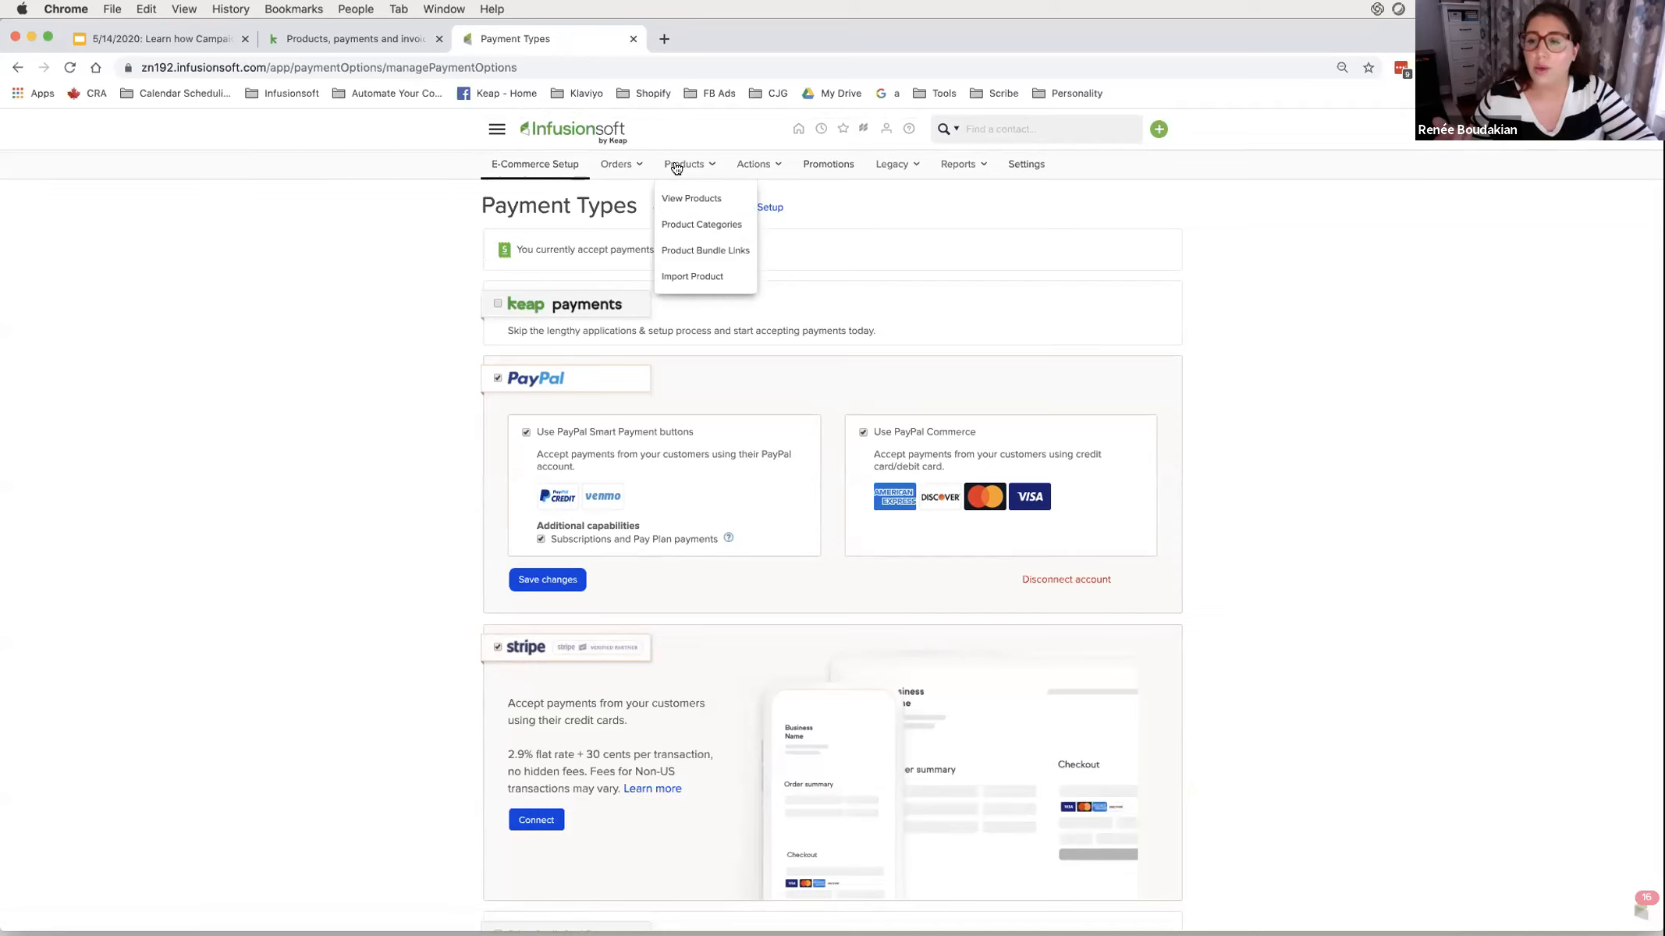
left_click(497, 129)
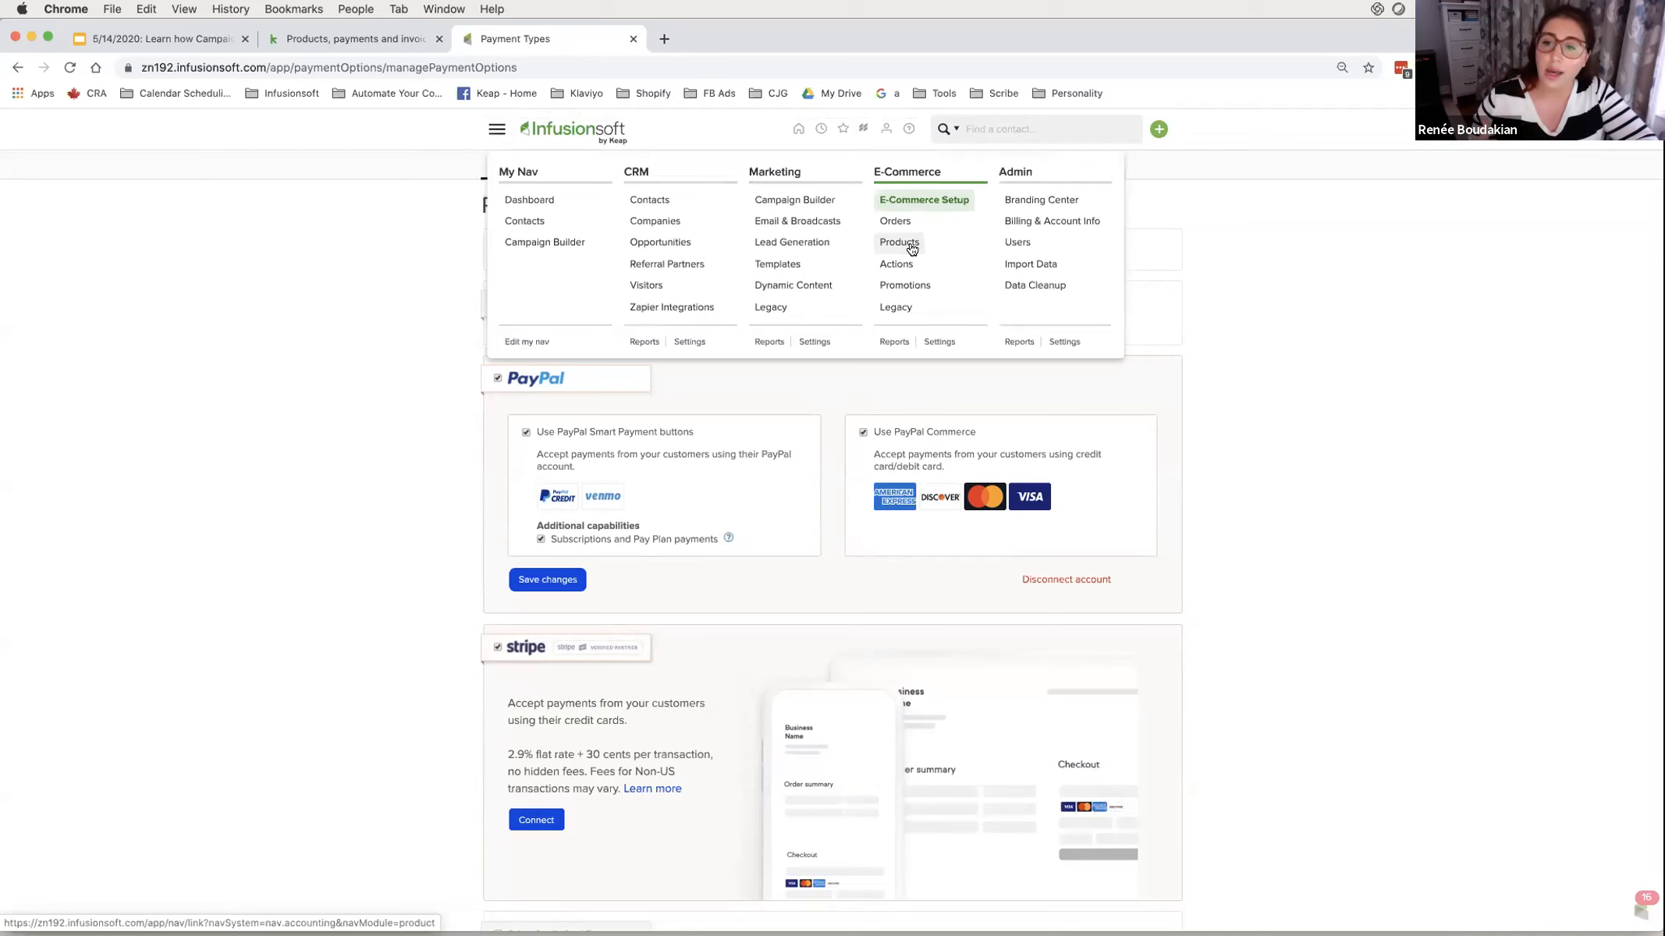
left_click(898, 242)
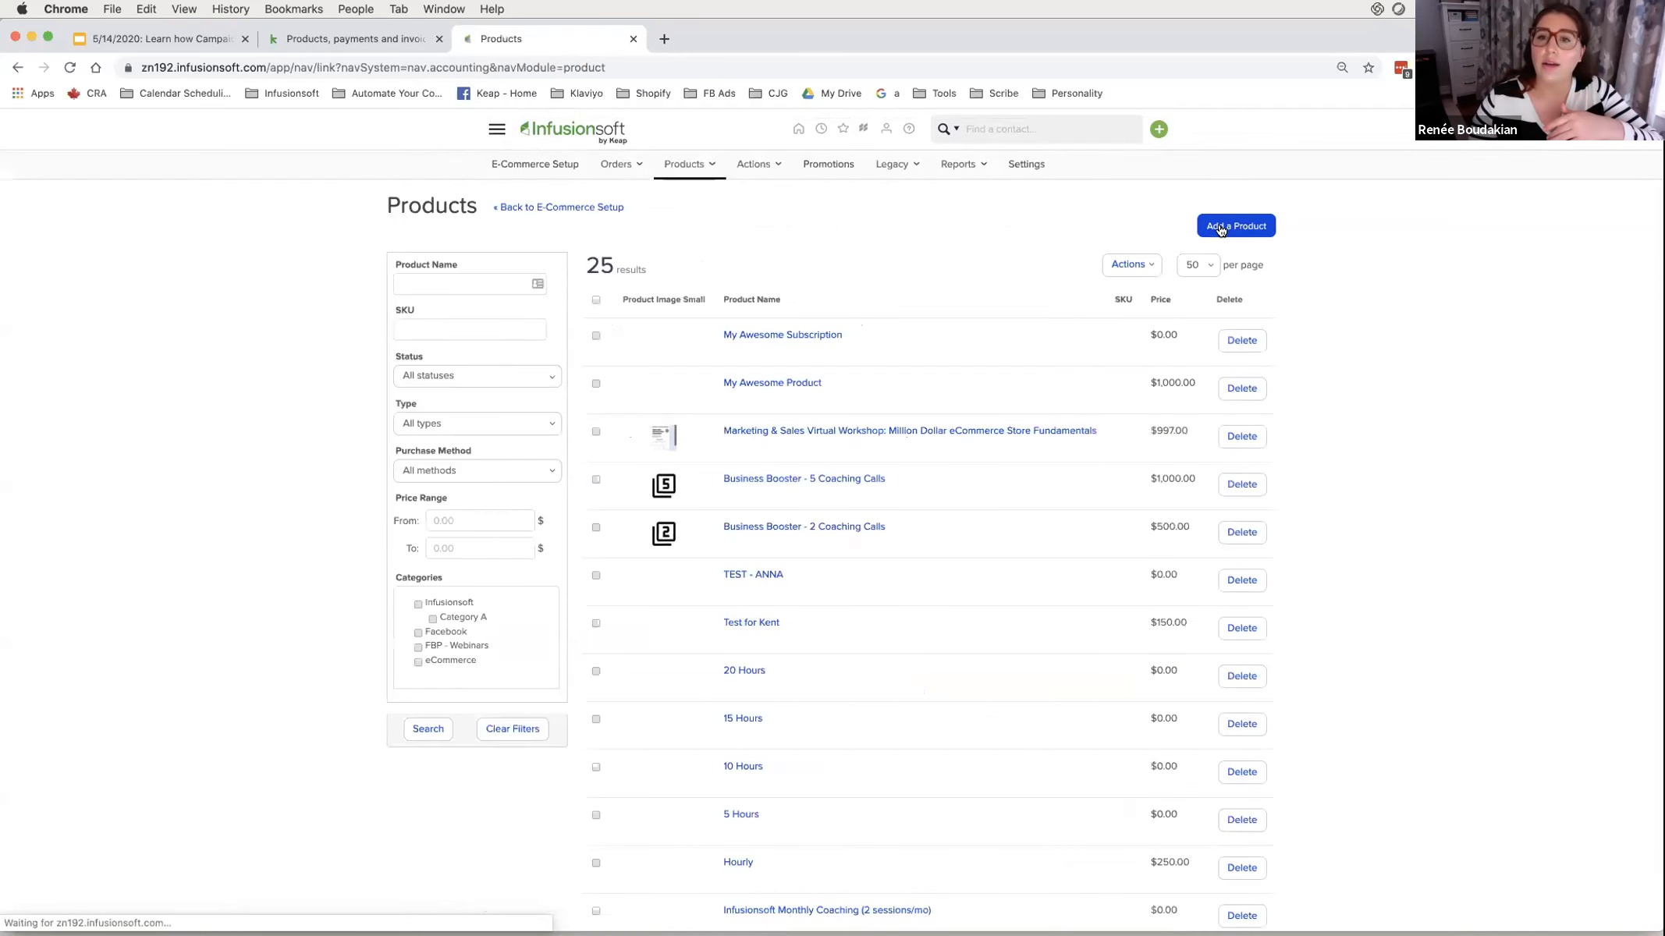
- Cancel a new product, view My Awesome Product's details, then go to E-Commerce Settings
left_click(1217, 228)
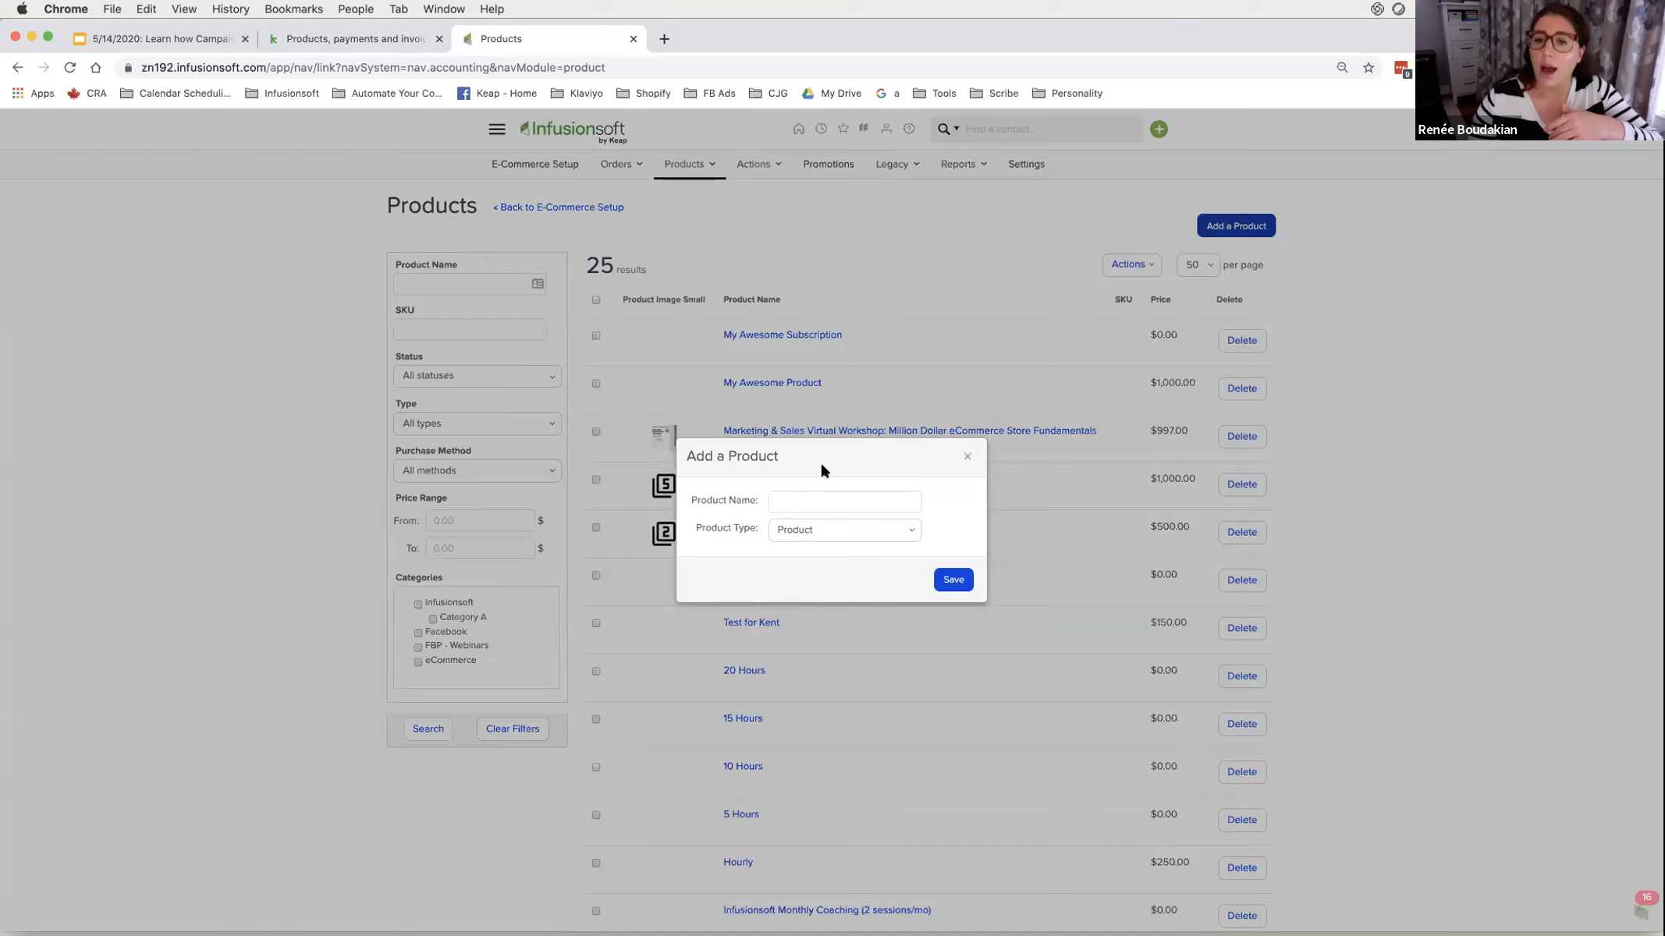
left_click(966, 457)
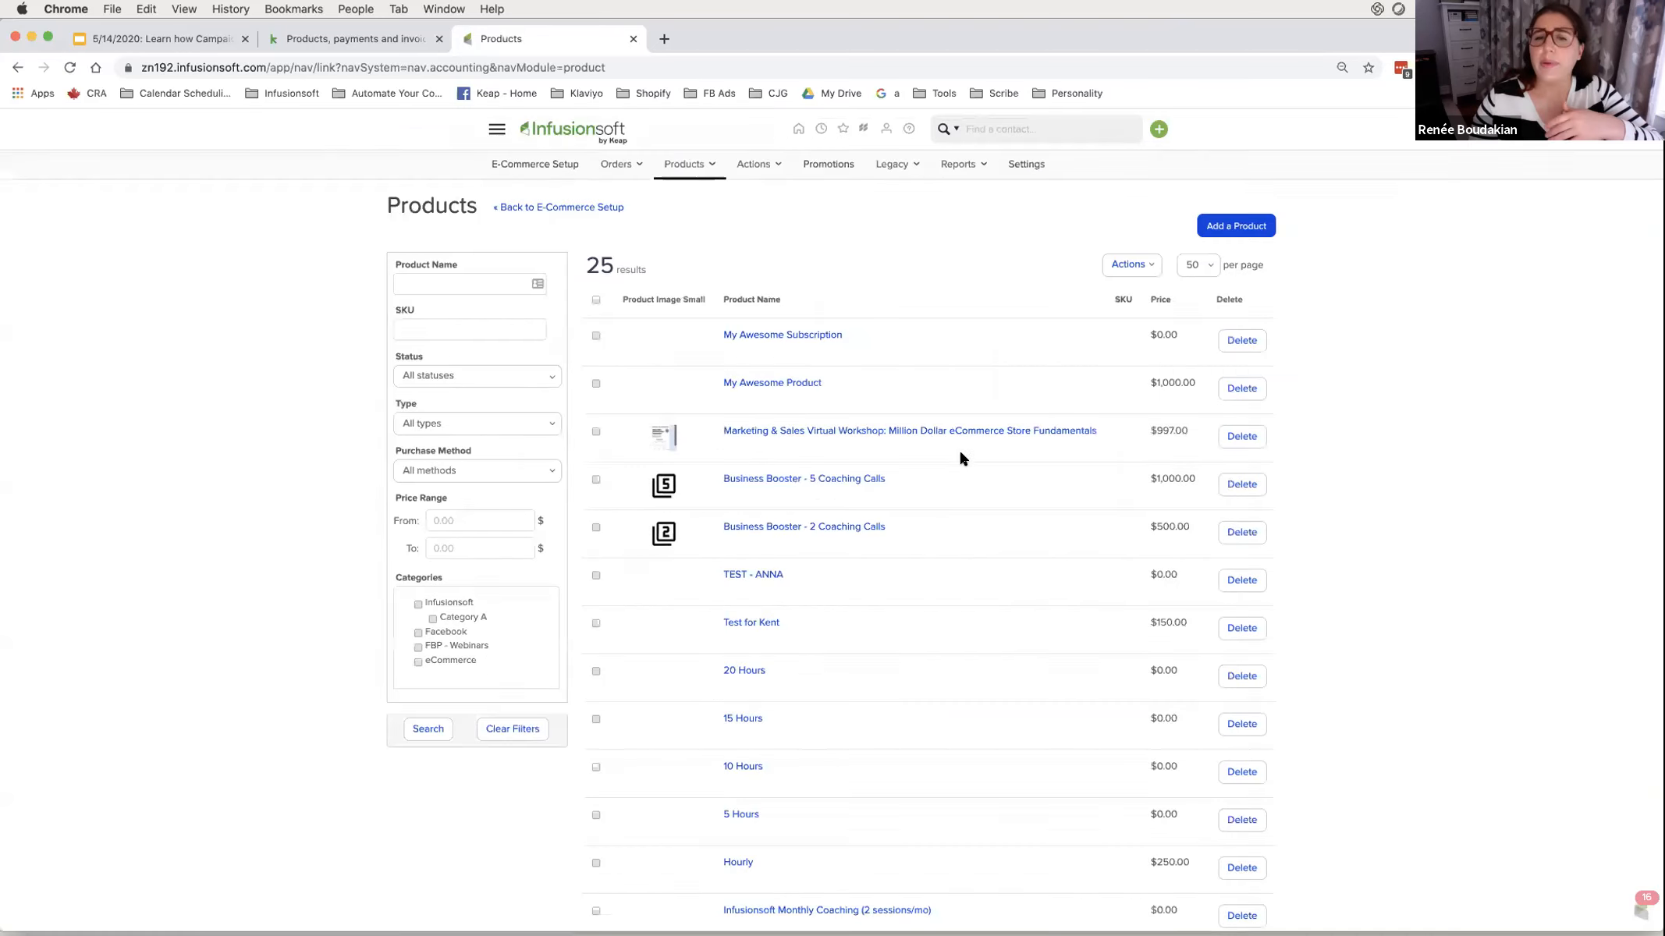
left_click(805, 383)
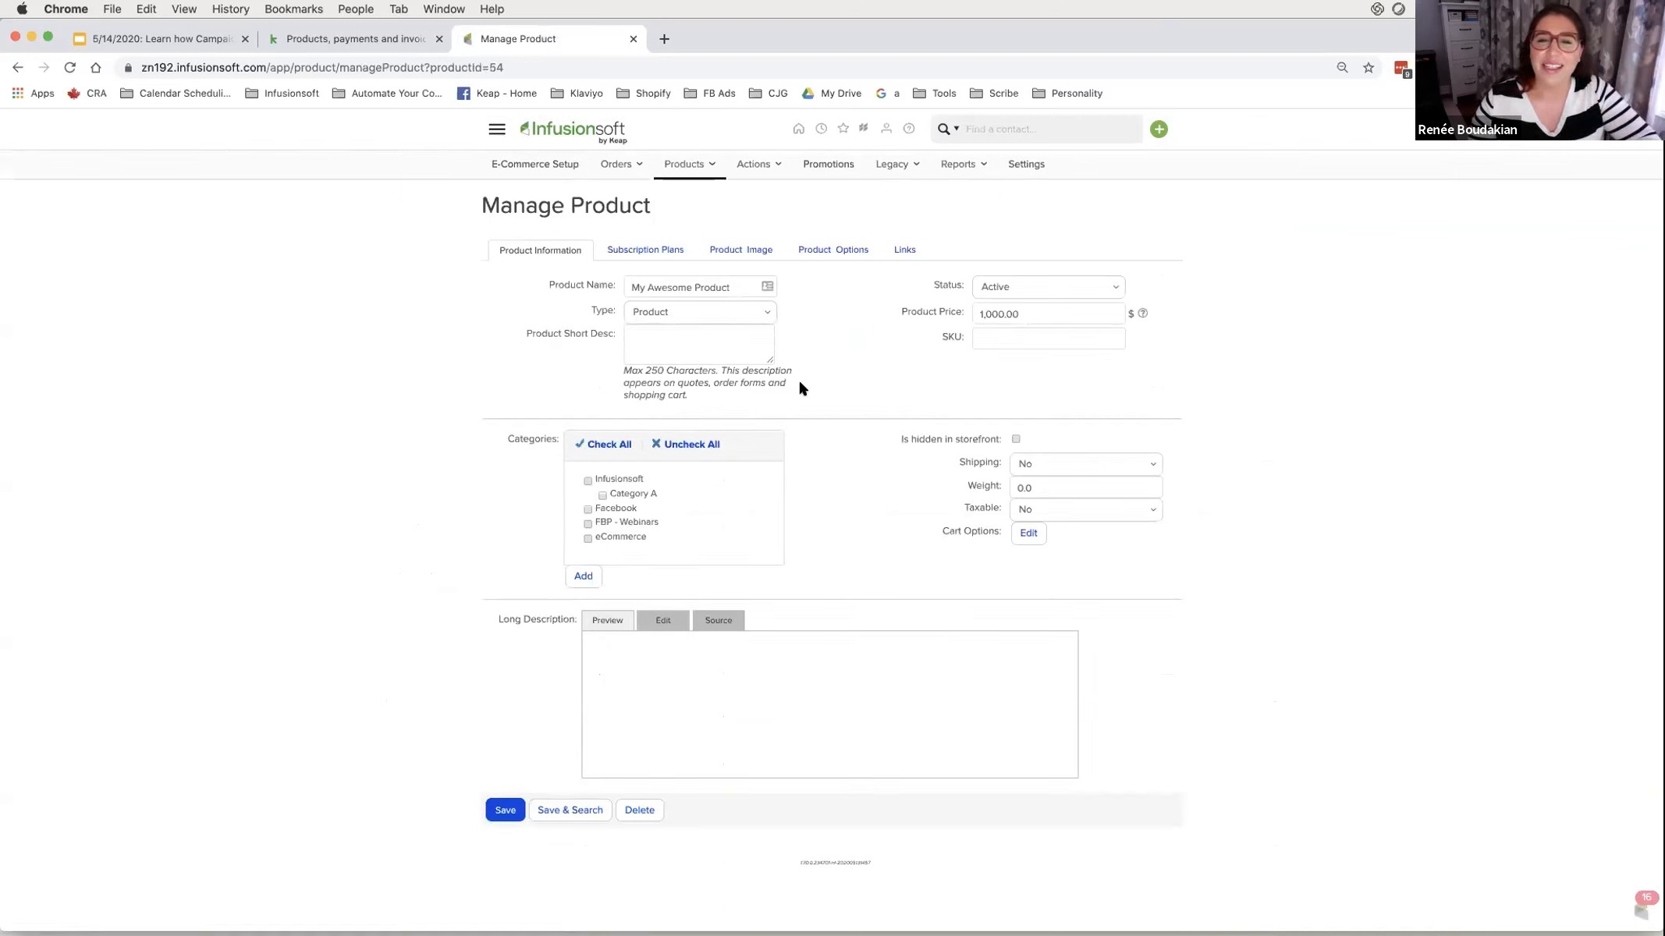
left_click(493, 125)
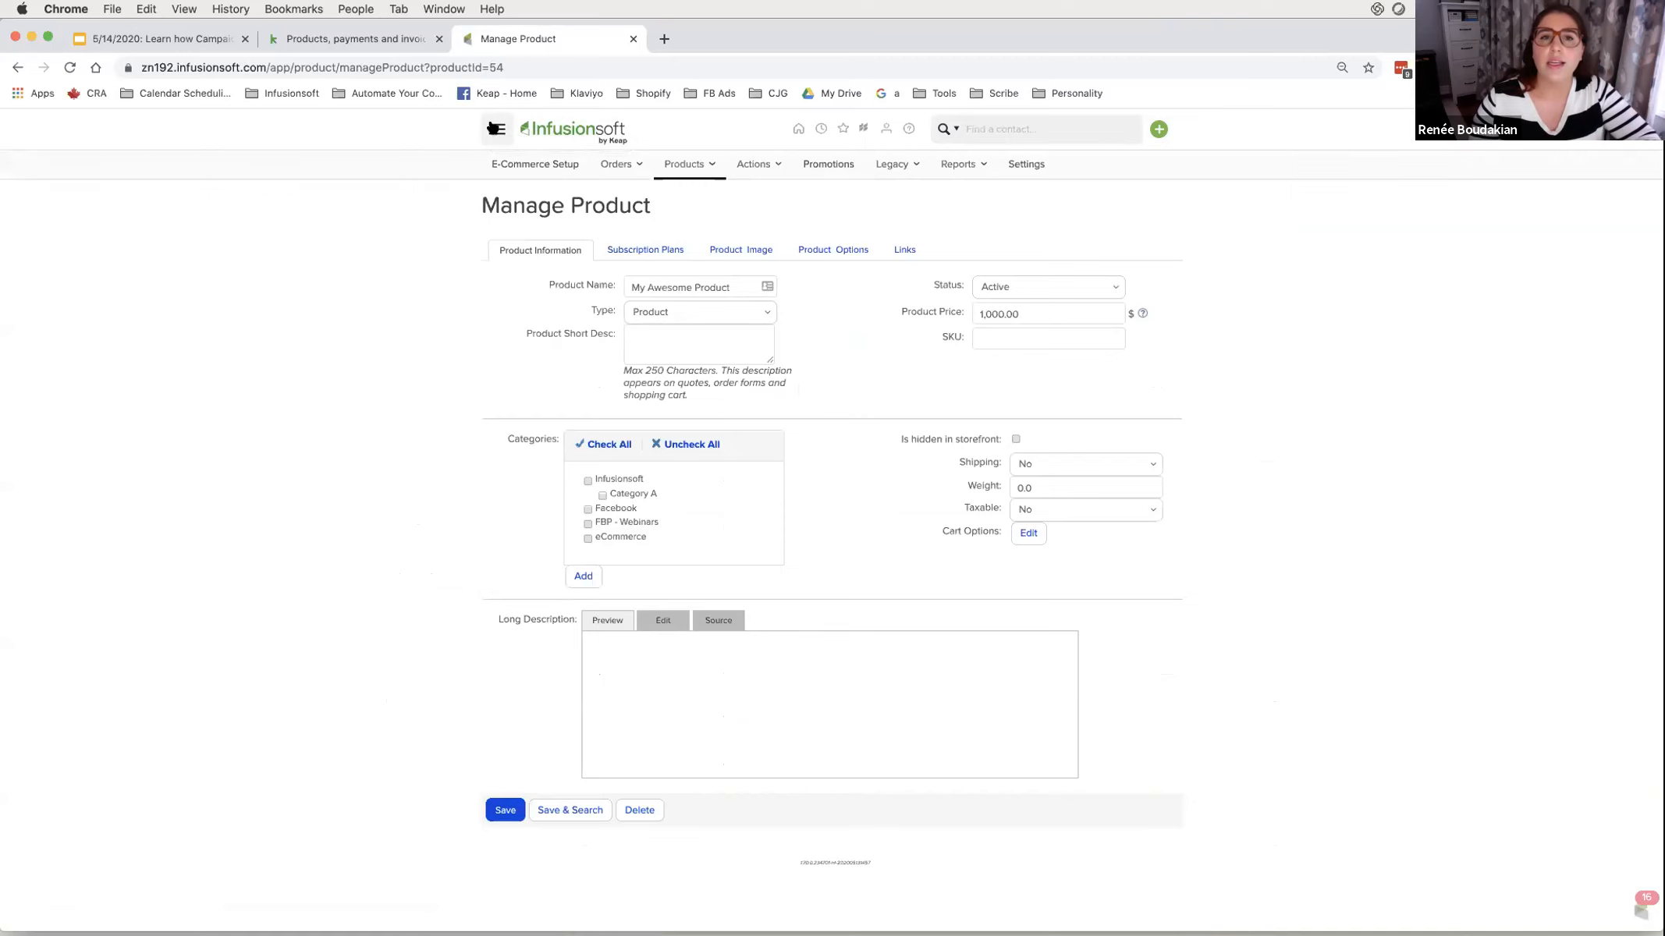
left_click(938, 342)
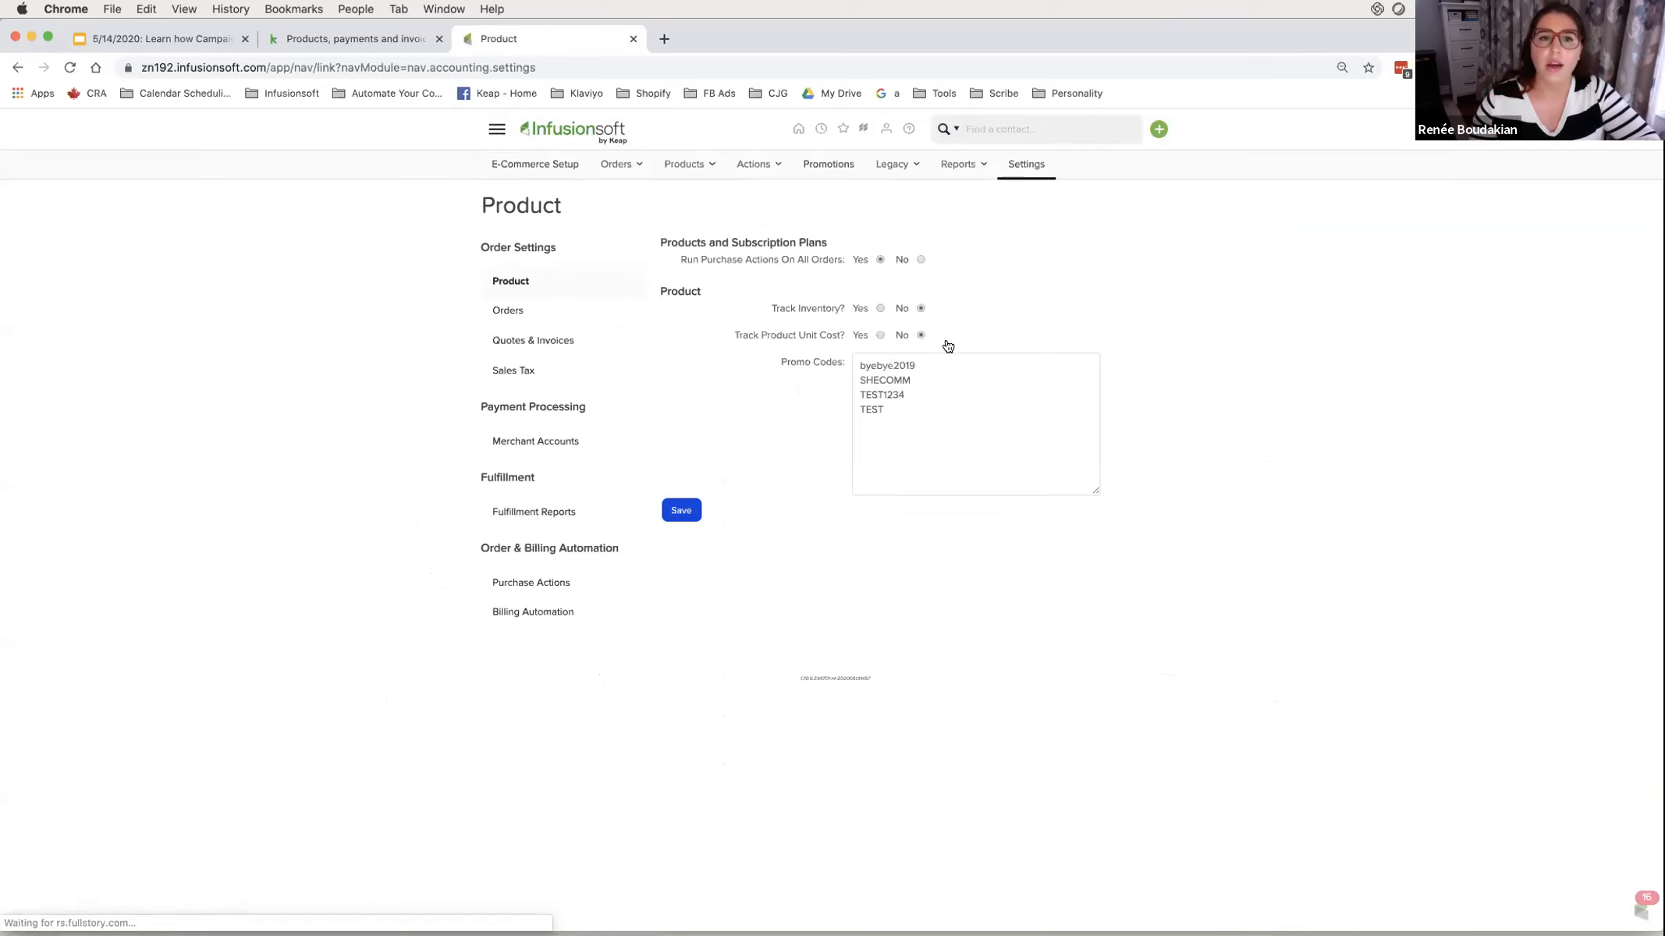
- Show the Quotes & Invoices settings and highlight 'Enable payment collection on Invoices' (set to No)
left_click(546, 345)
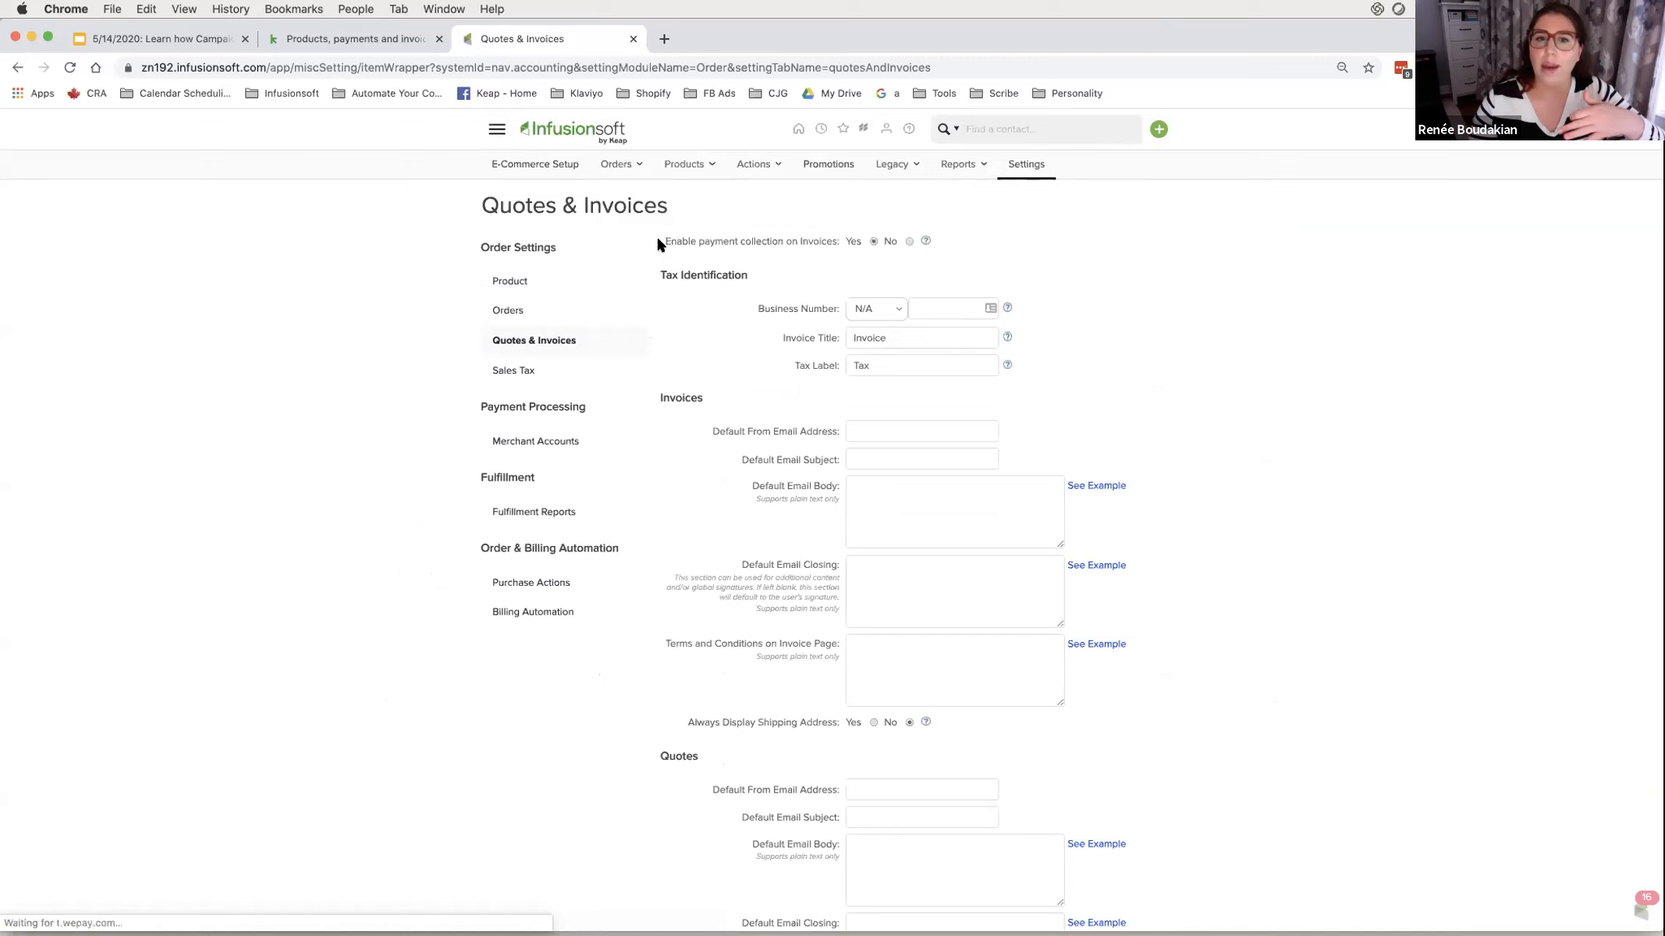
left_click_drag(657, 238, 921, 251)
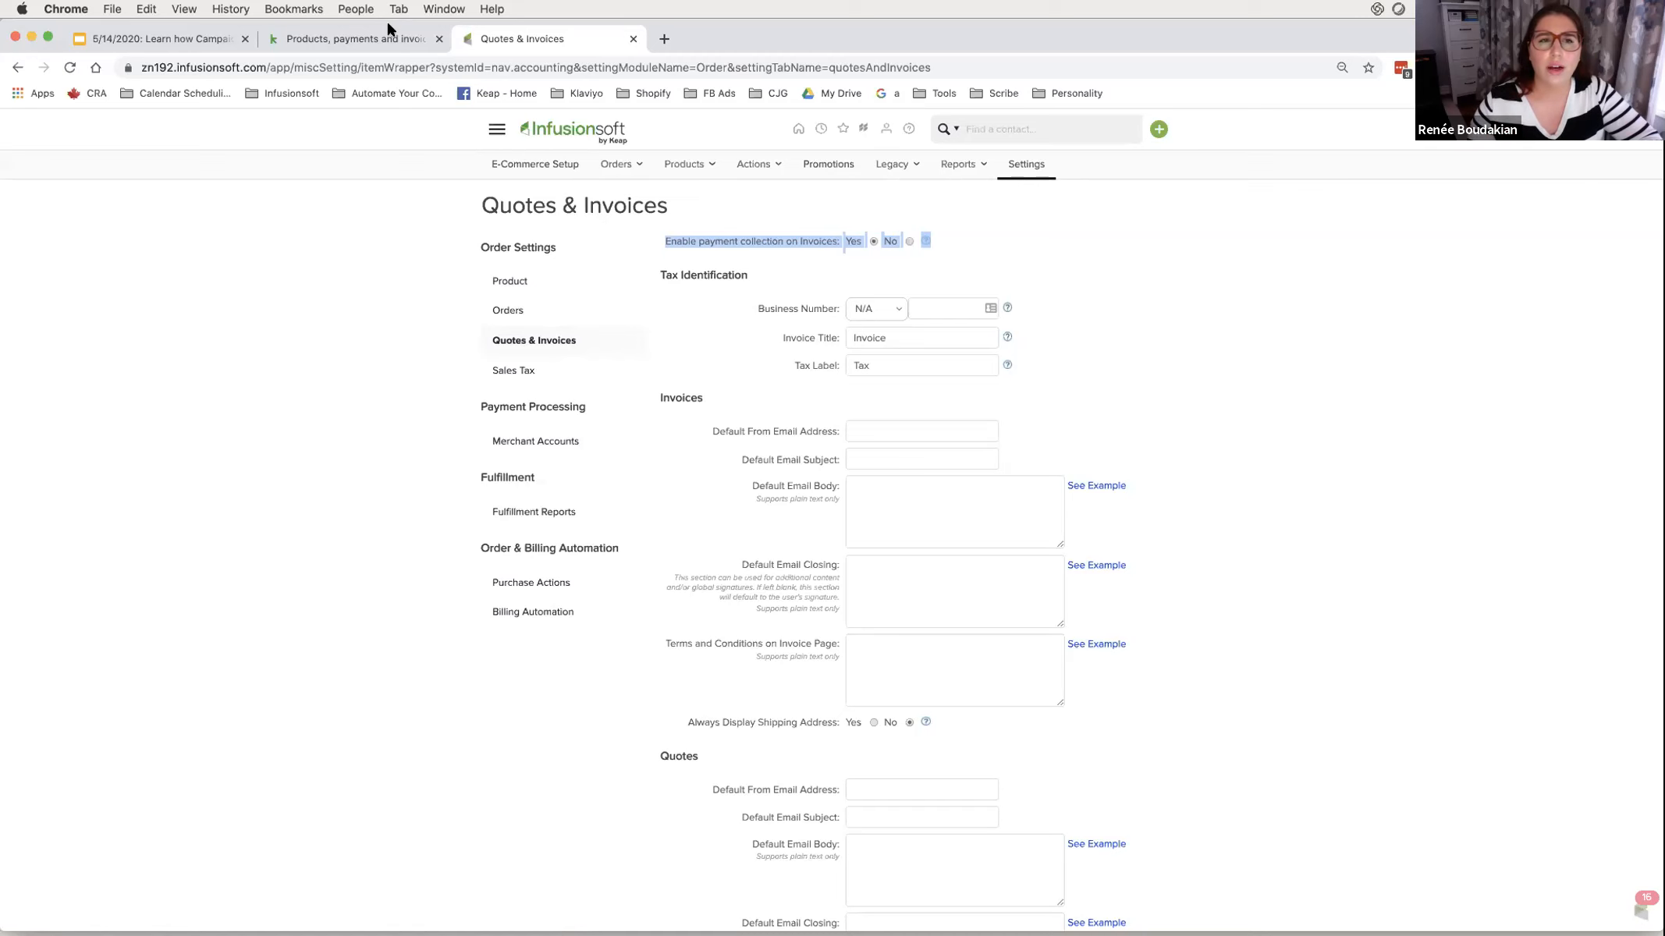
- Return to the Keap 'Products, payments and invoicing' browser tab
left_click(388, 39)
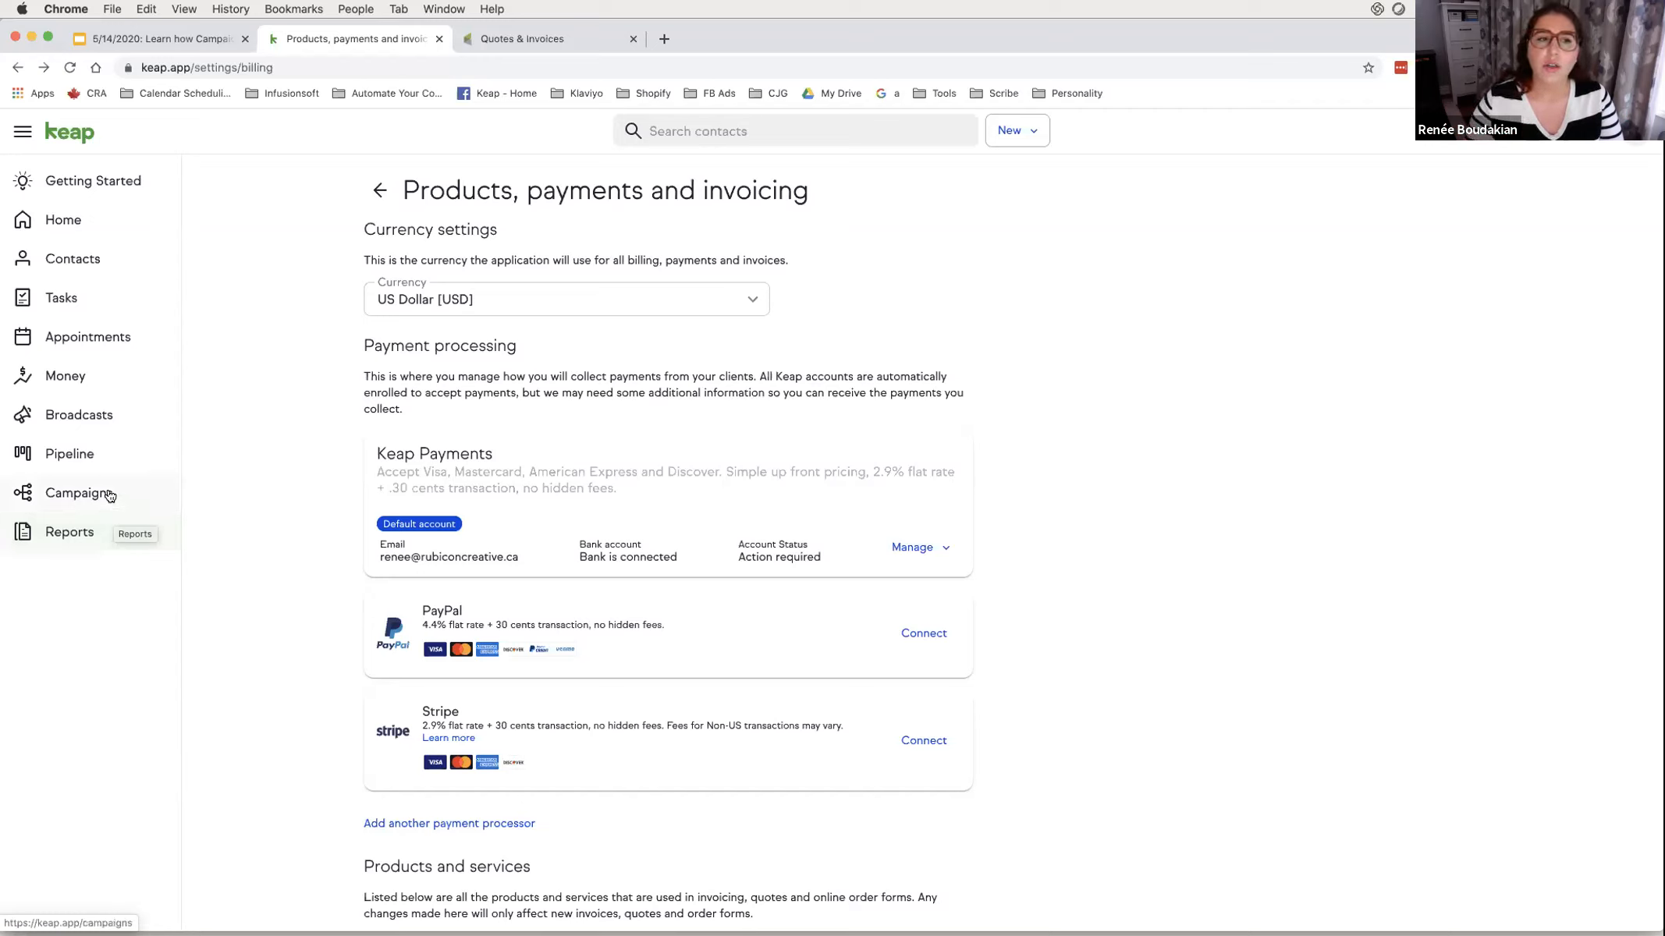
- On the Pipeline, browse the Qualifying stage's automation actions and close without choosing one
left_click(104, 456)
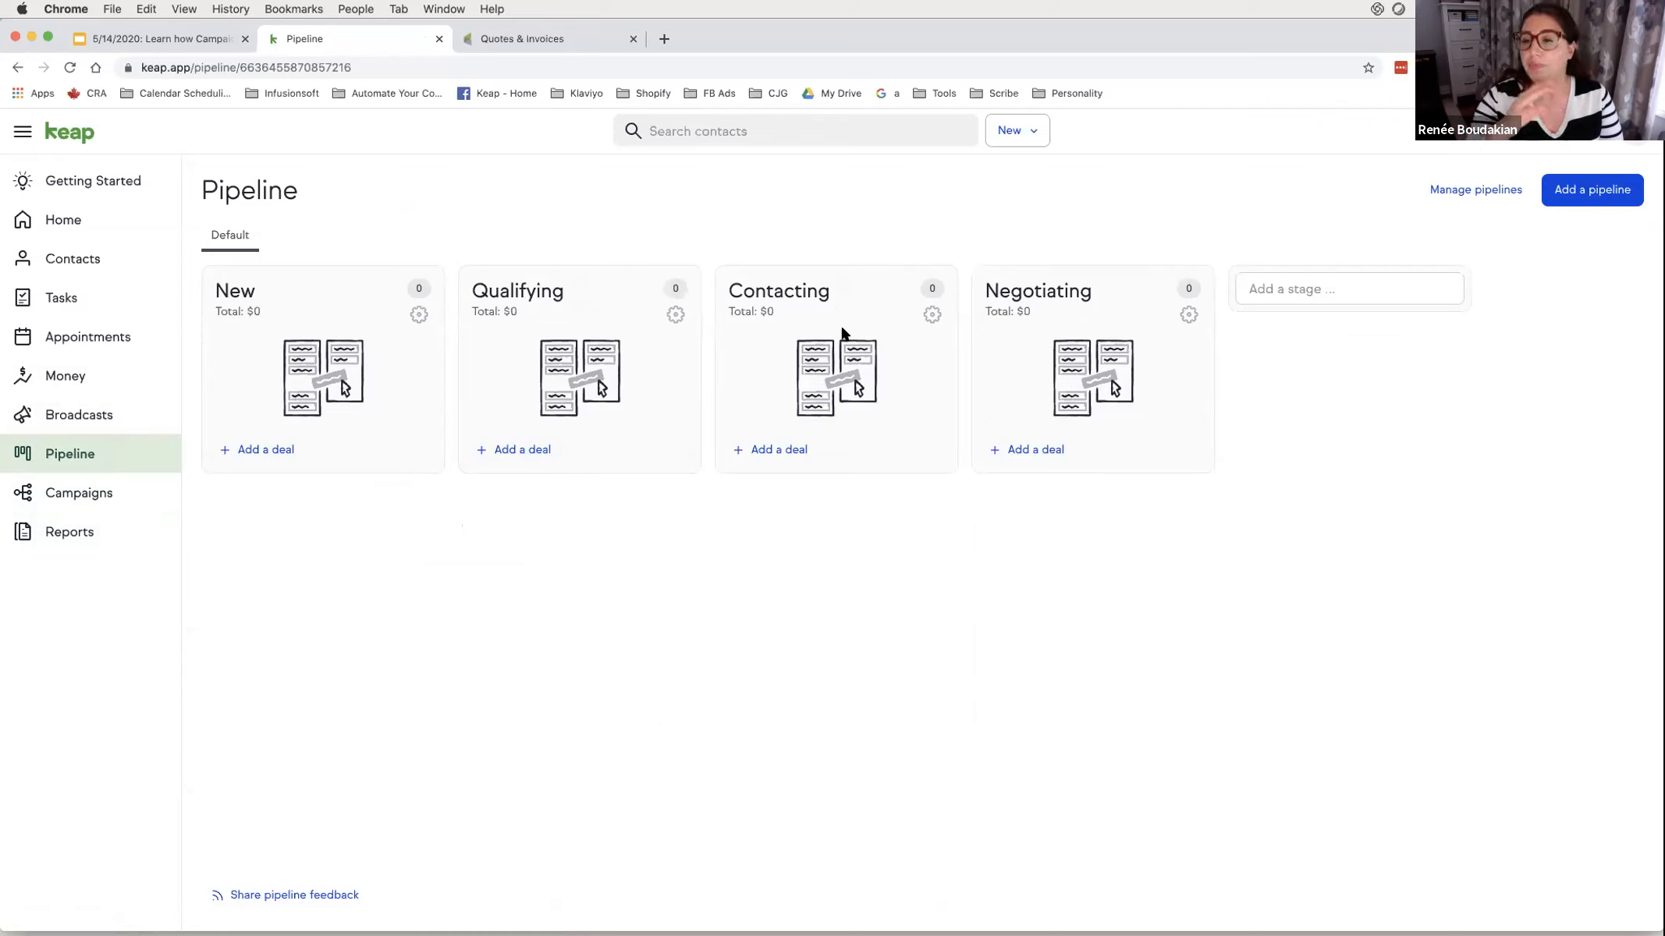
left_click(673, 316)
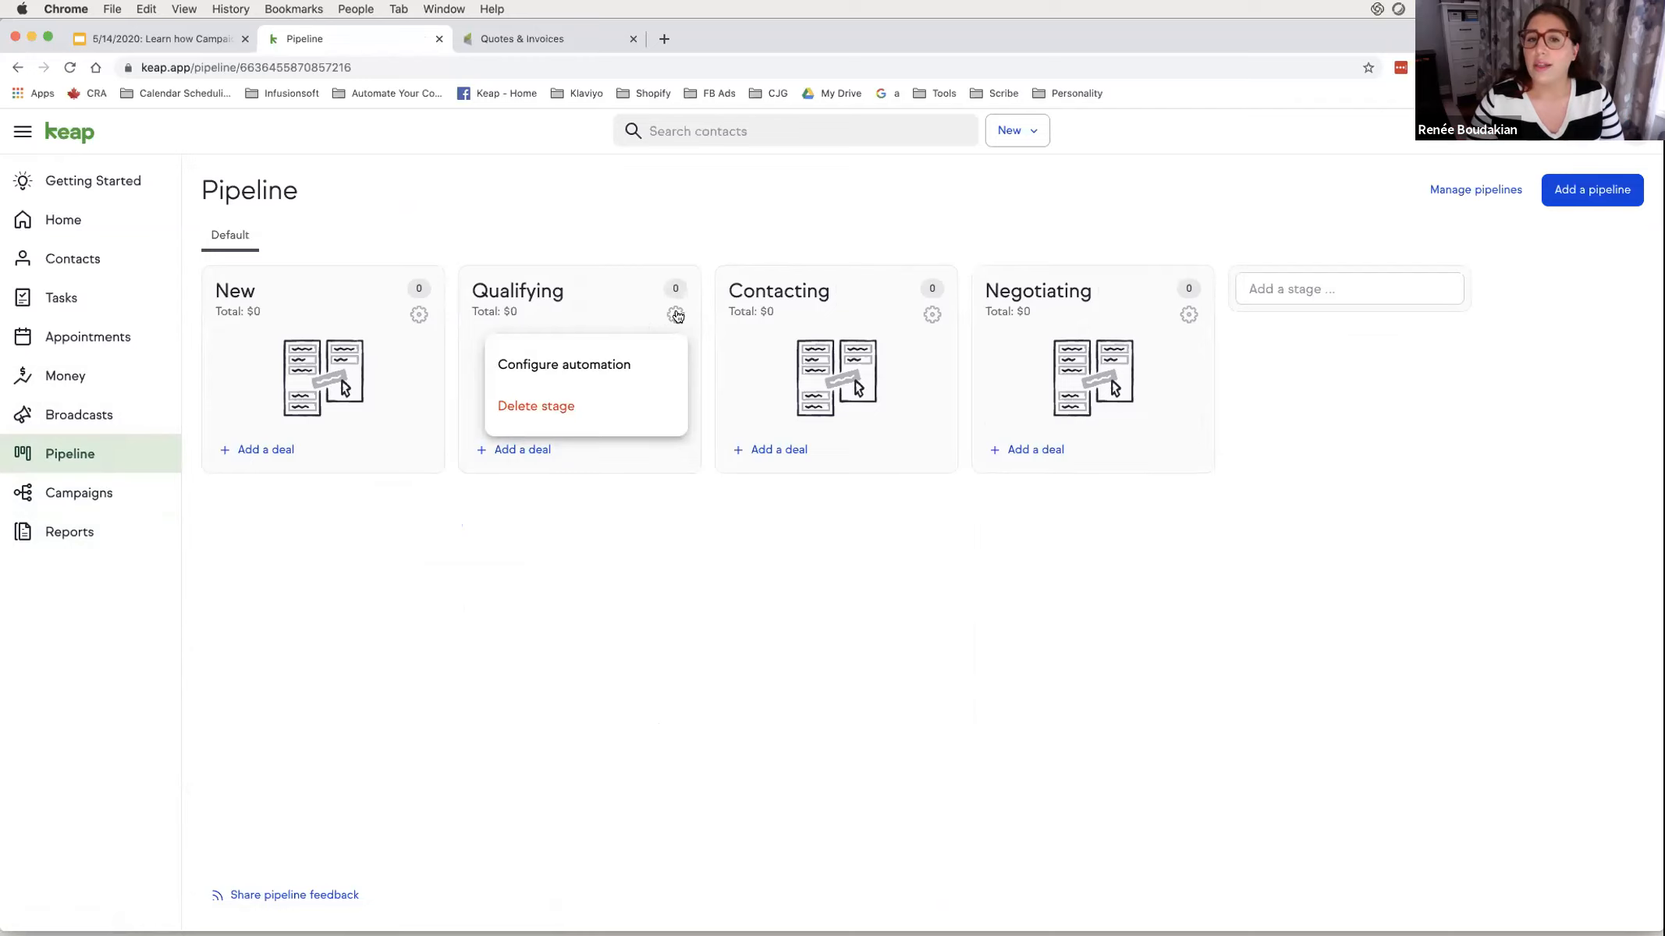
left_click(648, 363)
left_click(681, 326)
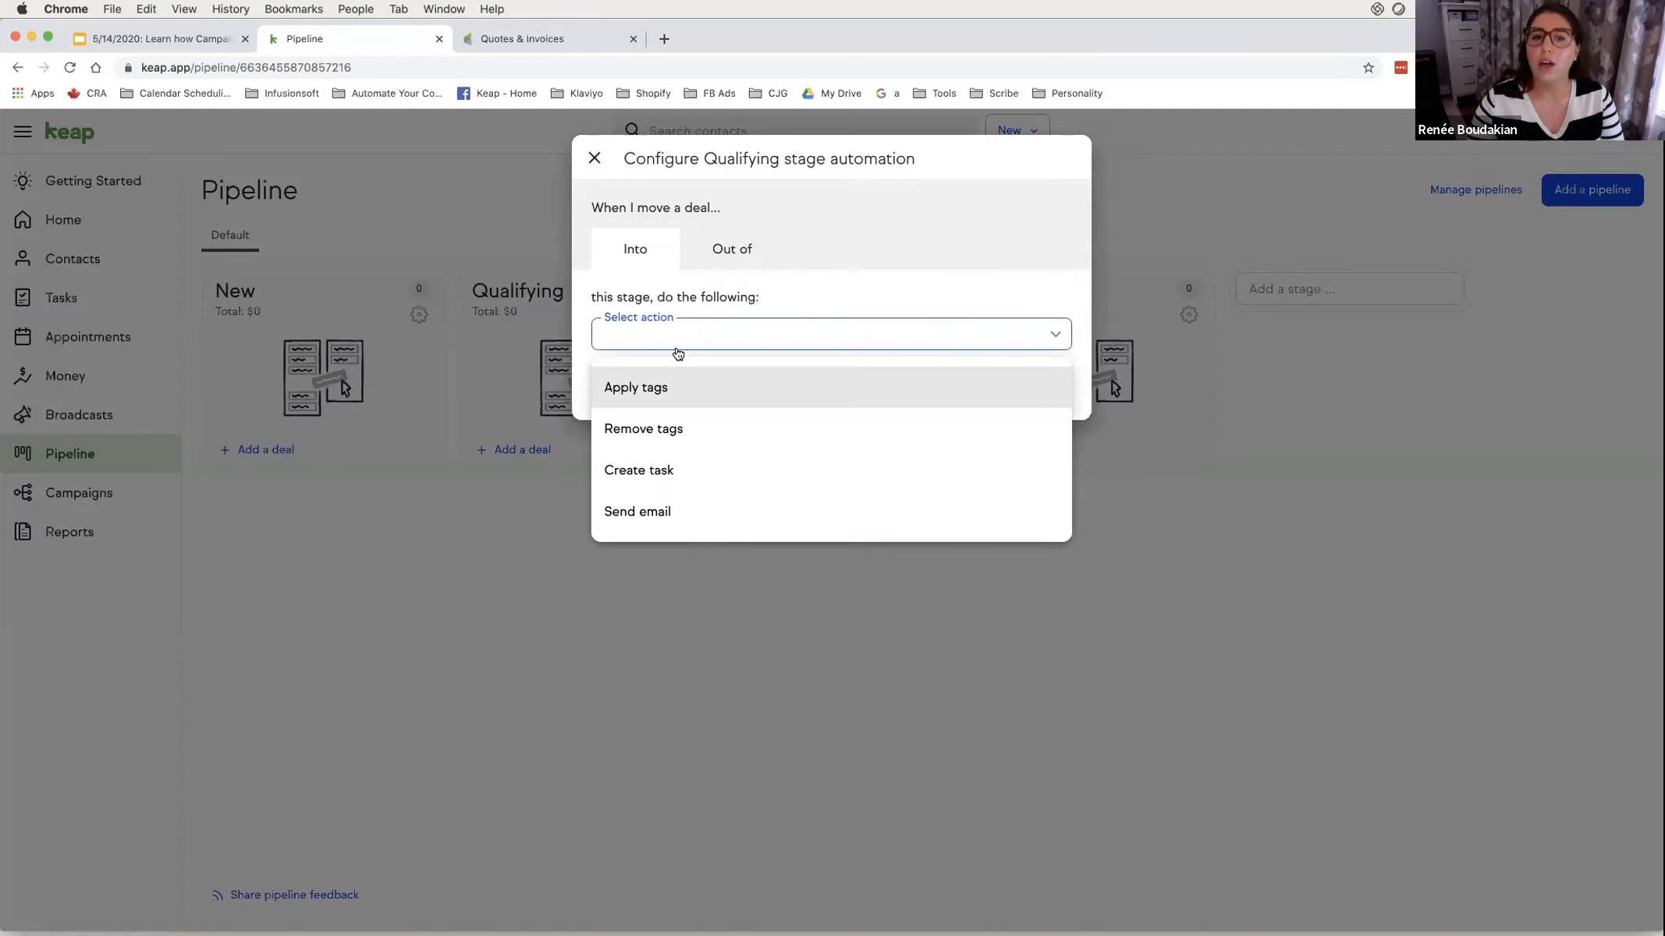
scroll(663, 499, "down", 1)
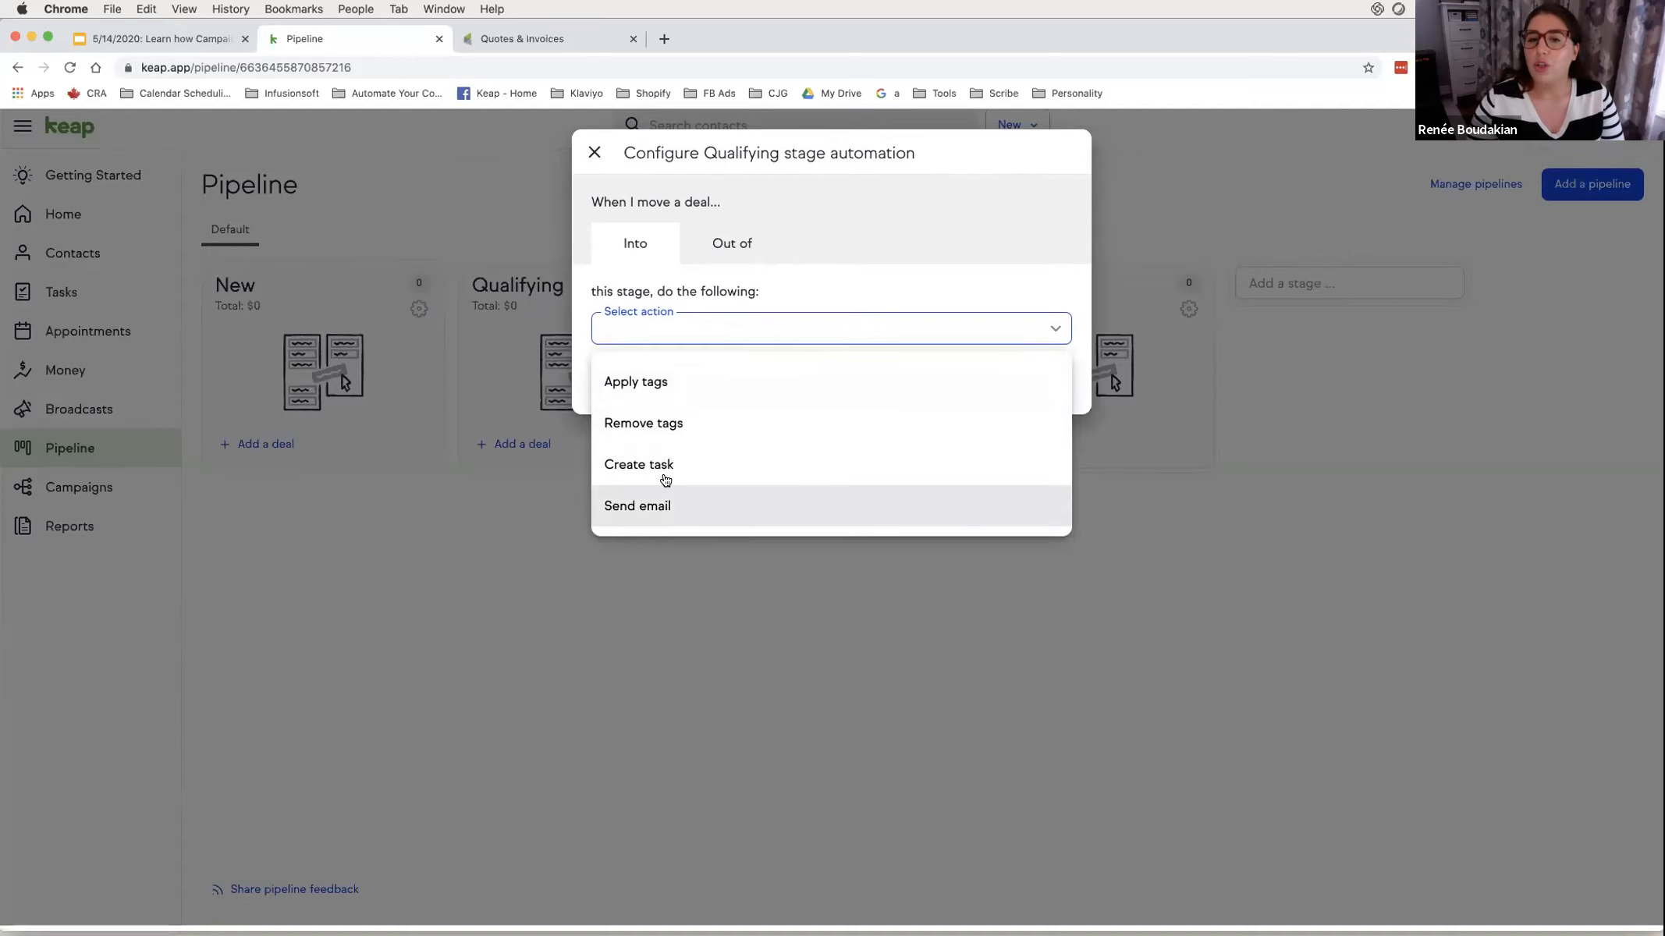
scroll(675, 429, "up", 1)
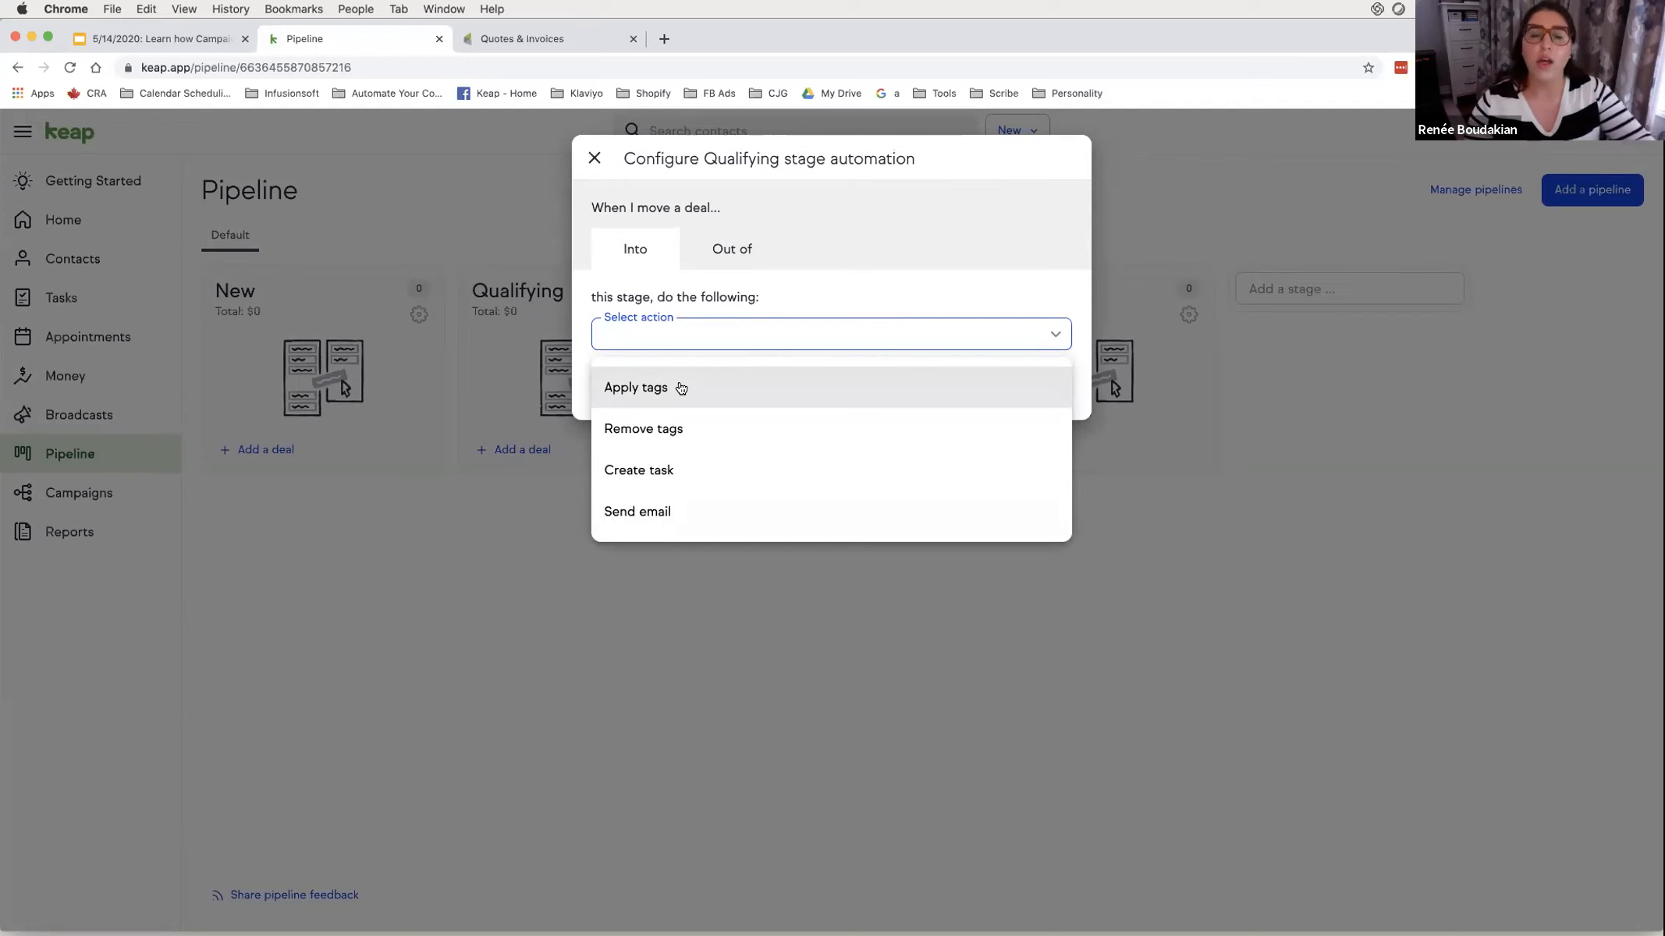
left_click(858, 203)
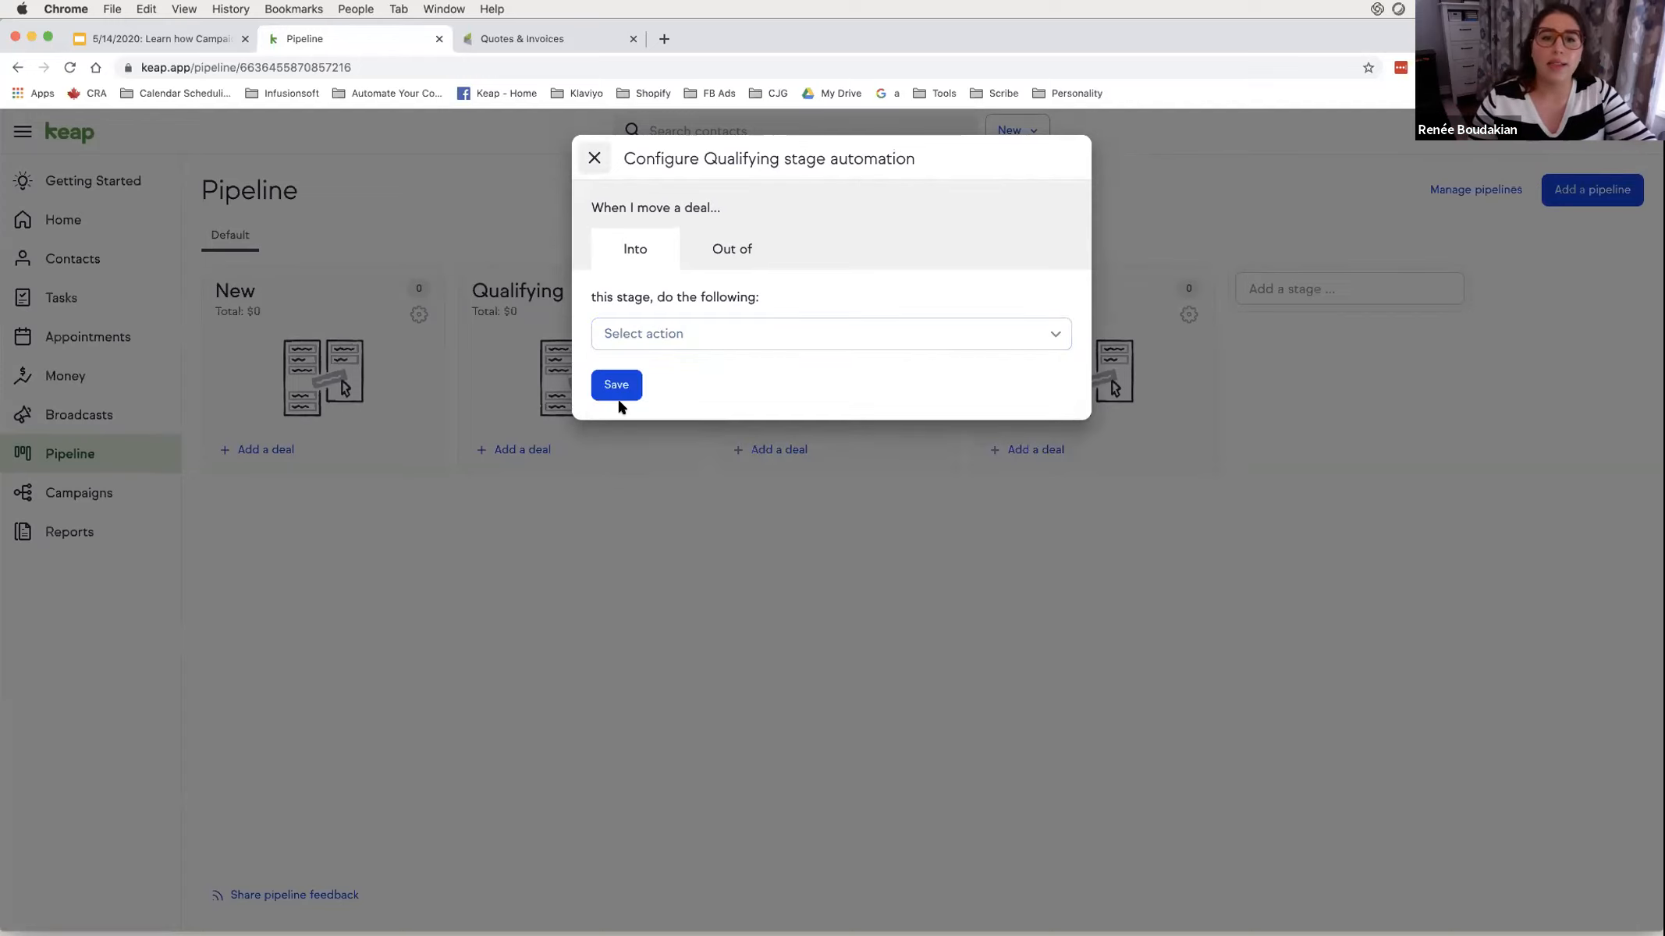
left_click(797, 519)
- Discard the unsaved automation, add a 'Send Invoice' stage, and bring up its automation settings
left_click(815, 560)
left_click(1289, 287)
type("Send")
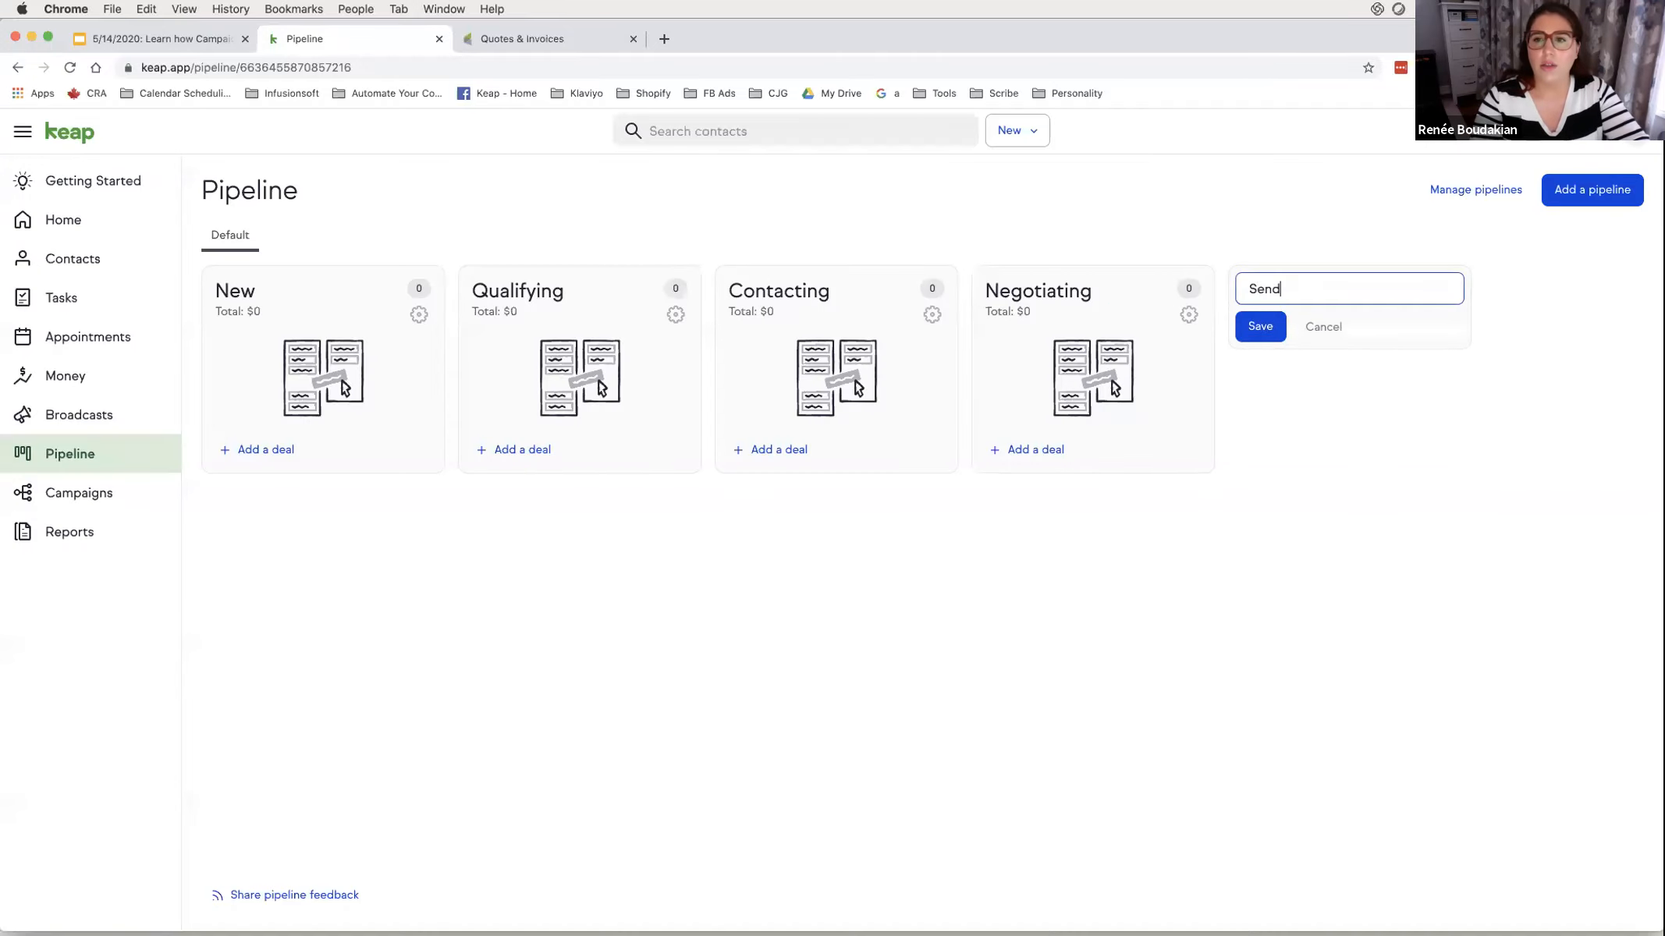
type(" Invoice")
left_click(1258, 337)
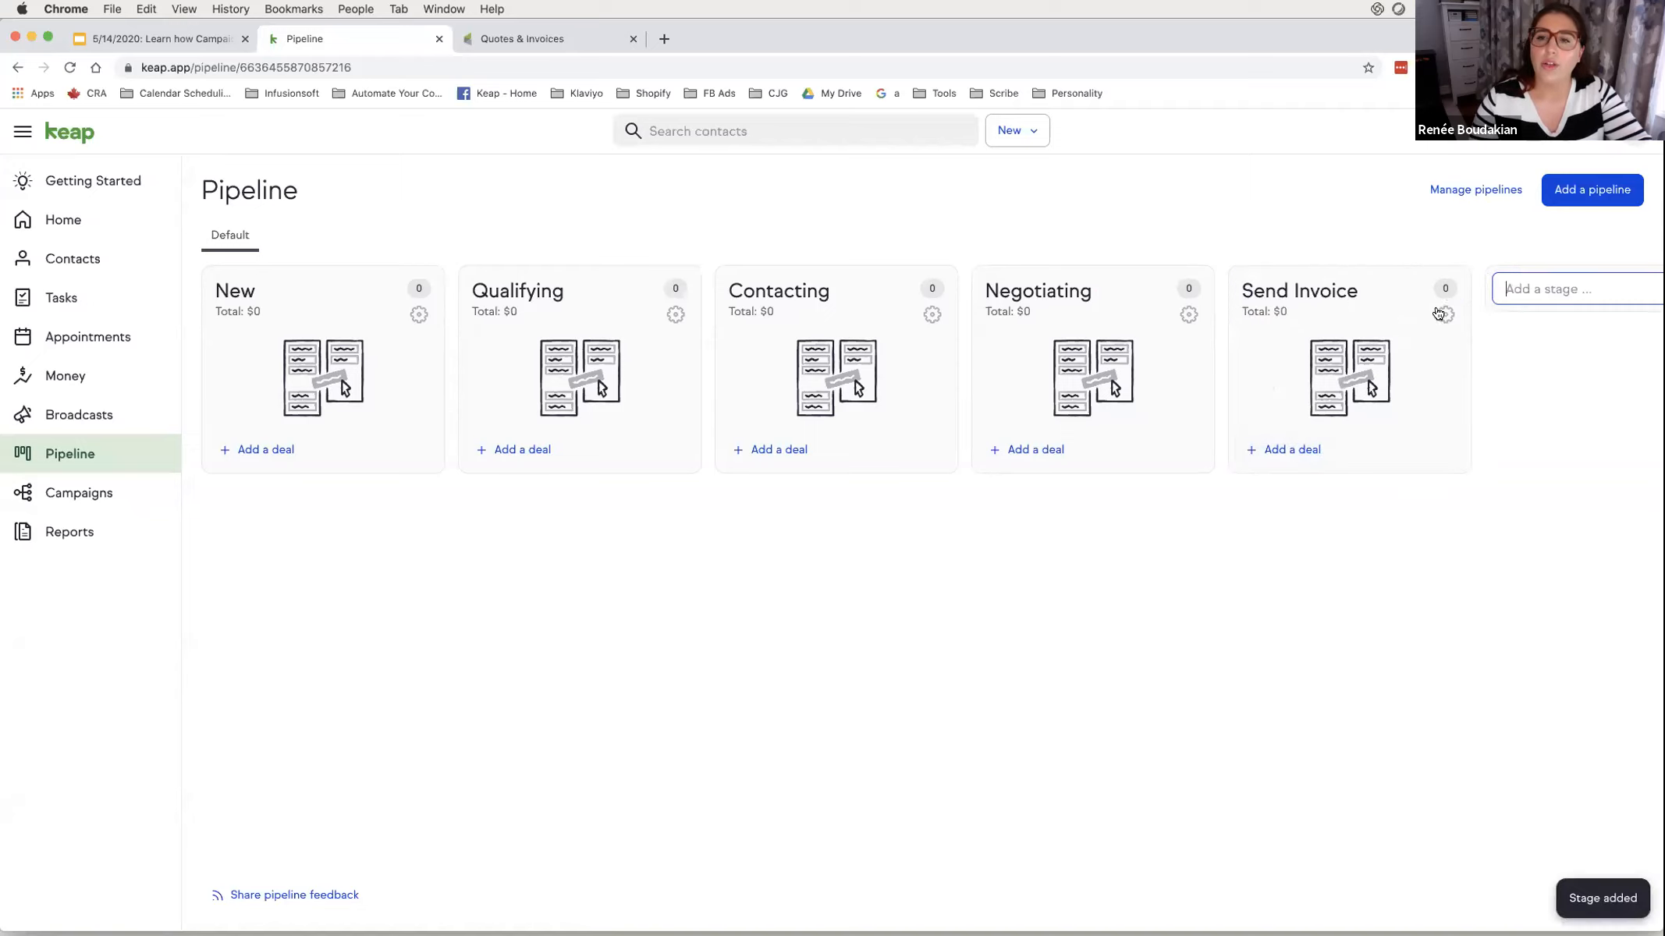
left_click(1442, 315)
left_click(1387, 372)
- Make the Send Invoice stage apply a new tag named 'Send Invoice' when deals enter
left_click(658, 341)
left_click(658, 382)
left_click(654, 399)
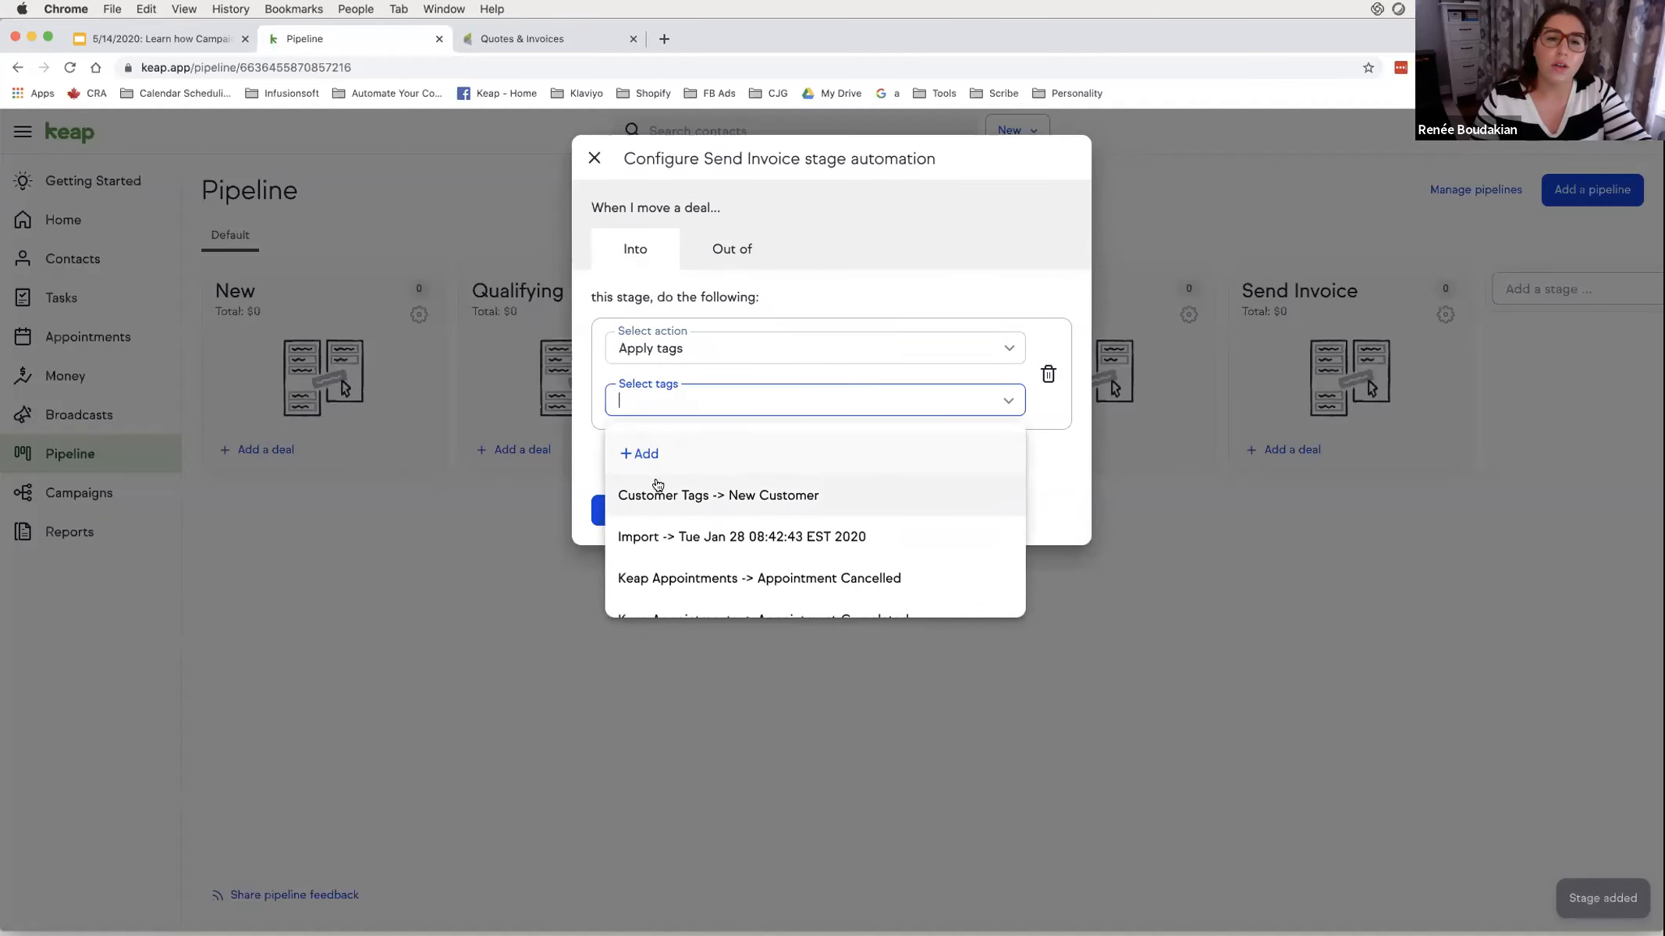
left_click(685, 460)
type("Send Invoice")
key("Tab")
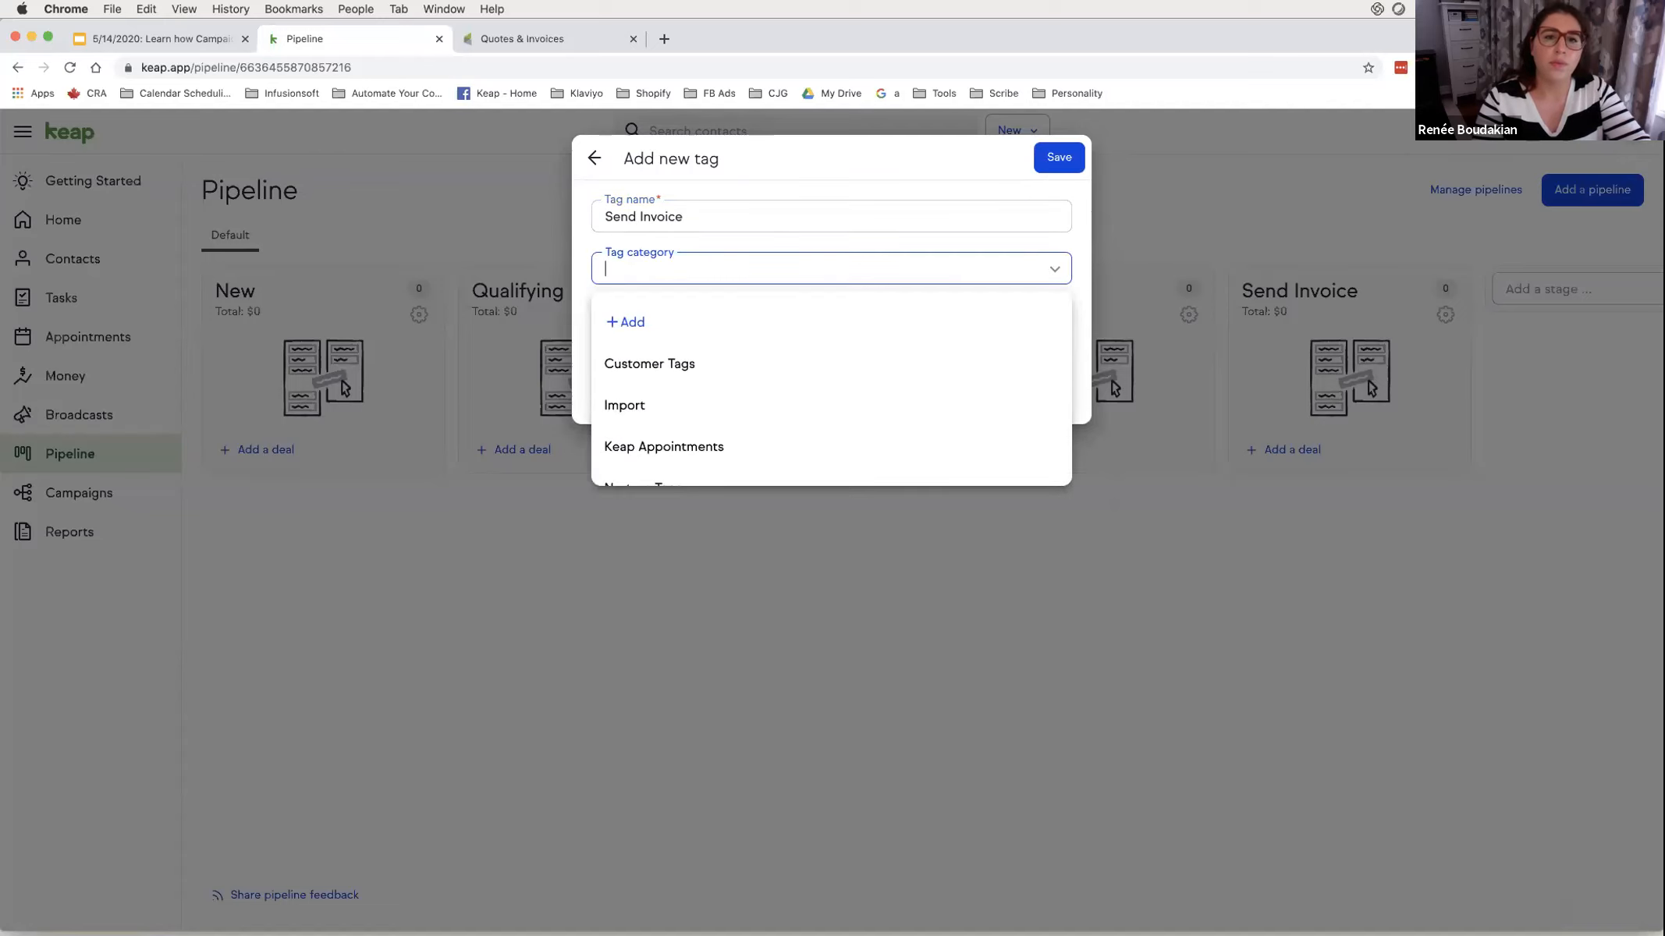
- File the tag under a new 'Sales Pipeline Automation' category and save the stage automation
left_click(625, 321)
left_click(669, 210)
type("Sales Pipeline Automation")
left_click(922, 342)
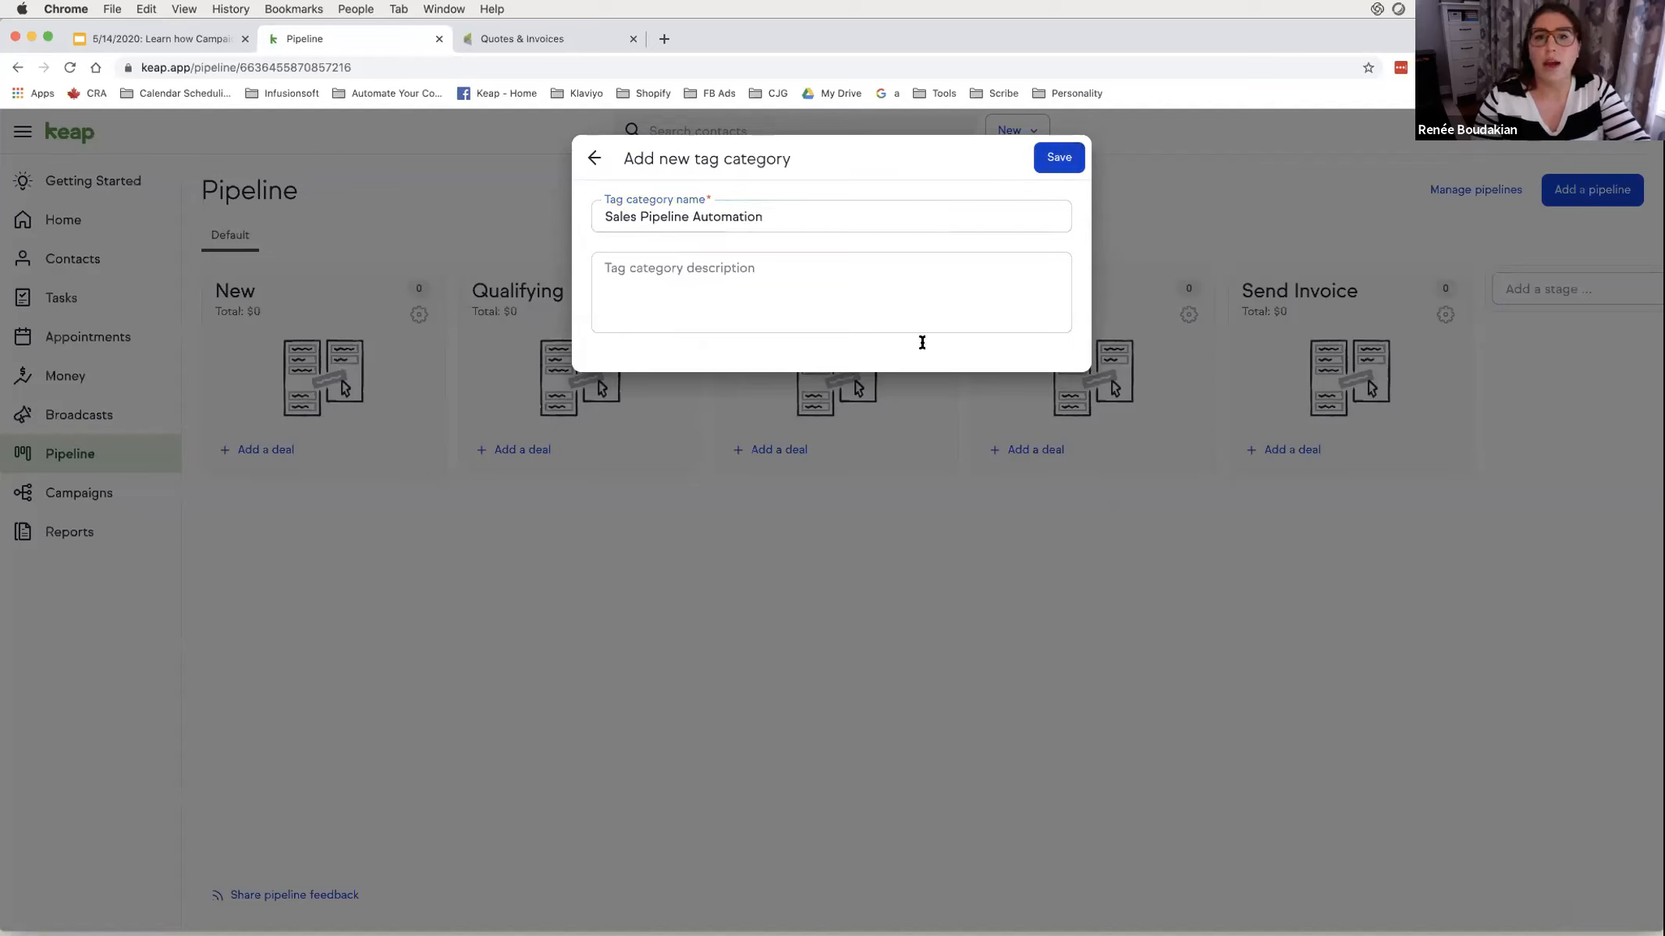
key("Return")
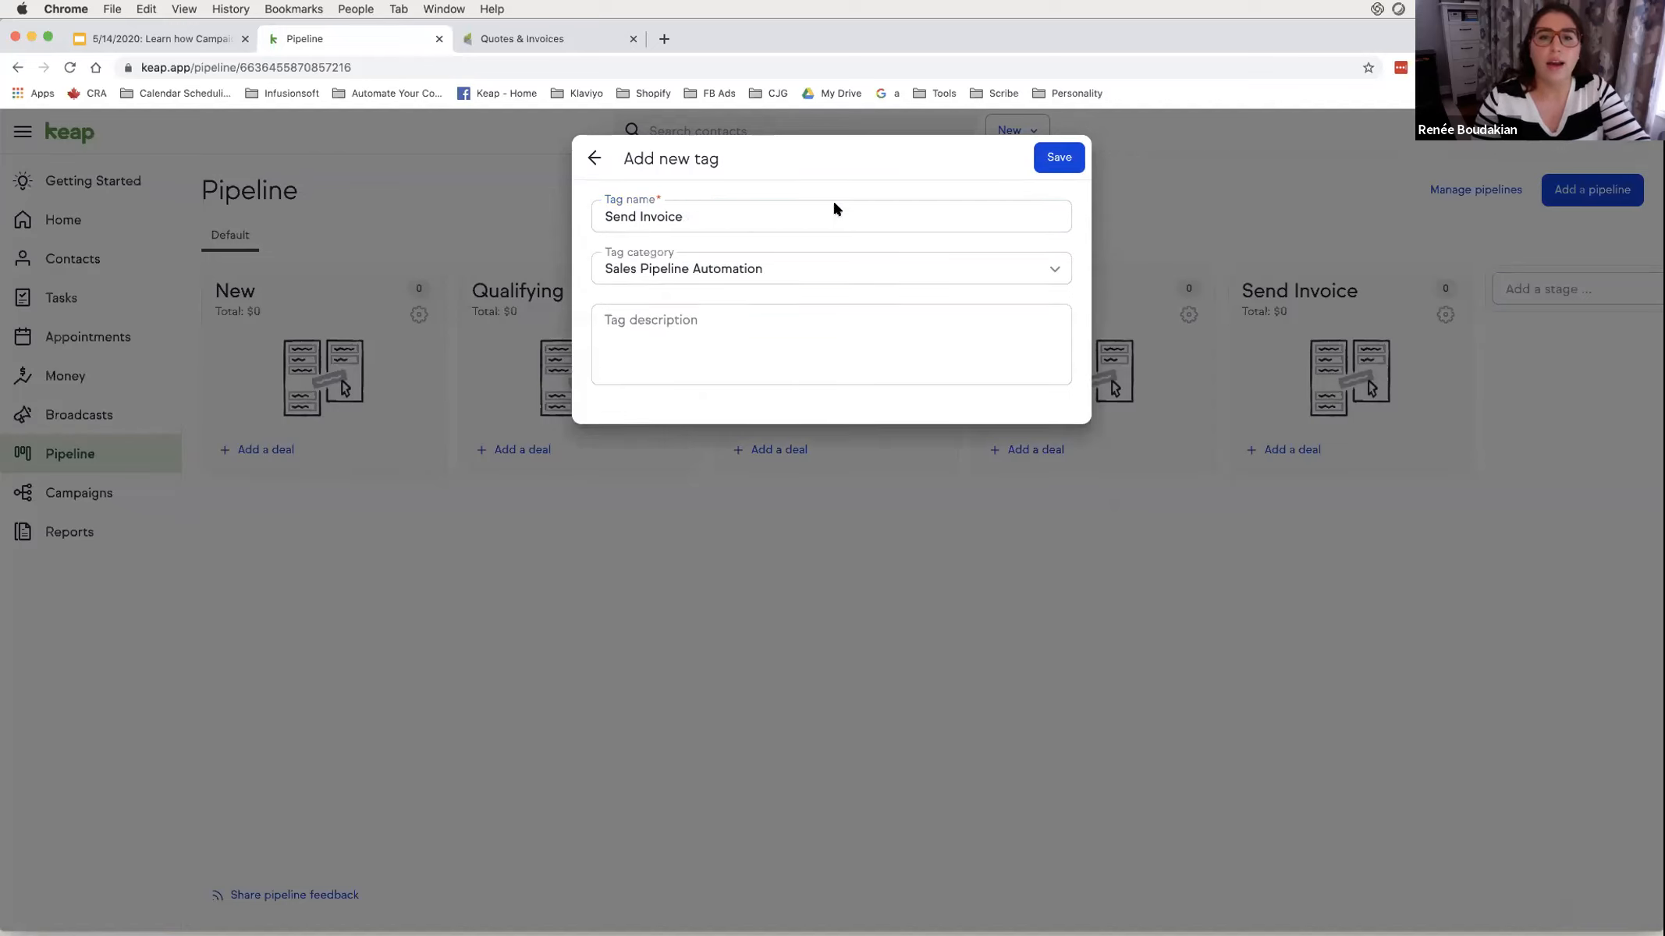
left_click(1060, 157)
left_click(607, 512)
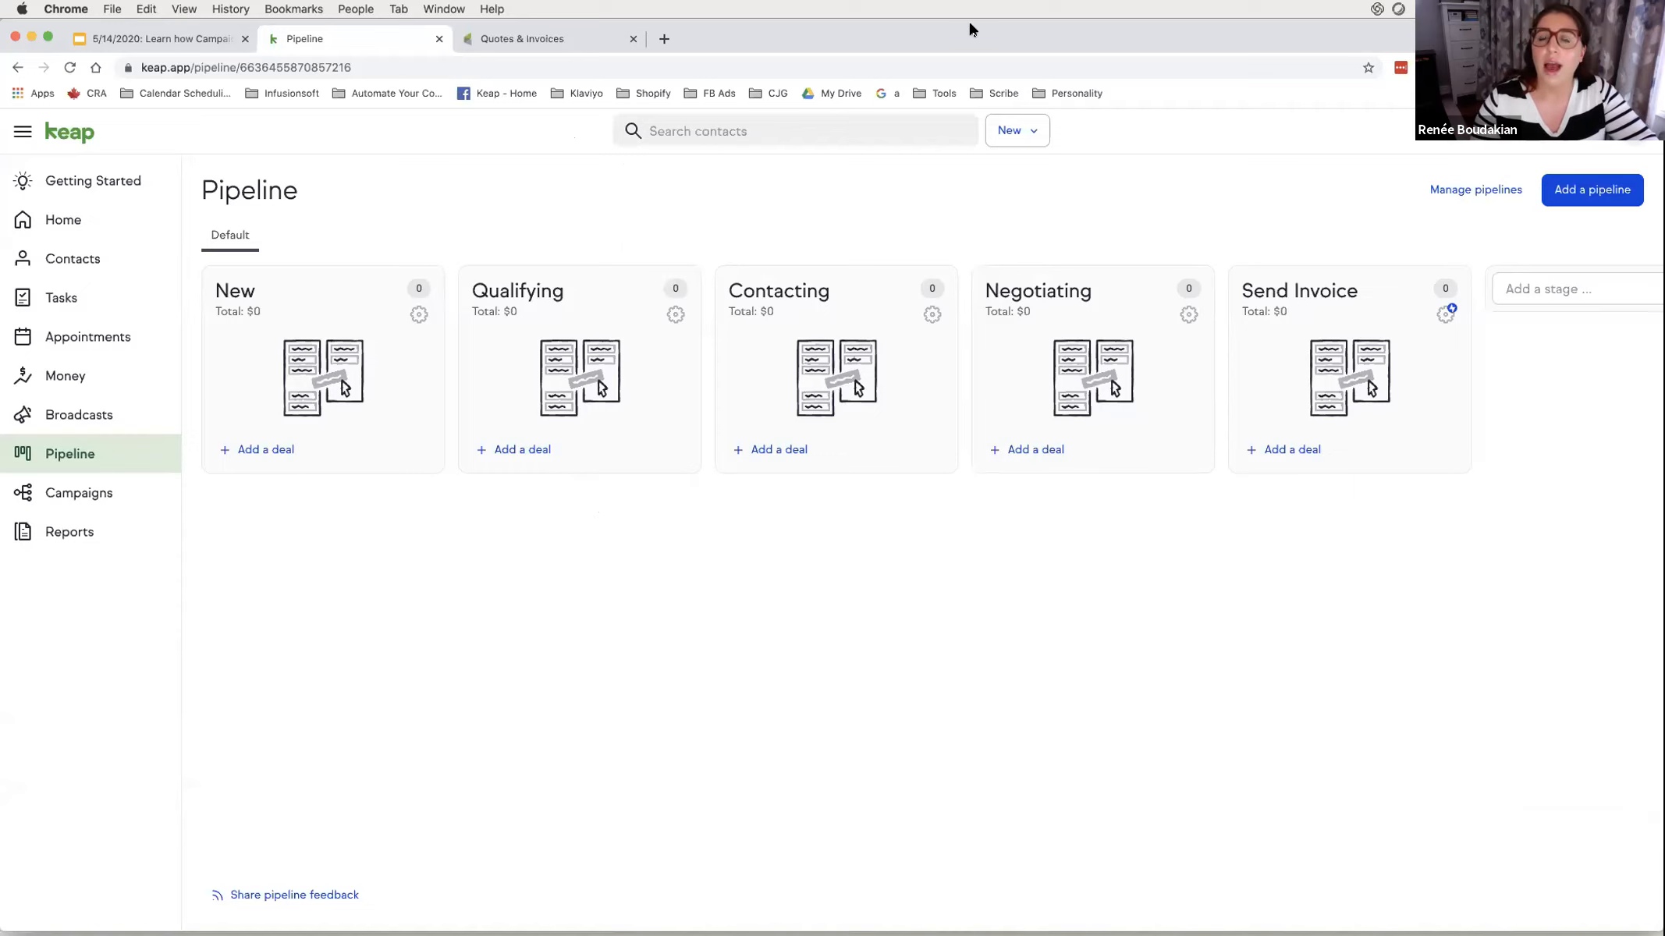
- Clear the Zoom annotation around the Send Invoice stage and go to Appointments
mouse_move(1425, 295)
left_mouse_down()
mouse_move(1444, 334)
mouse_move(1420, 298)
left_mouse_up()
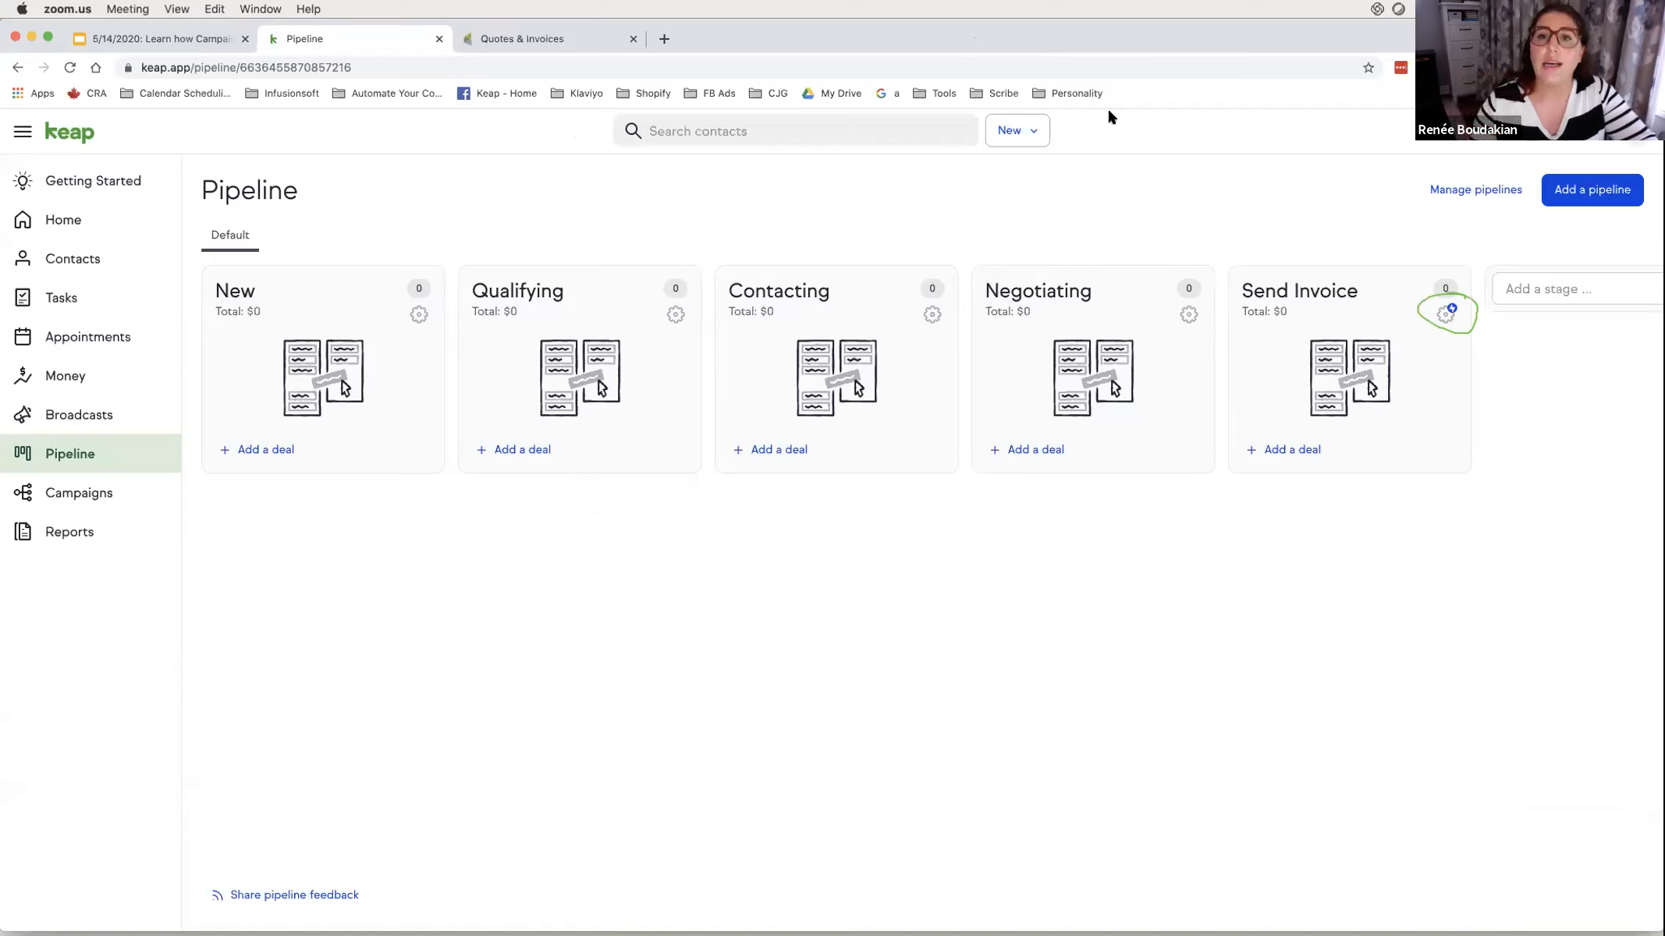
right_click(1049, 111)
left_click(1072, 141)
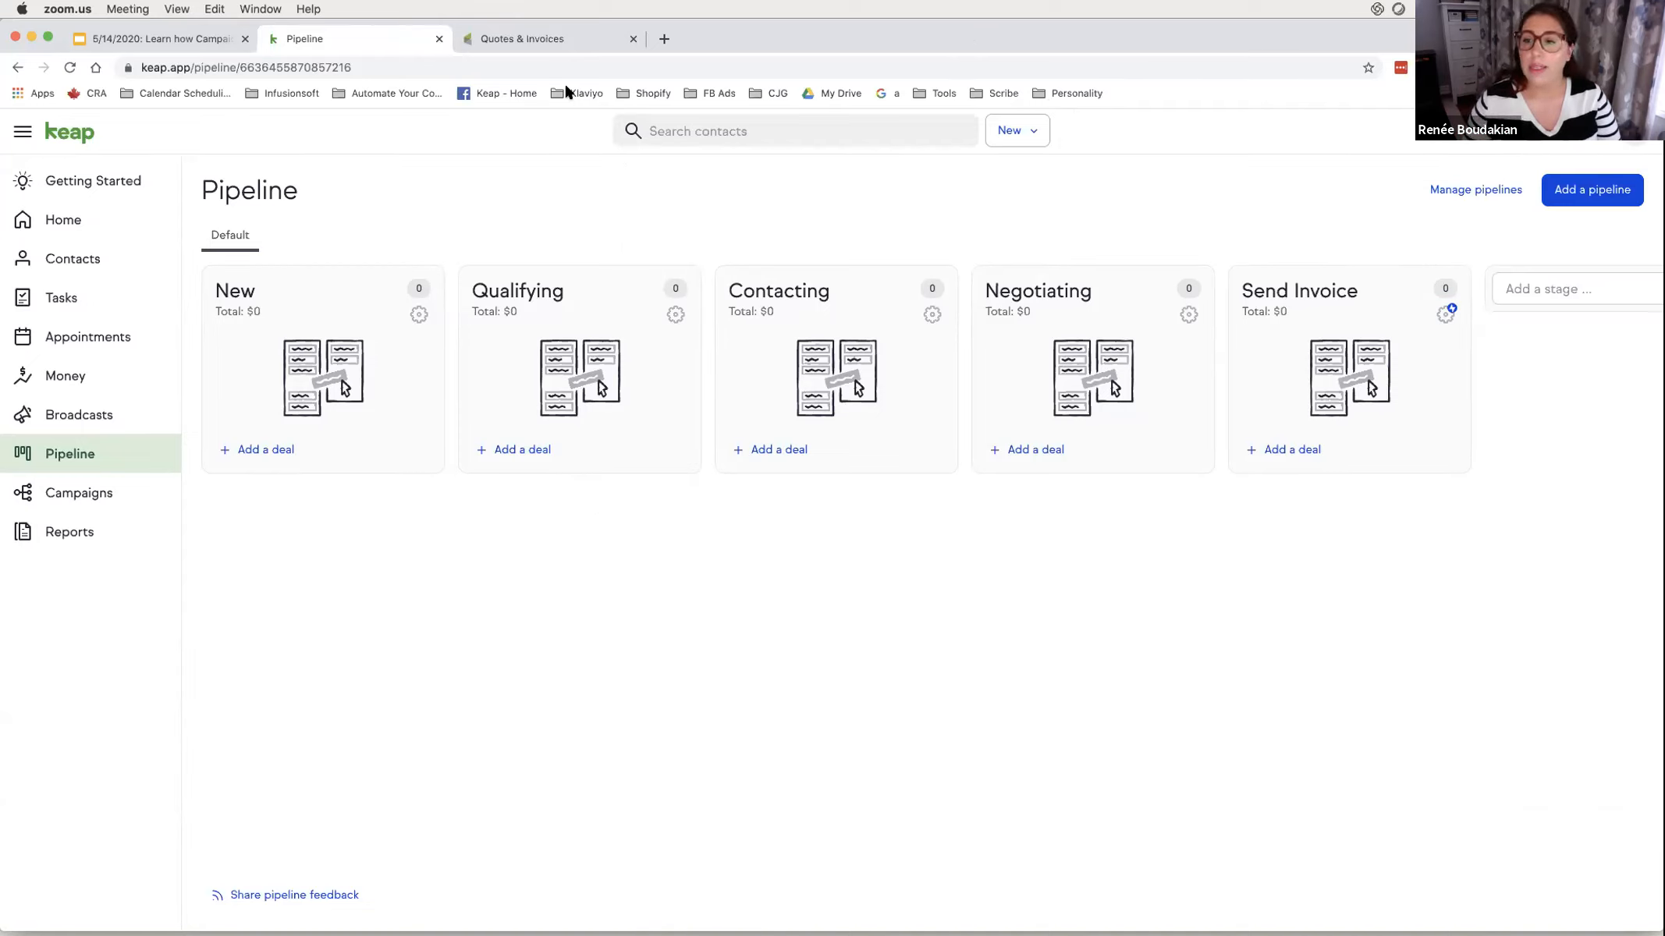
left_click(77, 337)
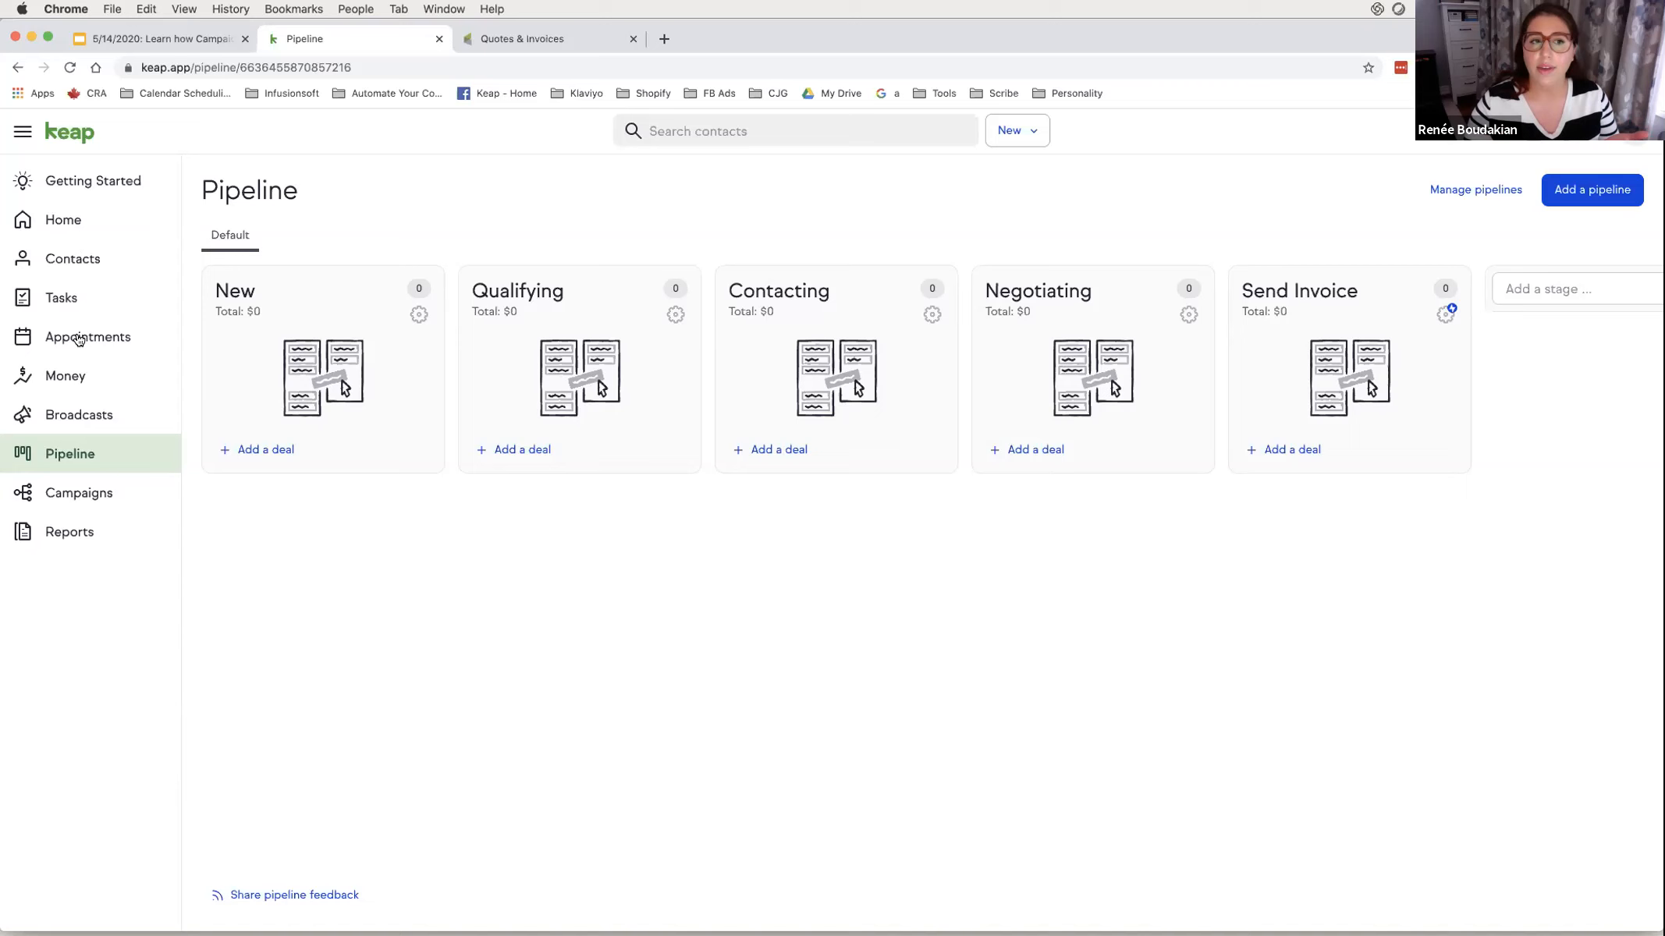
left_click(79, 338)
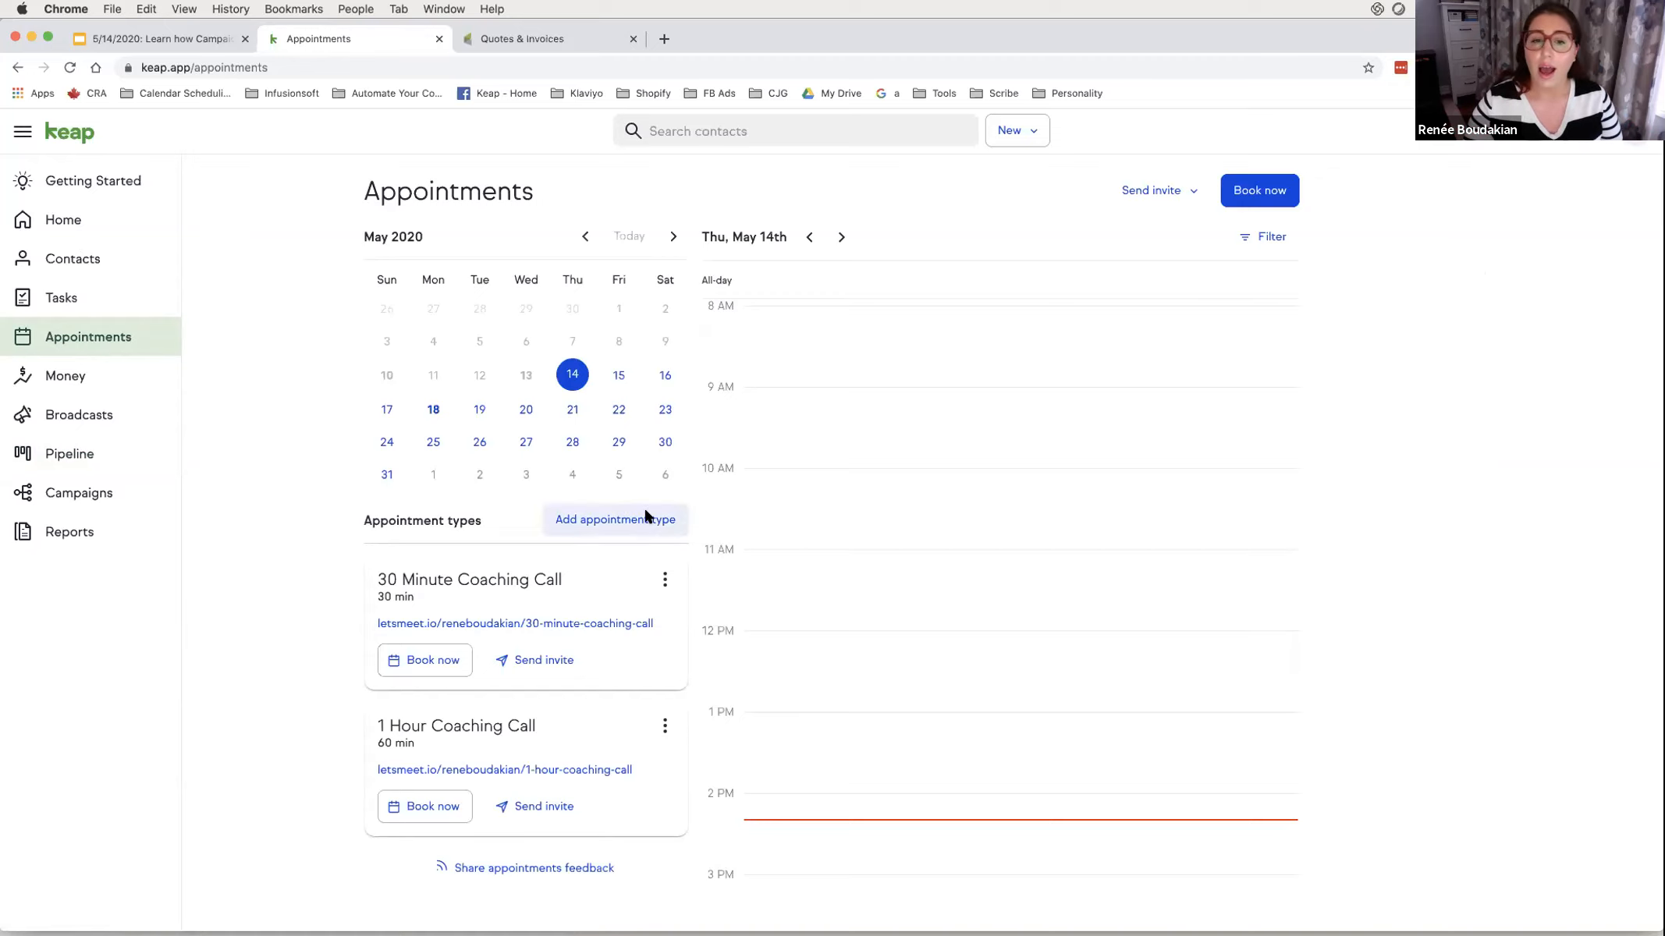
- Edit the 30 Minute Coaching Call appointment type and review its form
left_click(664, 580)
left_click(608, 627)
scroll(651, 634, "down", 10)
scroll(650, 632, "up", 10)
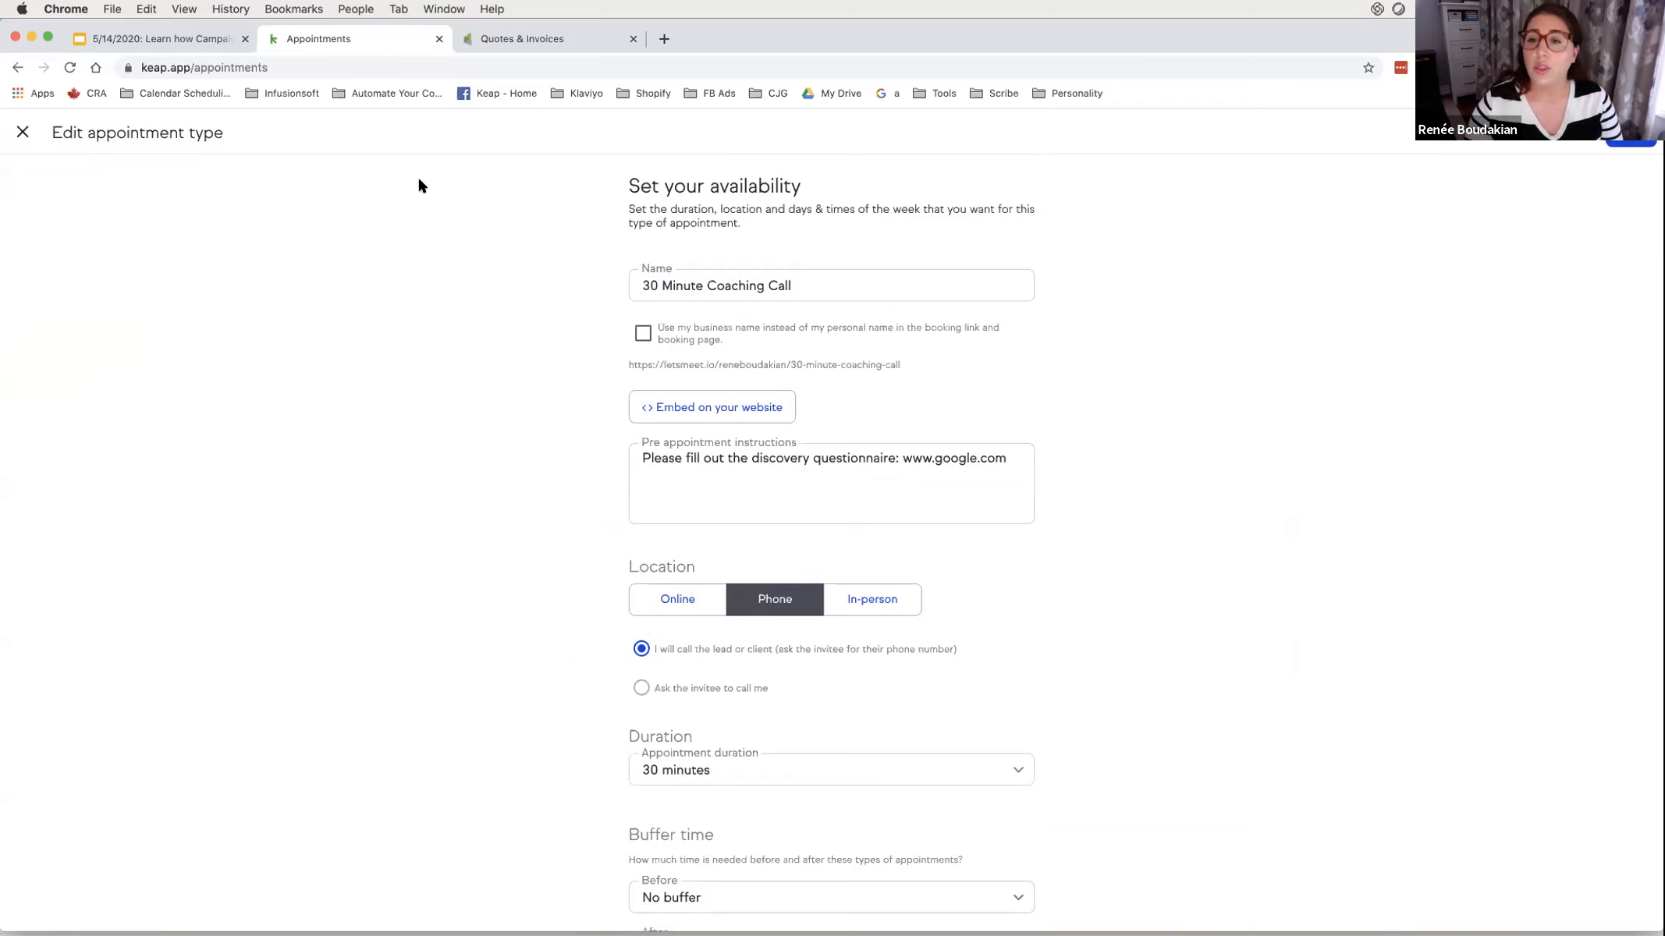
- Close the Edit appointment type page without changes
left_click(22, 133)
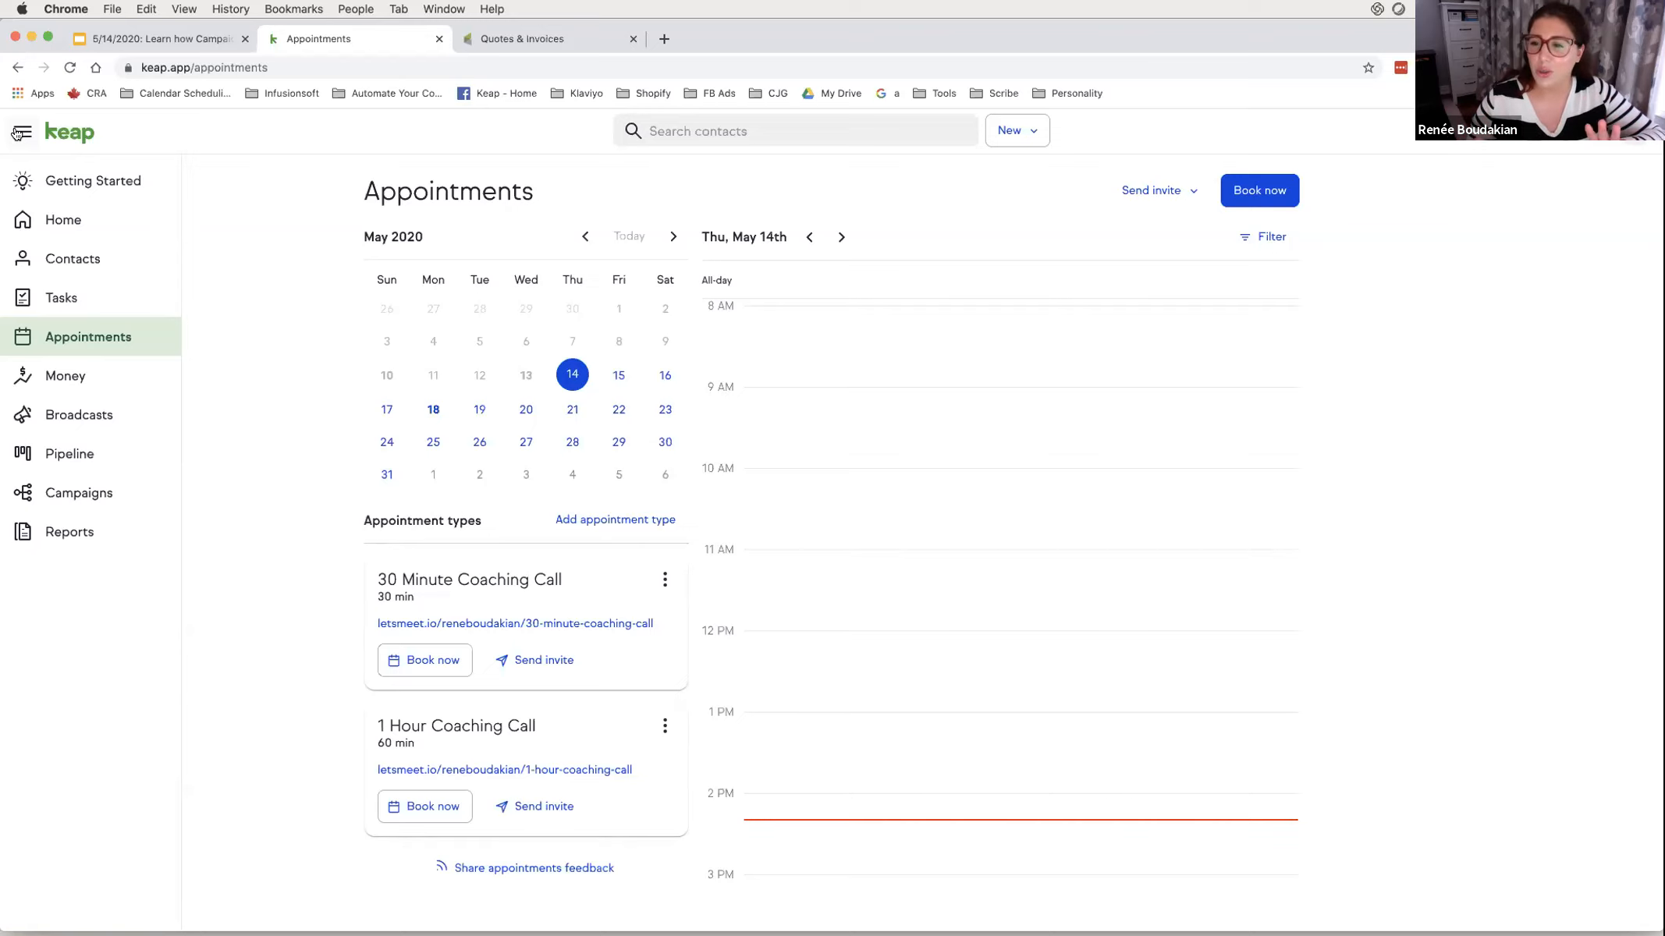
- From Campaigns, choose 'Build your own' to create a blank campaign
left_click(85, 490)
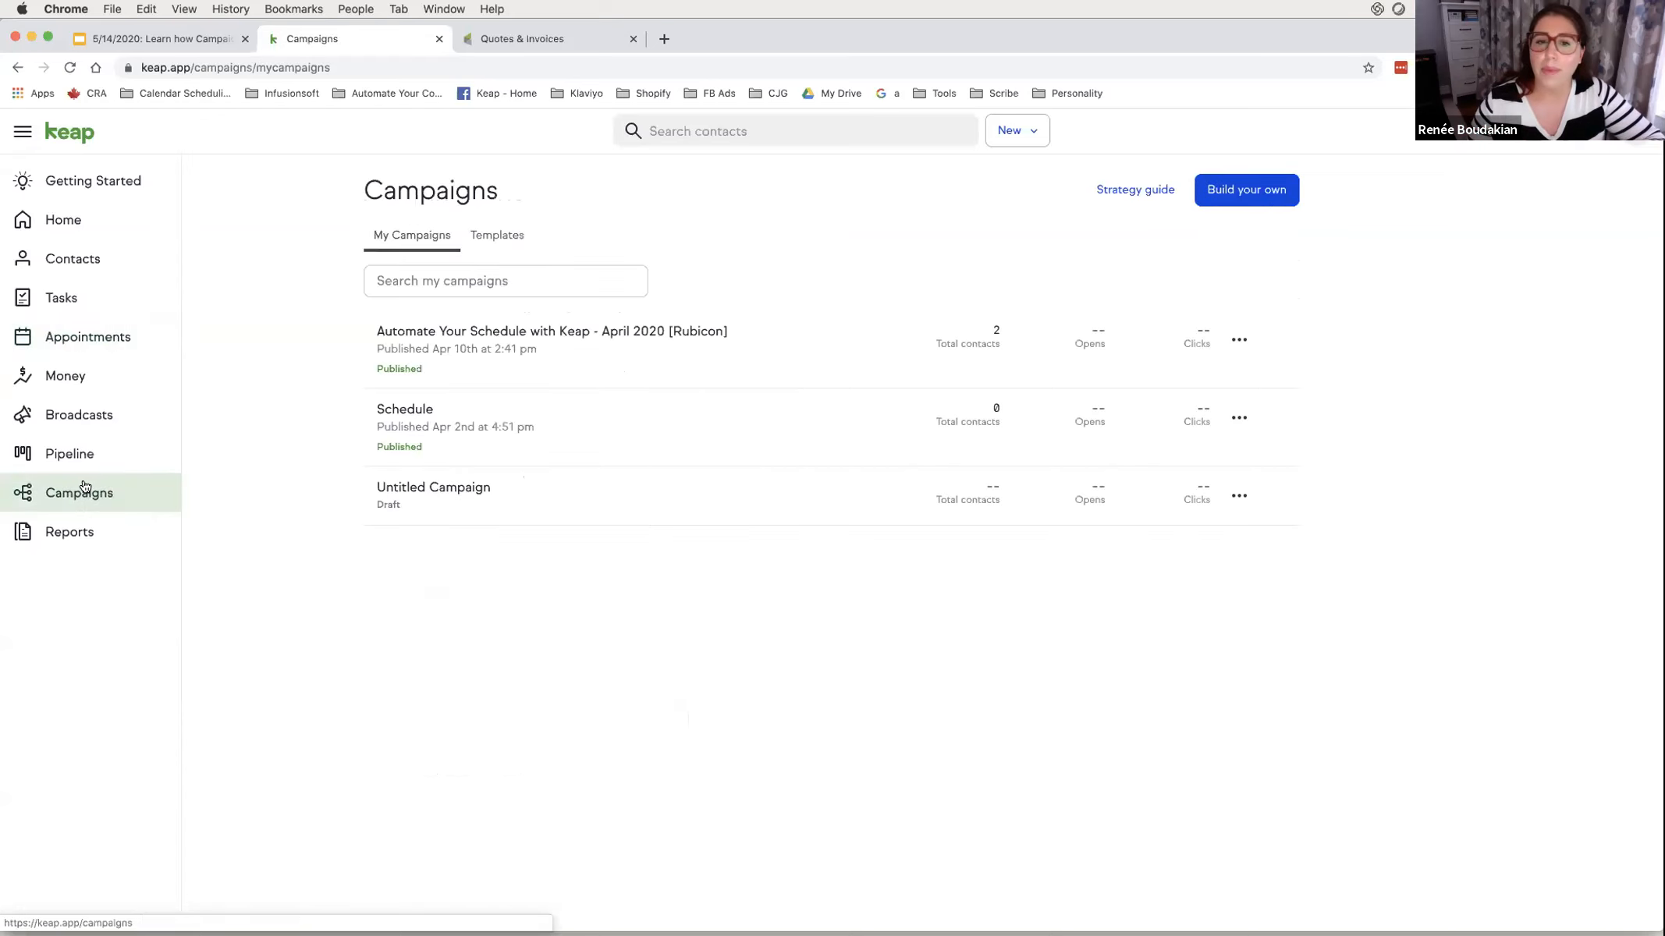
left_click(1231, 192)
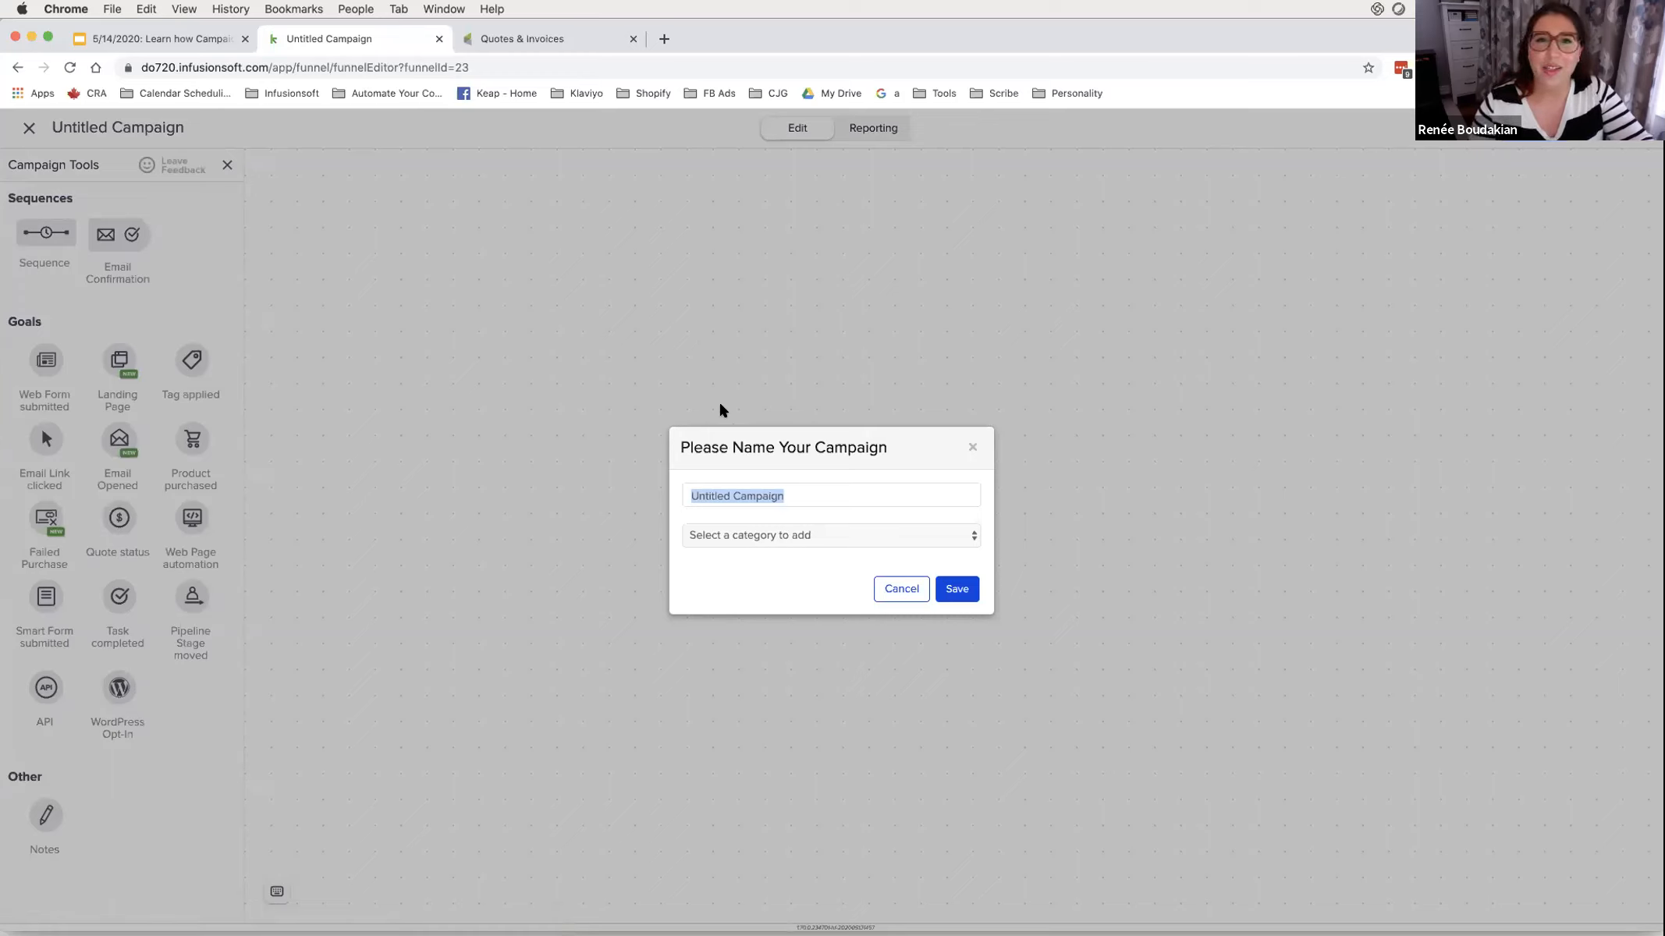
- Replace 'Untitled Campaign' with 'Automation Hours - Create Invoice Demo' and save the name
left_click(777, 495)
triple_click(795, 495)
type("Automation Hours - Create Invoice Demo")
left_click(961, 590)
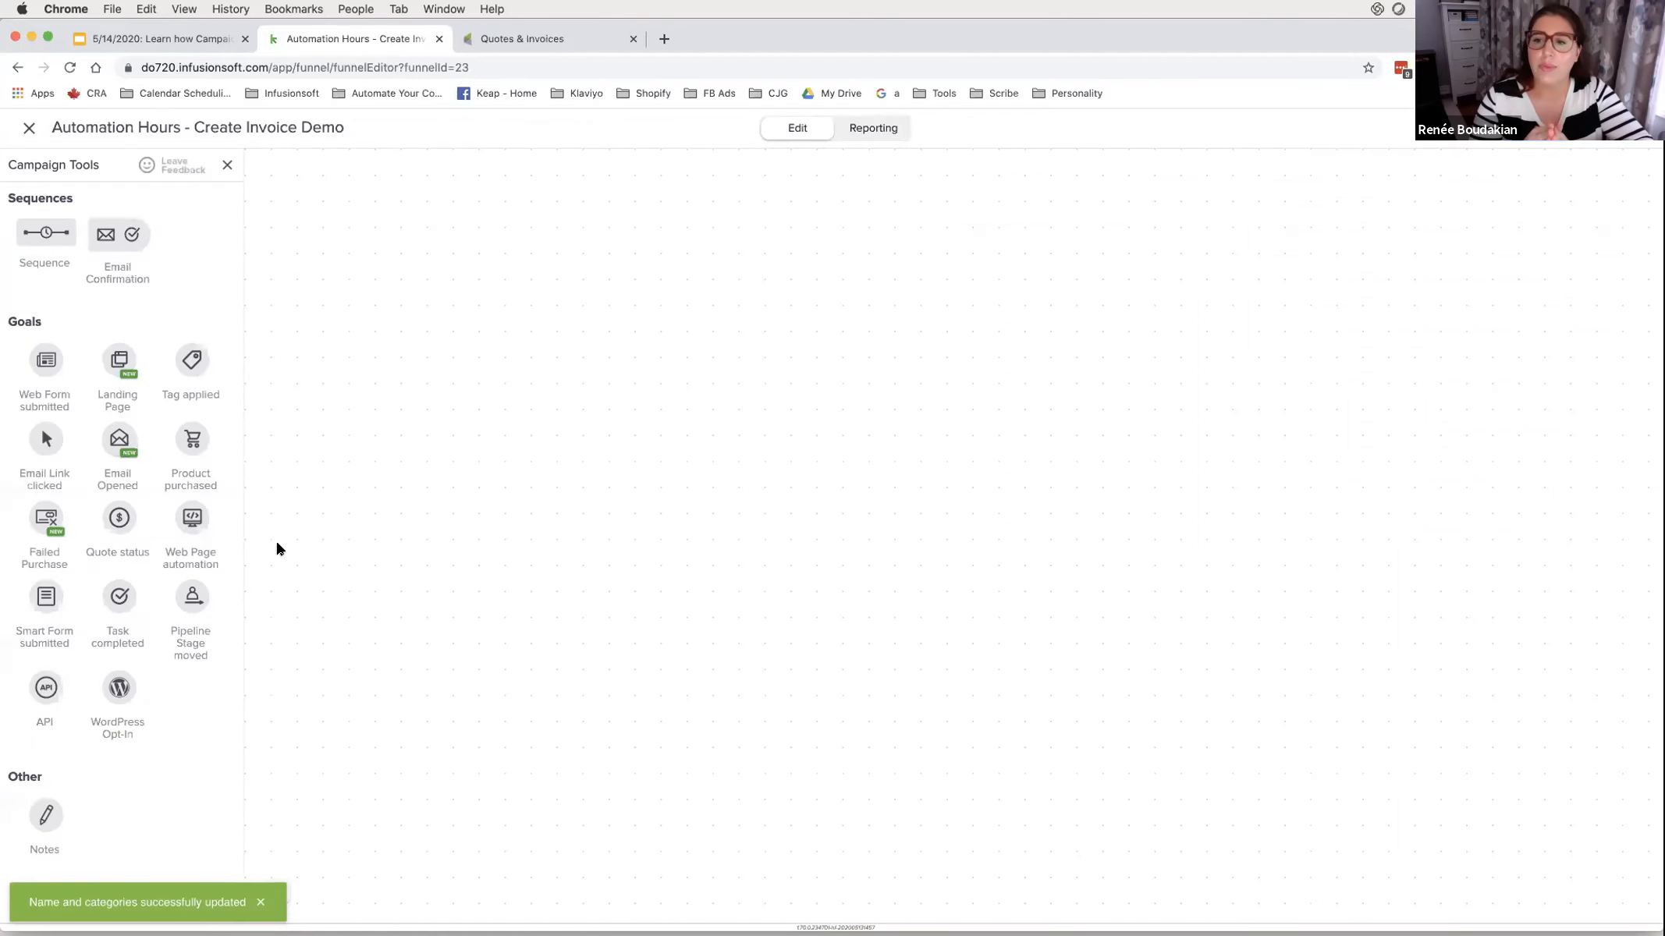
- Place an Untitled Sequence, link a Tag applied goal to it, and add a Smart Form submitted goal
left_click_drag(41, 232, 607, 437)
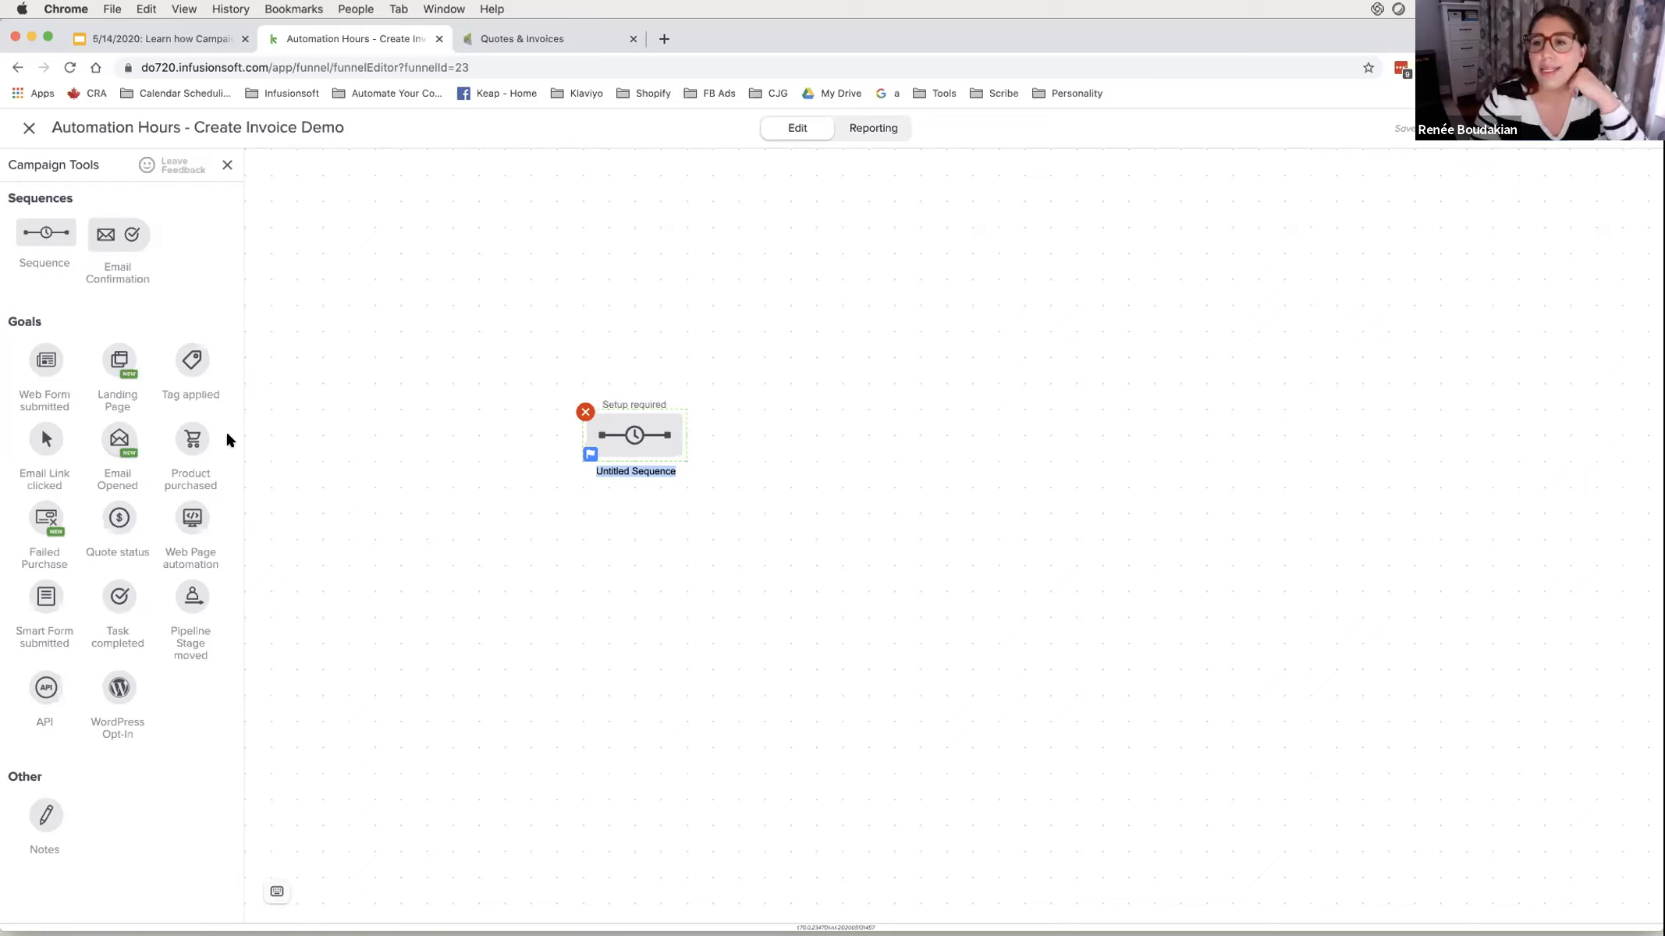
left_click_drag(192, 360, 463, 421)
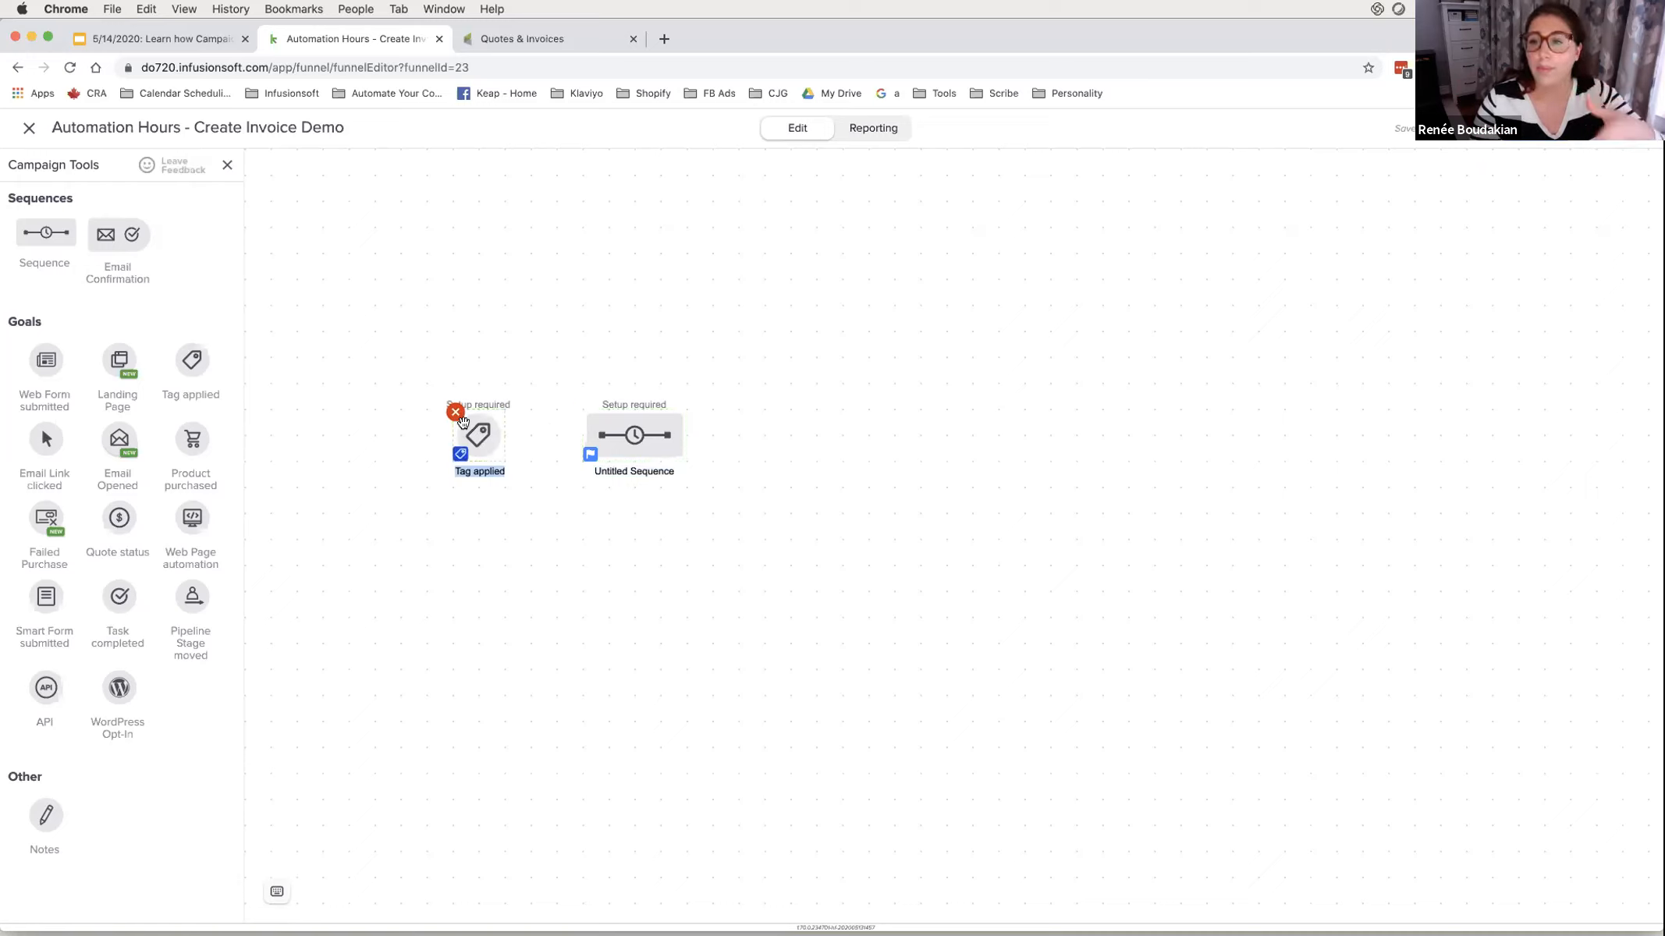
mouse_move(468, 439)
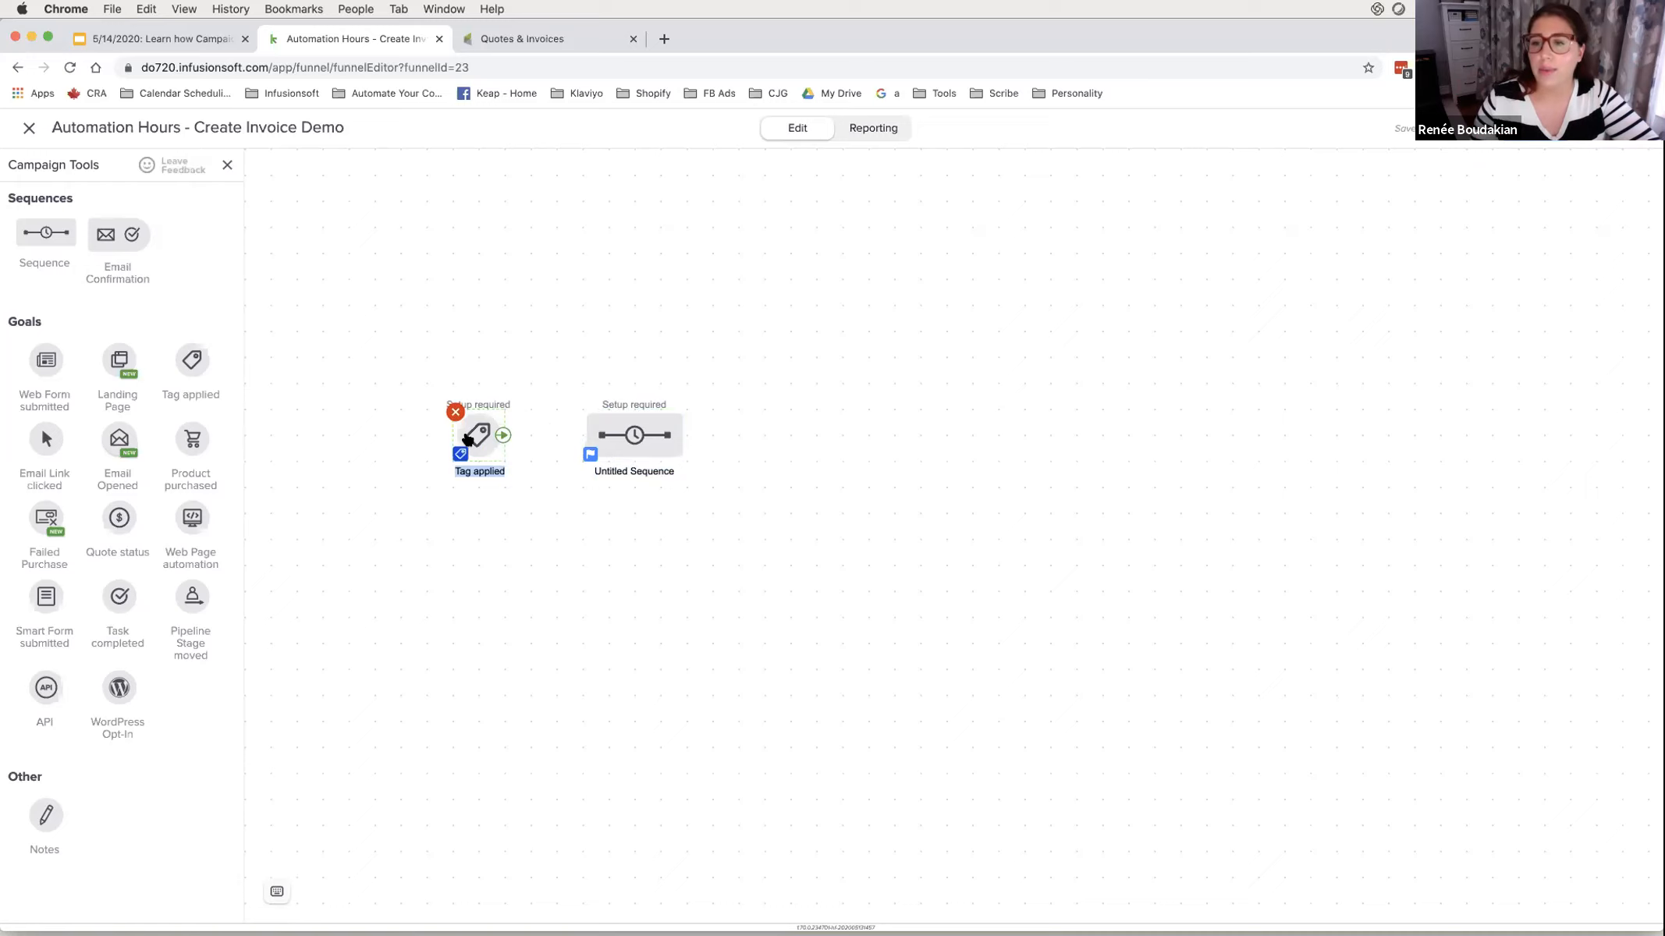
left_click_drag(502, 434, 623, 439)
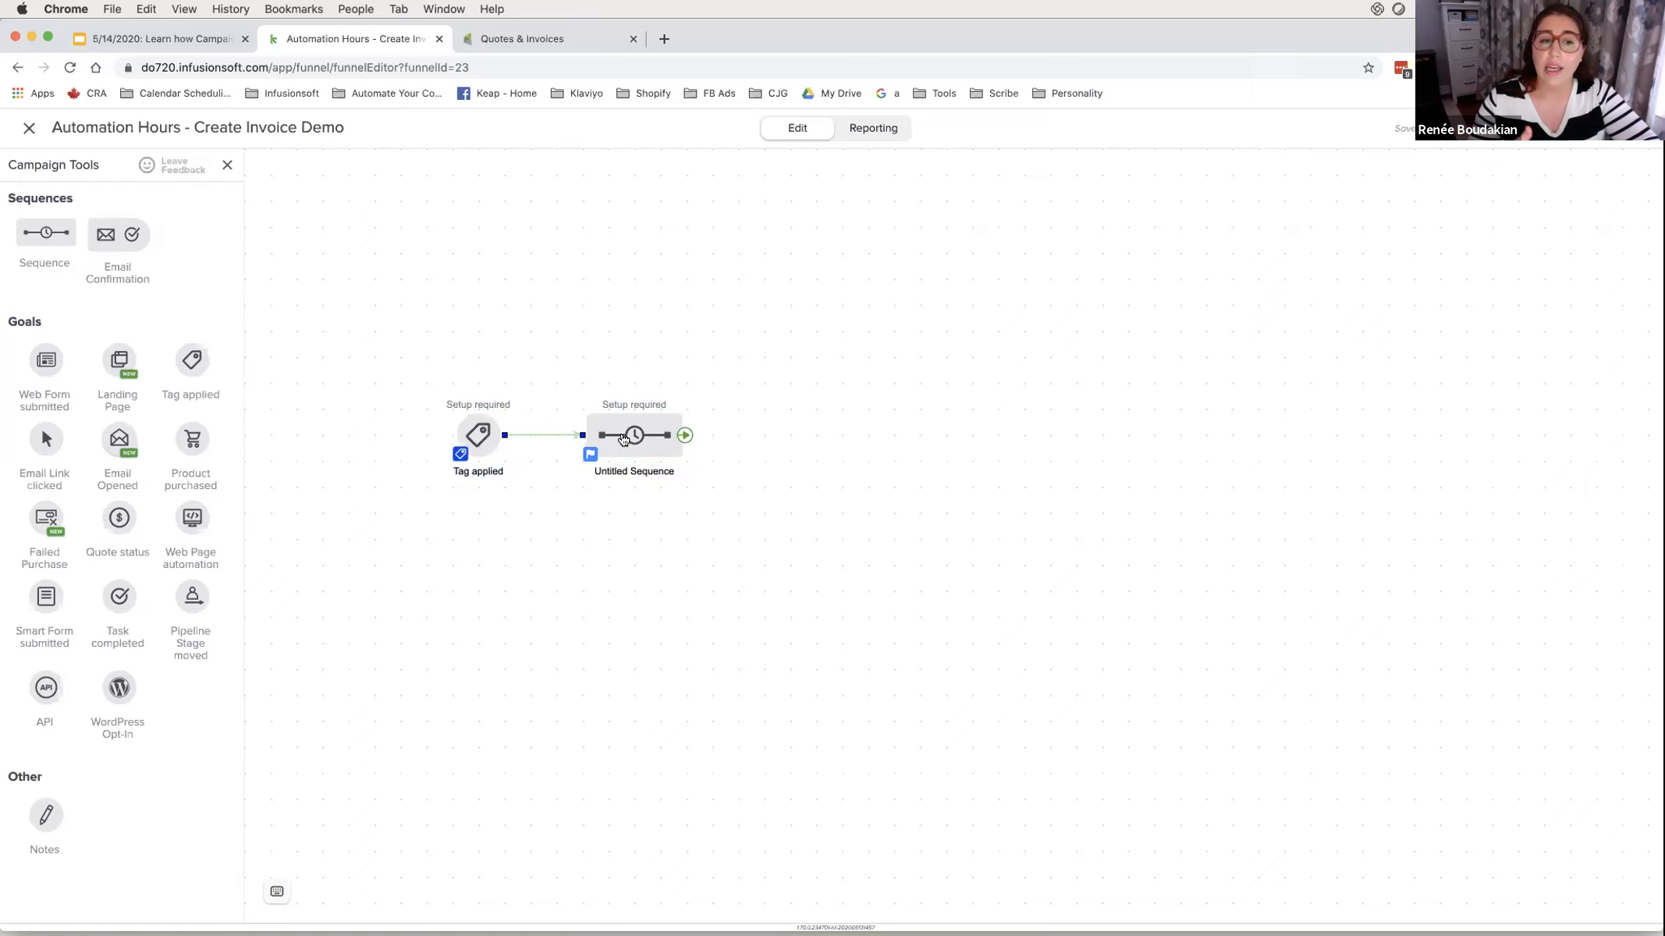
left_click_drag(47, 596, 468, 507)
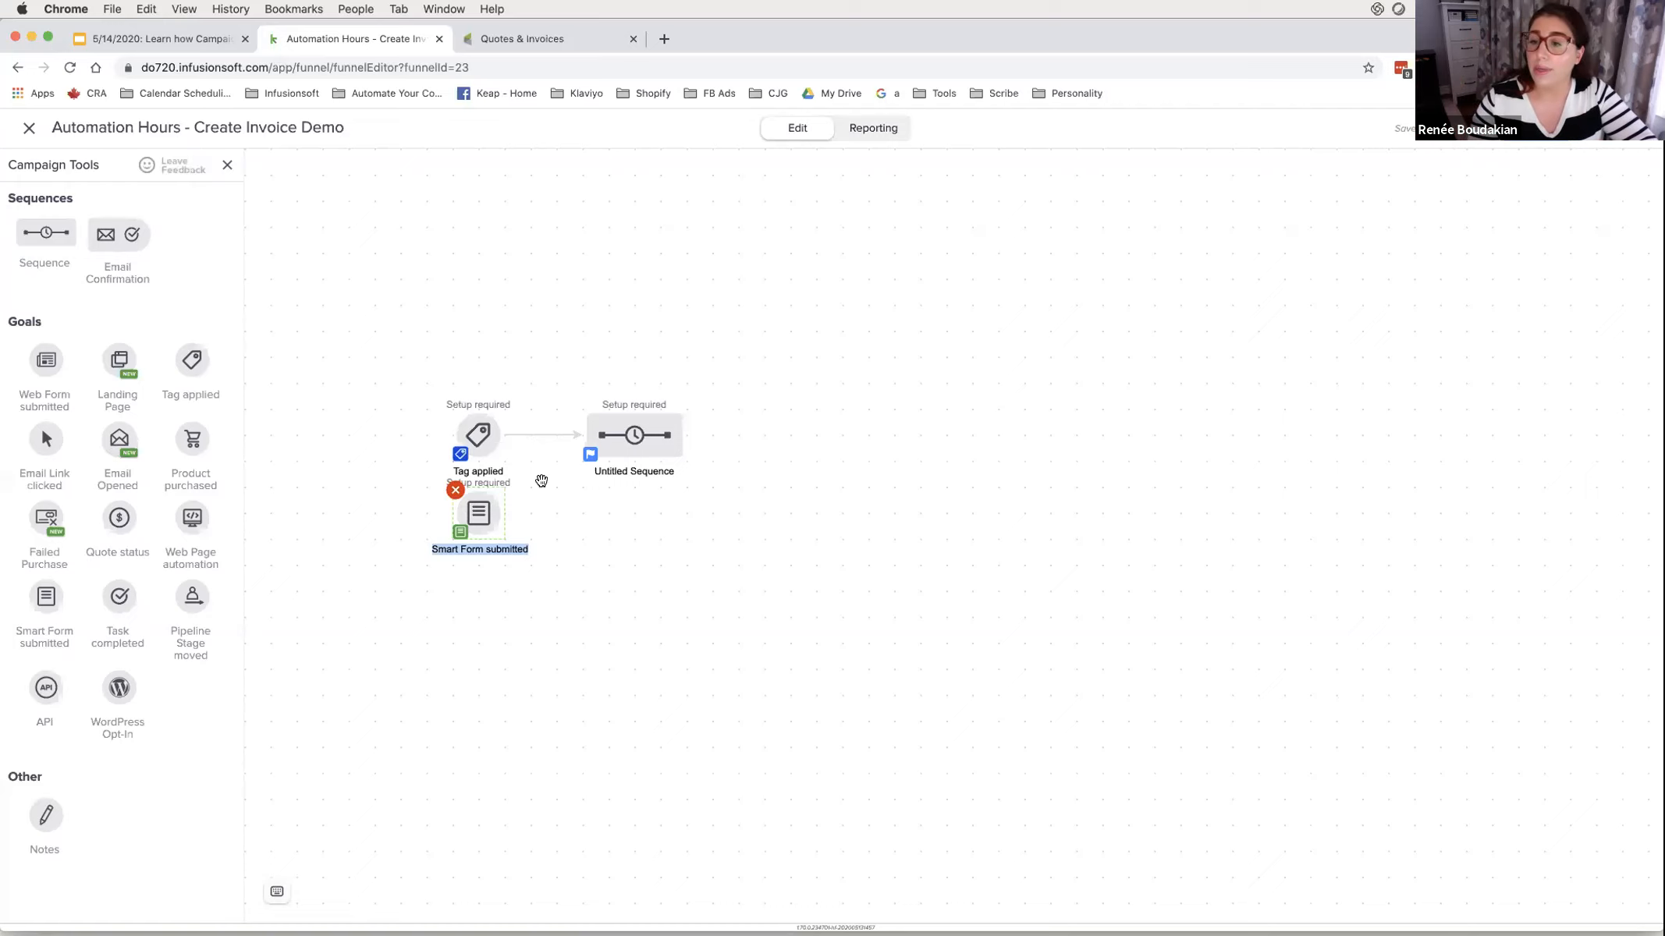
- Place a Pipeline Stage moved goal above Tag applied and link it to the Untitled Sequence
mouse_move(467, 437)
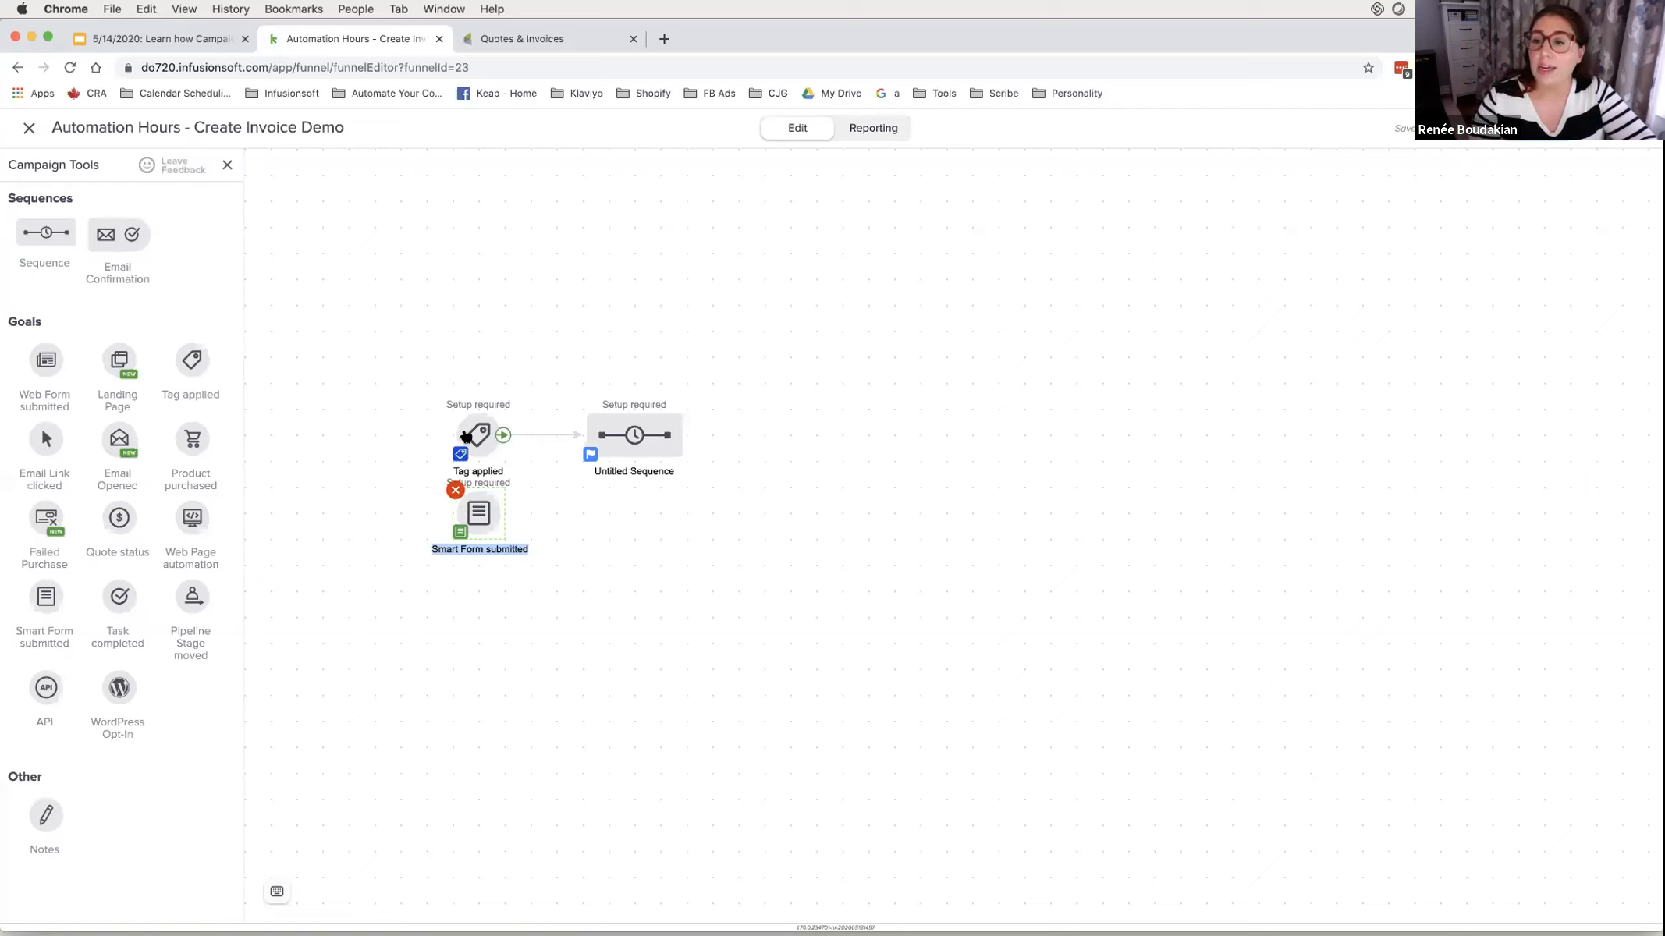
left_click_drag(193, 597, 473, 323)
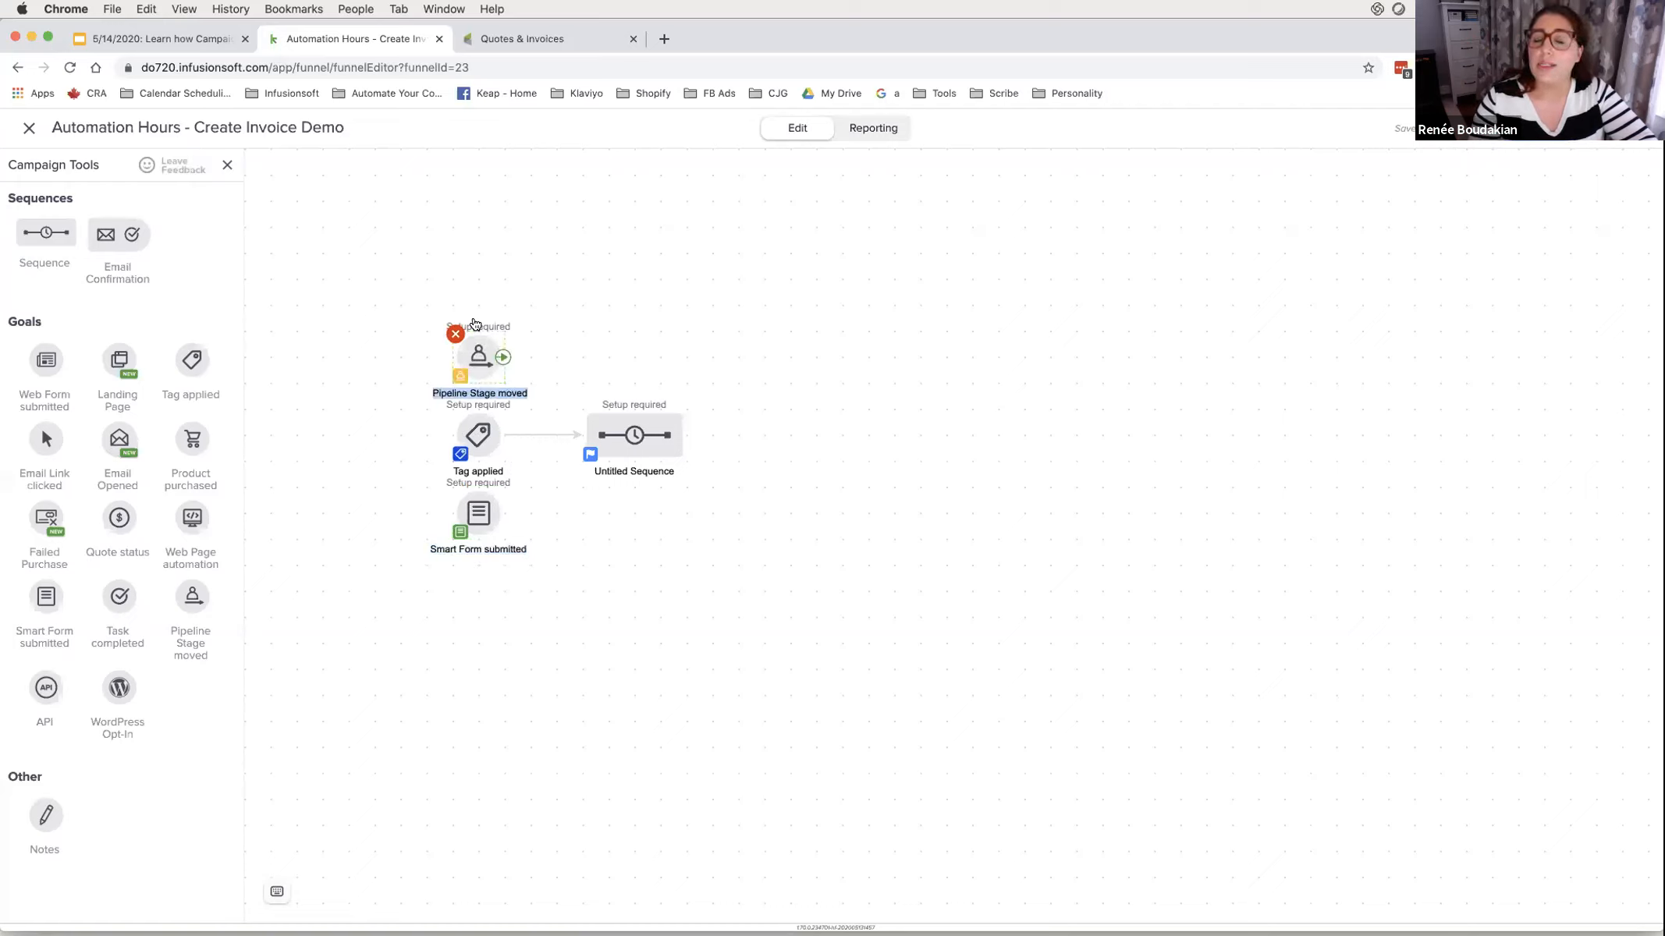
left_click_drag(502, 357, 680, 435)
- Set the goal to the Default pipeline's Send Invoice stage, save, and open the sequence
left_click(870, 517)
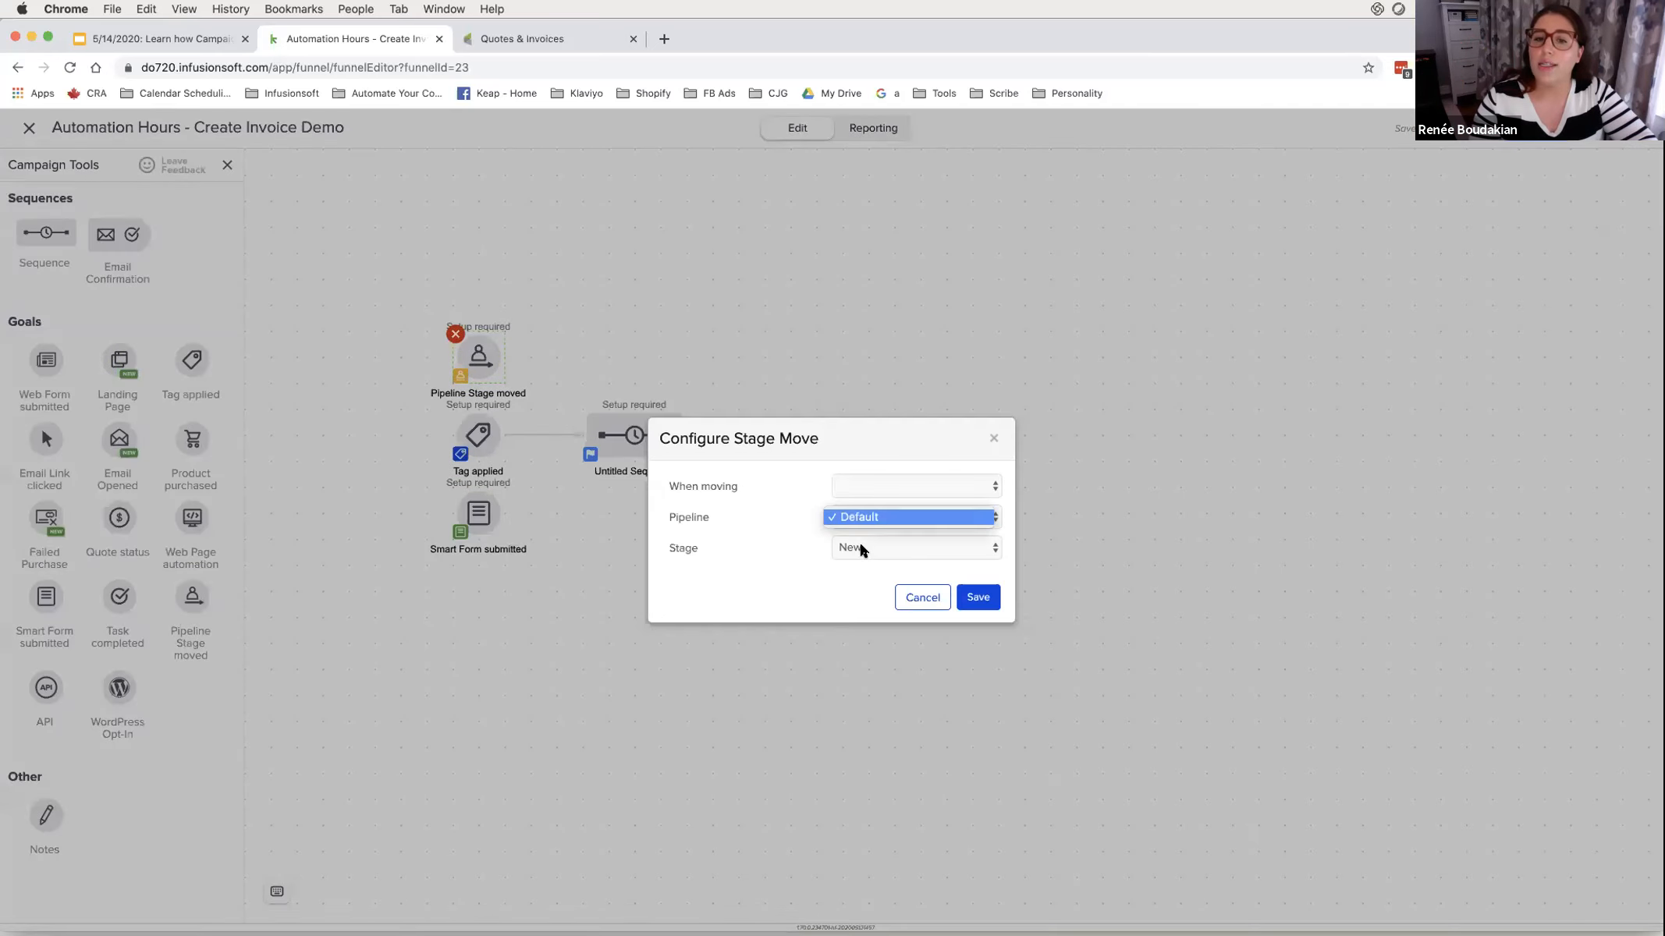
left_click(862, 550)
left_click(861, 607)
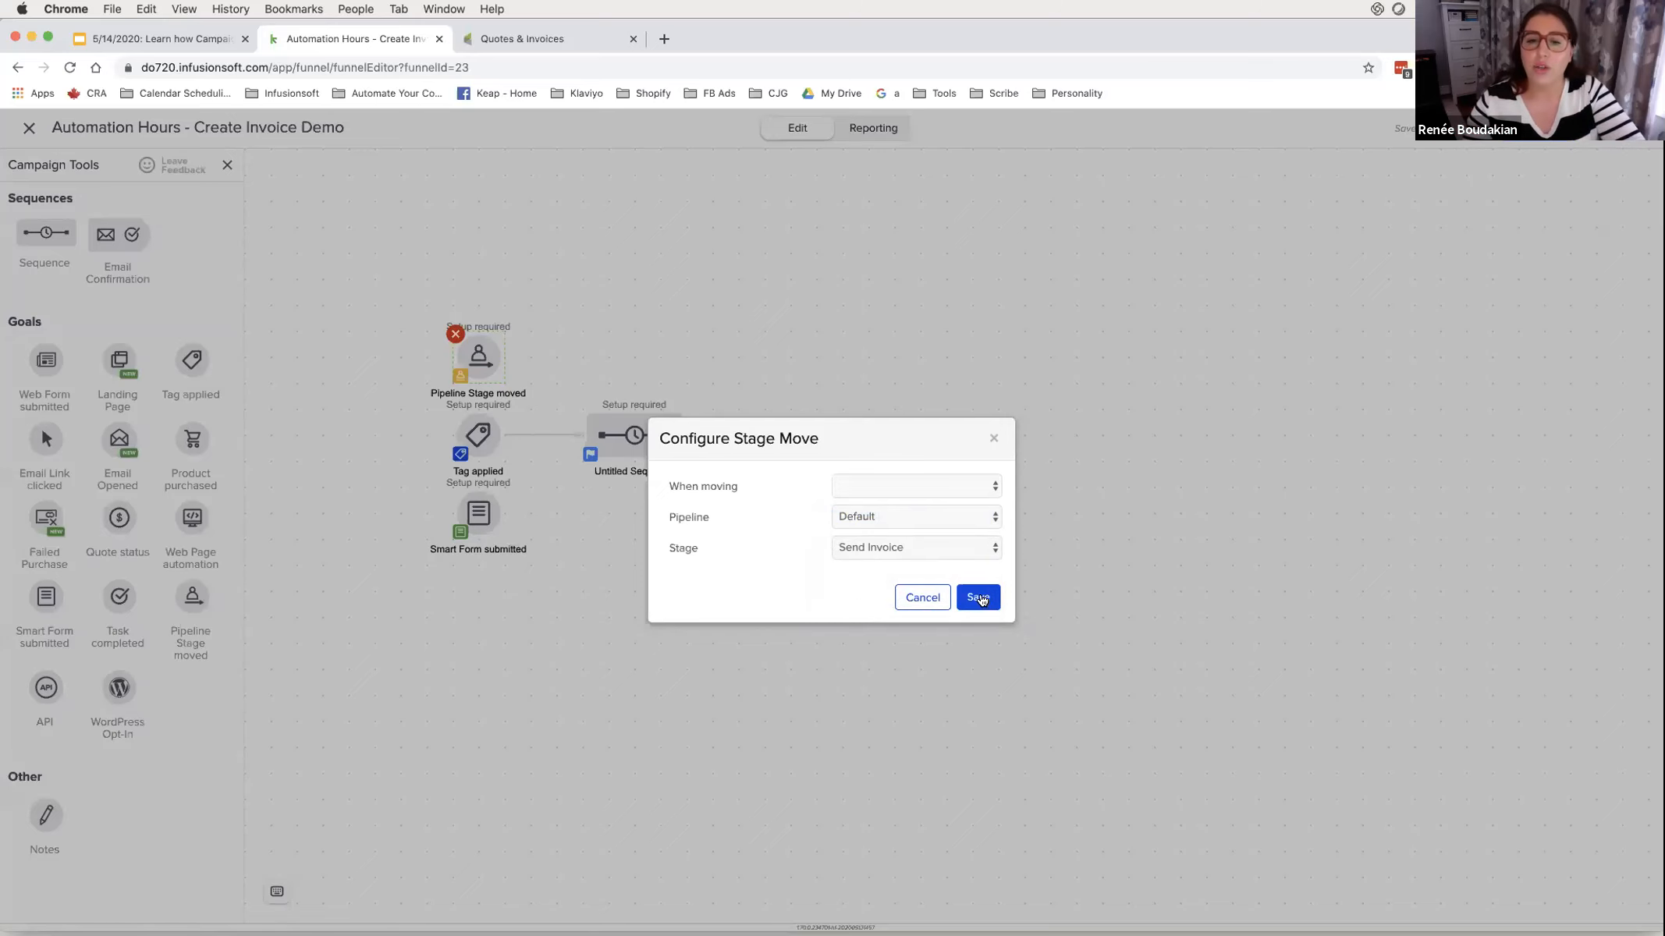
left_click(978, 597)
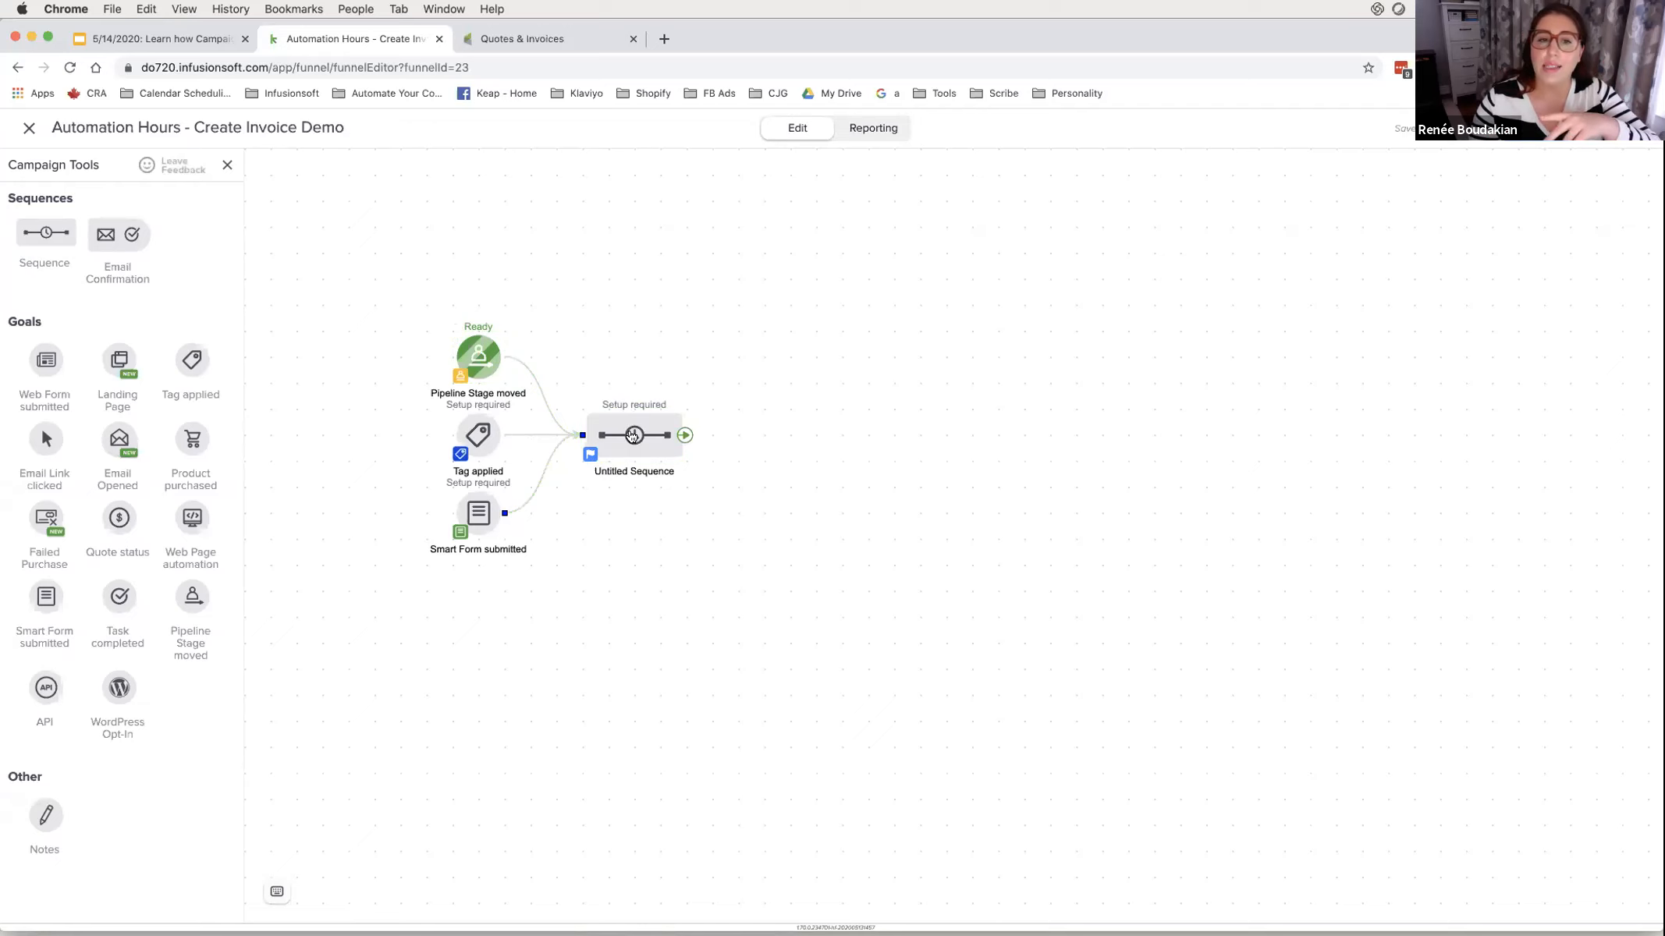
double_click(633, 435)
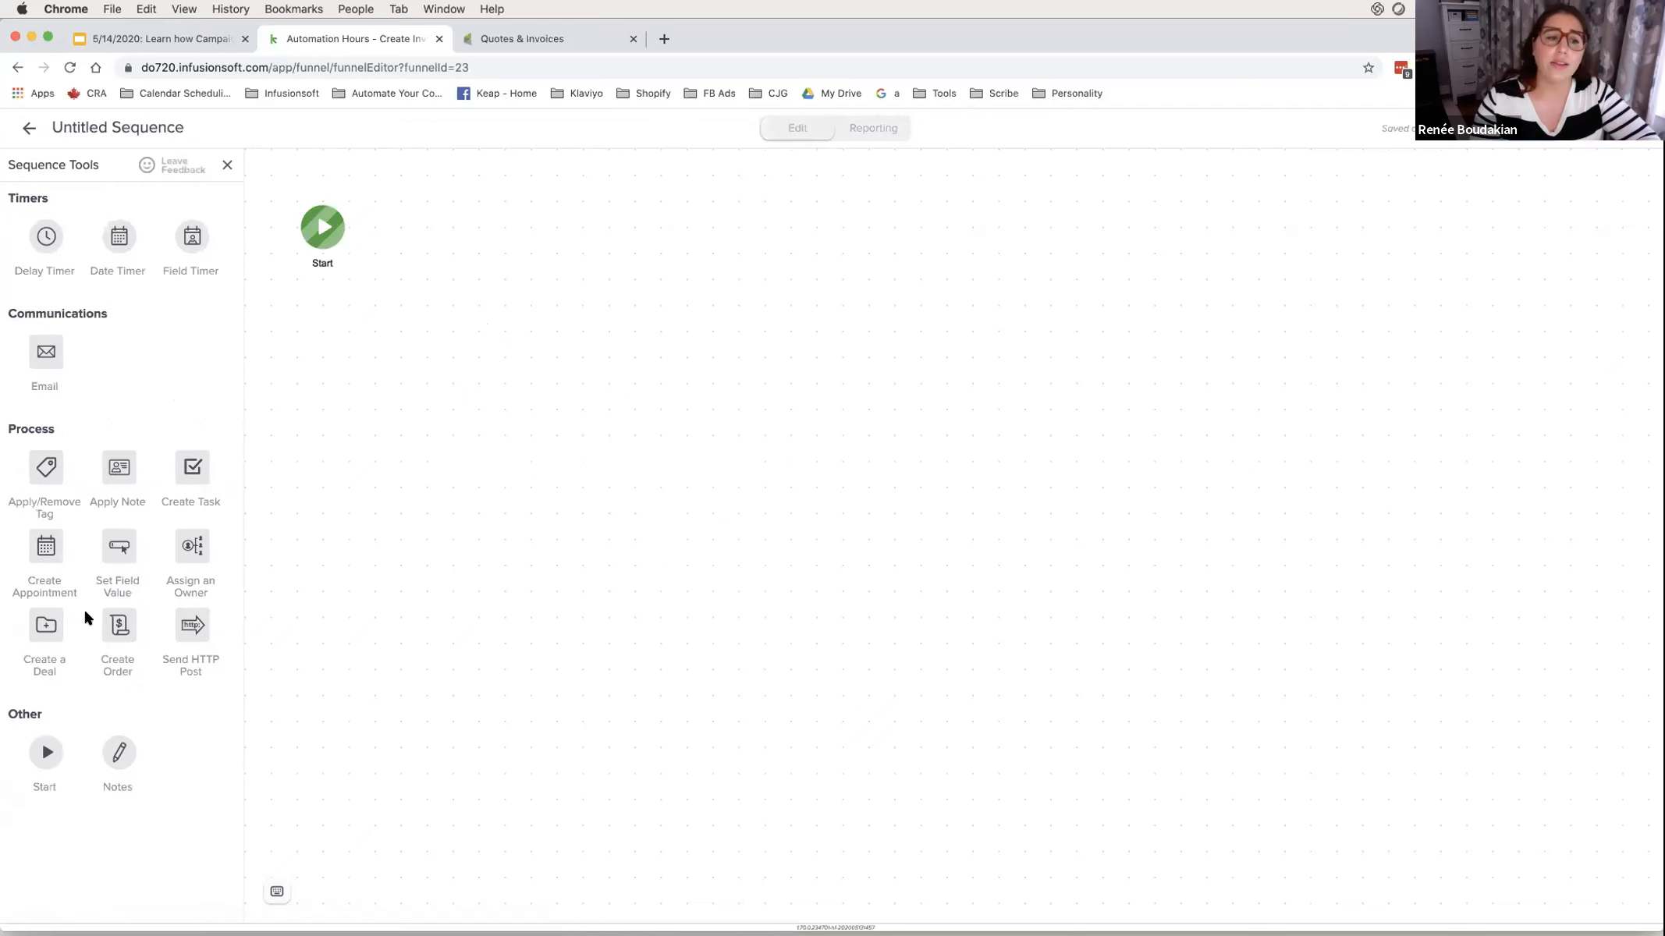
mouse_move(143, 594)
left_mouse_down()
mouse_move(84, 677)
mouse_move(82, 592)
left_mouse_up()
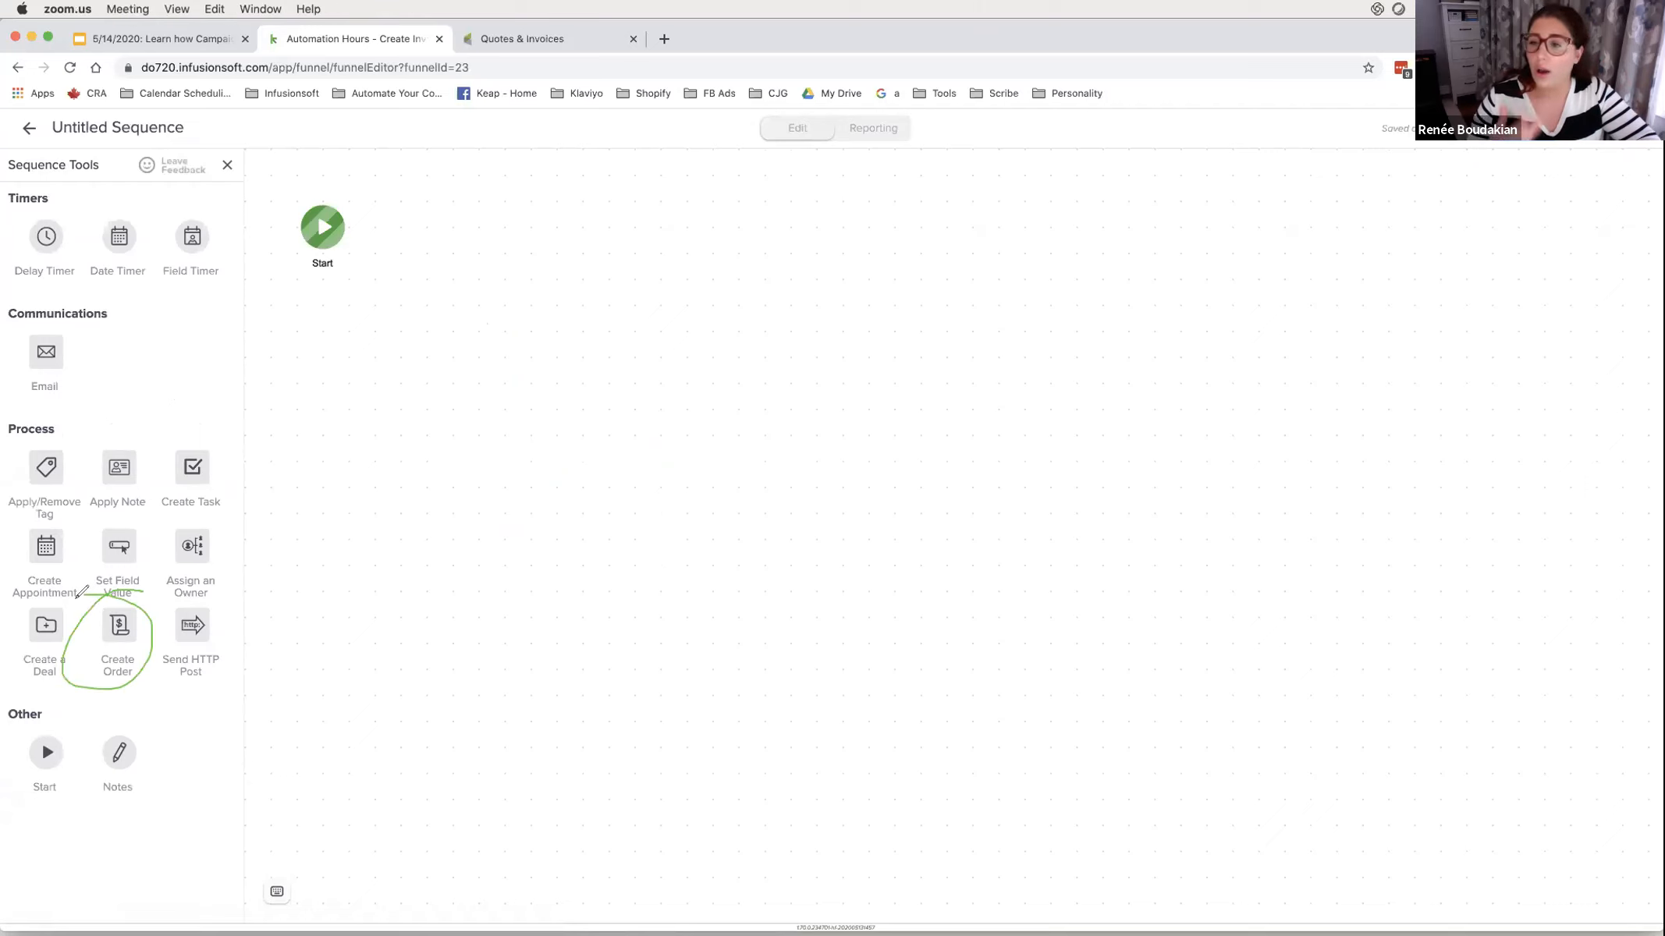
left_click(1029, 110)
left_click(1047, 145)
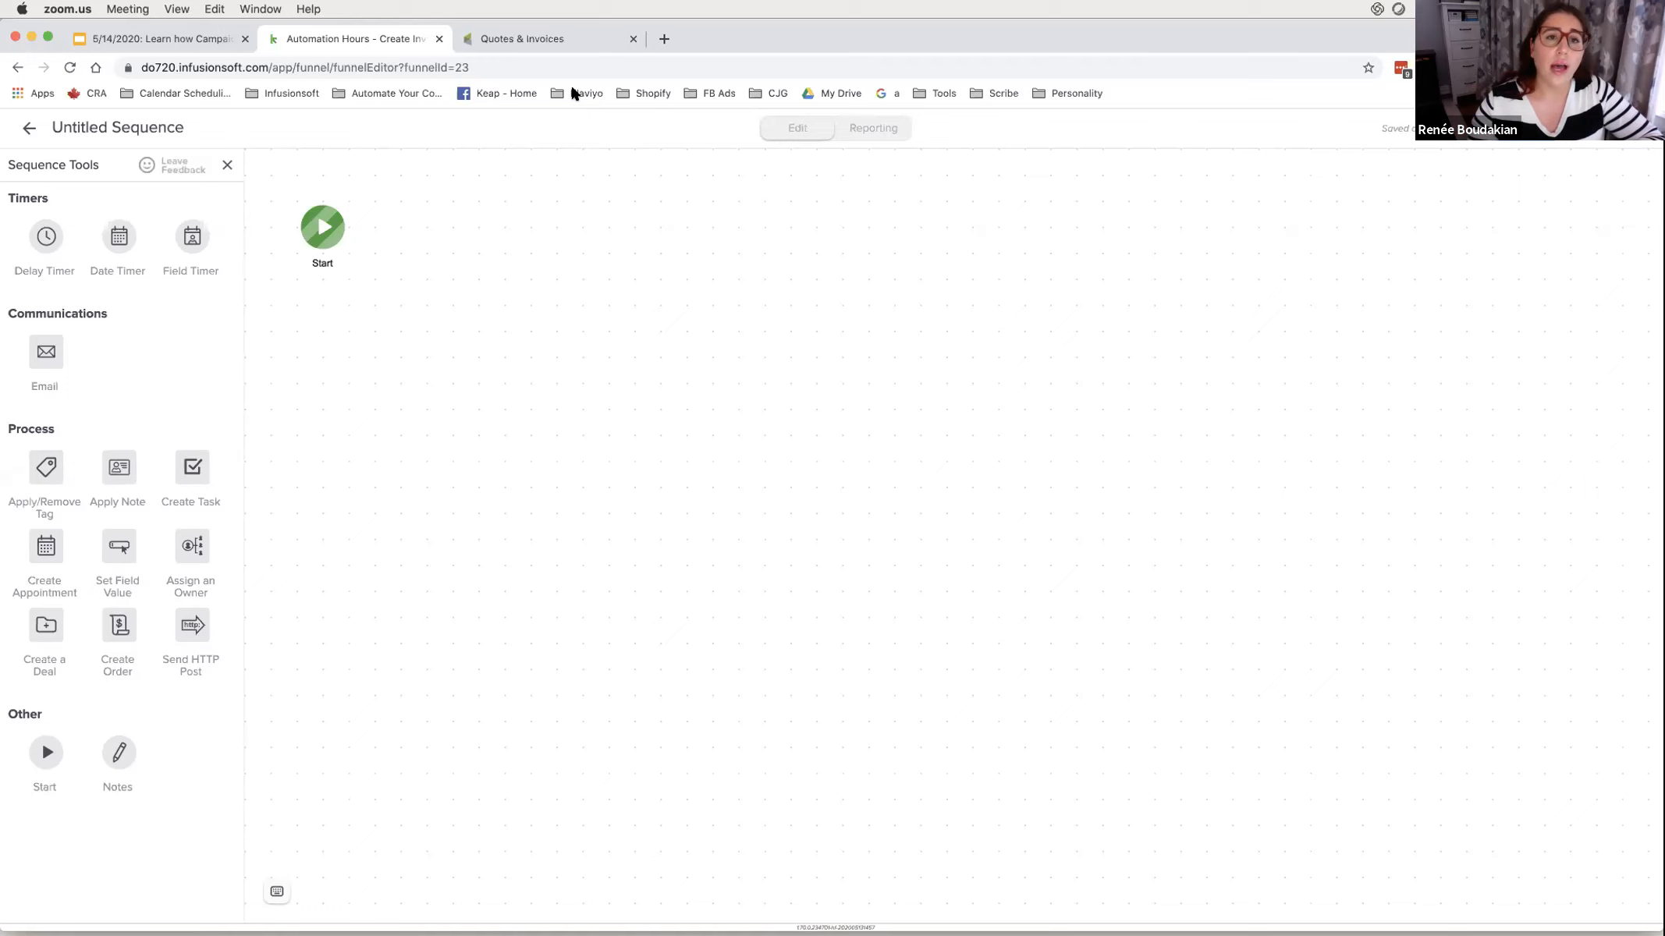
- Add a Create Order step after Start and open its settings
left_click(118, 624)
left_click_drag(121, 627, 422, 212)
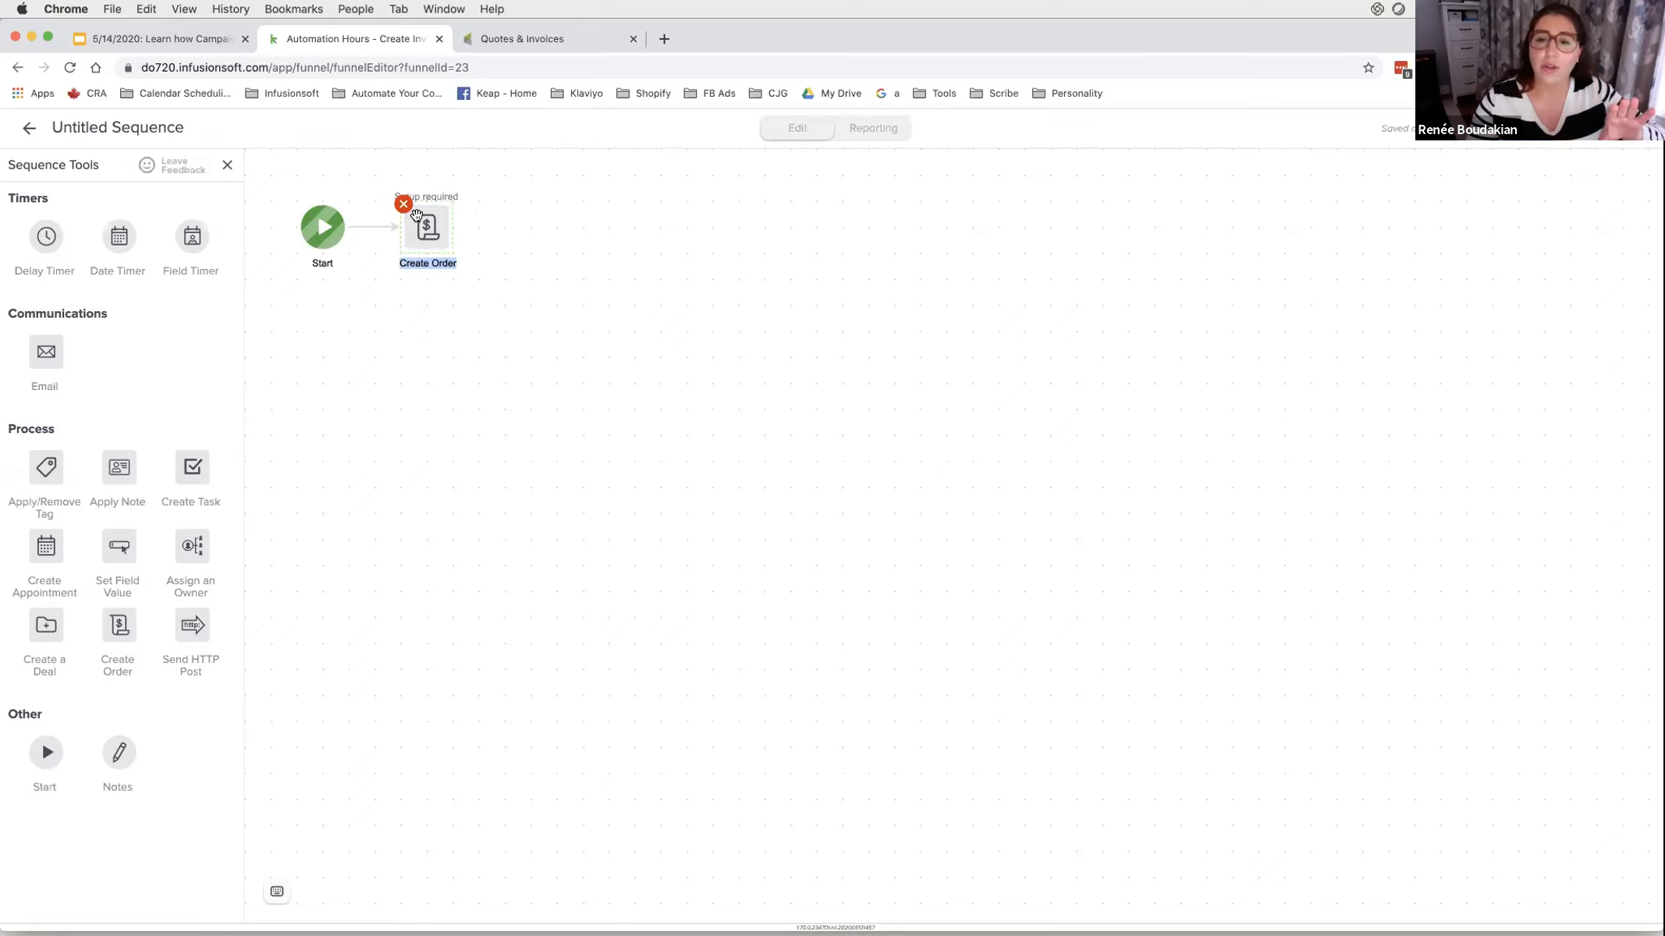
double_click(426, 234)
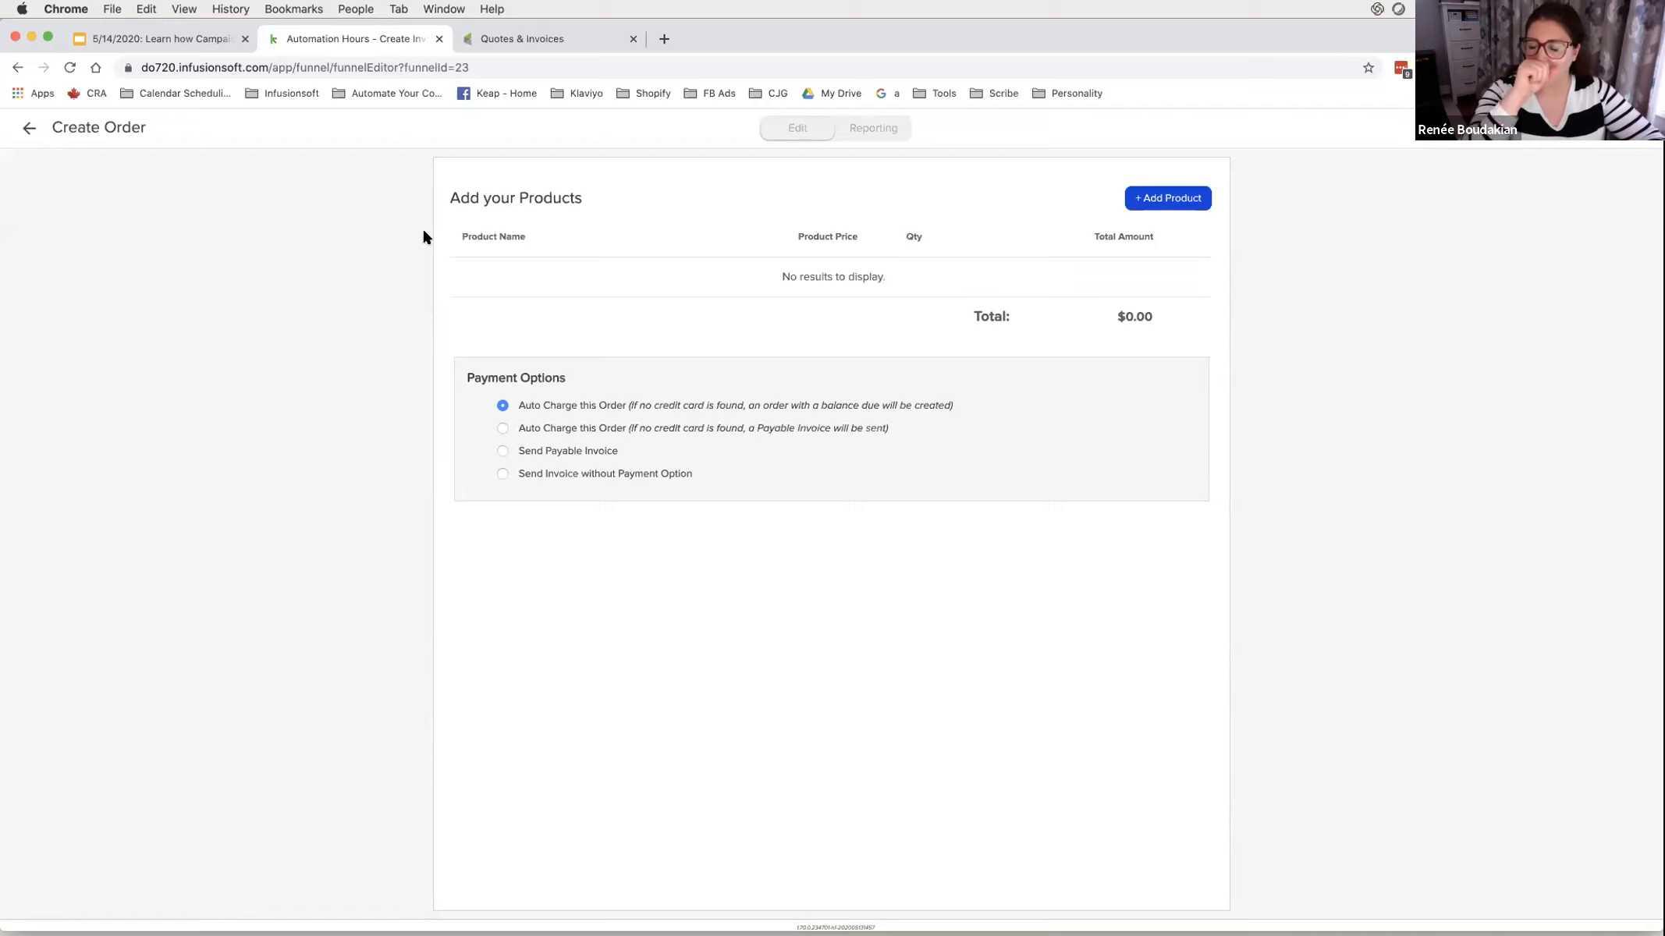
- Add a product row and create a new product named 'My Awesome Product' from the search
left_click(1174, 200)
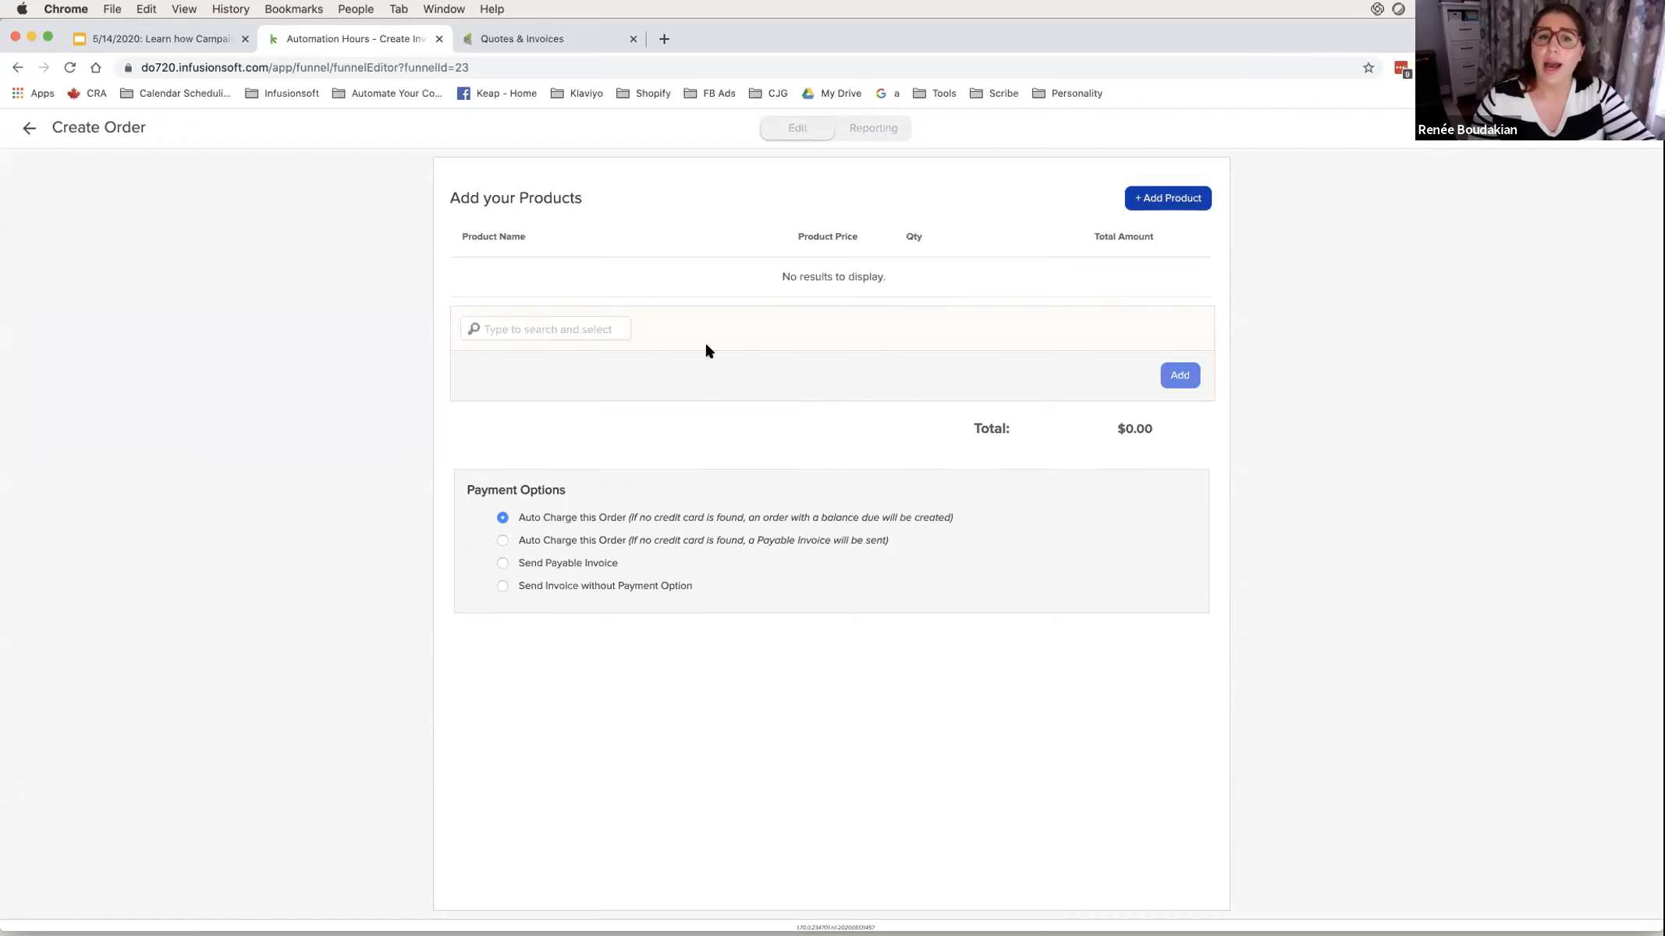
left_click(576, 328)
type("test")
key("super+a")
type("t")
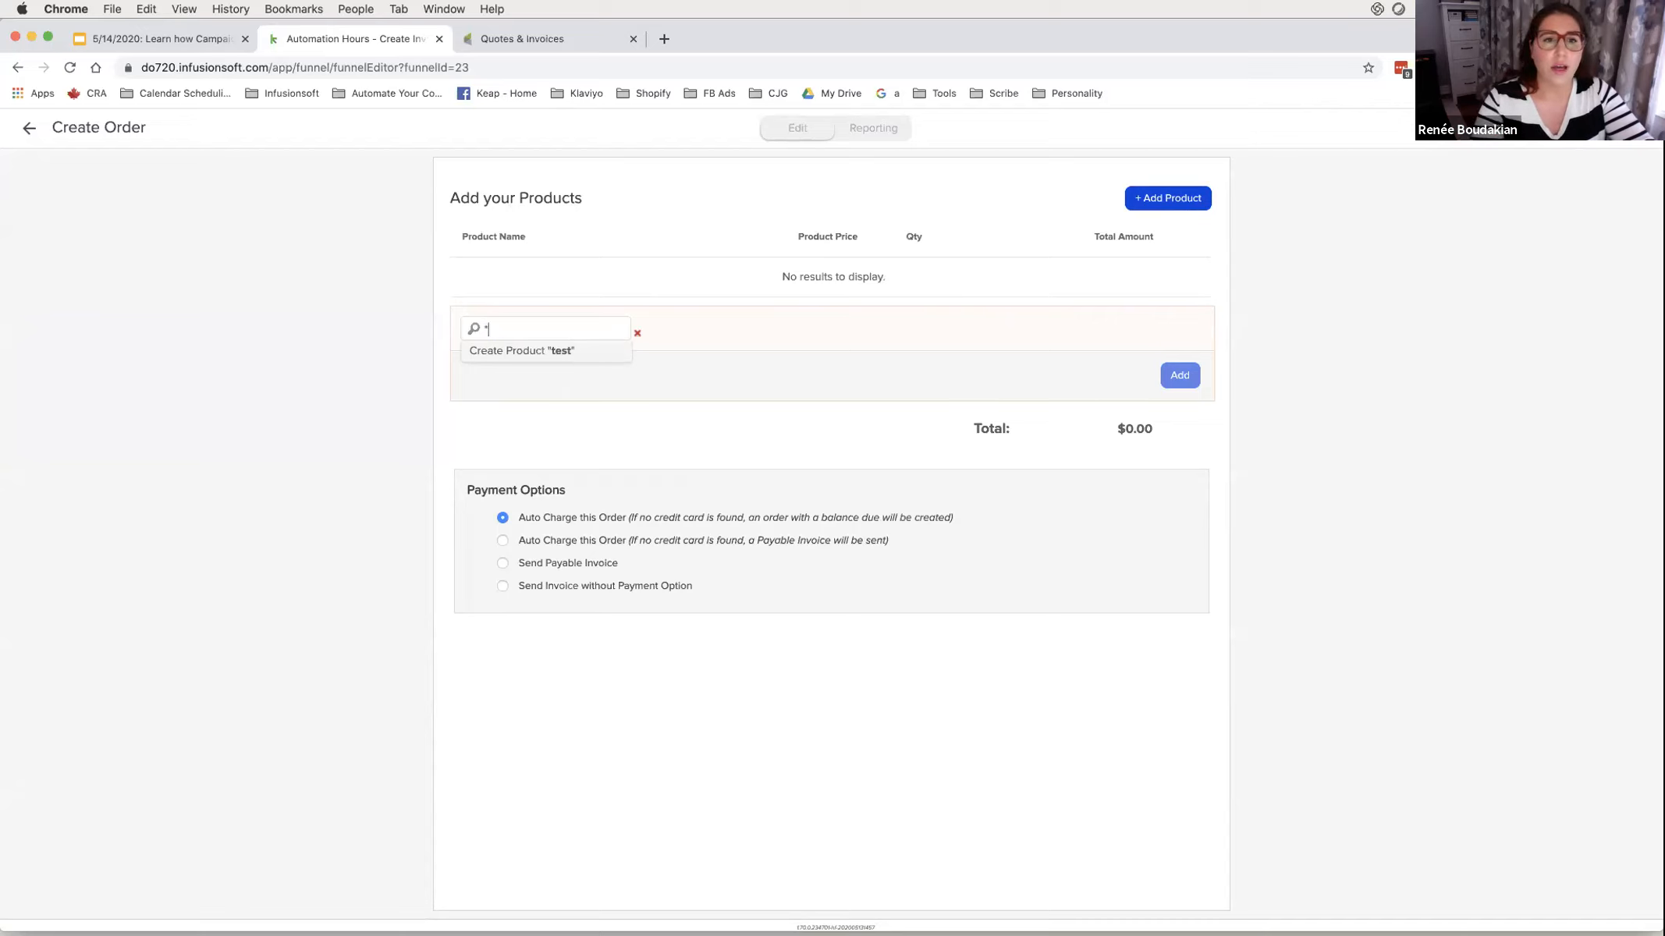
key("BackSpace")
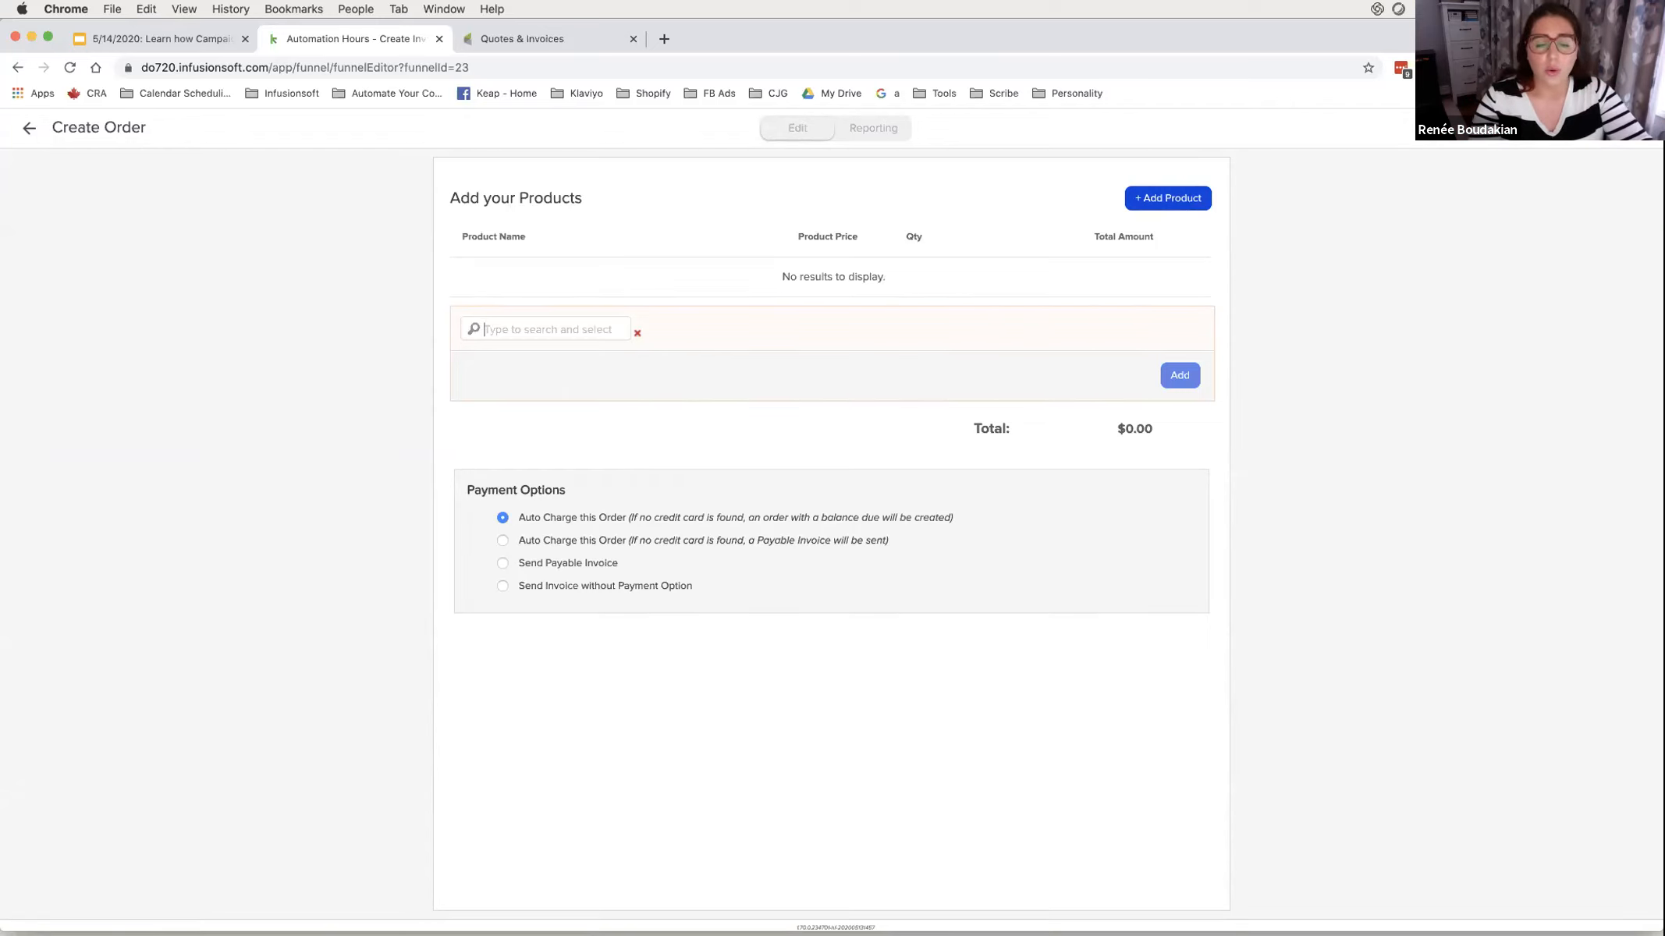
type("My Awe")
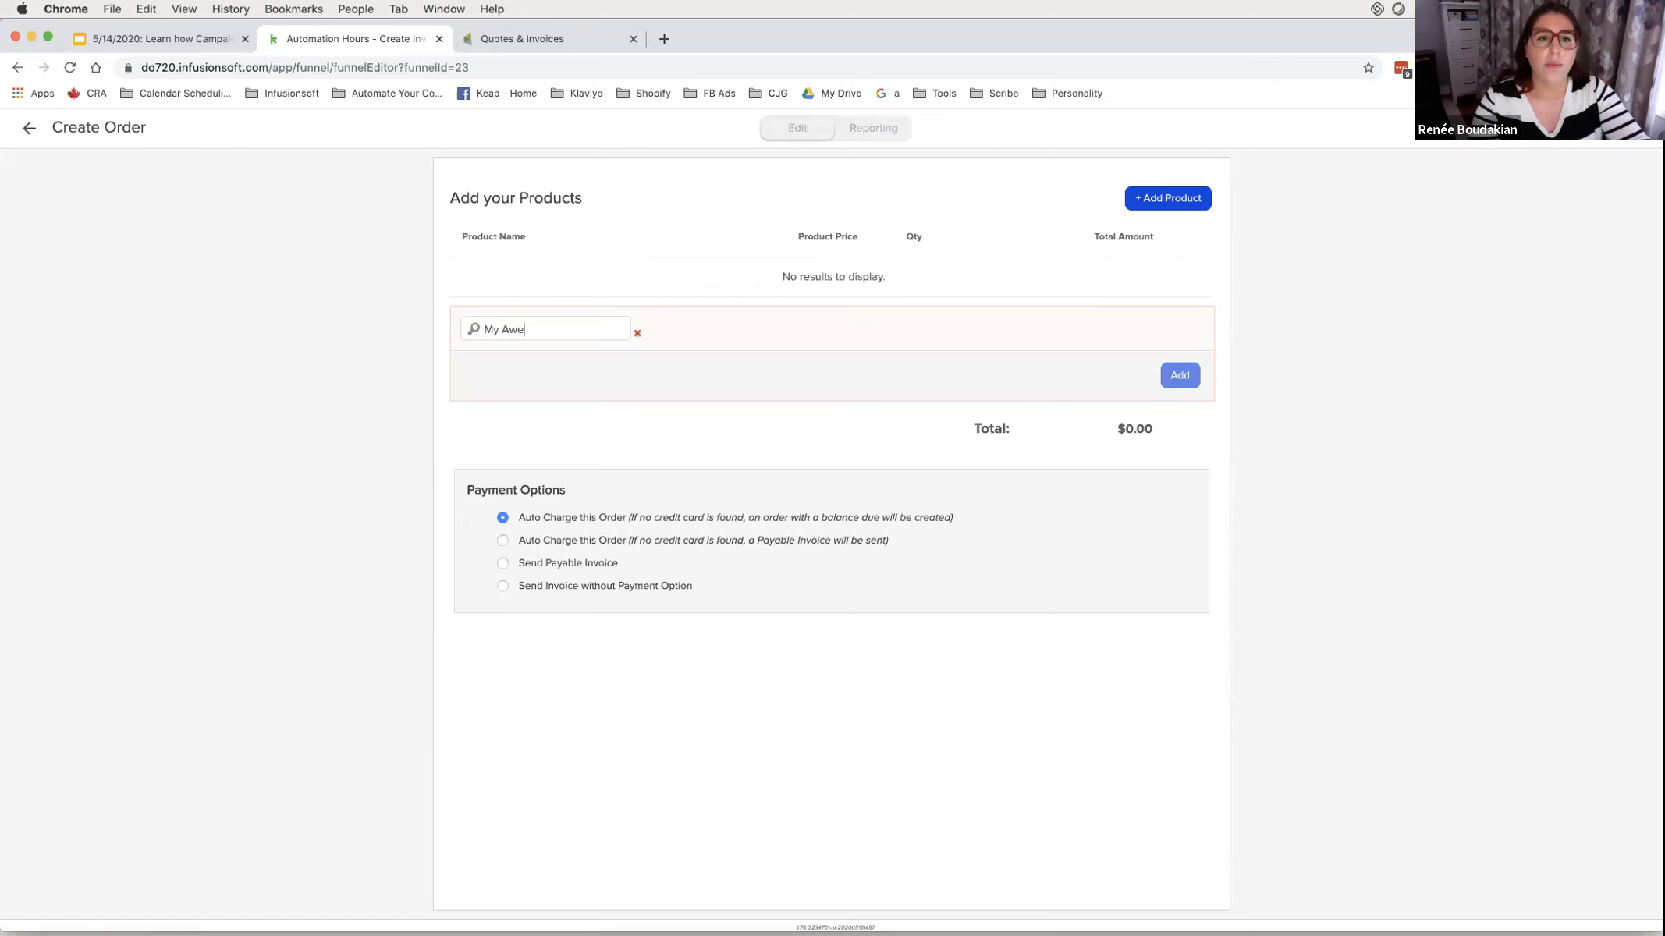
type("some Product")
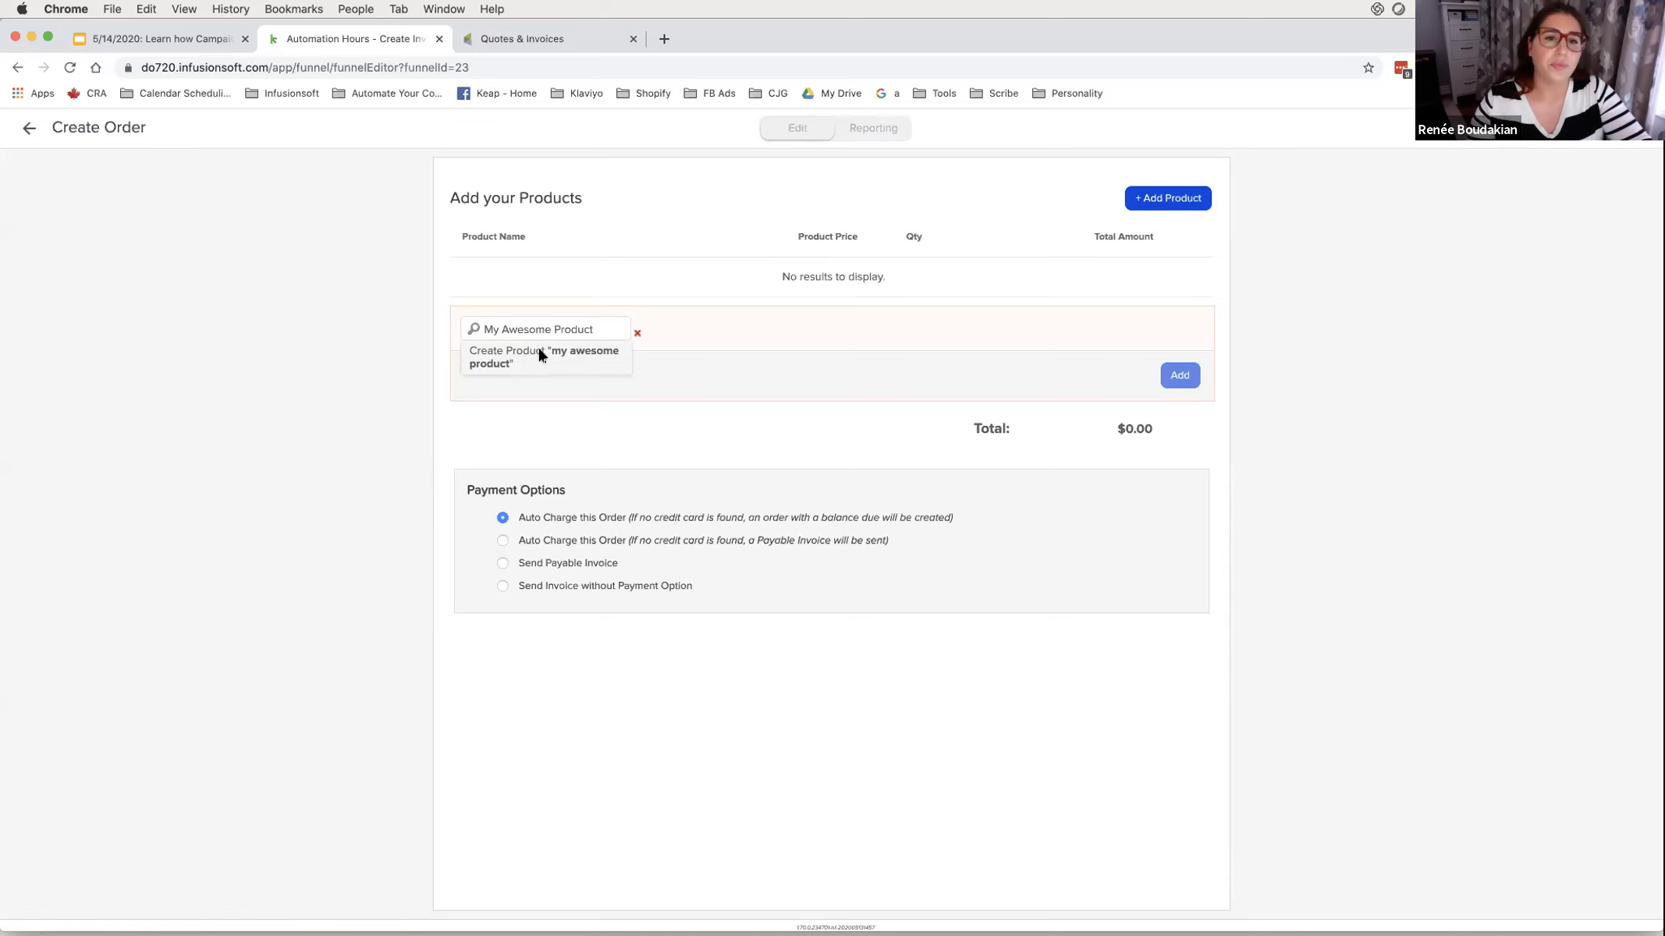
left_click(538, 353)
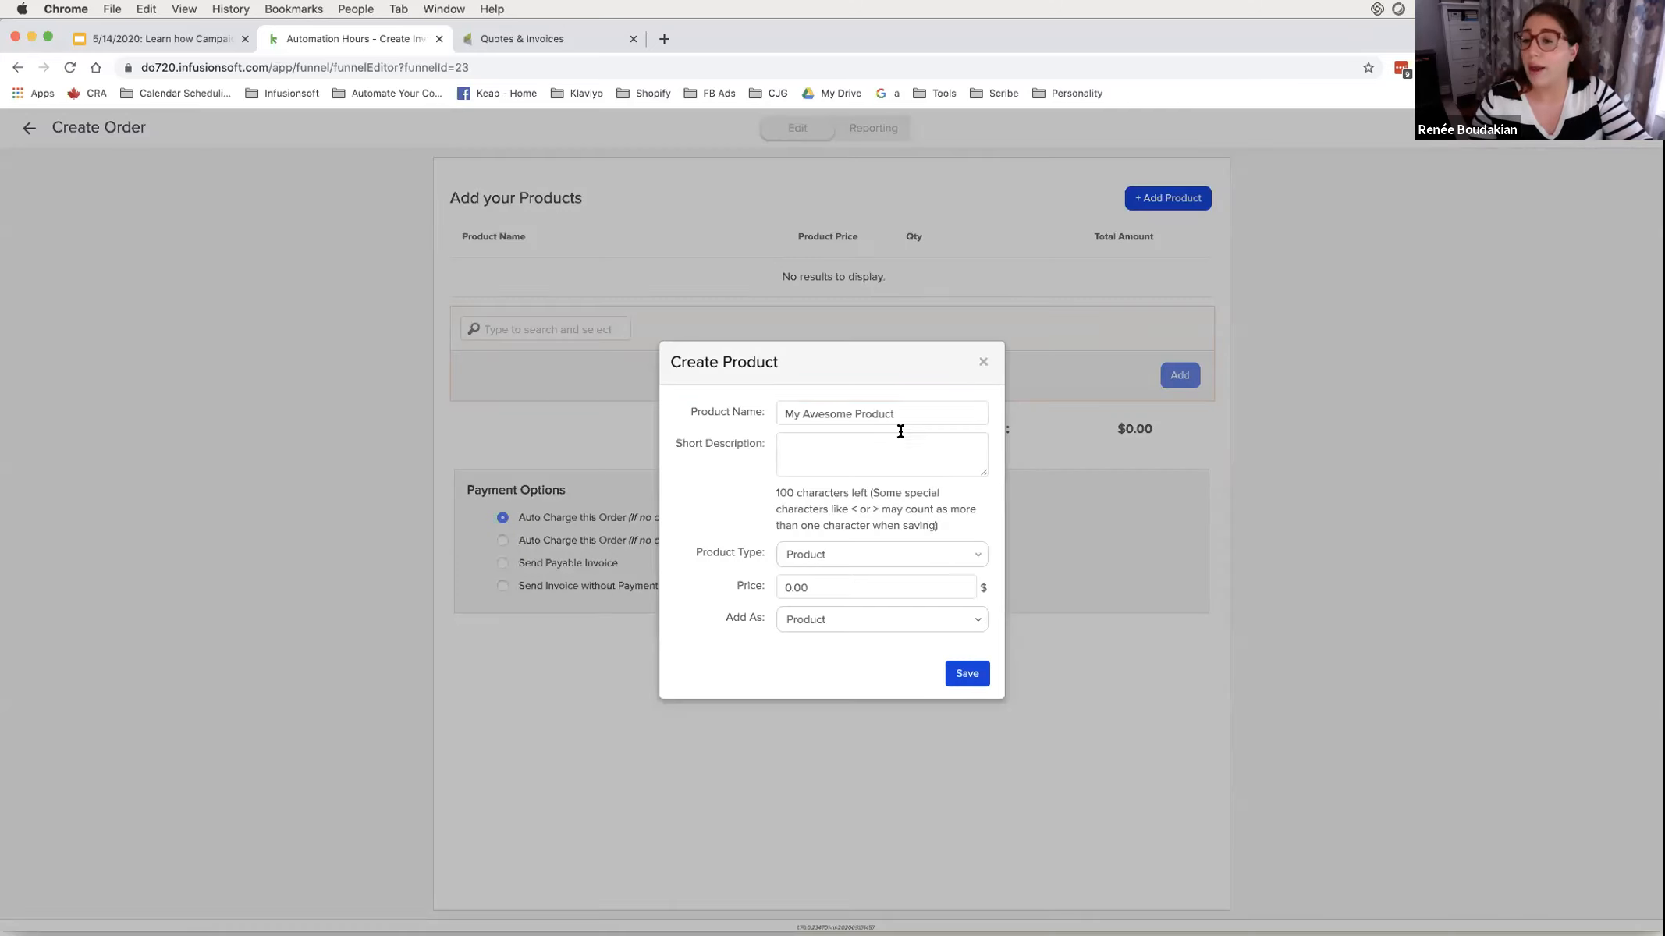
- Save My Awesome Product as type Product at price 250, added as a Product to the order
left_click(807, 553)
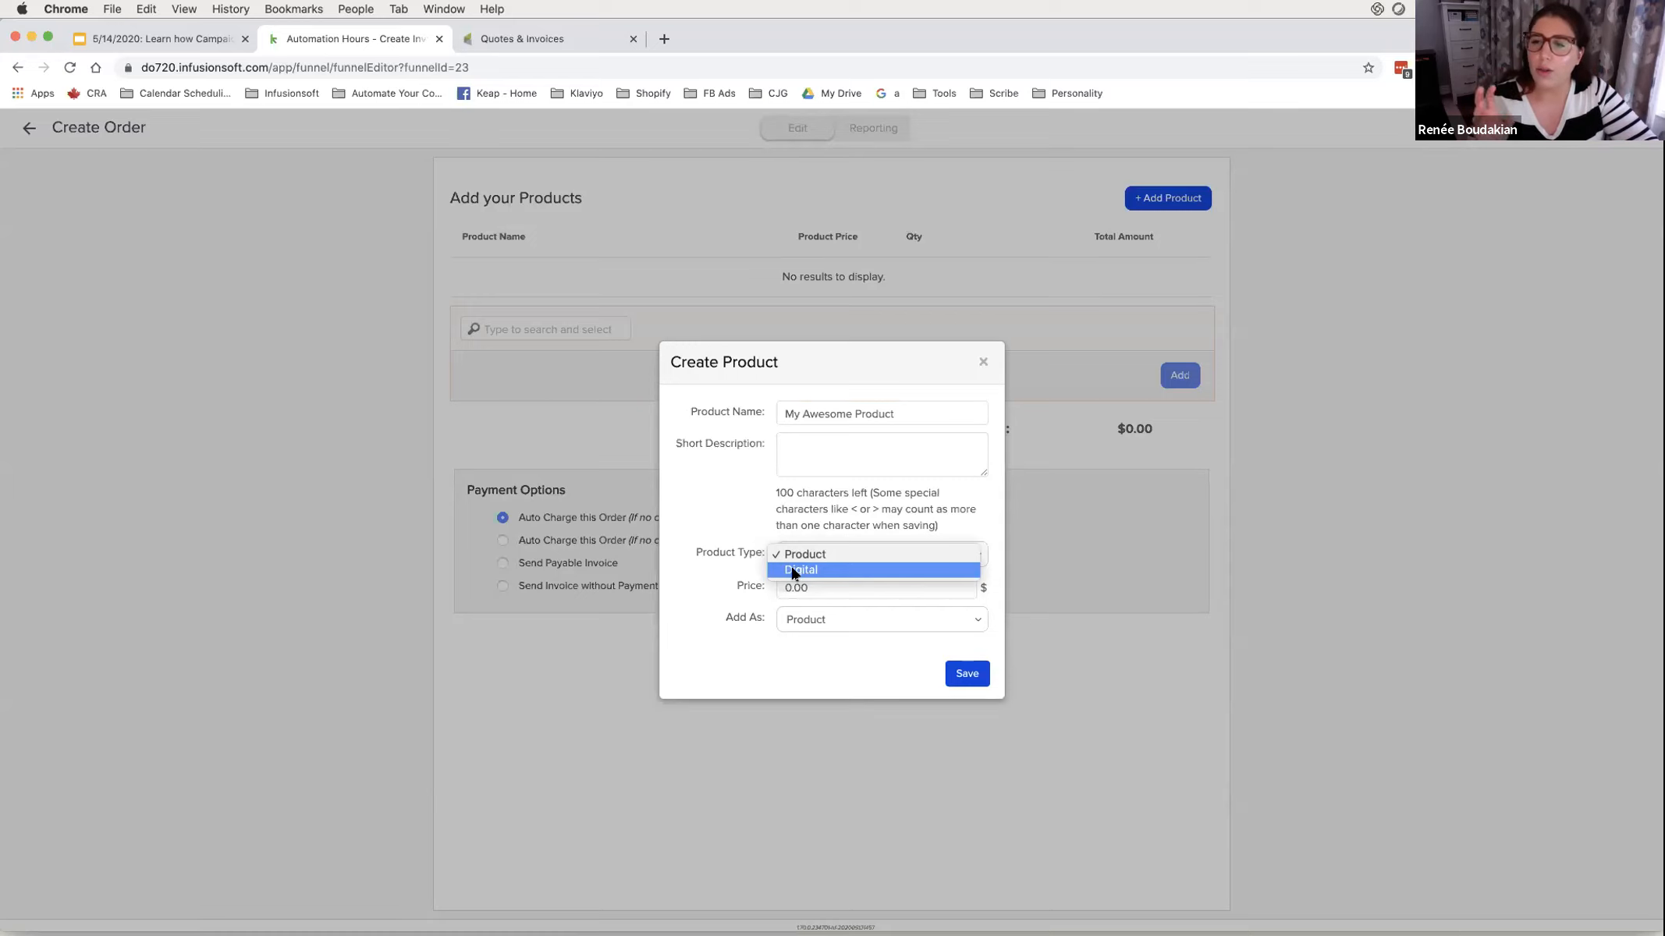
left_click(799, 546)
left_click(757, 592)
key("super+a")
key("BackSpace")
type("250")
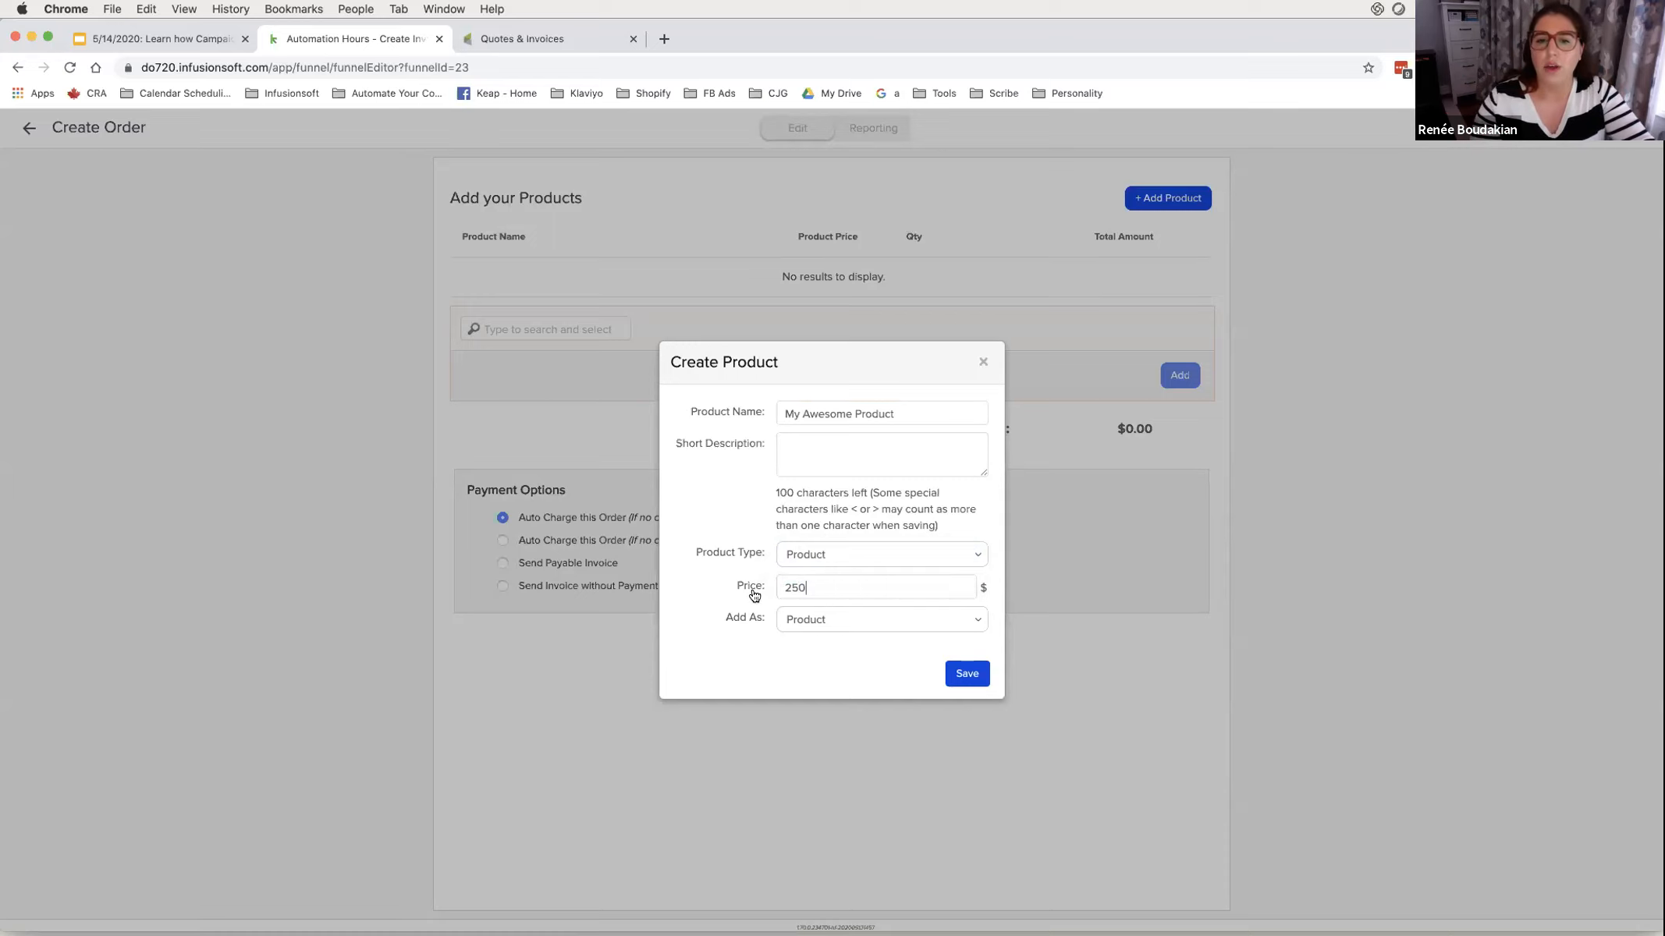
left_click(851, 618)
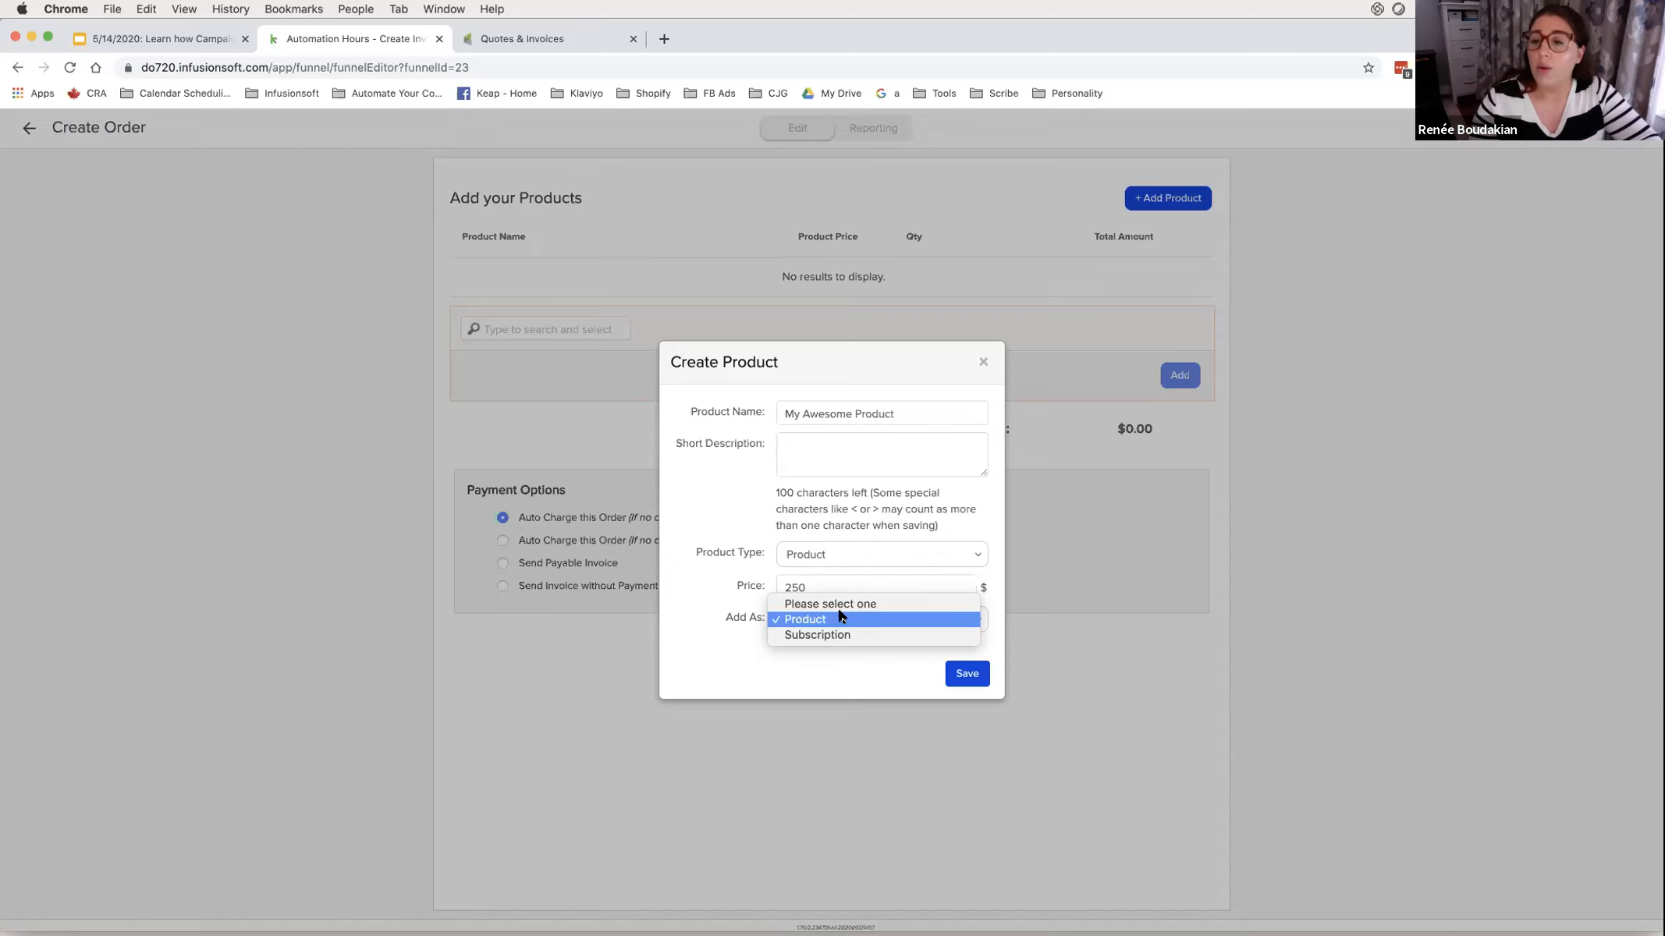
left_click(843, 619)
left_click(967, 676)
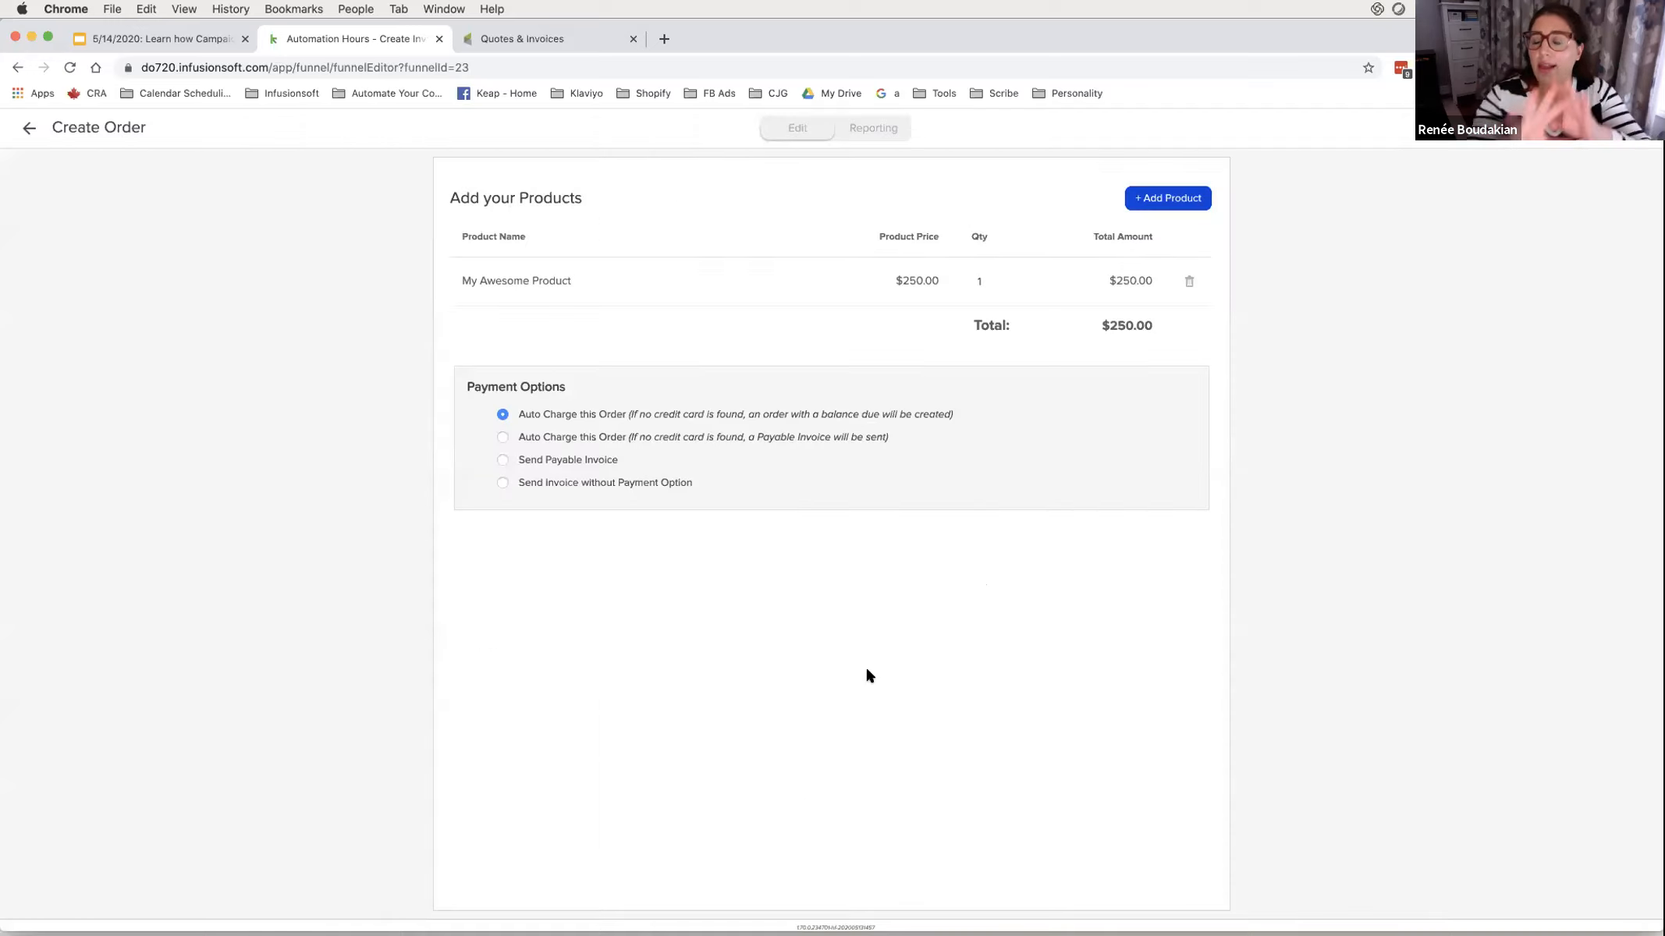
left_click_drag(463, 283, 1277, 279)
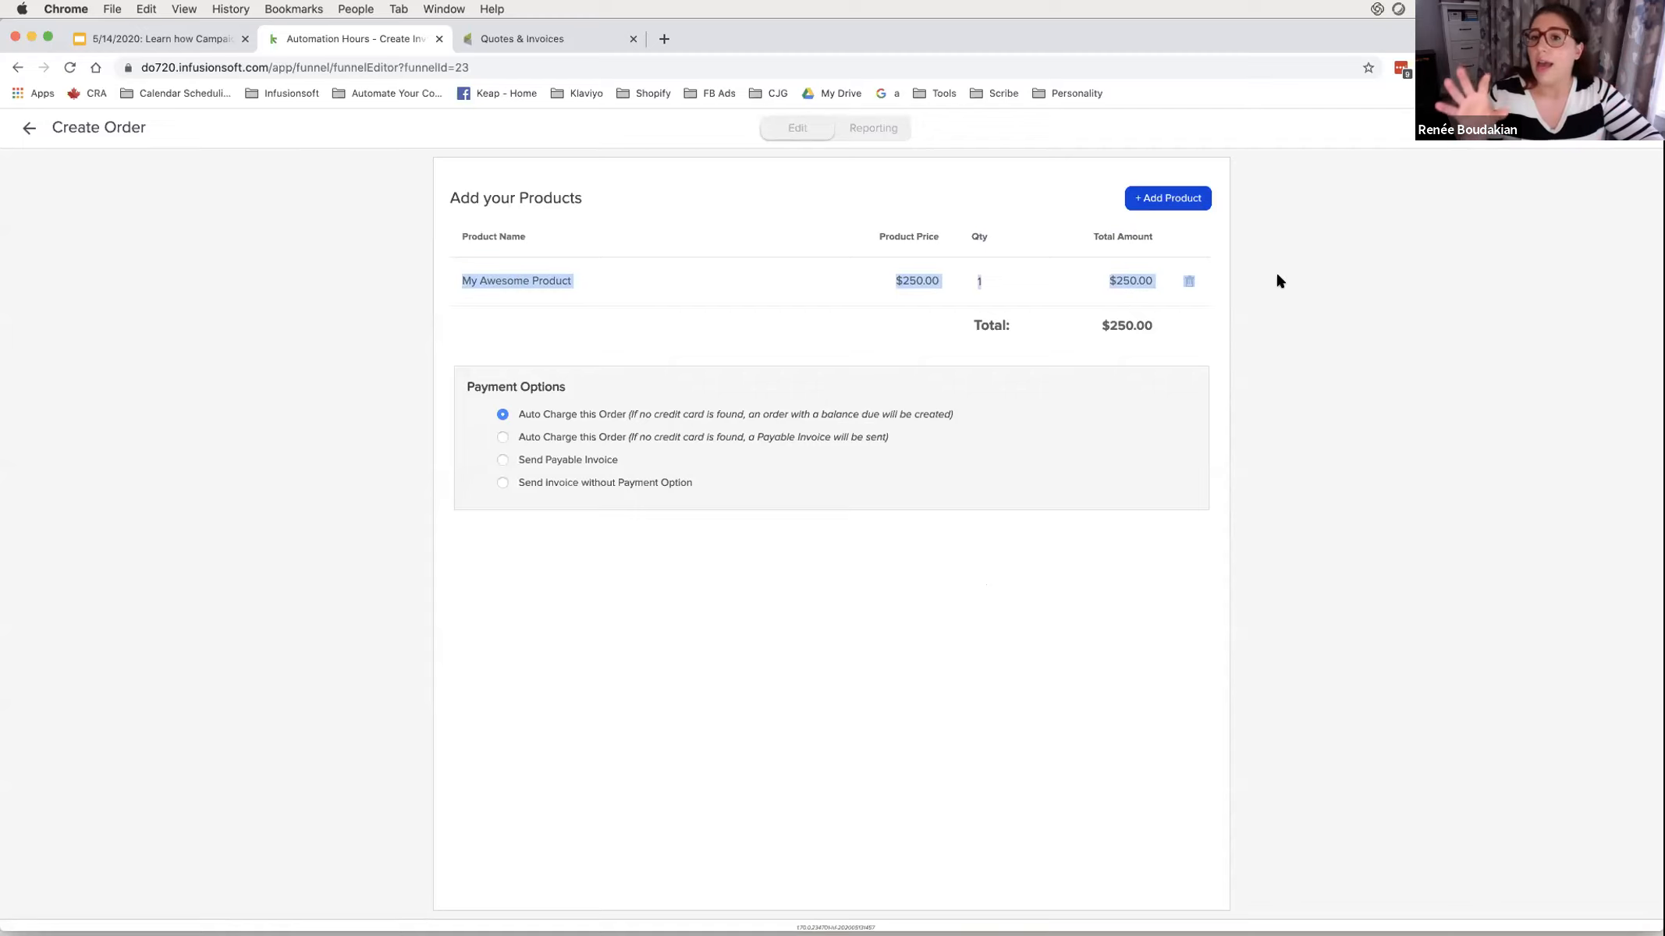
left_click(1255, 273)
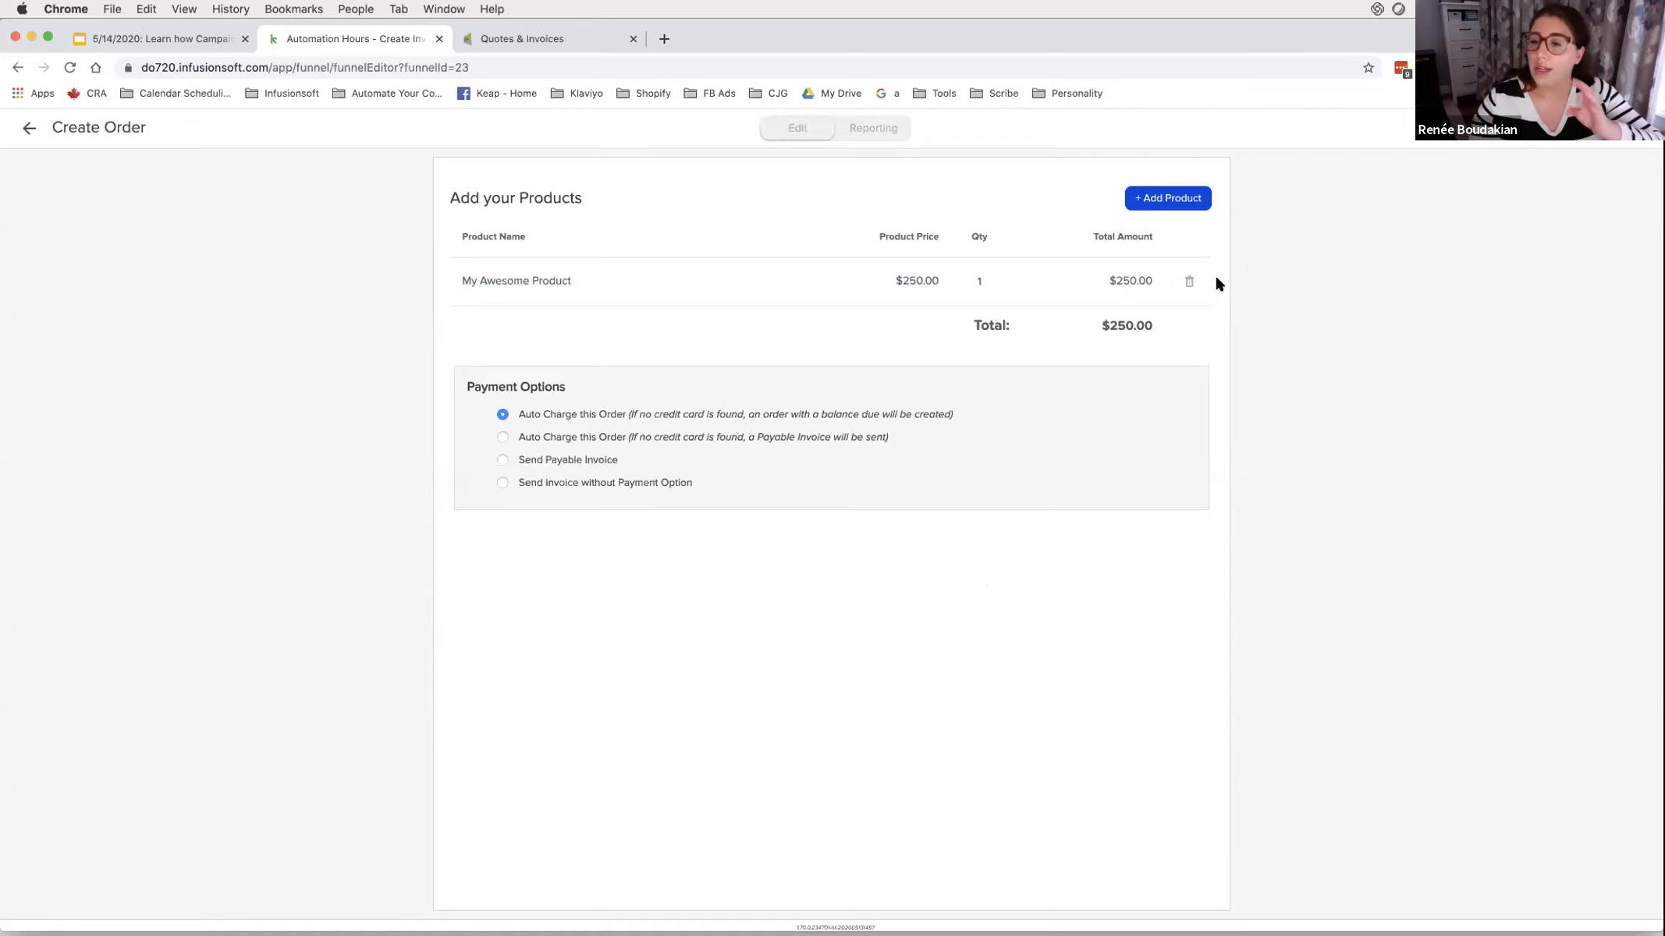
left_click(978, 281)
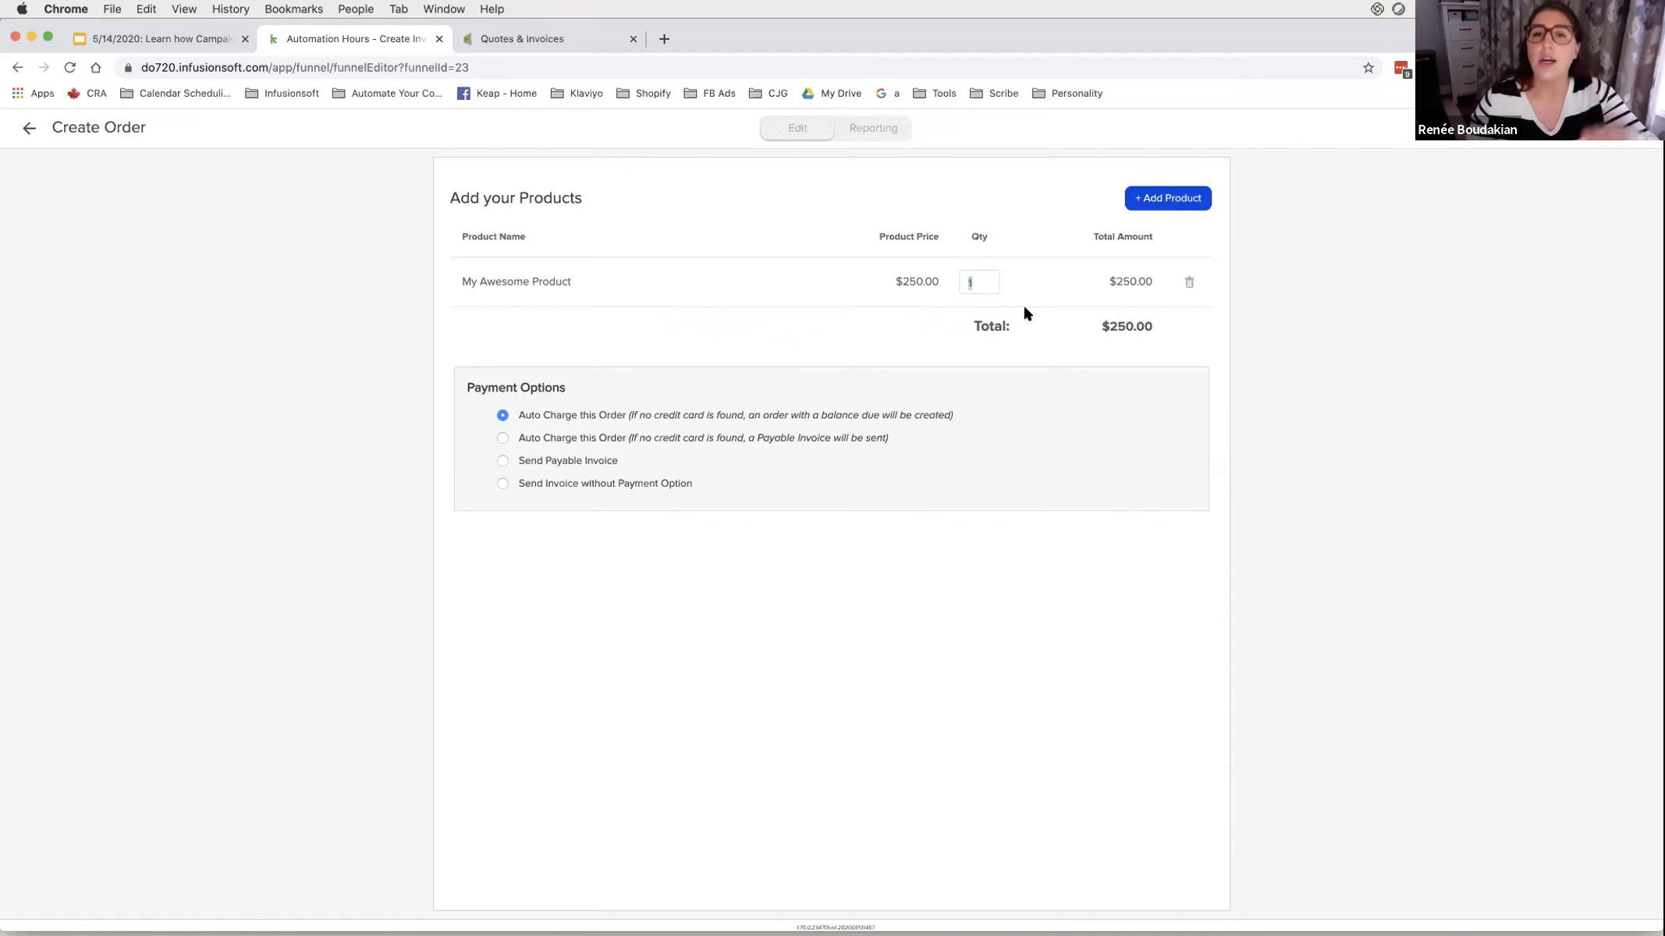
type("2")
key("Tab")
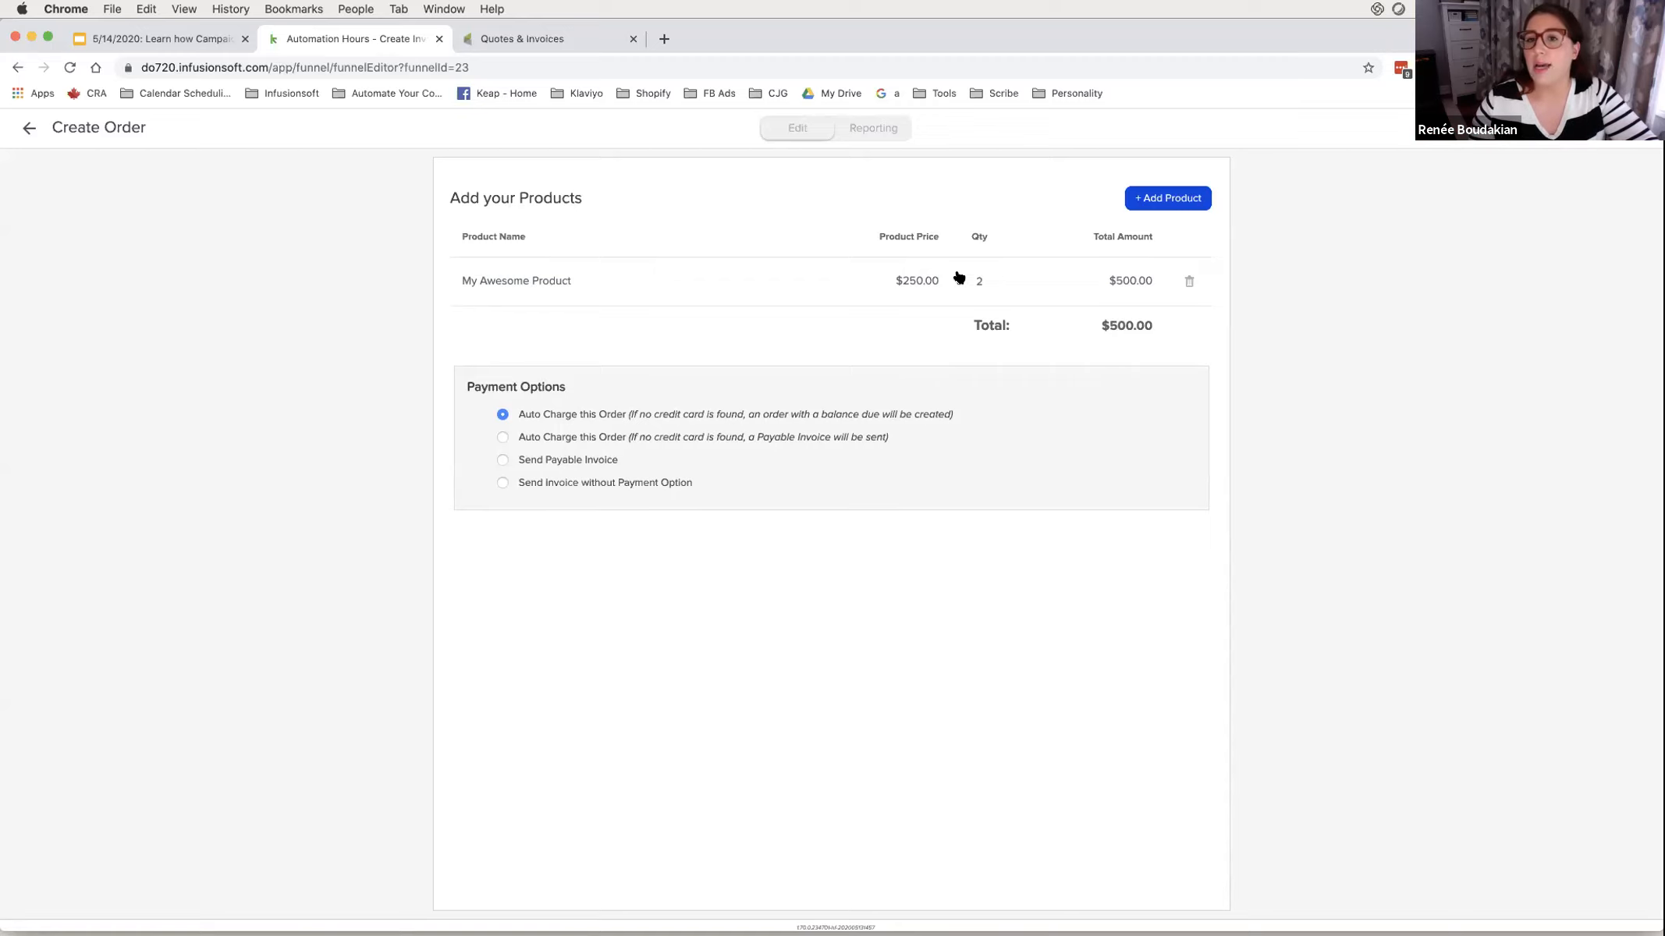
key("BackSpace")
type("1")
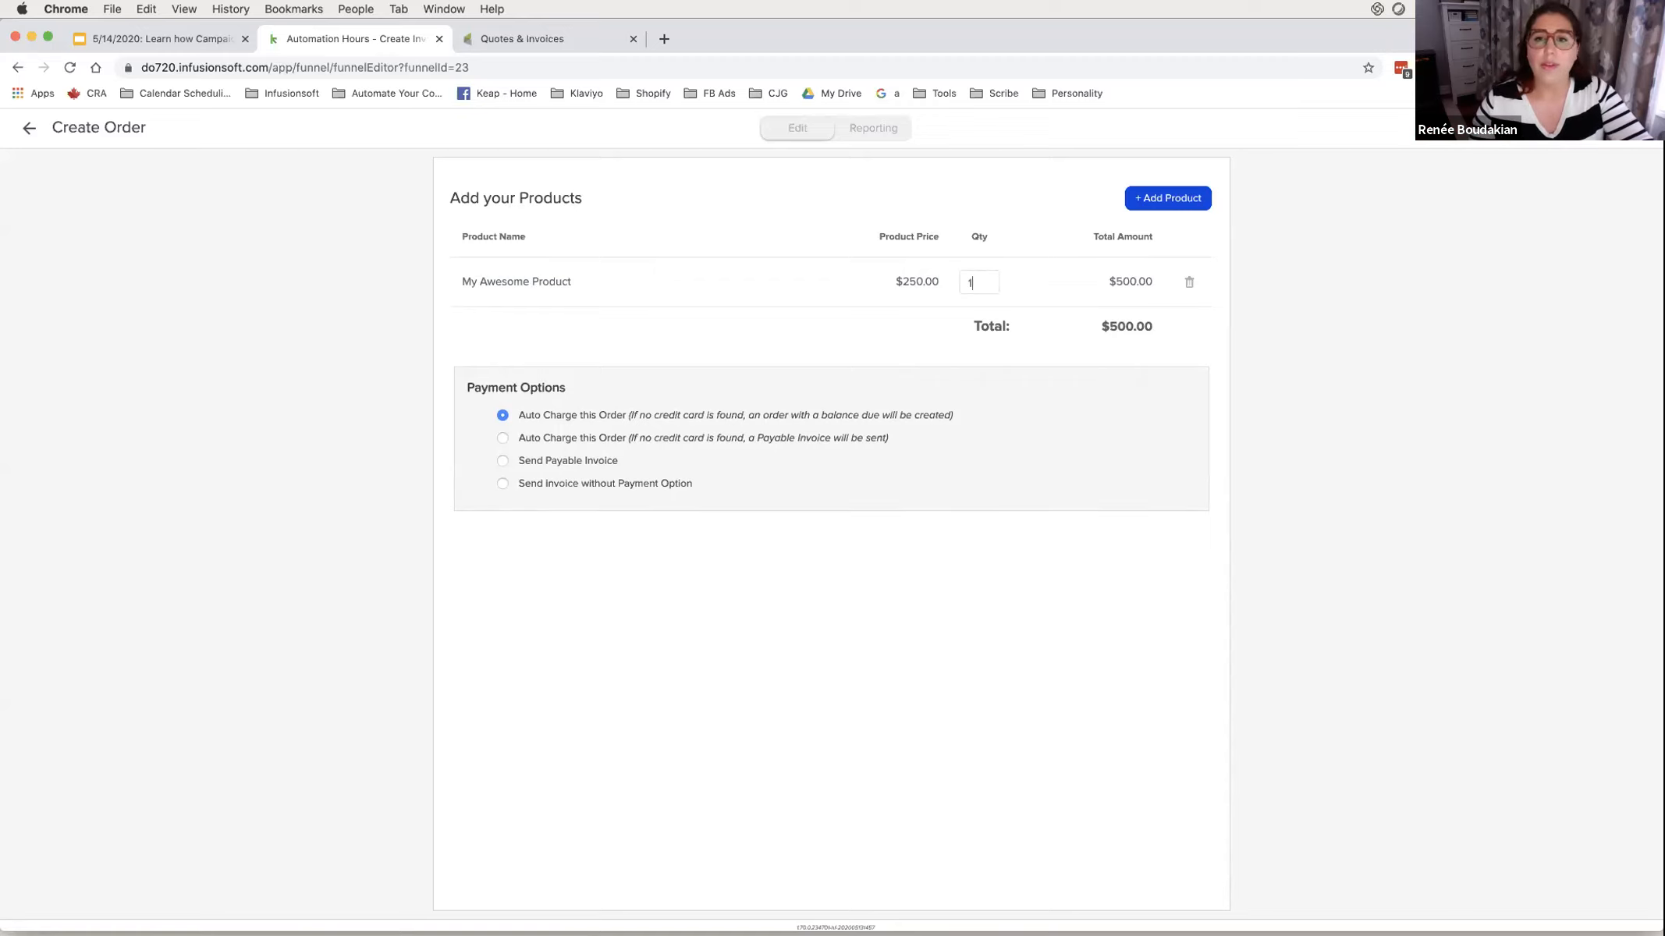
key("Tab")
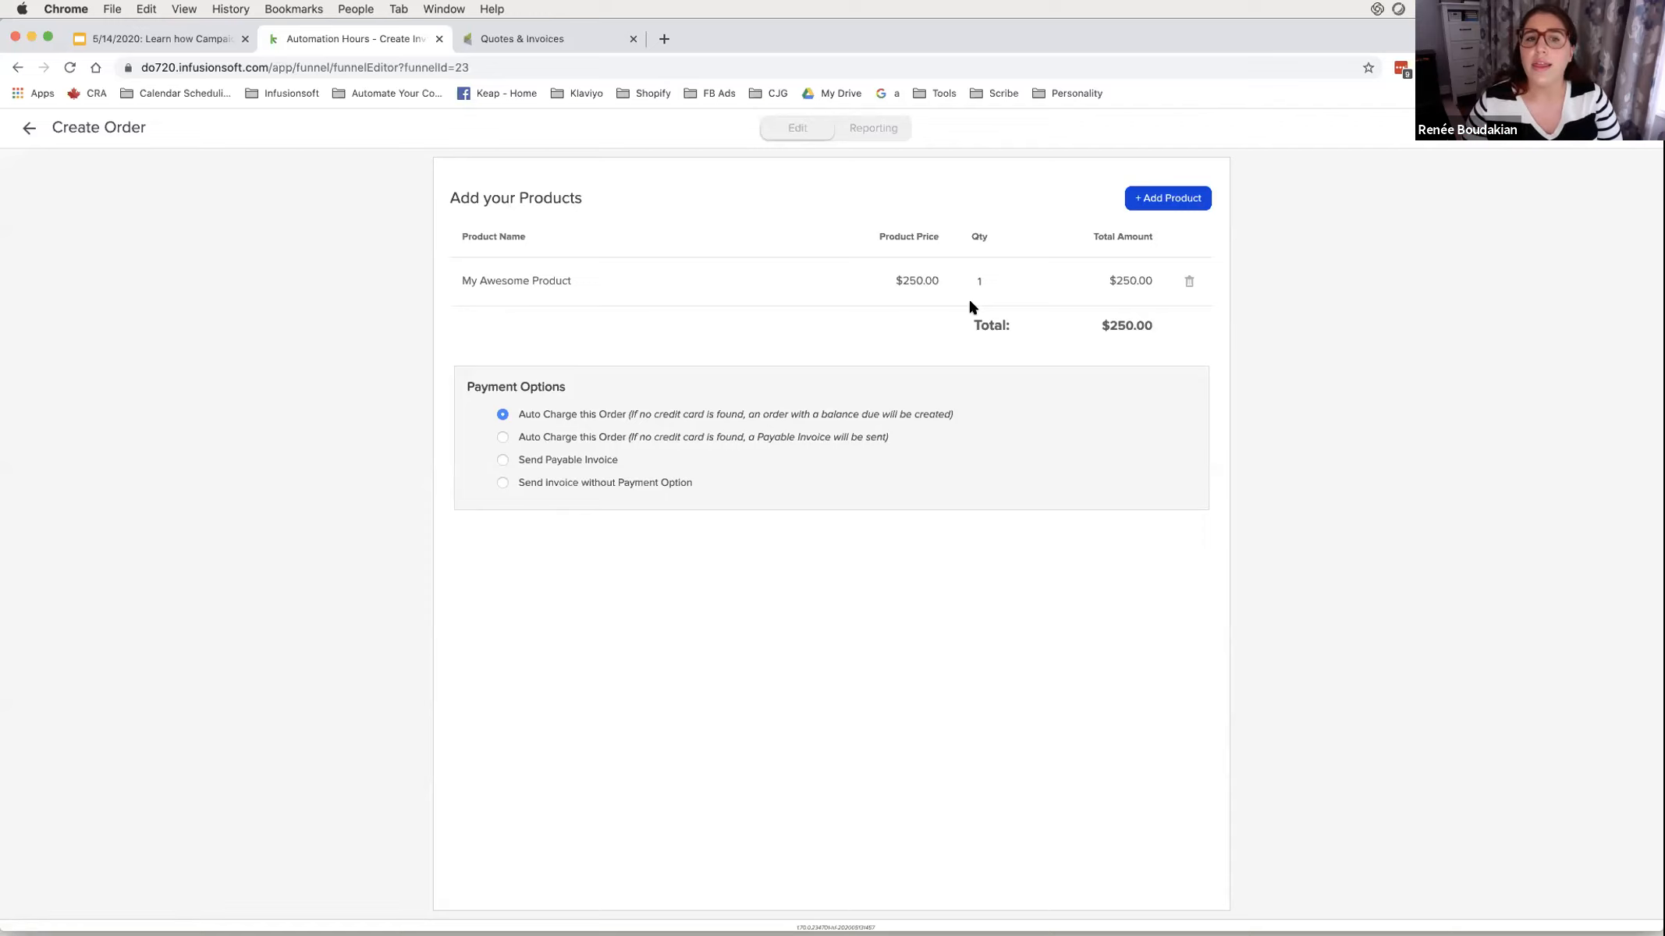
left_click_drag(467, 396, 650, 484)
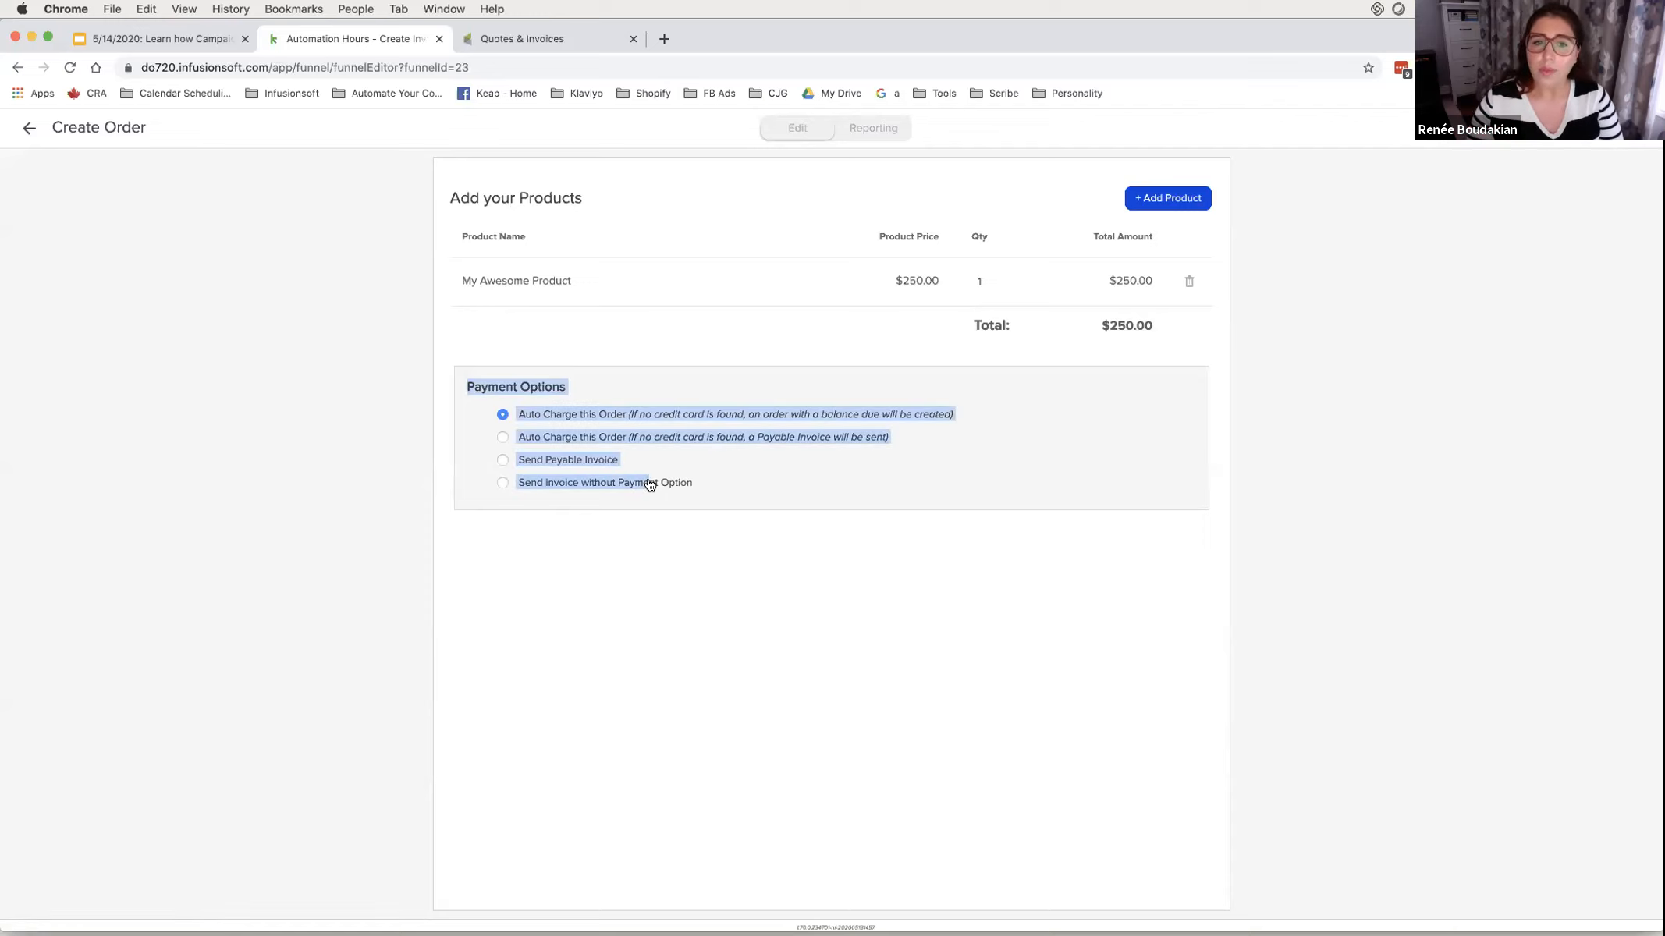
- Switch the order's payment option from Send Invoice without Payment Option to Send Payable Invoice
left_click(651, 484)
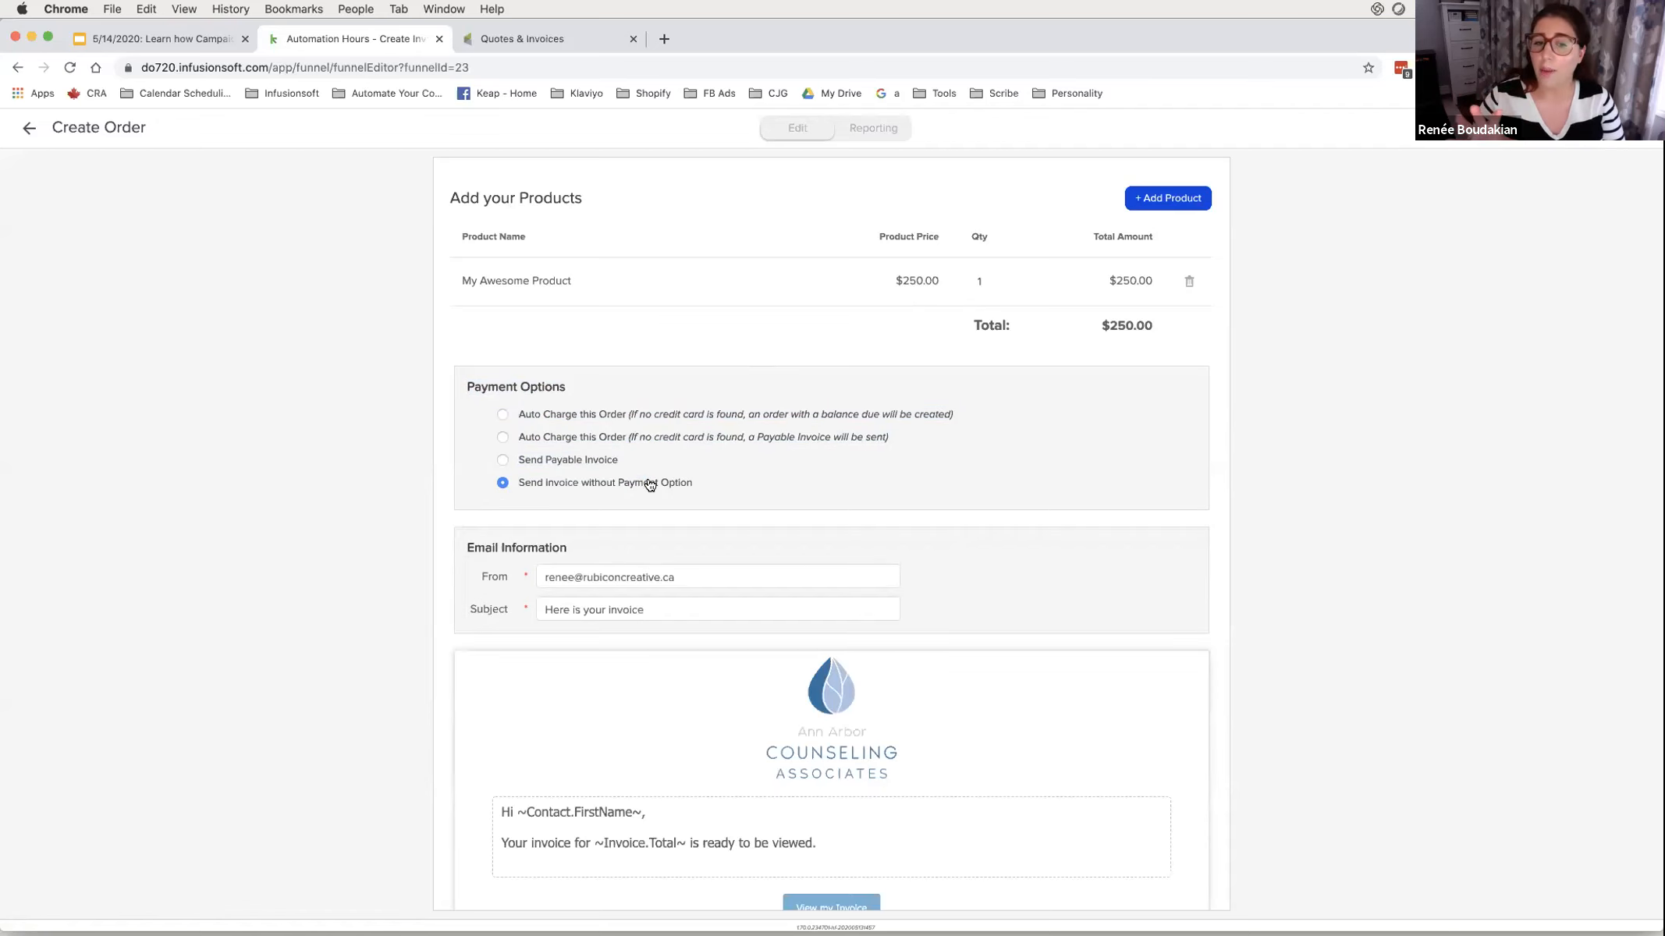
scroll(650, 484, "down", 3)
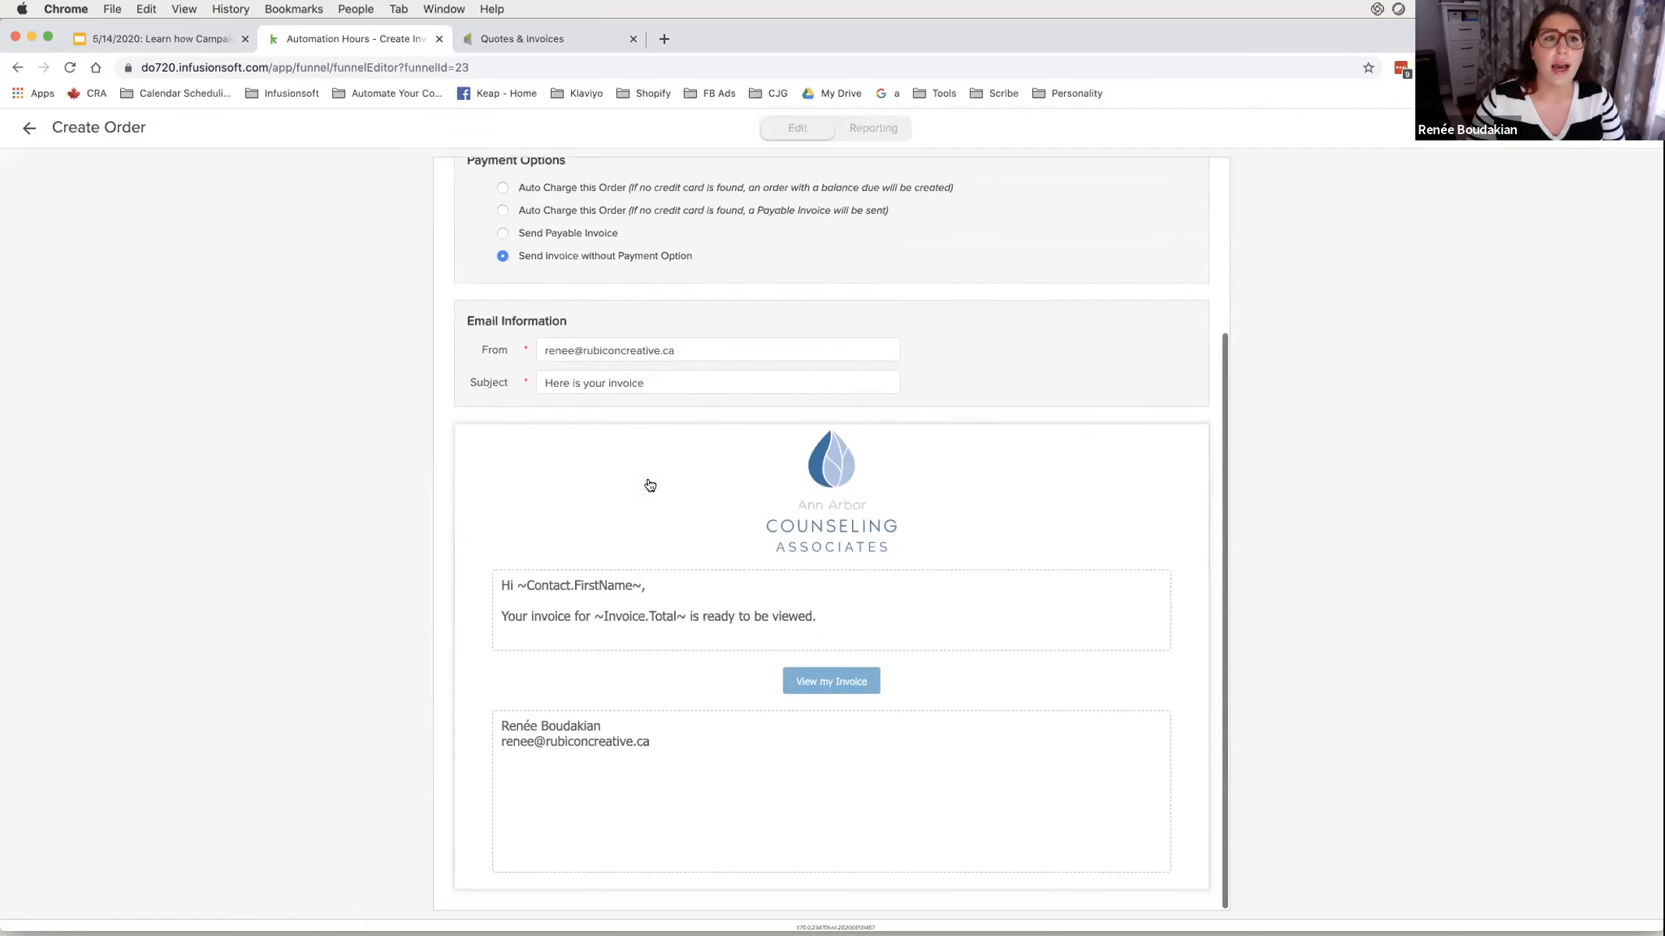
scroll(646, 483, "up", 3)
scroll(647, 483, "down", 2)
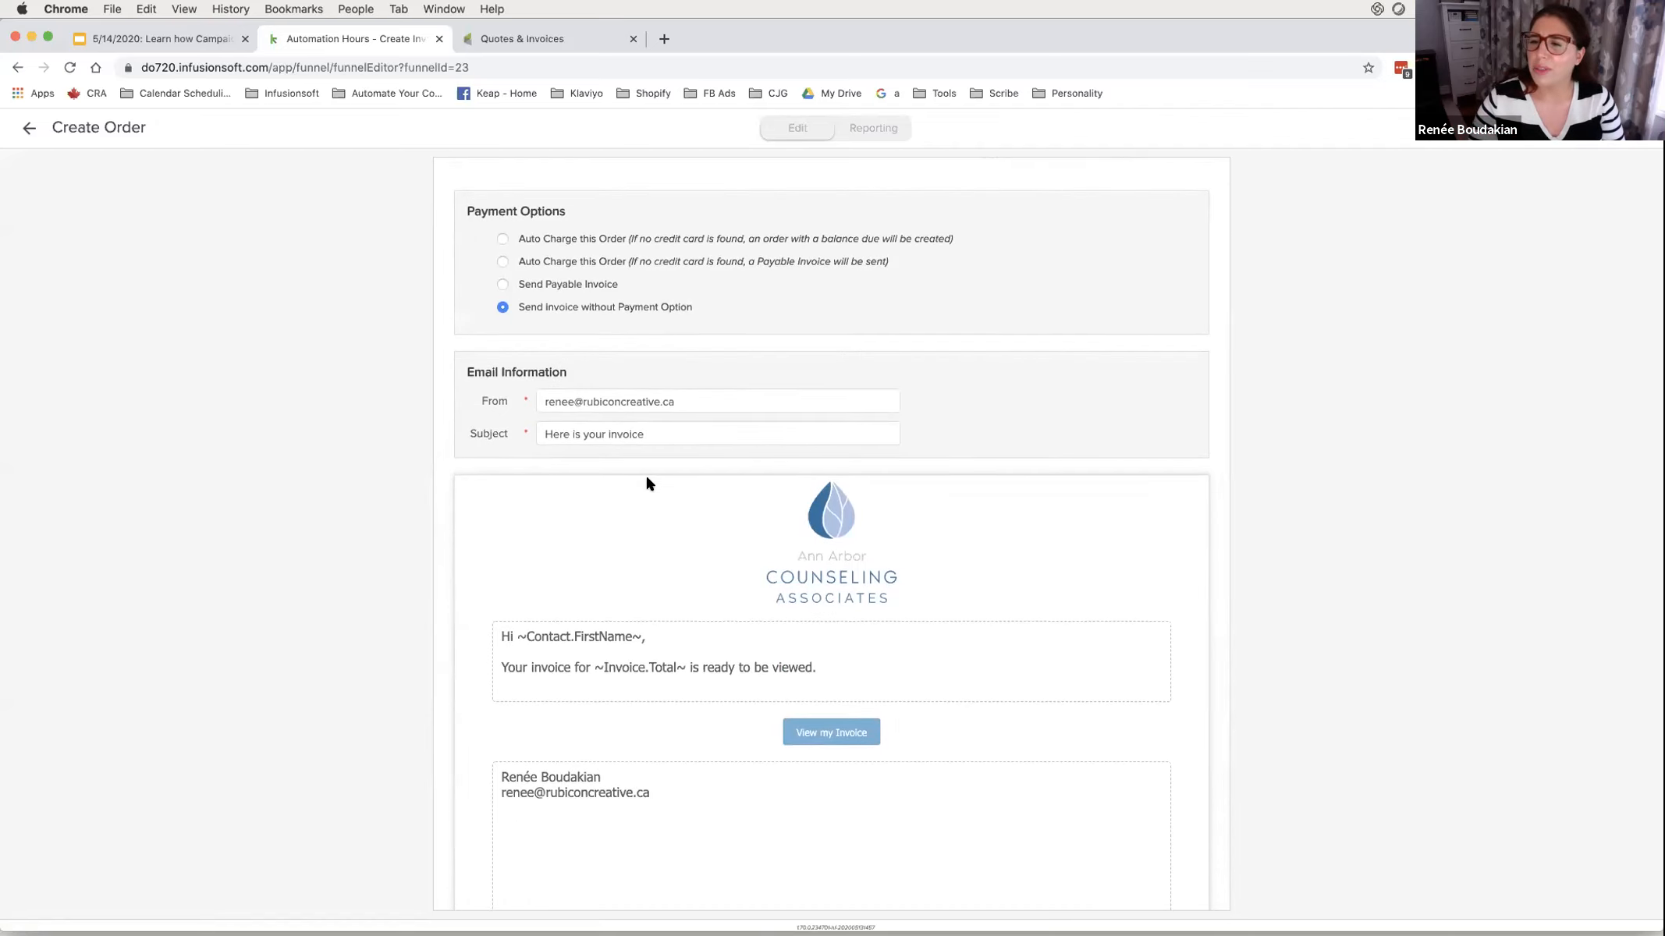
scroll(645, 483, "down", 1)
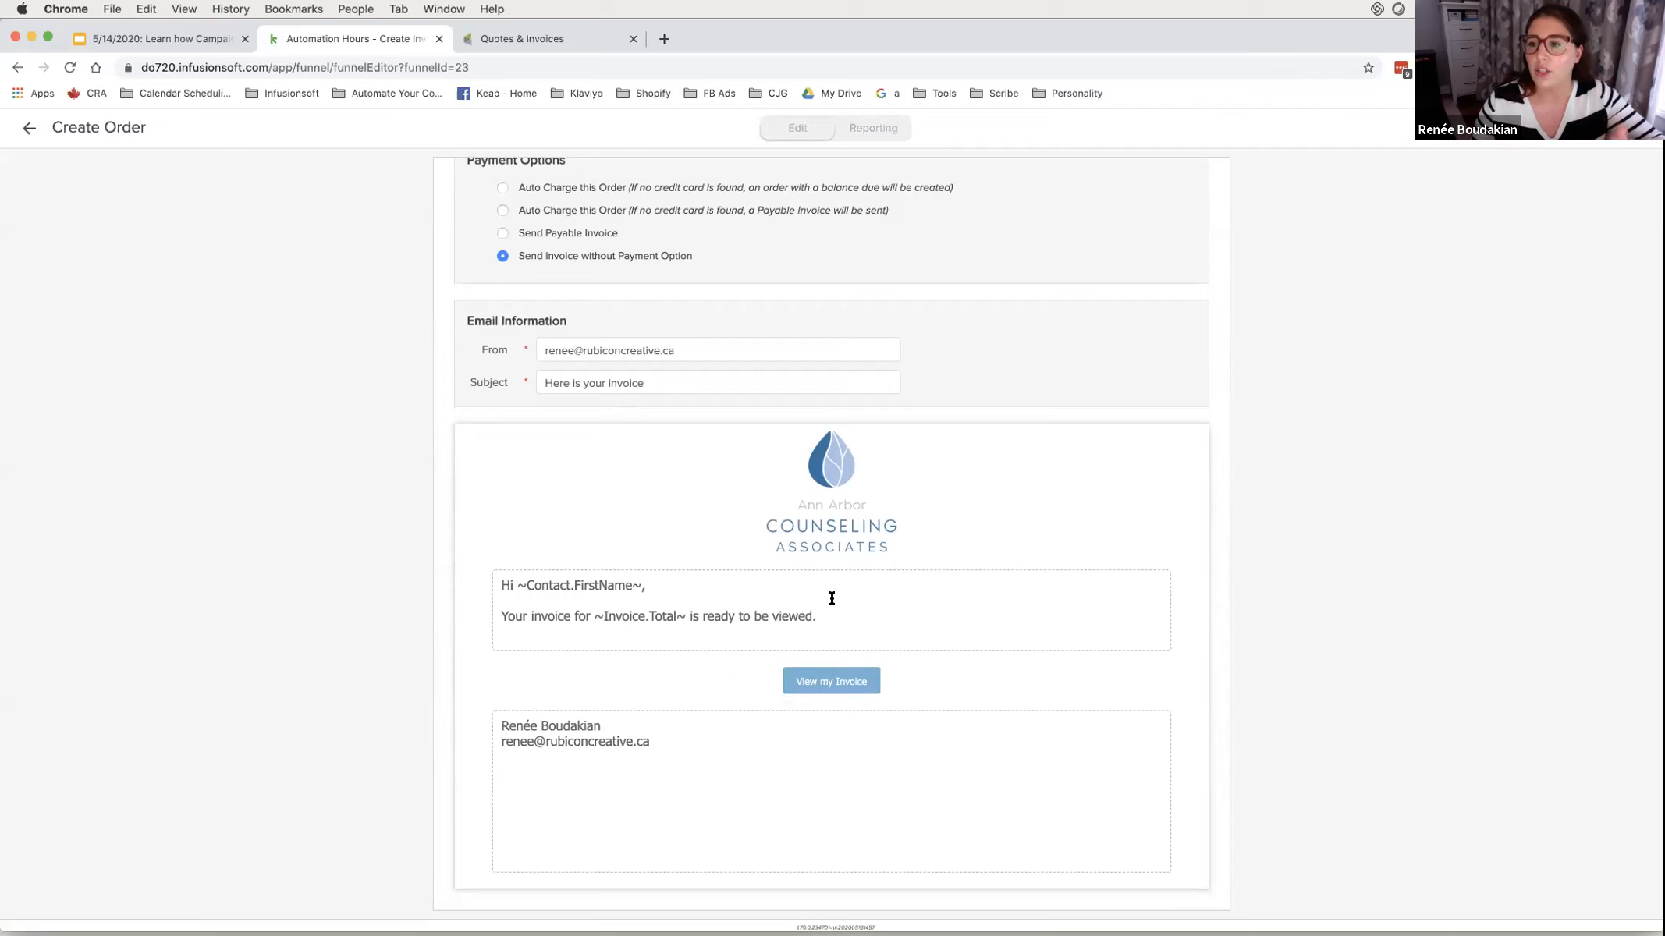
left_click(538, 233)
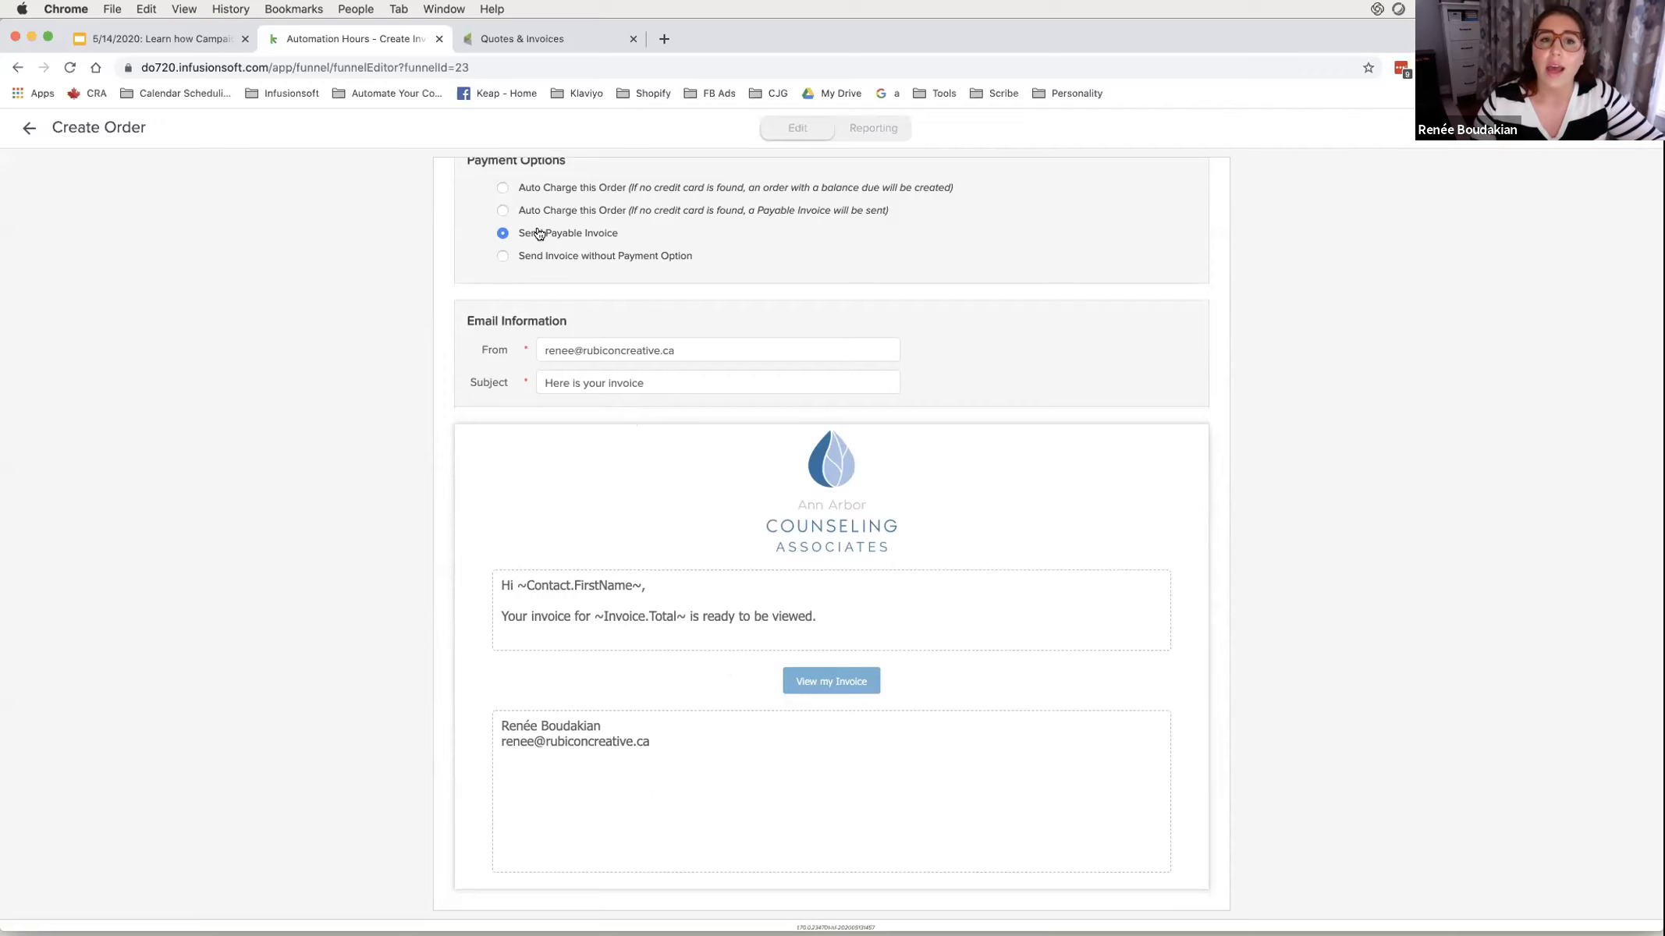
scroll(573, 278, "up", 3)
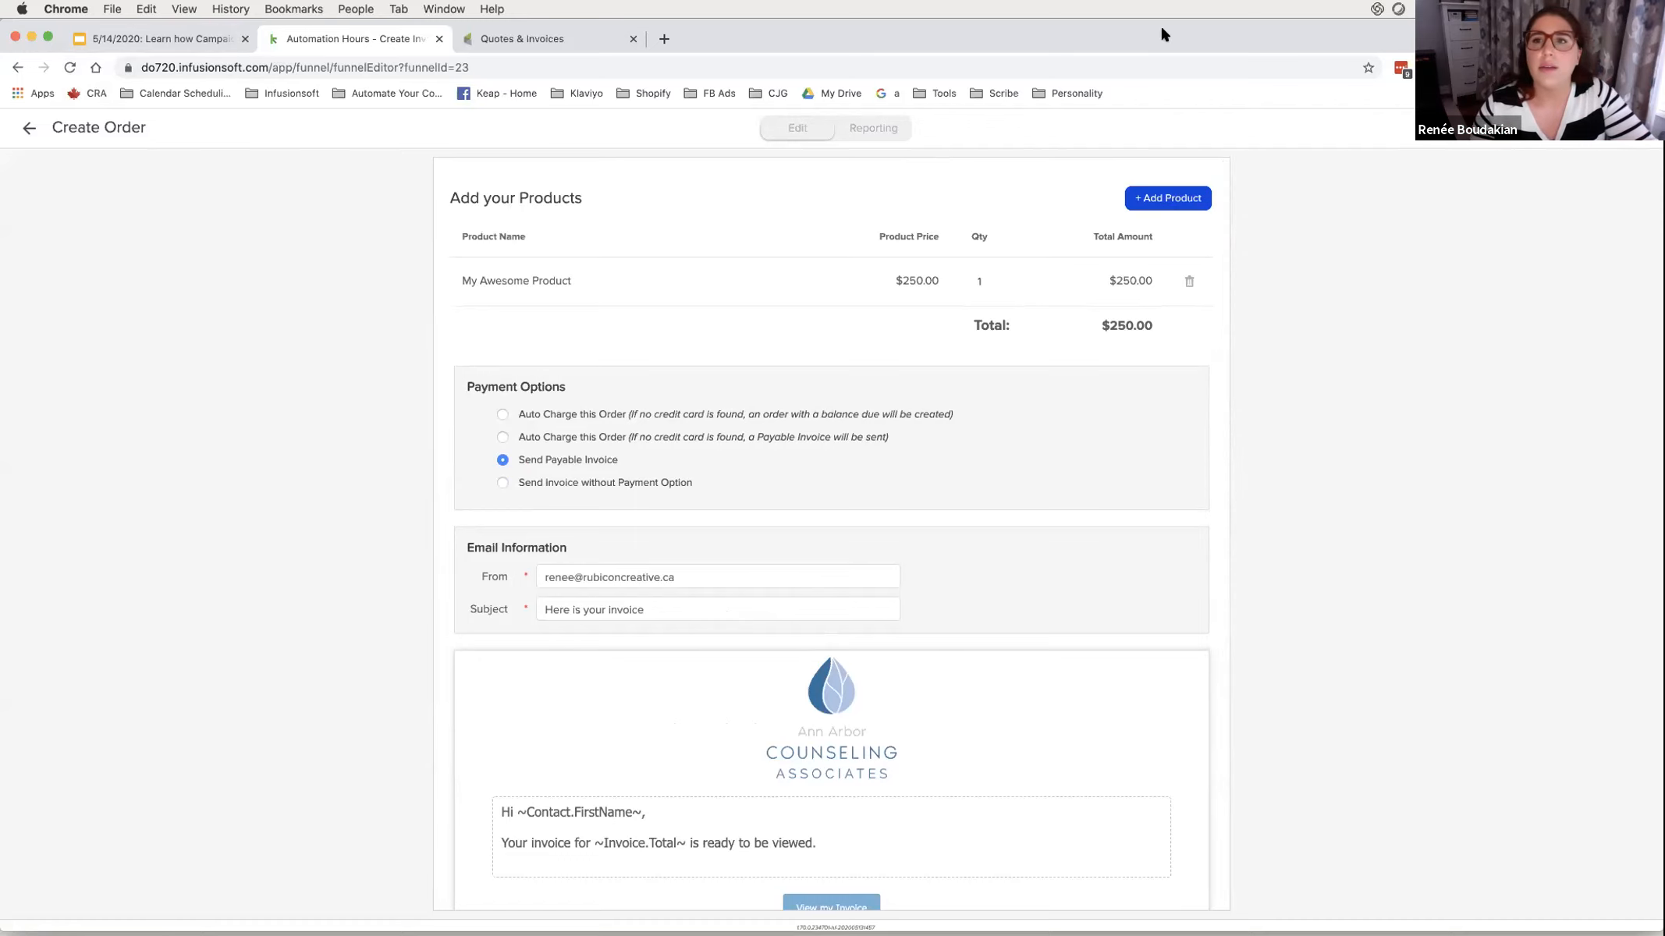
- Open a new blank Chrome tab
left_click_drag(1160, 31, 1162, 39)
left_click_drag(1183, 108, 1183, 153)
left_click(664, 90)
- Load the do720 account site in the new tab
type("720")
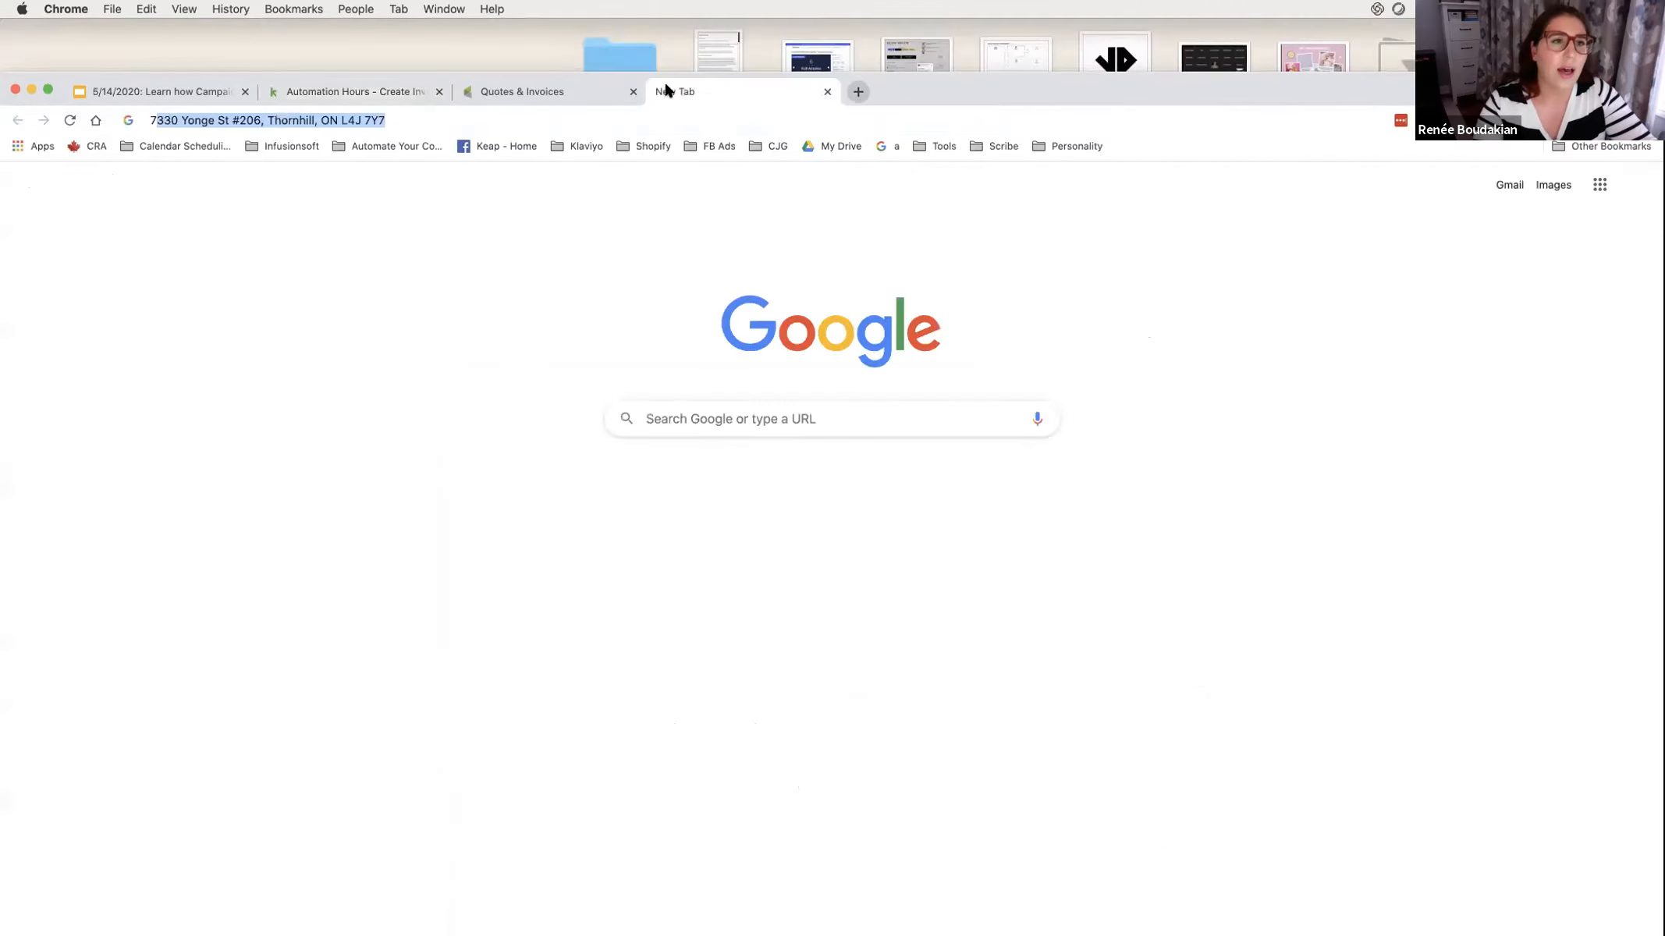
key("BackSpace")
key("BackSpace")
key("BackSpace")
type("do720.infusionsoft.com")
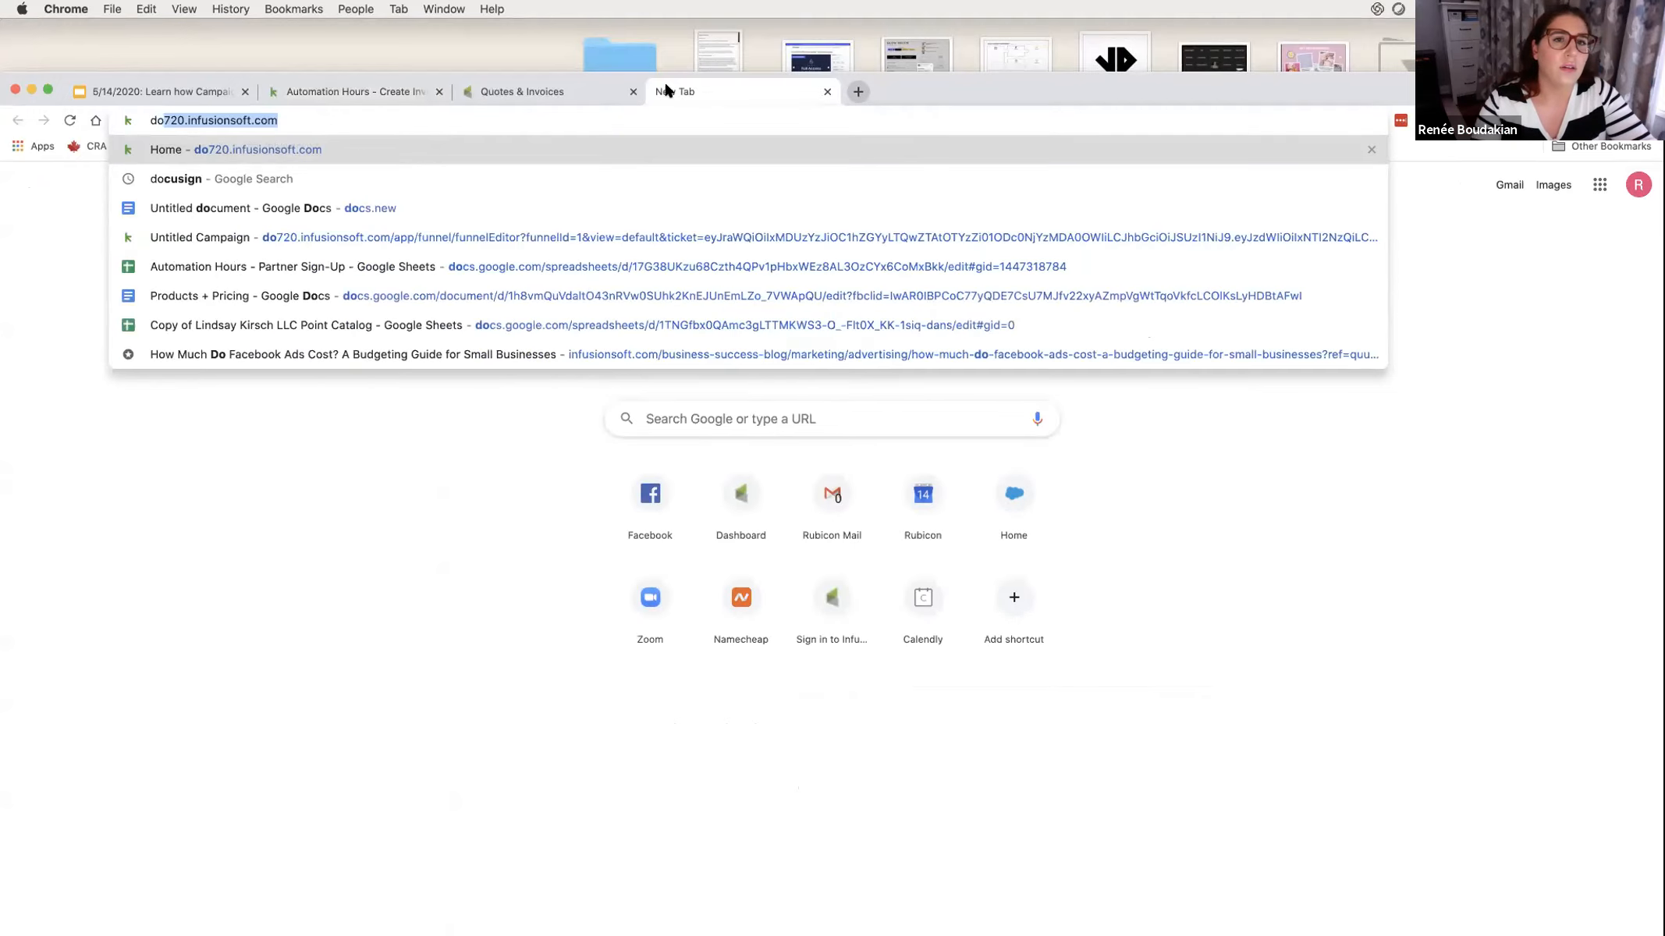
key("Return")
left_click_drag(936, 102, 940, 49)
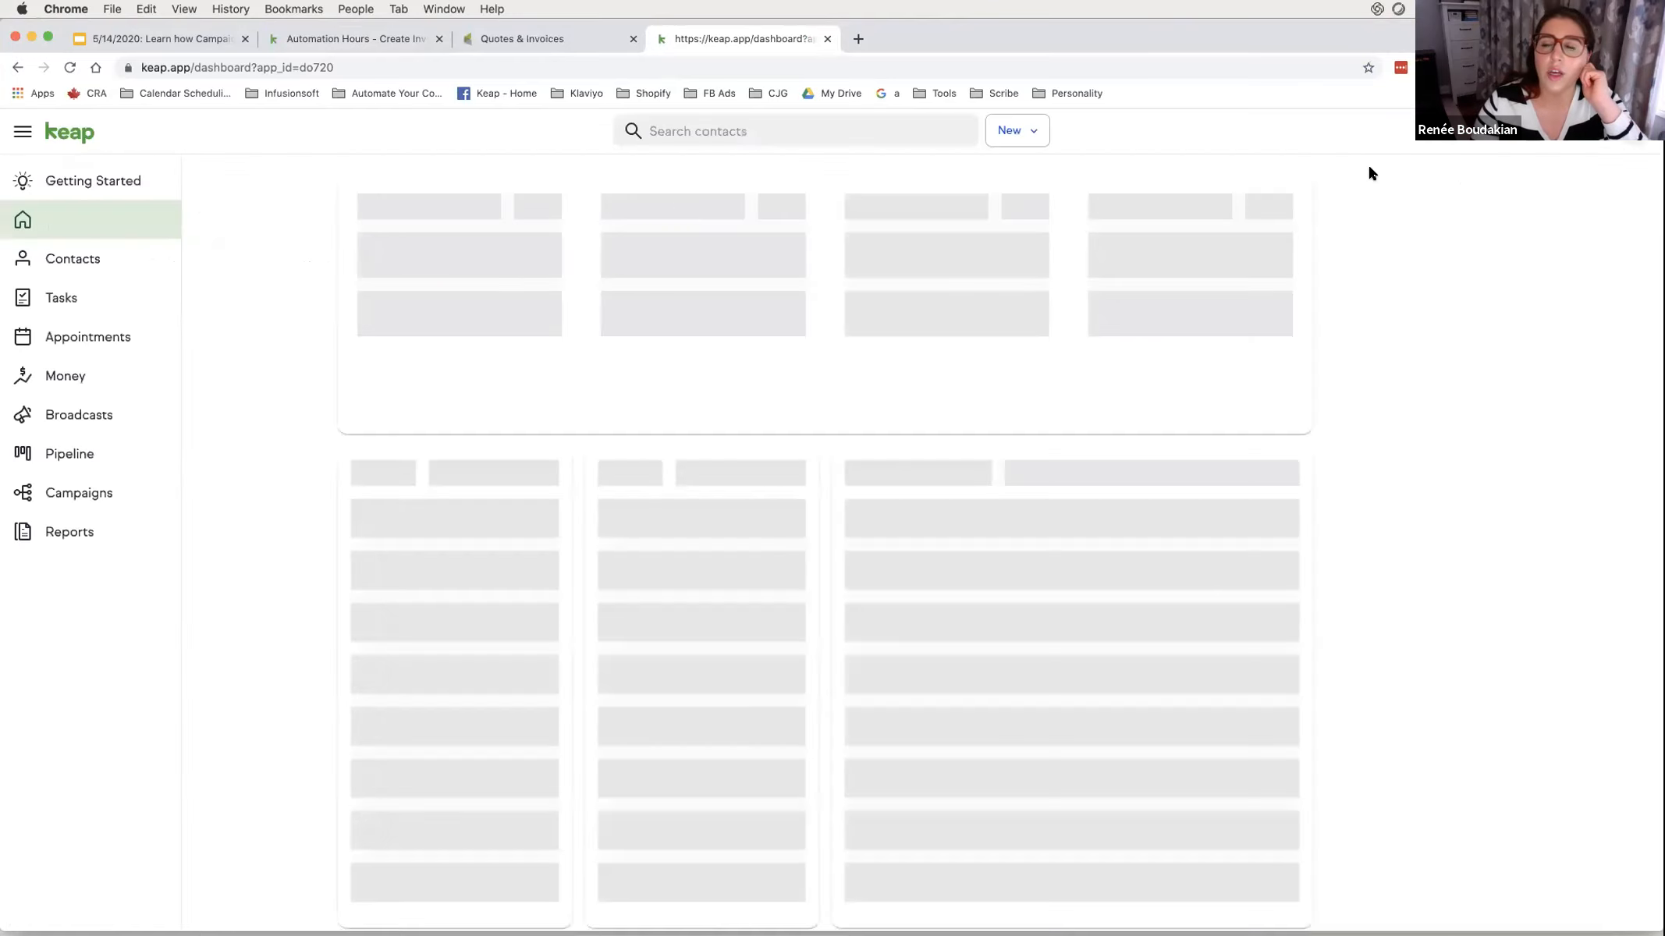
- Go to account Settings and open the Business profile
left_click(1634, 131)
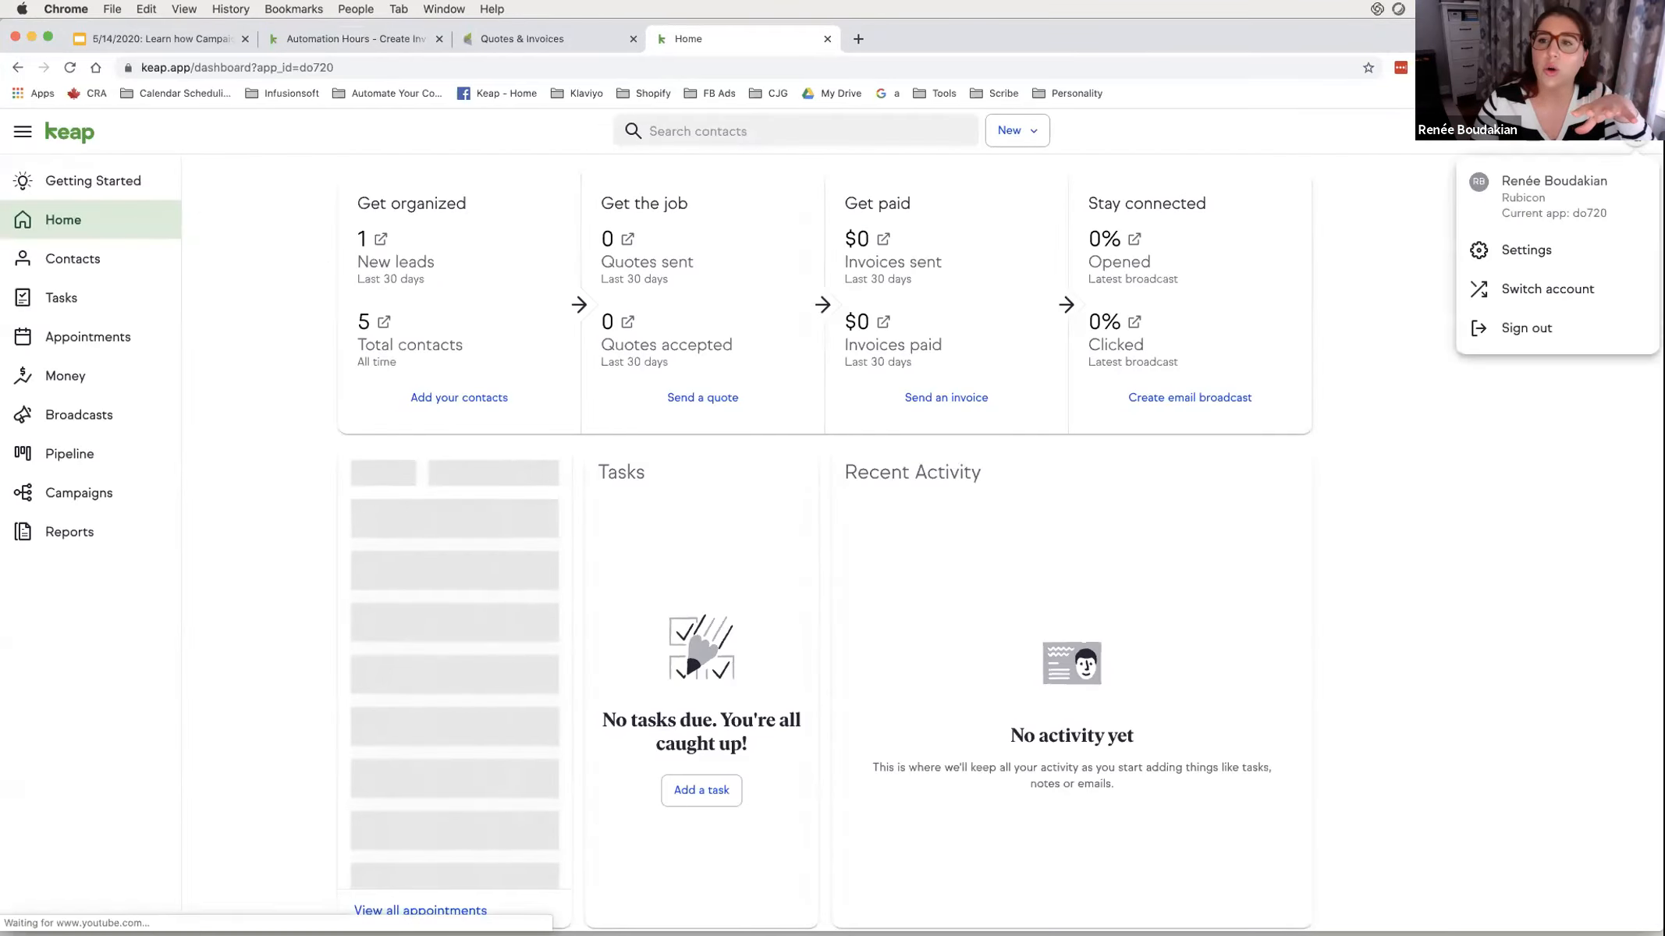
left_click(1544, 248)
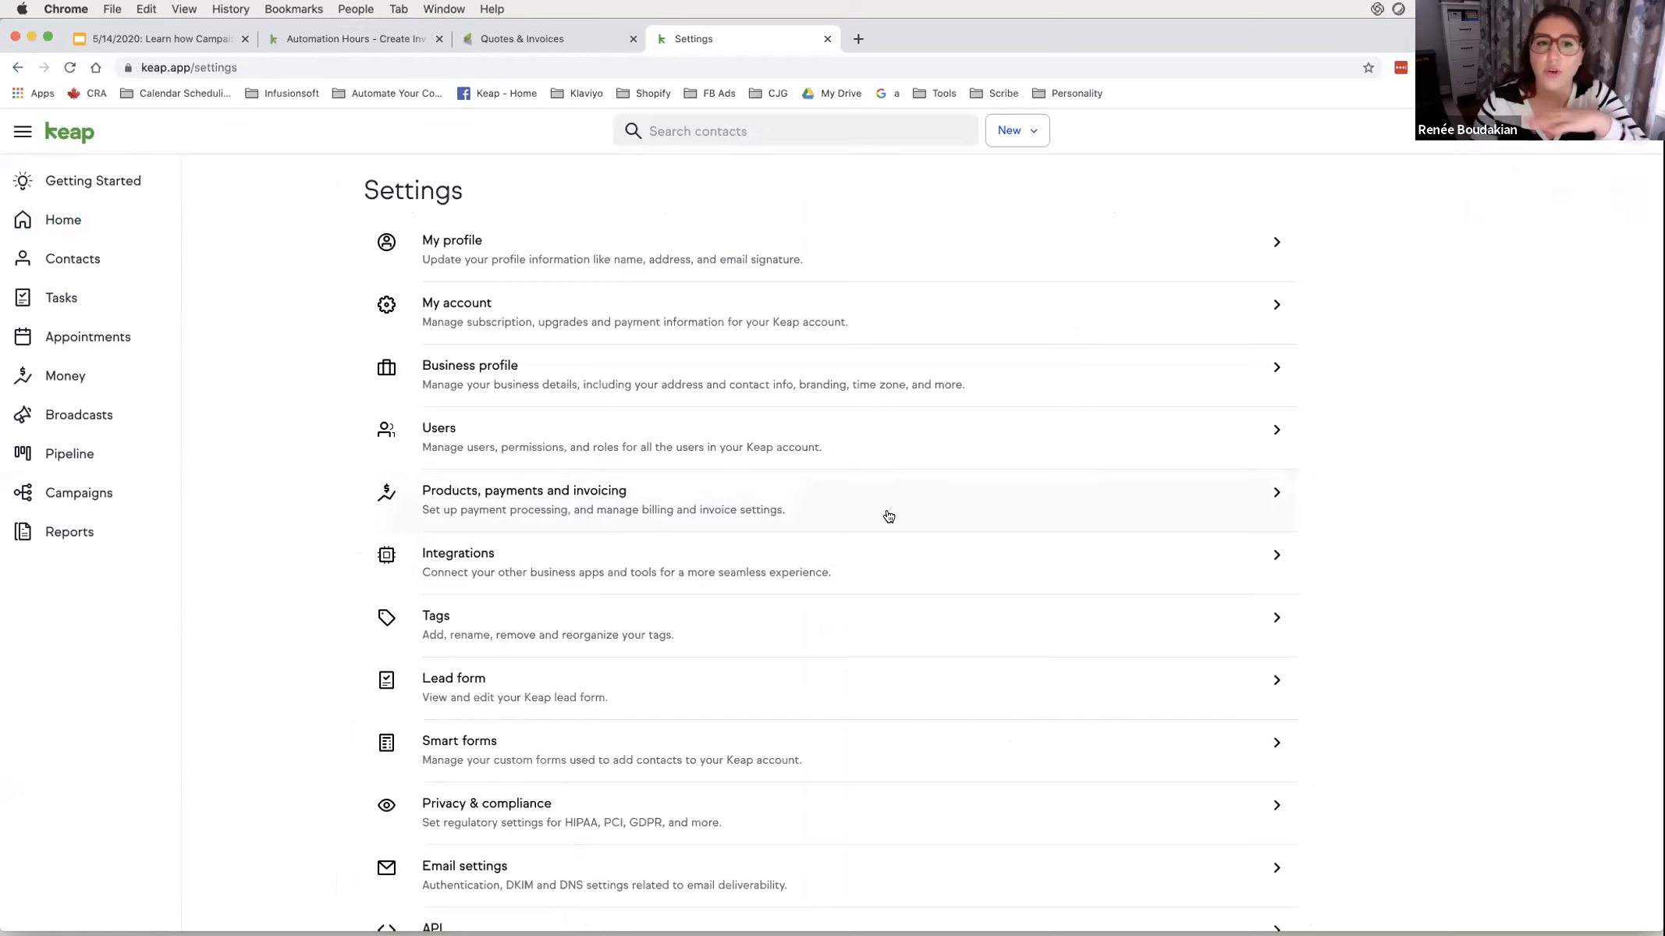
left_click(779, 394)
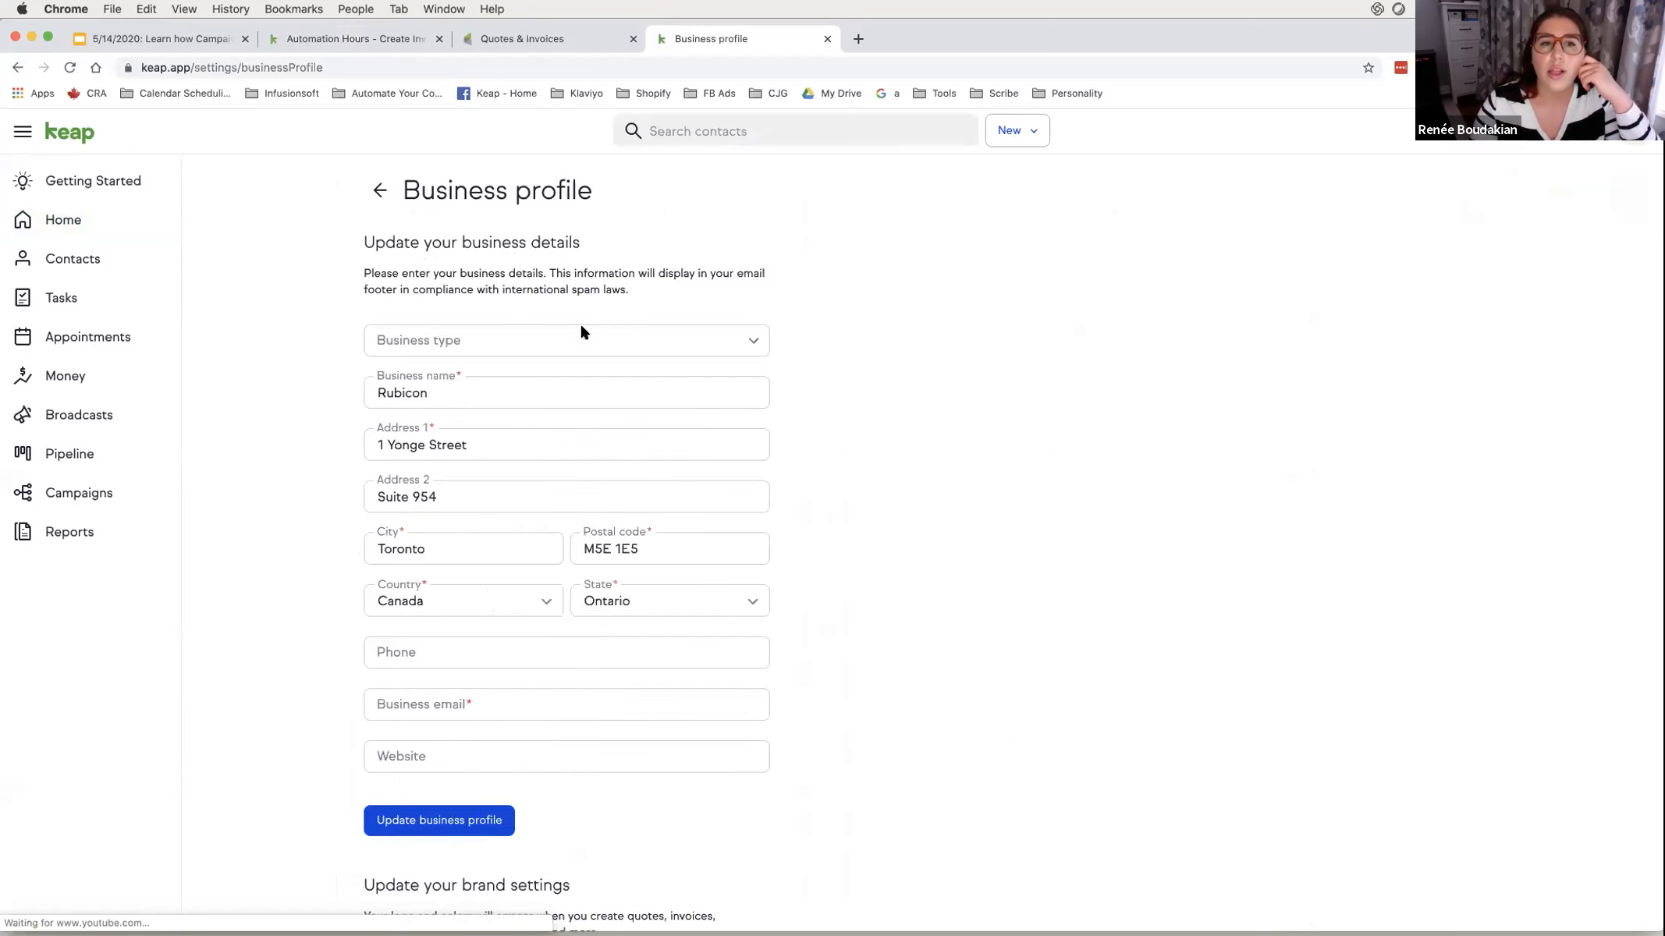
left_click(380, 190)
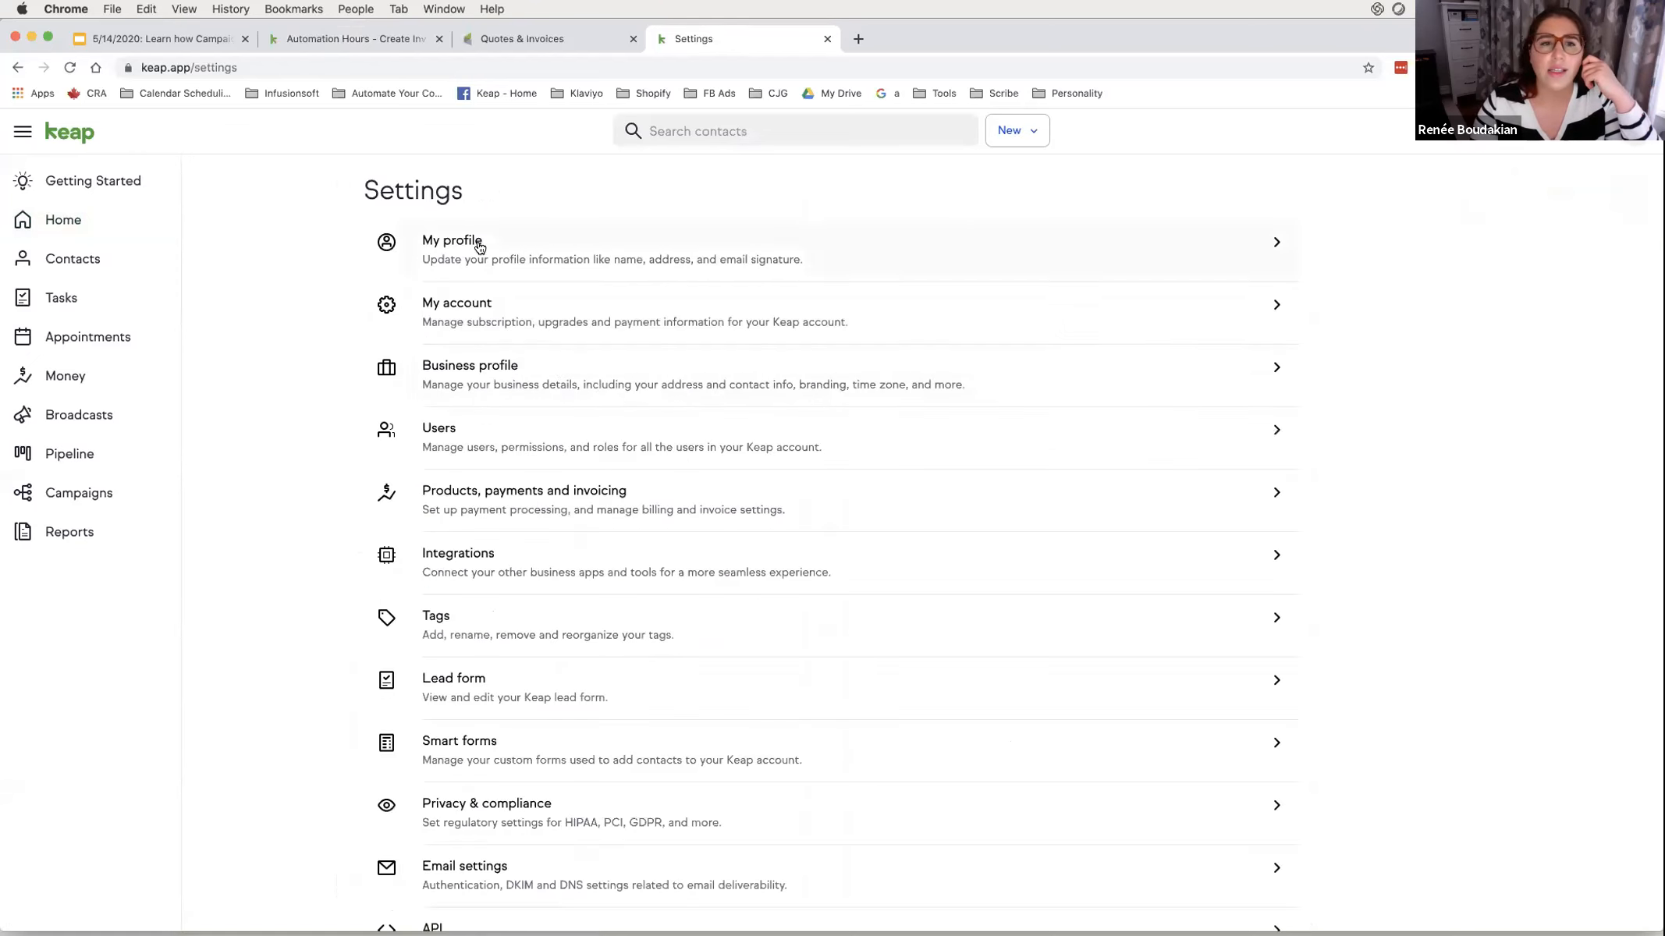
left_click(503, 384)
- Remove the current brand logo and browse the computer for a replacement
scroll(531, 517, "down", 10)
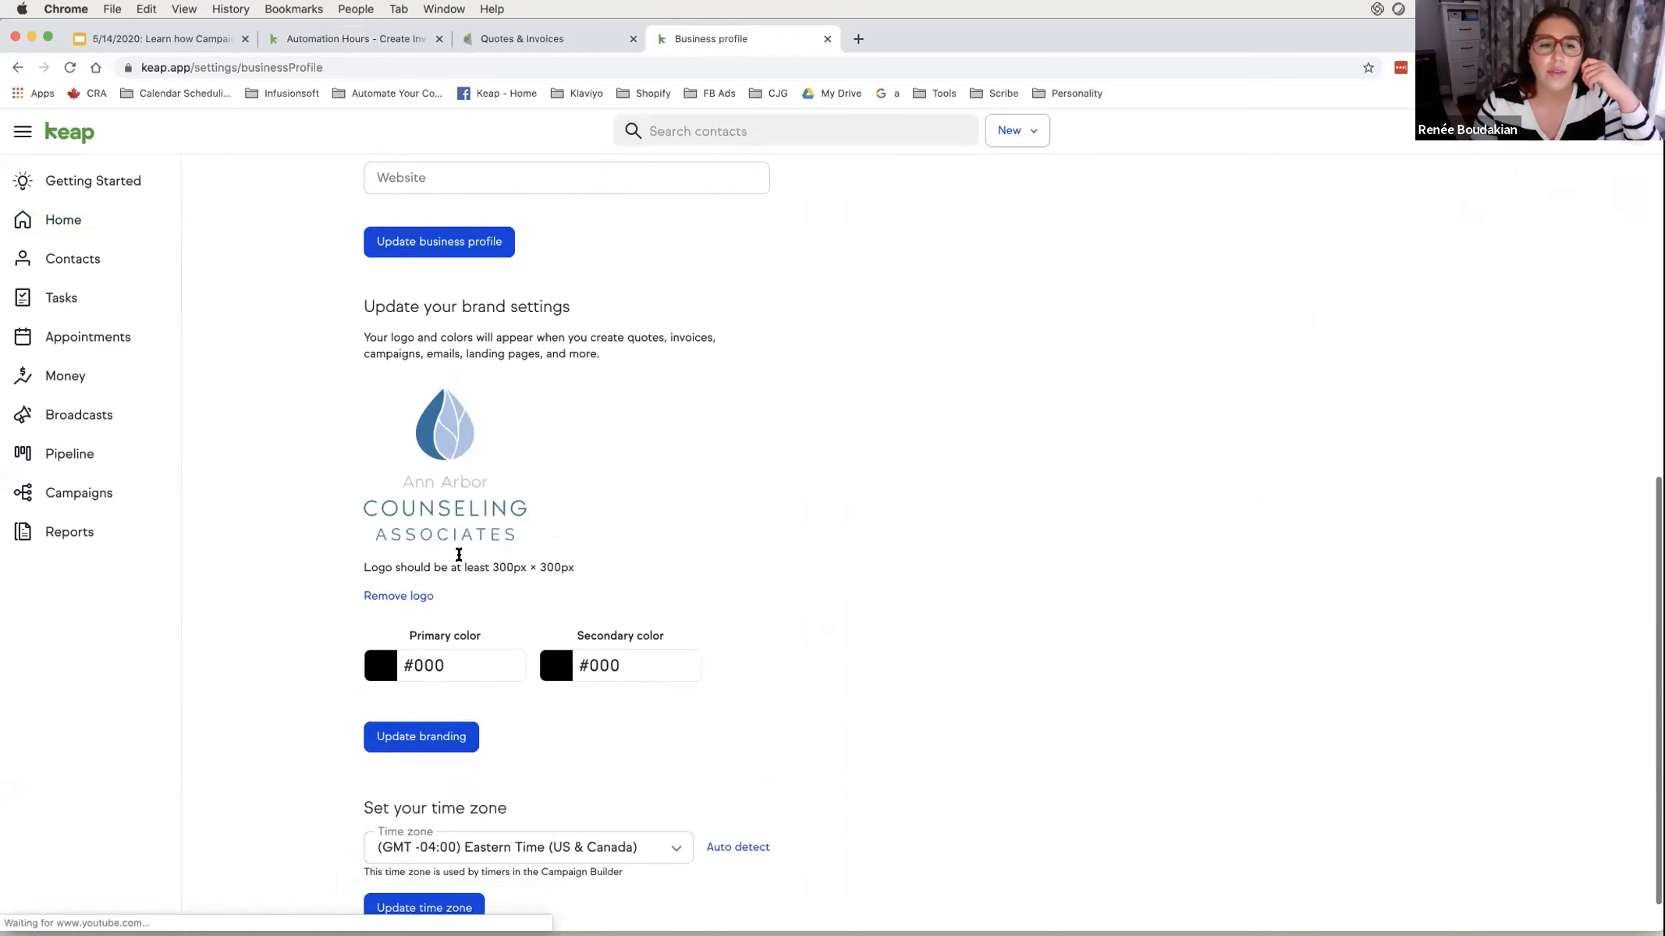
left_click(429, 593)
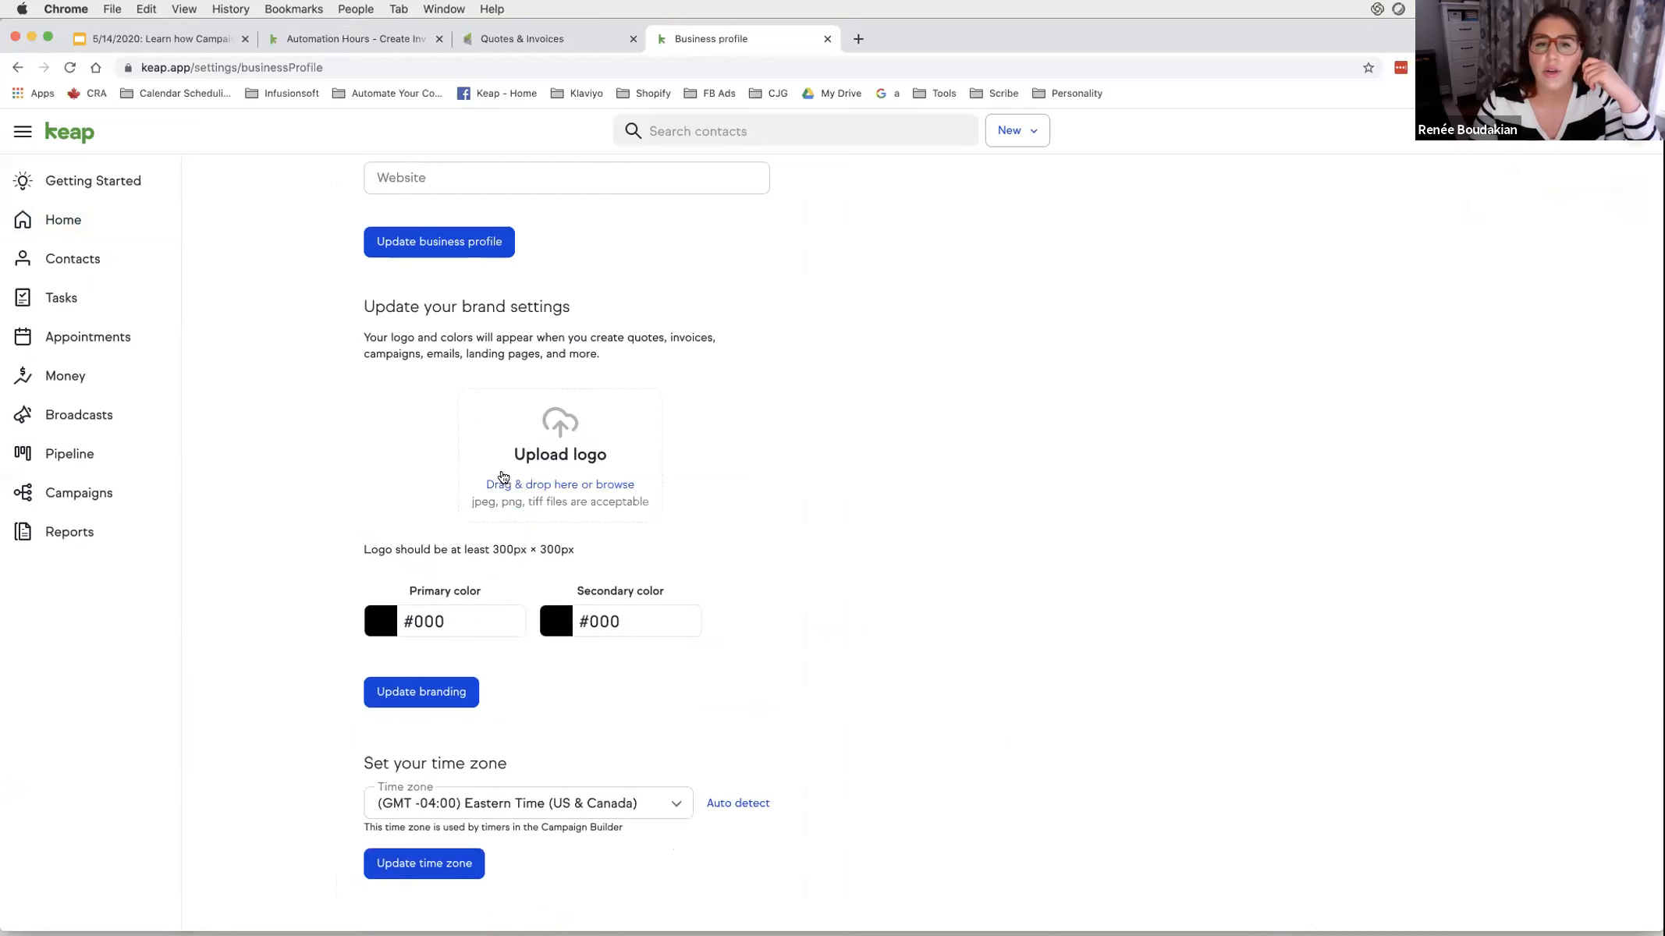
left_click(607, 485)
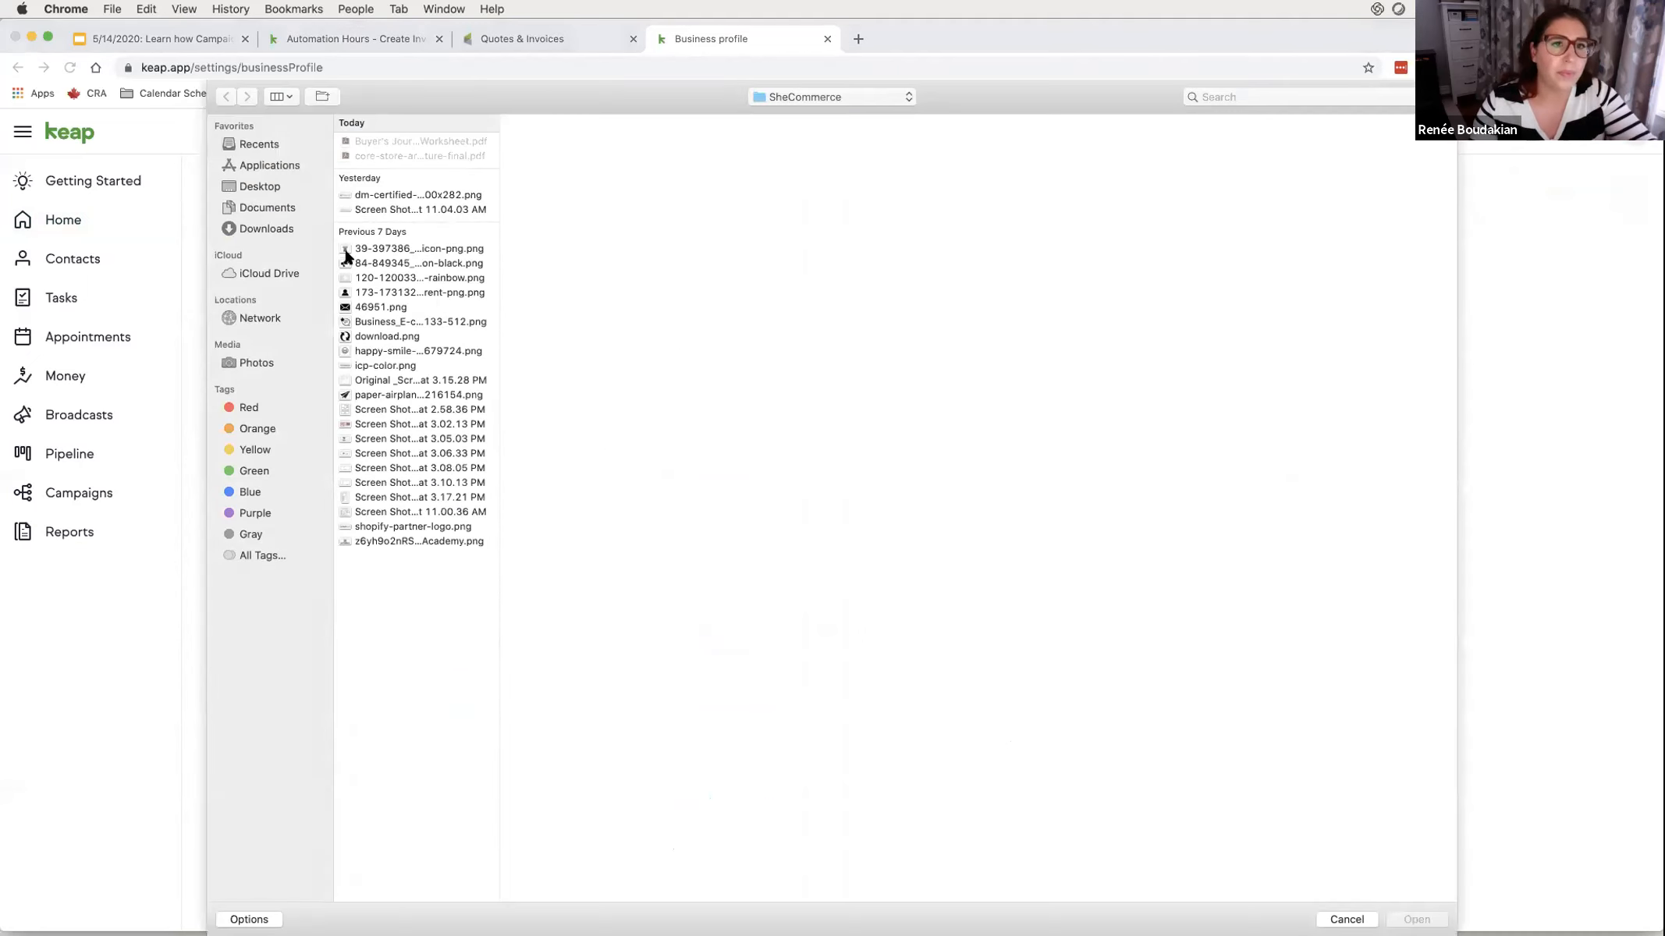
- Search for rubicon and upload Rubicon-PDF.png as the brand logo
left_click(1191, 95)
type("rubicon")
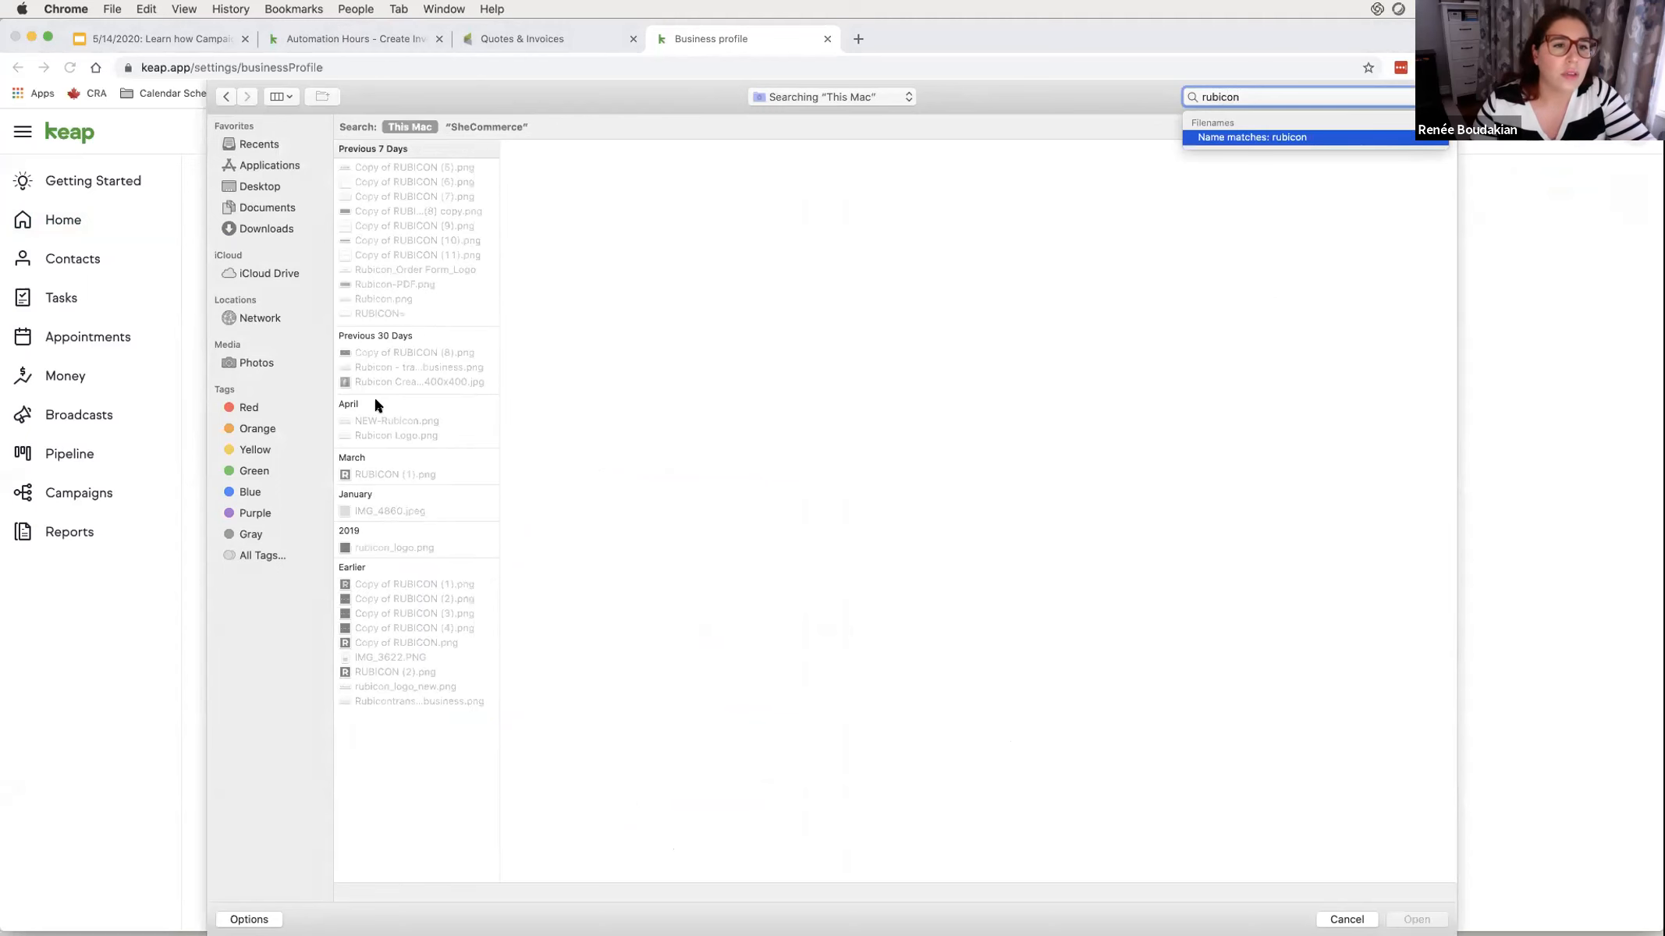
left_click(368, 468)
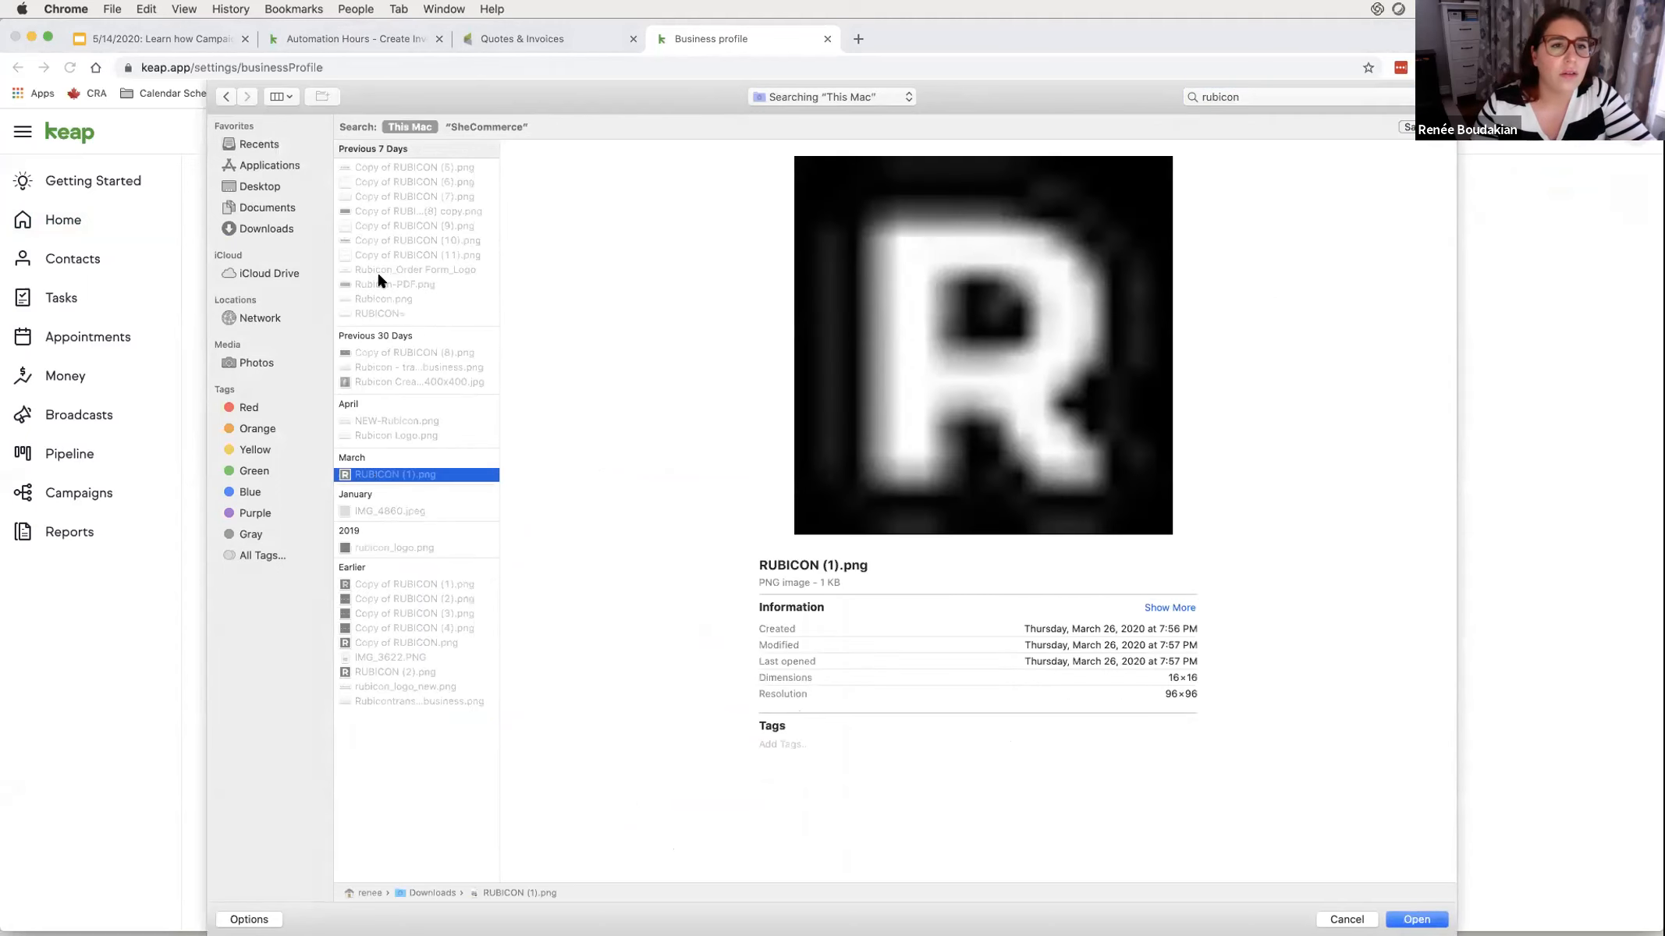
left_click(380, 282)
double_click(380, 277)
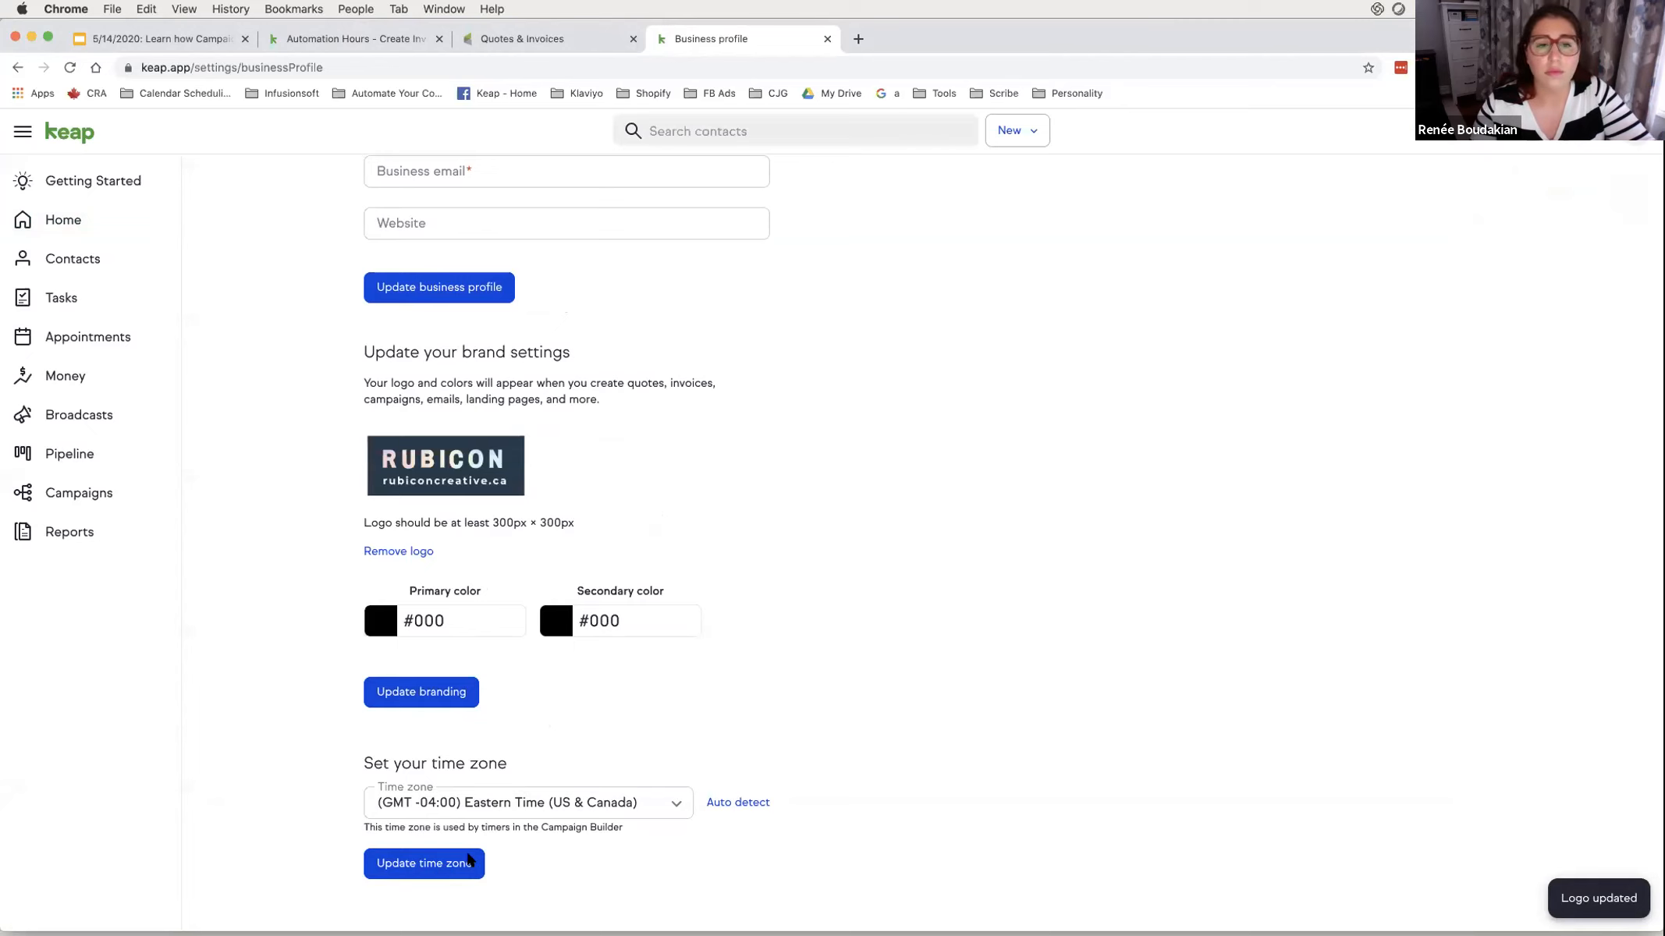
- Enter the business email address, update the business profile, and return to Quotes & Invoices
scroll(648, 523, "up", 7)
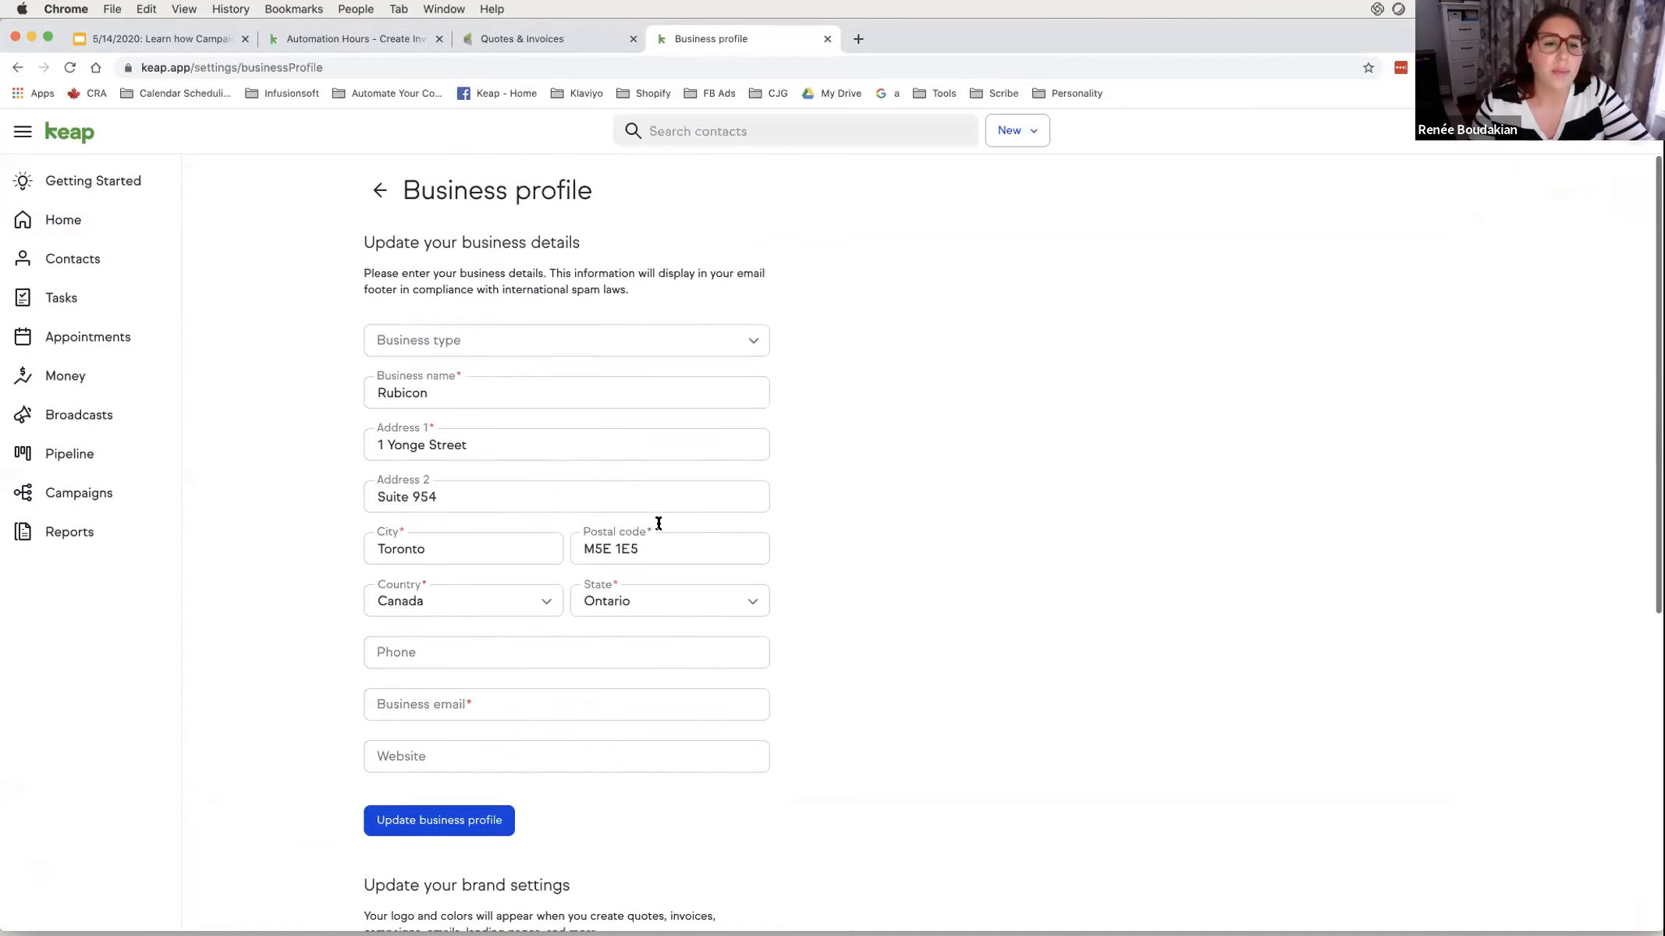
left_click(439, 813)
left_click(452, 776)
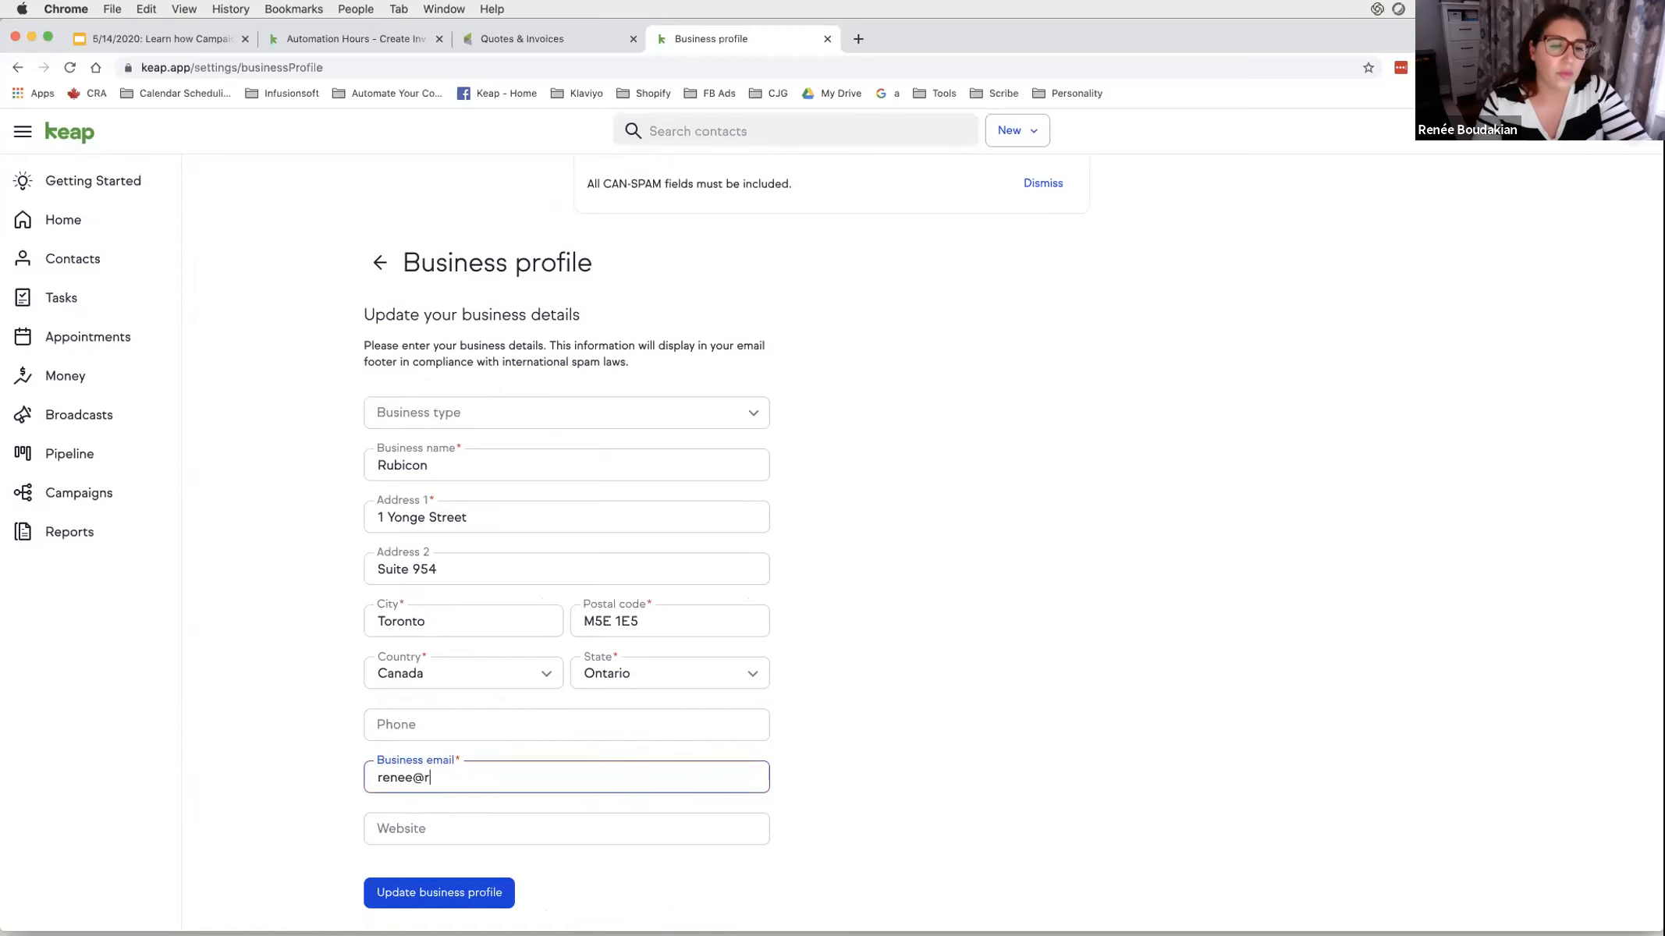
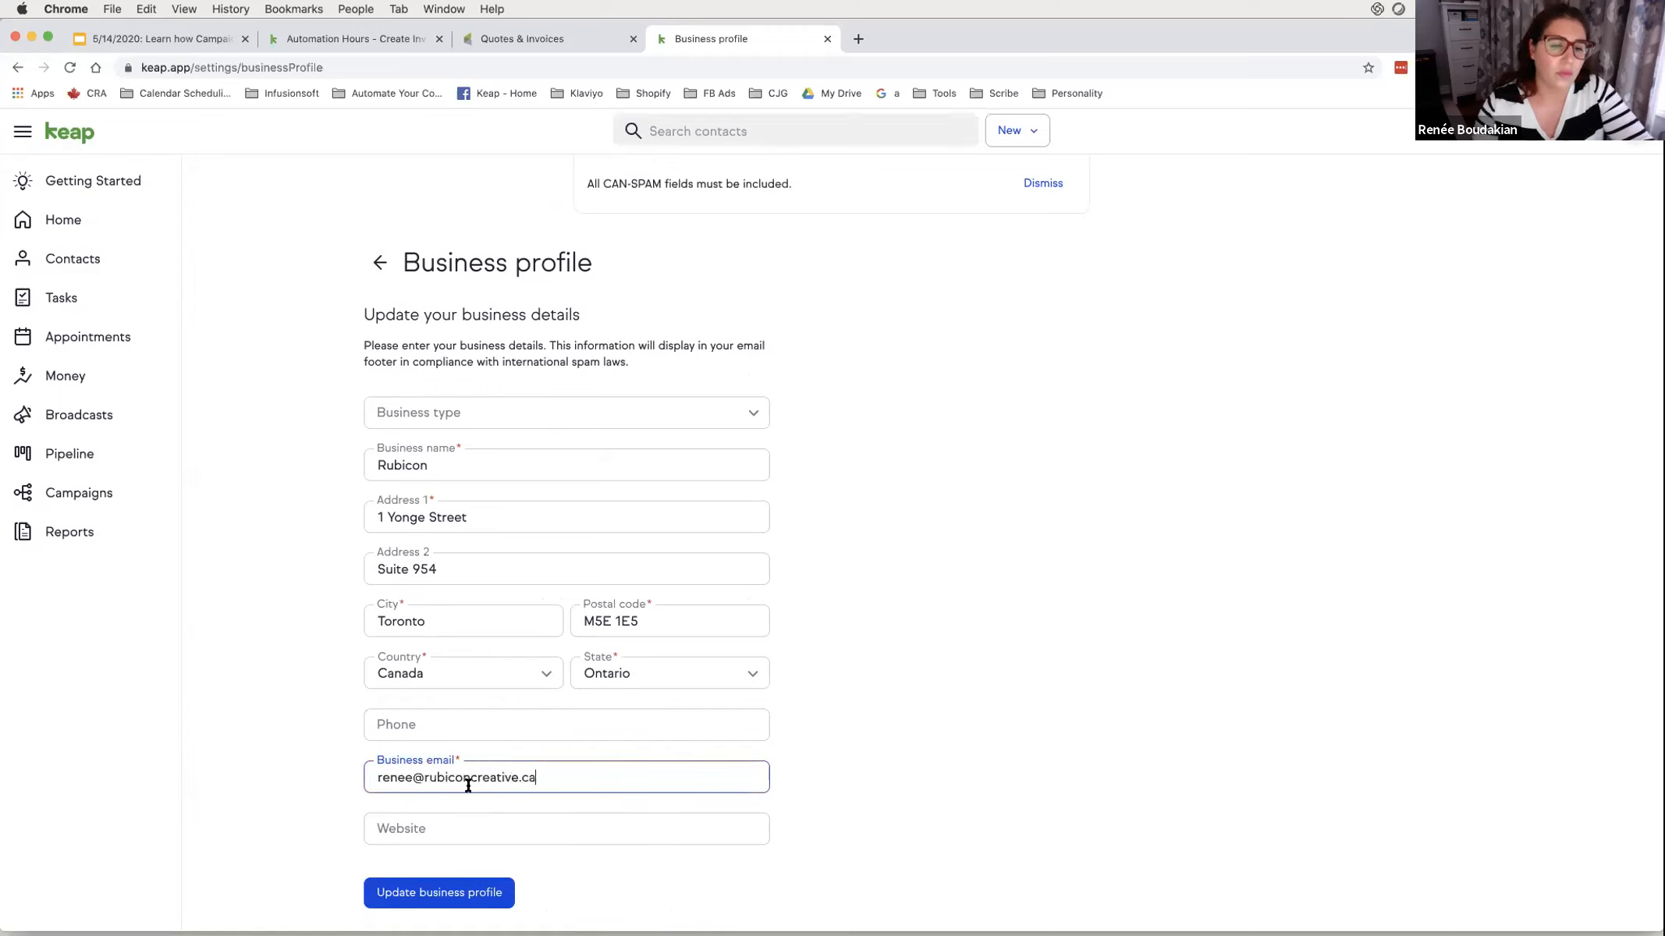
left_click(421, 903)
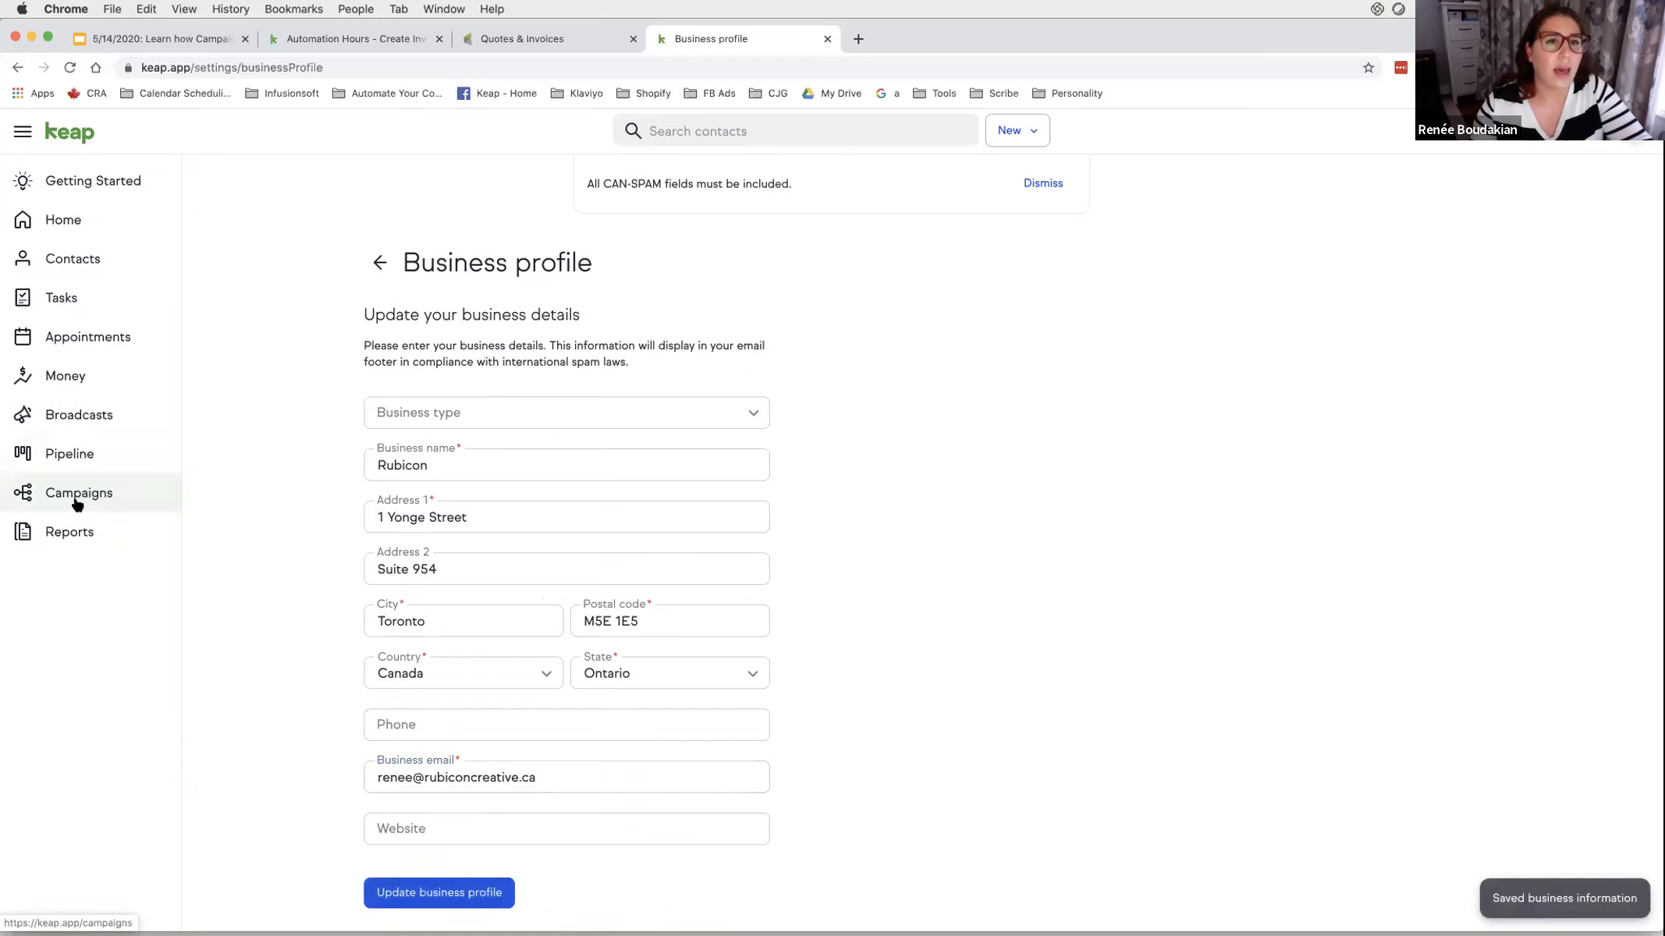
left_click(495, 35)
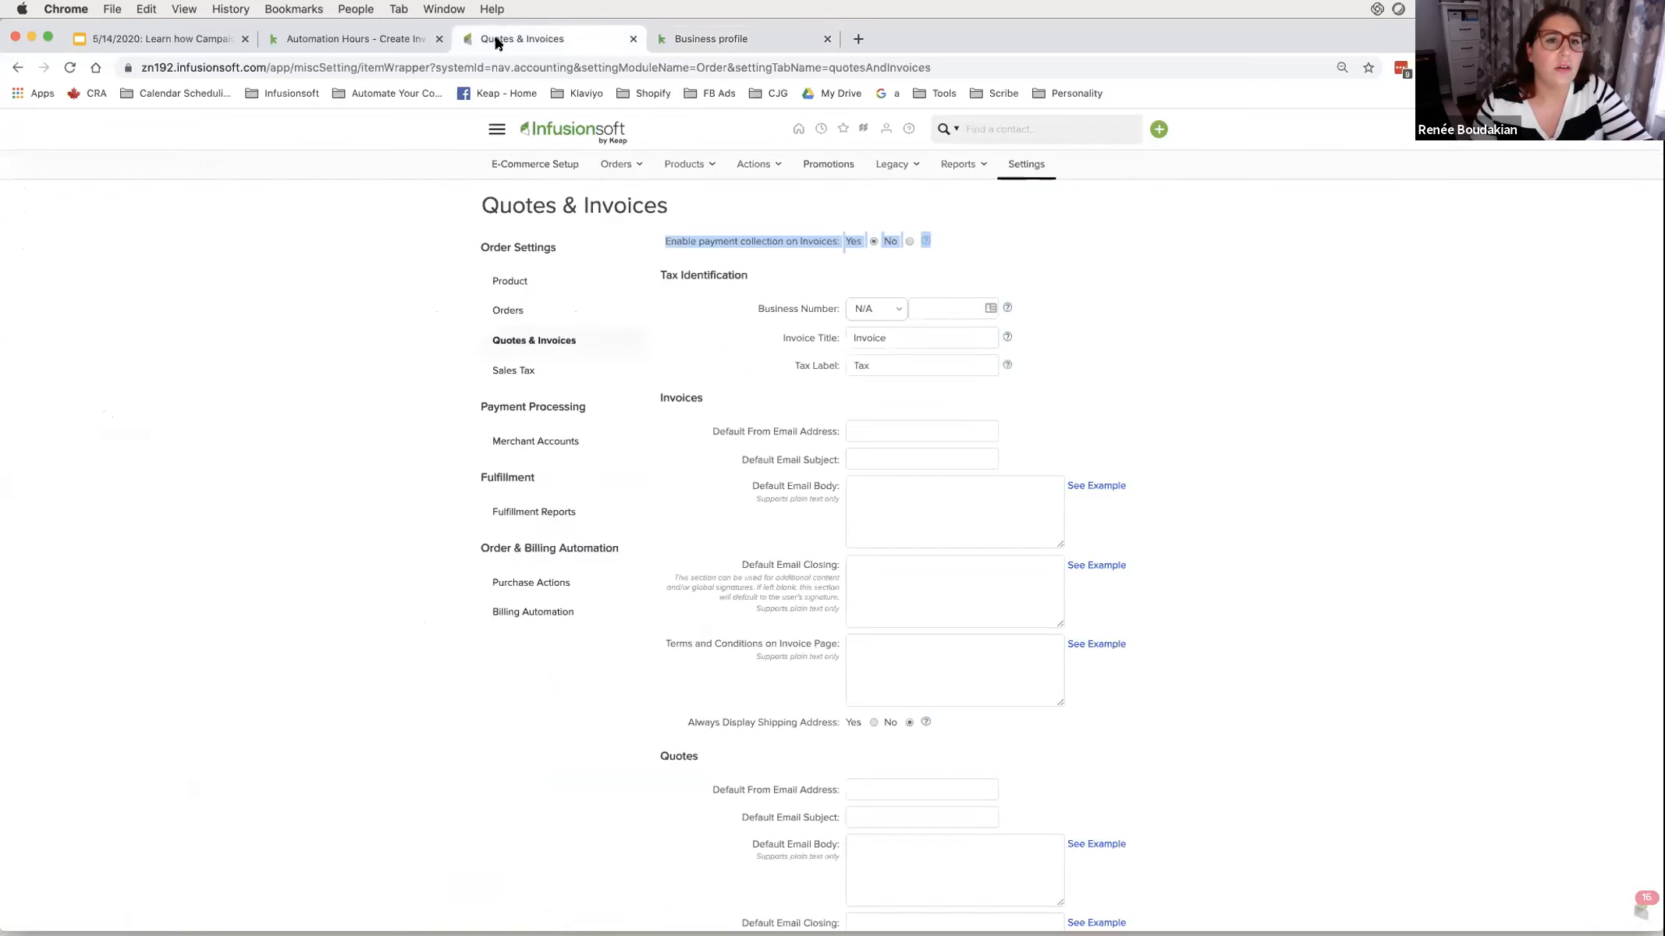
left_click(408, 41)
key("super+r")
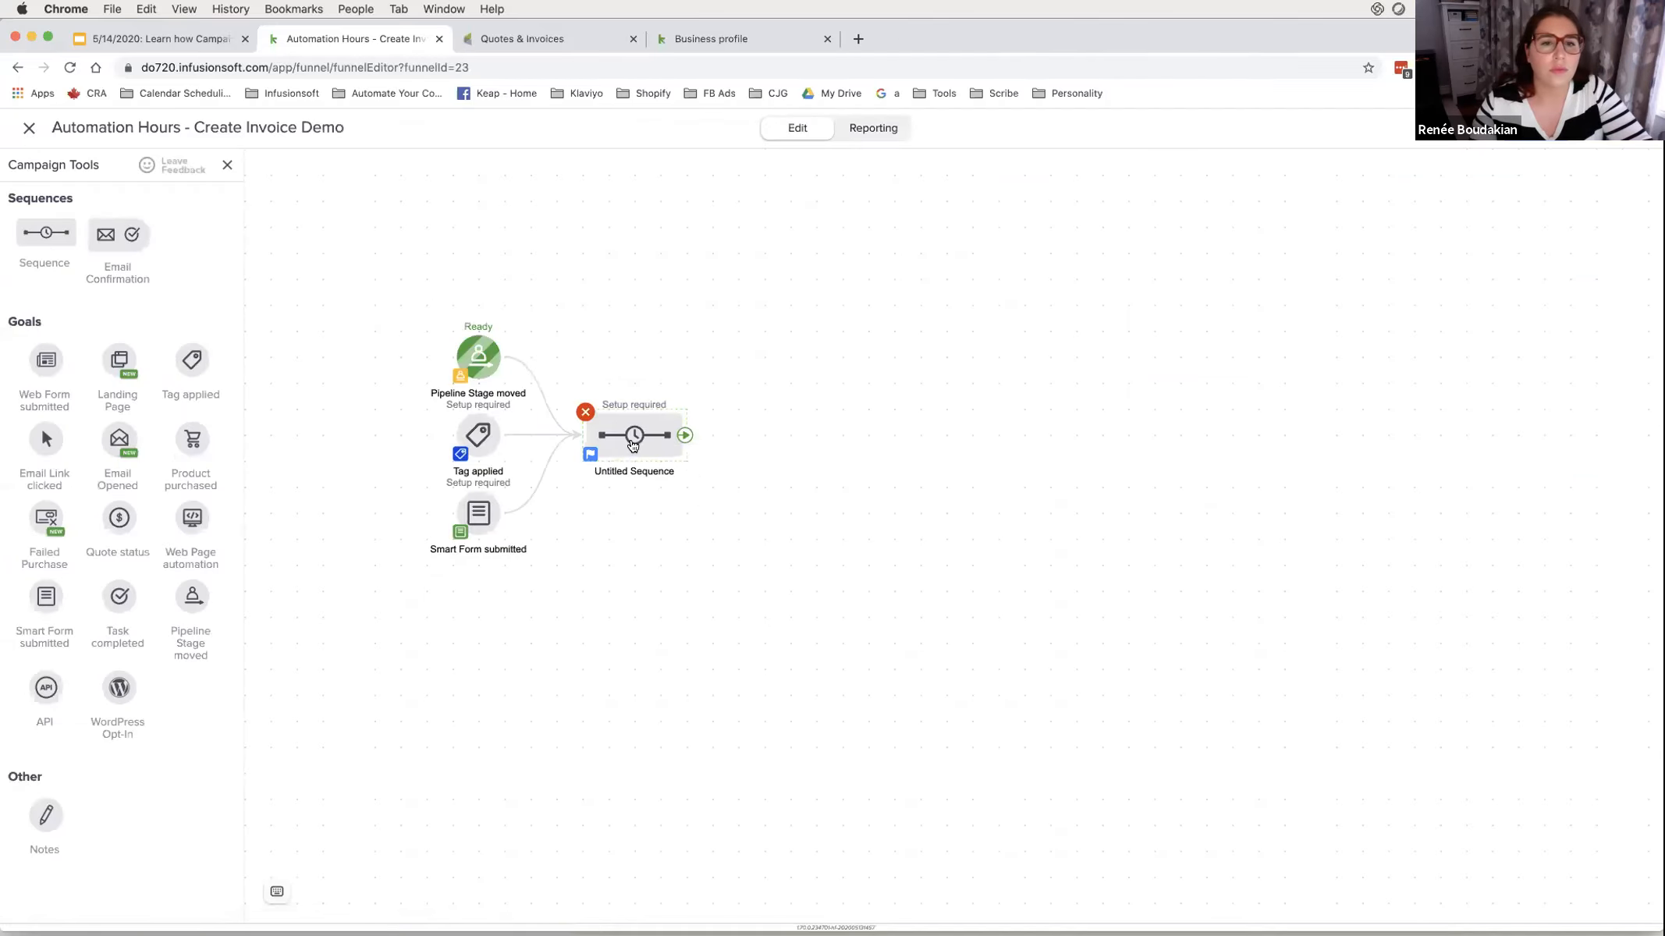
double_click(636, 434)
left_click(427, 244)
left_click(488, 265)
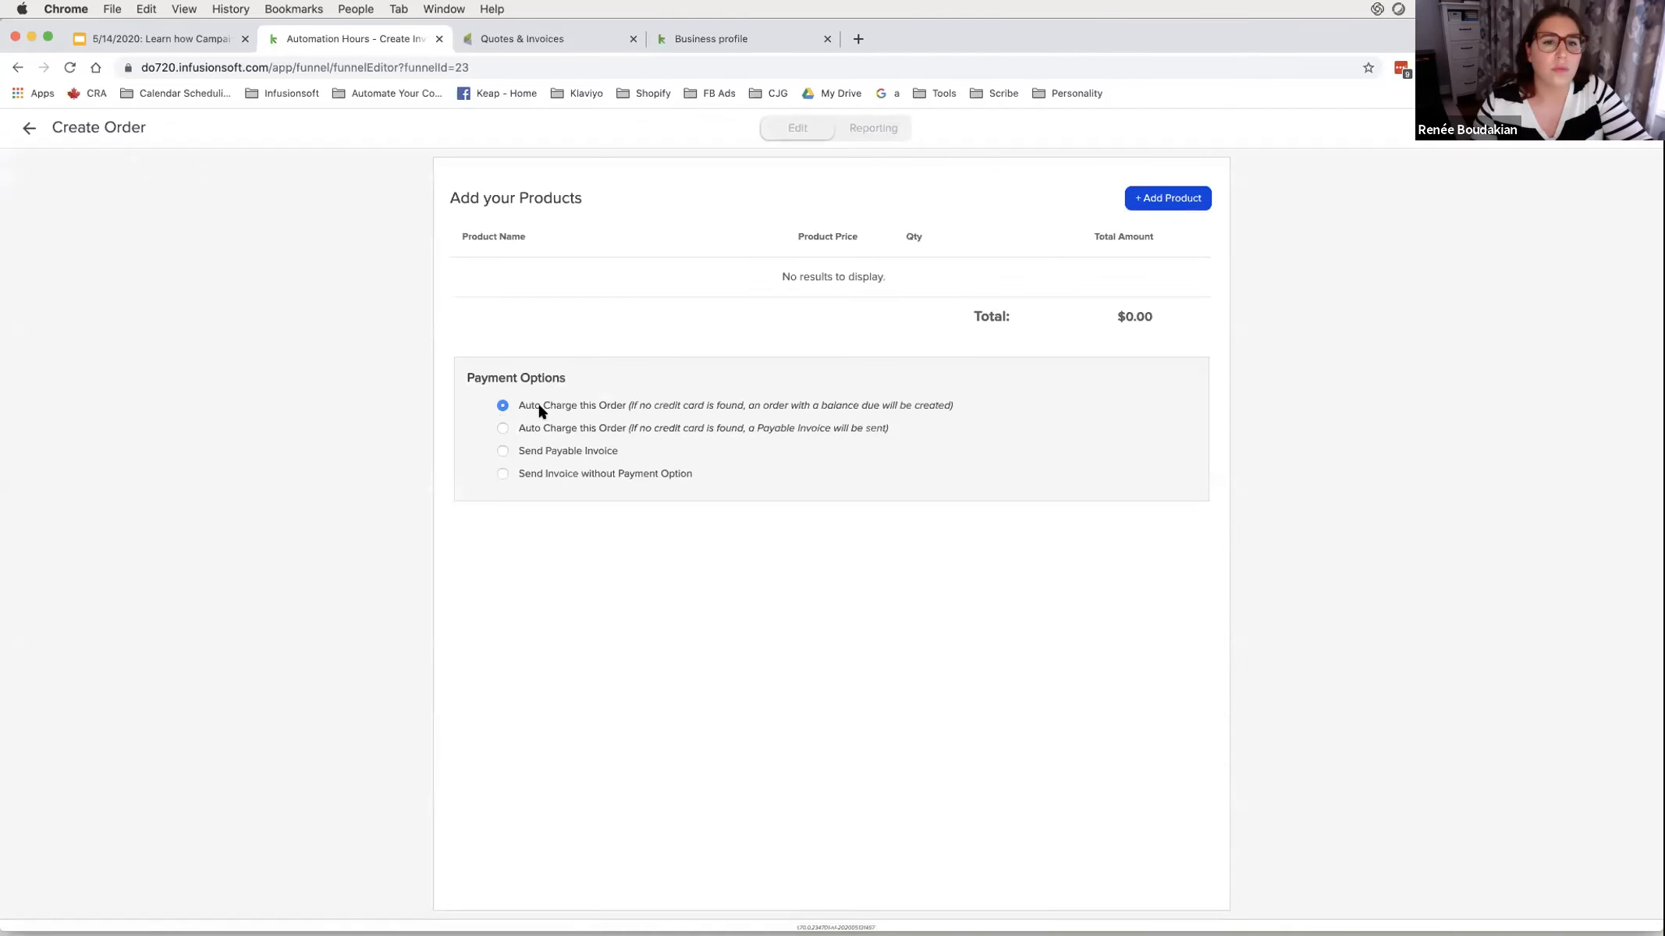
left_click(503, 473)
scroll(553, 500, "down", 3)
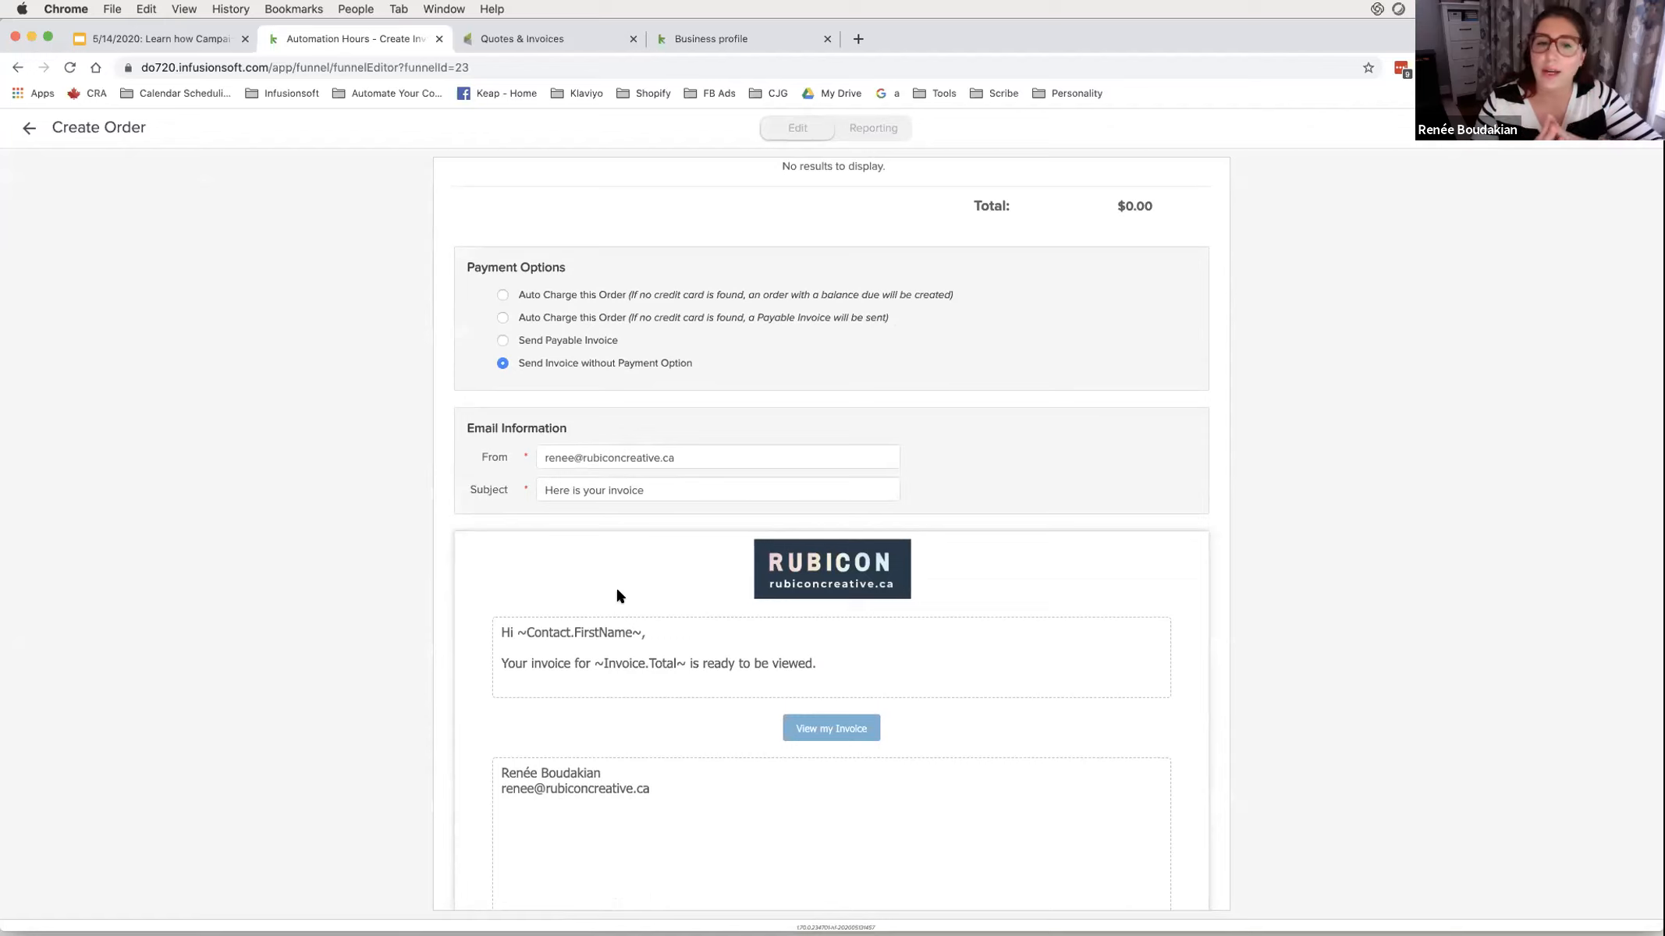
left_click_drag(527, 632, 683, 676)
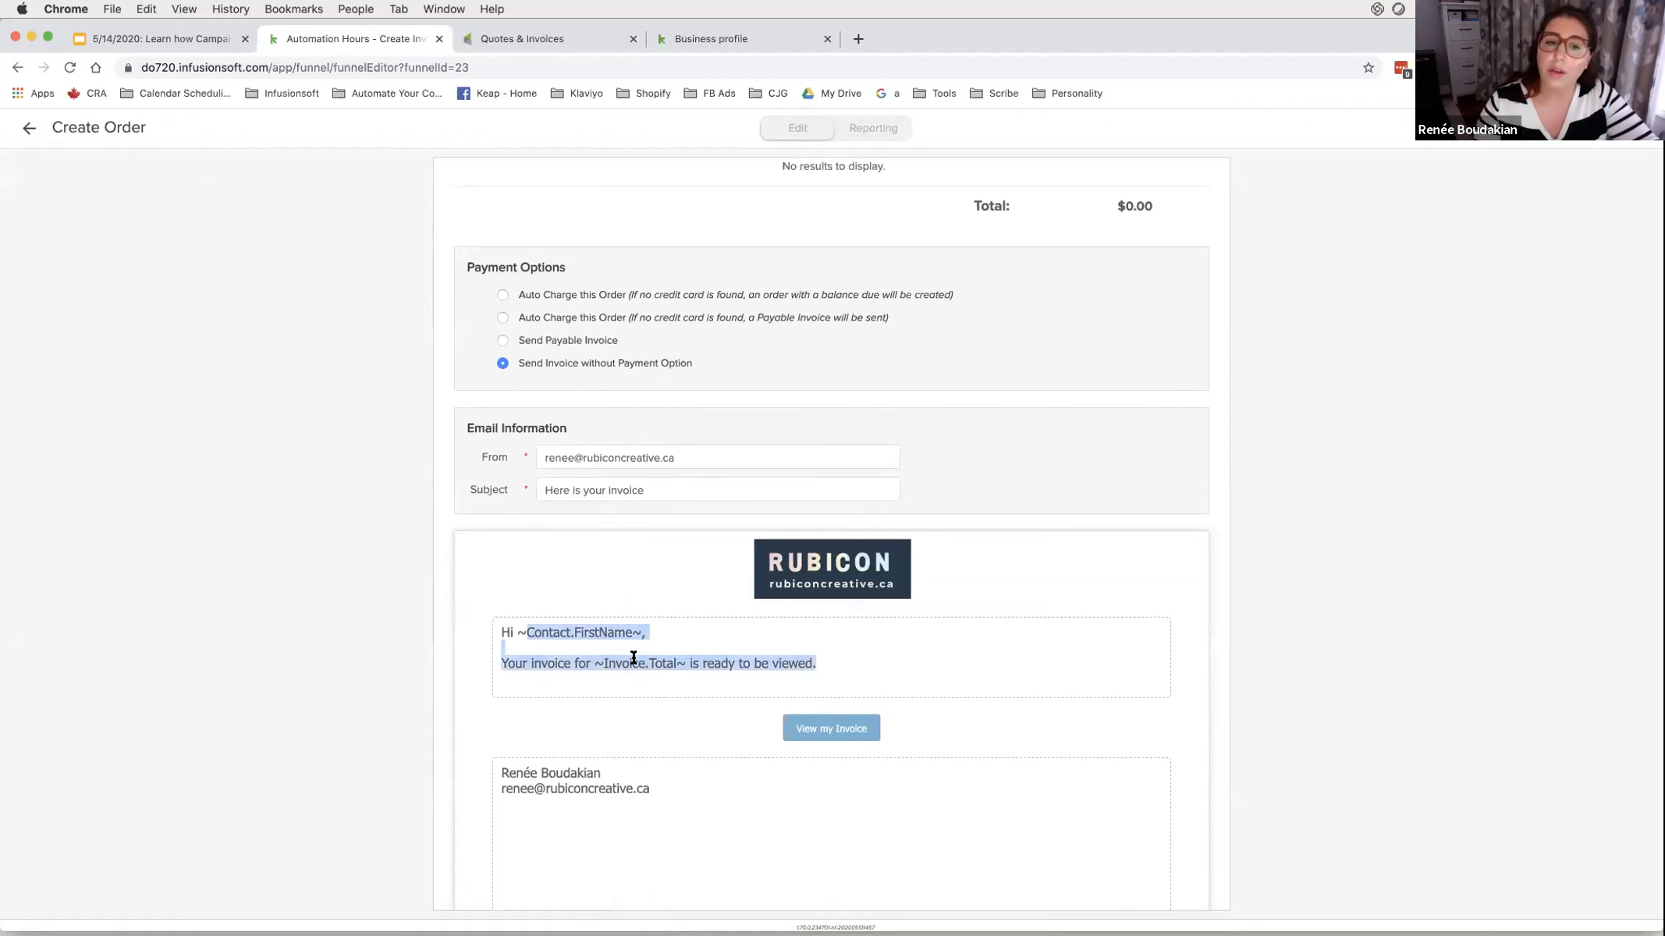
left_click_drag(649, 633, 683, 654)
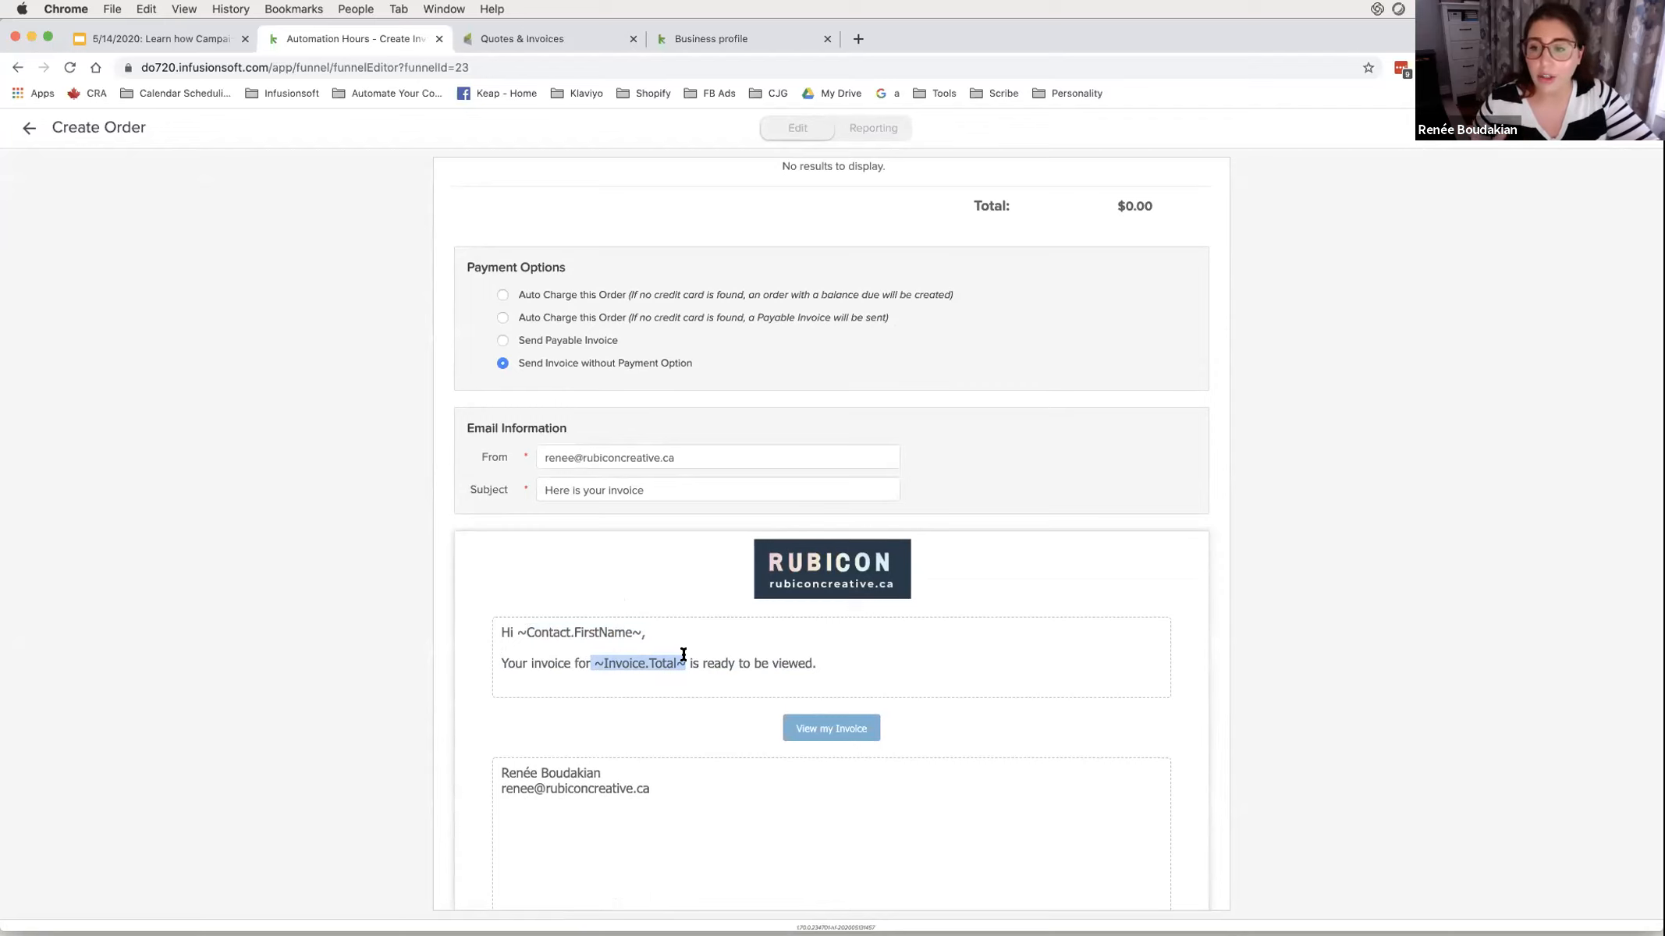
left_click(509, 663)
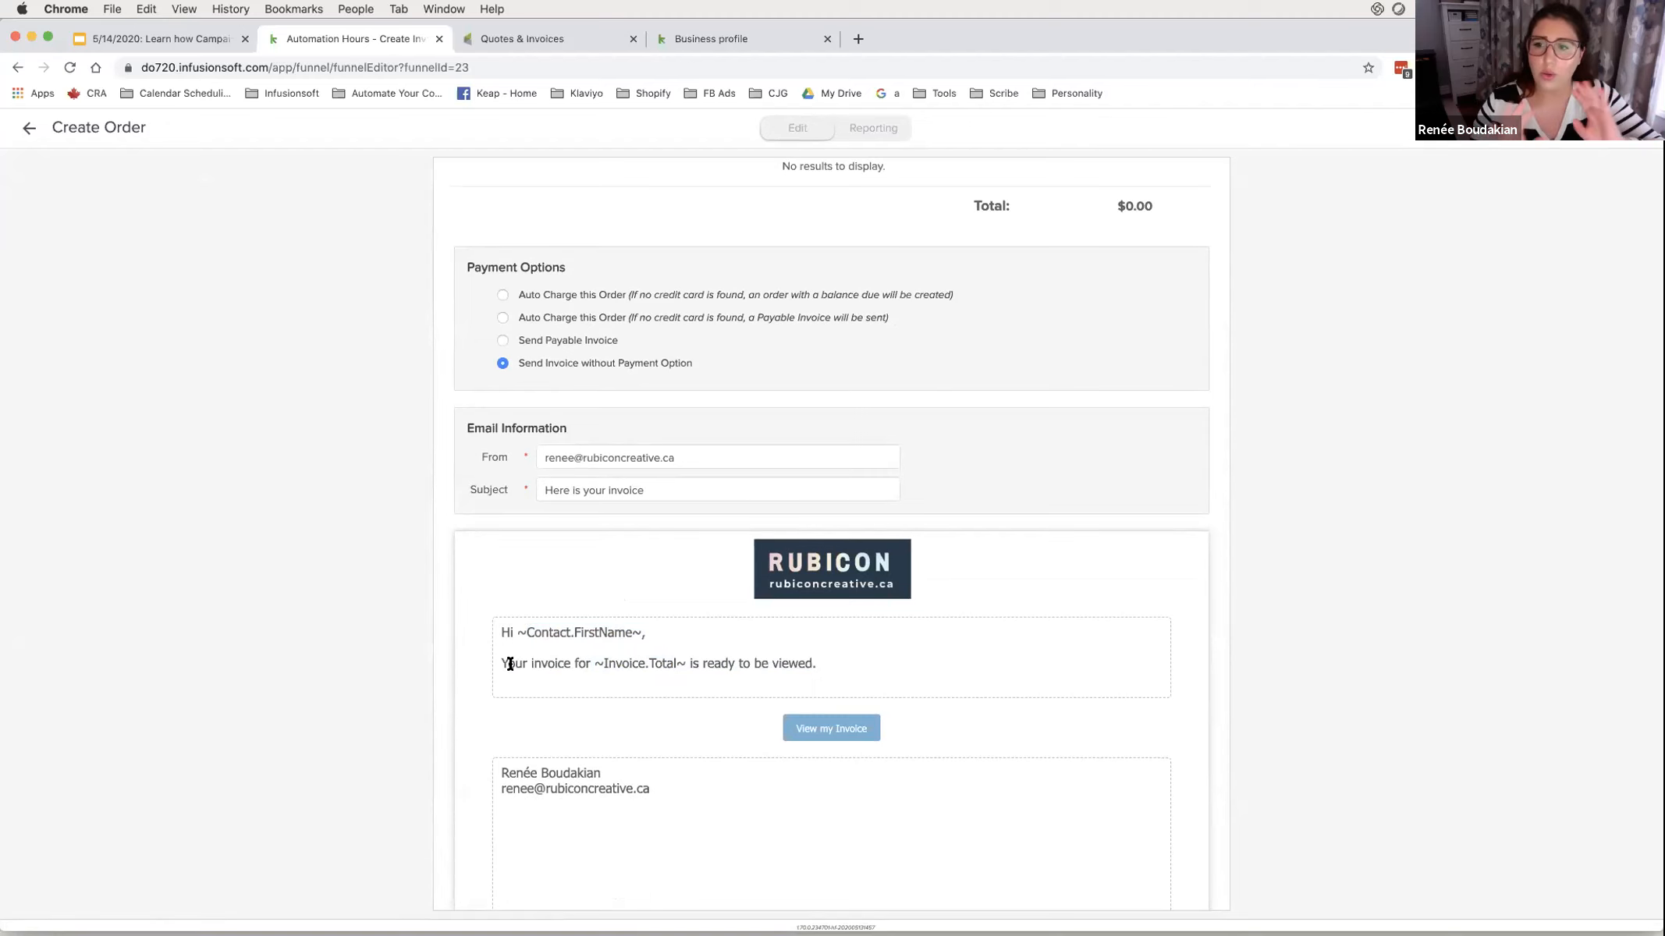
scroll(509, 663, "down", 1)
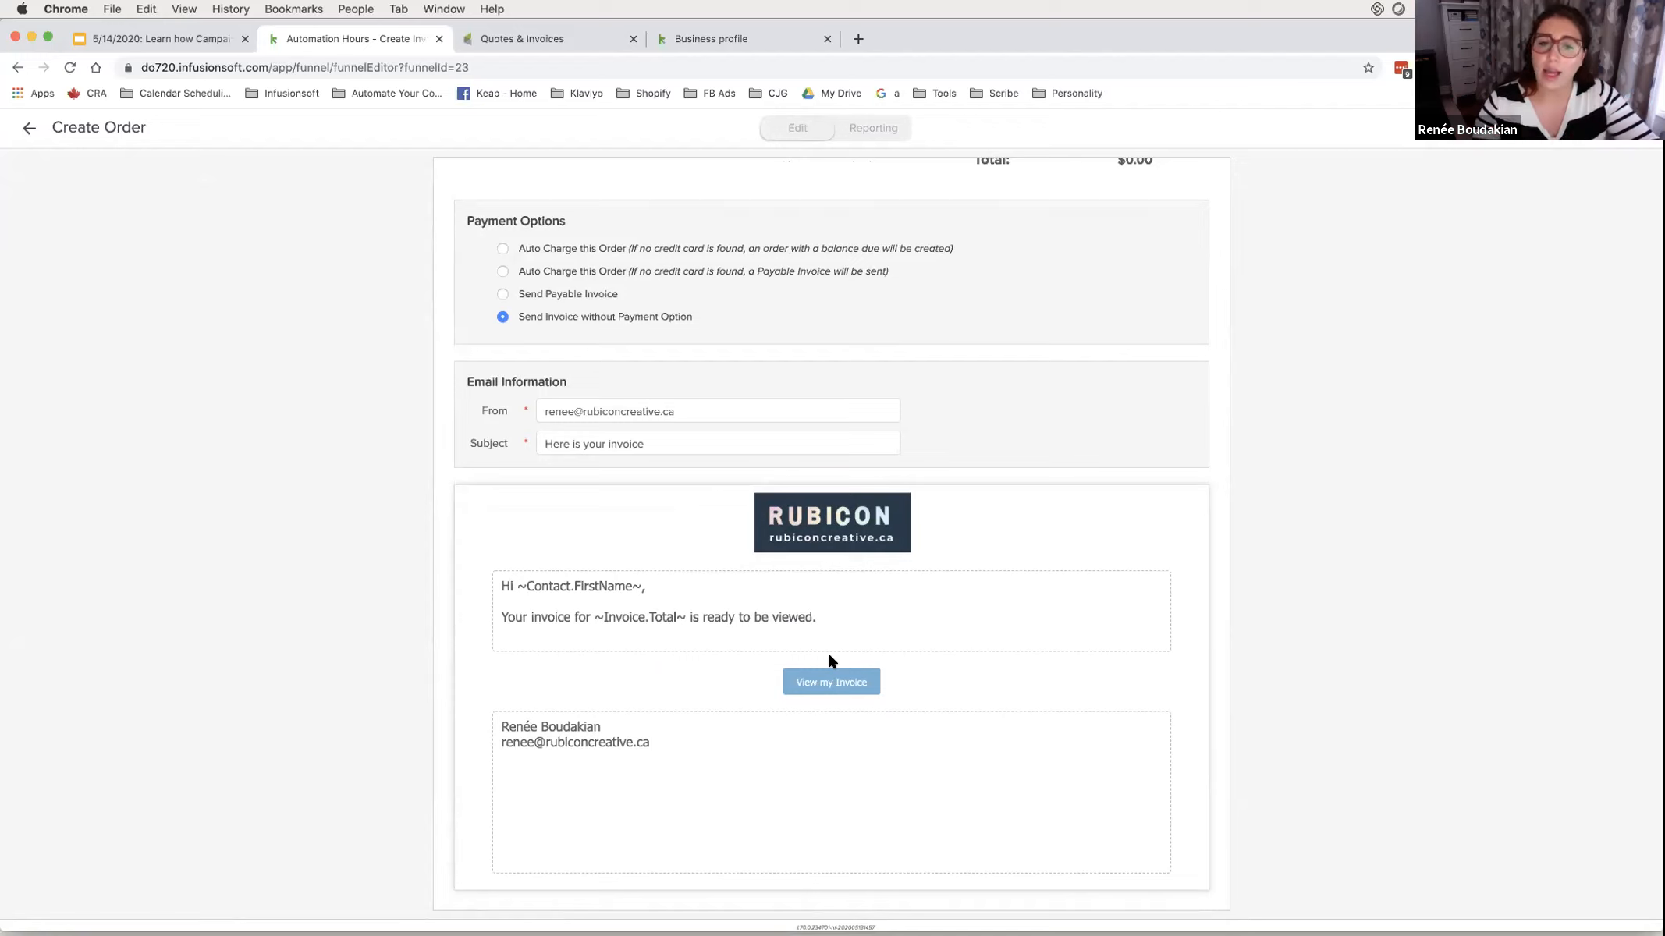
- Replace the invoice email greeting 'Hi' with 'Hello' and return to the sequence canvas
double_click(507, 585)
key("BackSpace")
type("Hello")
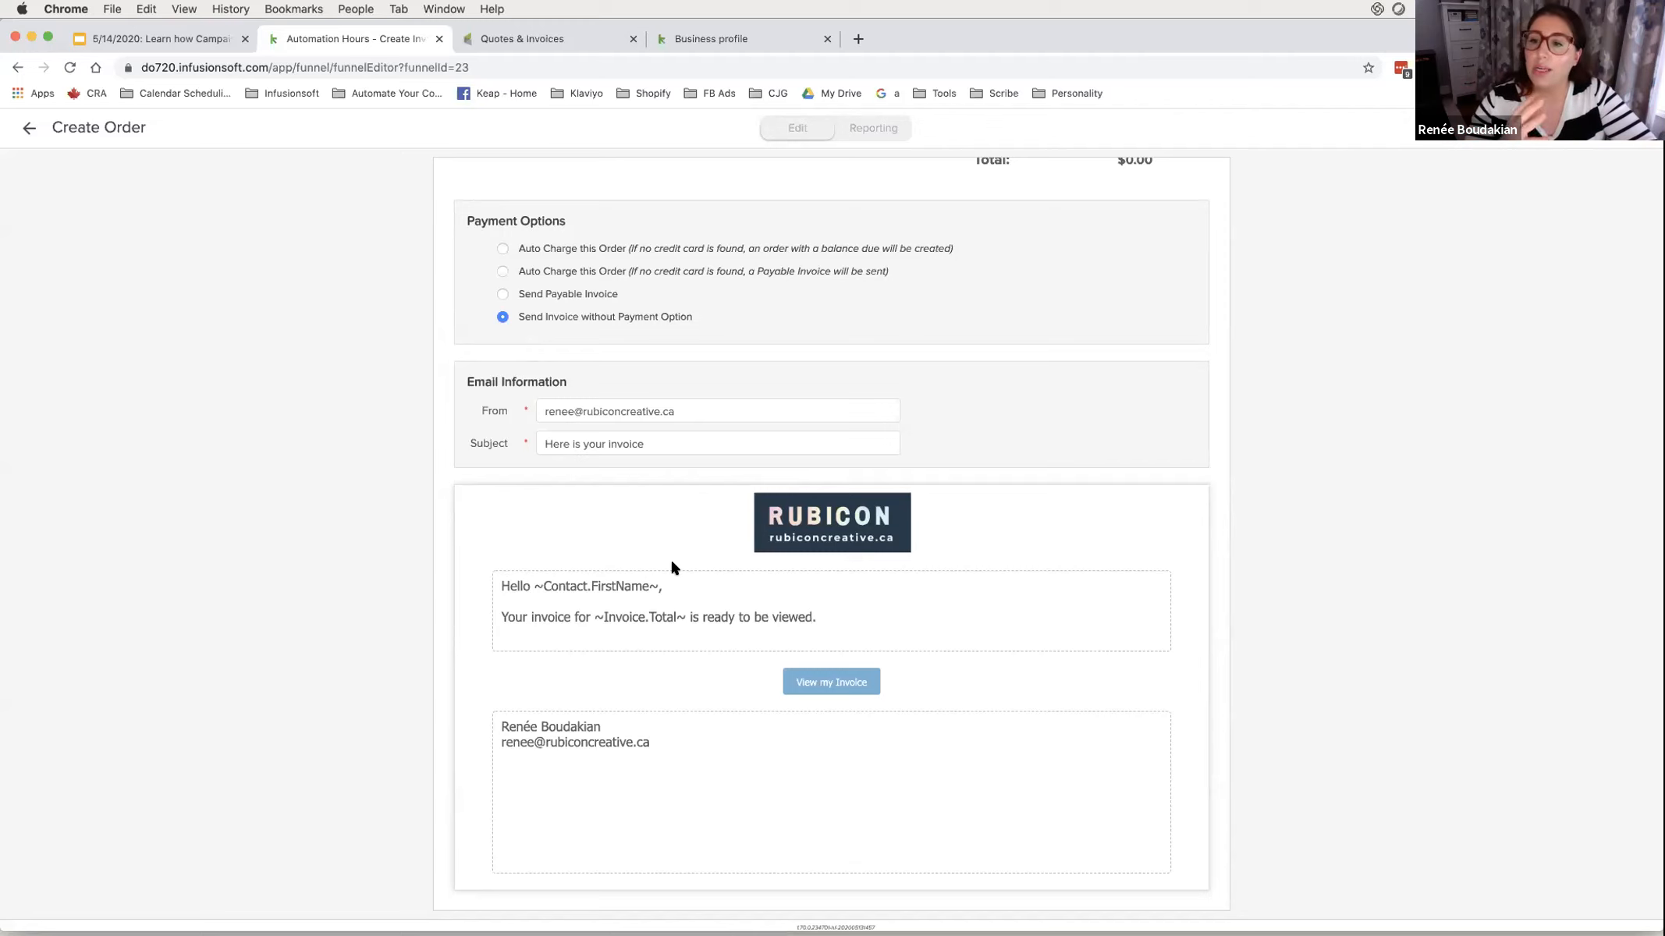
left_click(29, 127)
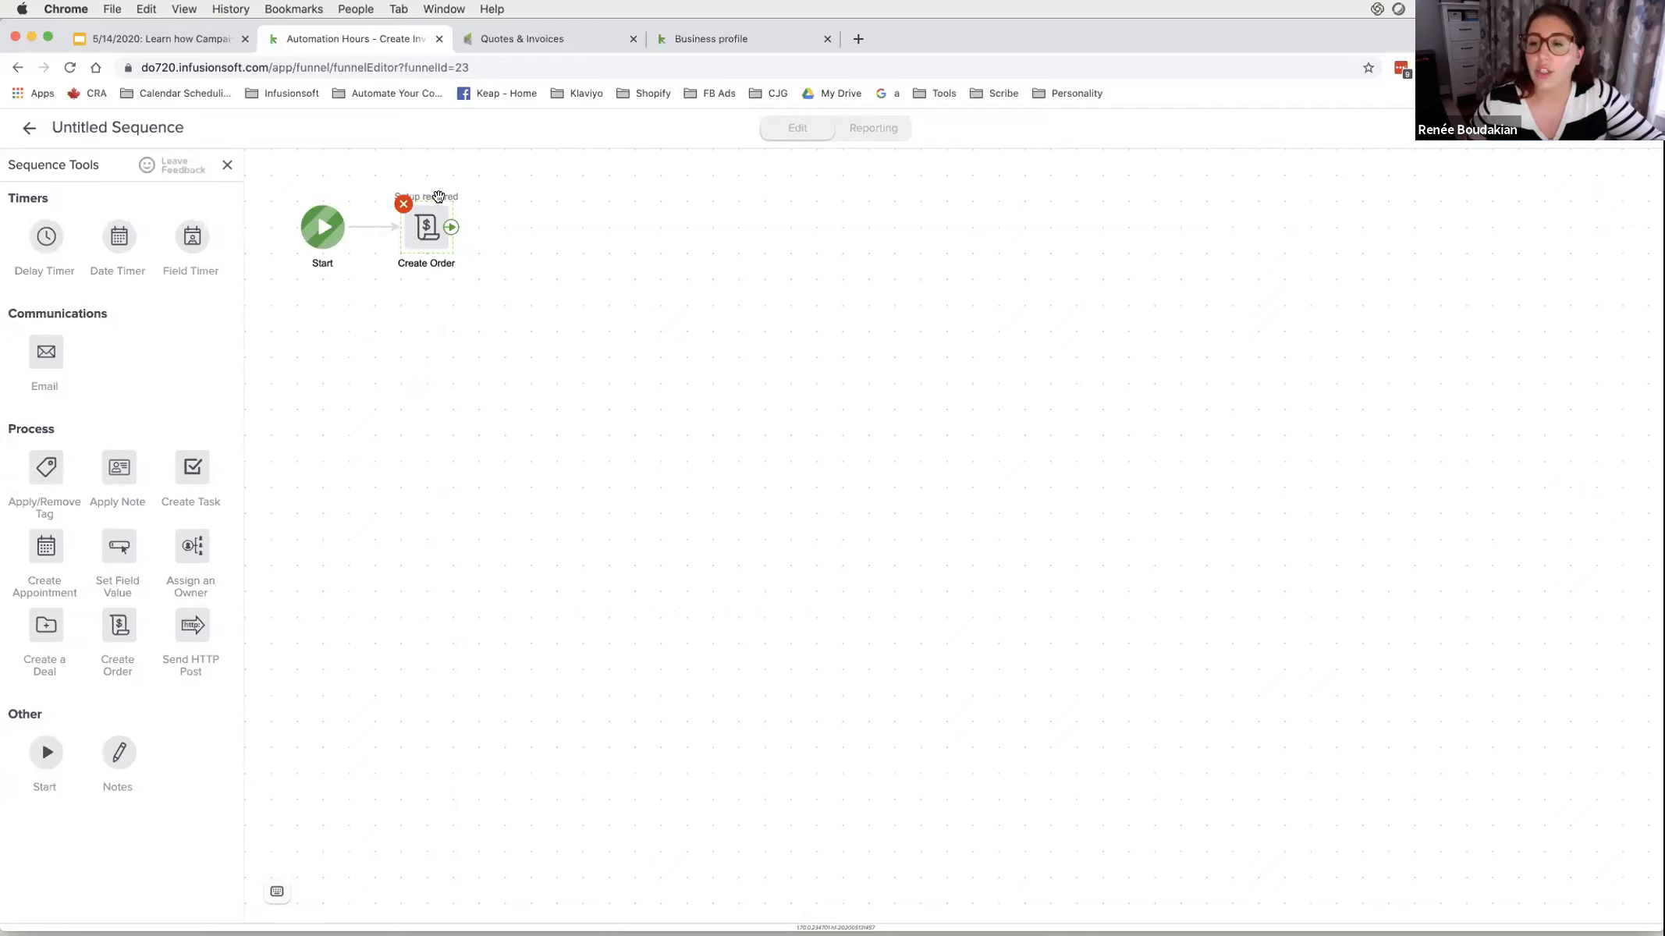
- Reopen the Create Order step and highlight the Auto Charge option descriptions
double_click(425, 243)
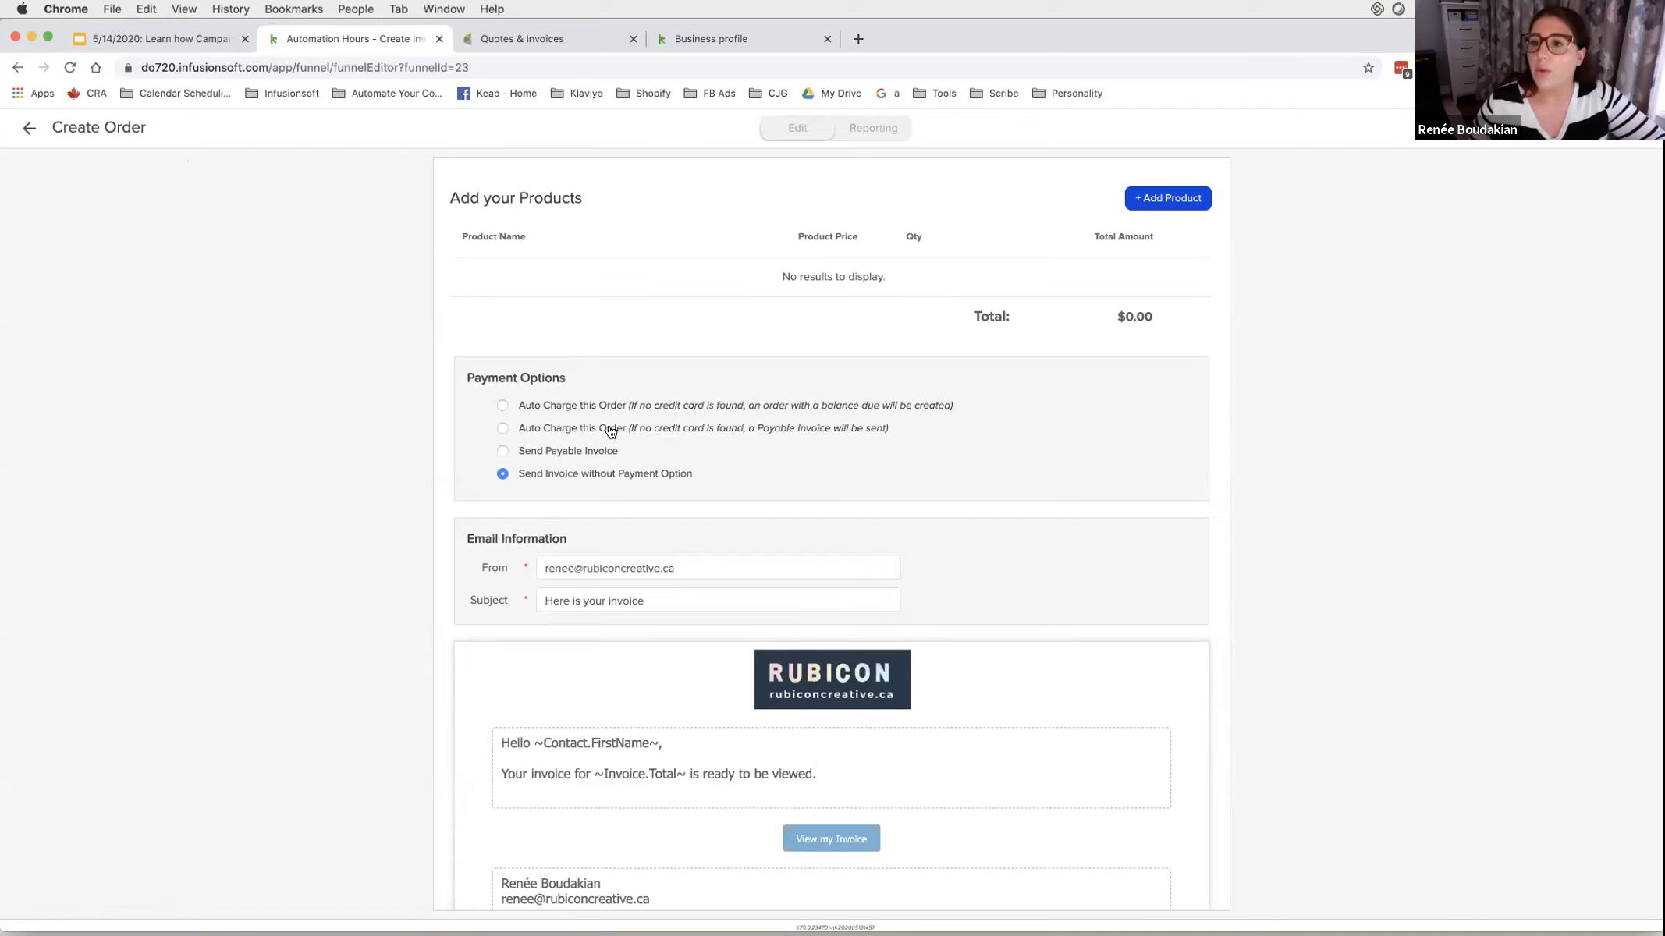
left_click_drag(513, 405, 1001, 402)
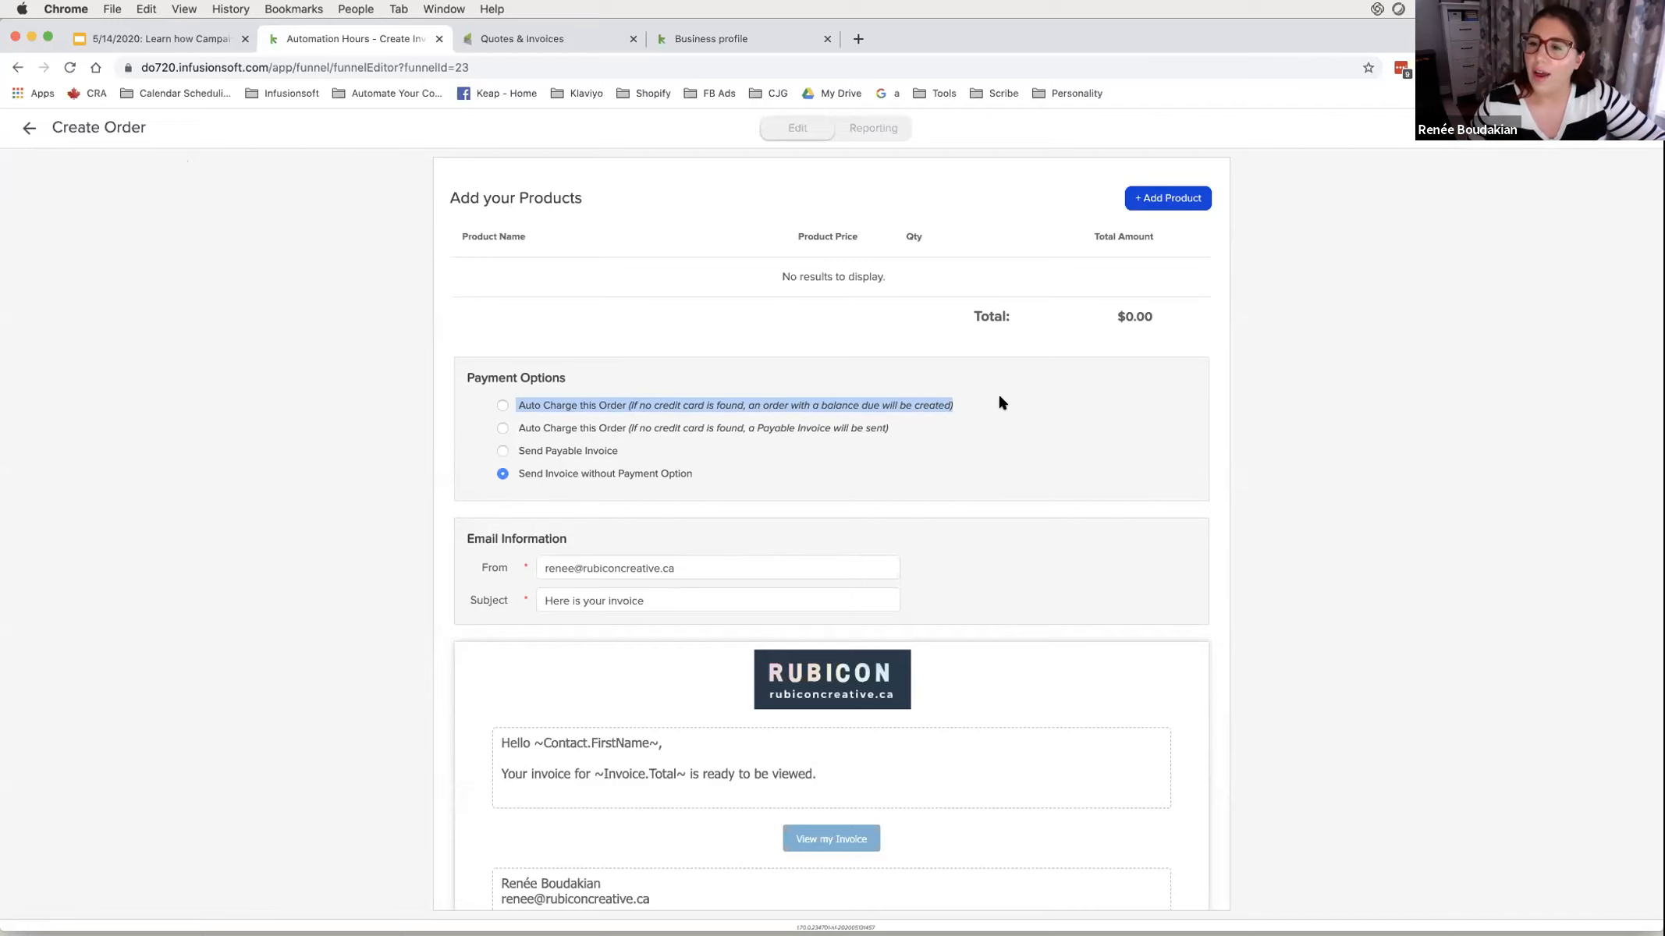
left_click_drag(991, 402, 661, 406)
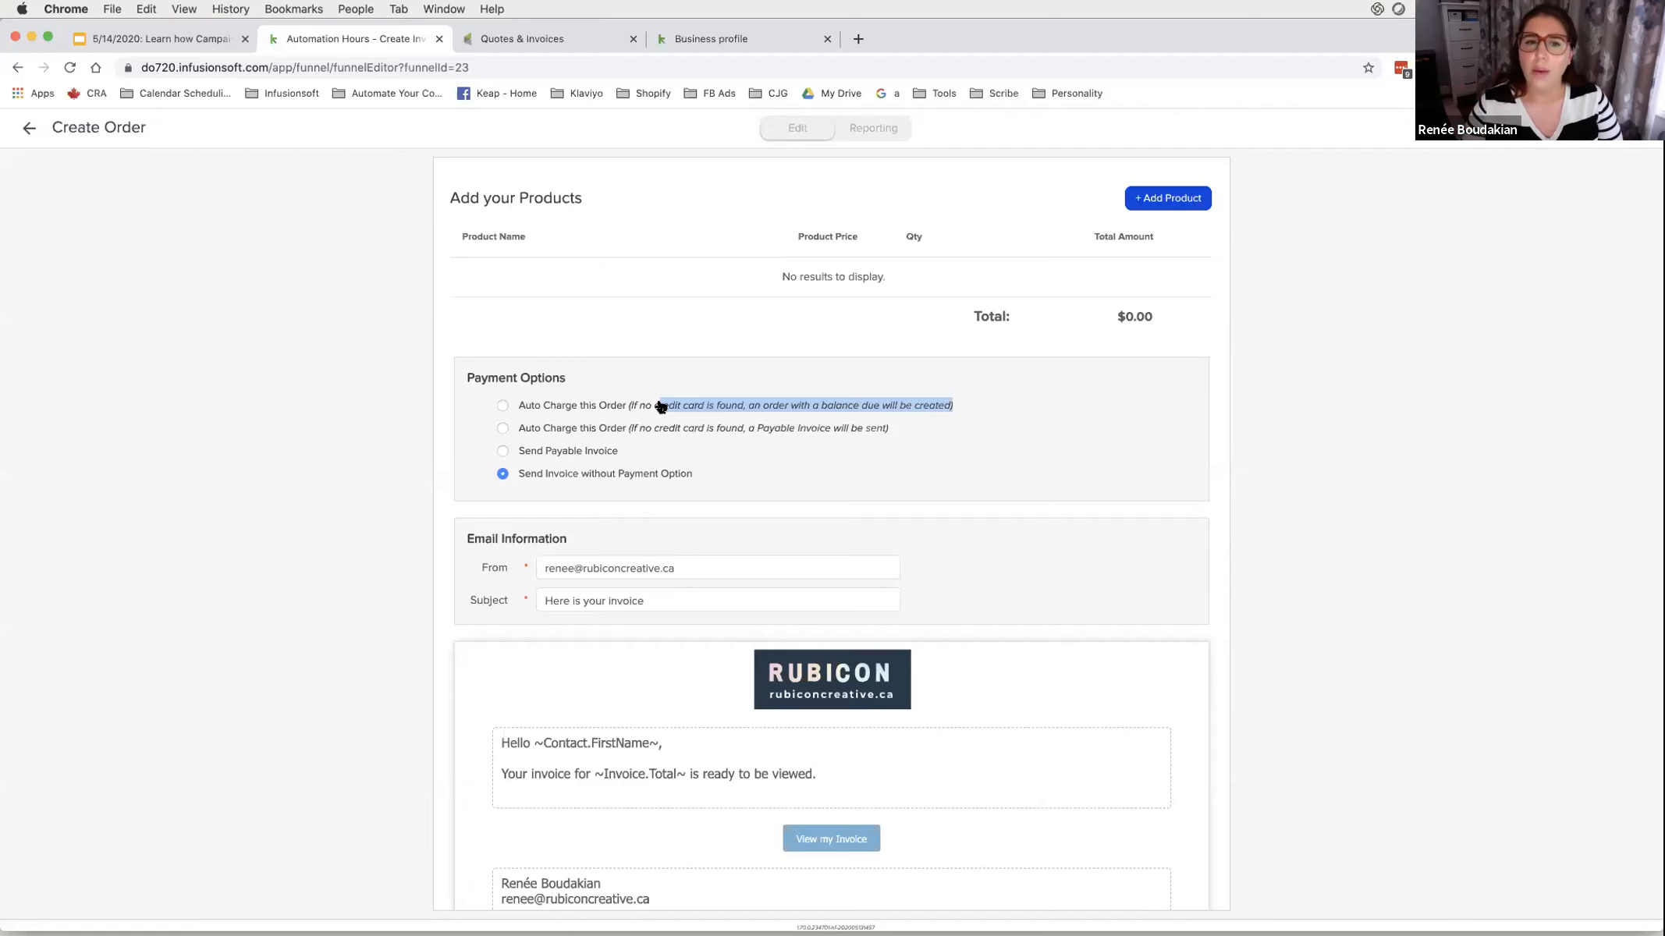
- Try each Payment Options choice in turn, finishing on Send Payable Invoice
left_click(570, 453)
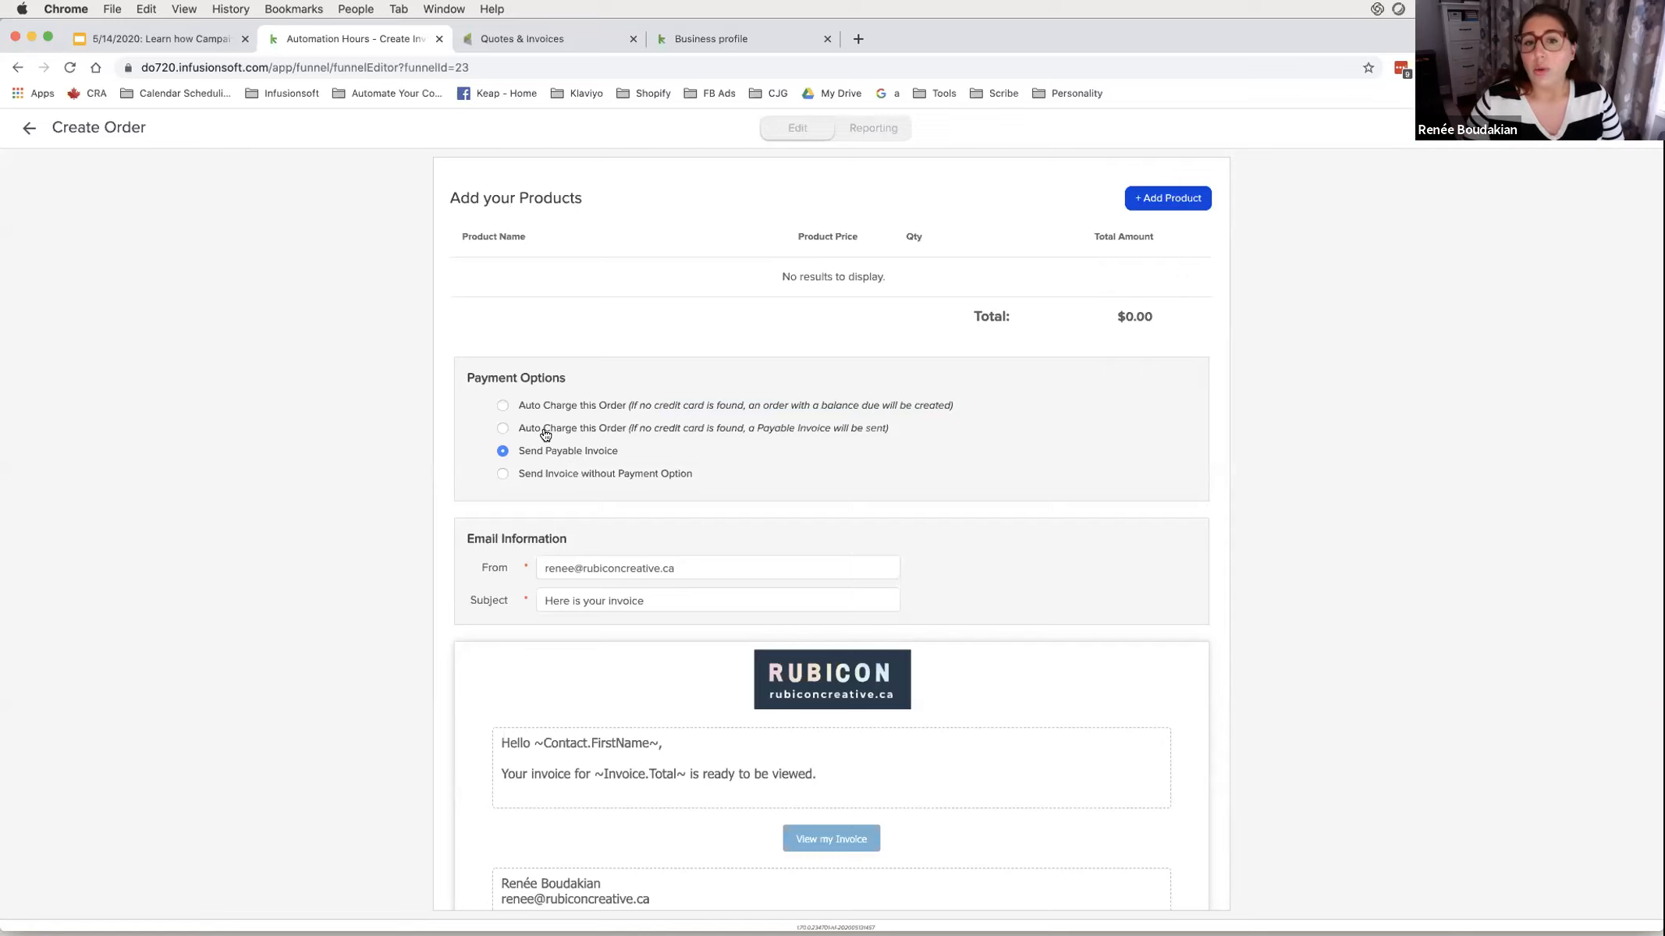
left_click(544, 433)
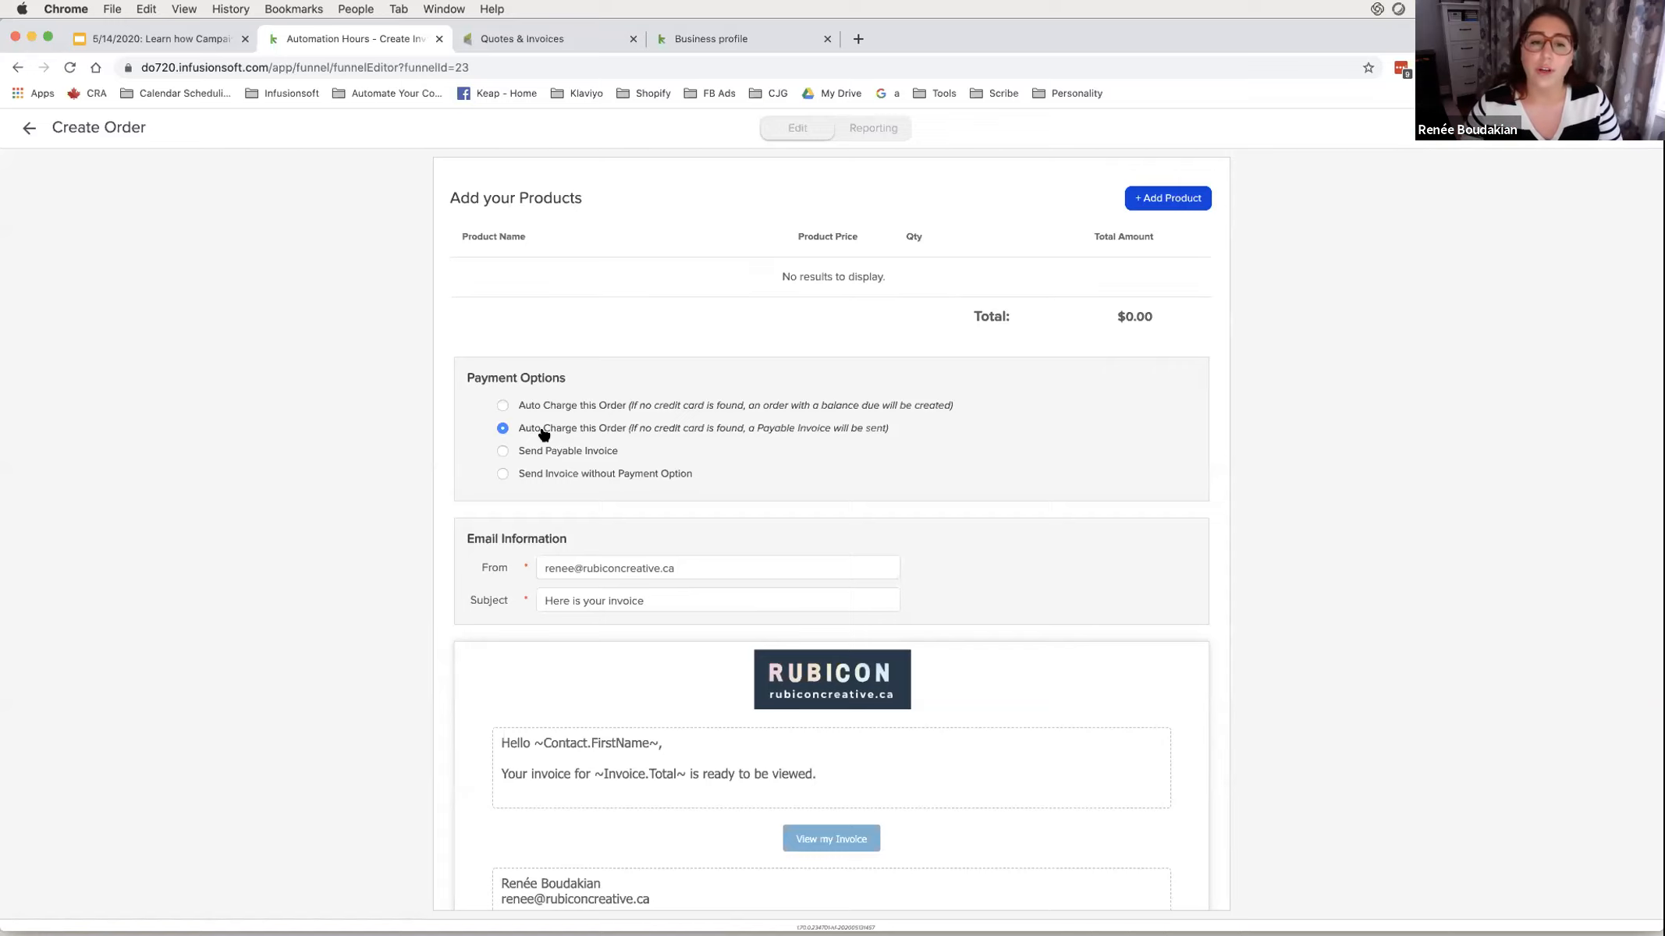
left_click(537, 482)
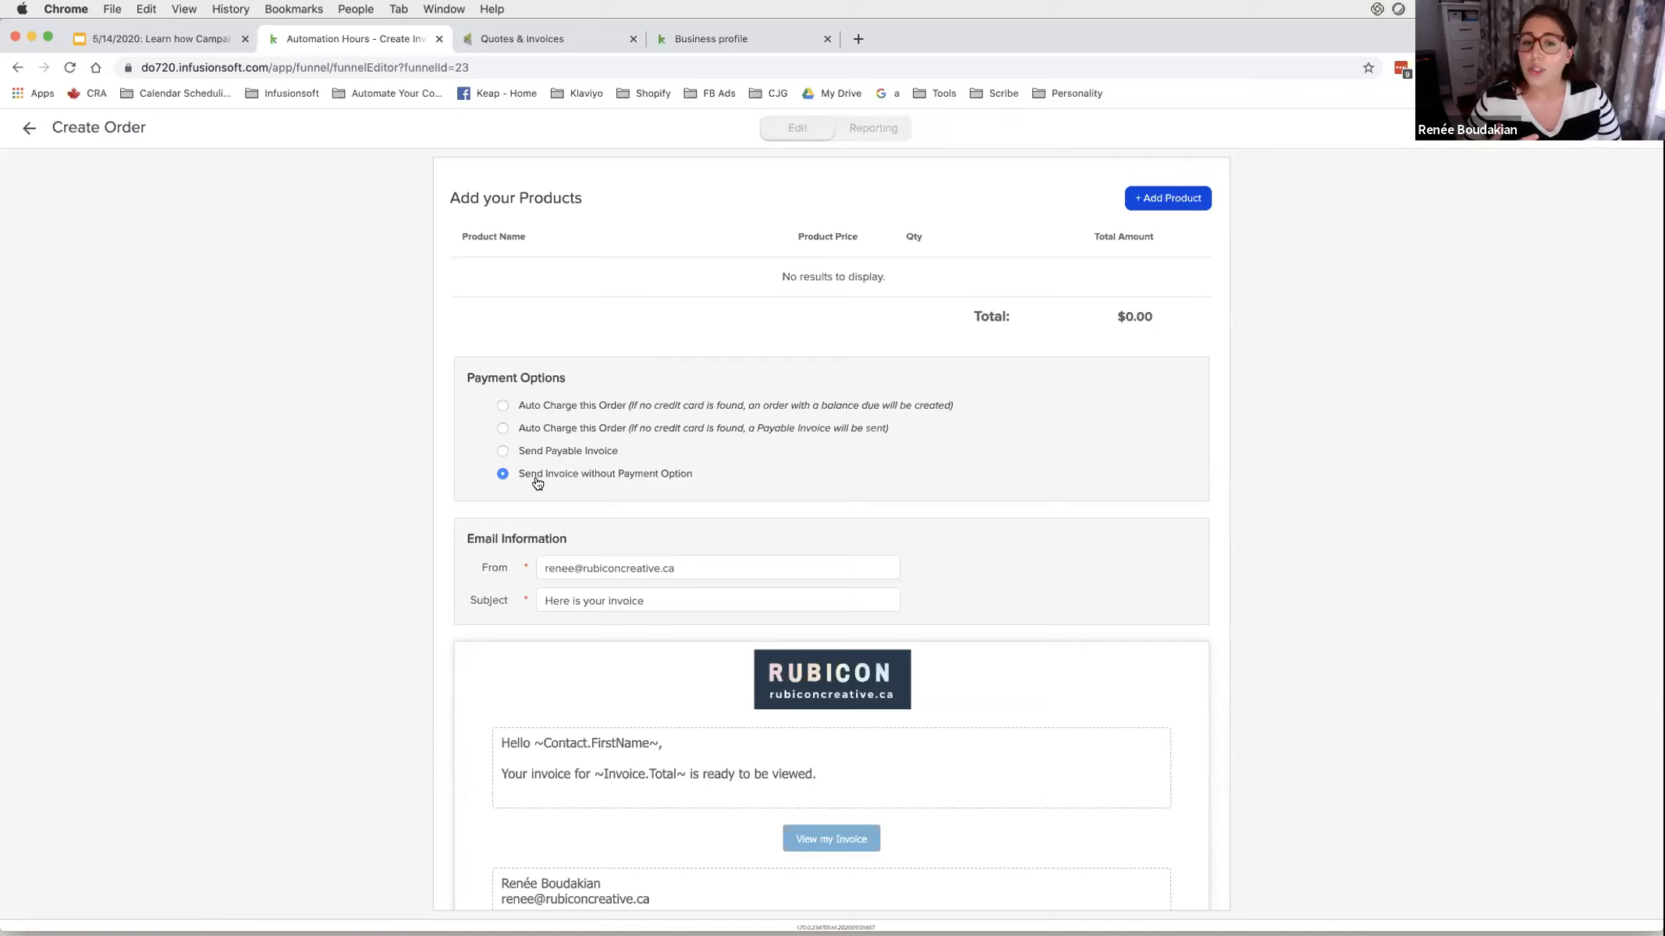
scroll(538, 480, "down", 3)
left_click_drag(471, 392, 605, 443)
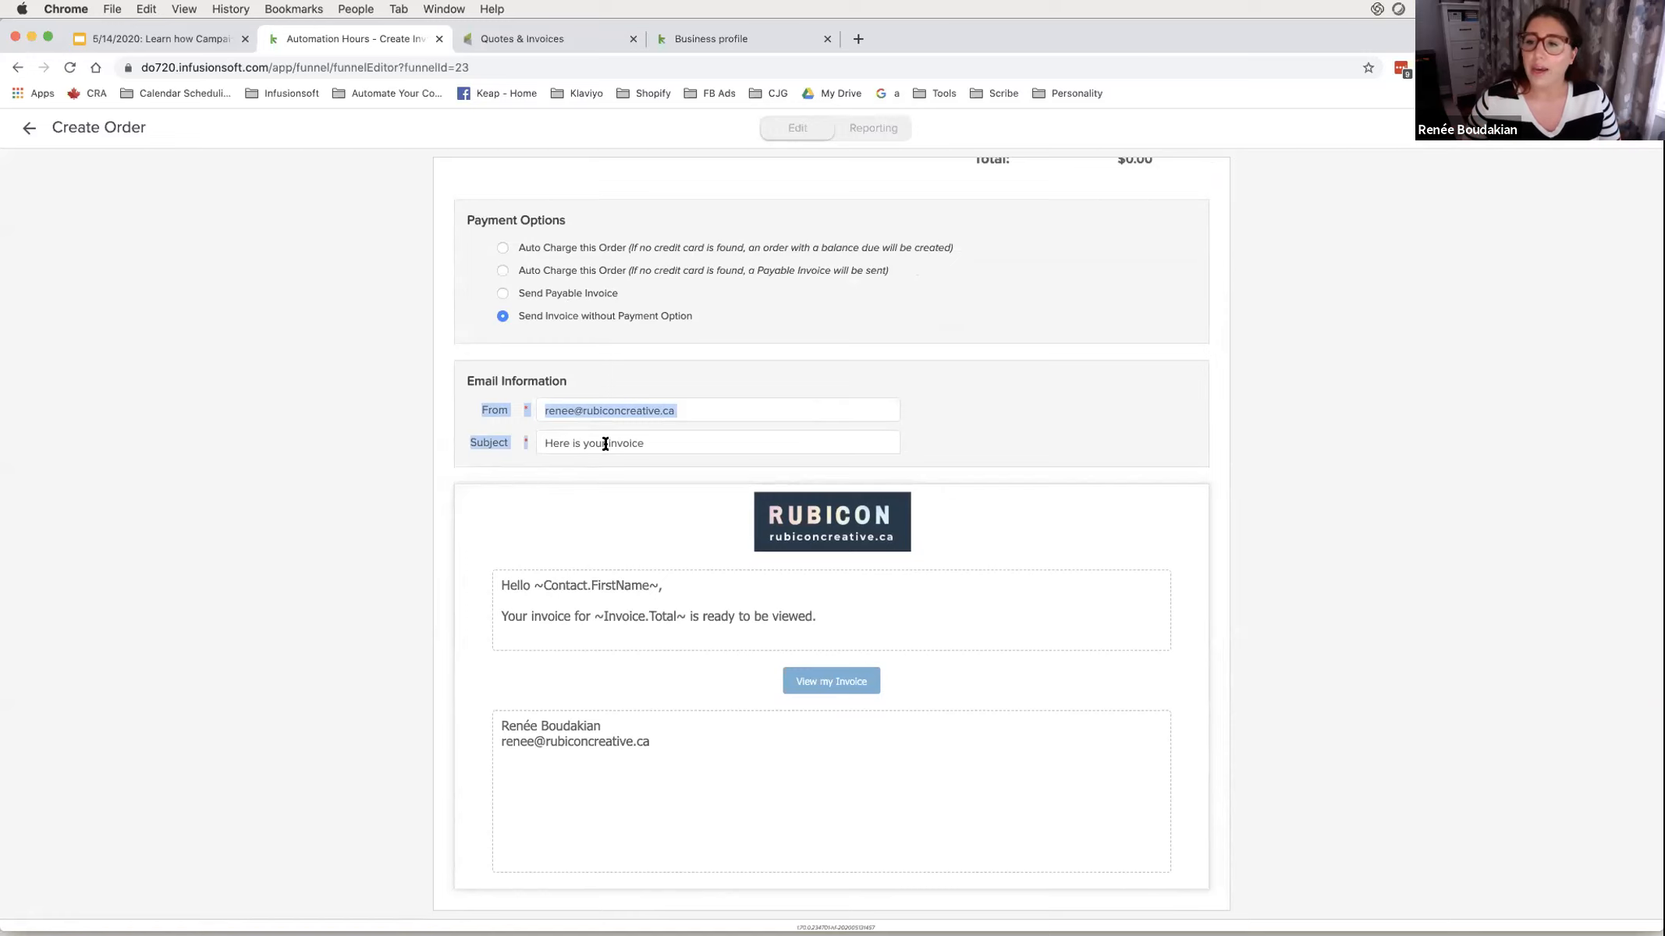
left_click(503, 247)
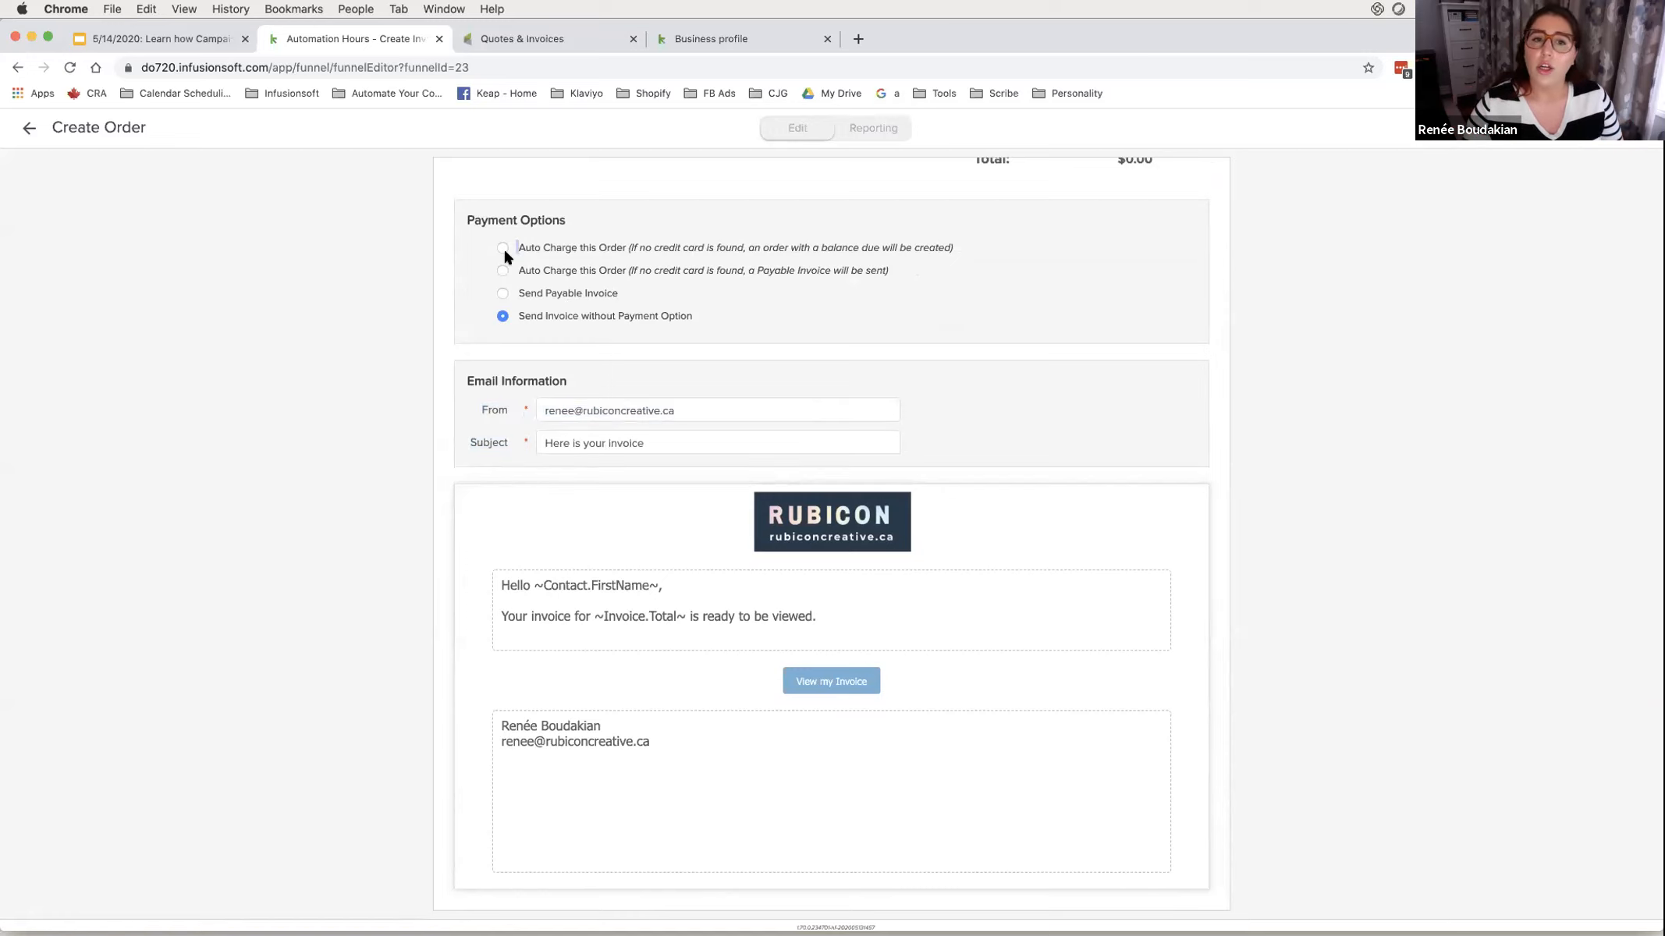
left_click(503, 247)
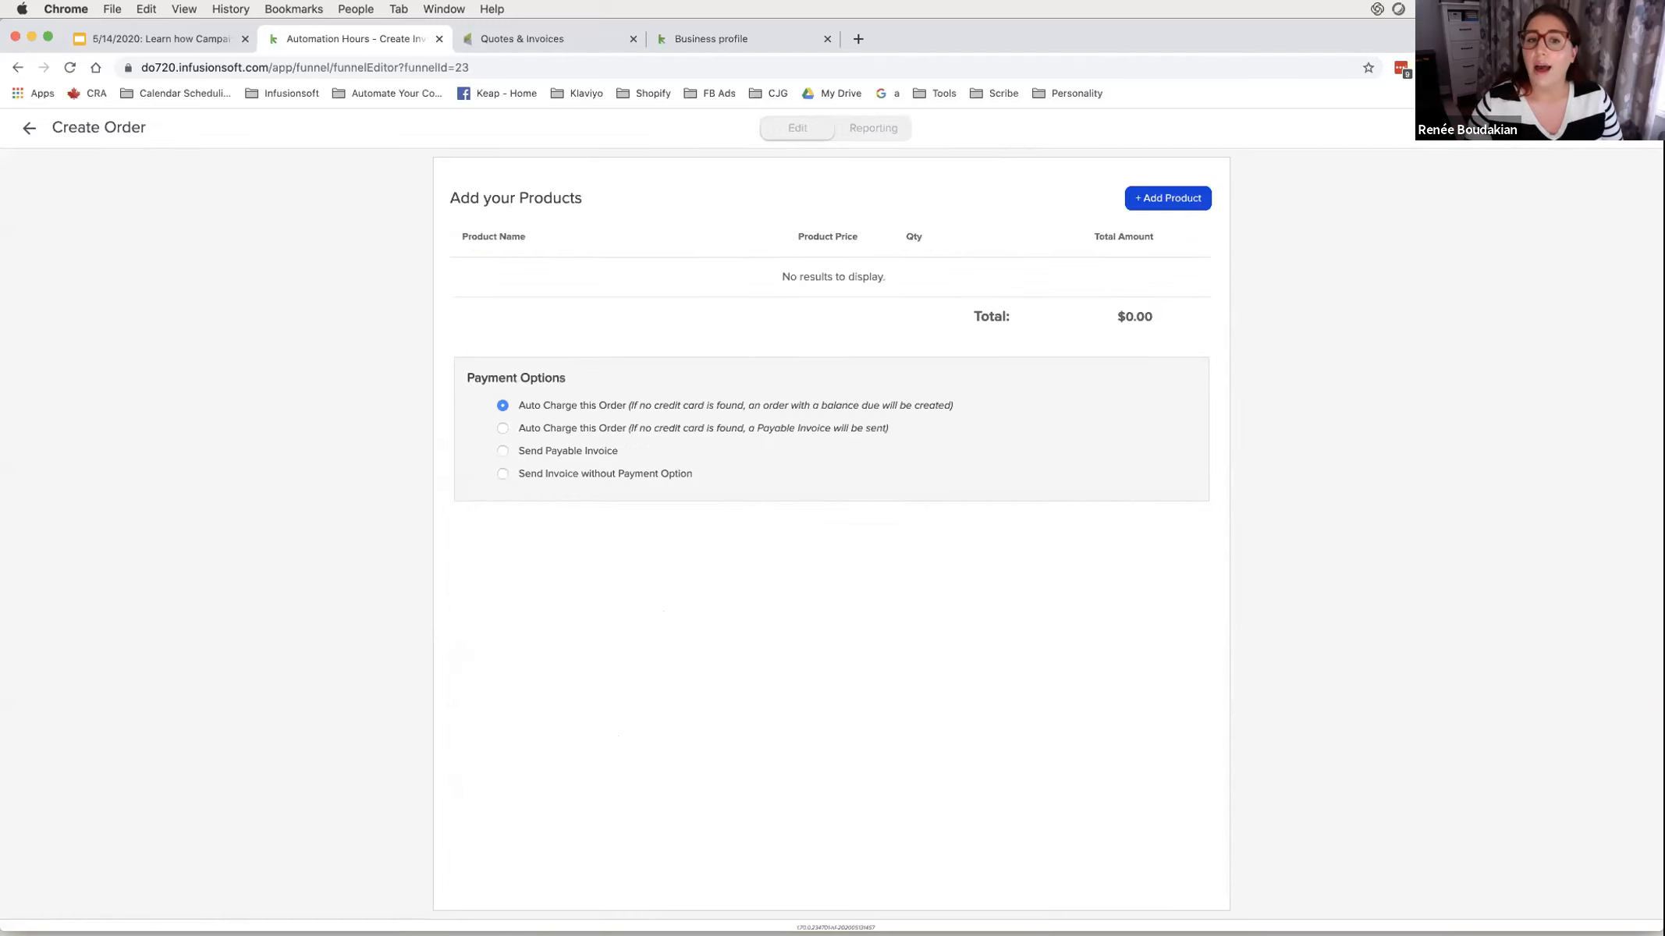
left_click(561, 451)
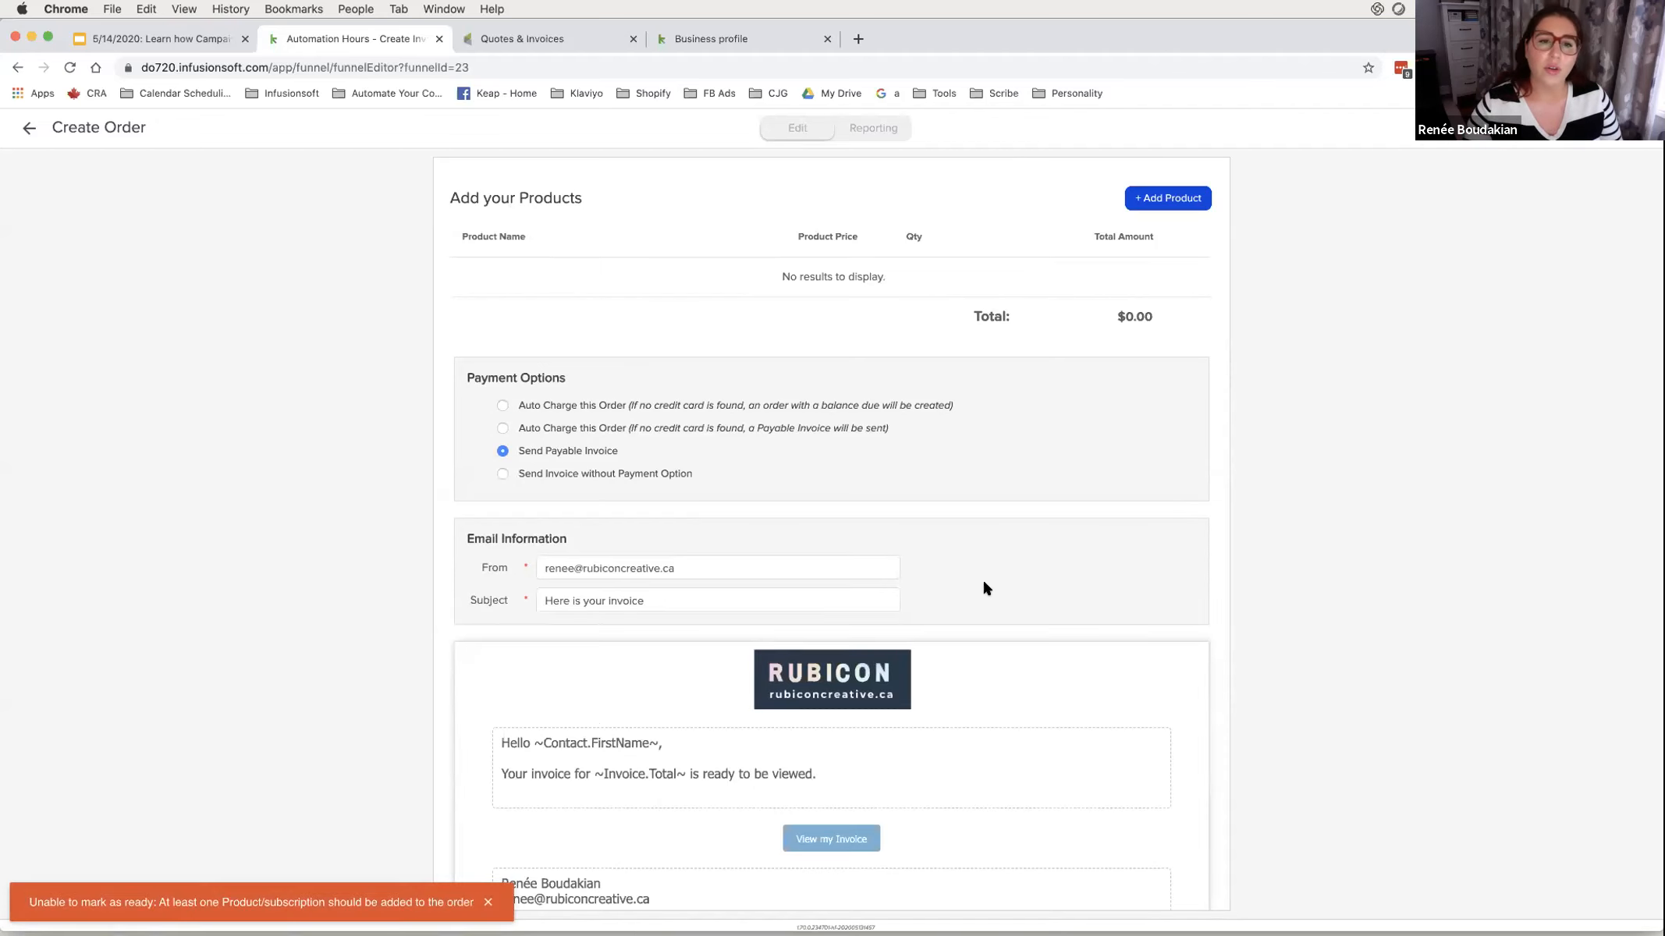
- Search for 'my awesome' and add My Awesome Product ($250.00) to the order
left_click(1170, 199)
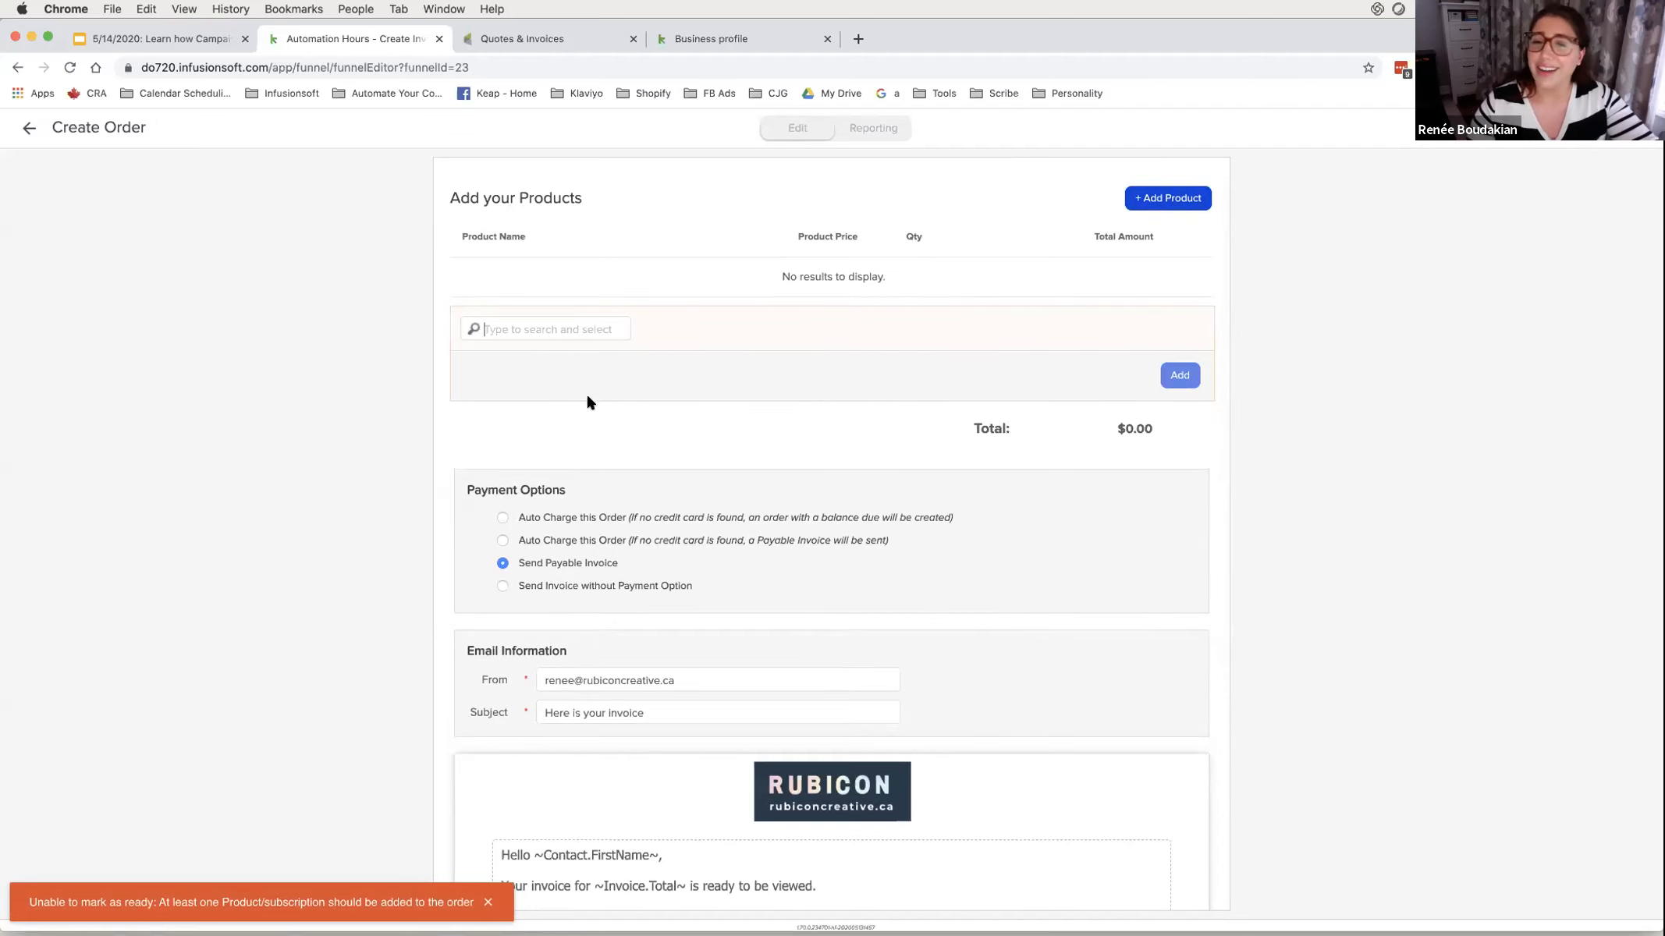
left_click(577, 328)
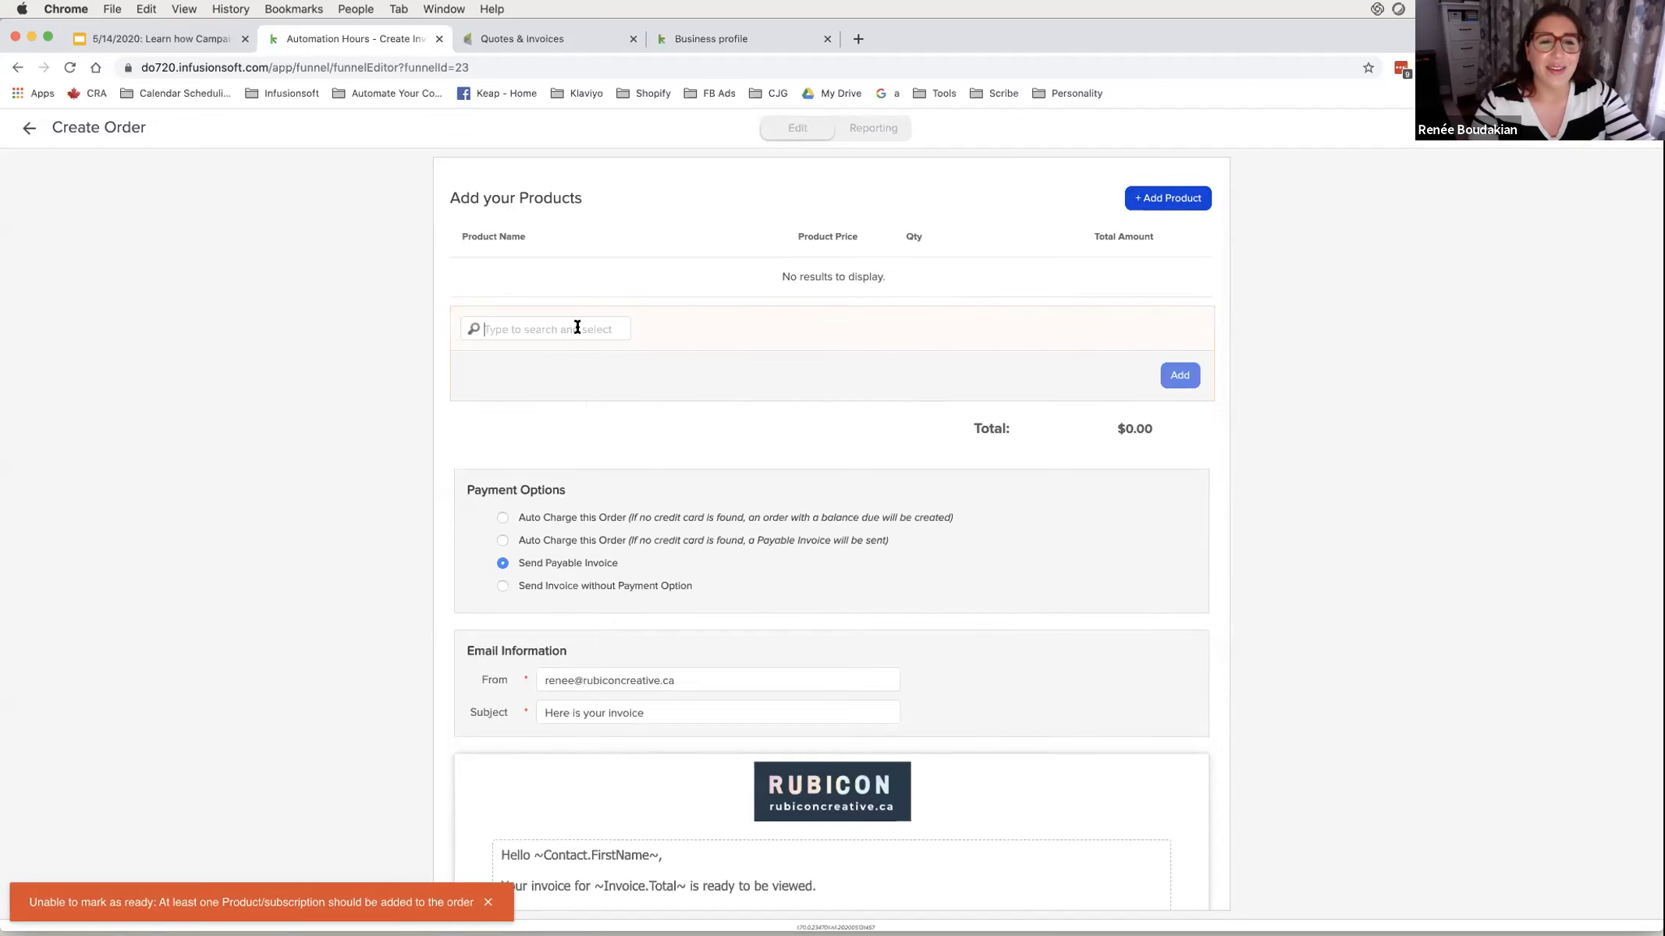
type("my awesome")
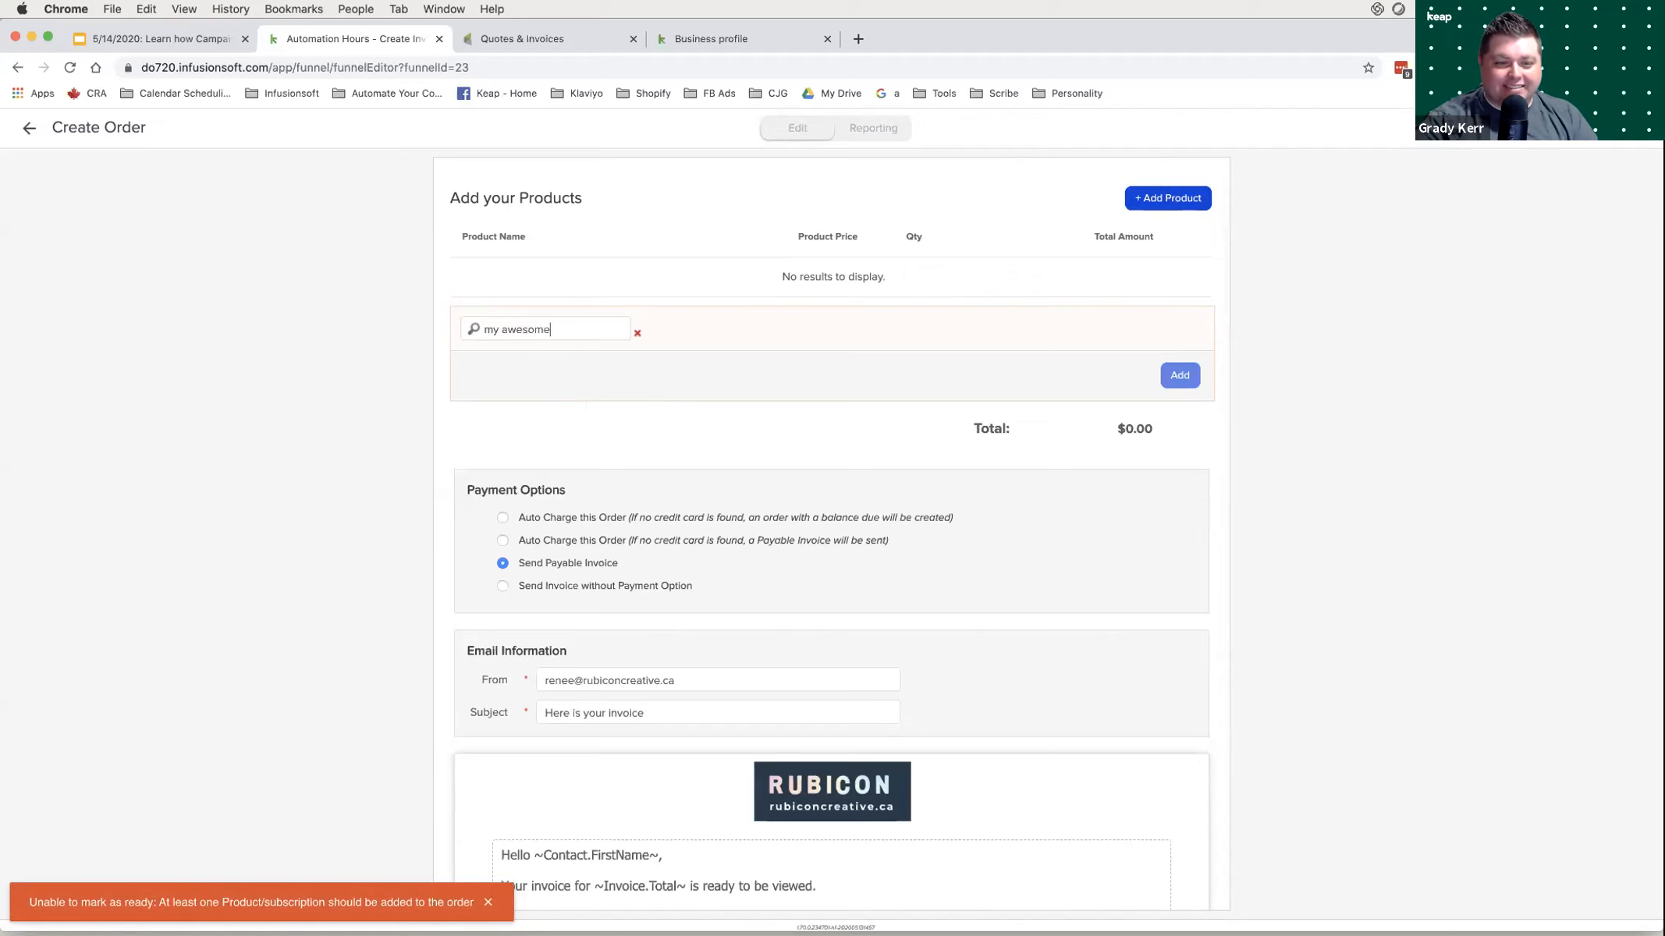
left_click(546, 362)
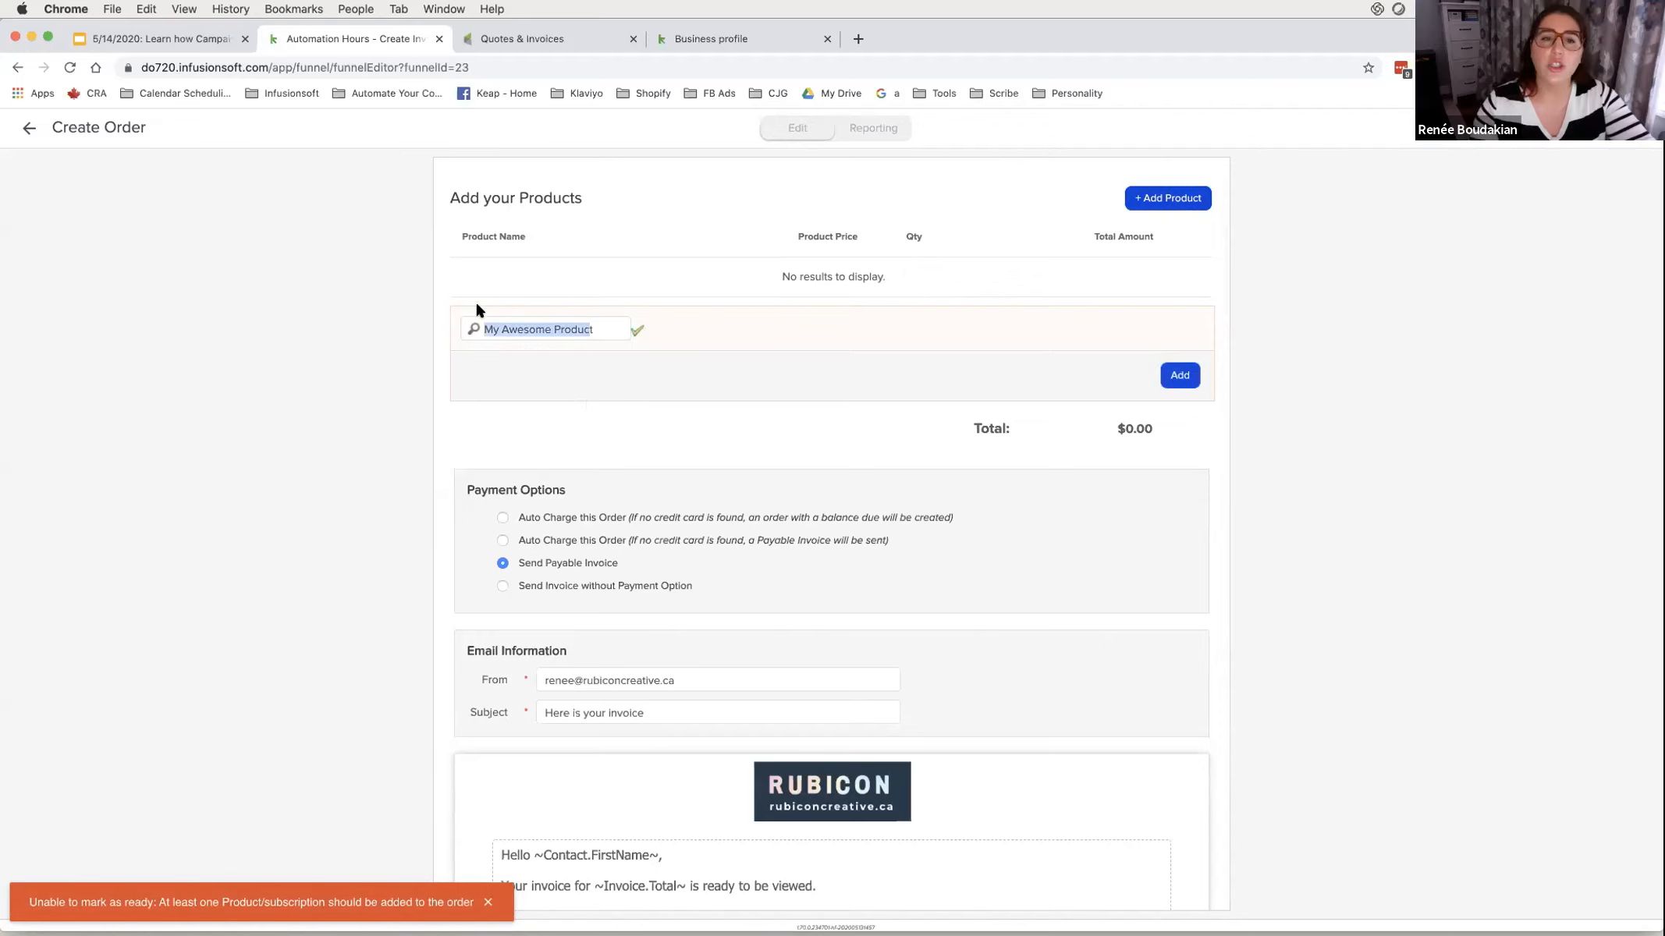
type("t")
key("BackSpace")
type("my awe")
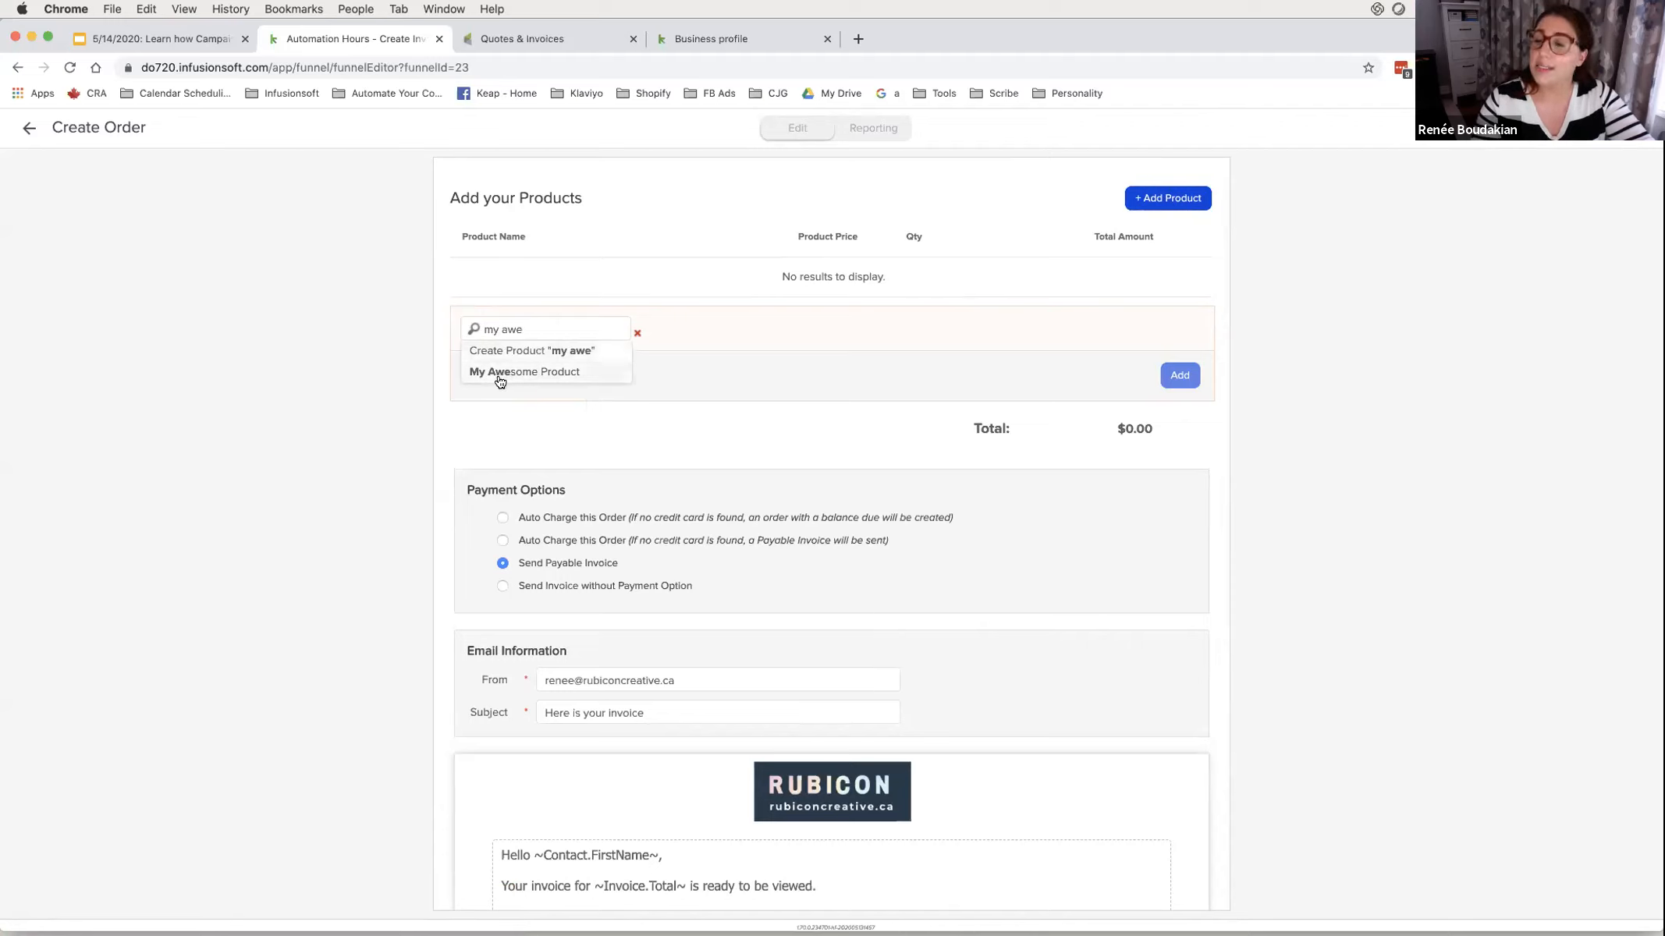
left_click(500, 373)
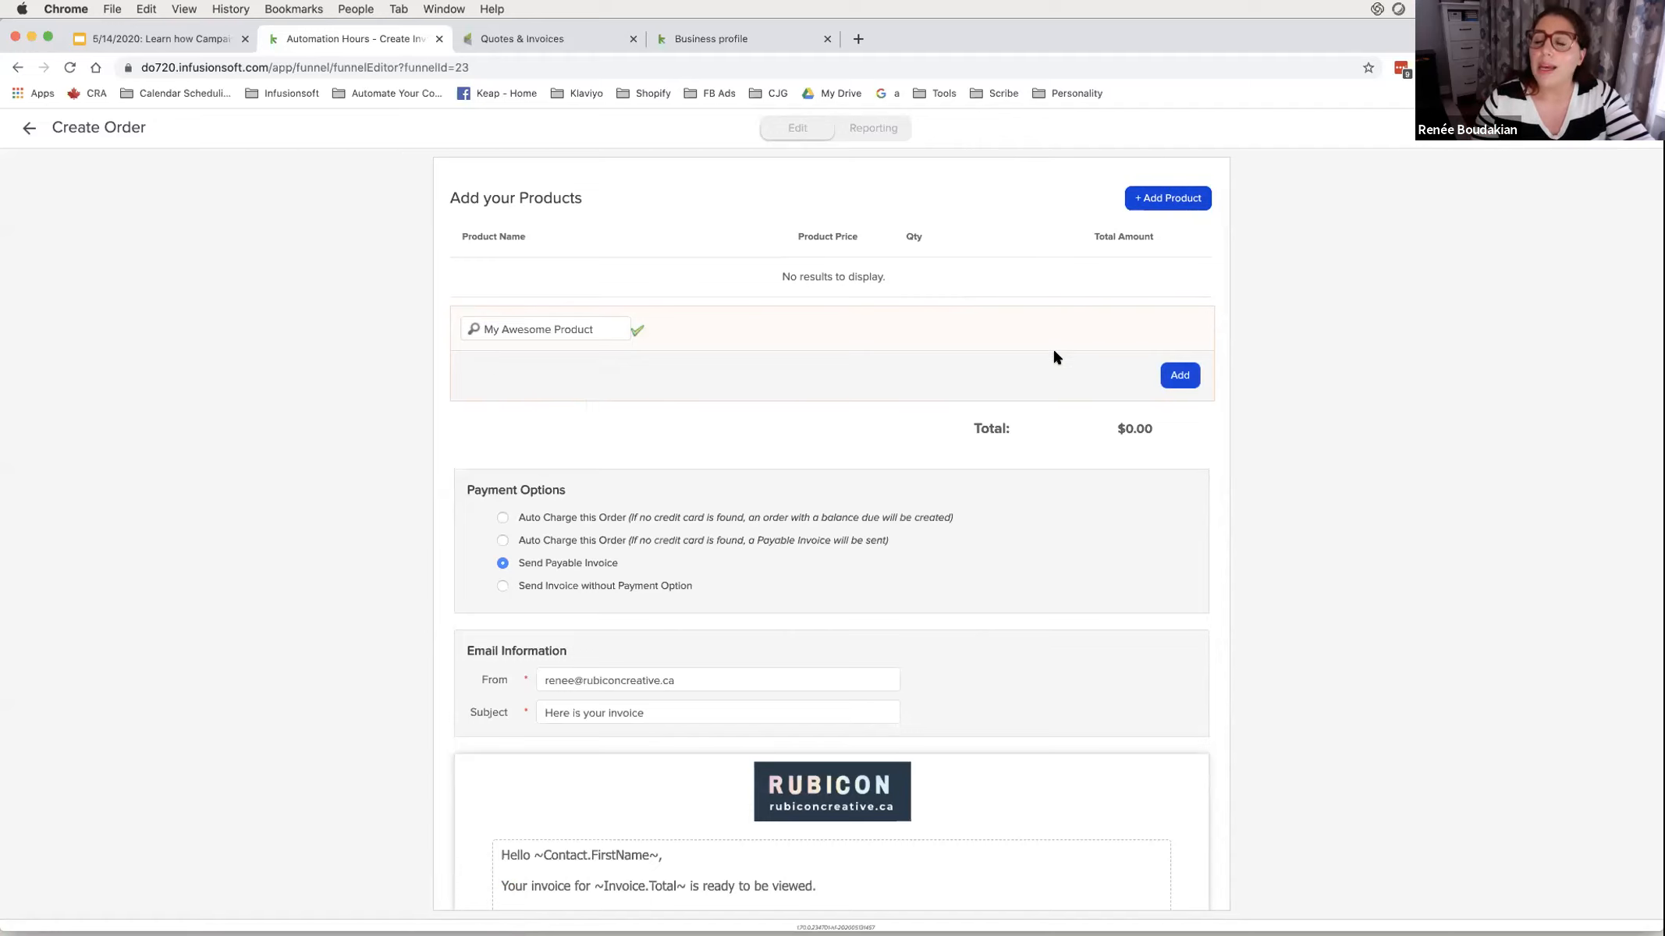
left_click(1178, 375)
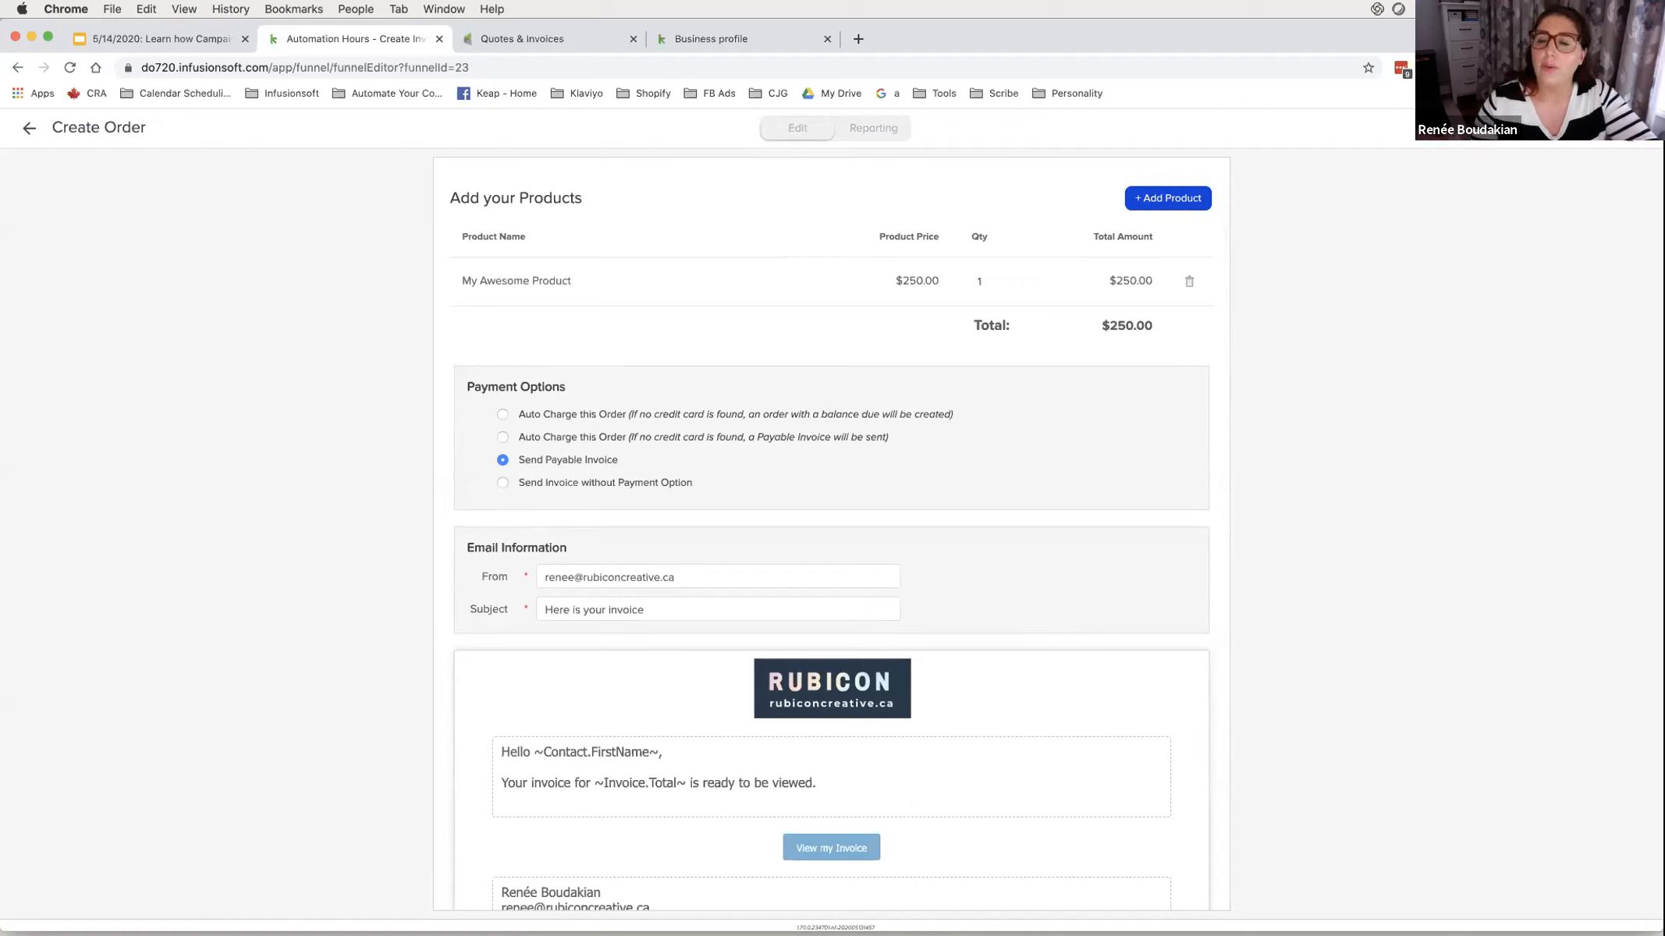
- Go back through the sequence to the campaign canvas
left_click(29, 127)
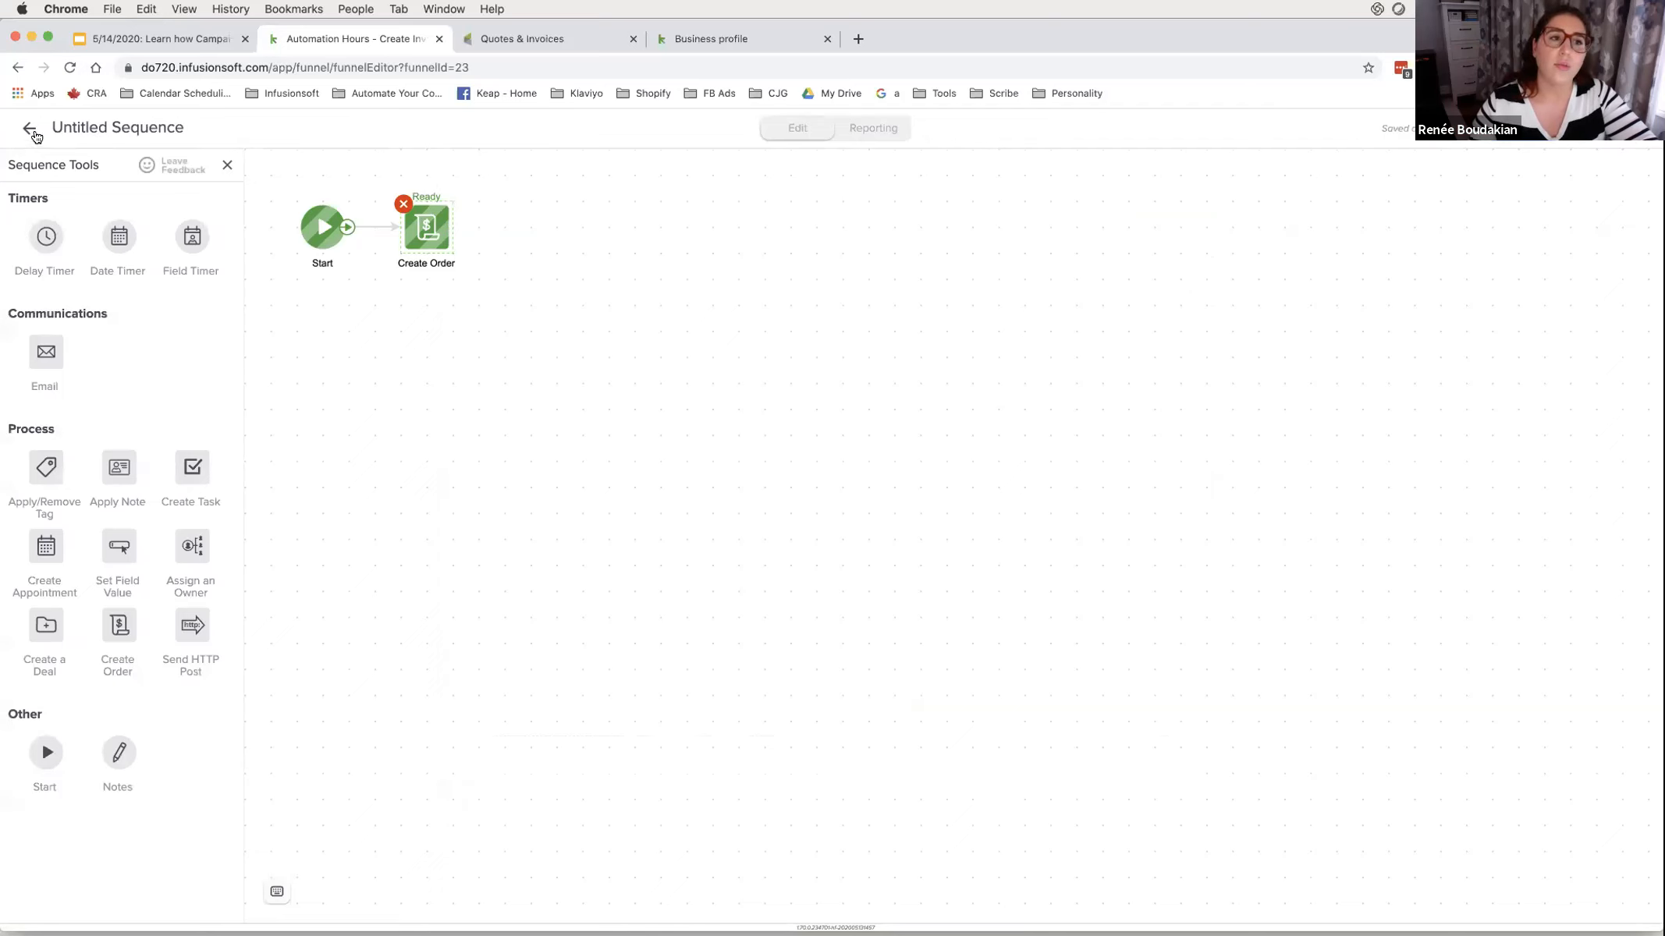
left_click(29, 127)
left_click(617, 472)
- Name the sequence 'Create Order' and check why functional inspection failed
type("Creat")
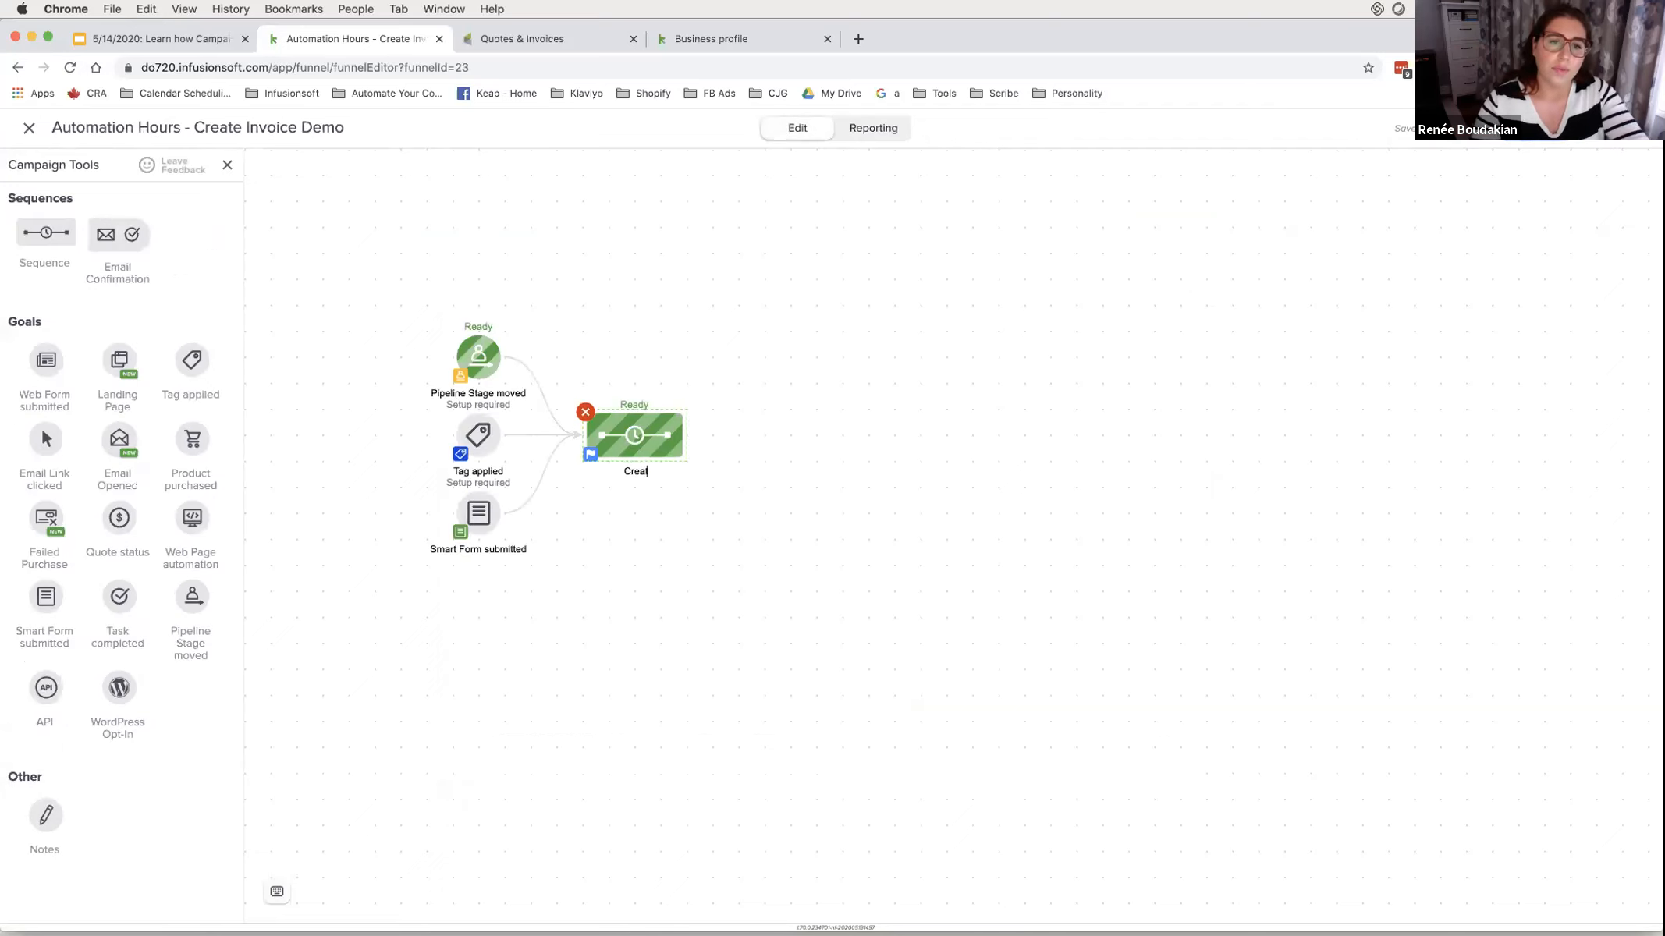
type("e Order")
left_click(822, 551)
left_click(1541, 128)
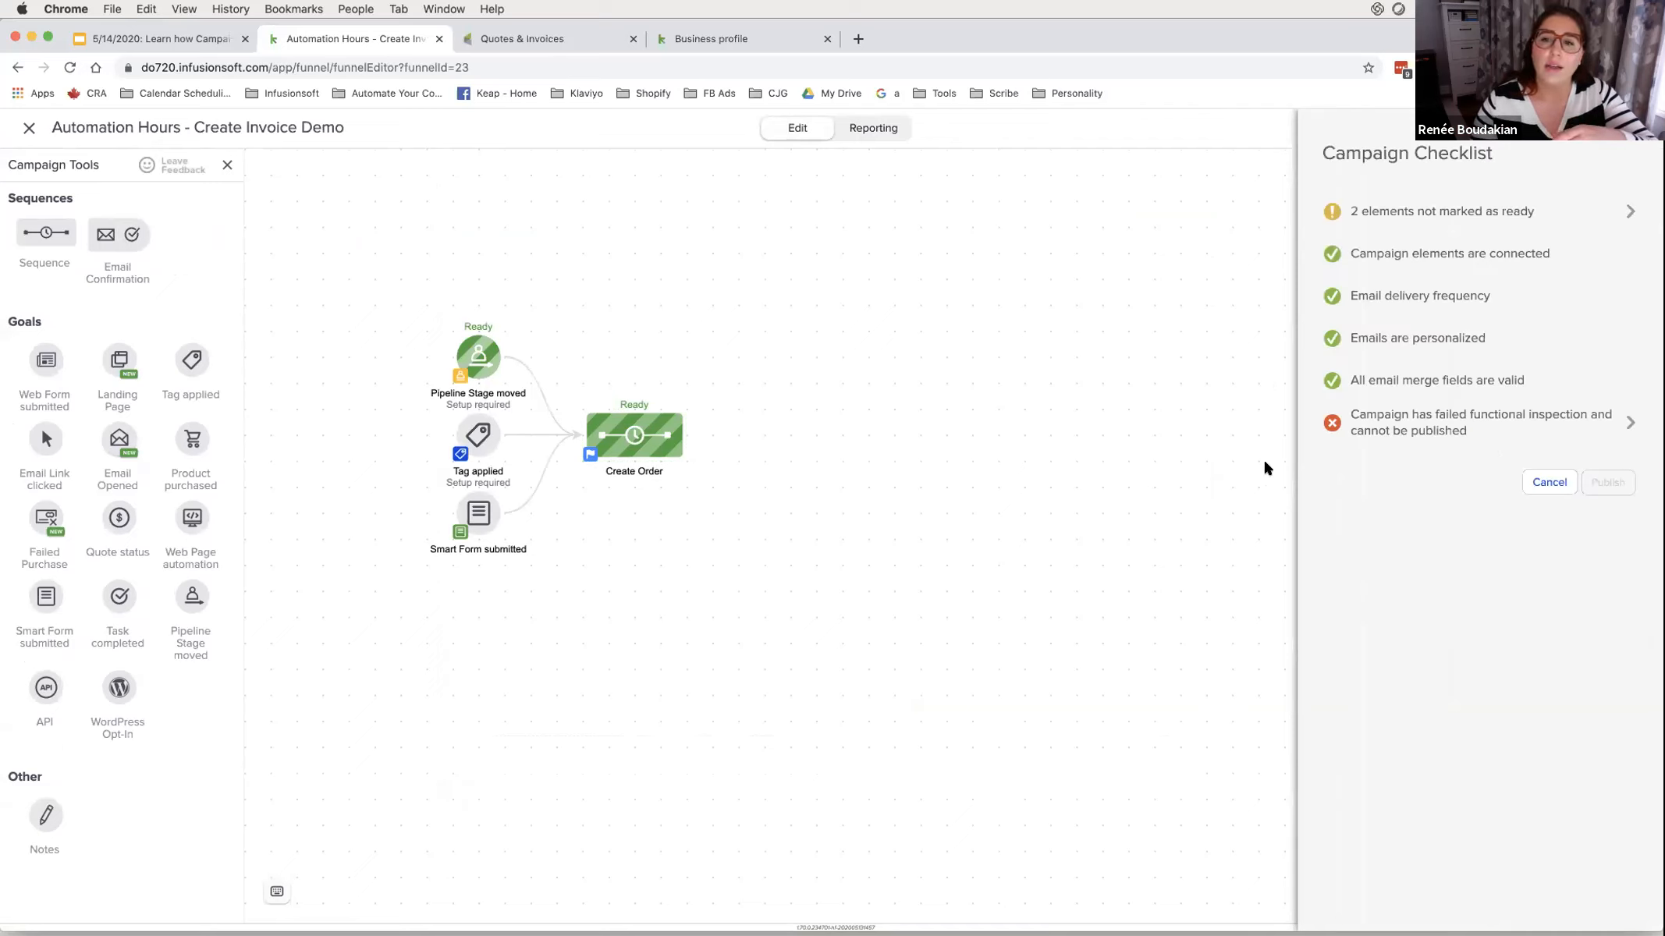
left_click(1383, 428)
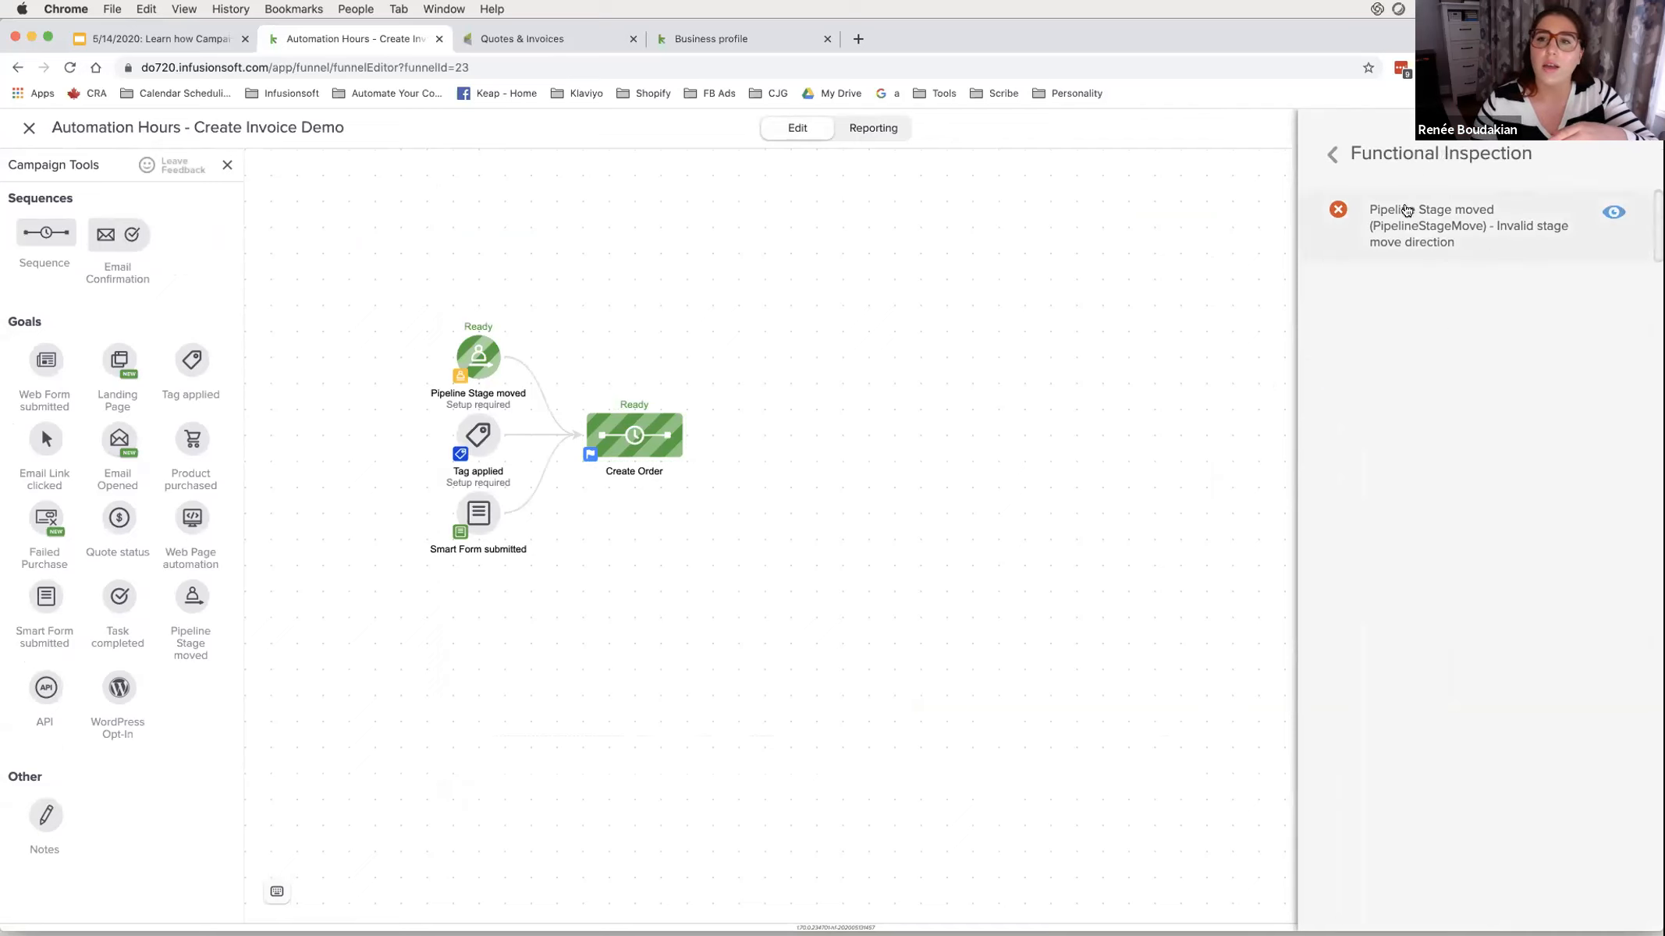
- Set the Pipeline Stage moved goal to moving 'into' the stage, save, and publish
left_click(1406, 224)
left_click(886, 487)
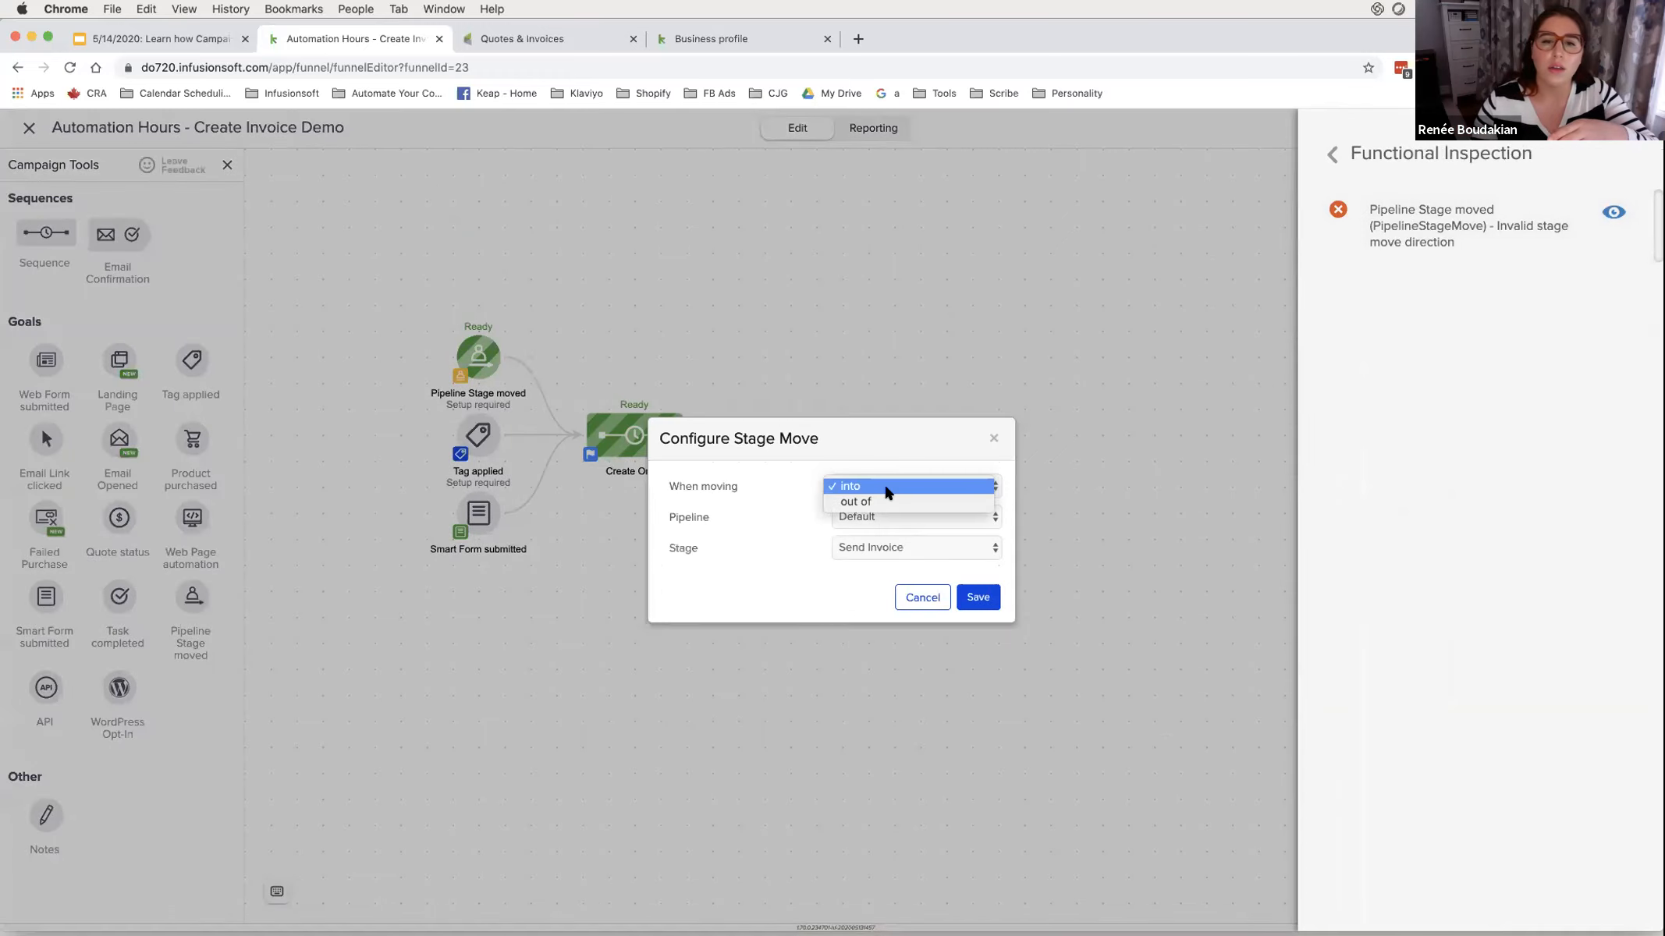
left_click(885, 487)
left_click(979, 597)
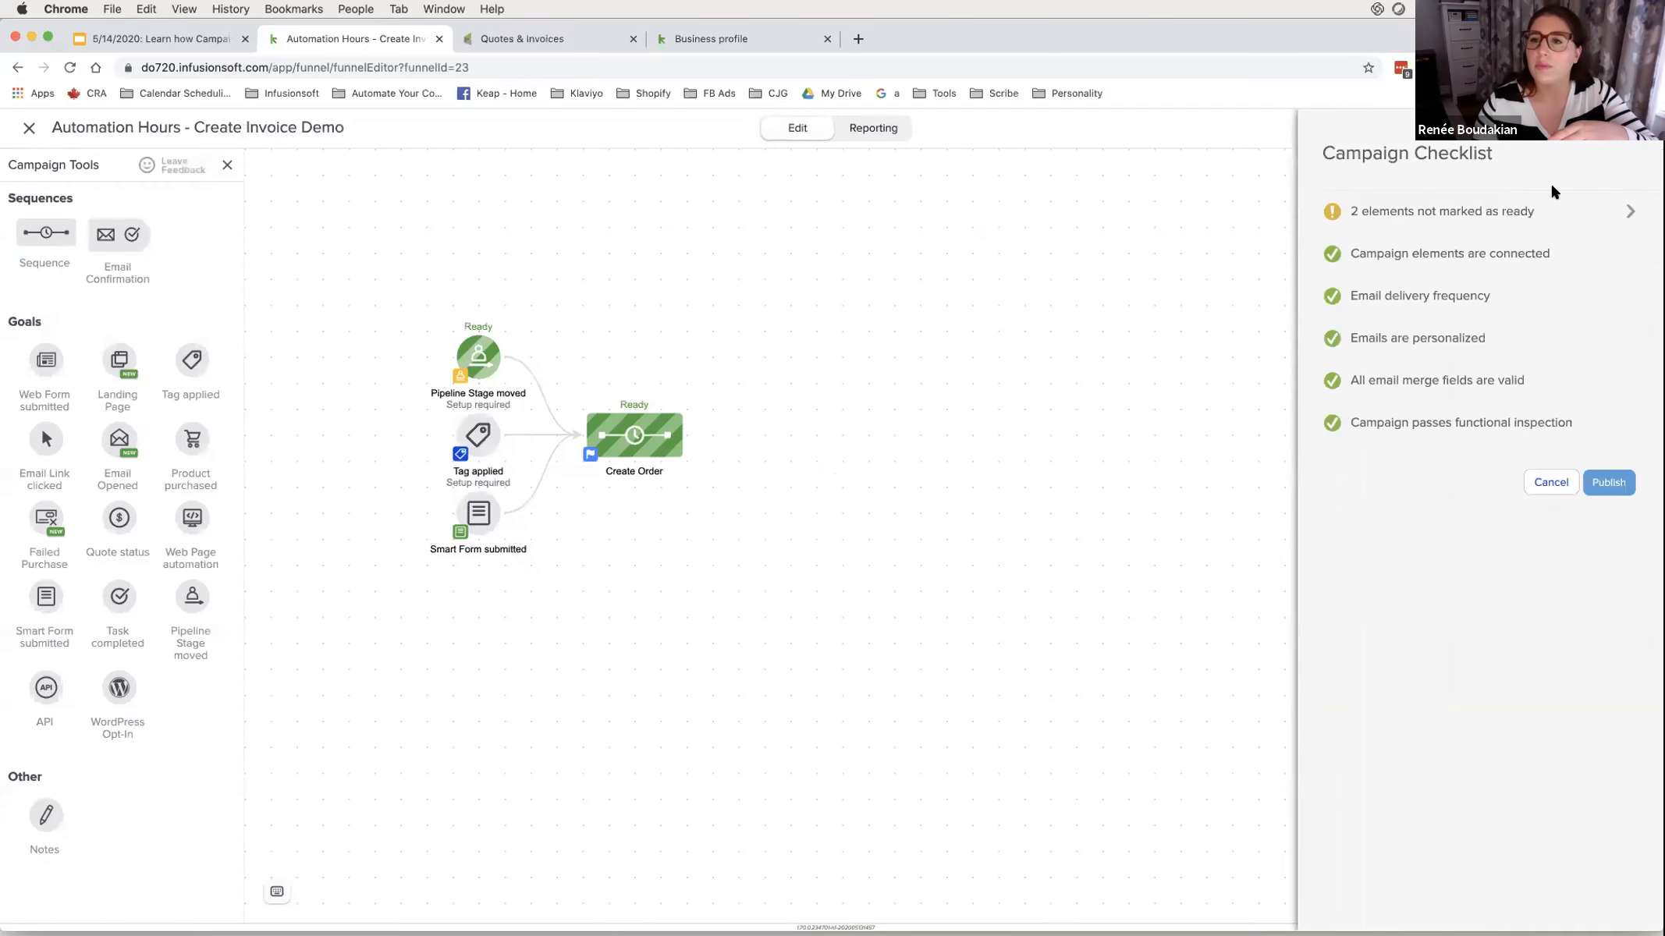
left_click(1607, 482)
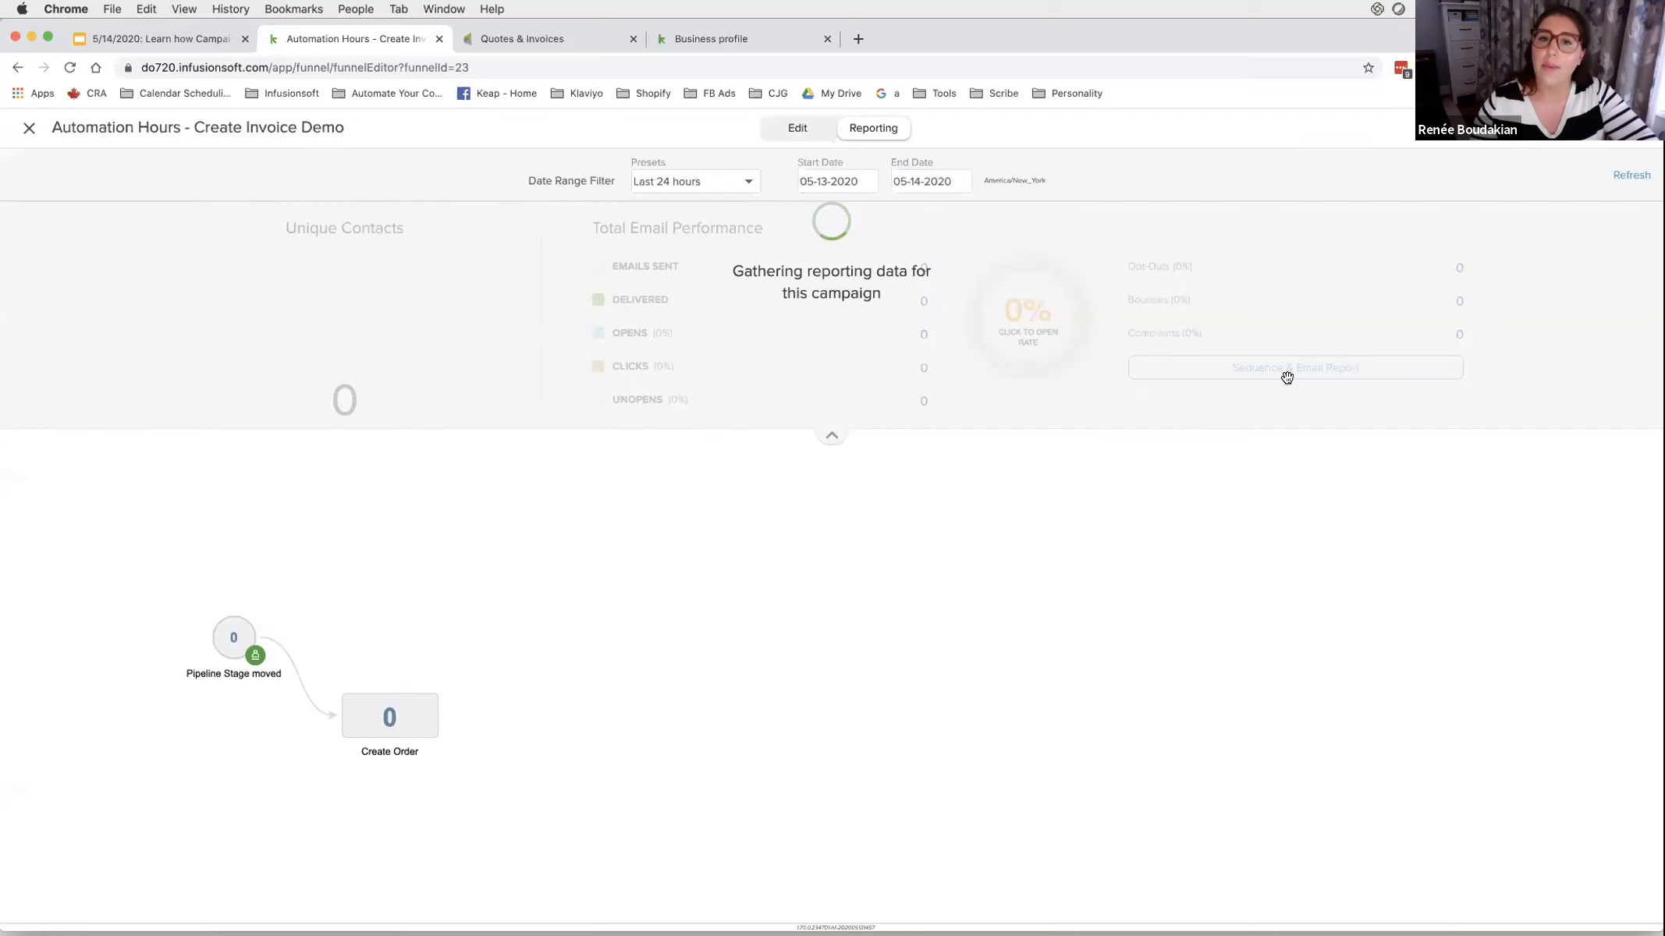
- Return to editing the Create Invoice Demo campaign on the canvas
left_click(790, 138)
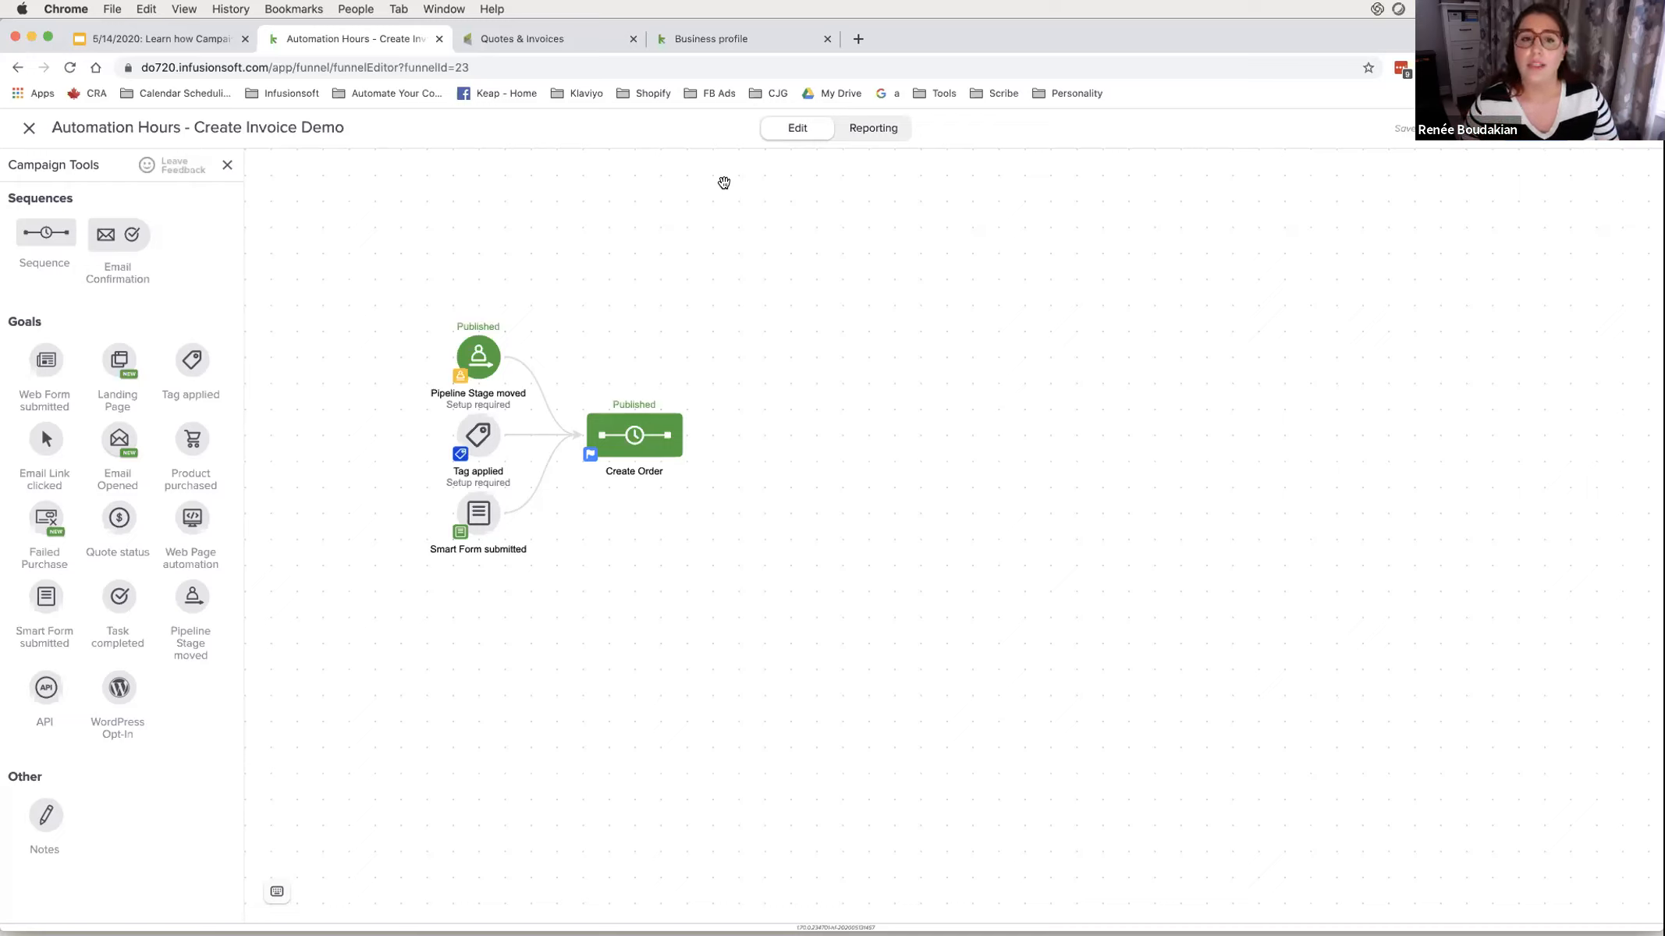
- Delete the Tag applied goal and the link from Smart Form to Create Order
right_click(474, 446)
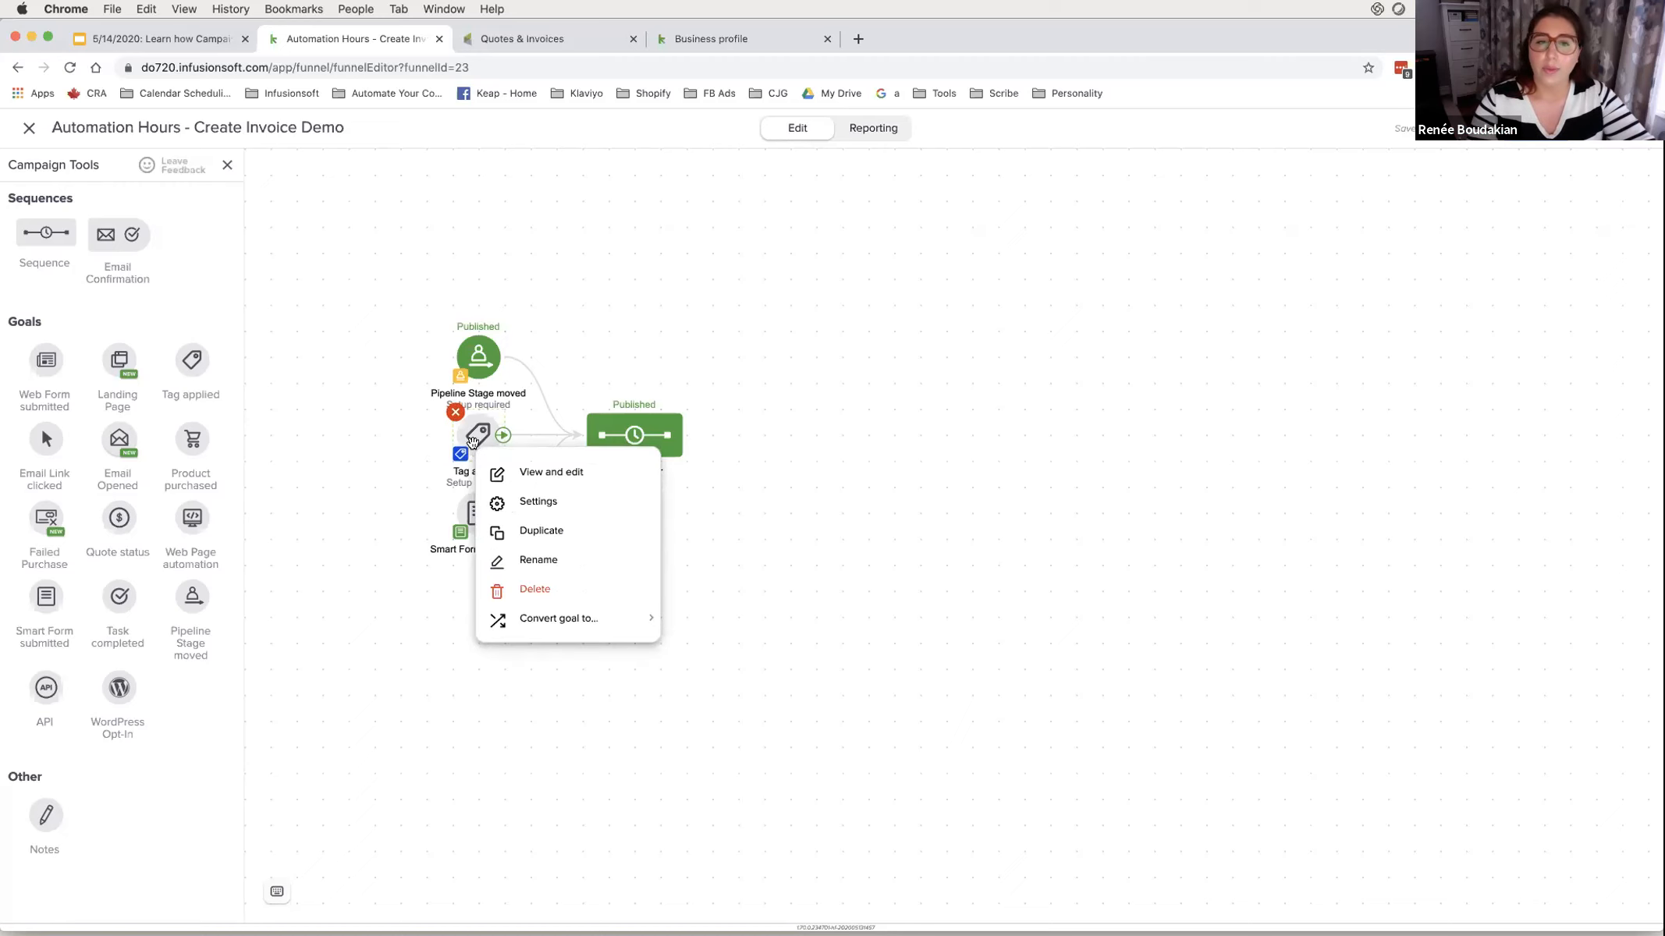
key("Delete")
key("Delete")
left_click(897, 606)
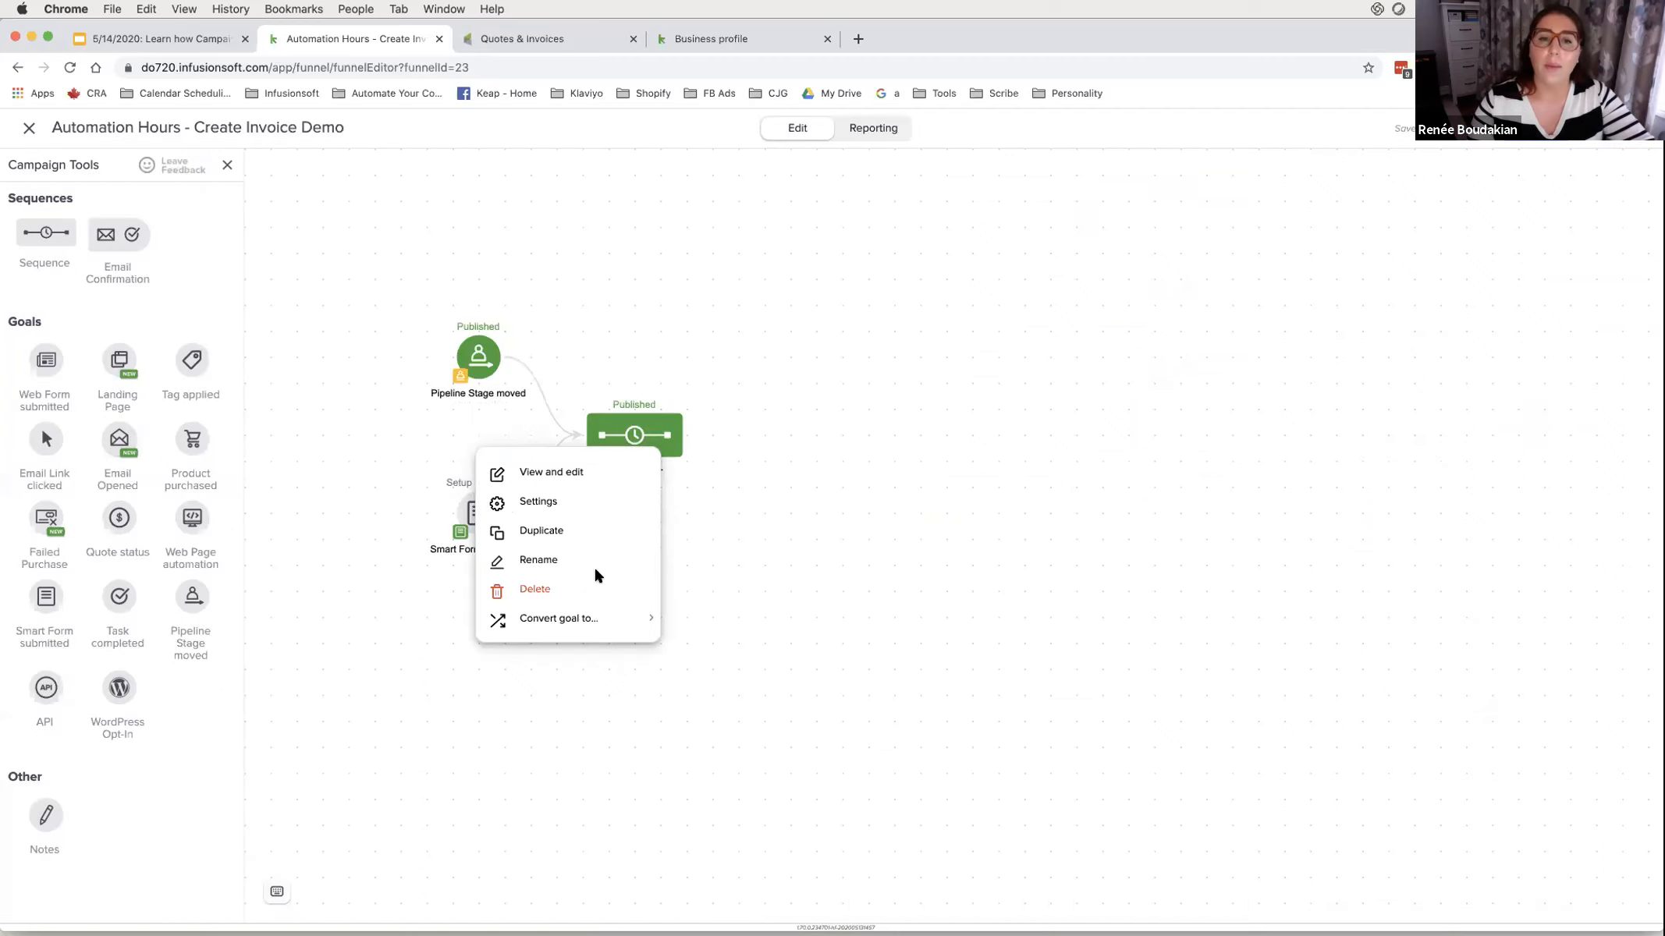
left_click(399, 507)
key("Delete")
- Line up Pipeline Stage moved with Create Order and move Smart Form submitted to the right
left_click_drag(482, 524, 922, 370)
left_click_drag(487, 371, 487, 450)
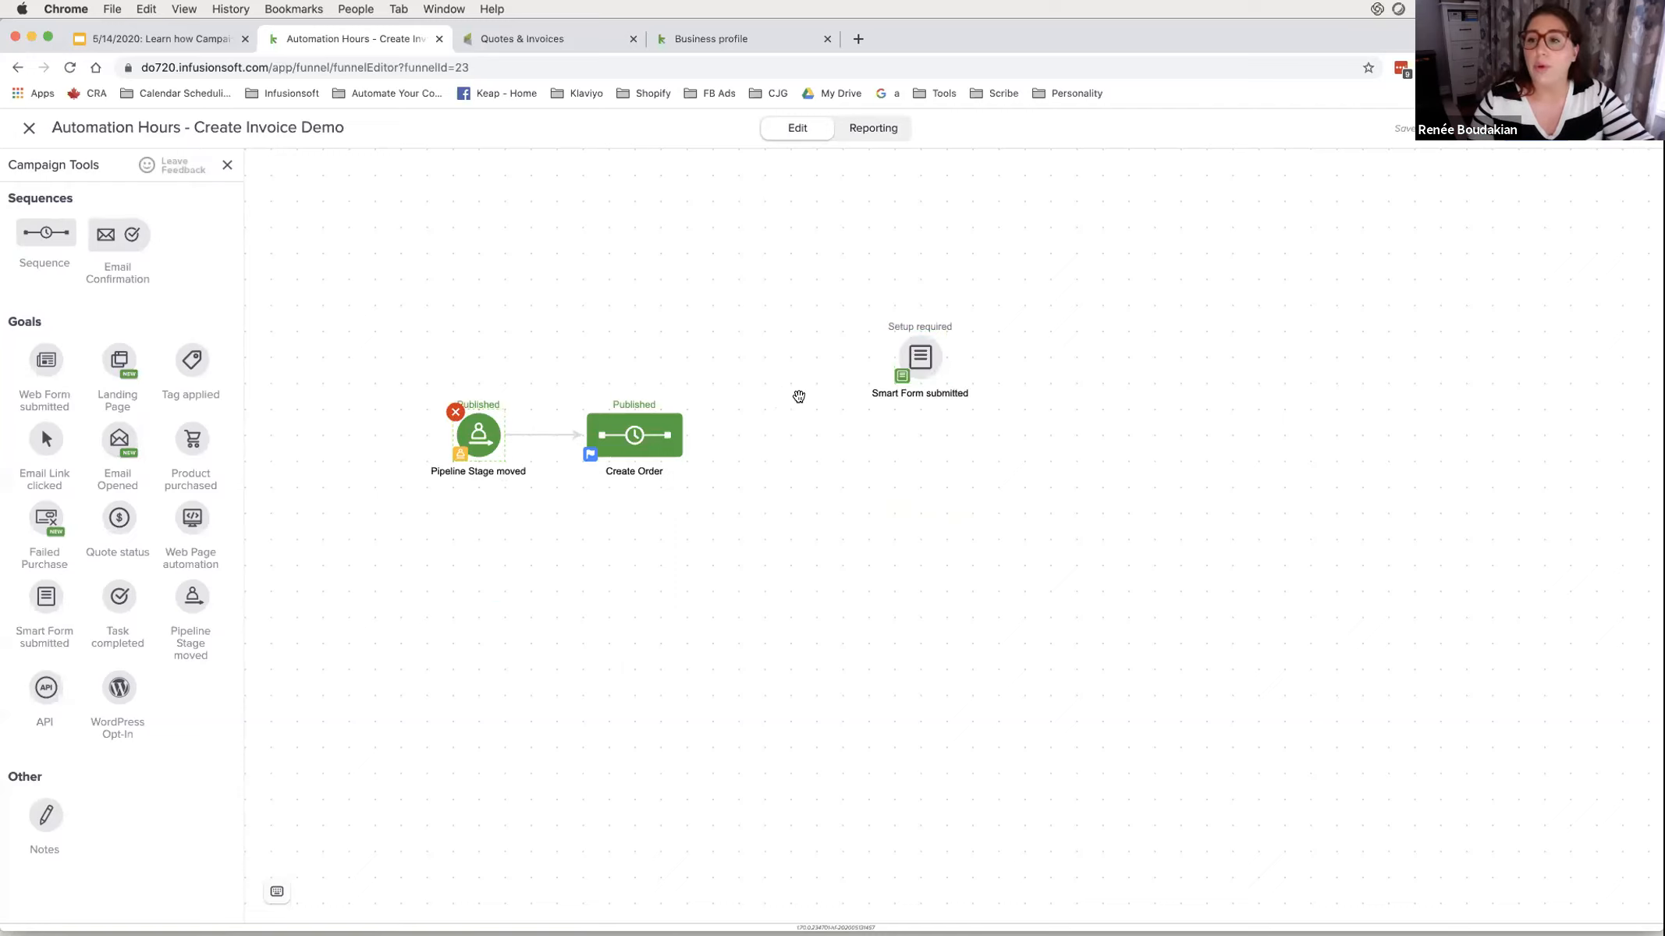
left_click_drag(919, 371, 936, 443)
left_click_drag(370, 368, 741, 506)
left_click_drag(963, 442, 1067, 437)
left_click(1006, 453)
left_click_drag(950, 489, 705, 492)
left_click_drag(928, 436, 1112, 433)
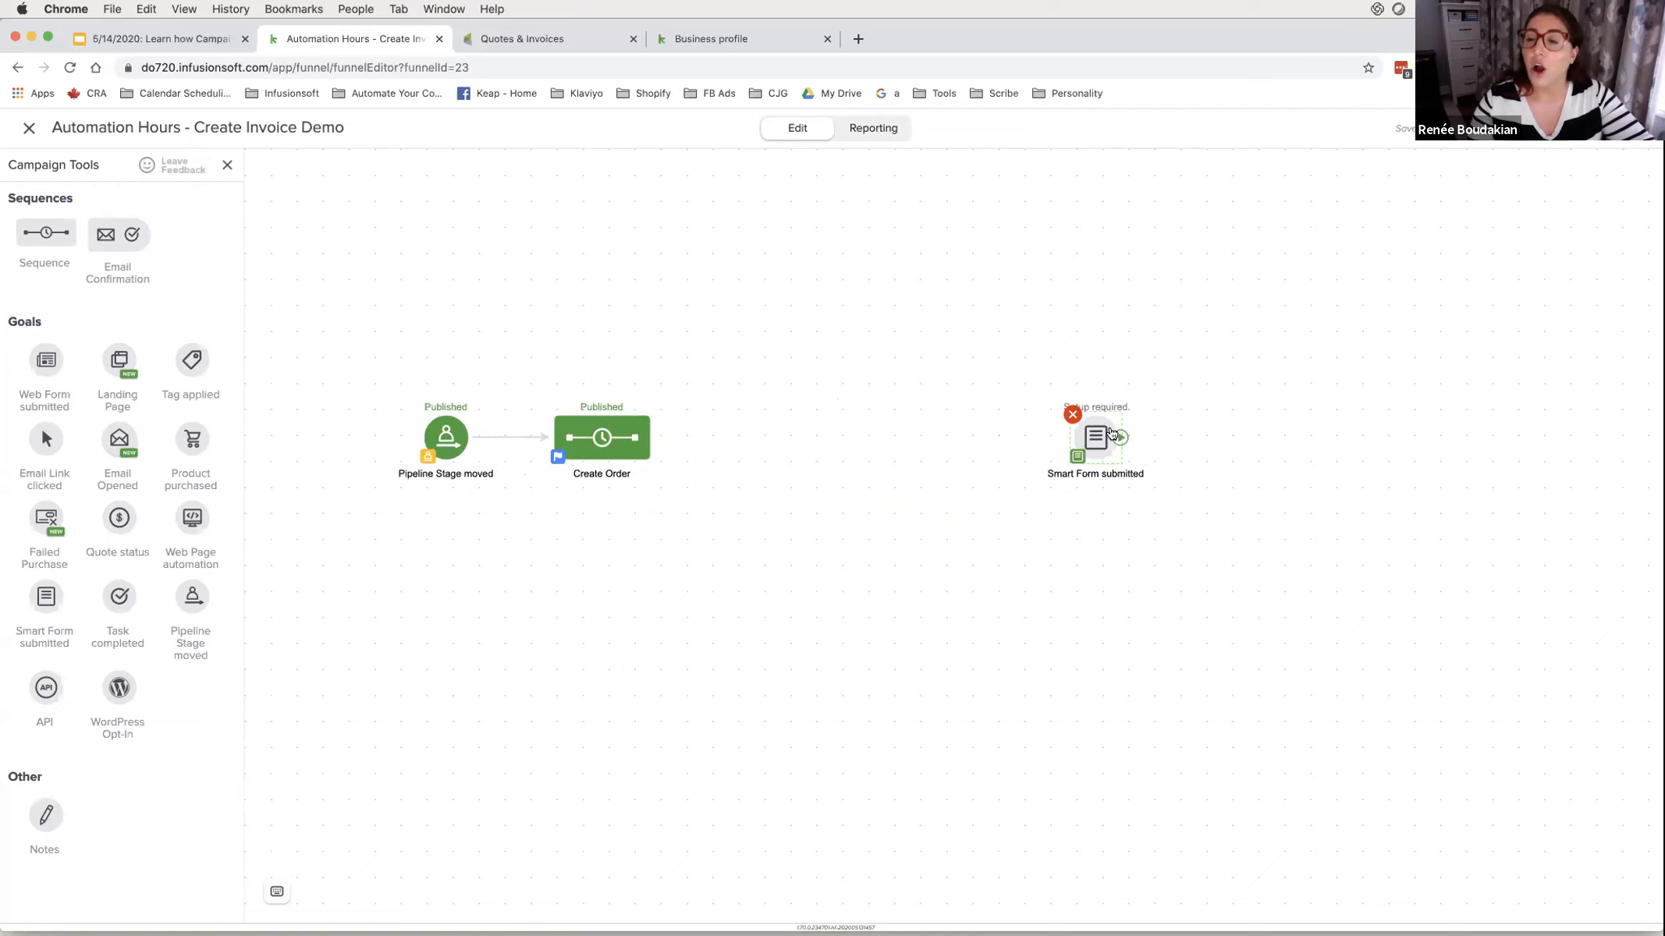
- Drag a Product purchased goal from the Goals palette to follow Create Order
mouse_move(190, 435)
left_mouse_down()
mouse_move(685, 342)
mouse_move(755, 436)
mouse_move(675, 439)
mouse_move(758, 437)
left_mouse_up()
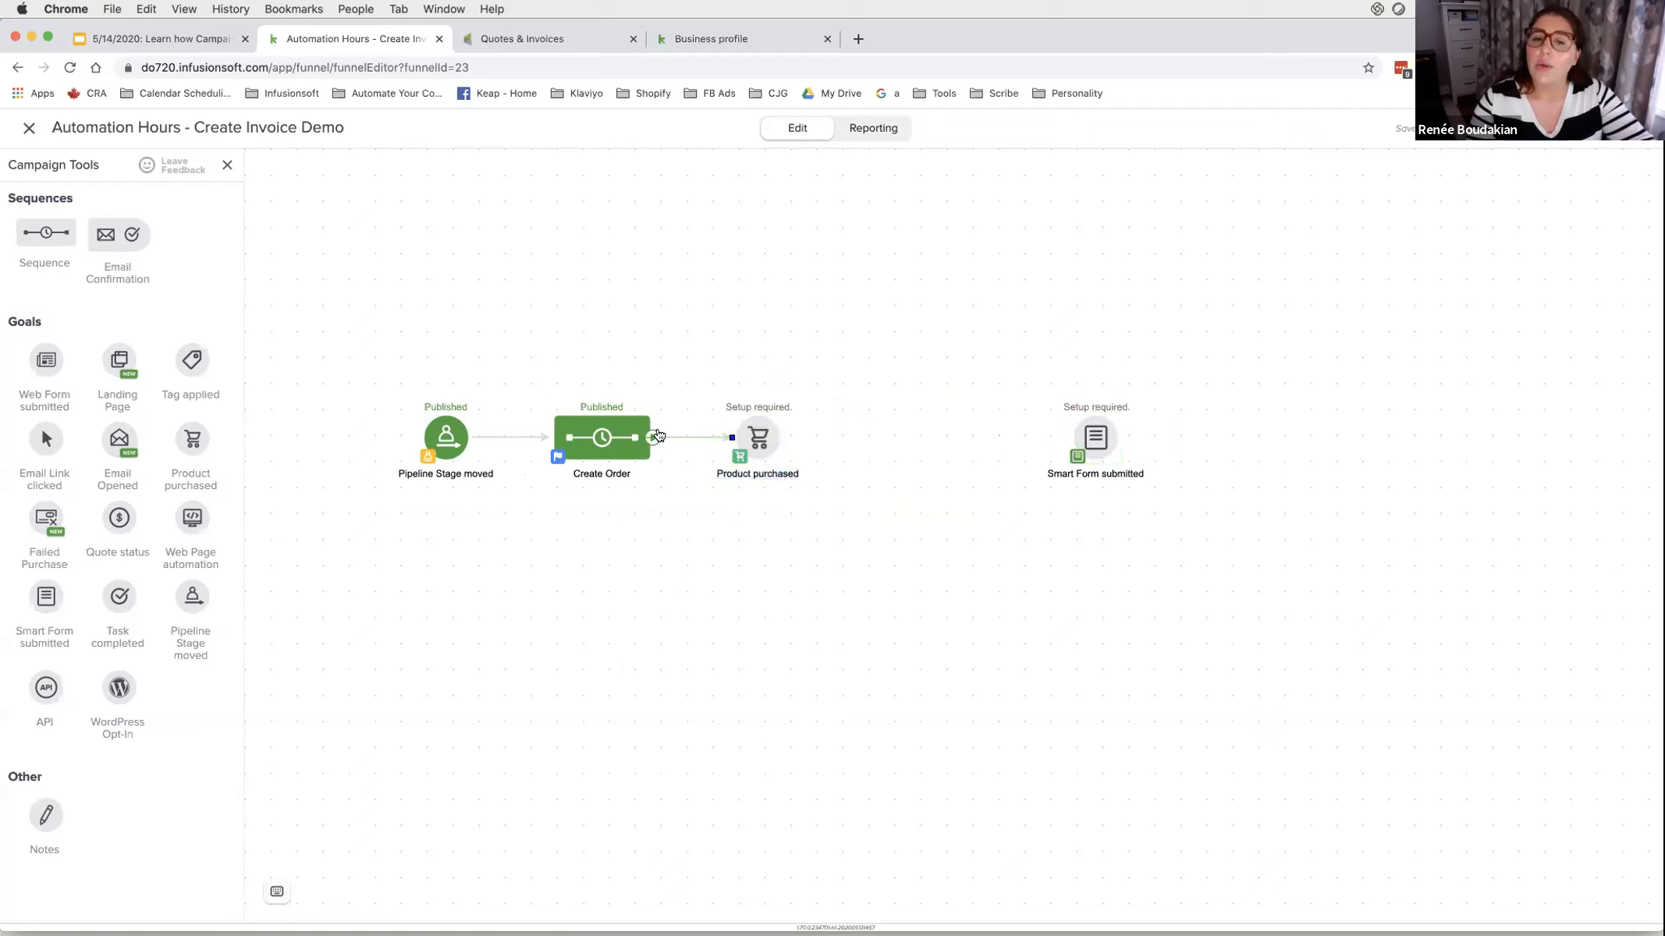
left_click_drag(361, 389, 510, 506)
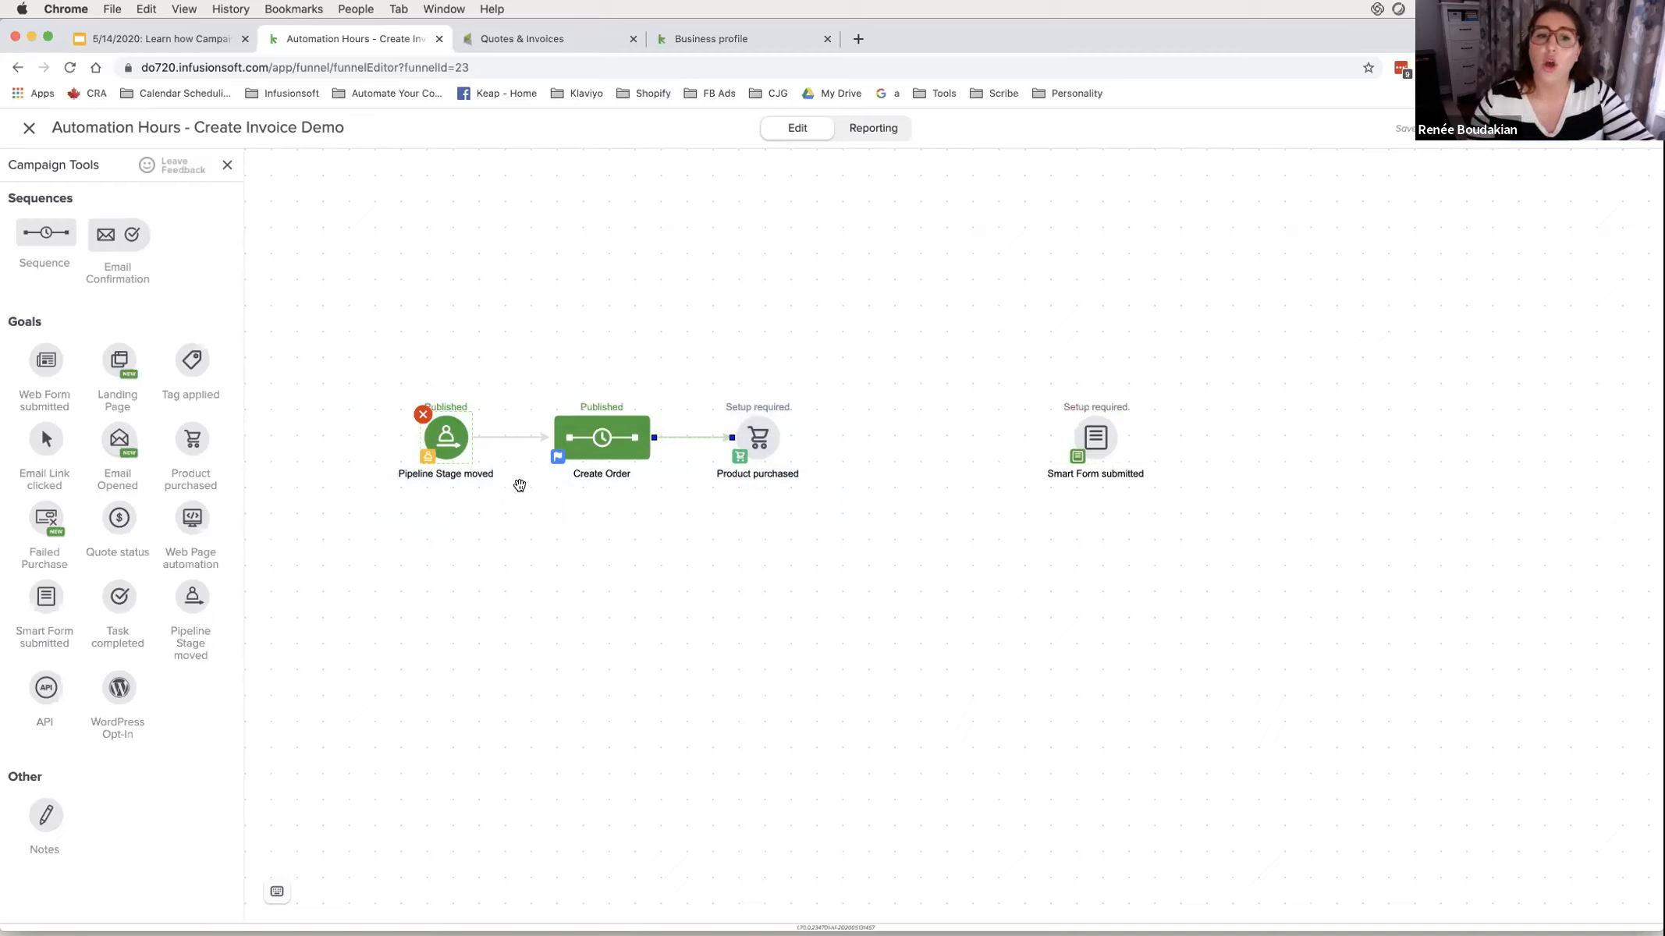
mouse_move(533, 383)
left_mouse_down()
mouse_move(664, 500)
mouse_move(810, 382)
left_mouse_up()
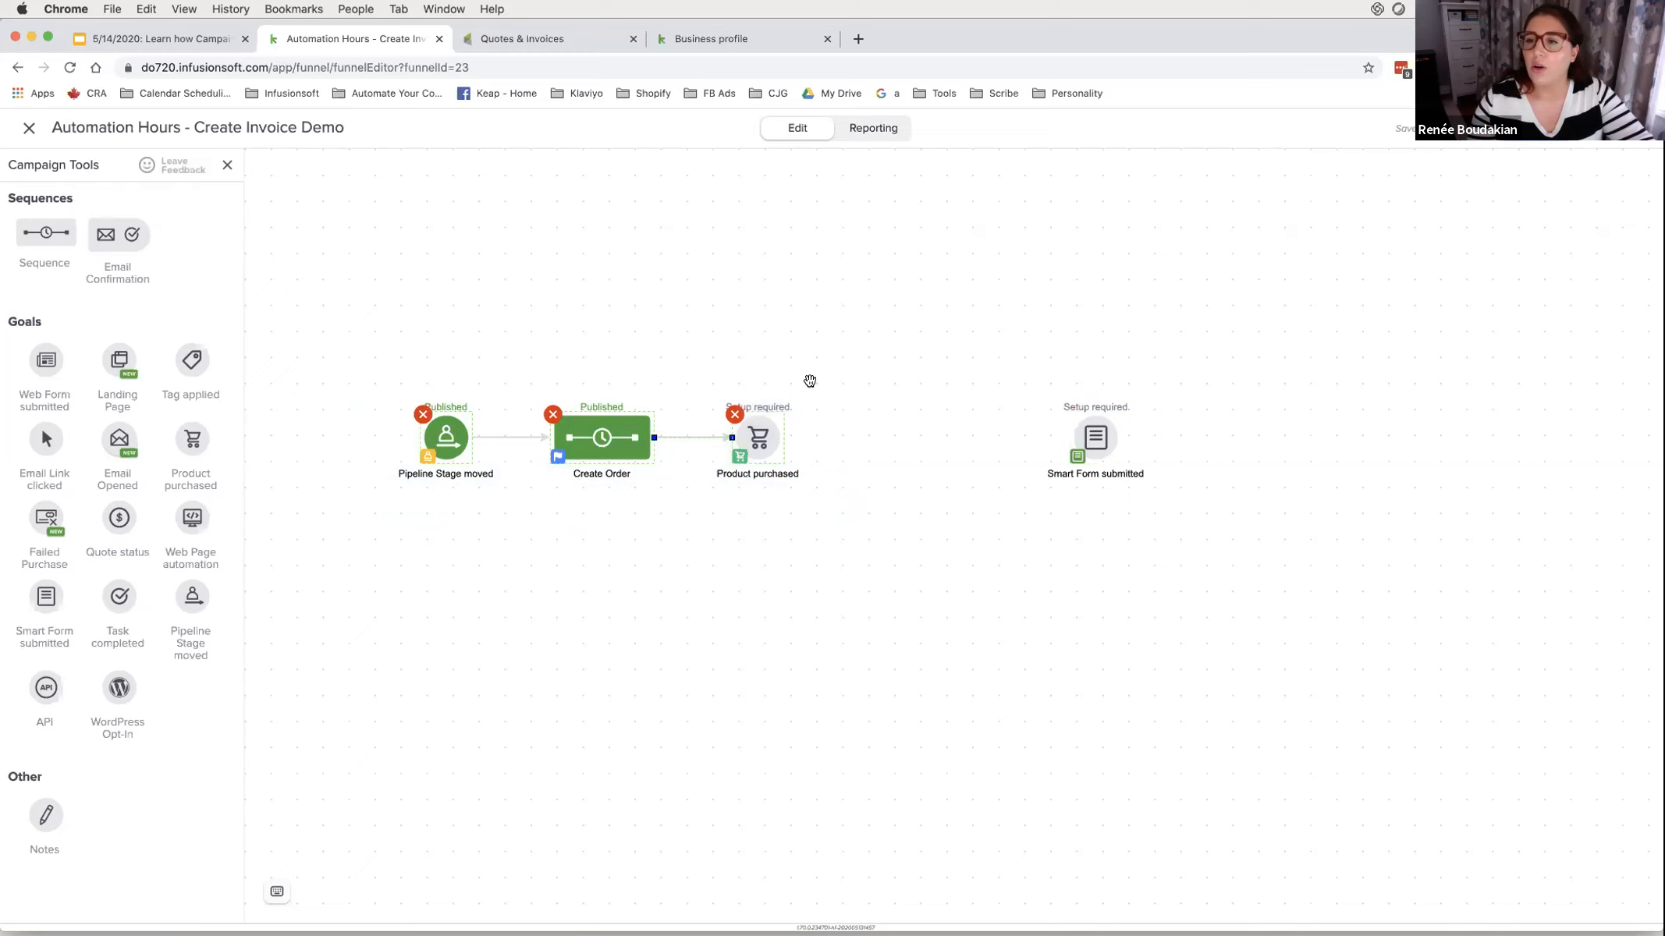
right_click(608, 435)
- Inside Create Order, add a Delay Timer followed by an Email step
double_click(605, 437)
left_click_drag(46, 235, 550, 227)
left_click_drag(46, 351, 687, 227)
- Set the delay timer to wait 4 Hour(s), running Any Day at Any Time, and save
right_click(545, 247)
left_click(621, 269)
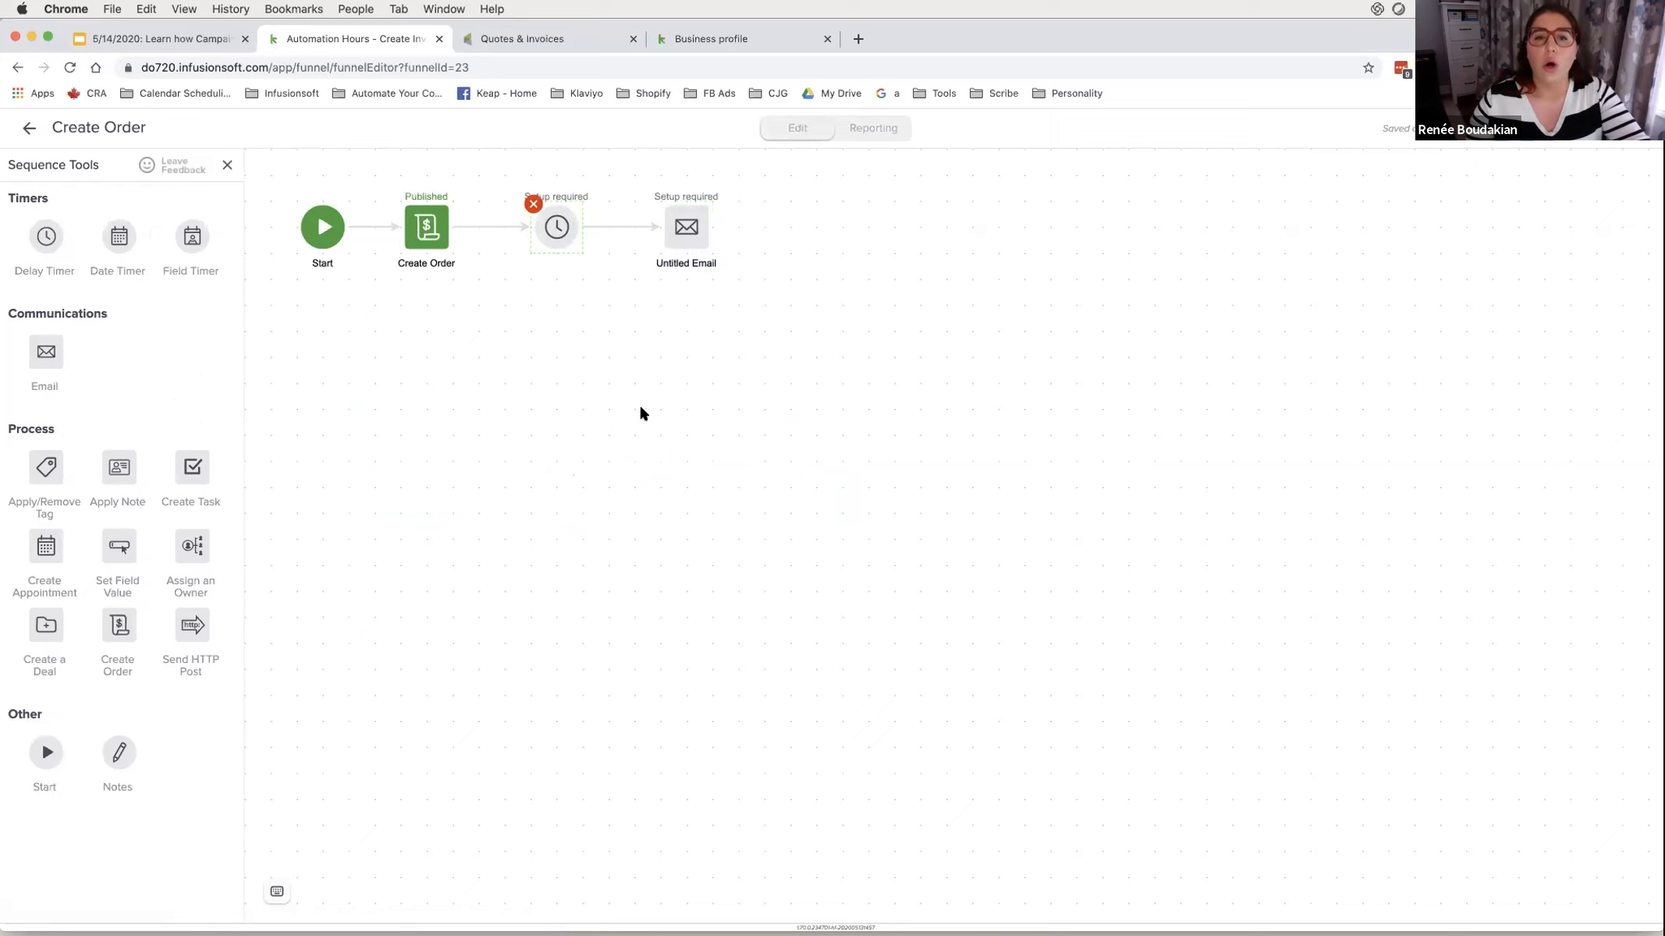
left_click(565, 548)
left_click(565, 556)
left_click(624, 550)
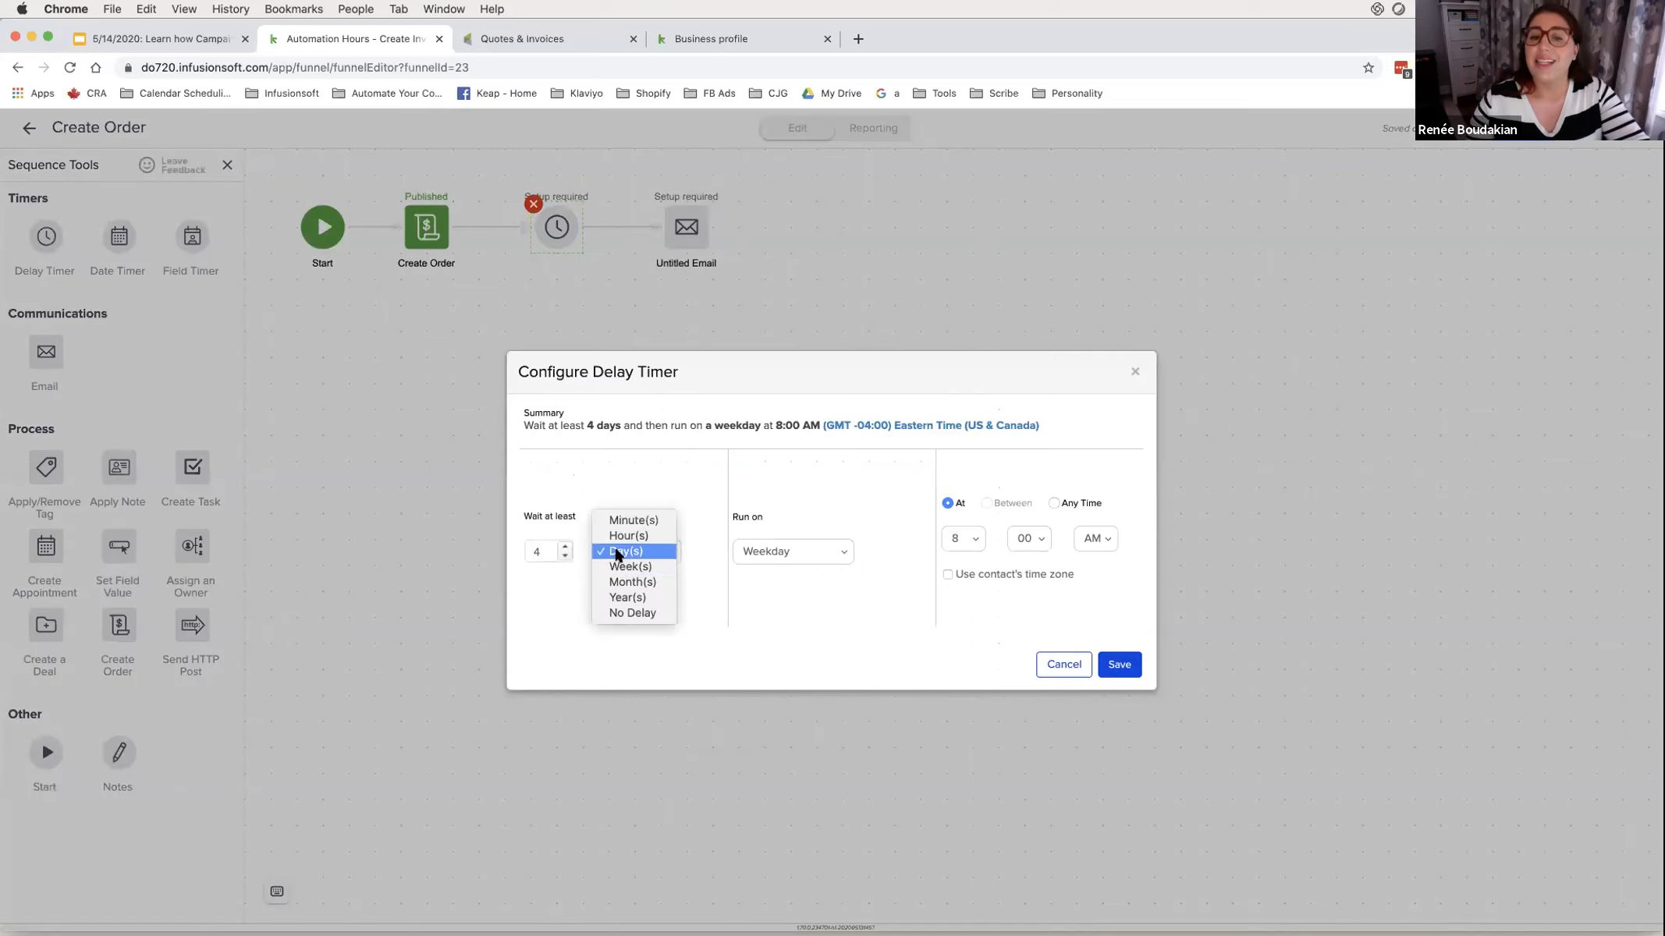
left_click(628, 532)
left_click(843, 554)
left_click(832, 550)
left_click(1074, 488)
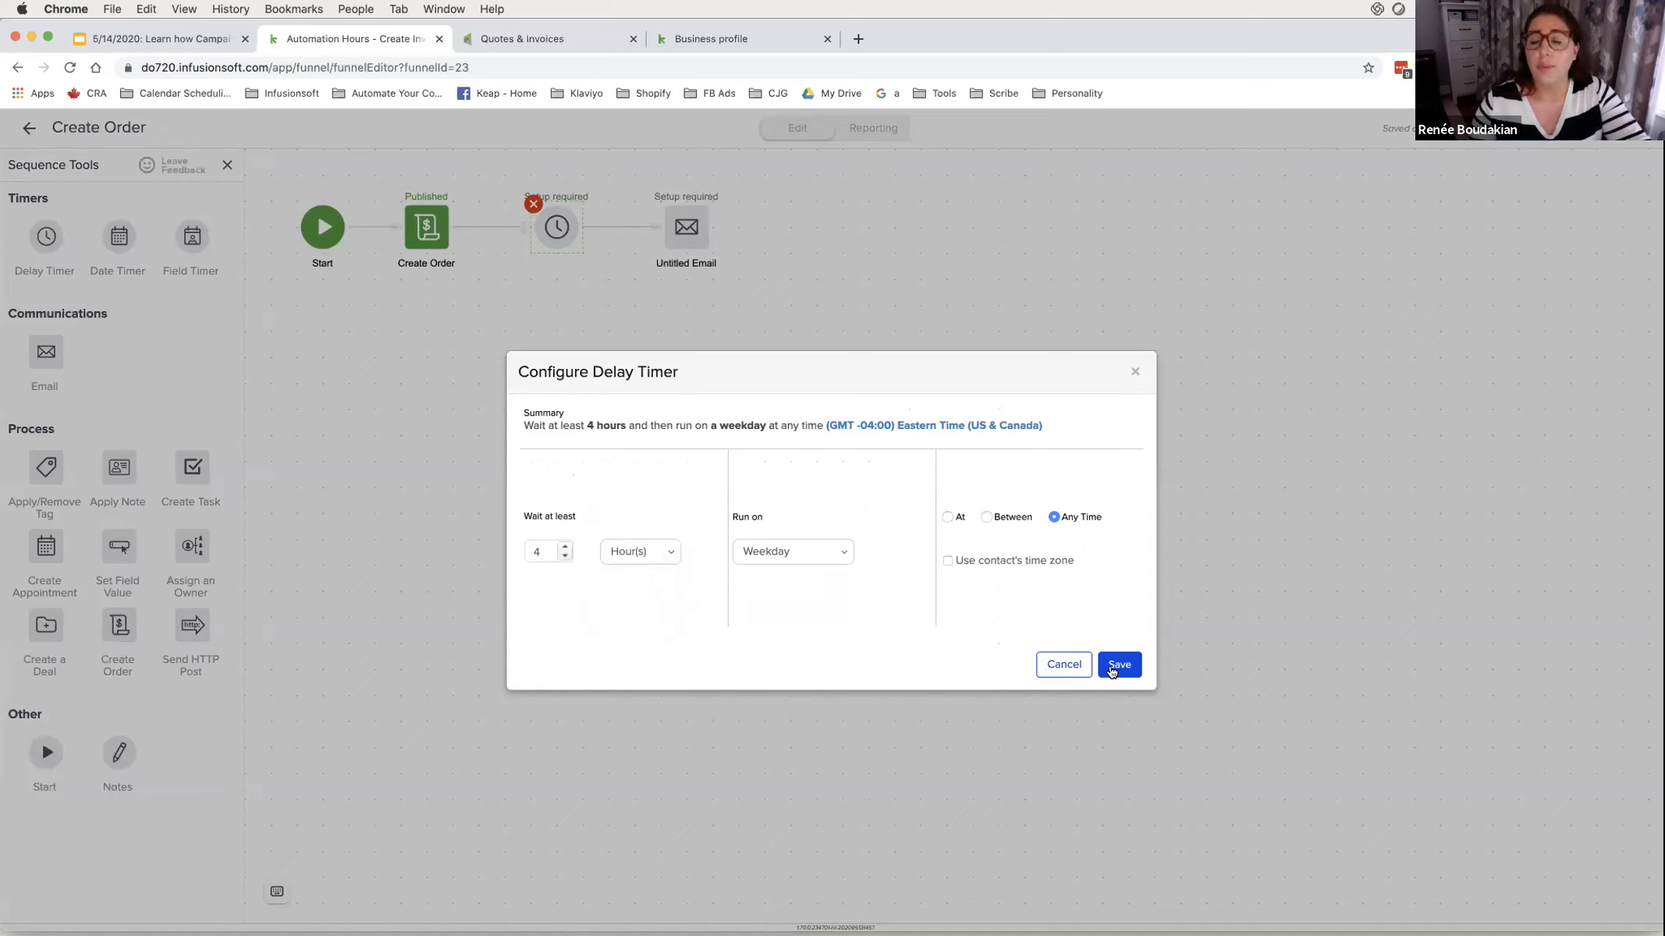
left_click(808, 549)
left_click(808, 538)
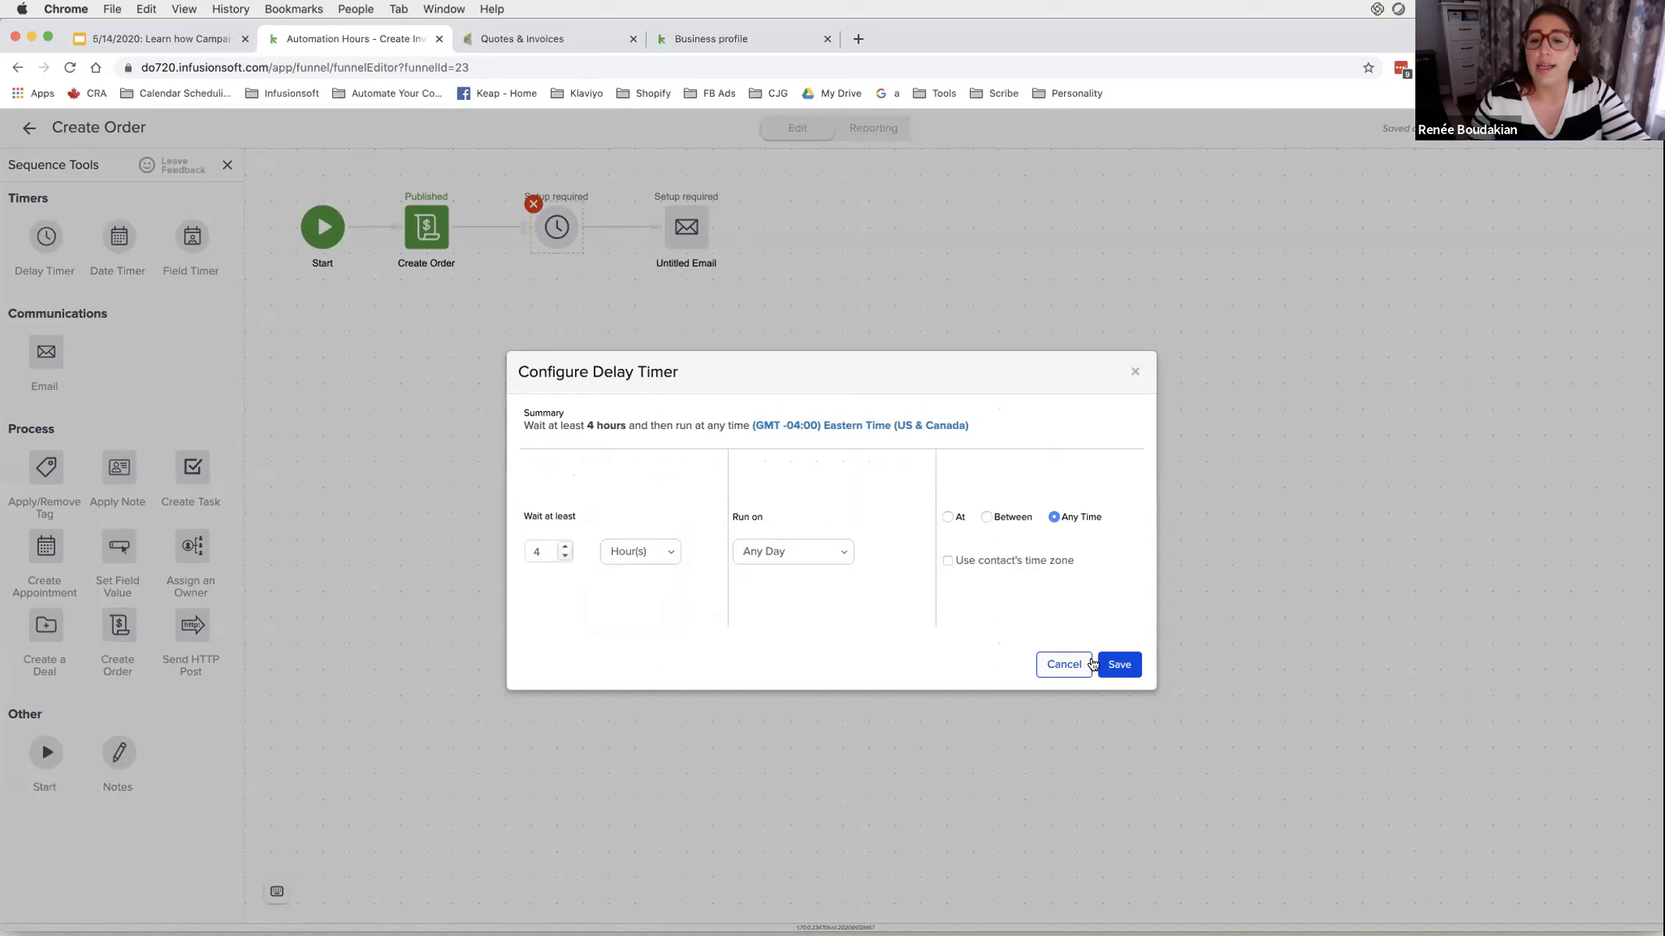
left_click(1122, 665)
- Rename the email step to 'Reminder for Invoice Payment'
left_click(683, 263)
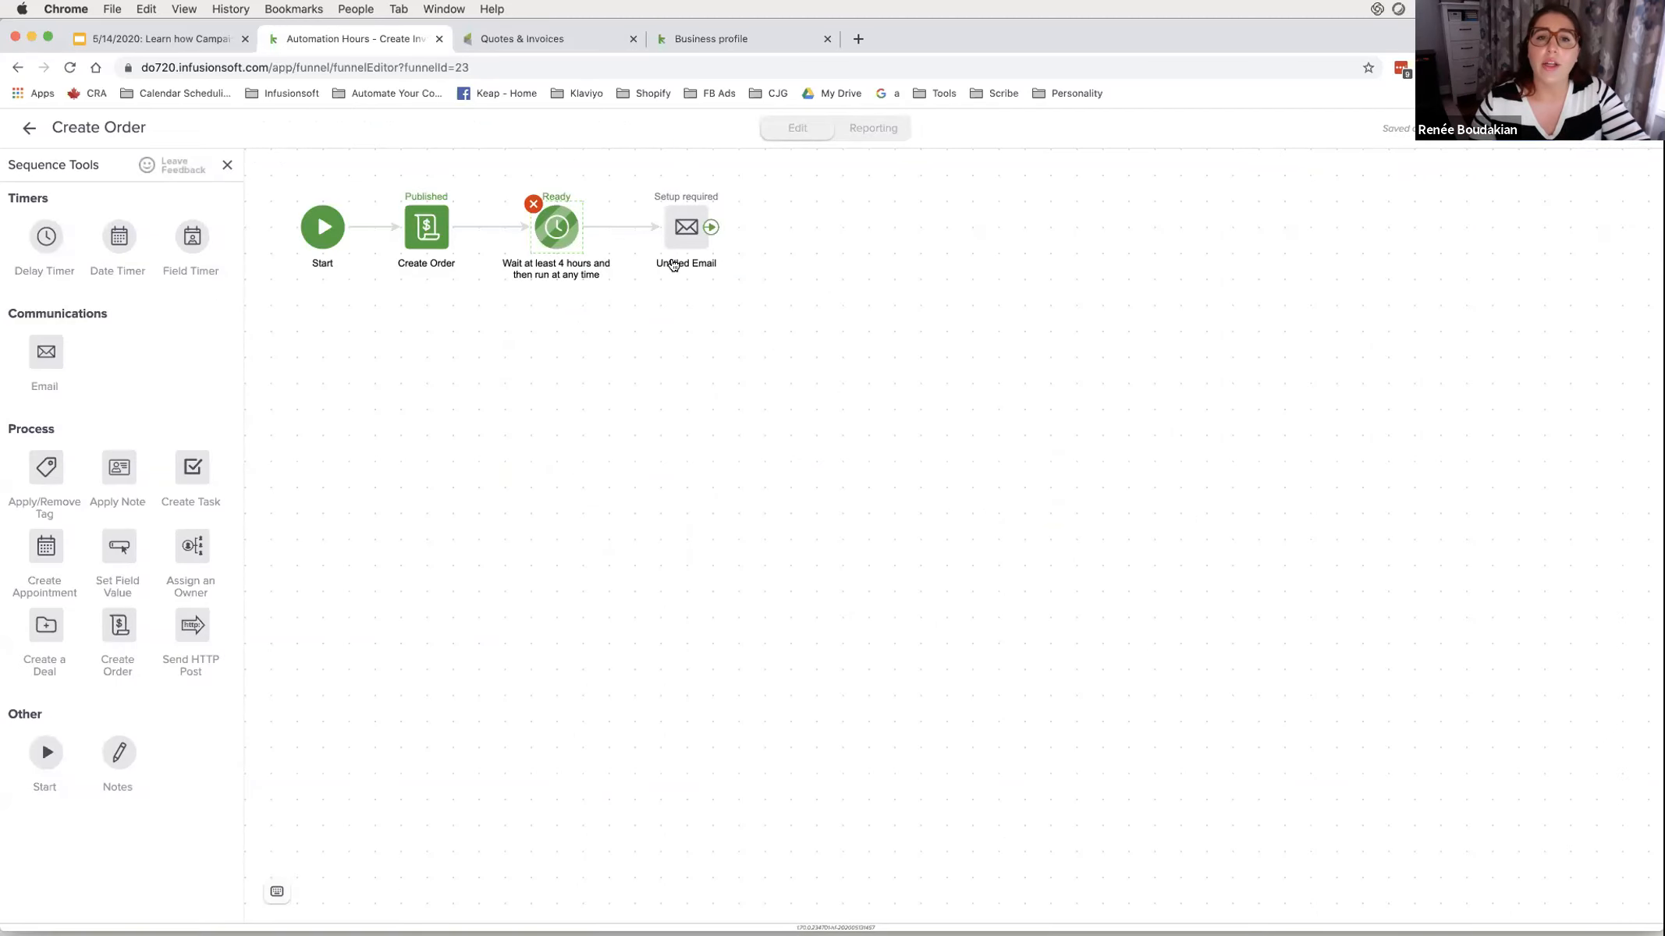
type("Reminder")
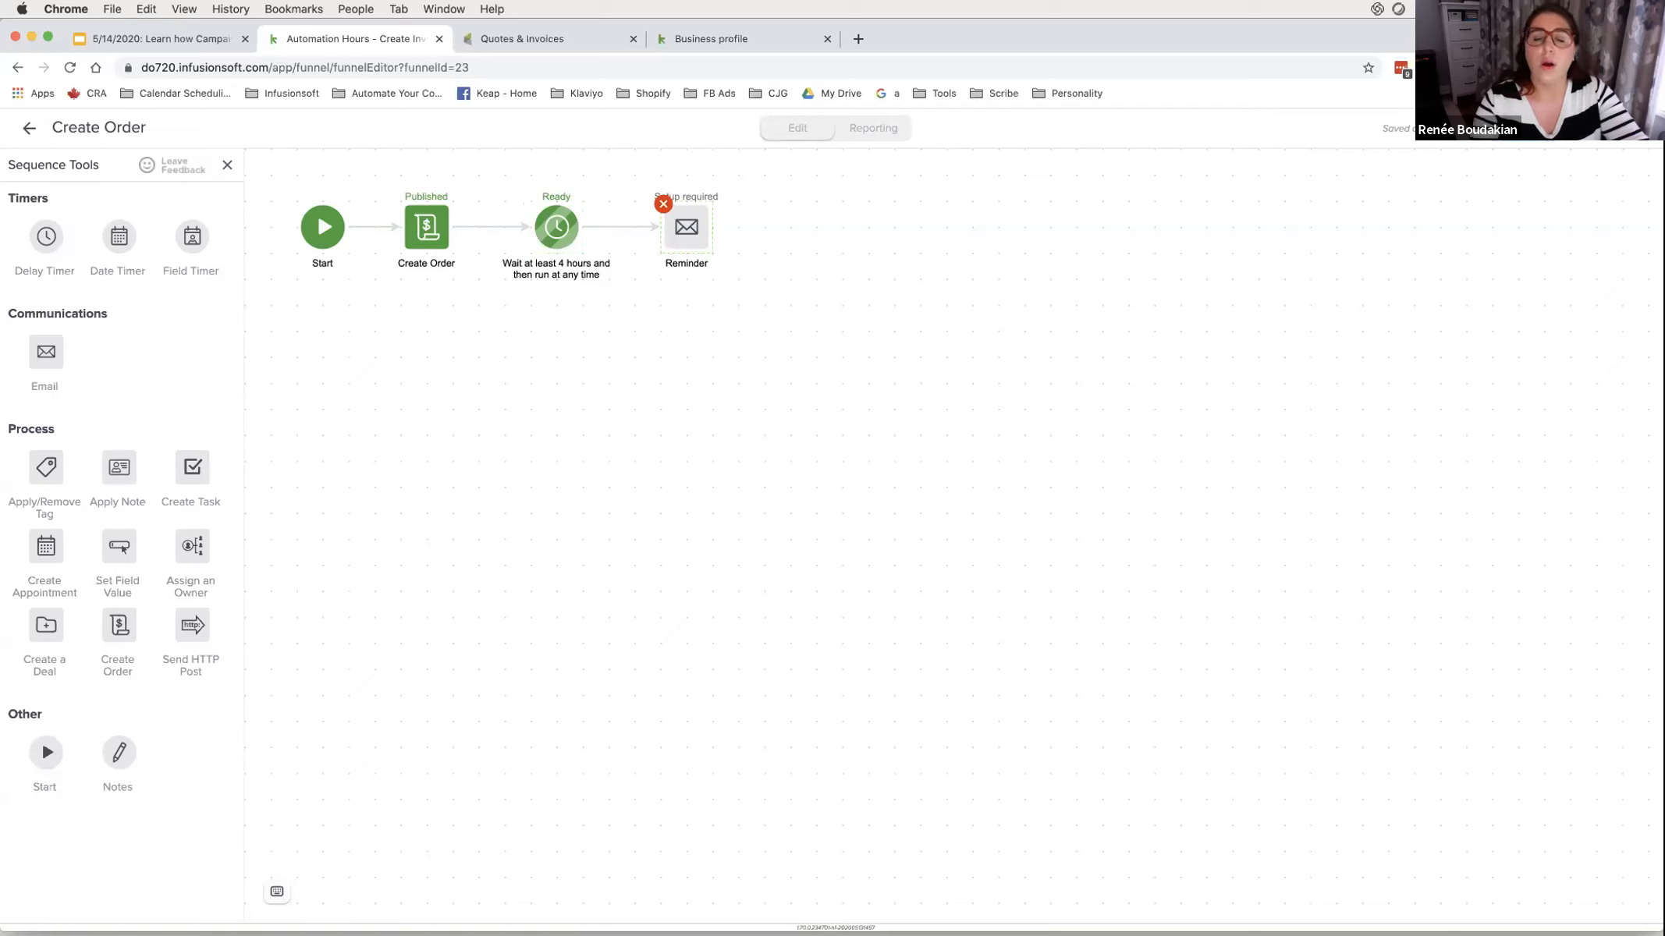
type(" for In")
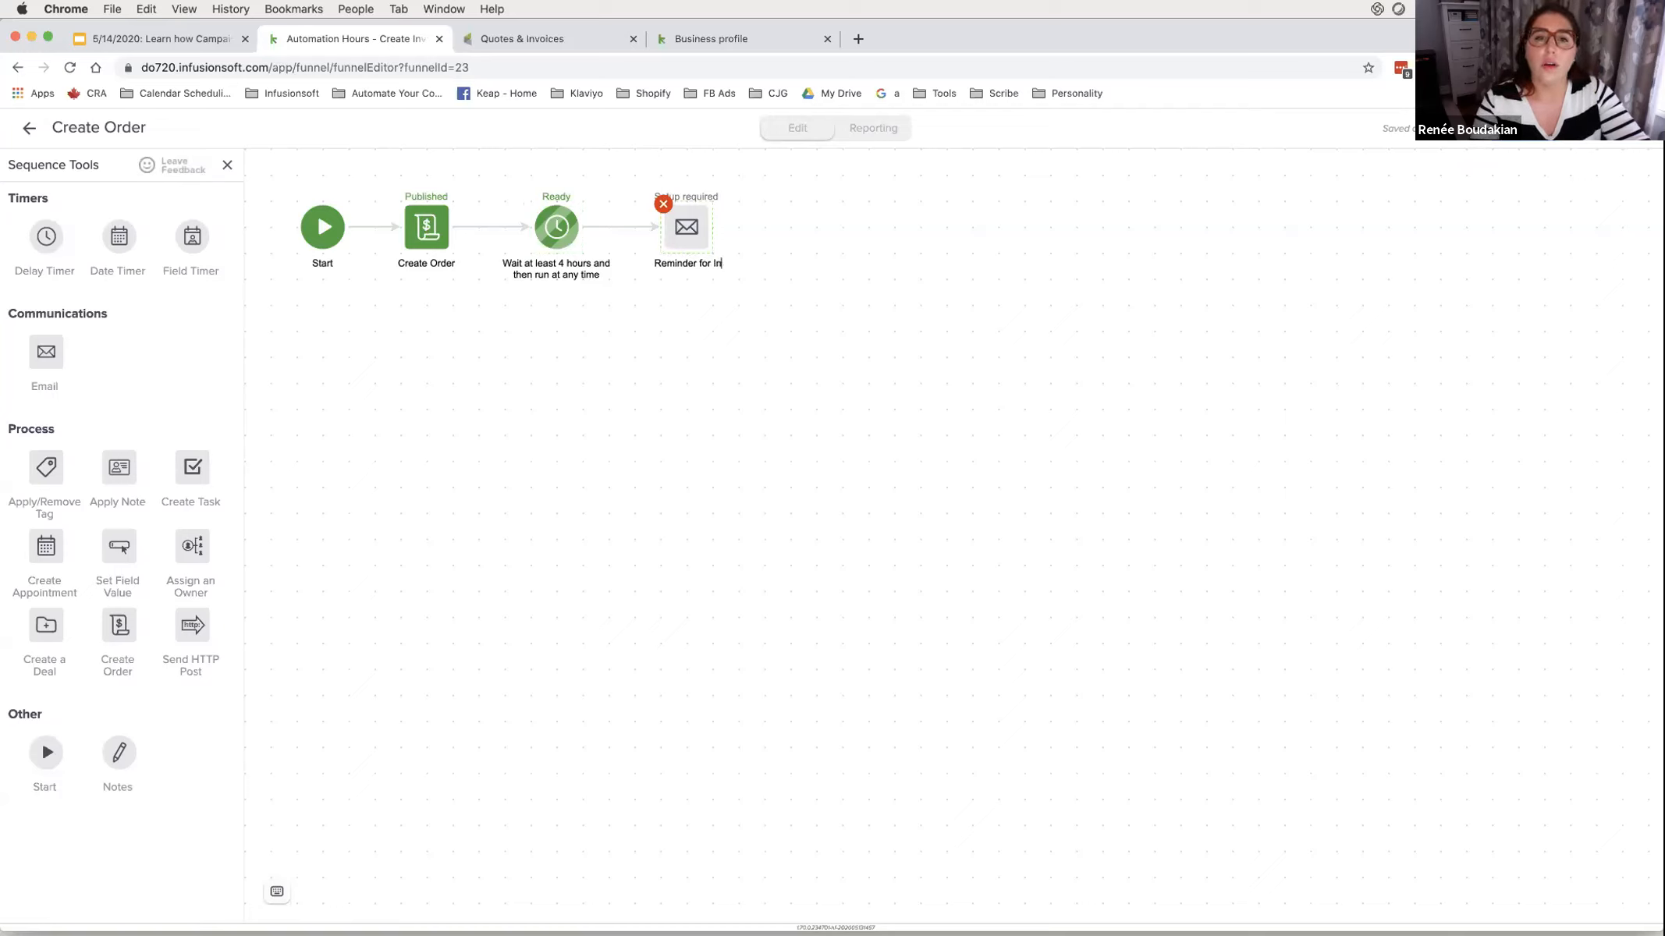
type("voice Payment")
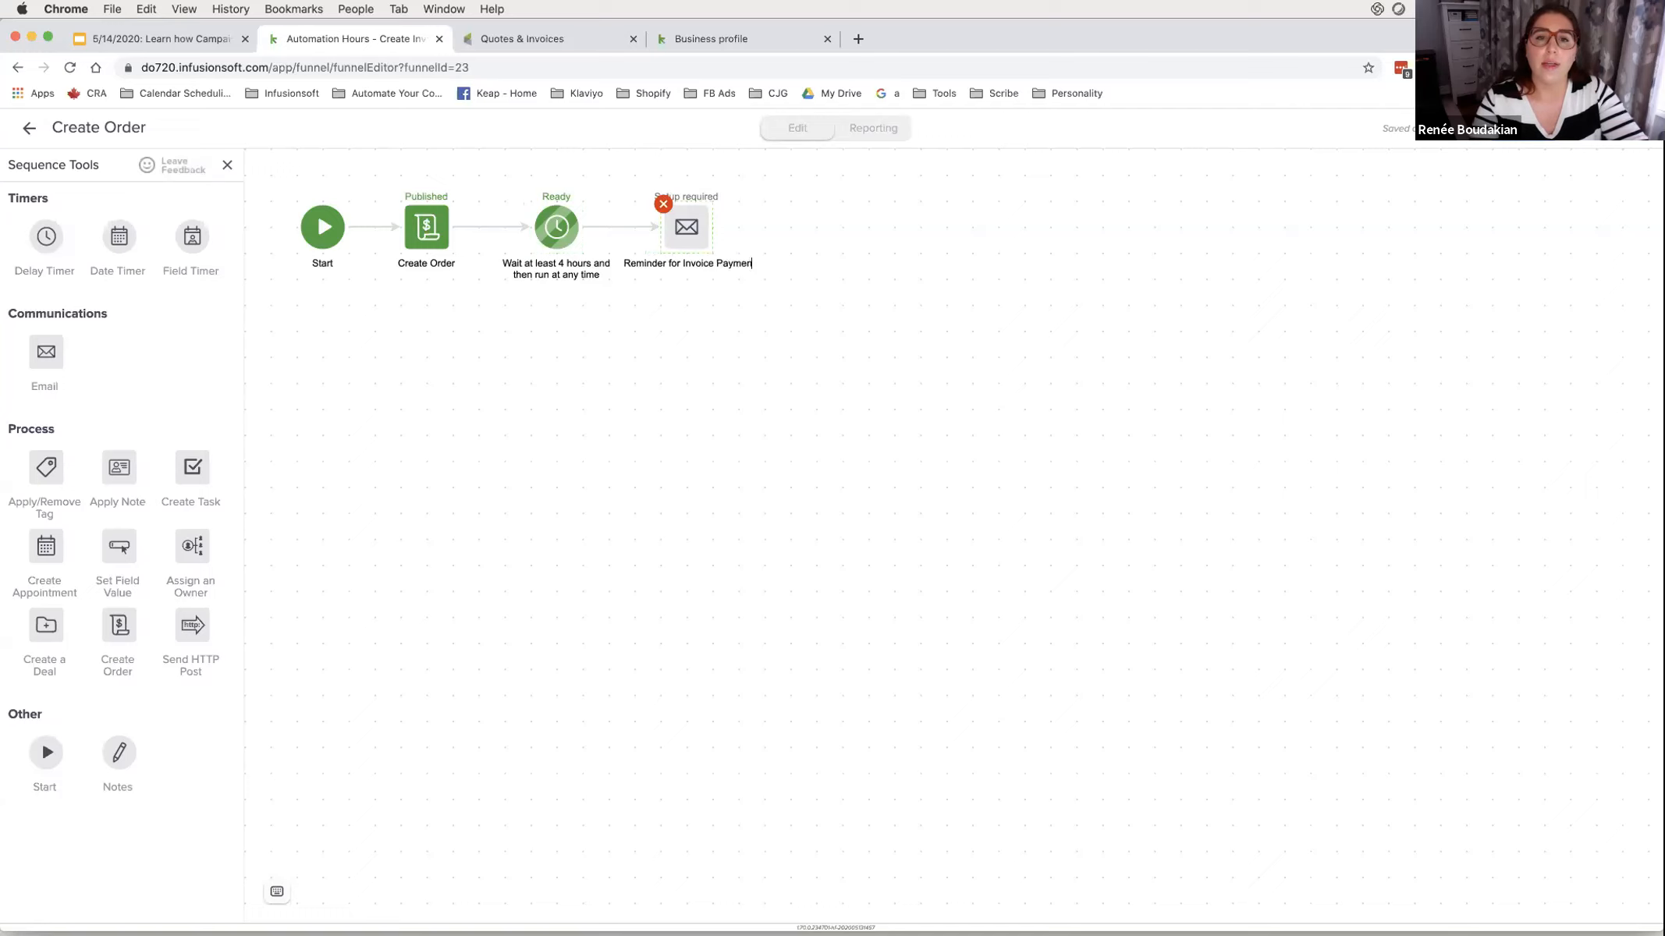
left_click(706, 342)
left_click_drag(684, 228, 709, 228)
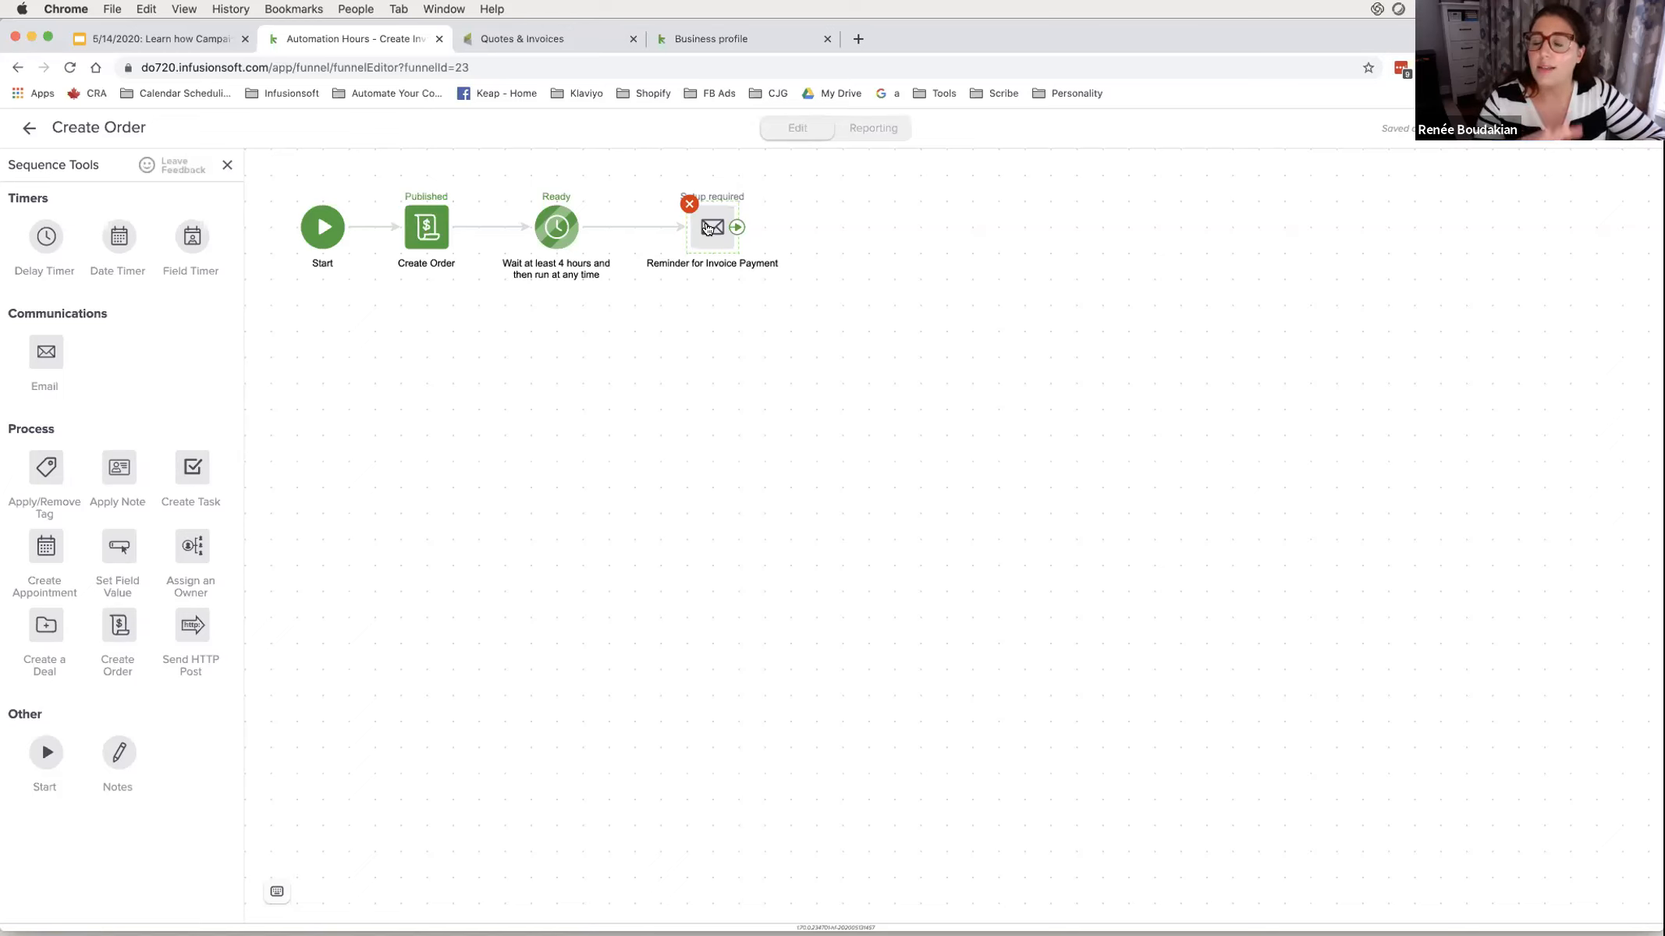
- Go back to the campaign canvas and place Smart Form submitted beneath Pipeline Stage moved
left_click(28, 127)
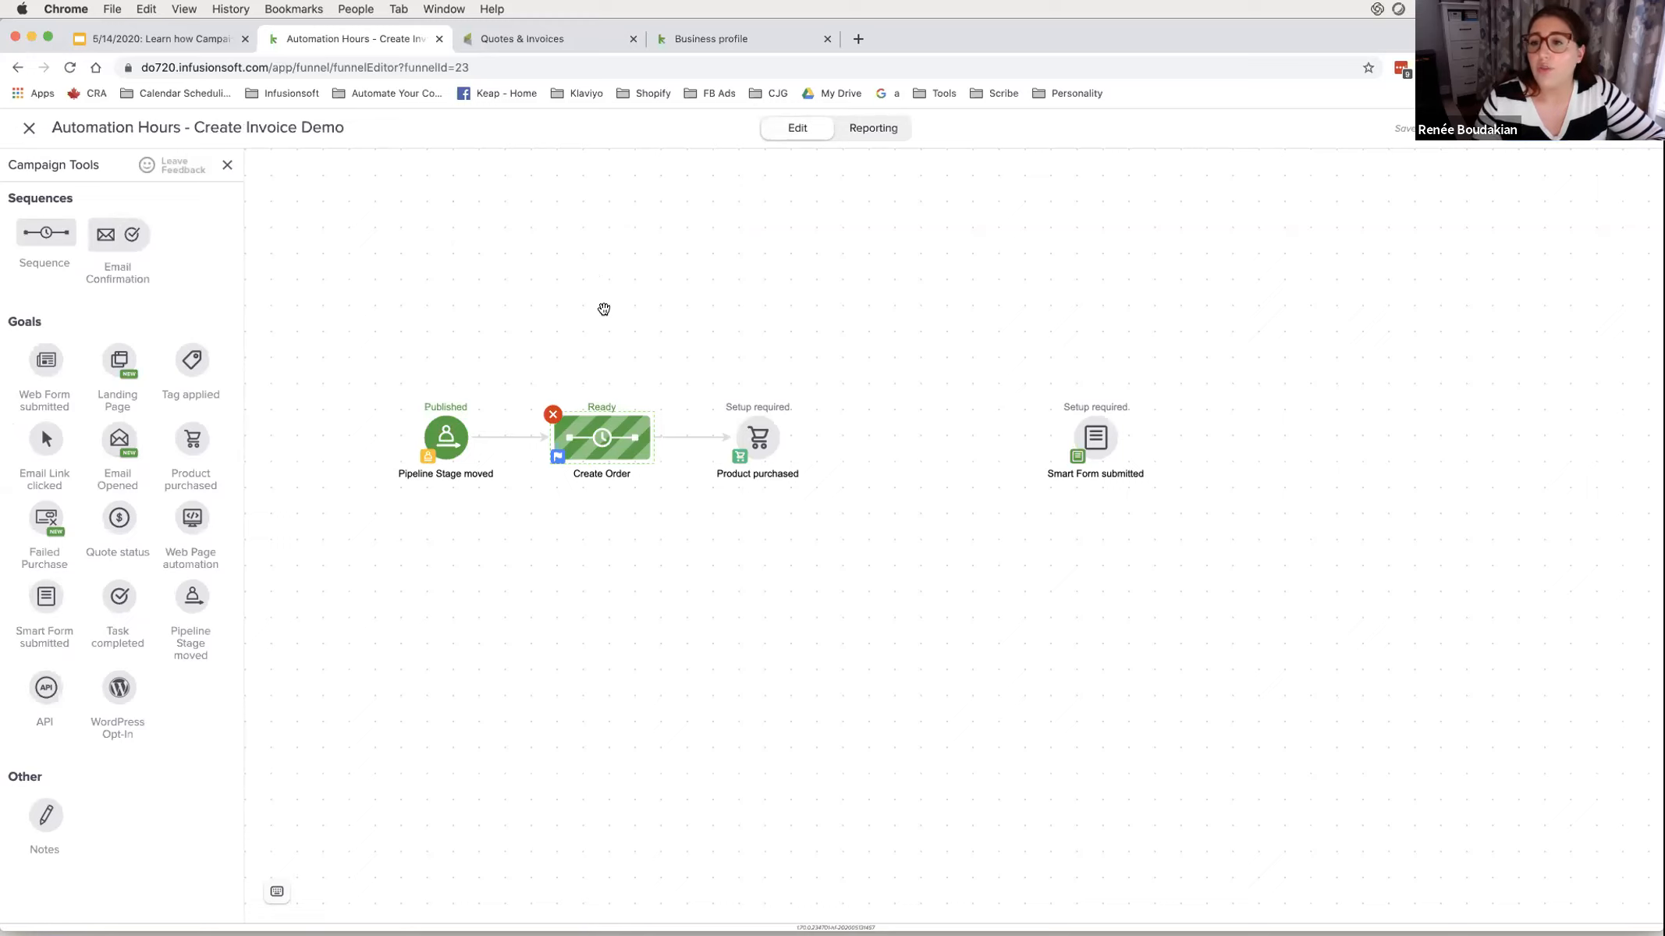
left_click_drag(711, 367, 822, 529)
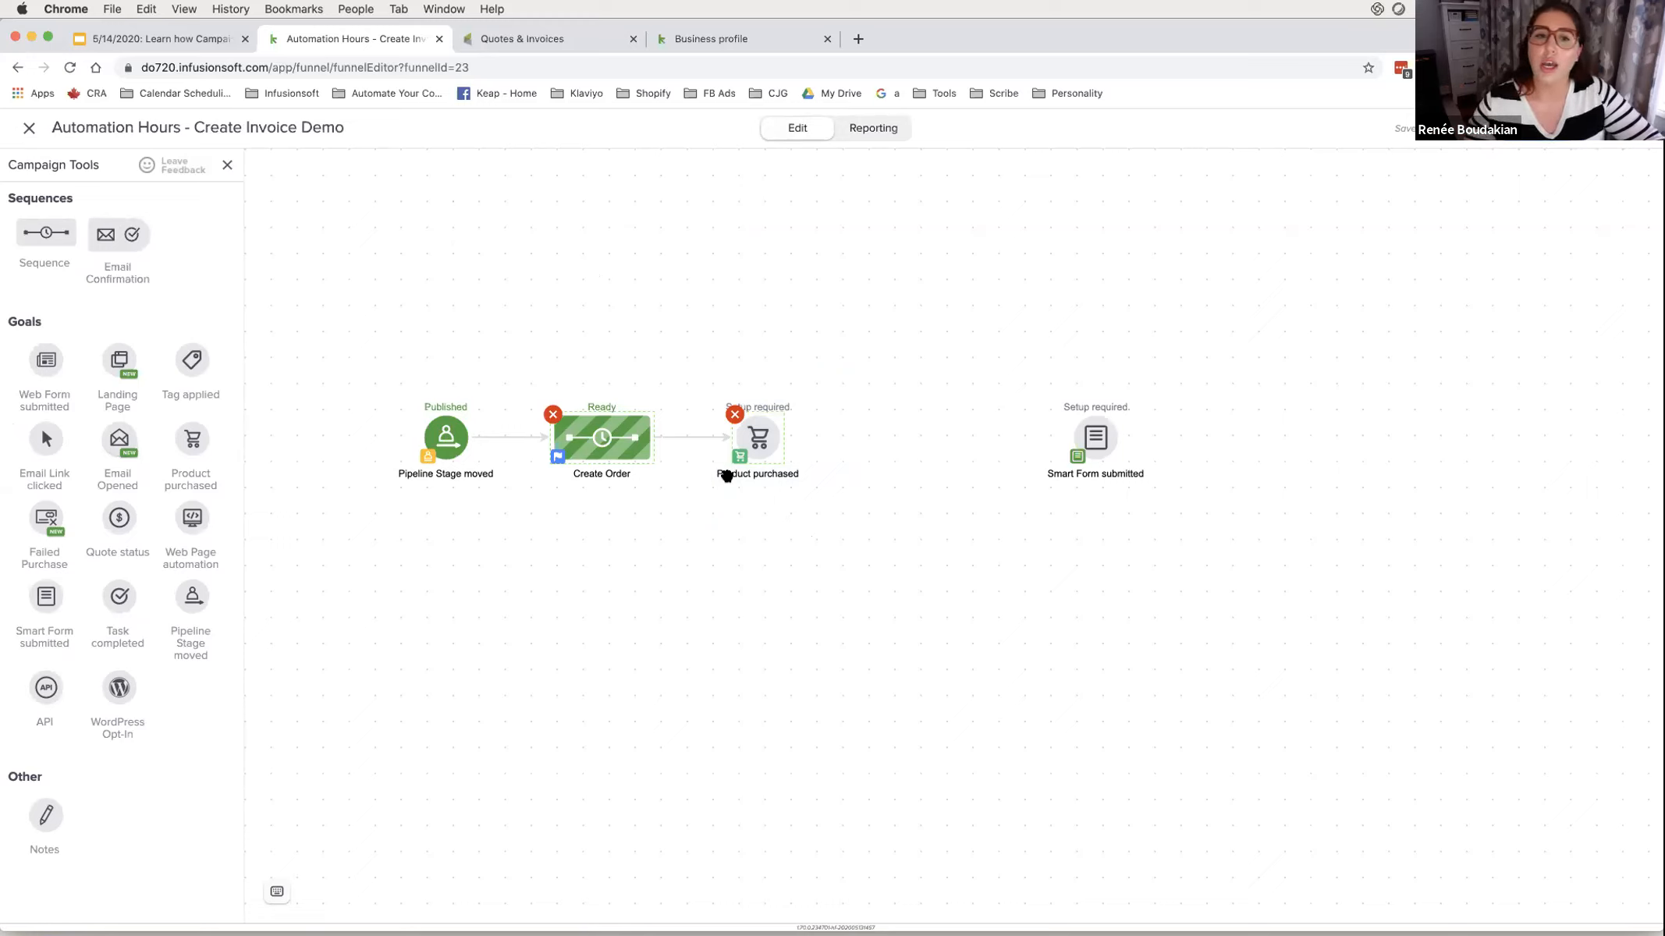
left_click_drag(414, 382, 622, 513)
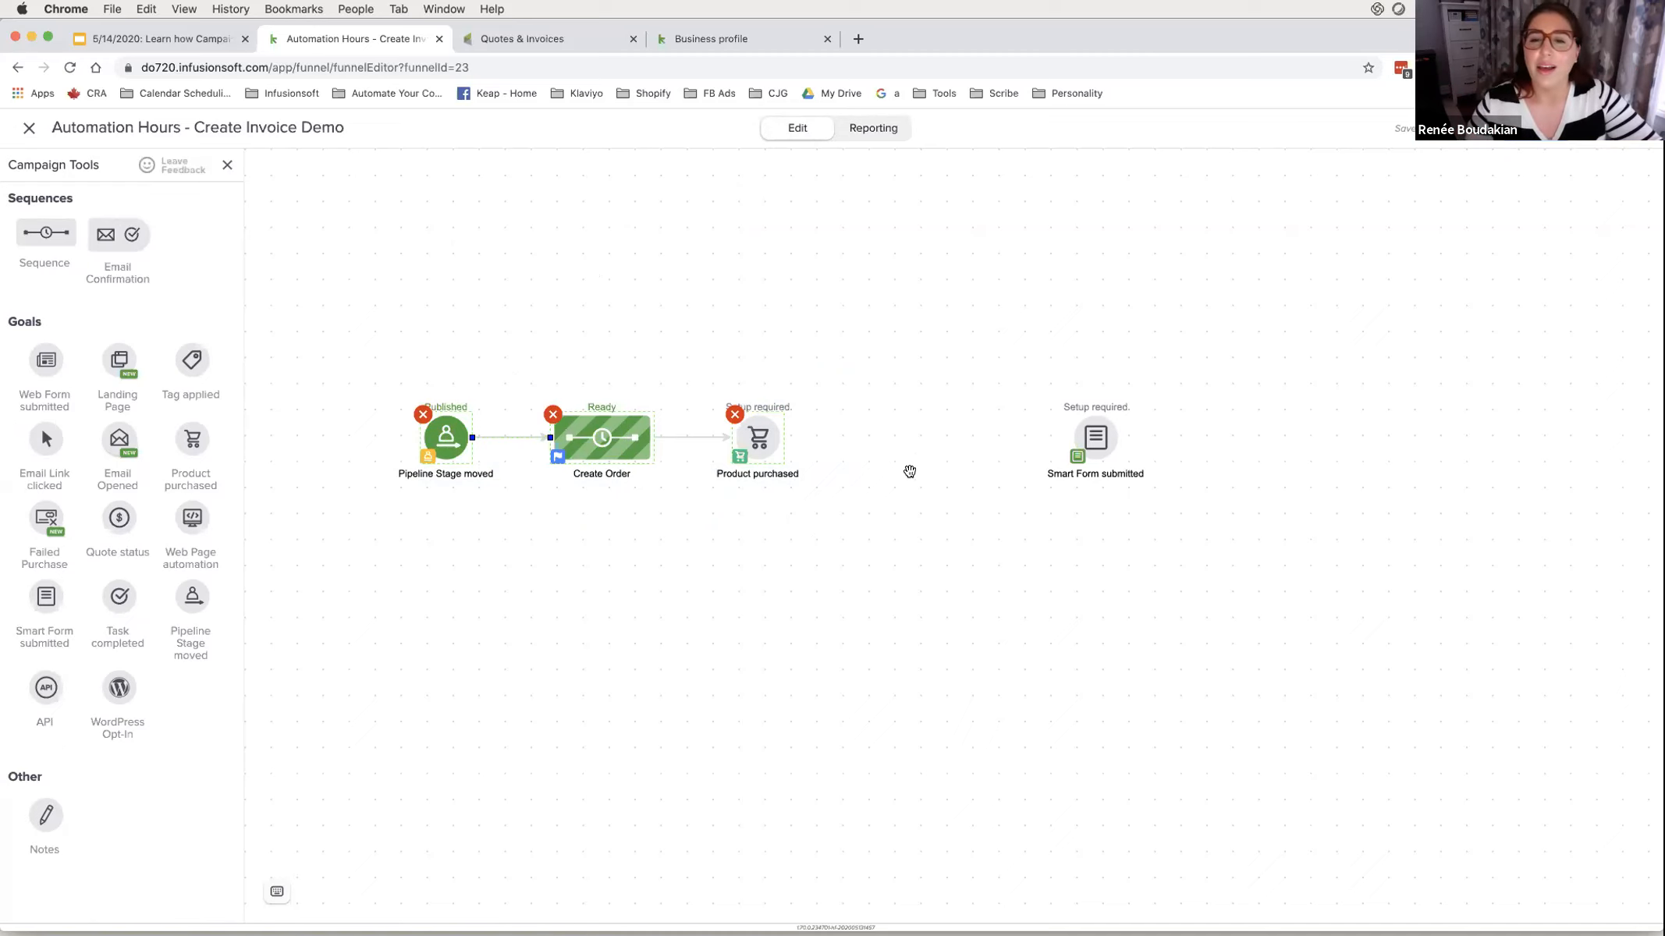
left_click_drag(1085, 439, 443, 624)
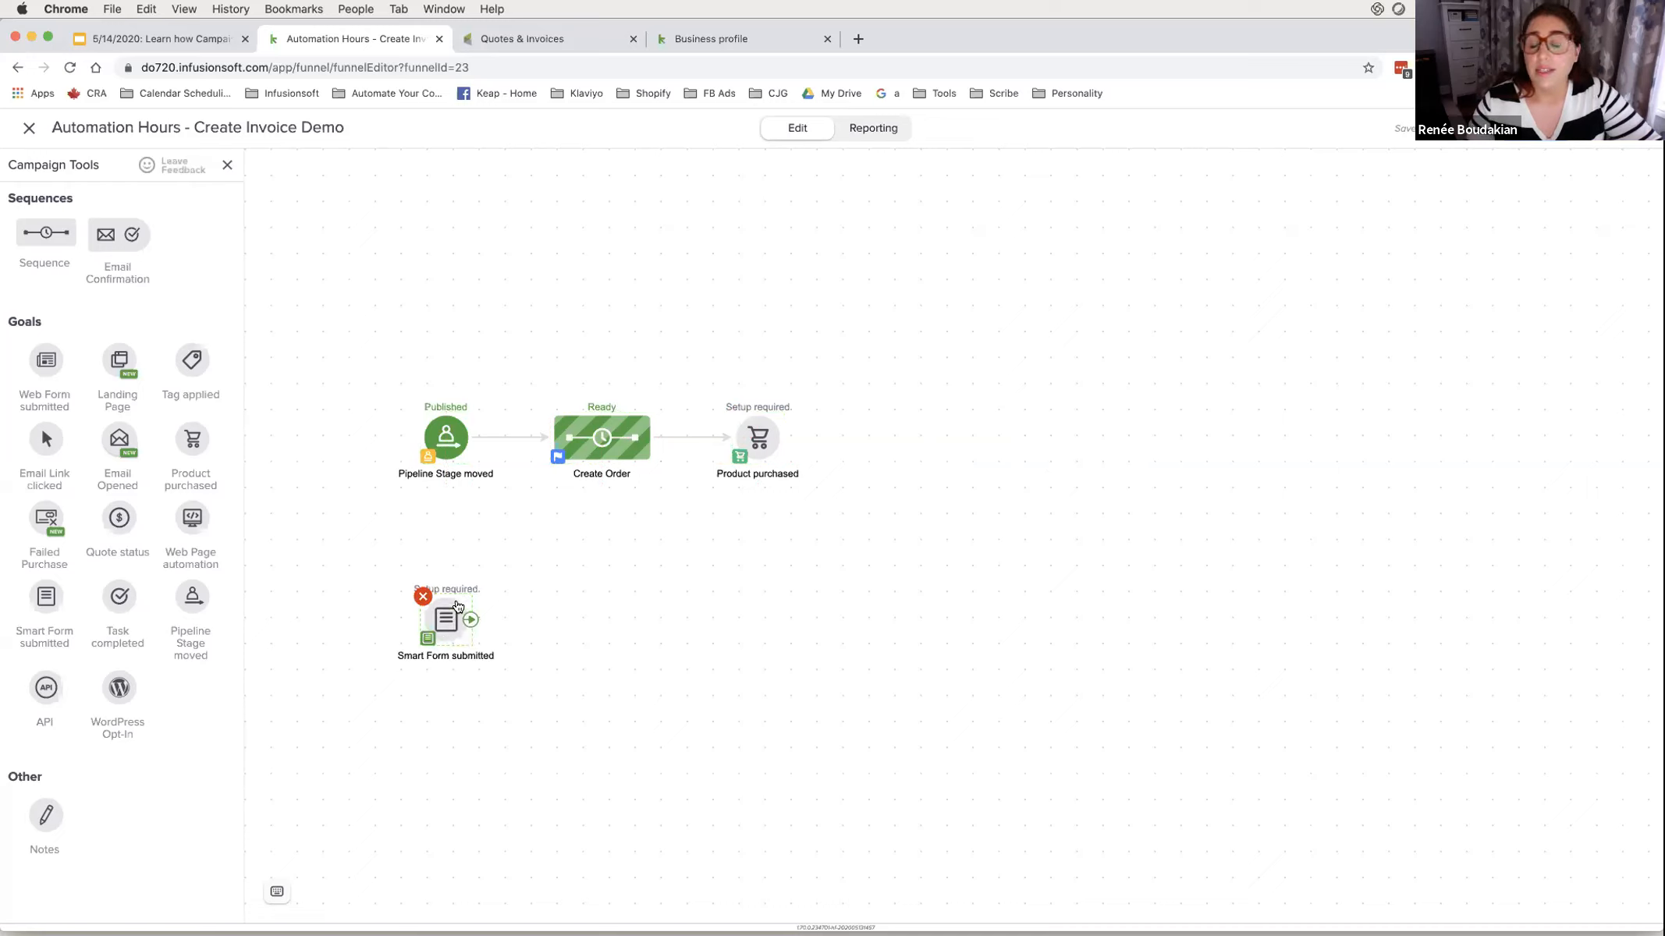
- Connect Smart Form submitted to a Create Order copy, paste a second copy, and align both branches
left_click_drag(653, 436, 611, 596)
left_click_drag(593, 458, 587, 626)
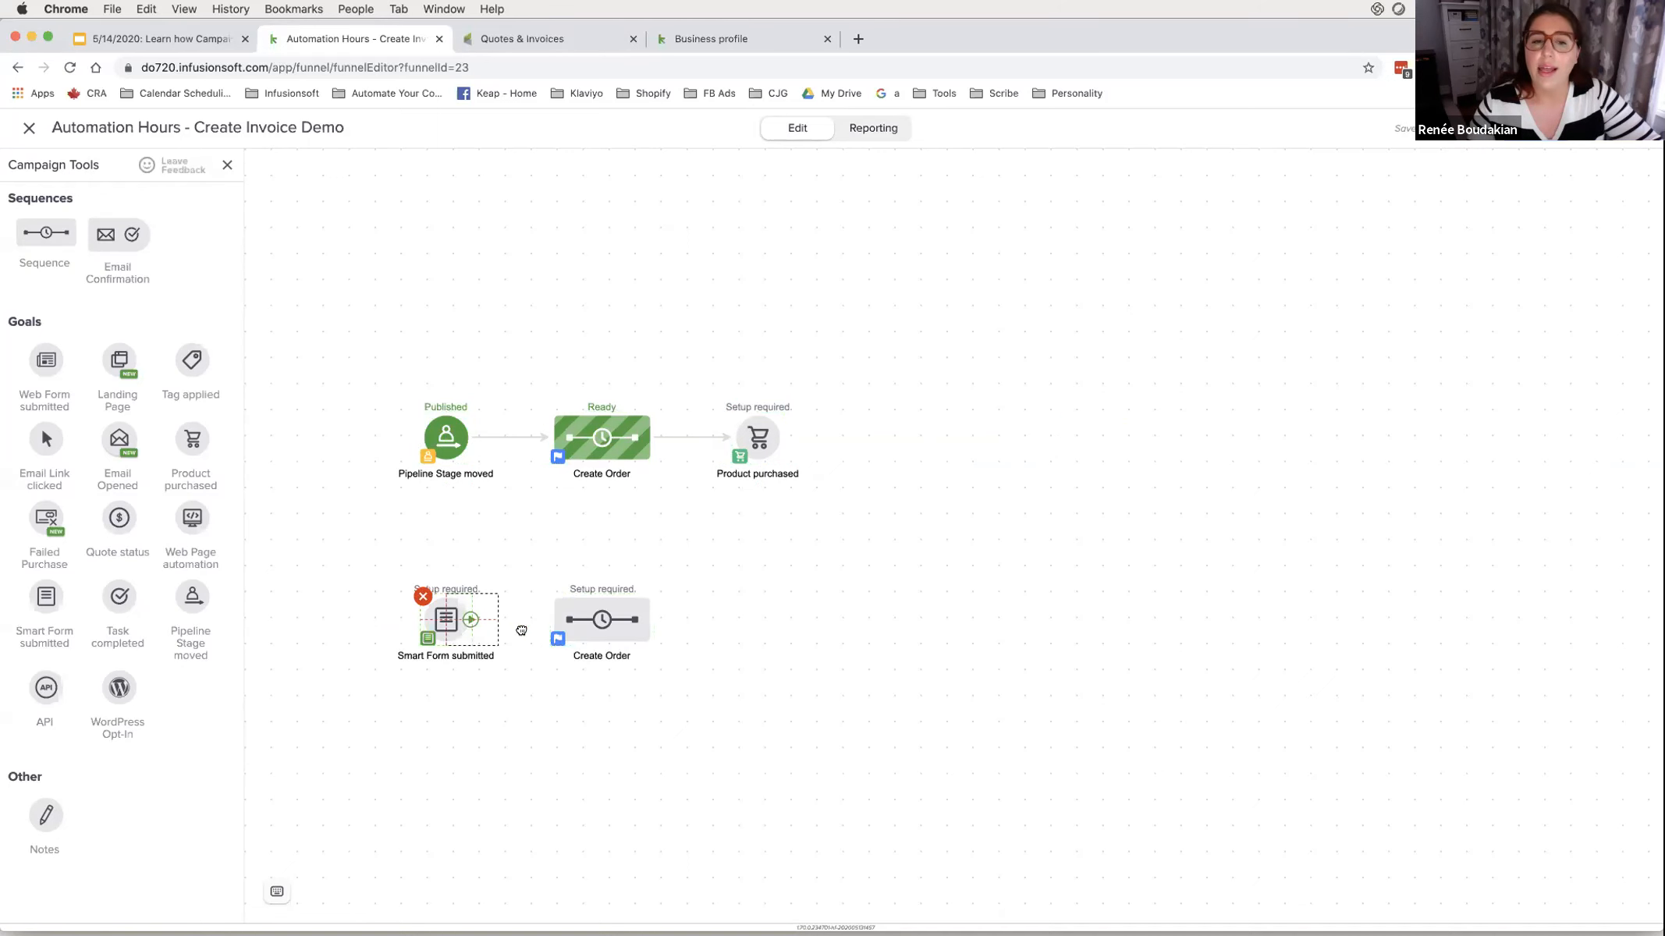
left_click_drag(469, 626, 588, 622)
left_click(588, 621)
key("super+c")
key("super+v")
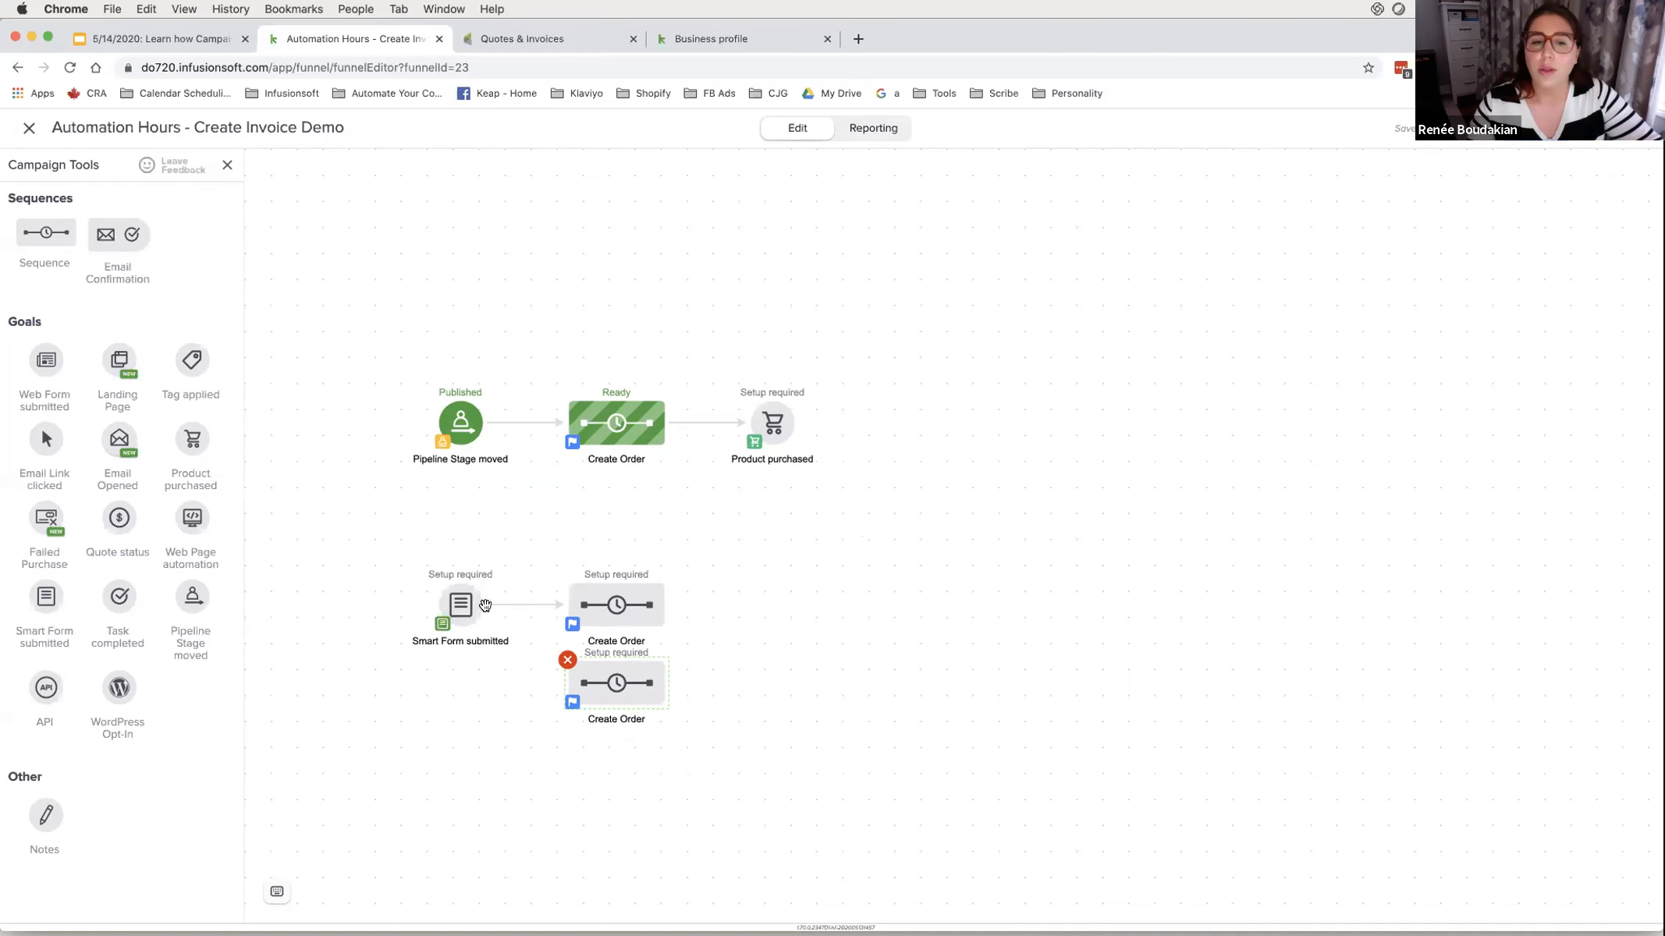
left_click_drag(616, 690, 663, 596)
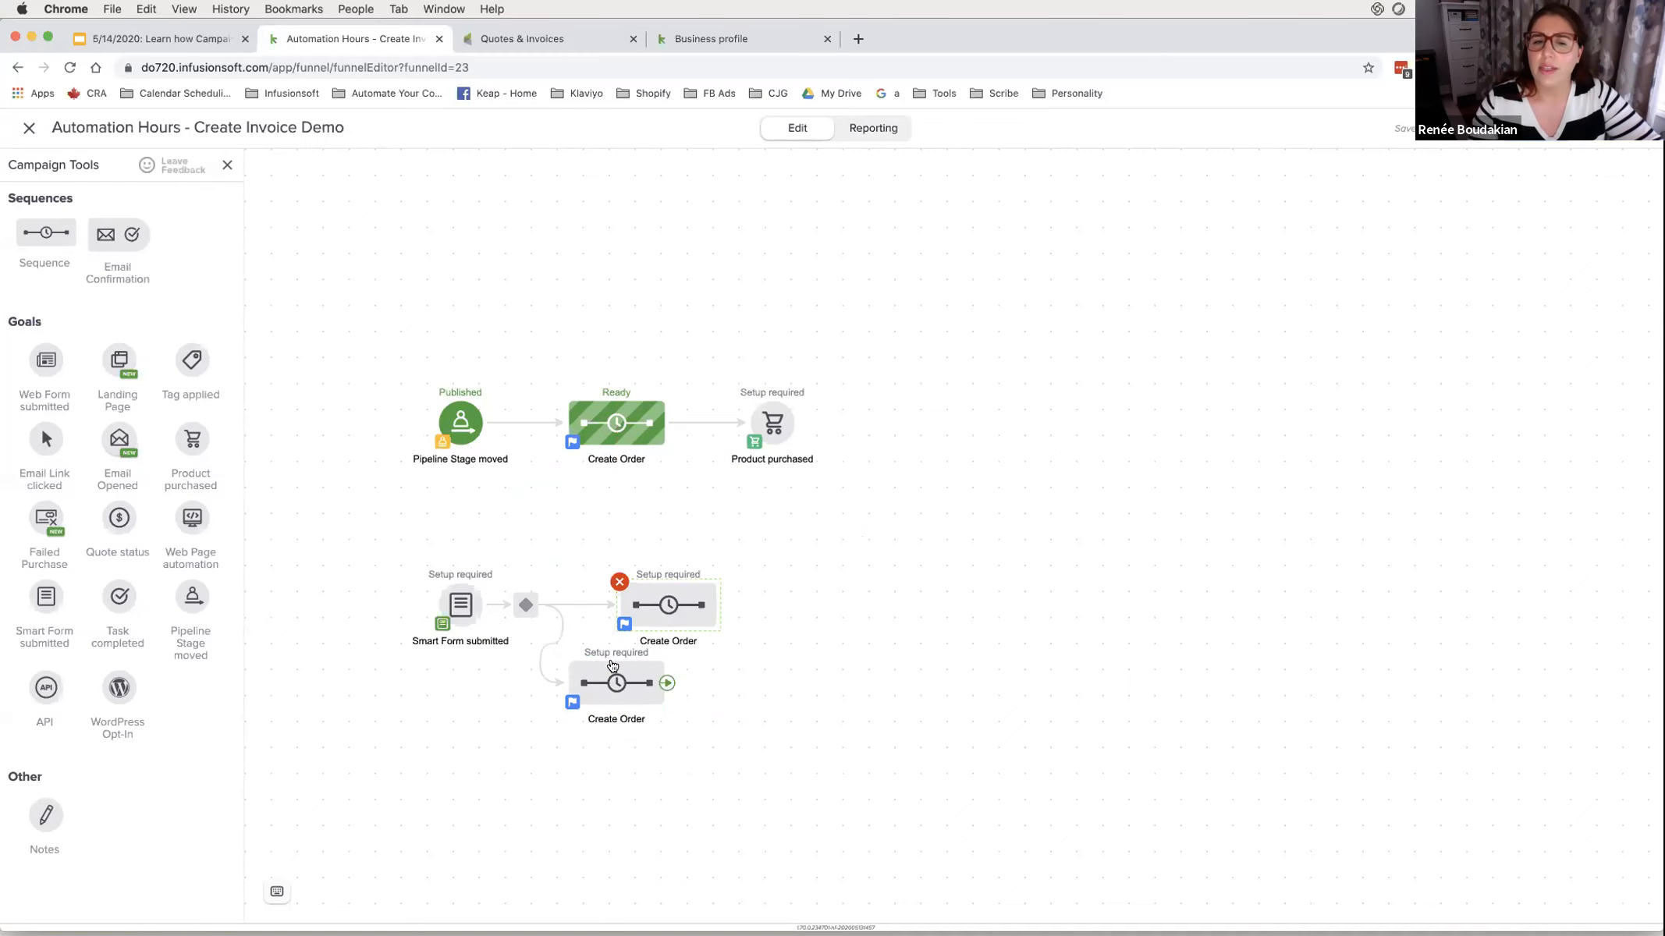
left_click_drag(627, 678, 678, 677)
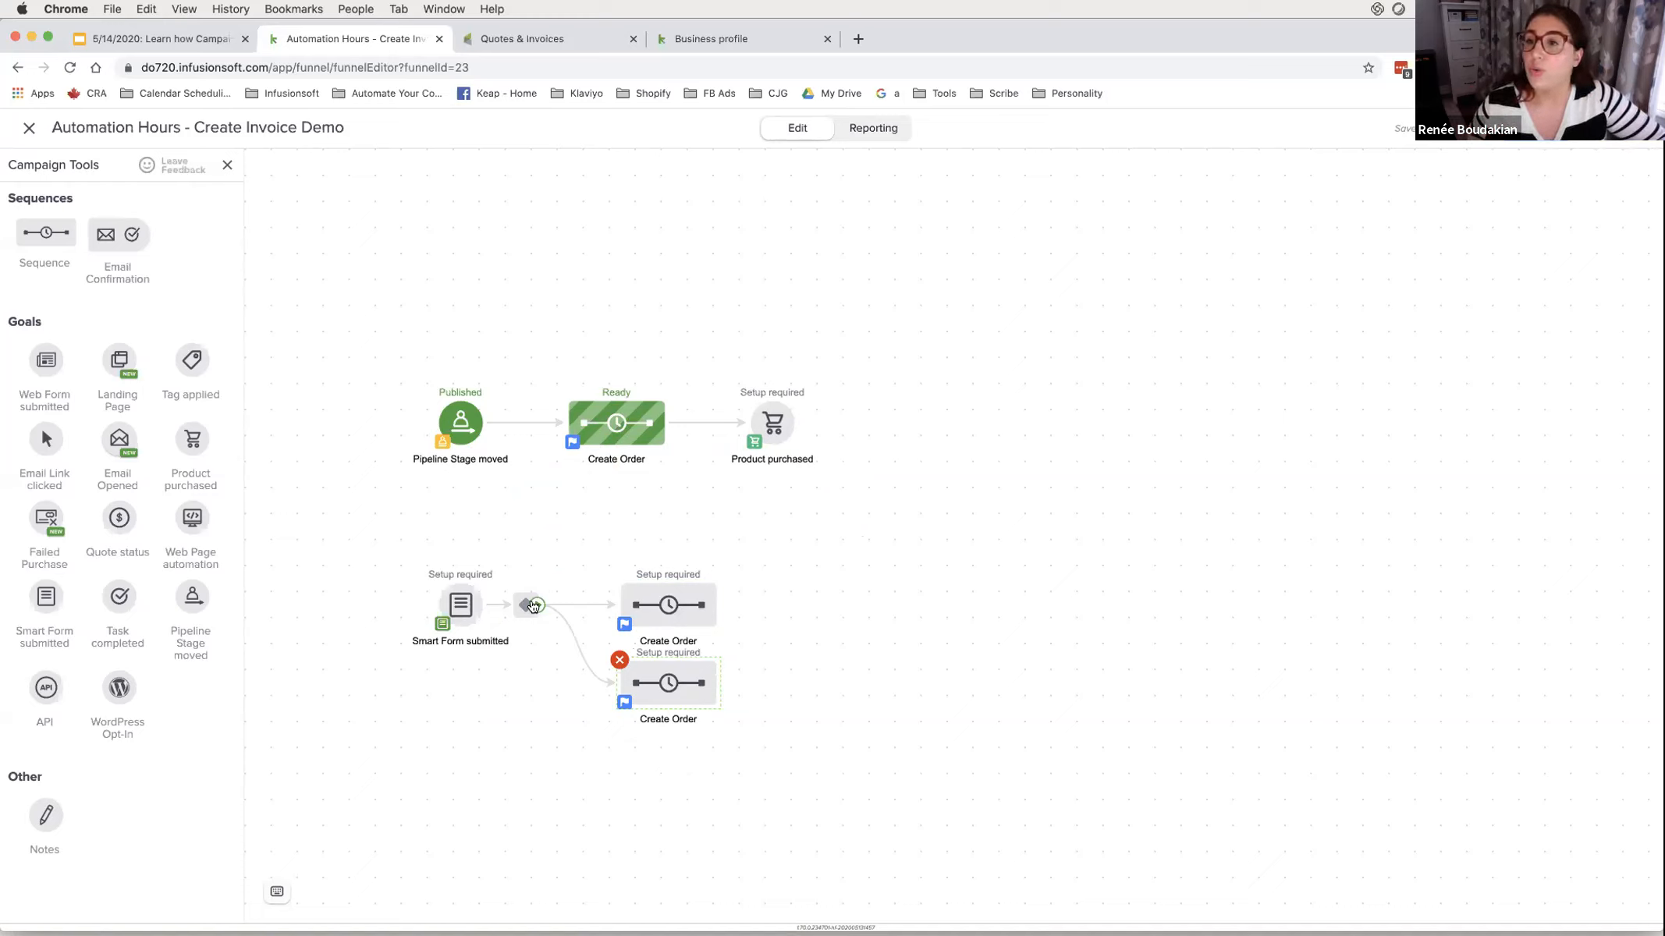
- Open the Smart Form submitted goal's settings and close them without choosing a form
left_click(460, 606)
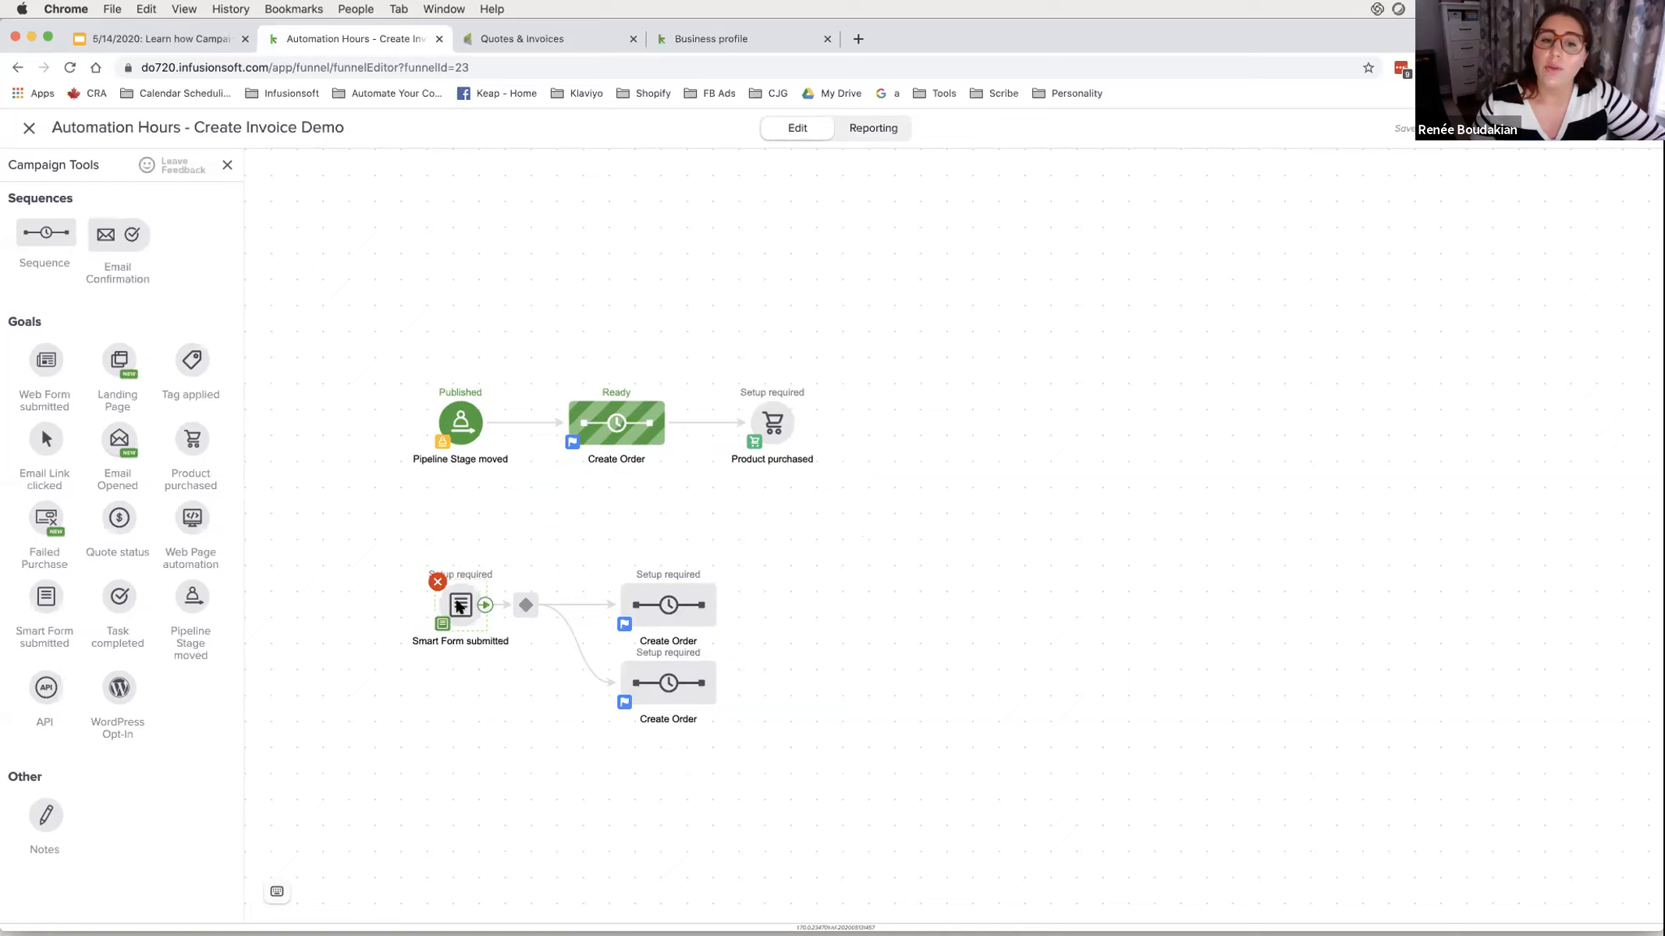
double_click(459, 606)
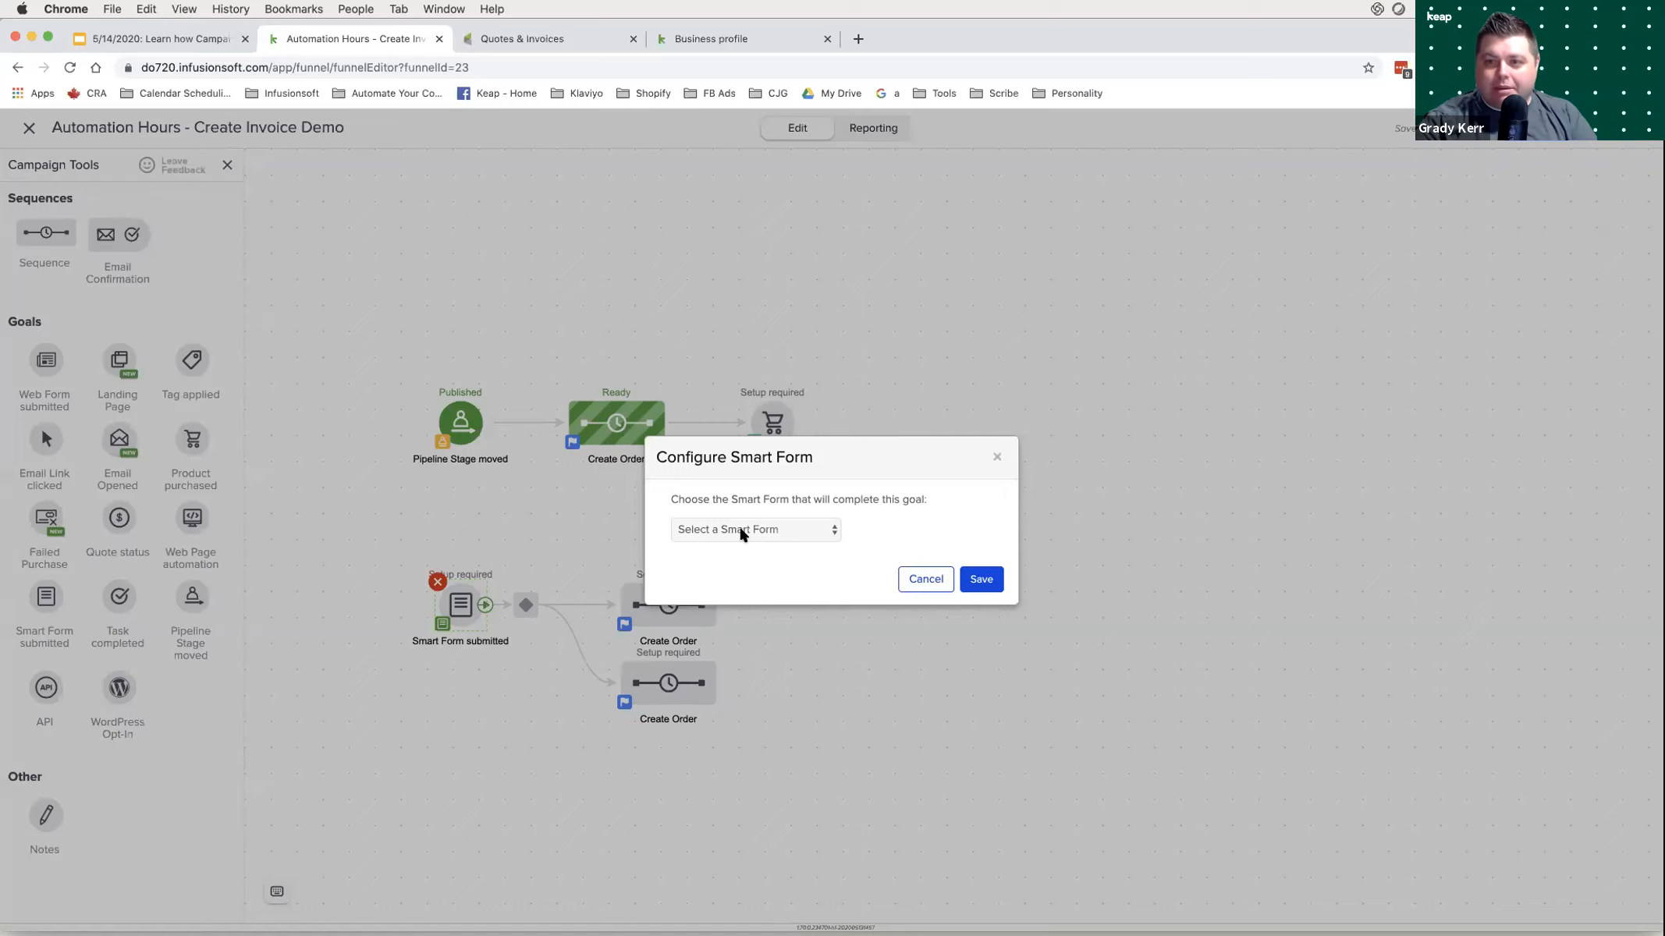
left_click(809, 188)
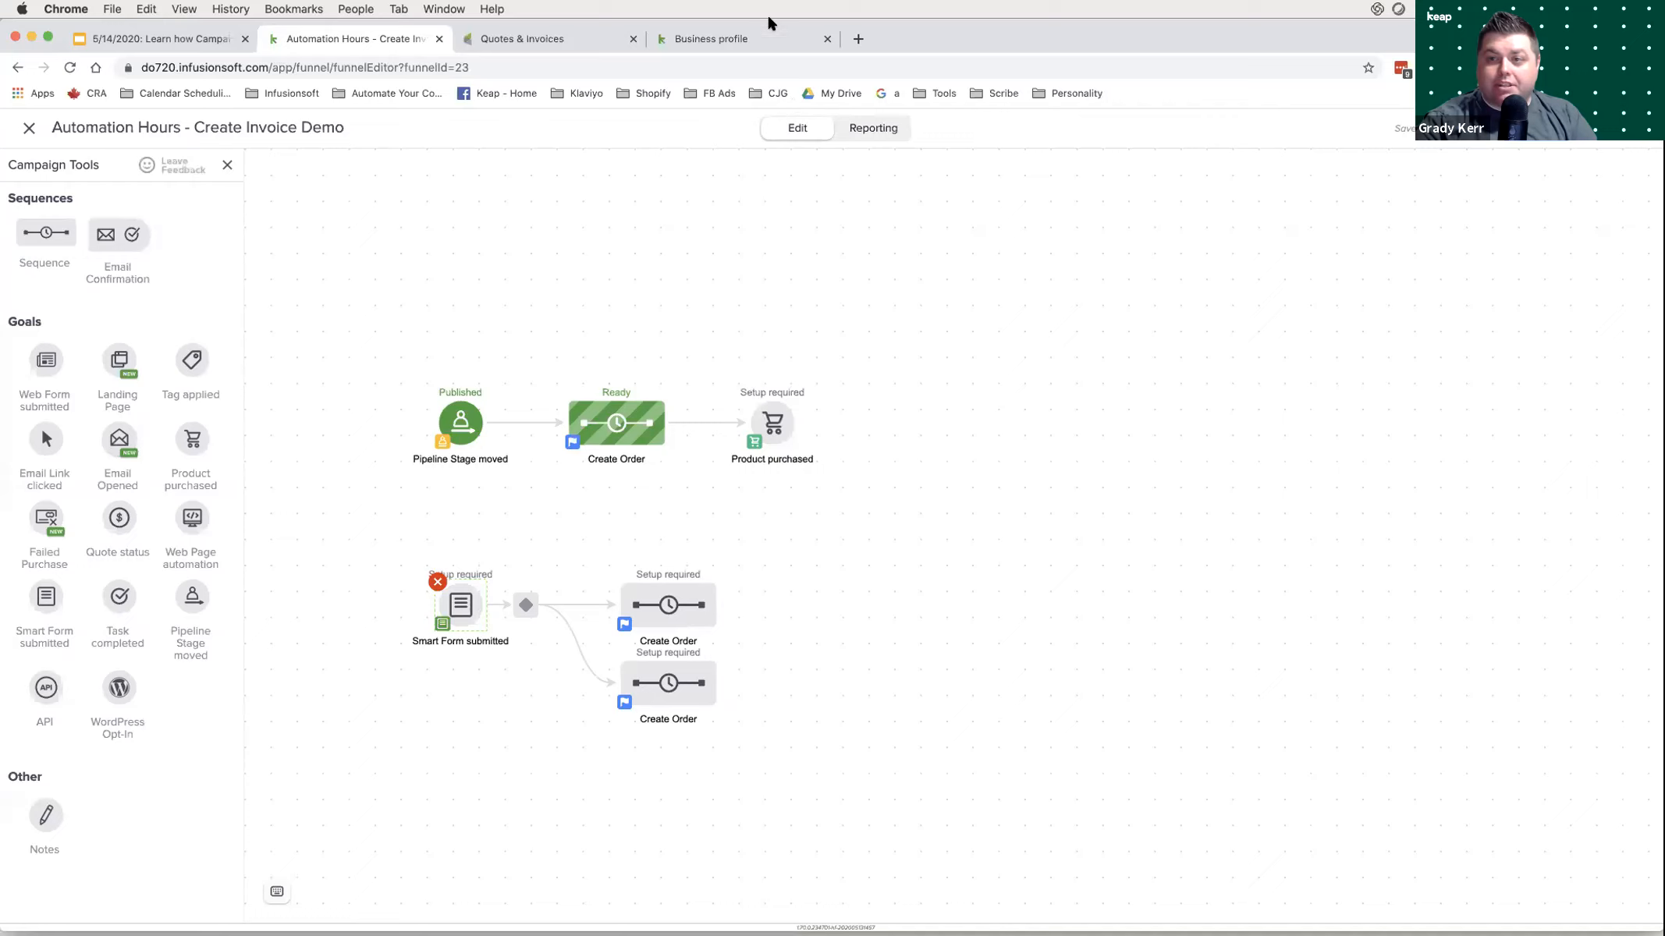
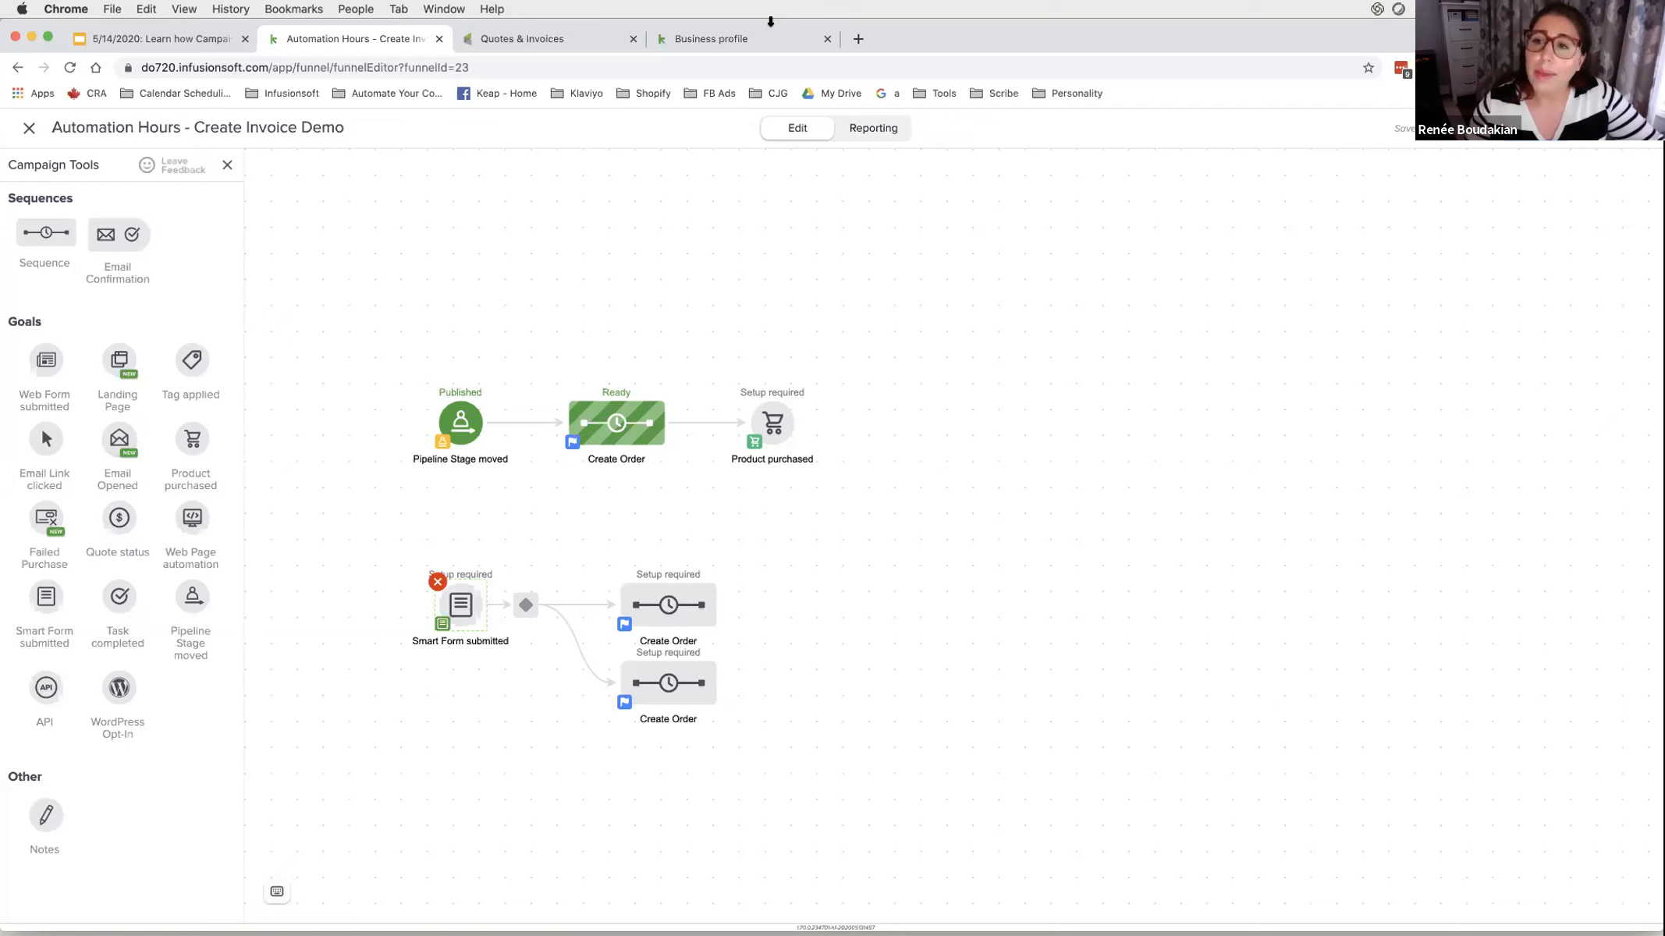
- From the Quotes & Invoices tab, go to Campaign Builder and open the Untitled Campaign
left_click(499, 41)
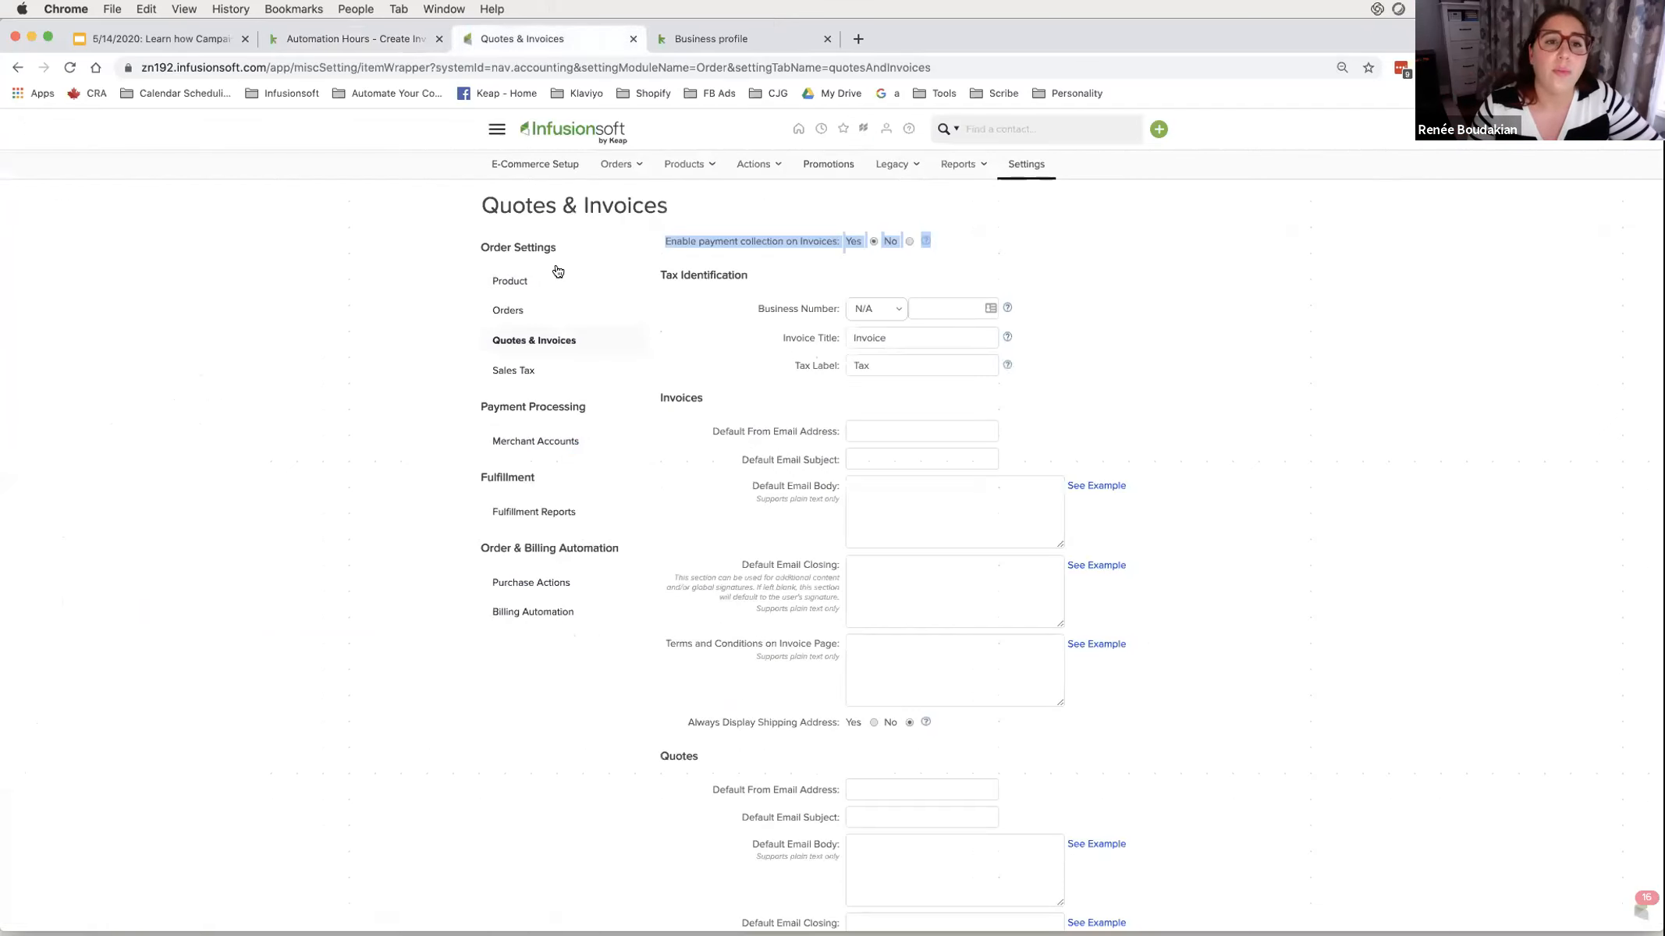
left_click(497, 129)
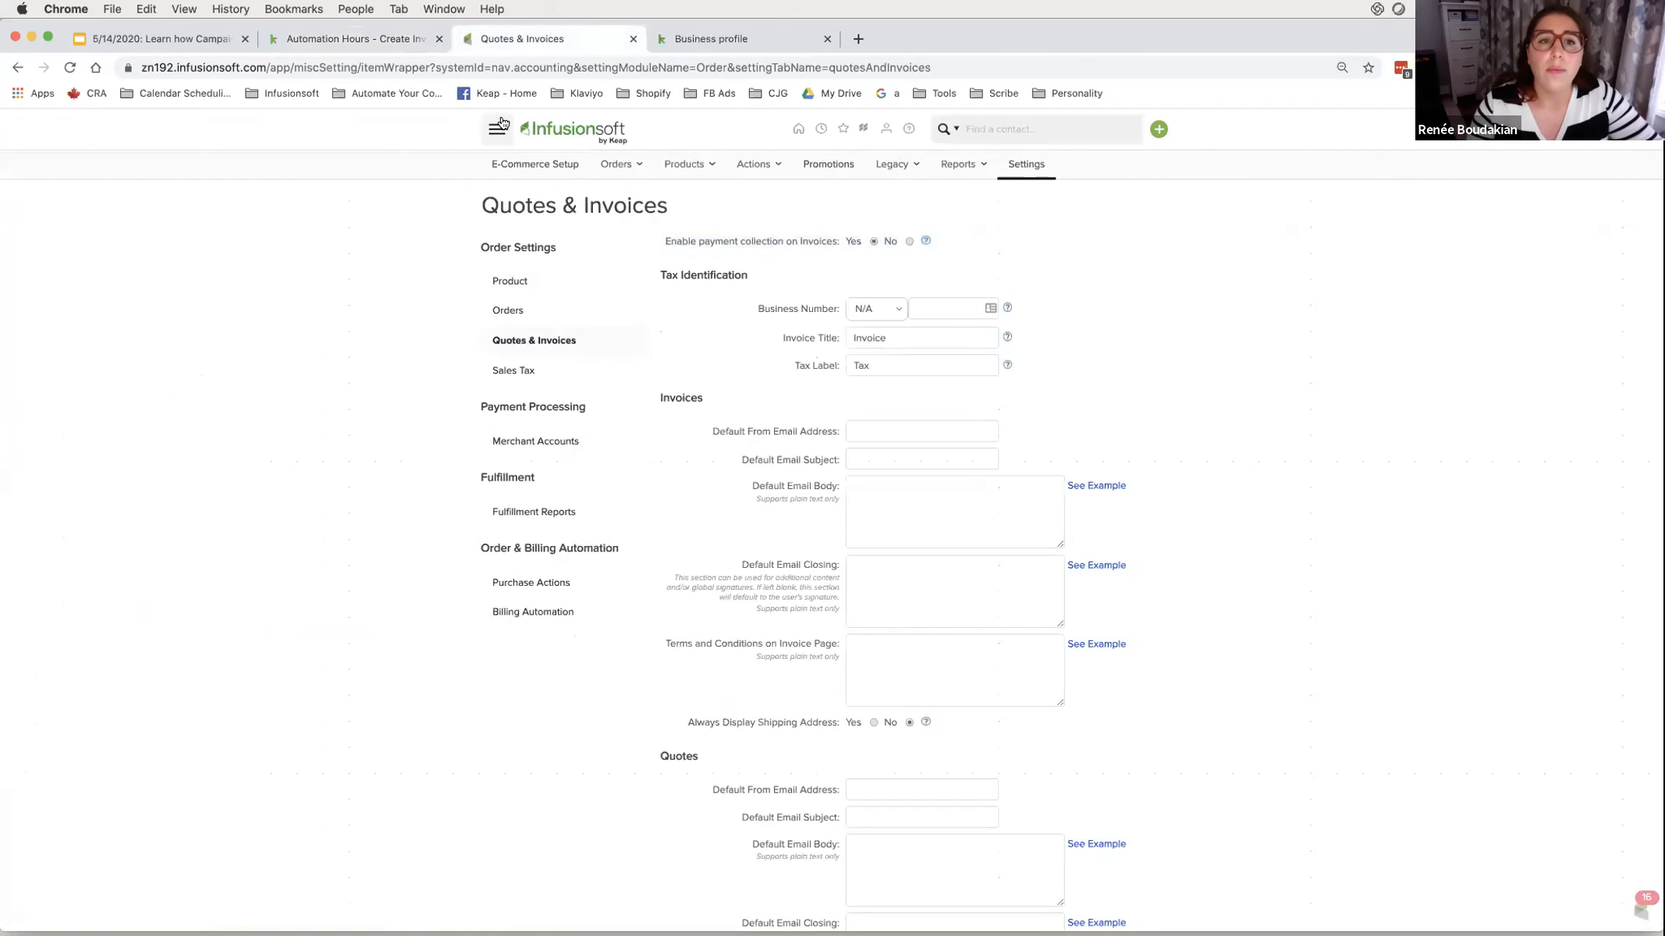
left_click(810, 200)
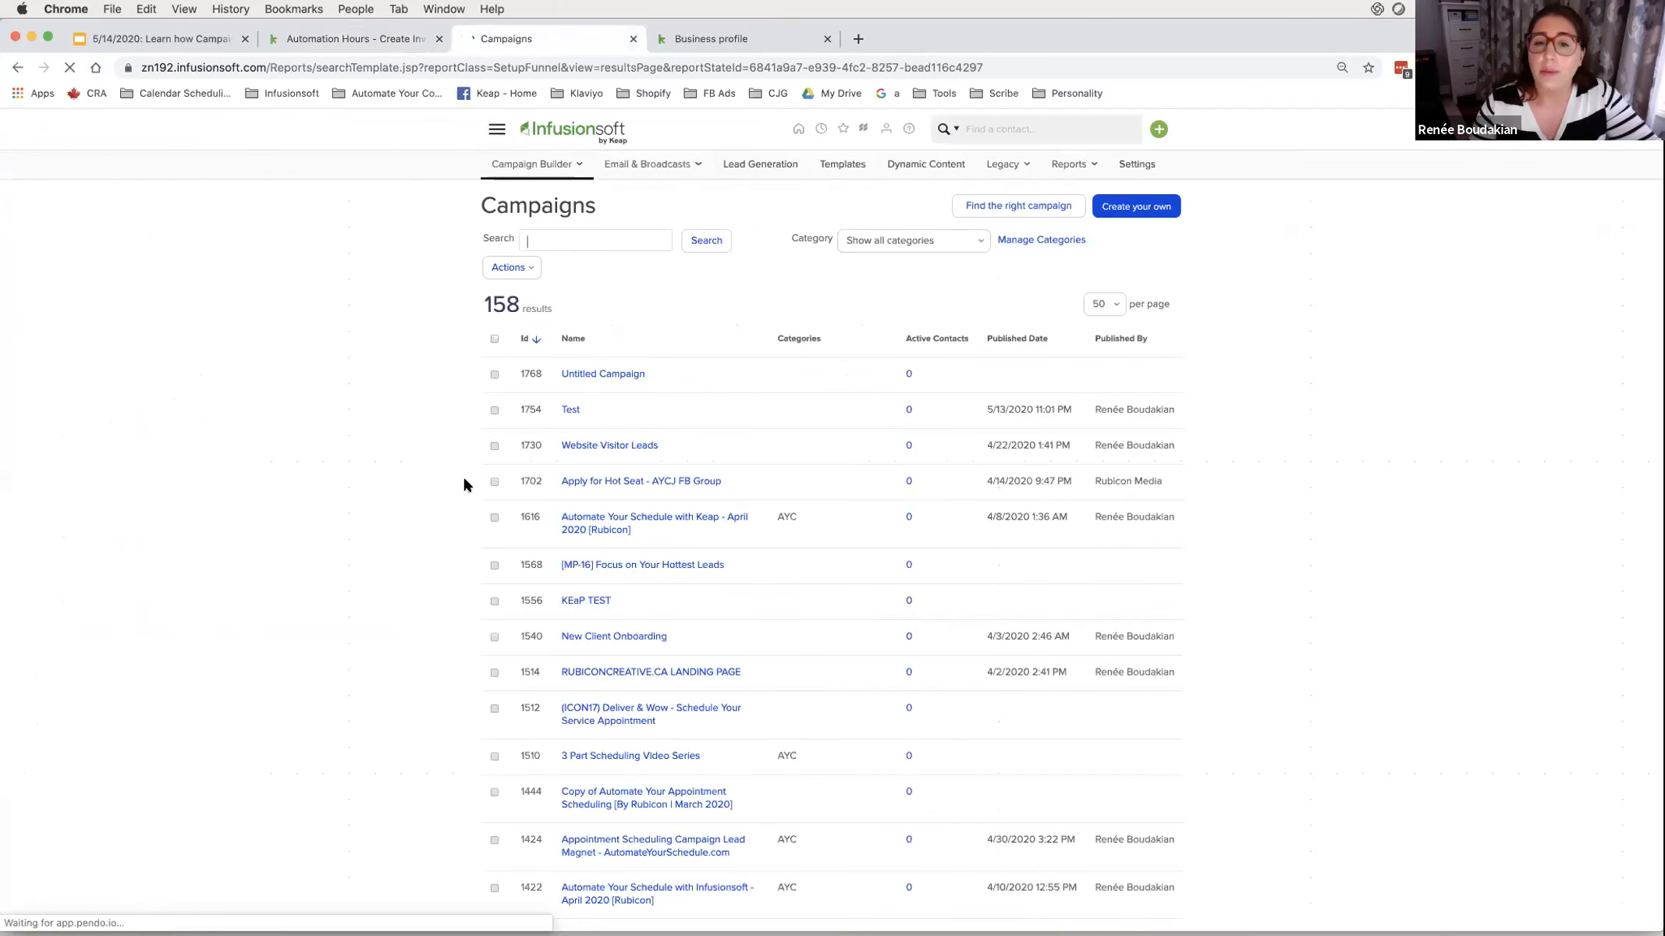
left_click(598, 375)
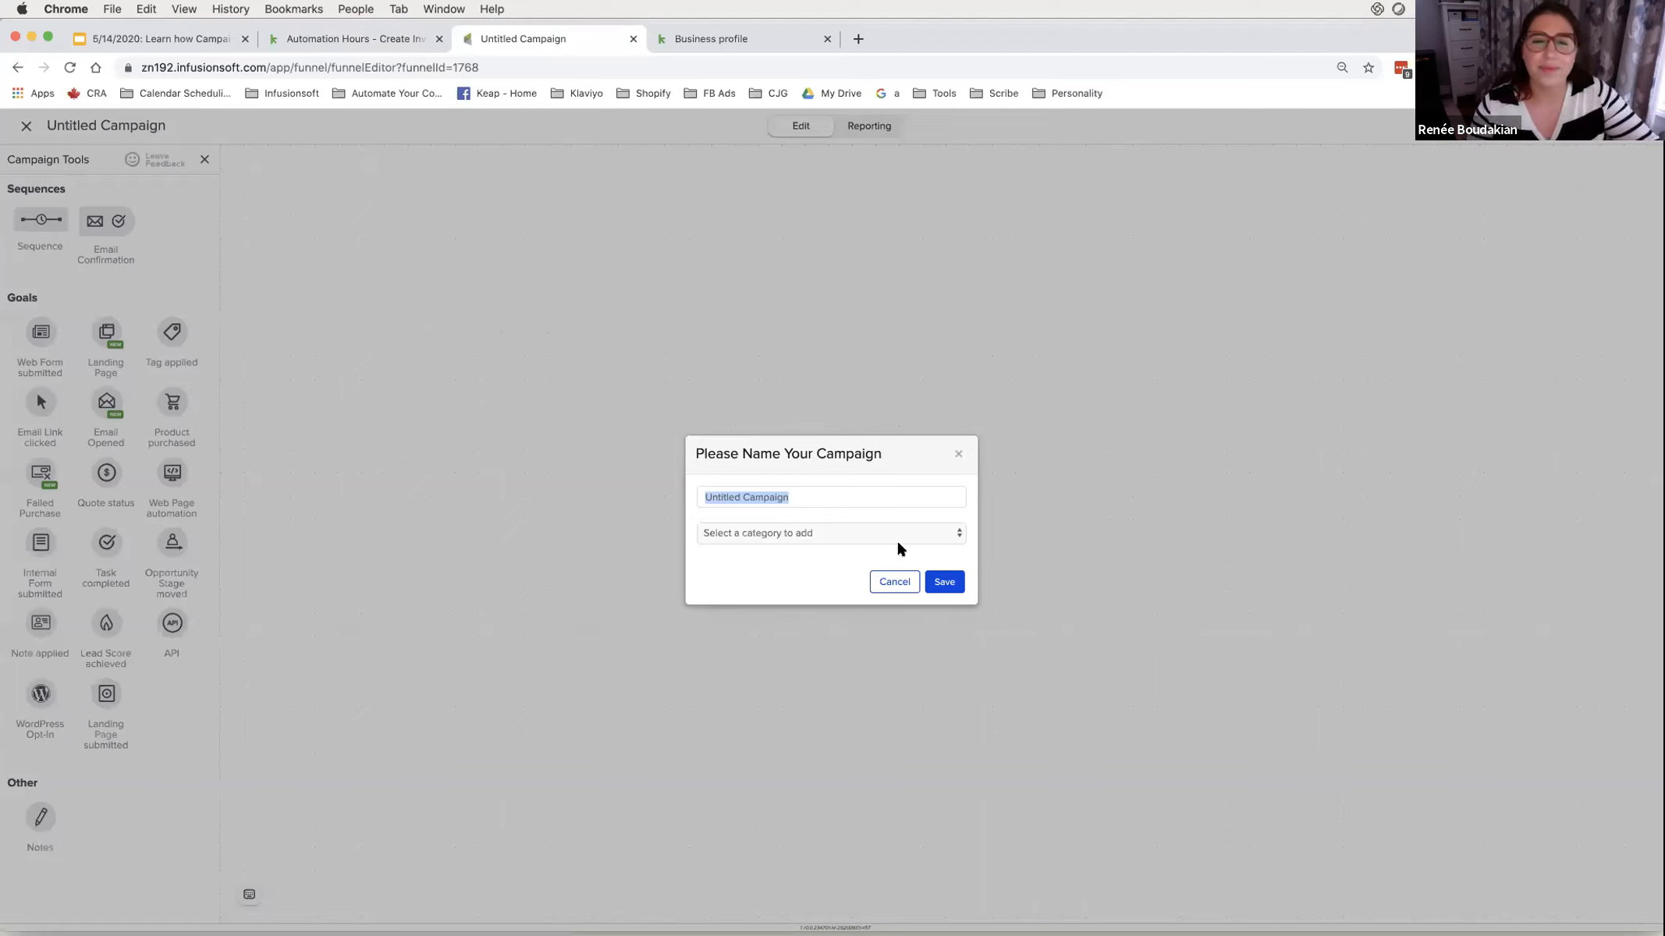
- Replace the campaign name with 'Automation Hours - Add Order Demo' and save
left_click(780, 497)
key("super+a")
type("Automati")
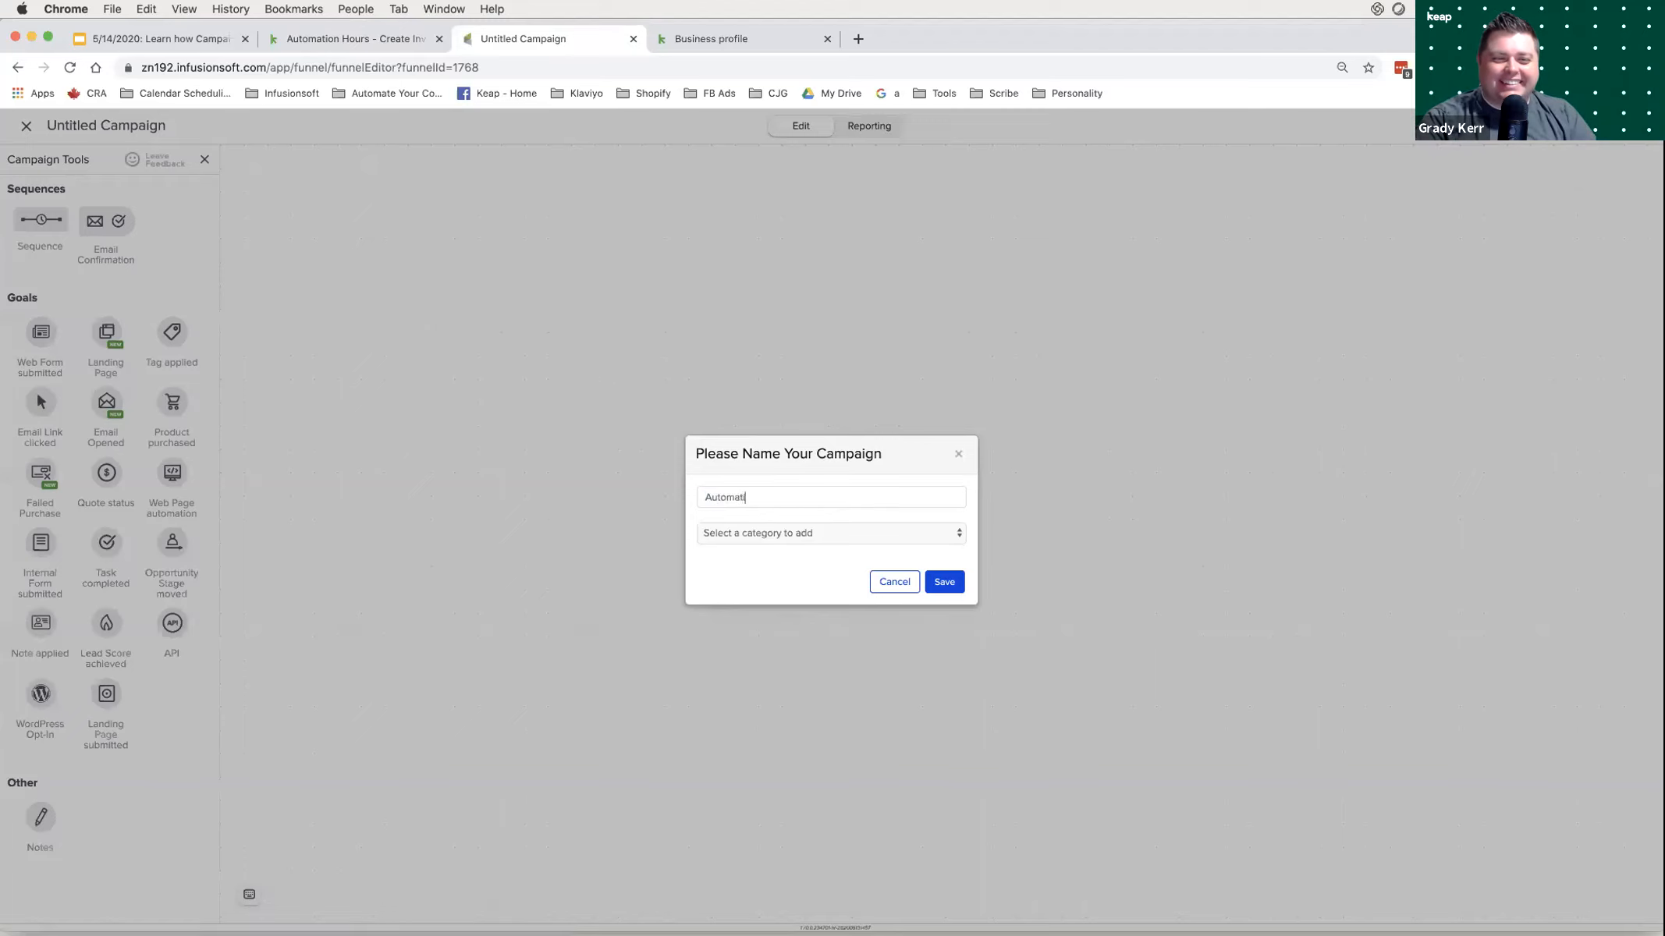
type("on Hours - Add Order Demo")
left_click(954, 587)
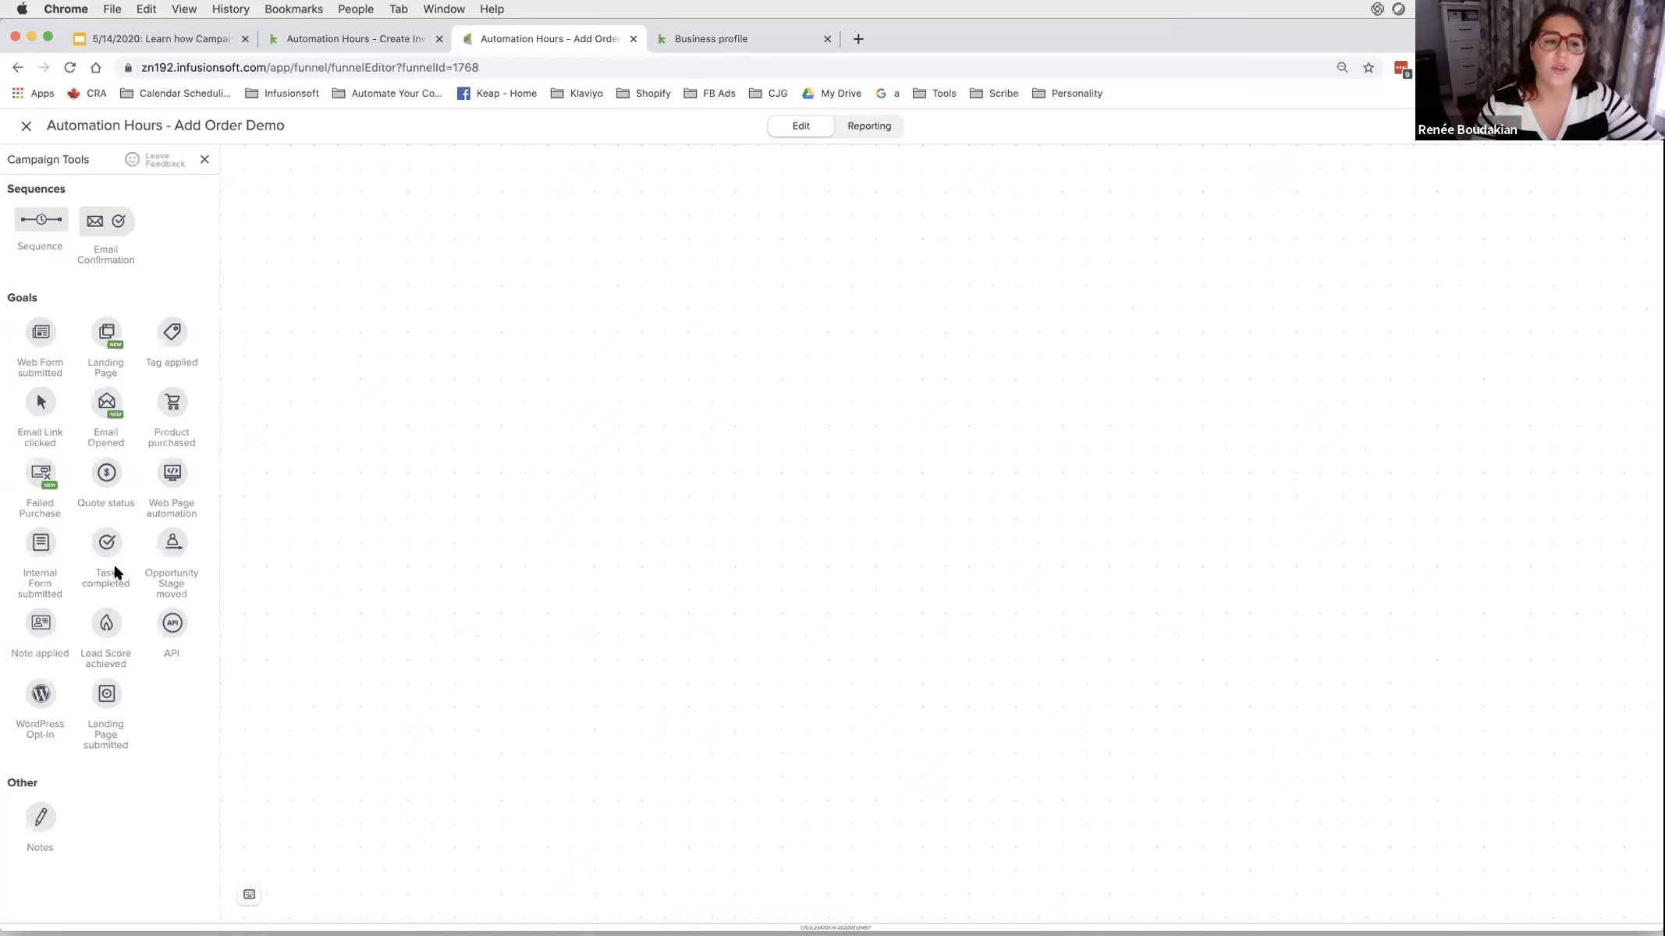
- Add an Internal Form submitted goal, remove its First Name and Email fields, and insert a radio field
left_click_drag(39, 538, 404, 465)
double_click(404, 462)
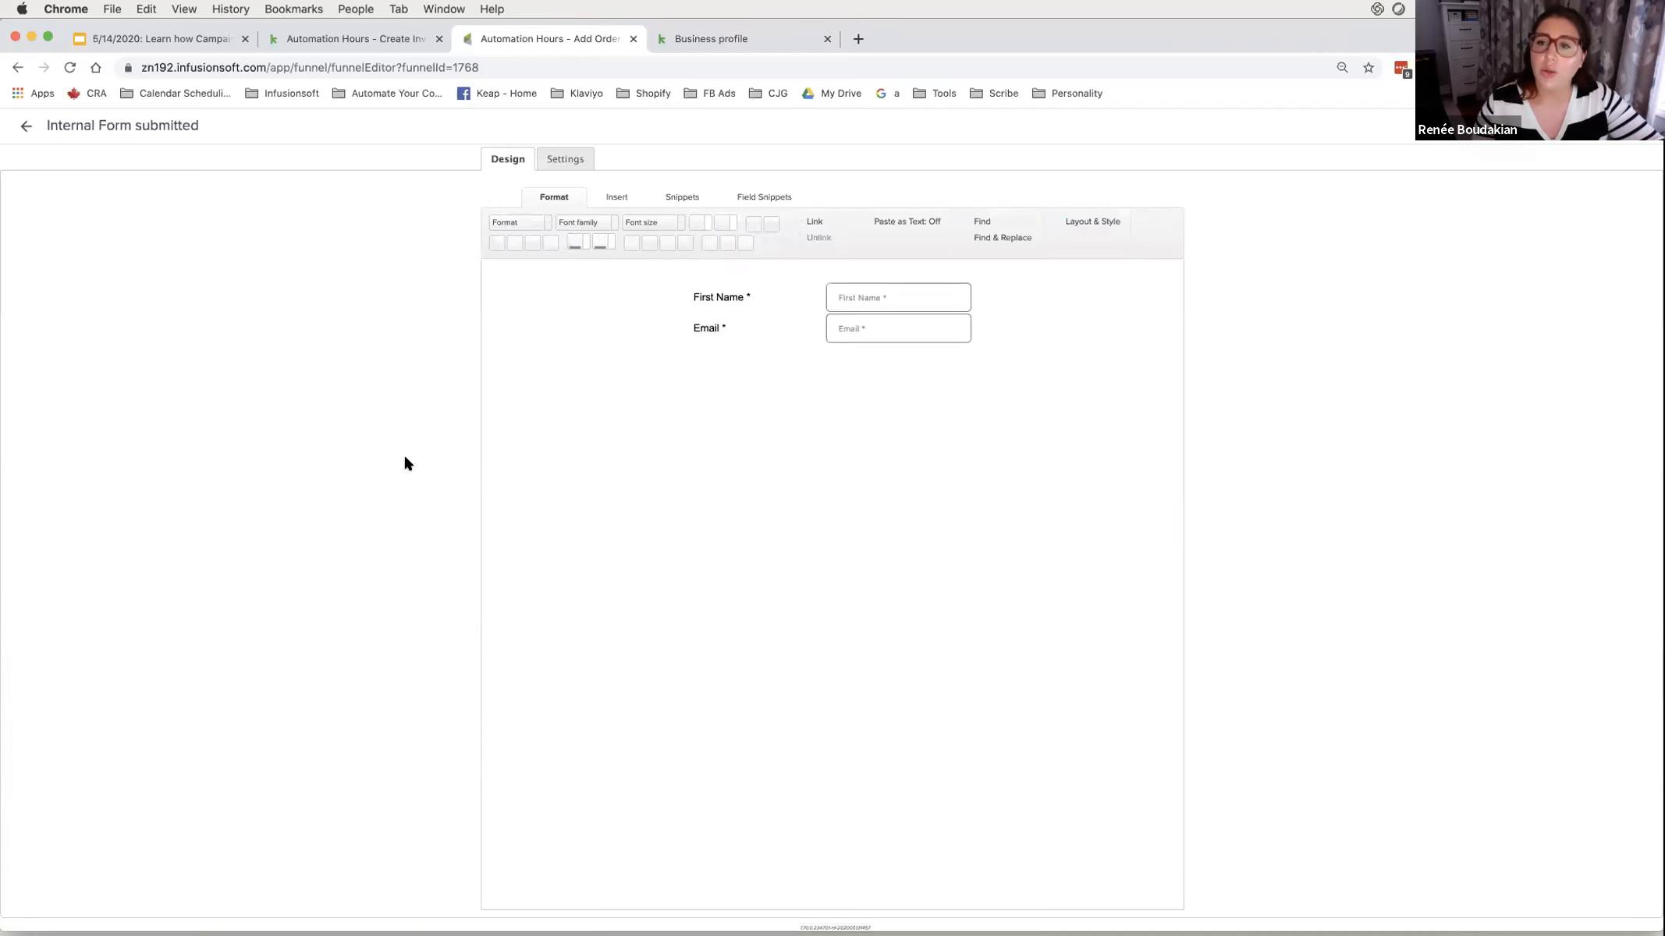
left_click(757, 286)
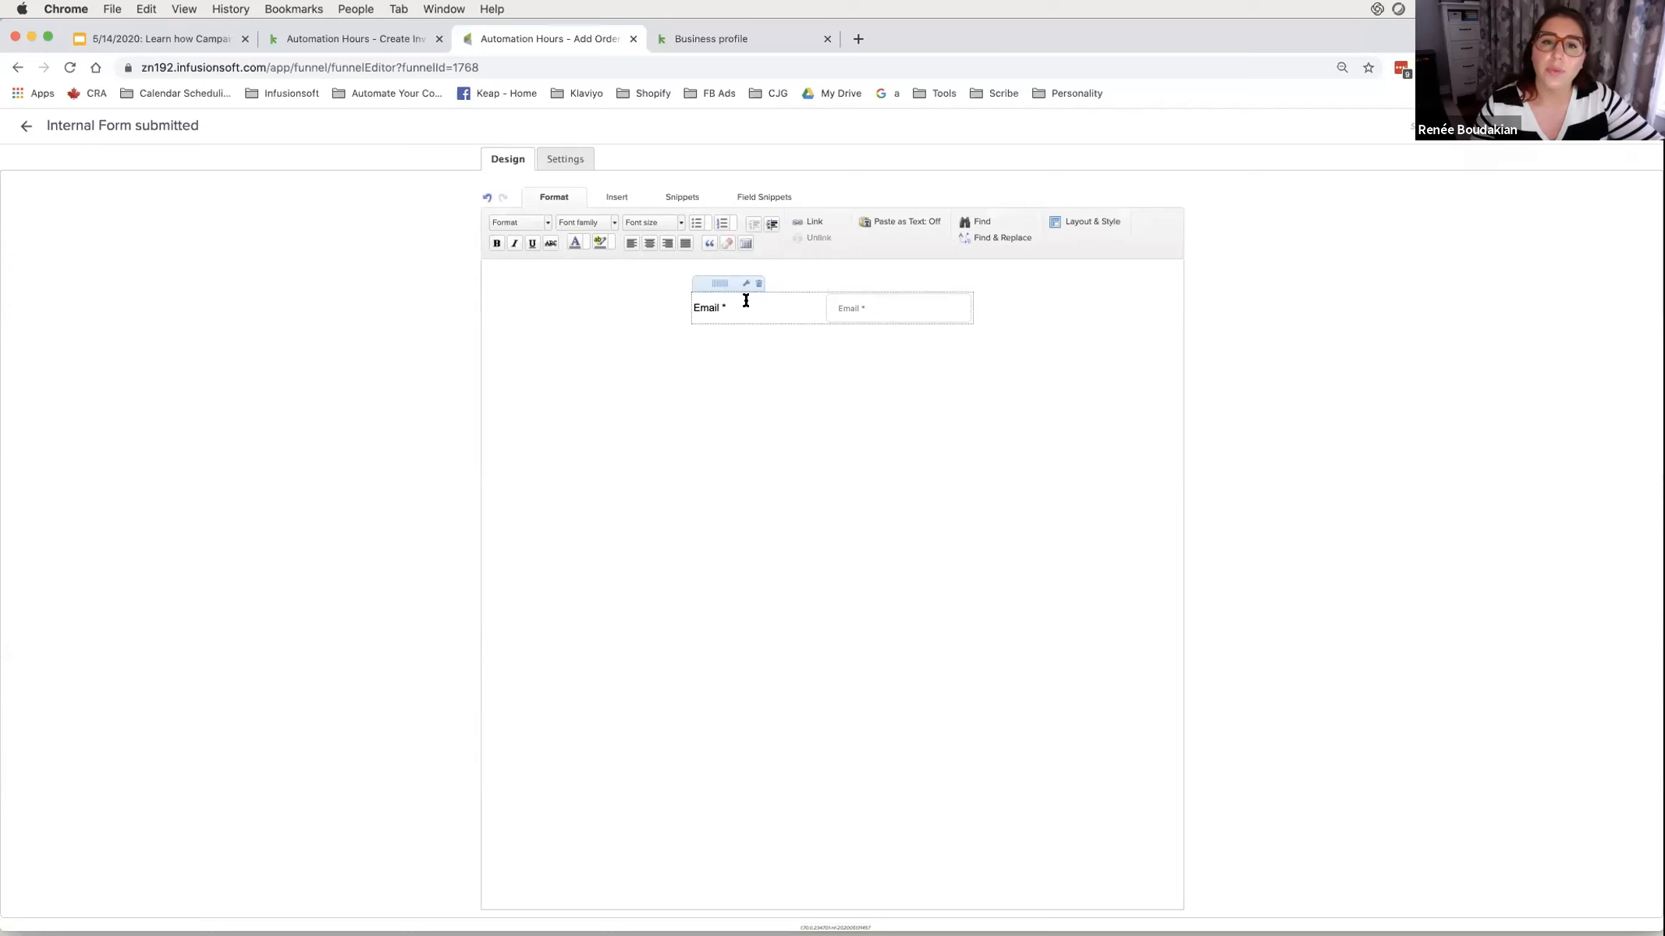
left_click(757, 286)
left_click(749, 196)
left_click_drag(597, 228, 765, 311)
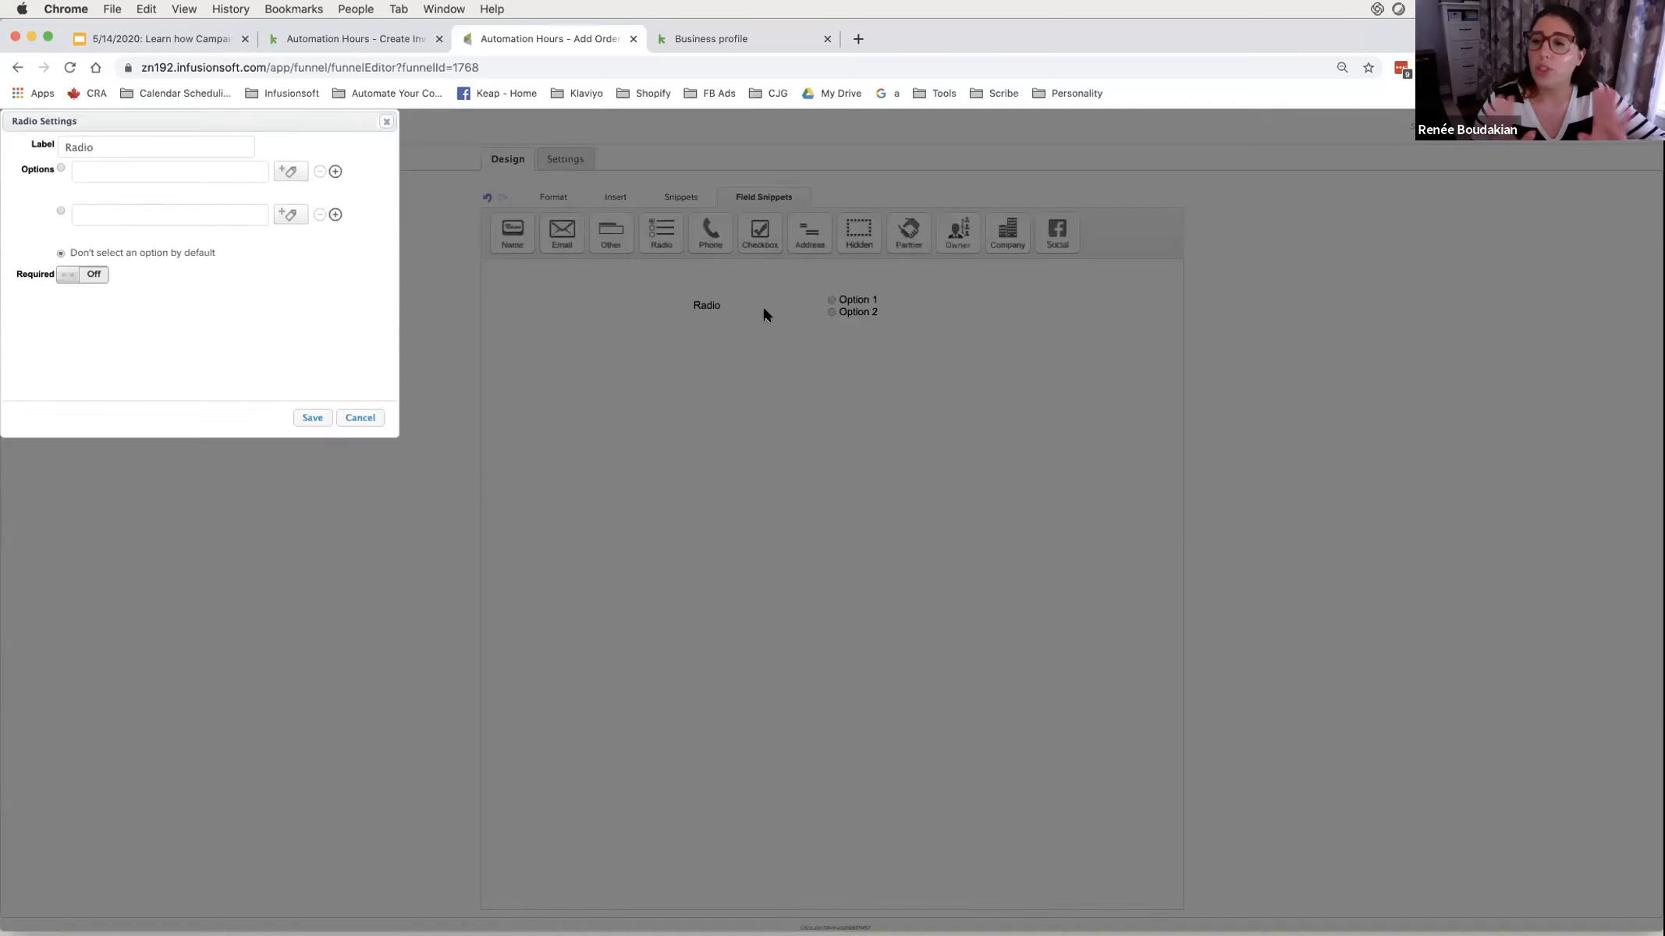
- Label the radio field 'Coaching Session Price' with required options $150 and $250, then add another radio field
double_click(82, 146)
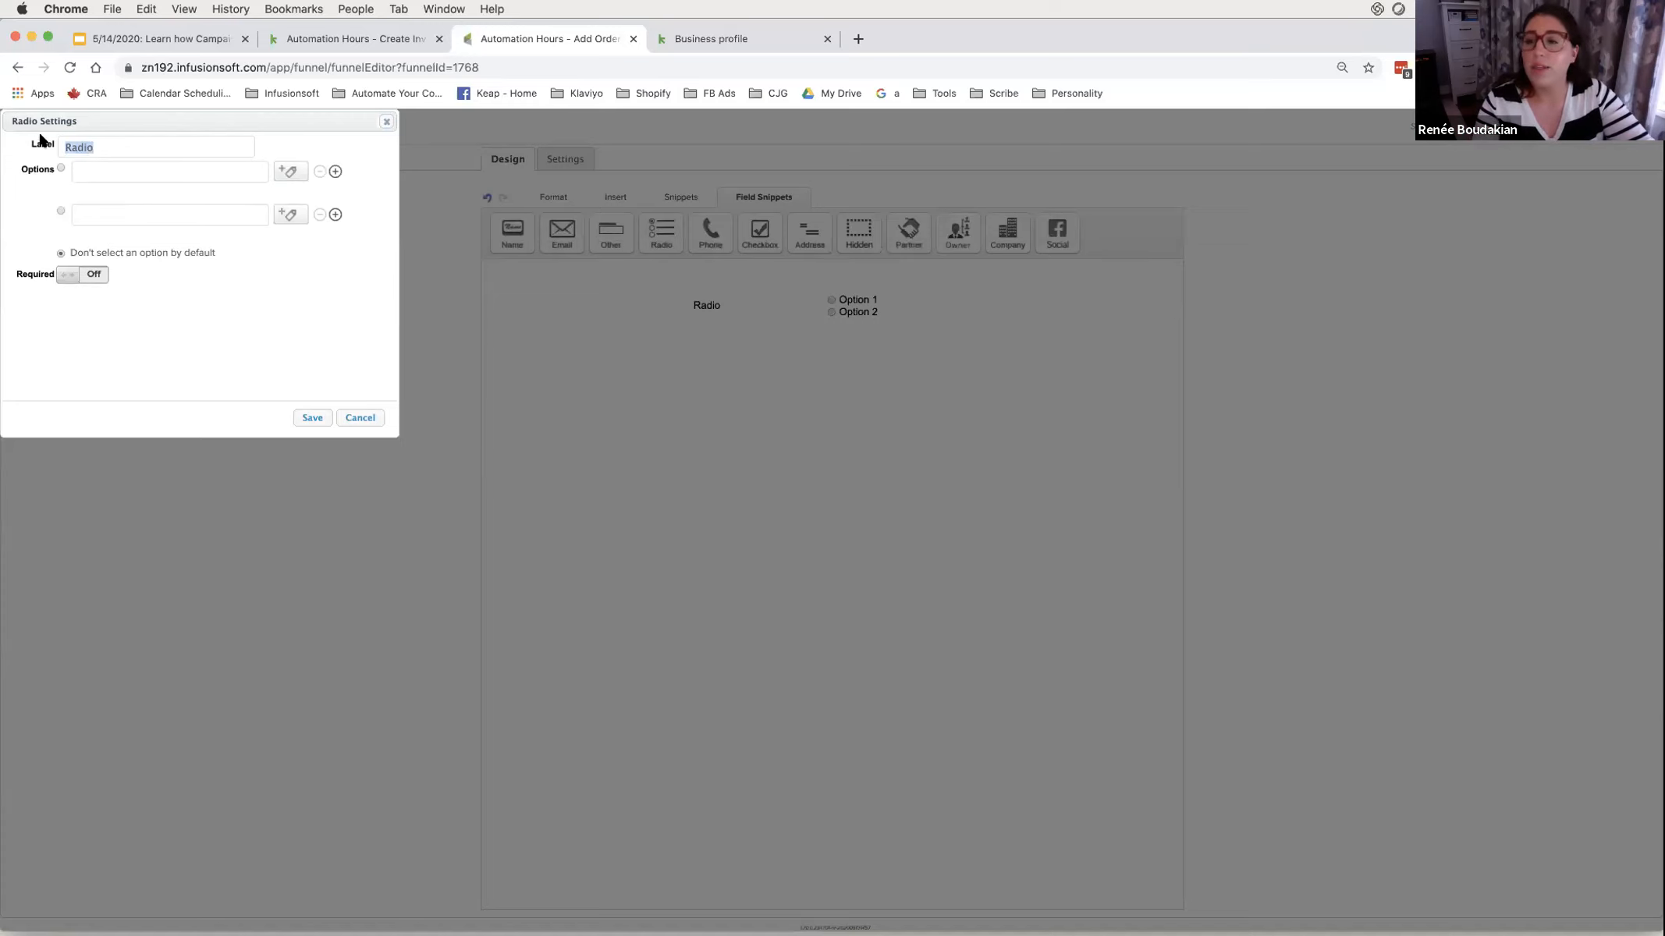
type("Coa")
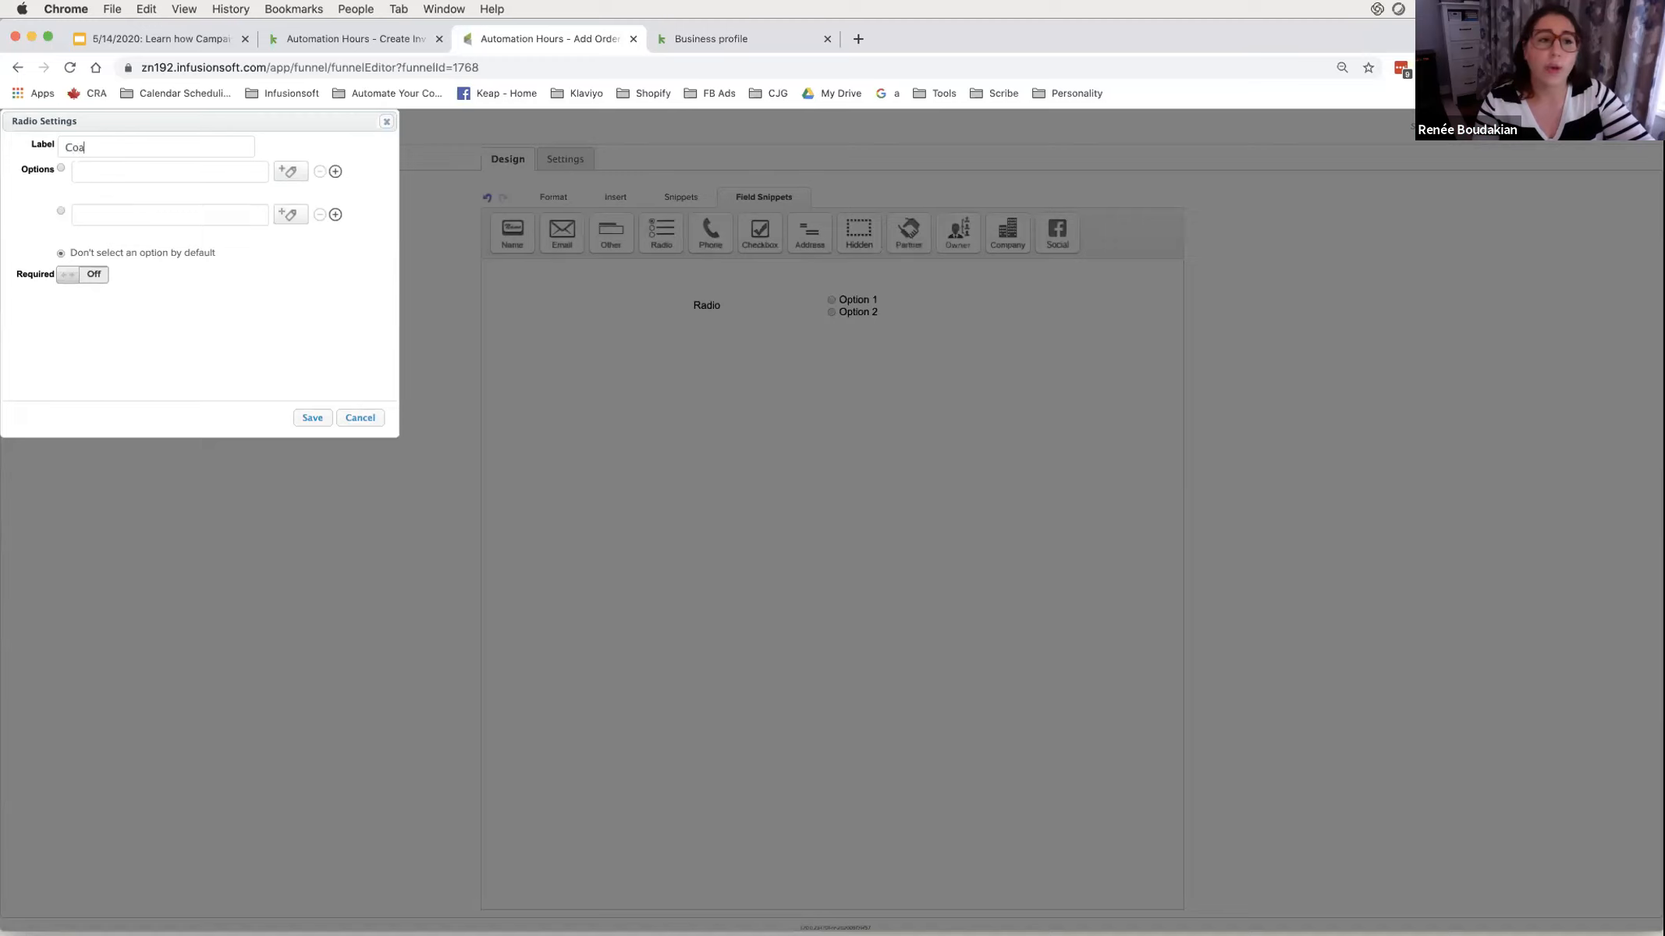
type("ching Sessinn Price")
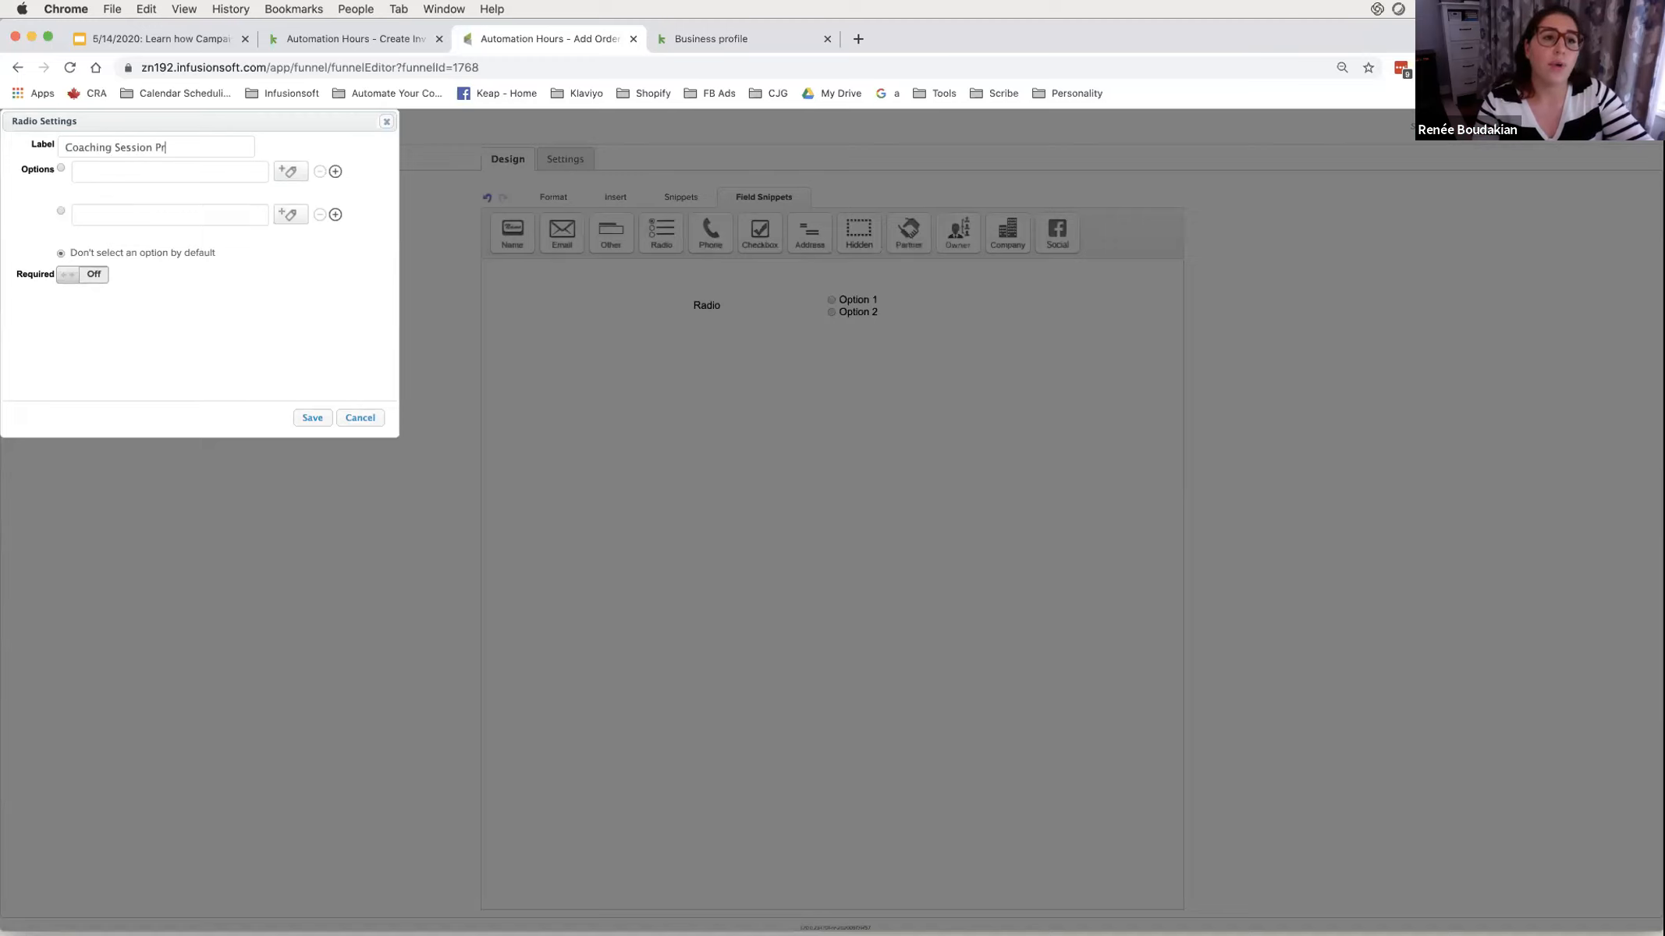
left_click(112, 171)
type("$150")
left_click(110, 213)
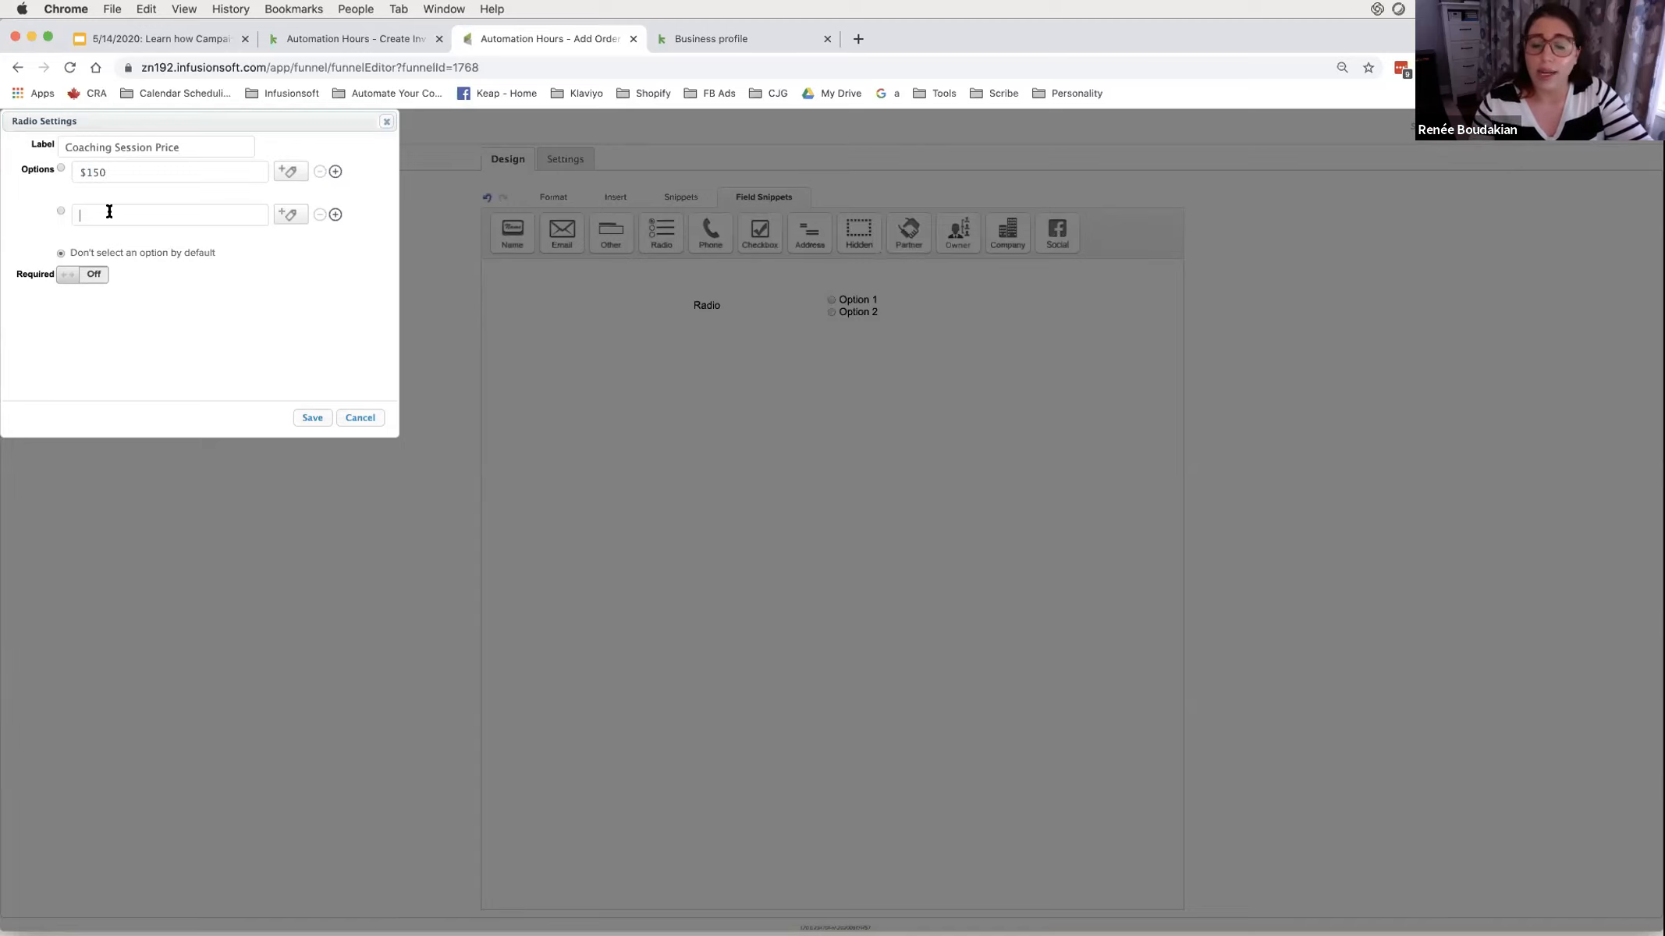
type("$250")
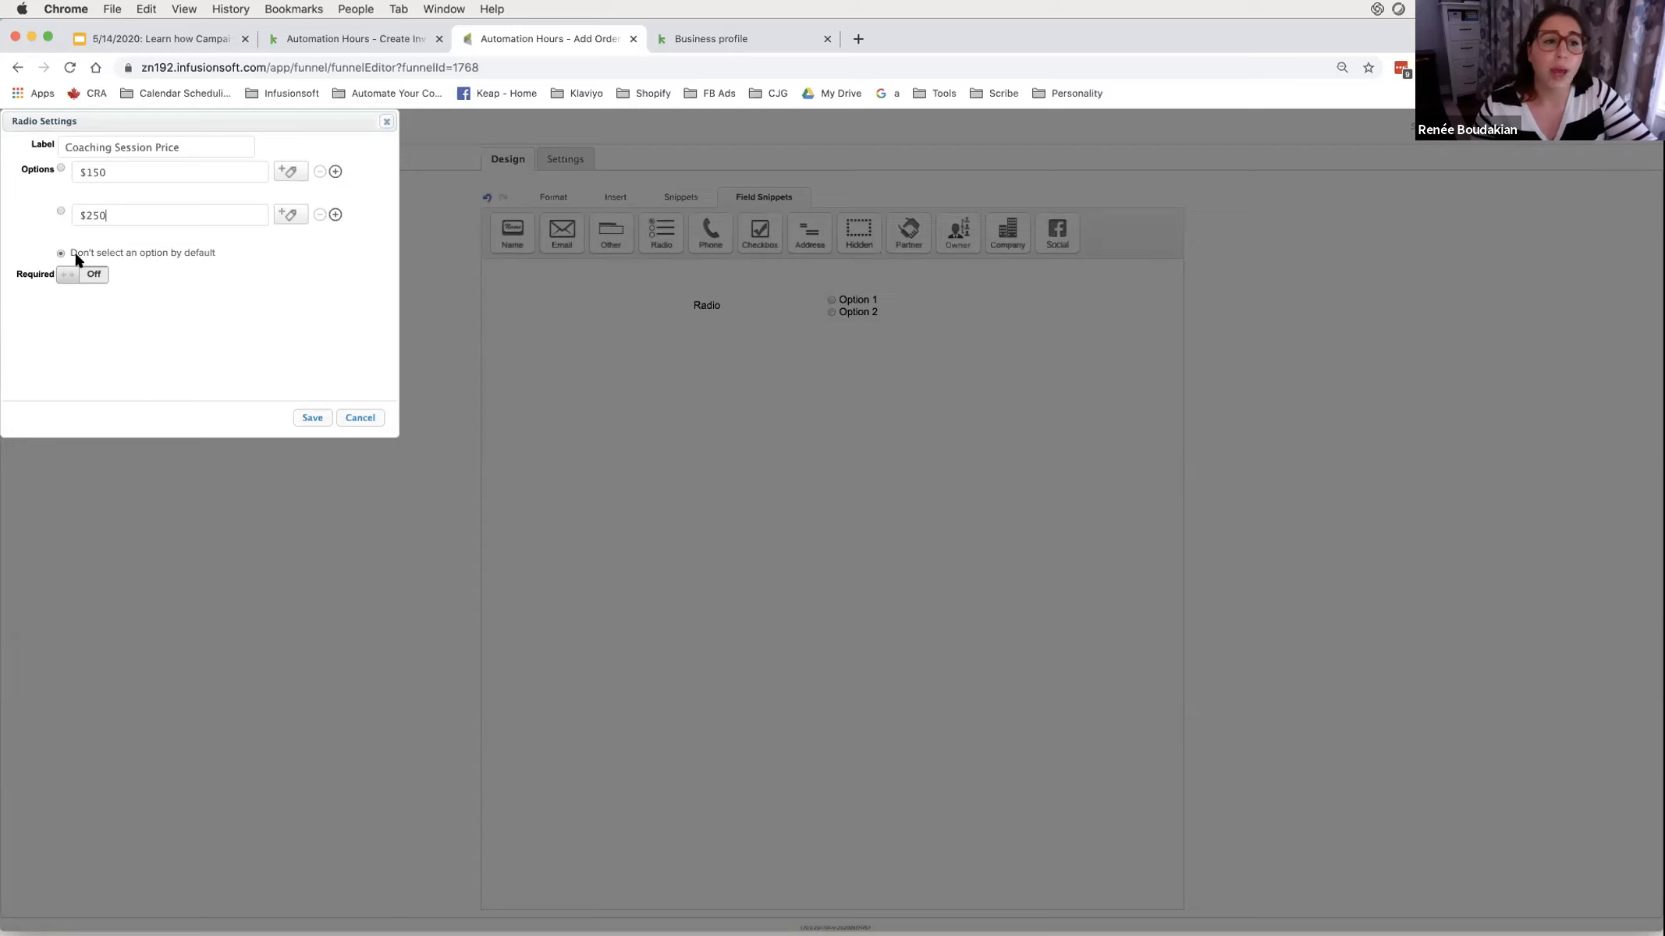
left_click(85, 276)
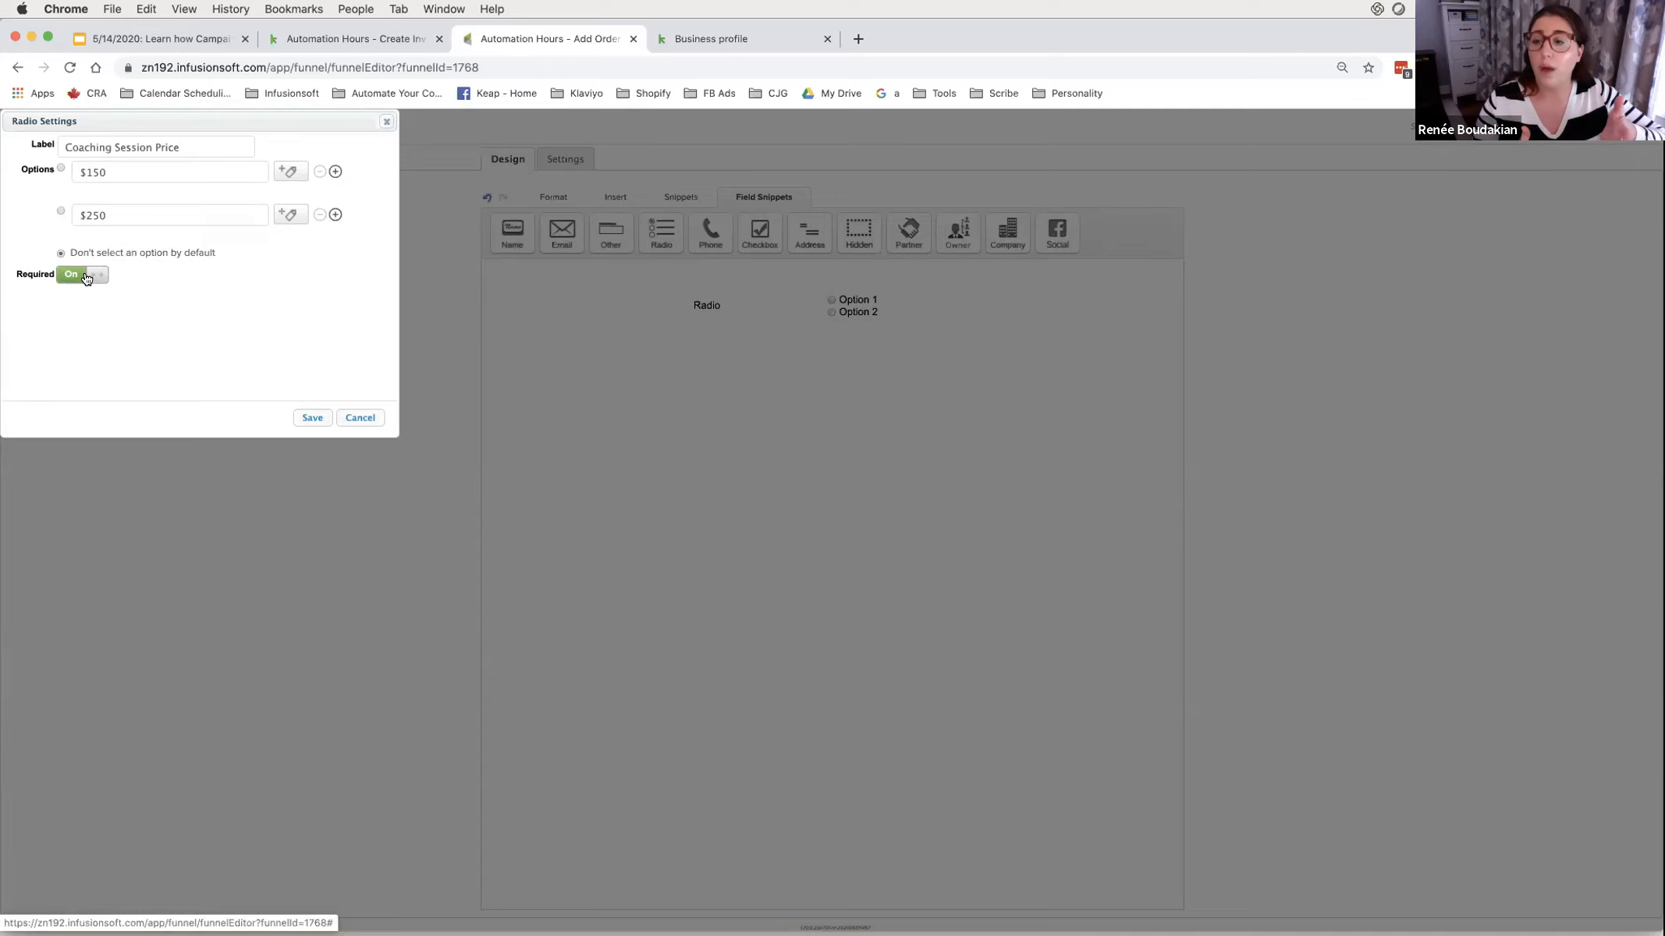
left_click(310, 419)
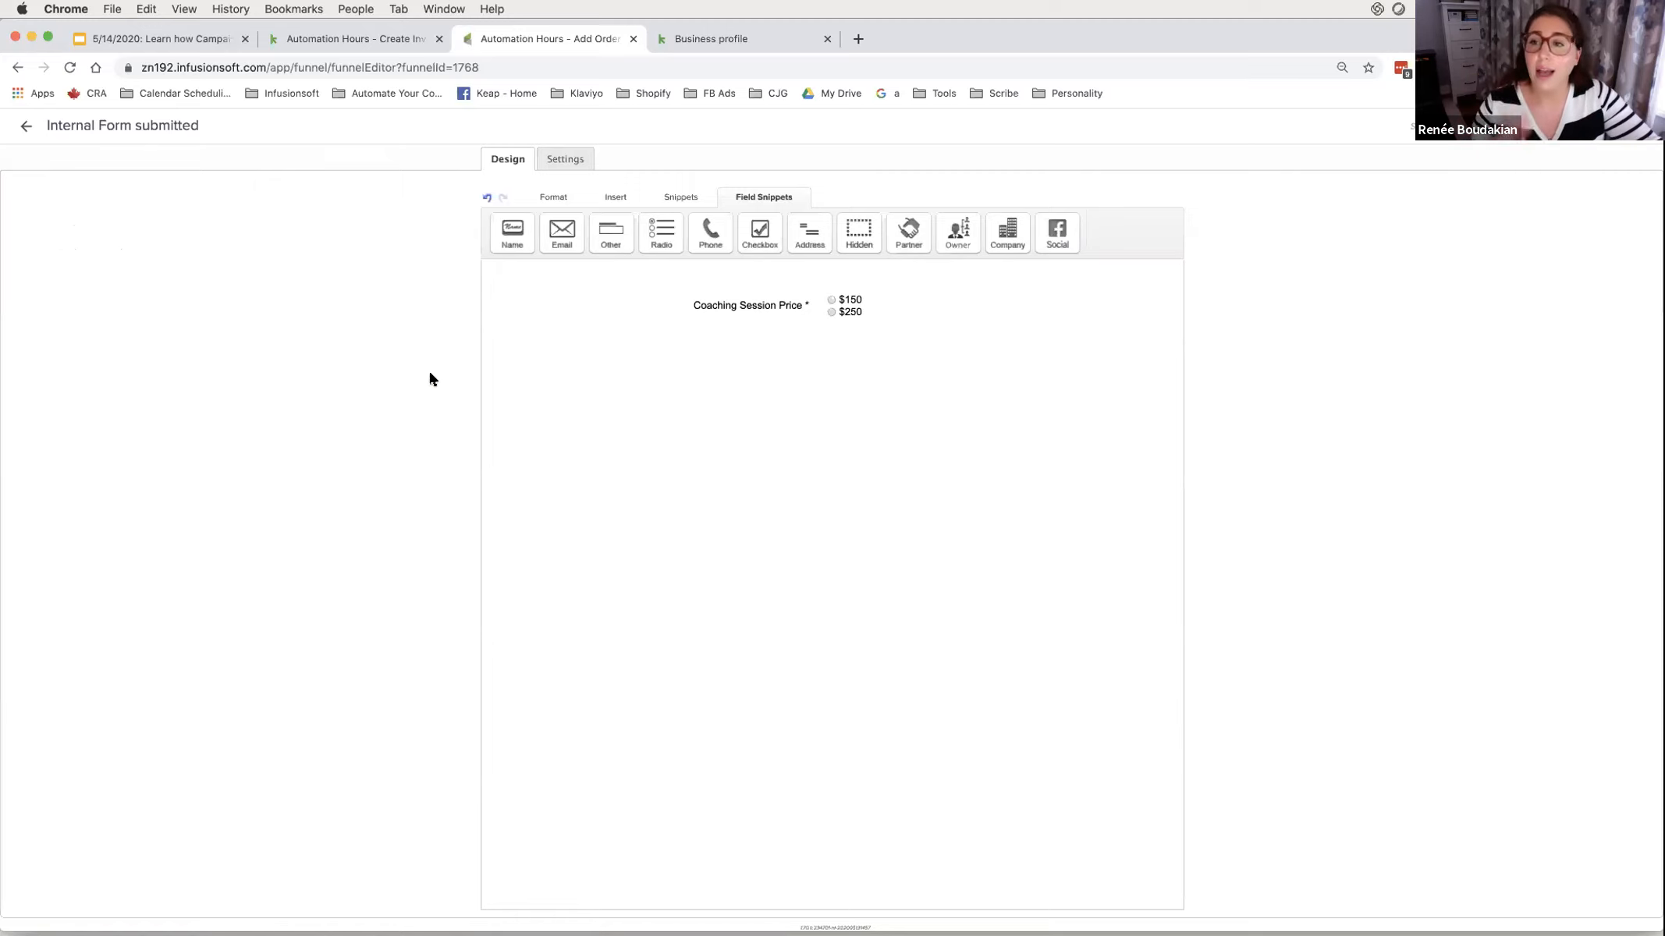
left_click_drag(661, 232, 772, 297)
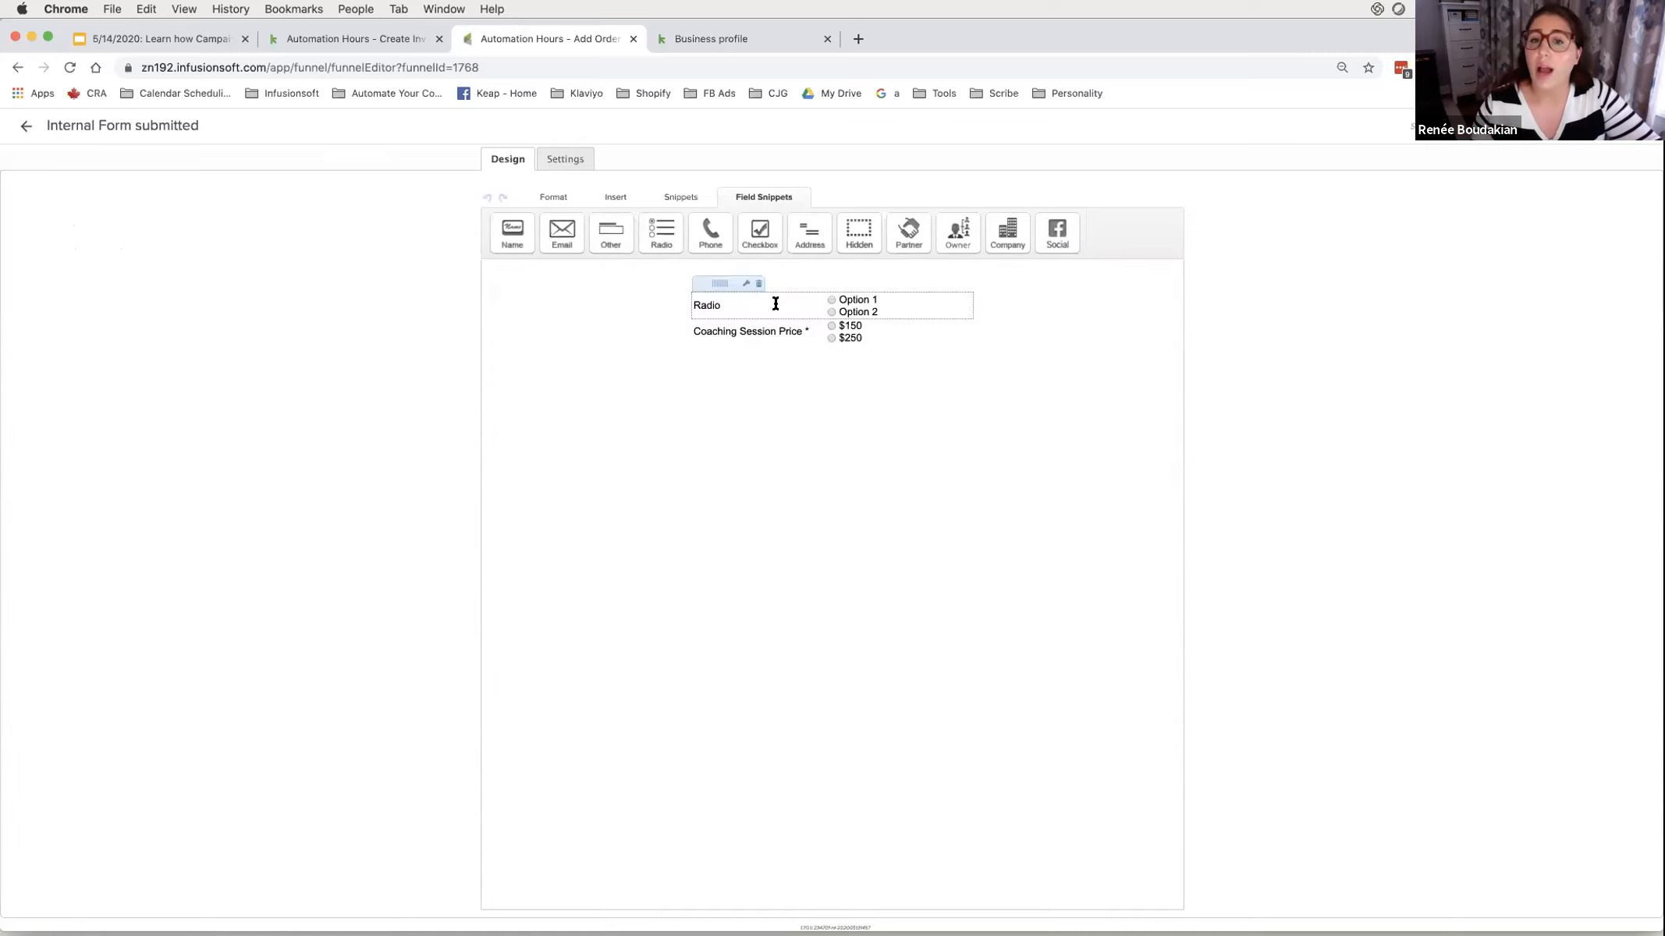
double_click(105, 141)
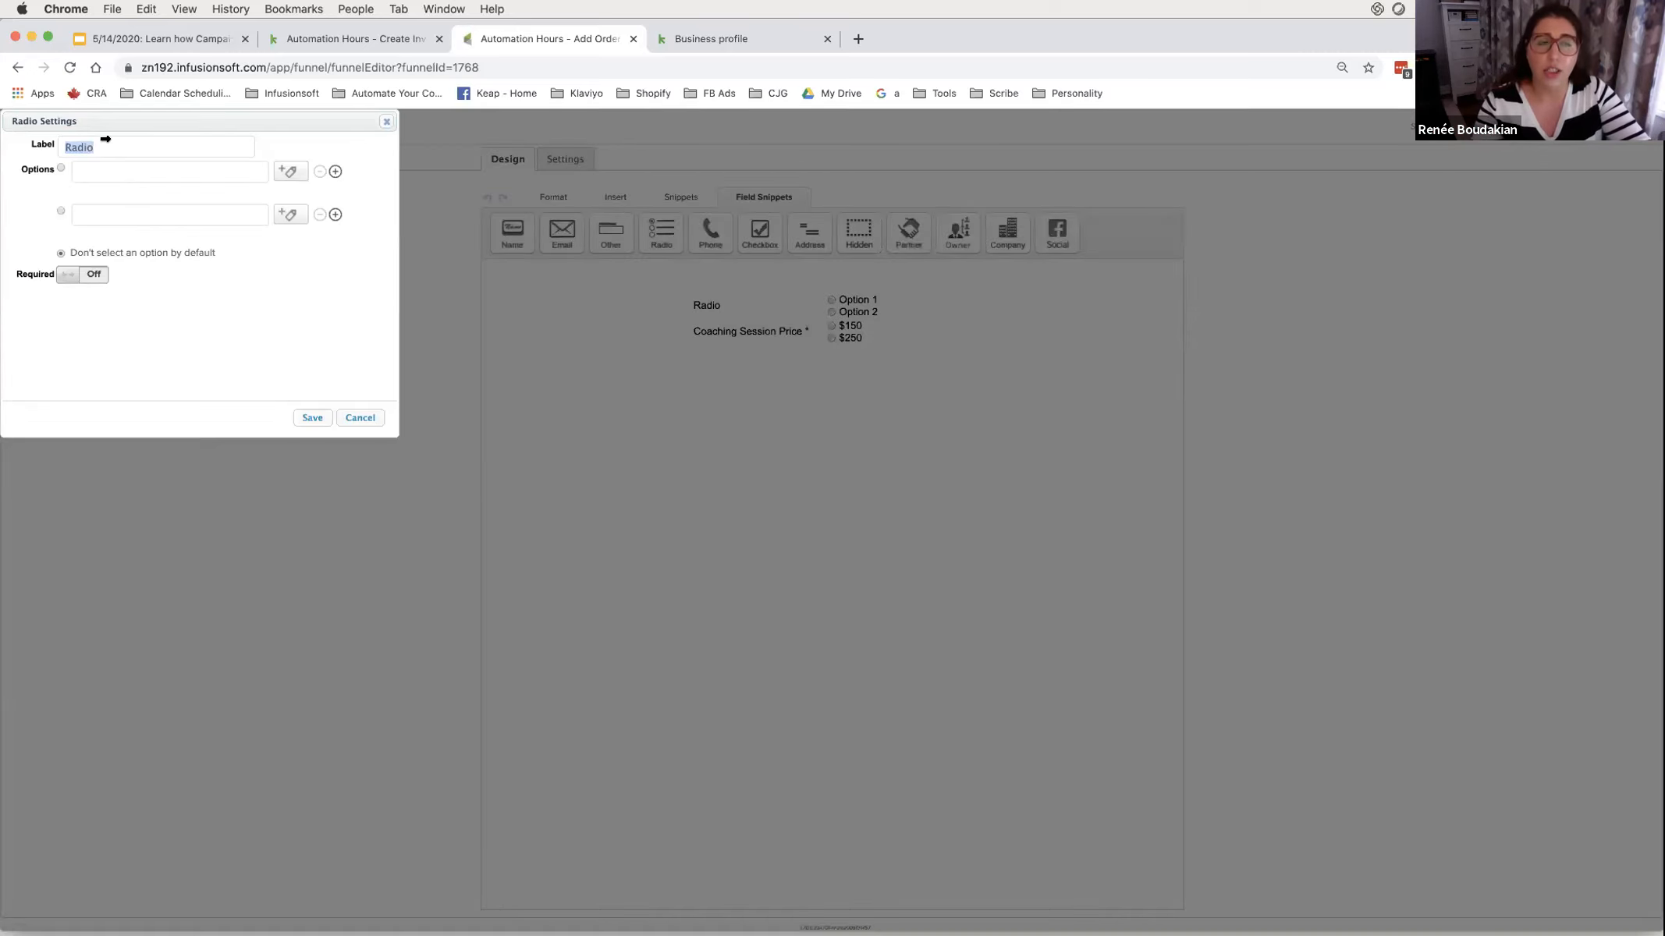
type("Session Quaniti")
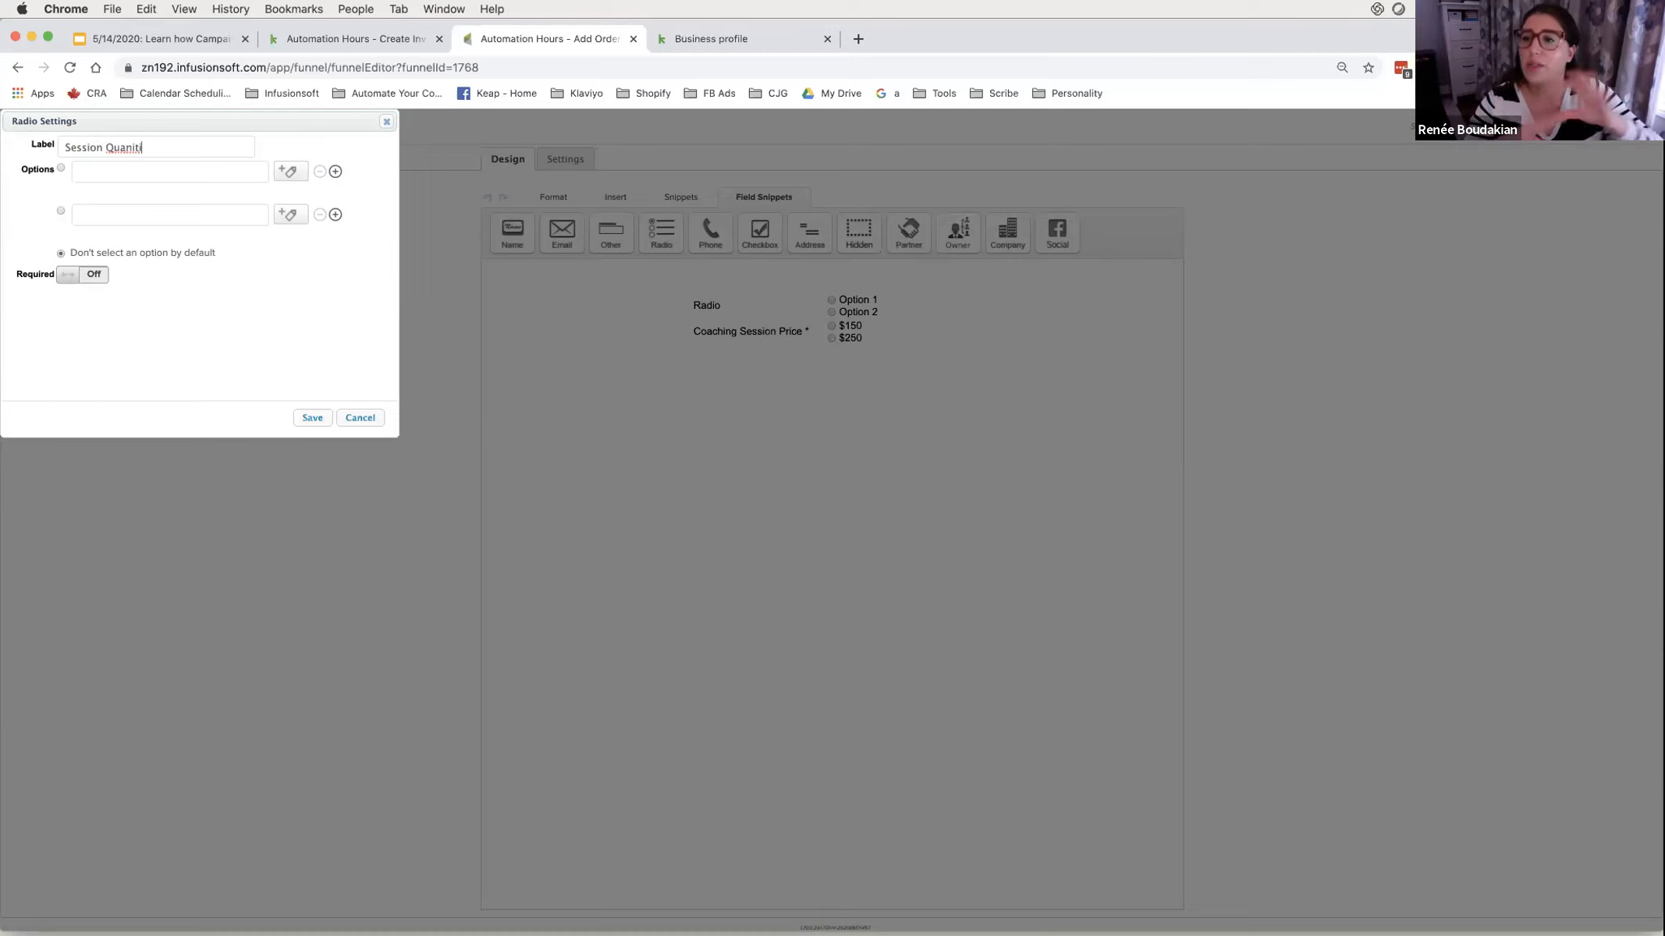
double_click(122, 149)
left_click(355, 421)
mouse_move(706, 308)
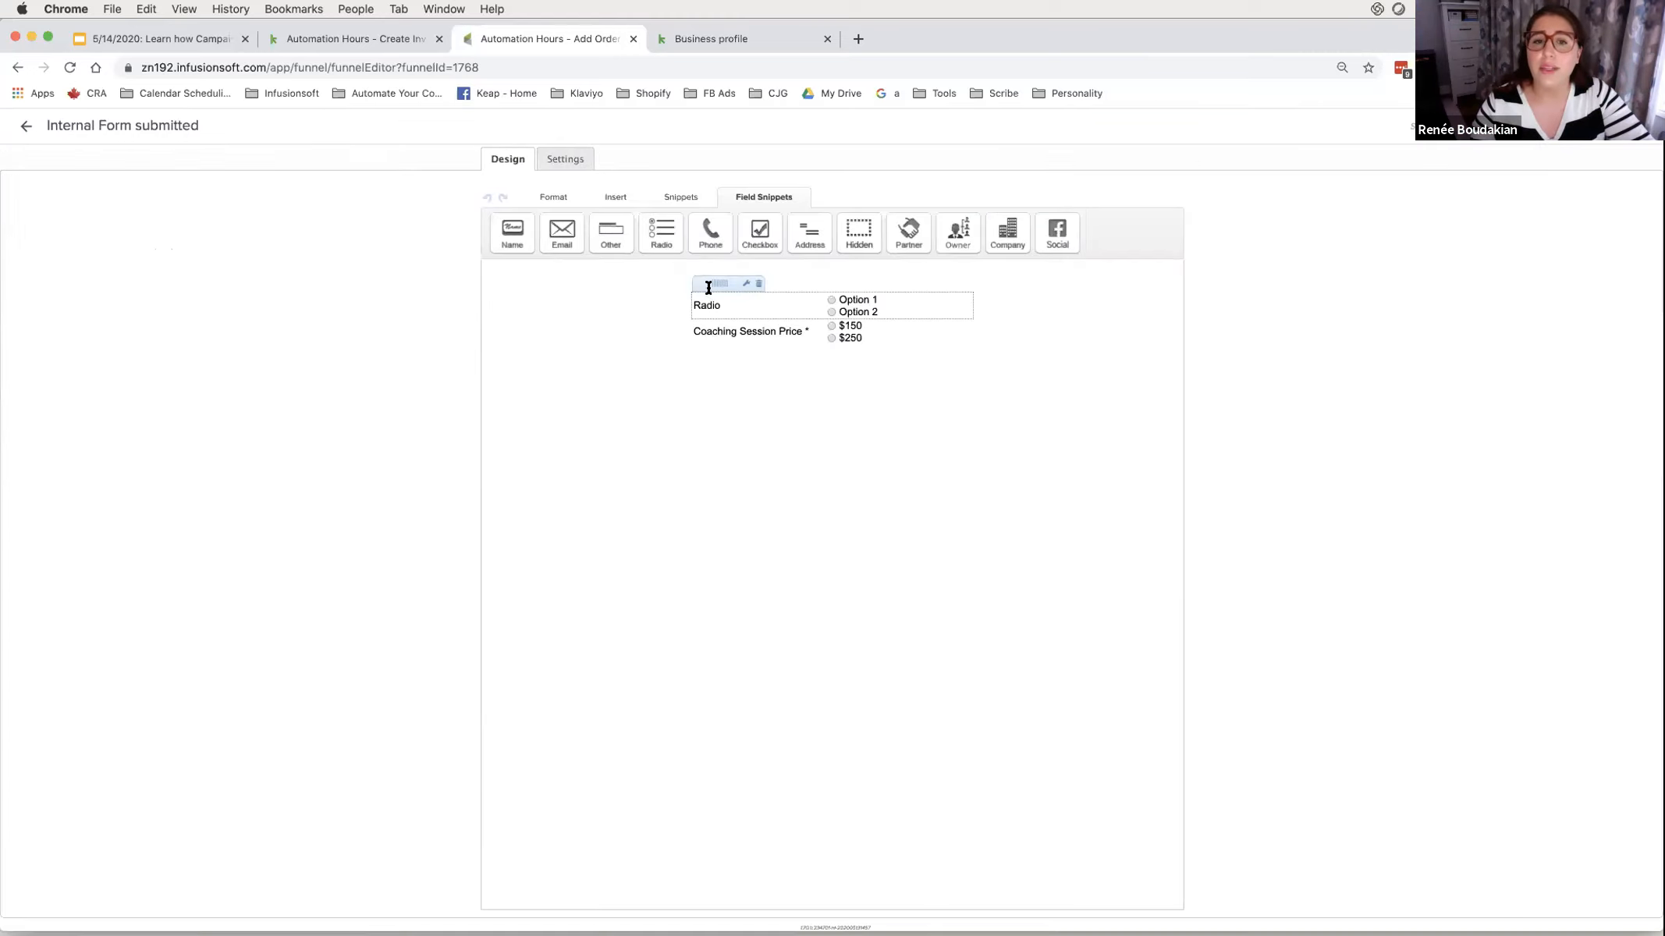
left_click(759, 284)
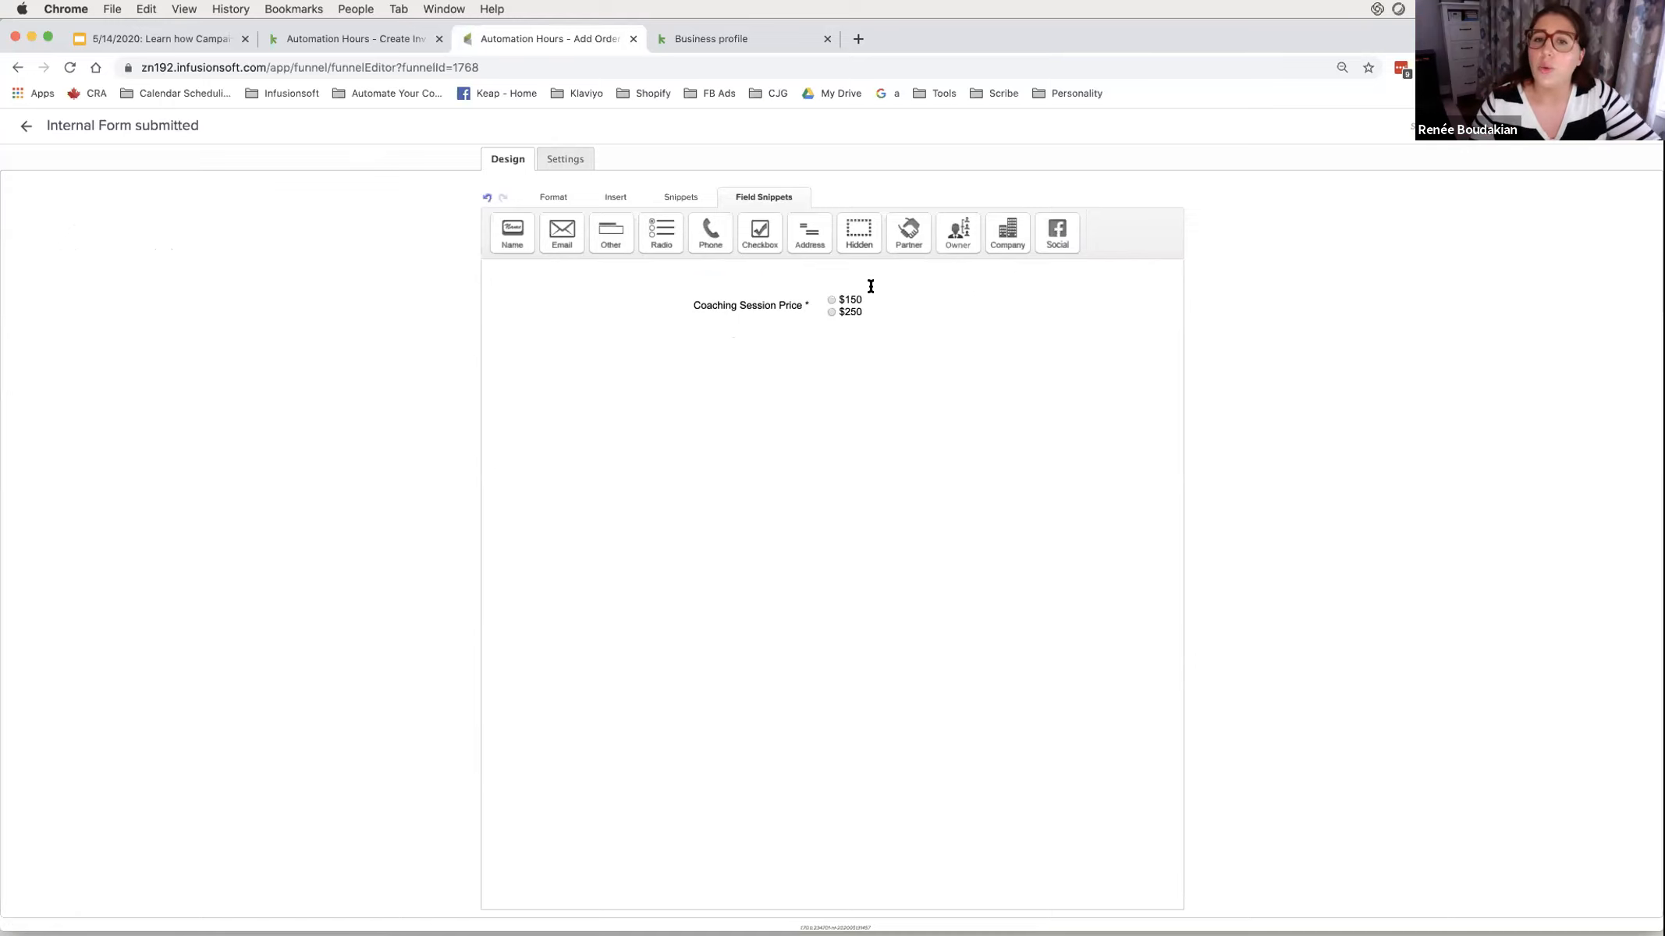
- From the Create Invoice Demo tab, open the account Settings' Smart forms page
left_click(383, 40)
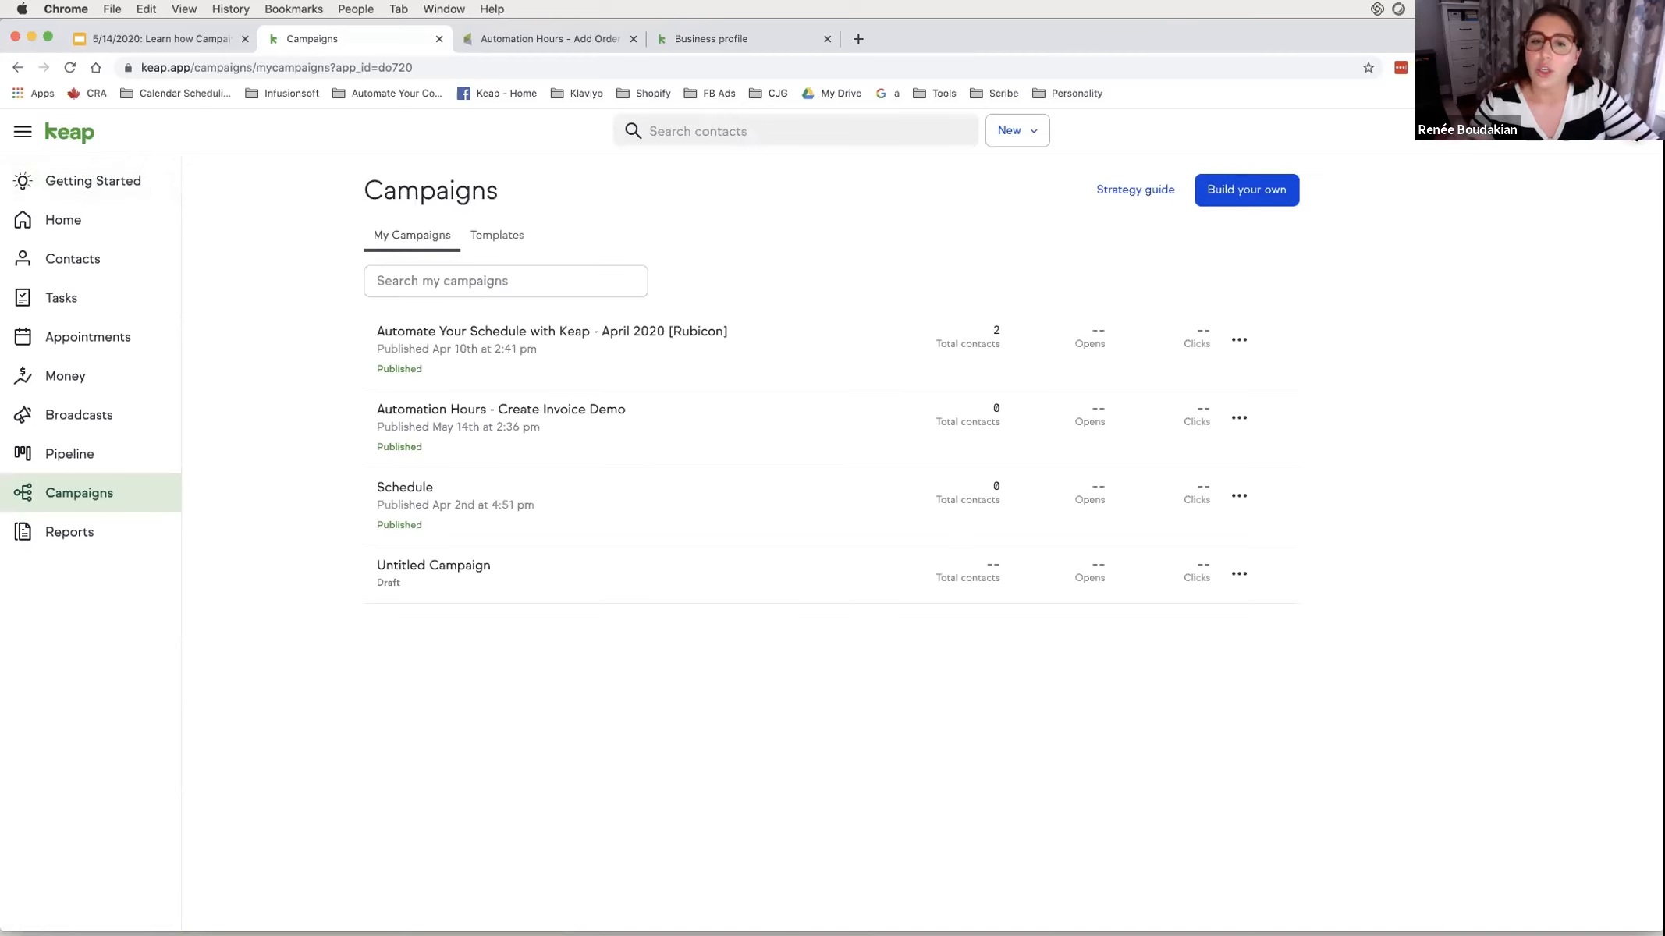
left_click(1636, 135)
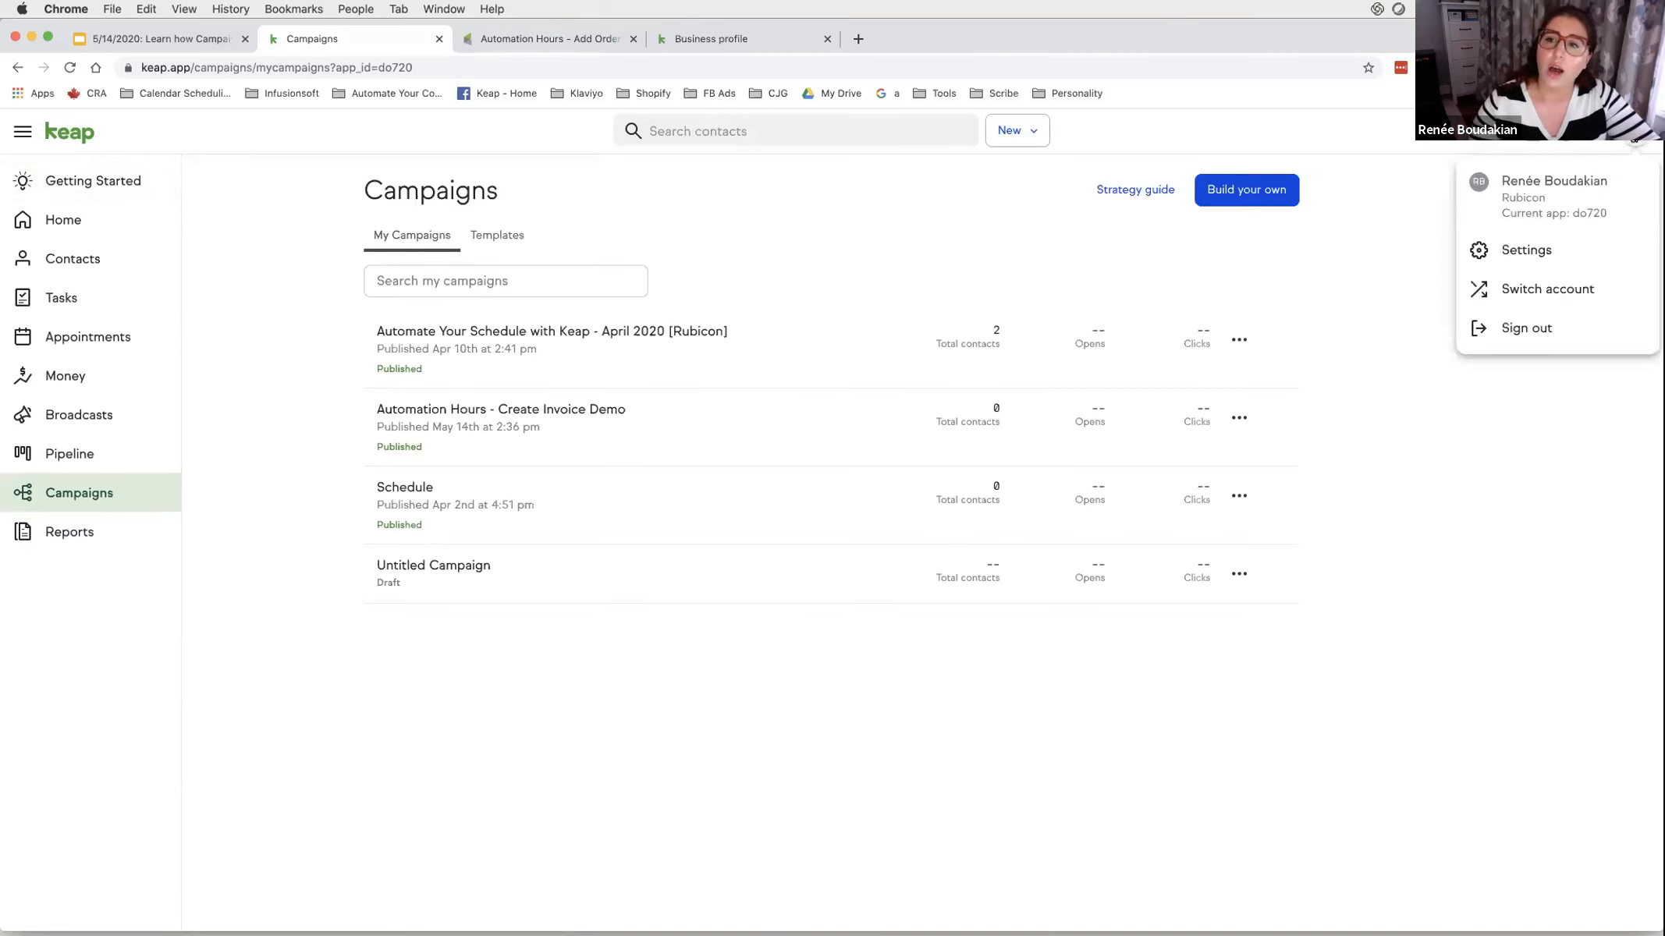
left_click(1604, 247)
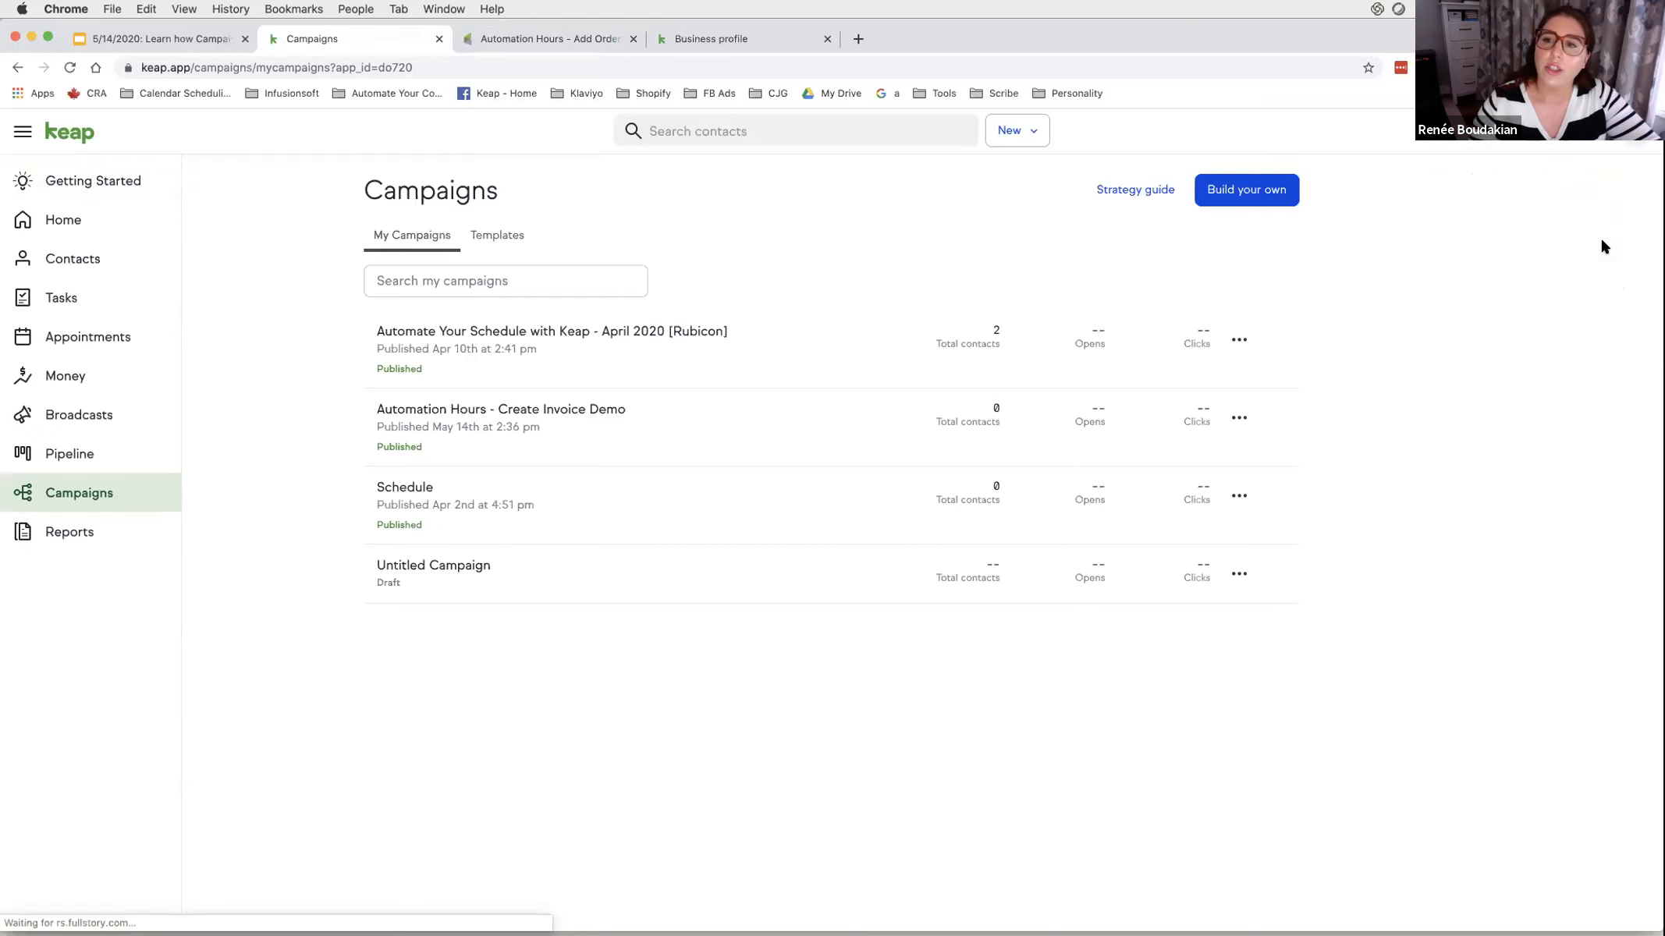
scroll(613, 628, "down", 2)
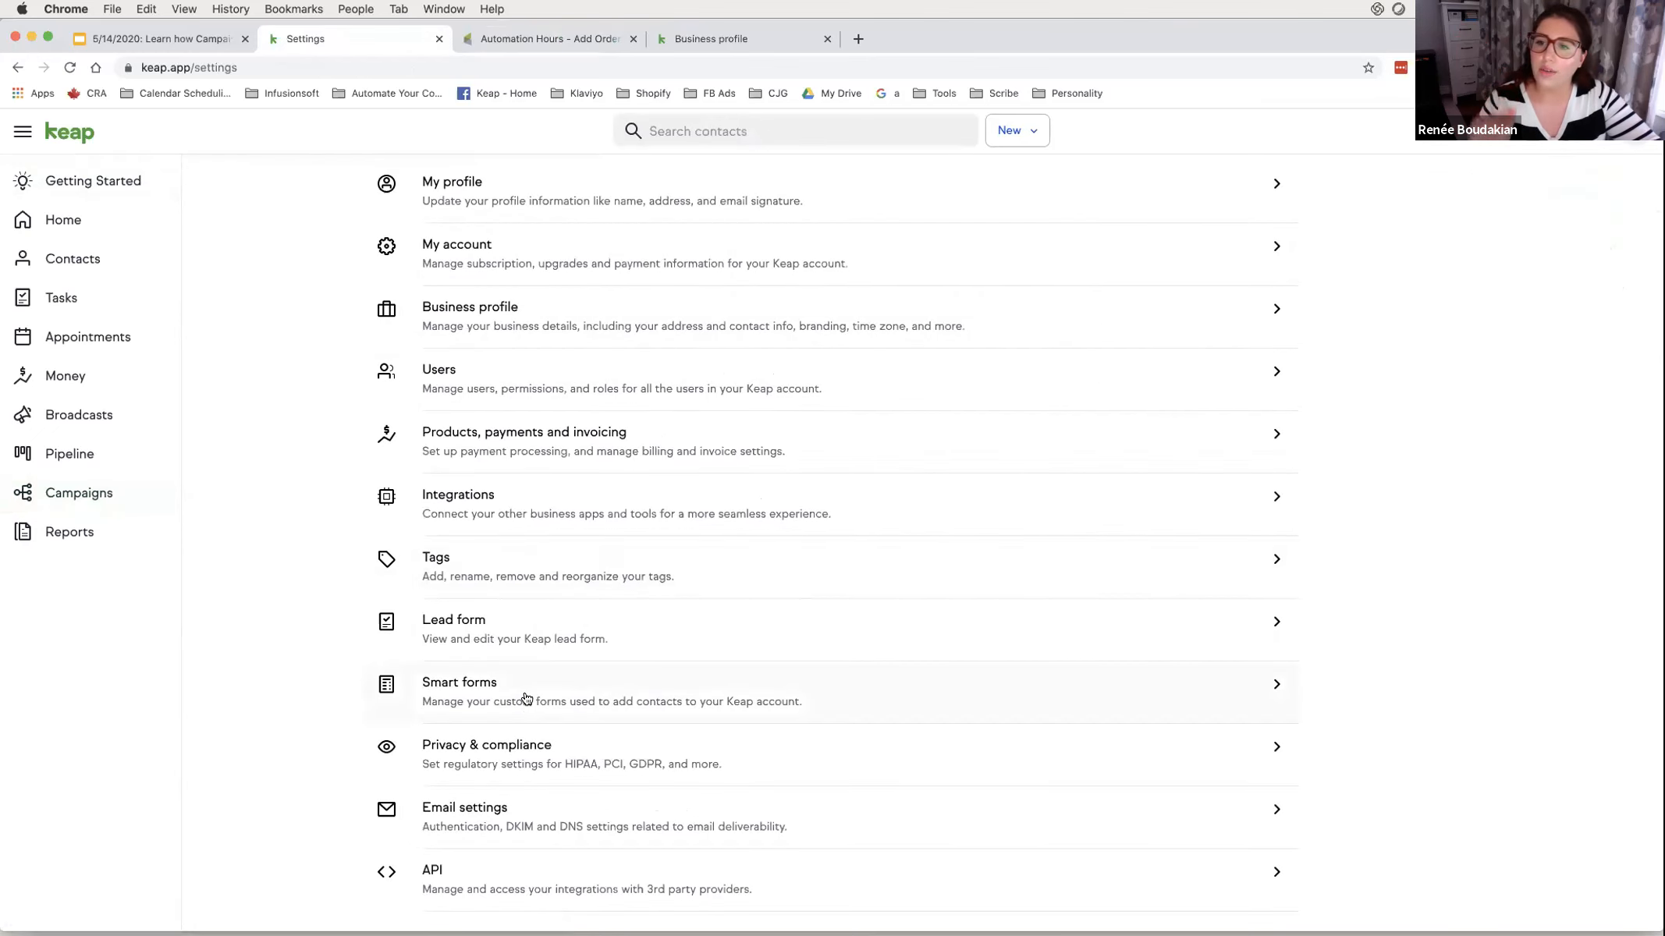
left_click(525, 696)
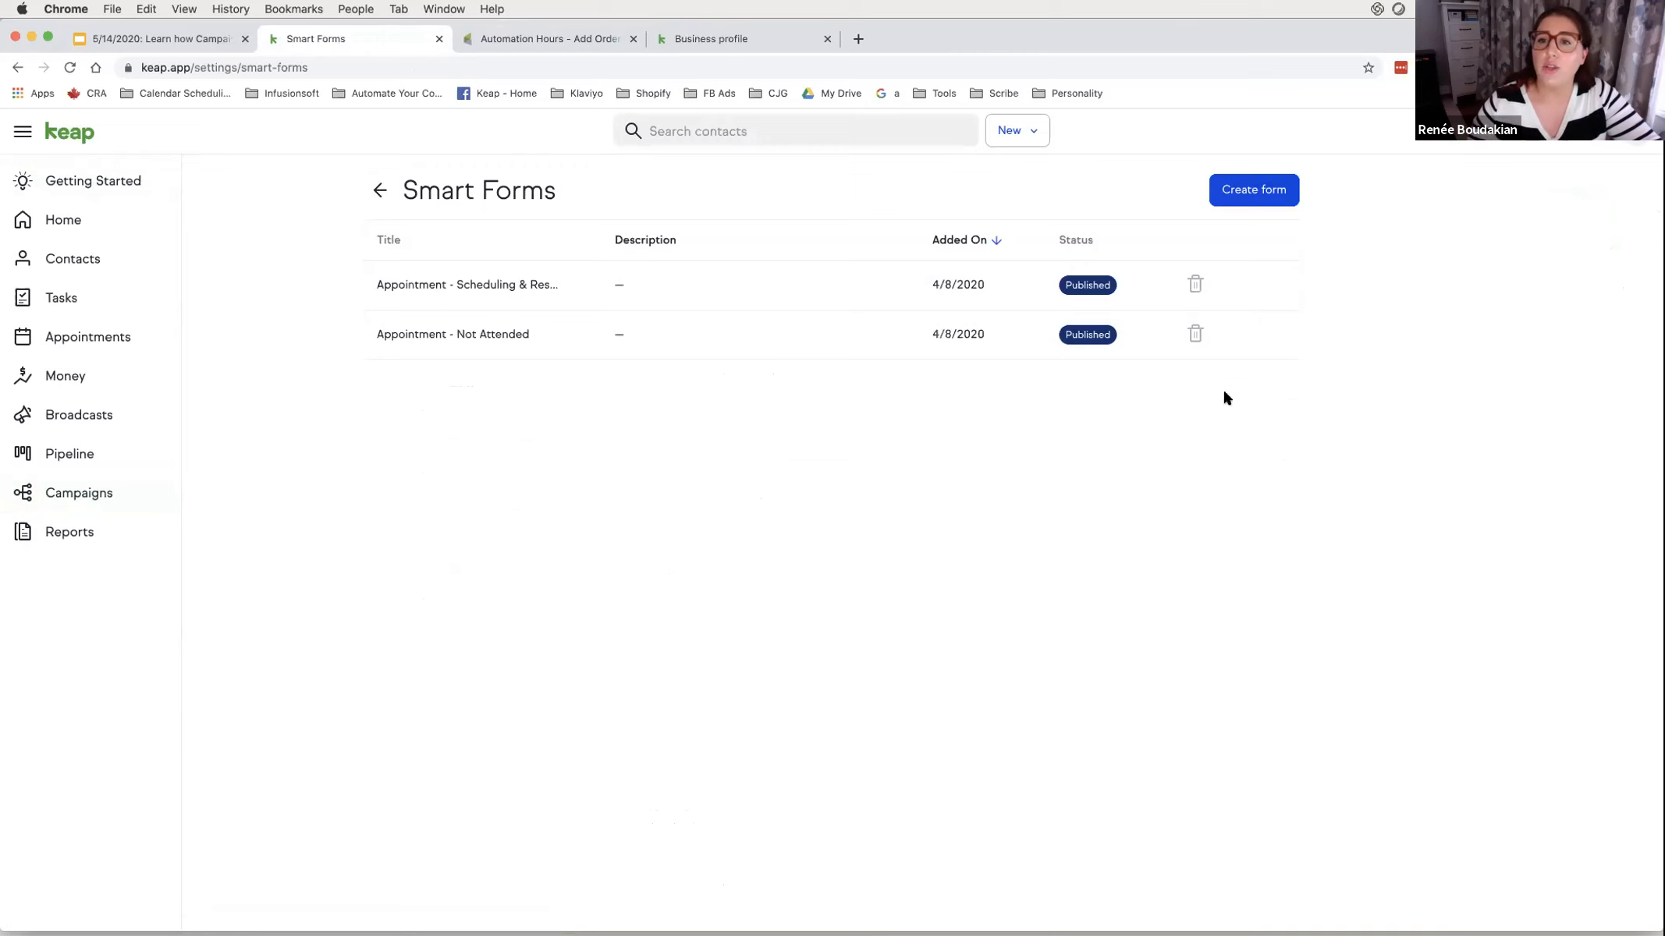
- Start a new smart form named 'Coaching Package Invoicing'
left_click(1252, 199)
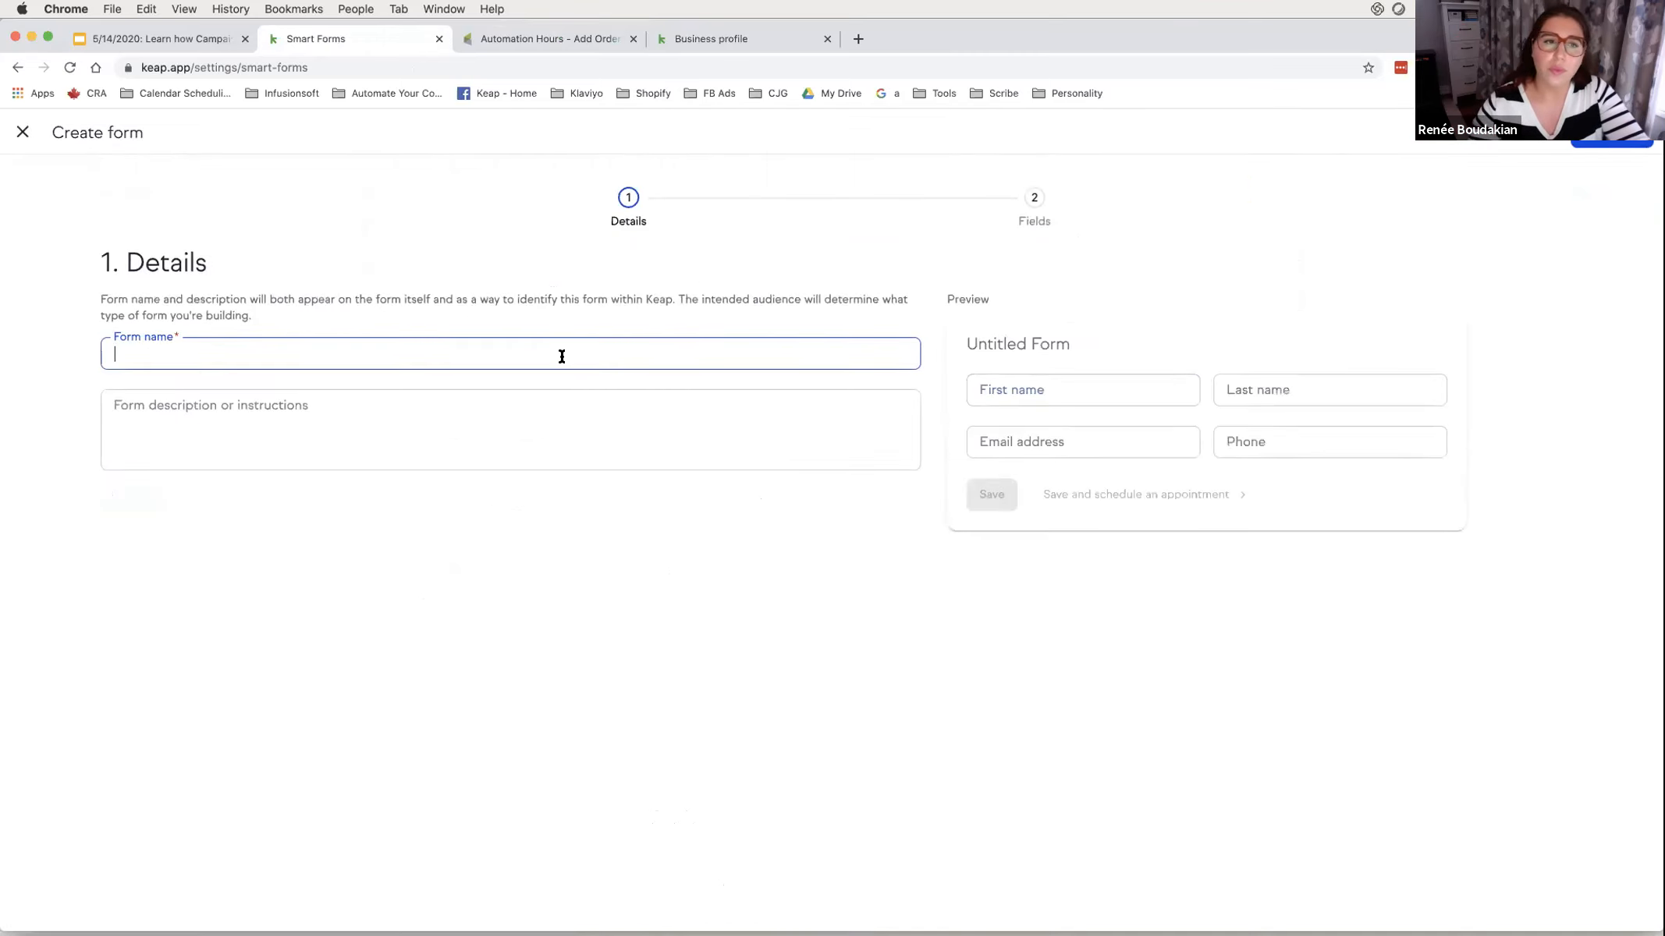
type("Coaching ")
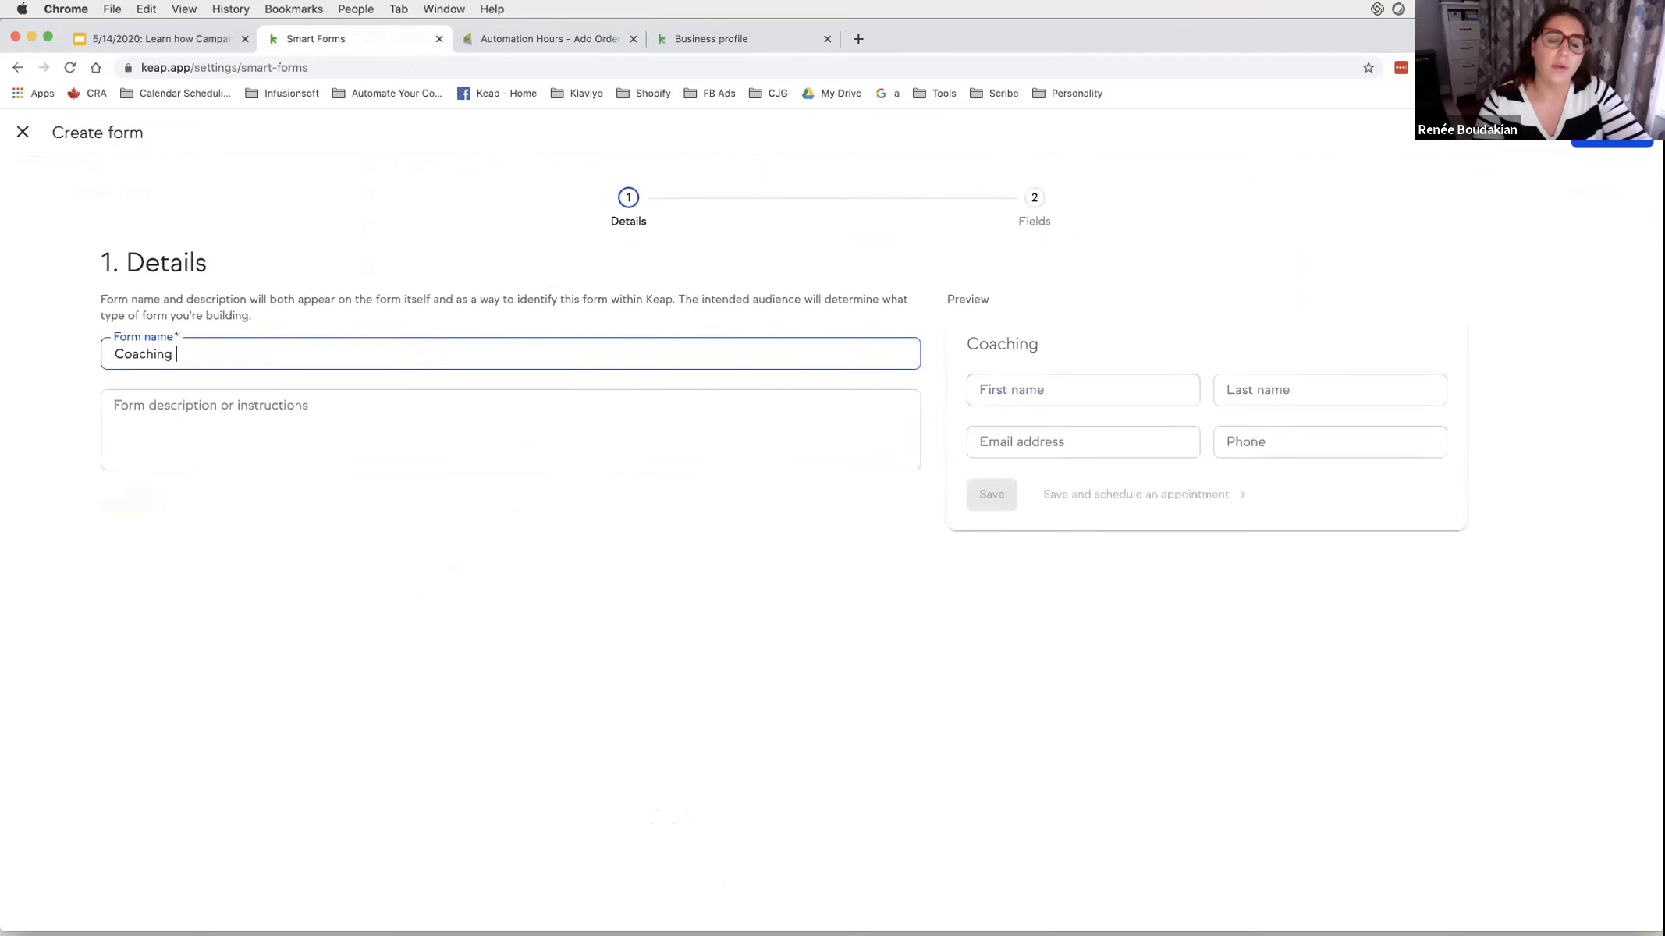
type("Package I")
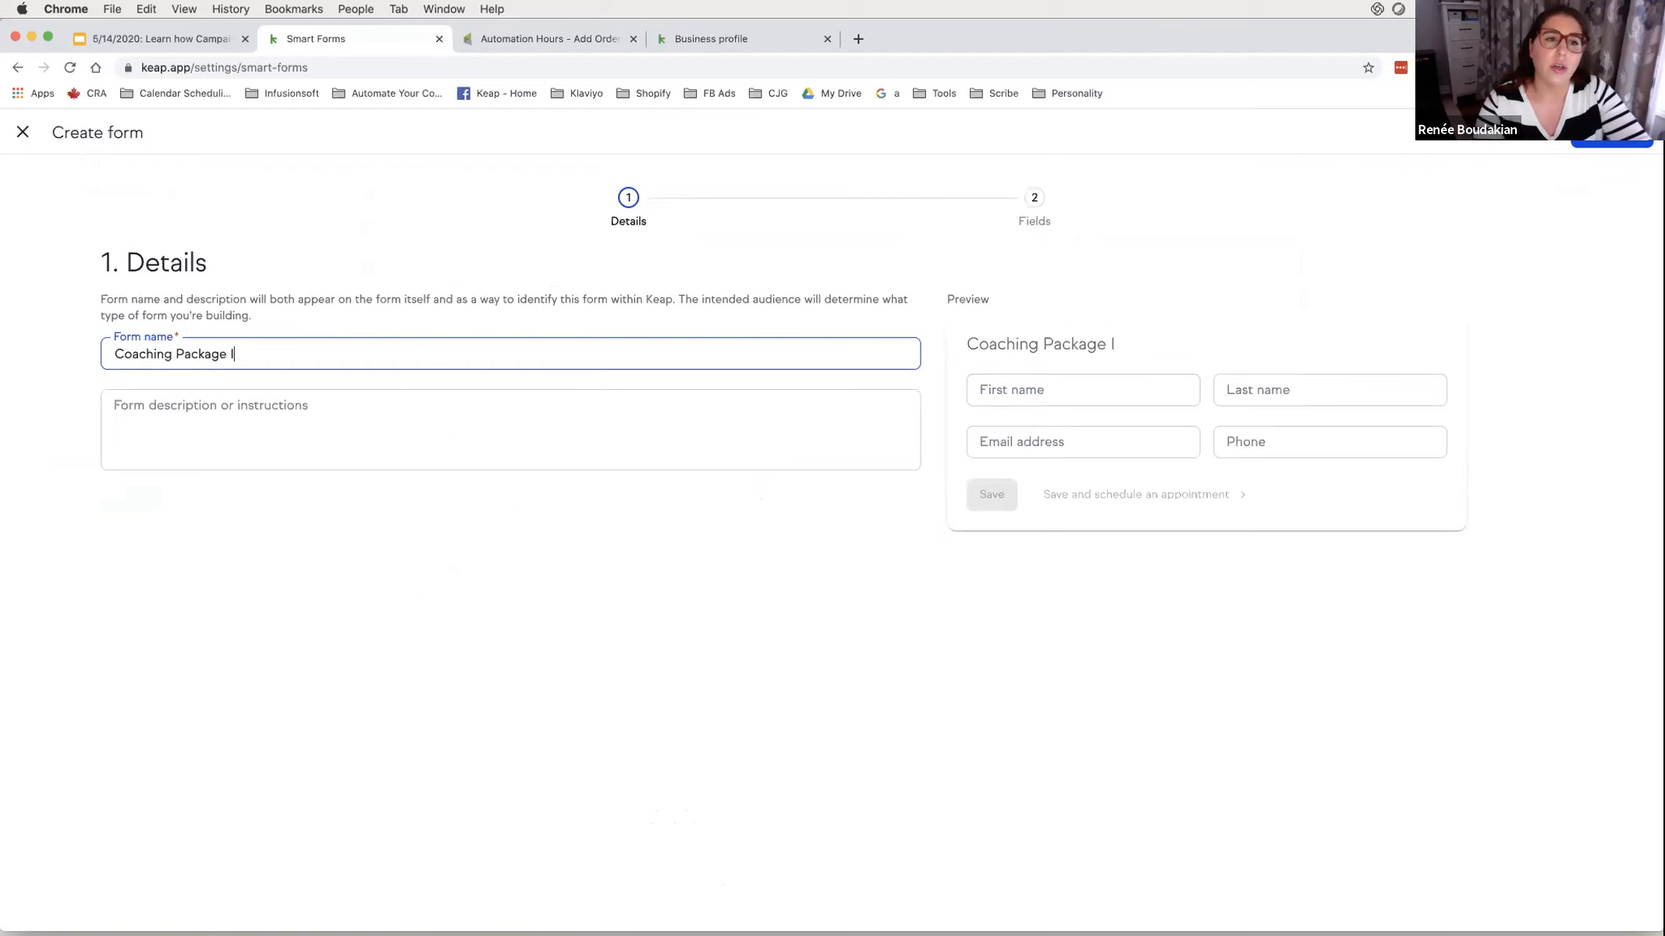
type("nvoicing")
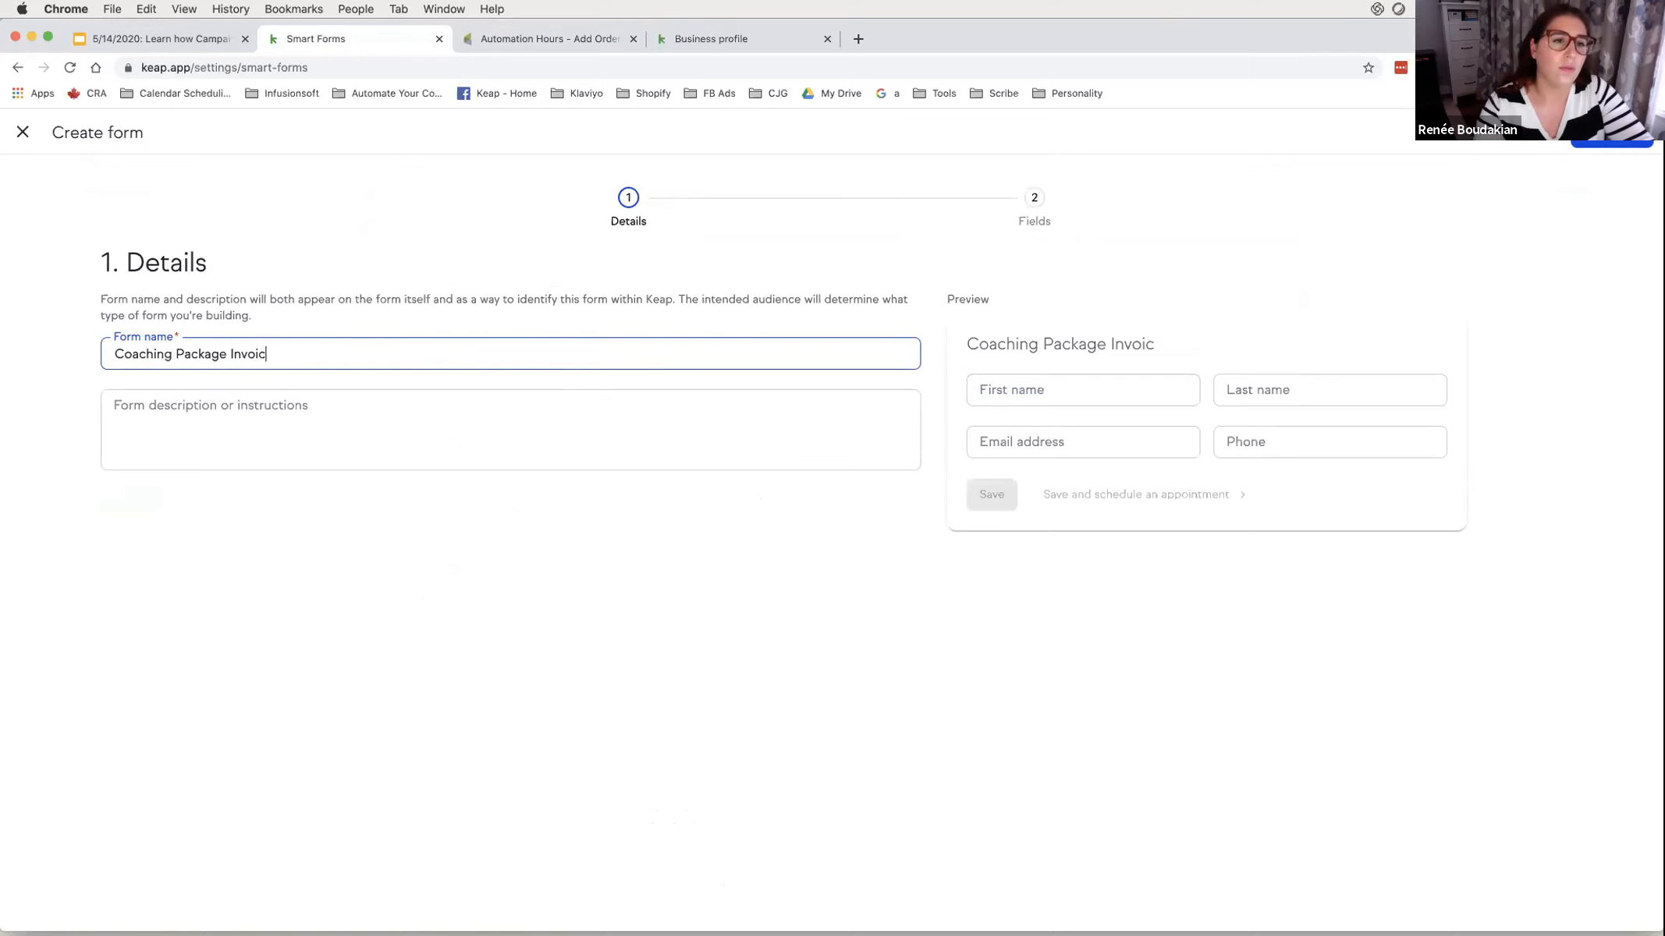
left_click(1588, 142)
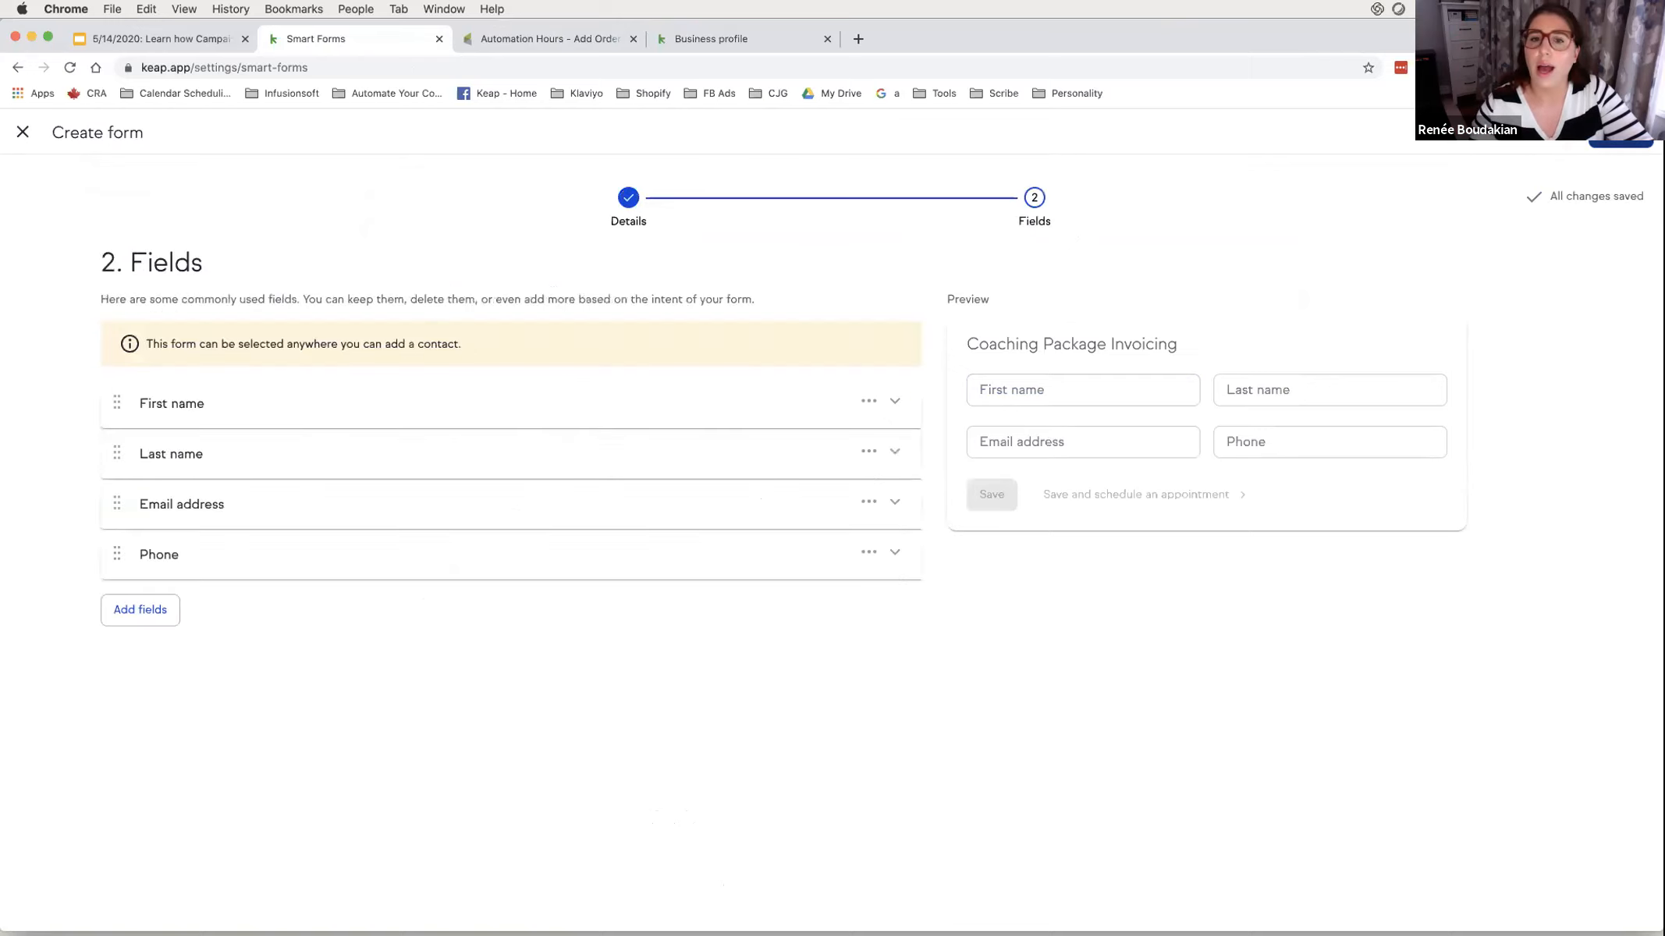
- Delete the First name, Last name, Phone and Email address fields from the form
left_click(869, 401)
left_click(776, 539)
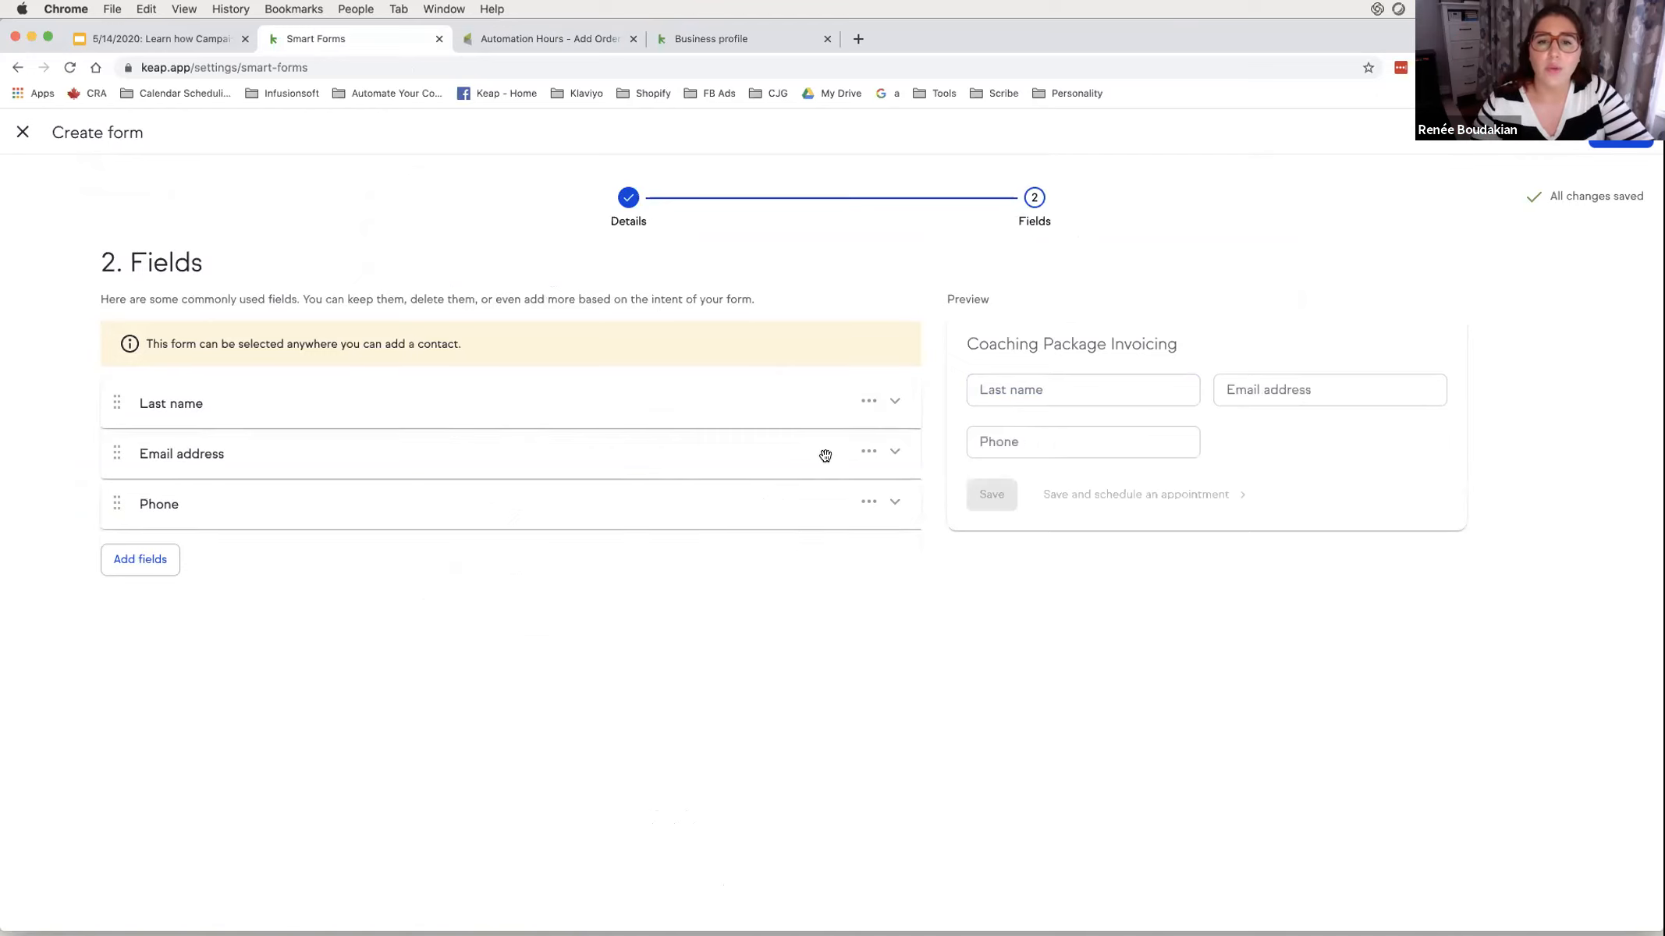
left_click(867, 402)
left_click(819, 539)
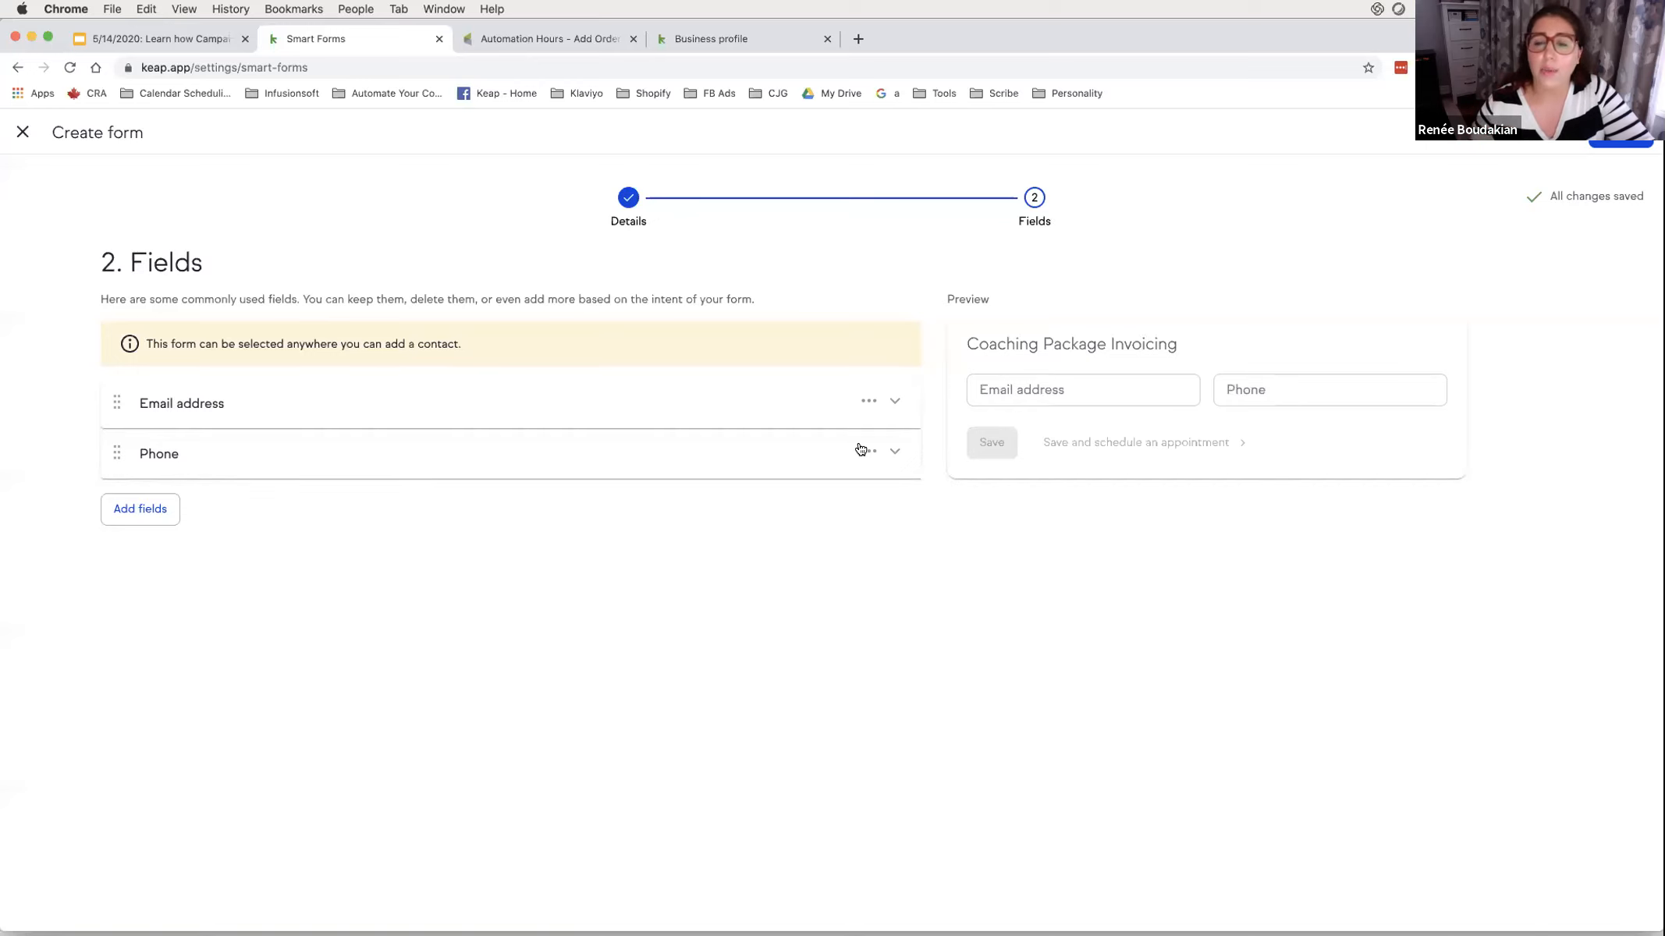
left_click(868, 401)
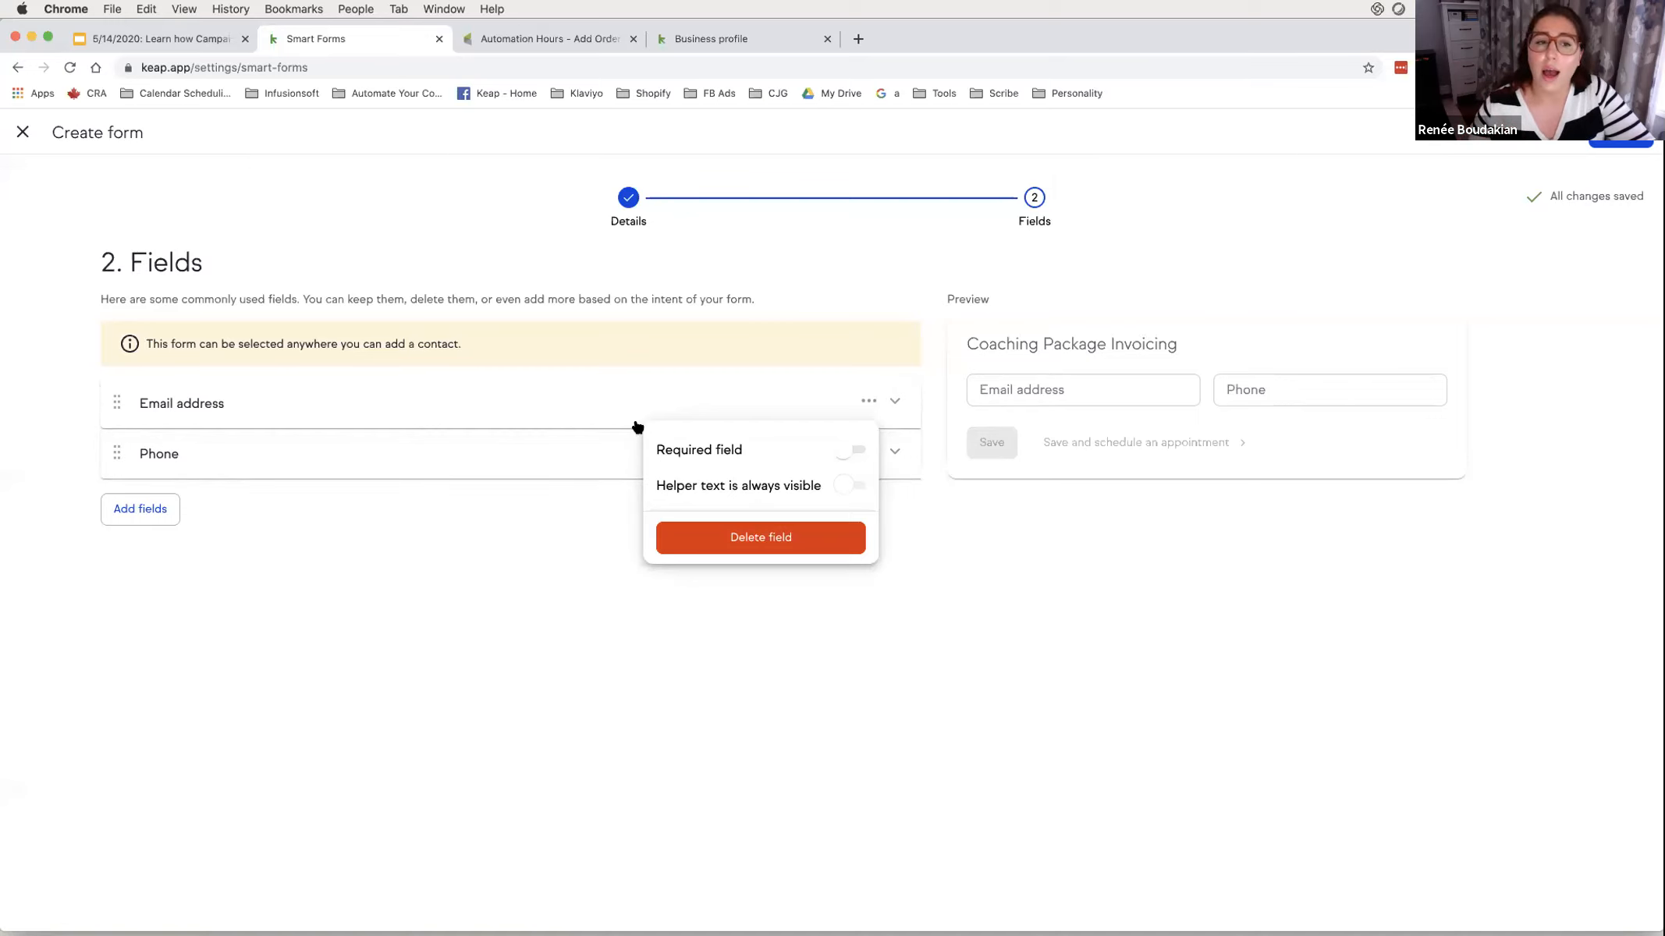
left_click(550, 435)
left_click(868, 451)
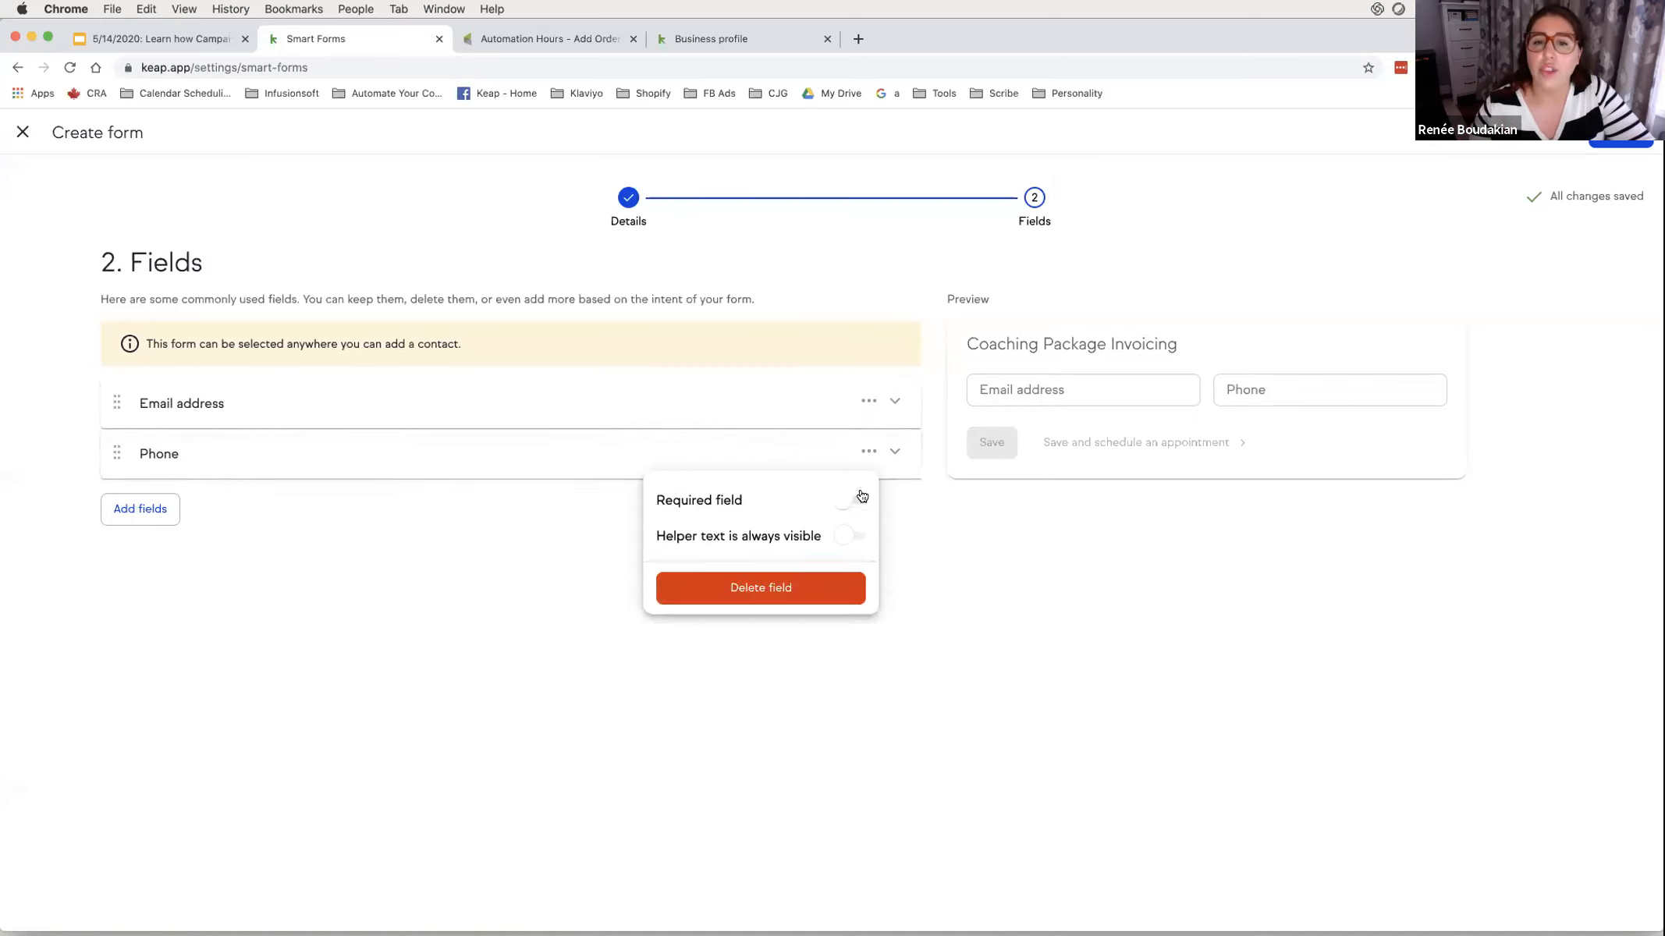
left_click(788, 586)
left_click(868, 400)
left_click(804, 535)
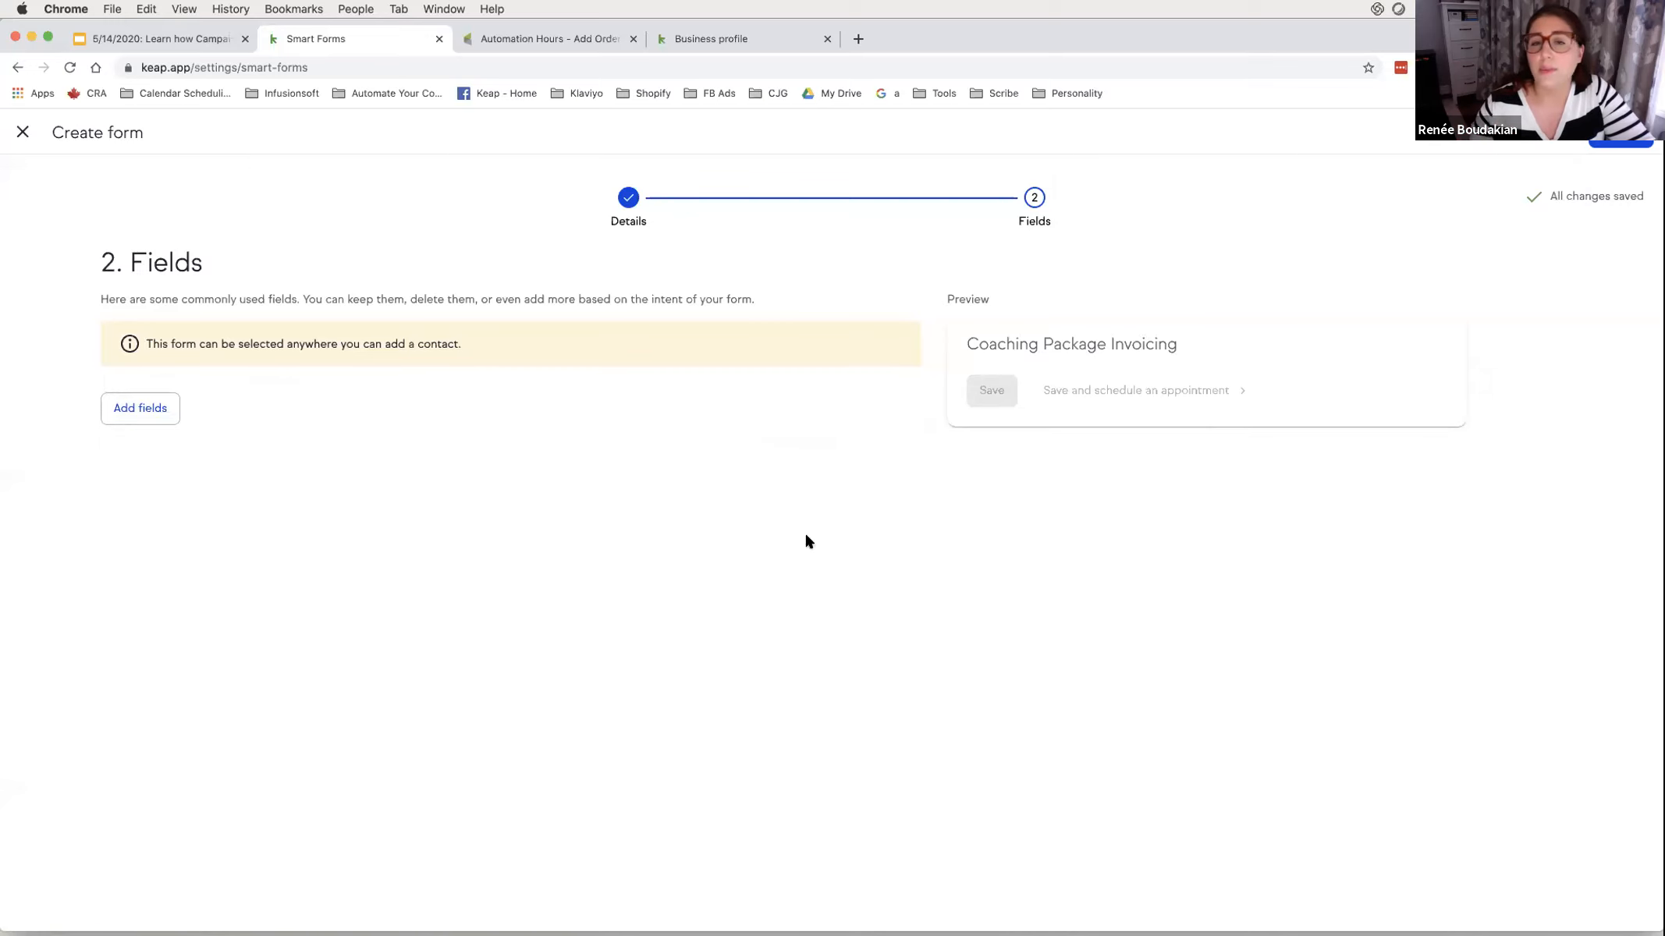
left_click(1625, 137)
left_click(1332, 187)
- Add a Radio field to the smart form
left_click(141, 409)
left_click(198, 404)
left_click(210, 399)
left_click(218, 410)
type("rad")
left_click(200, 491)
- Name the radio field 'Coaching Session Pricing' and enter options $150 and $250
left_click(297, 441)
type("Coaching")
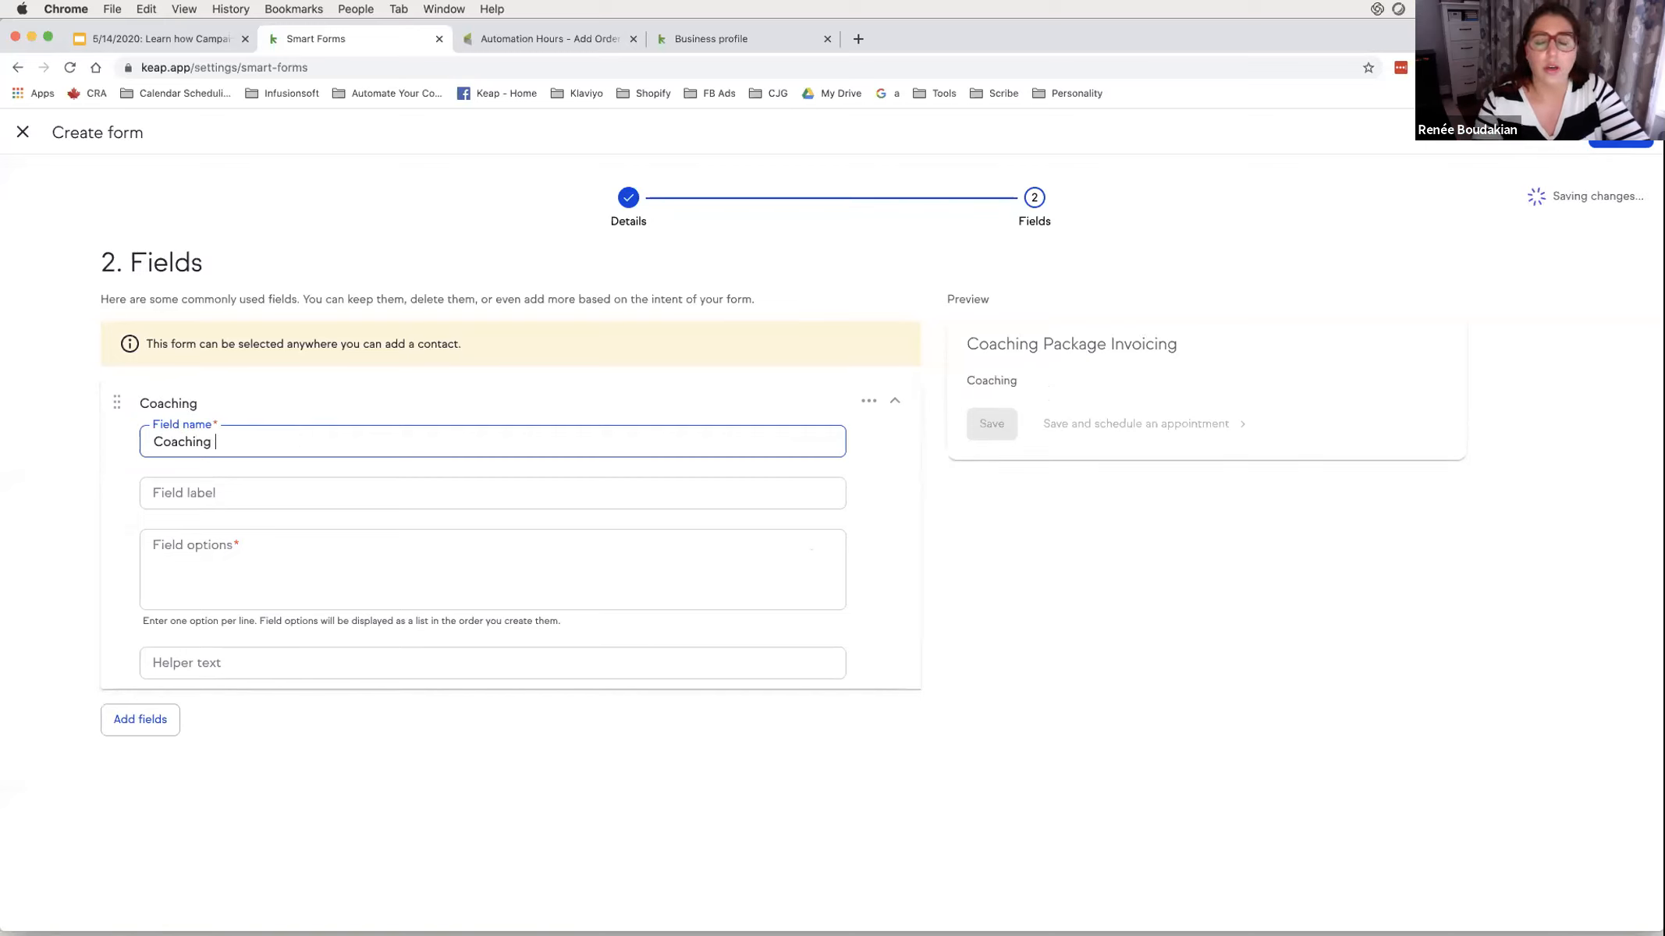
type(" Pa")
key("BackSpace")
key("BackSpace")
key("BackSpace")
key("BackSpace")
key("BackSpace")
key("BackSpace")
key("BackSpace")
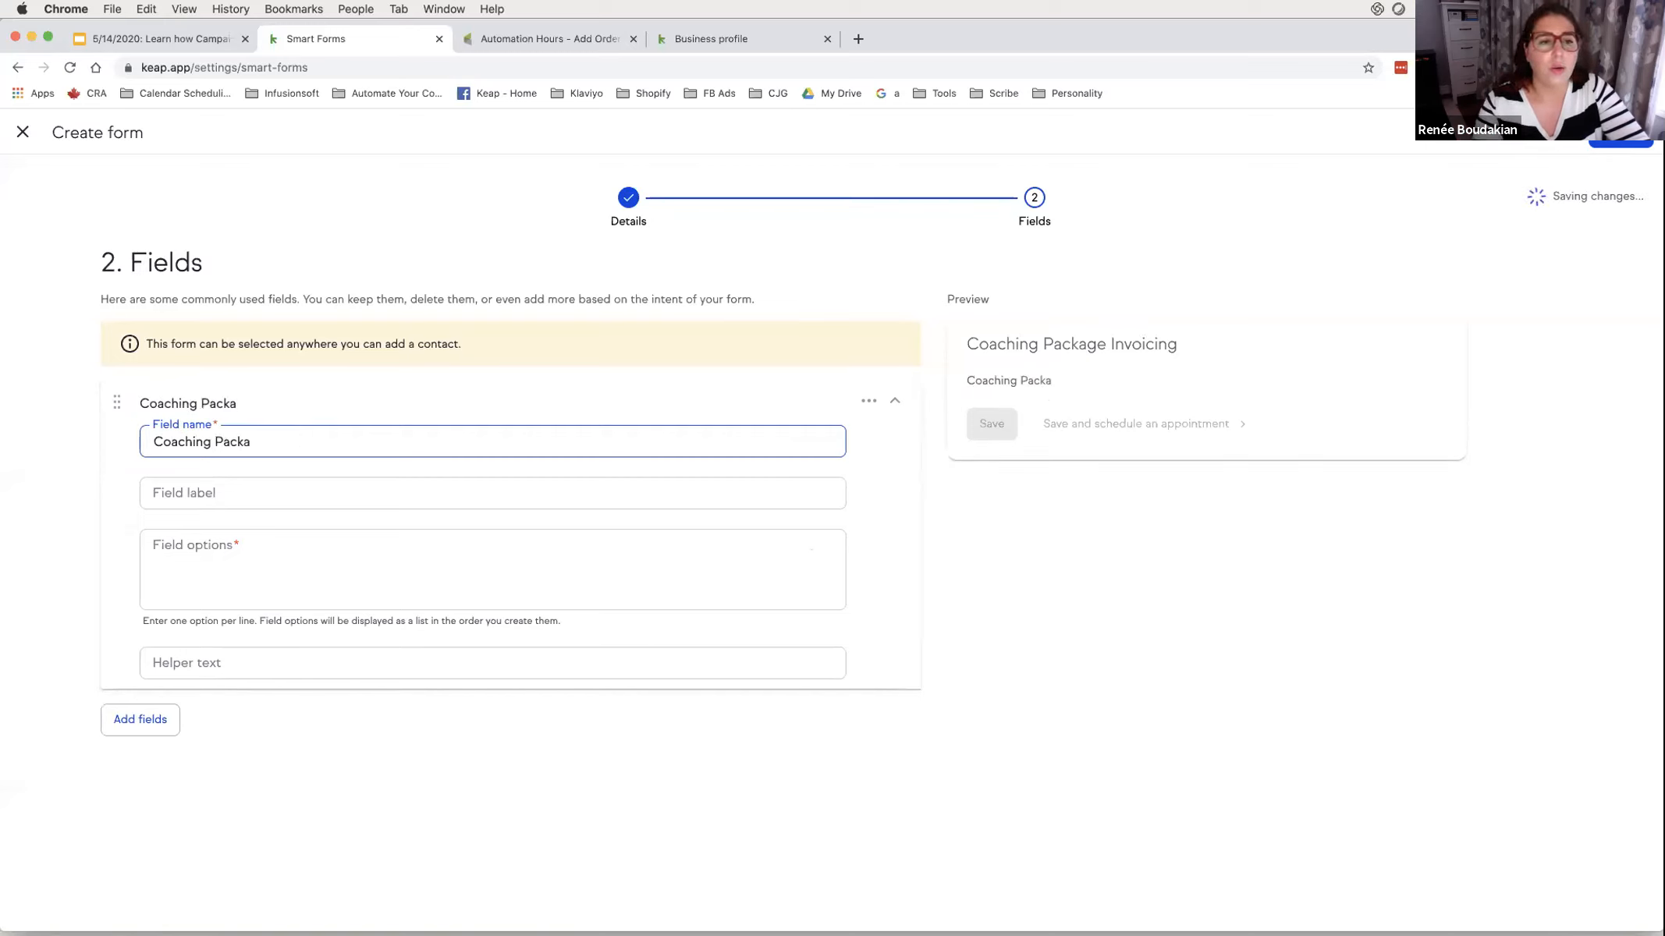
type("Session Pricing")
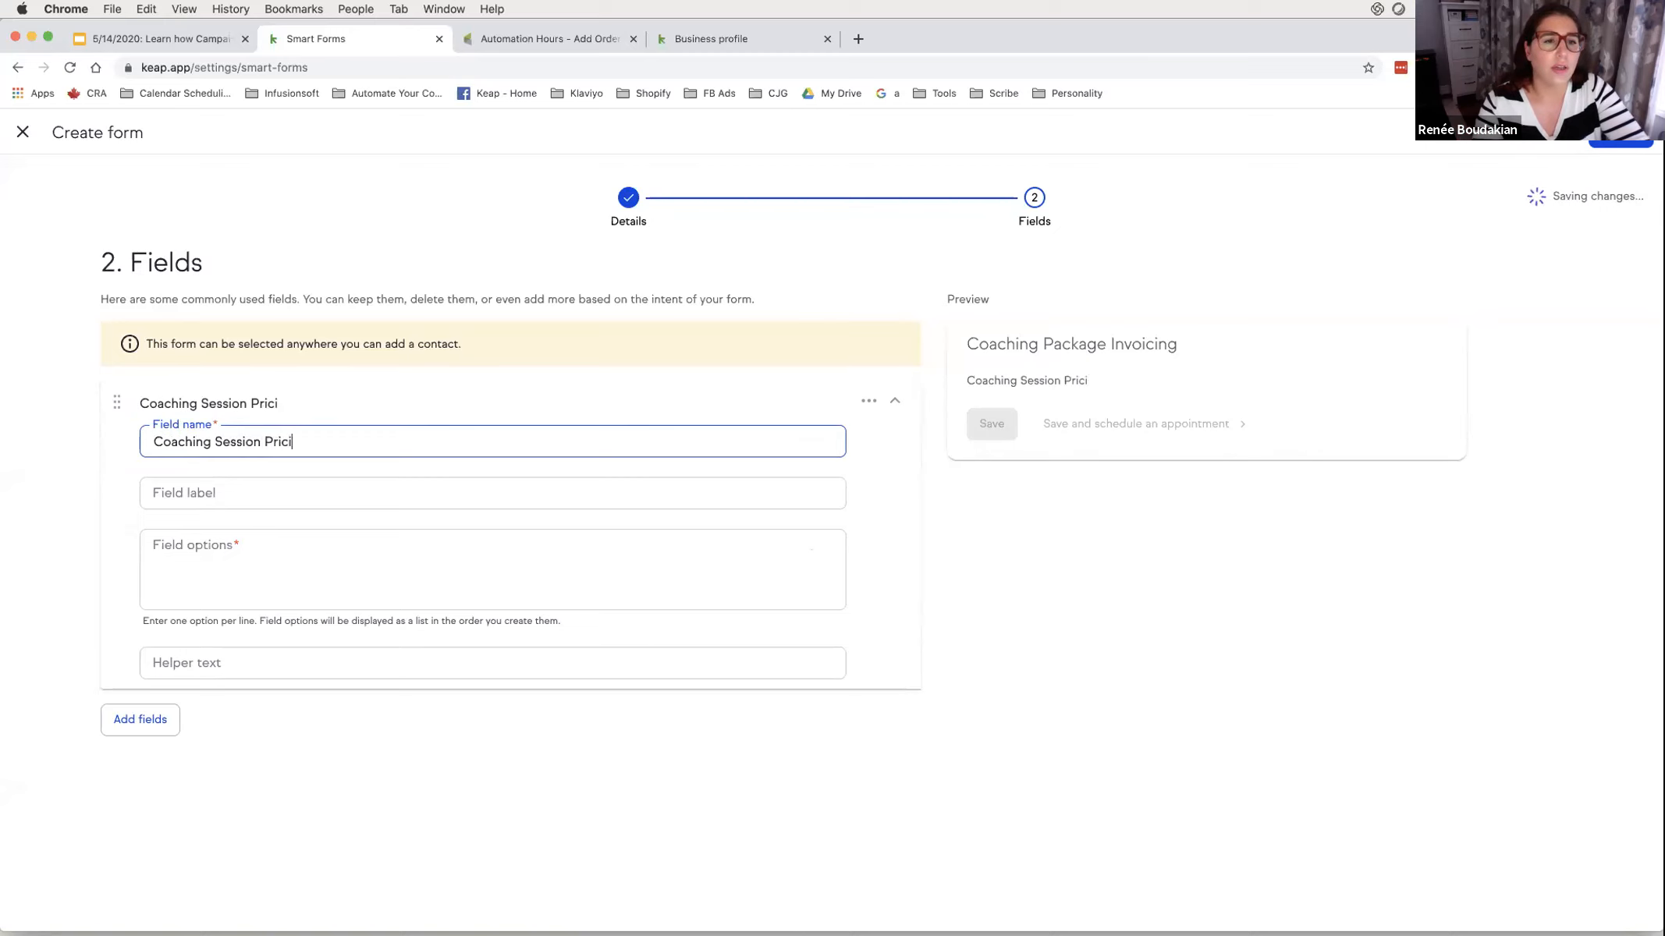
left_click(360, 551)
type("$150")
key("Return")
type("$26")
key("BackSpace")
type("50")
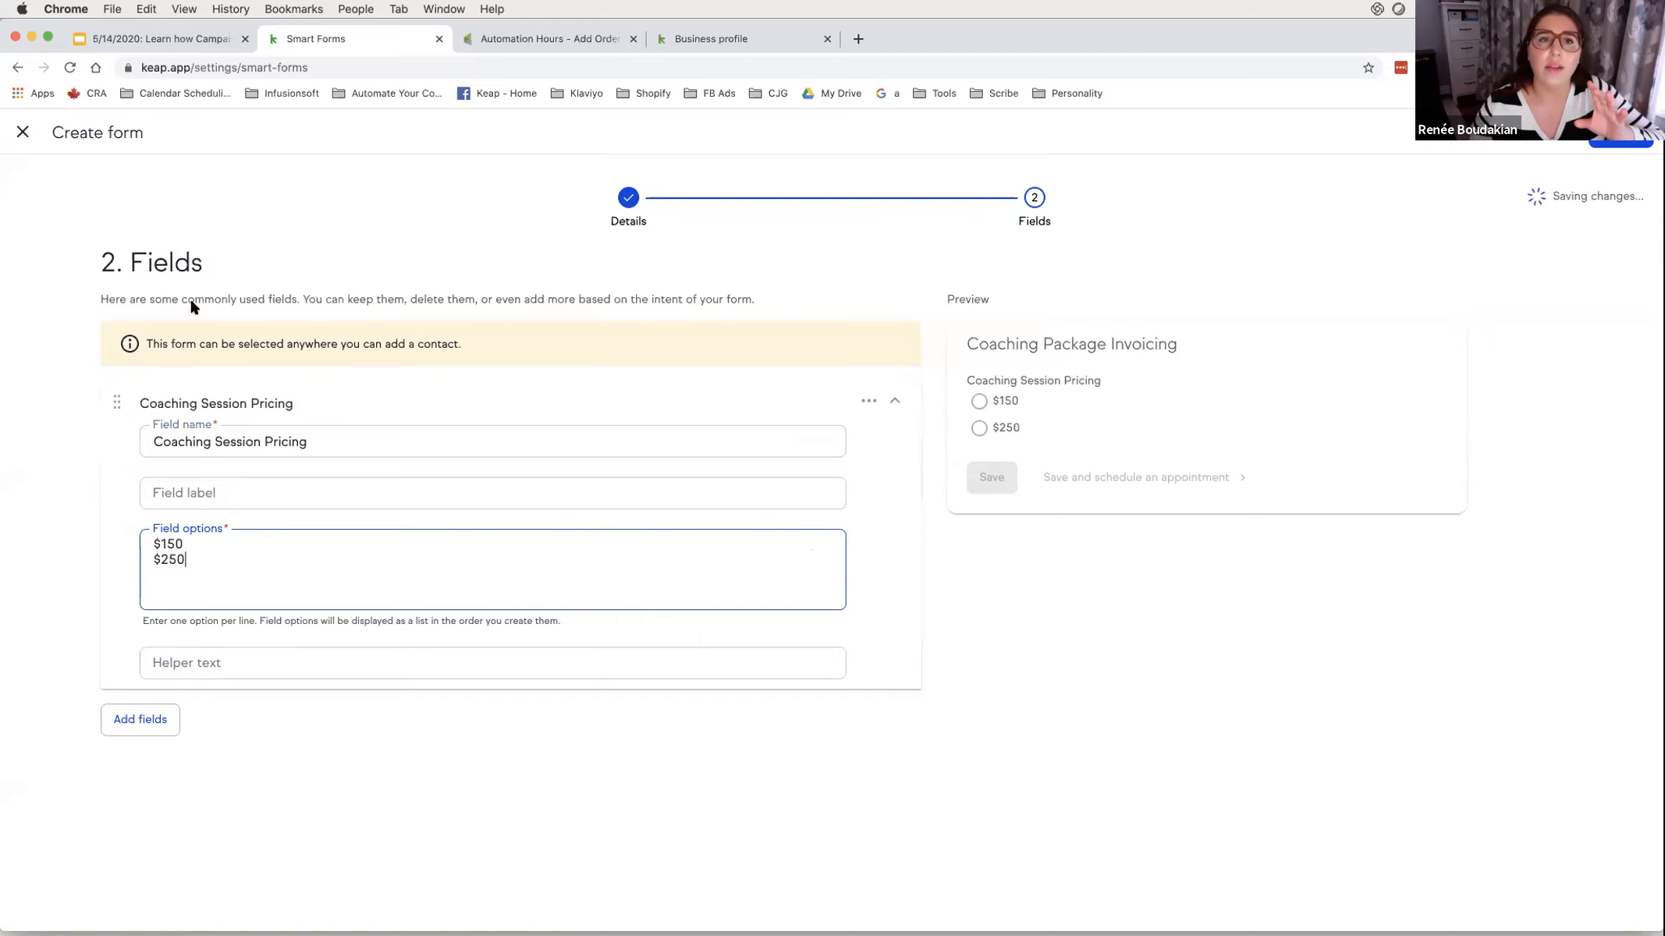
- Compare with the Add Order campaign's form, then save the smart form and exit the editor
left_click(471, 37)
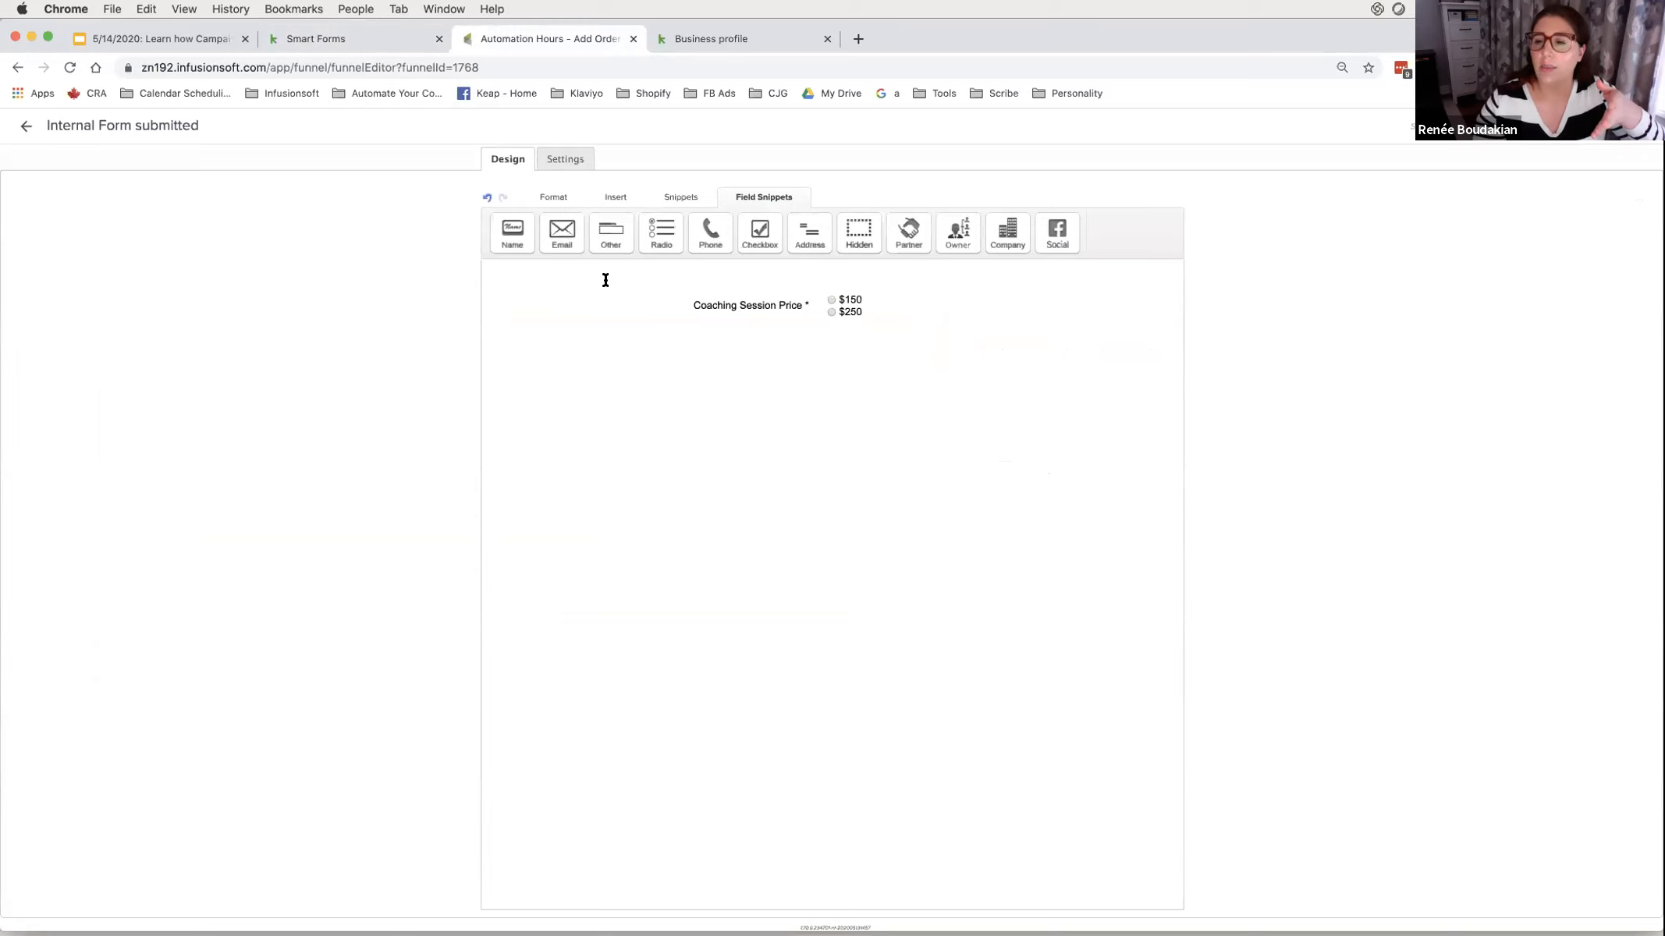
left_click(385, 40)
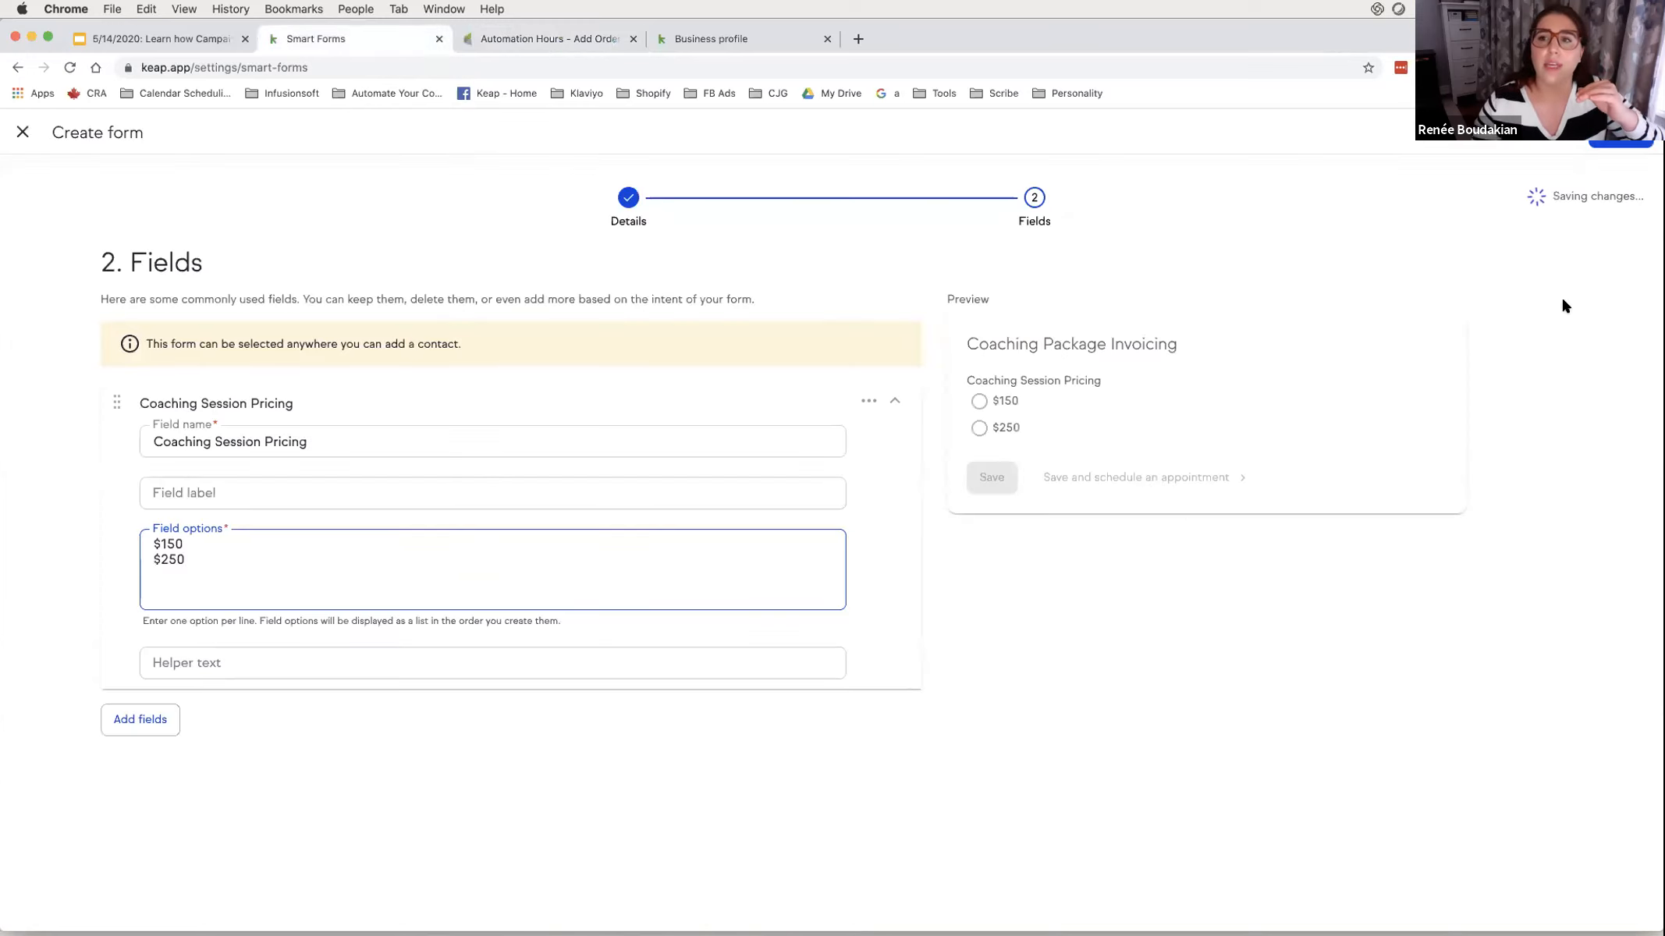
left_click(1607, 95)
left_click(1280, 238)
left_click(1576, 197)
left_click(1548, 181)
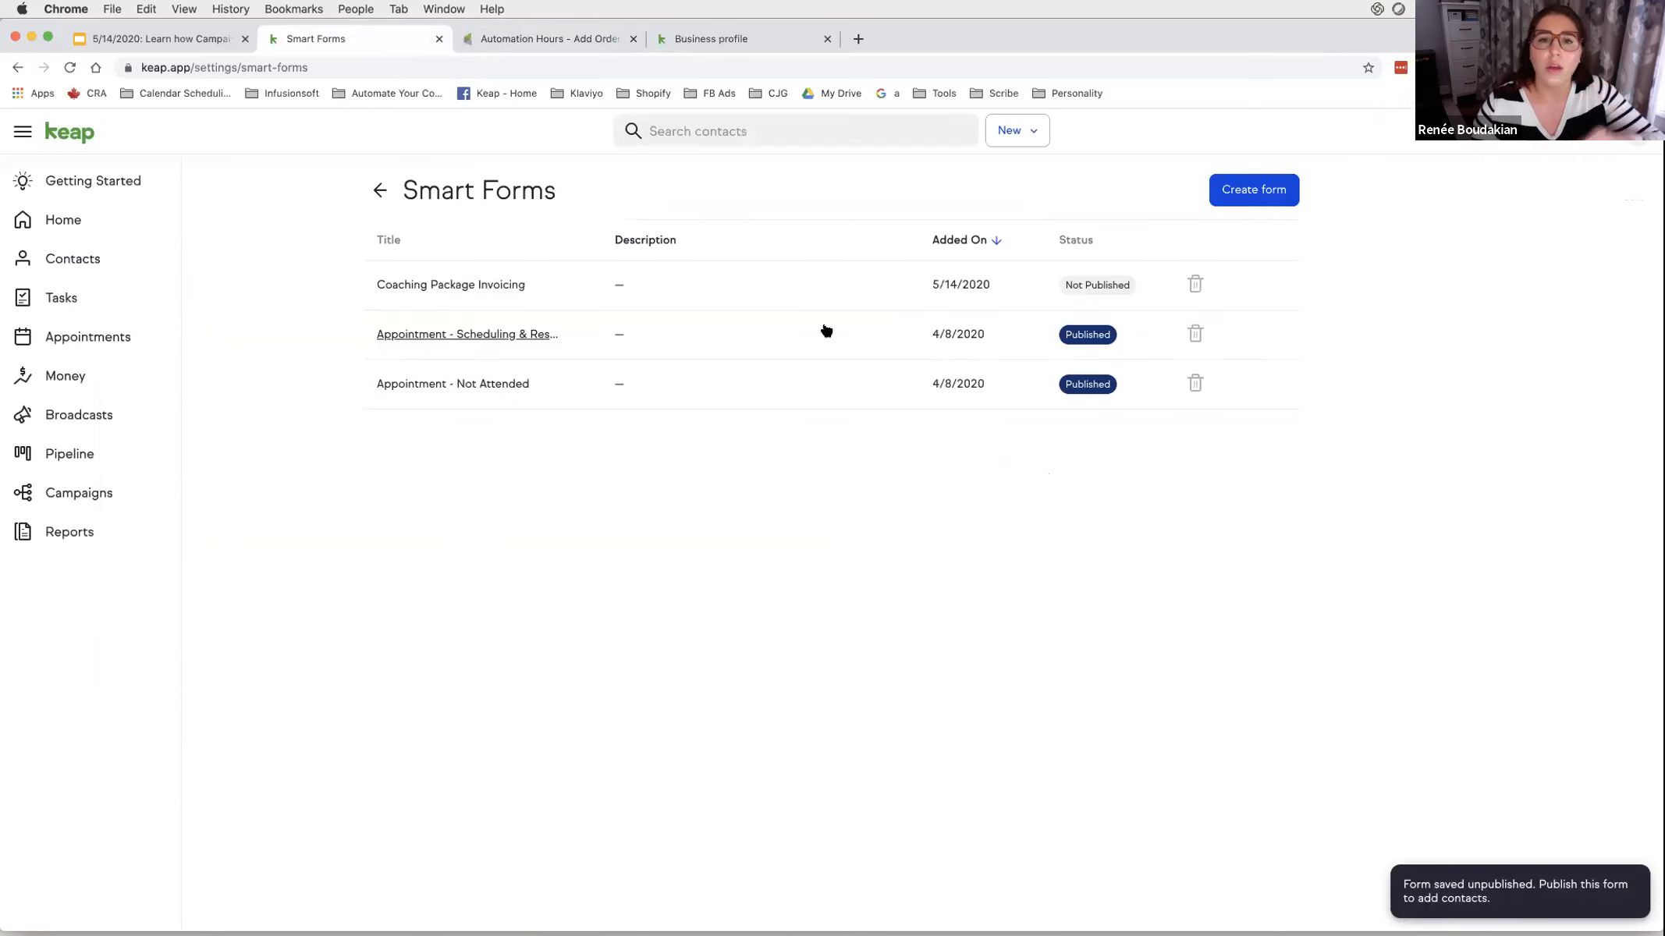
- Reopen Coaching Package Invoicing and add a Radio field on its fields step
left_click(502, 286)
left_click(1026, 199)
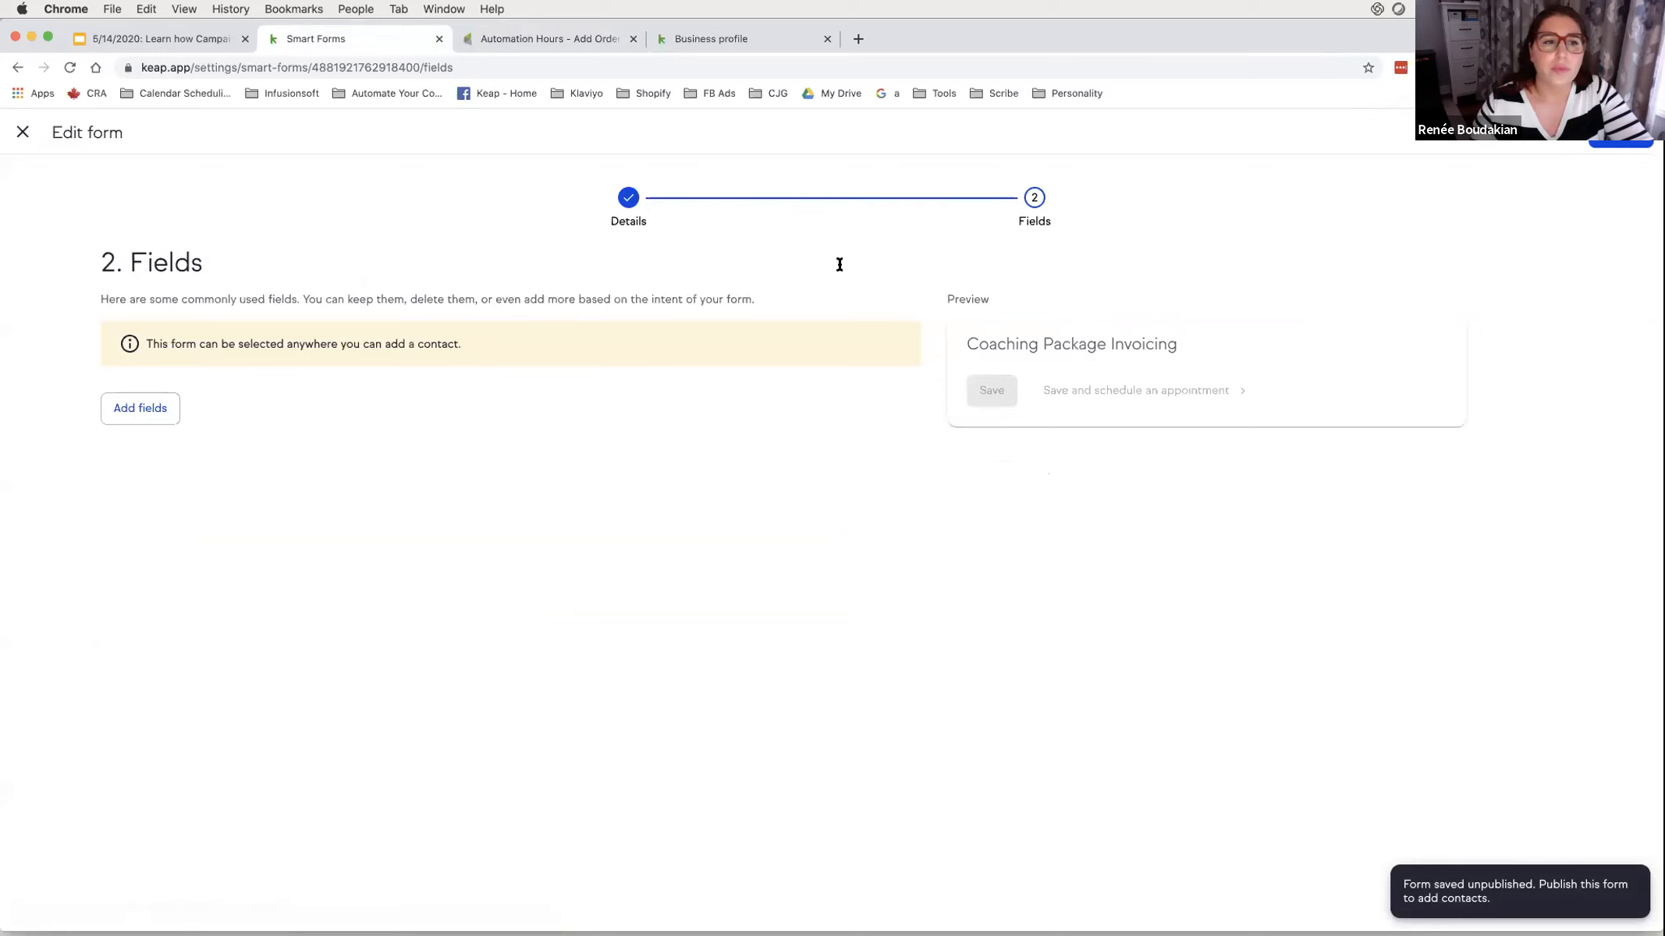
left_click(170, 406)
left_click(207, 404)
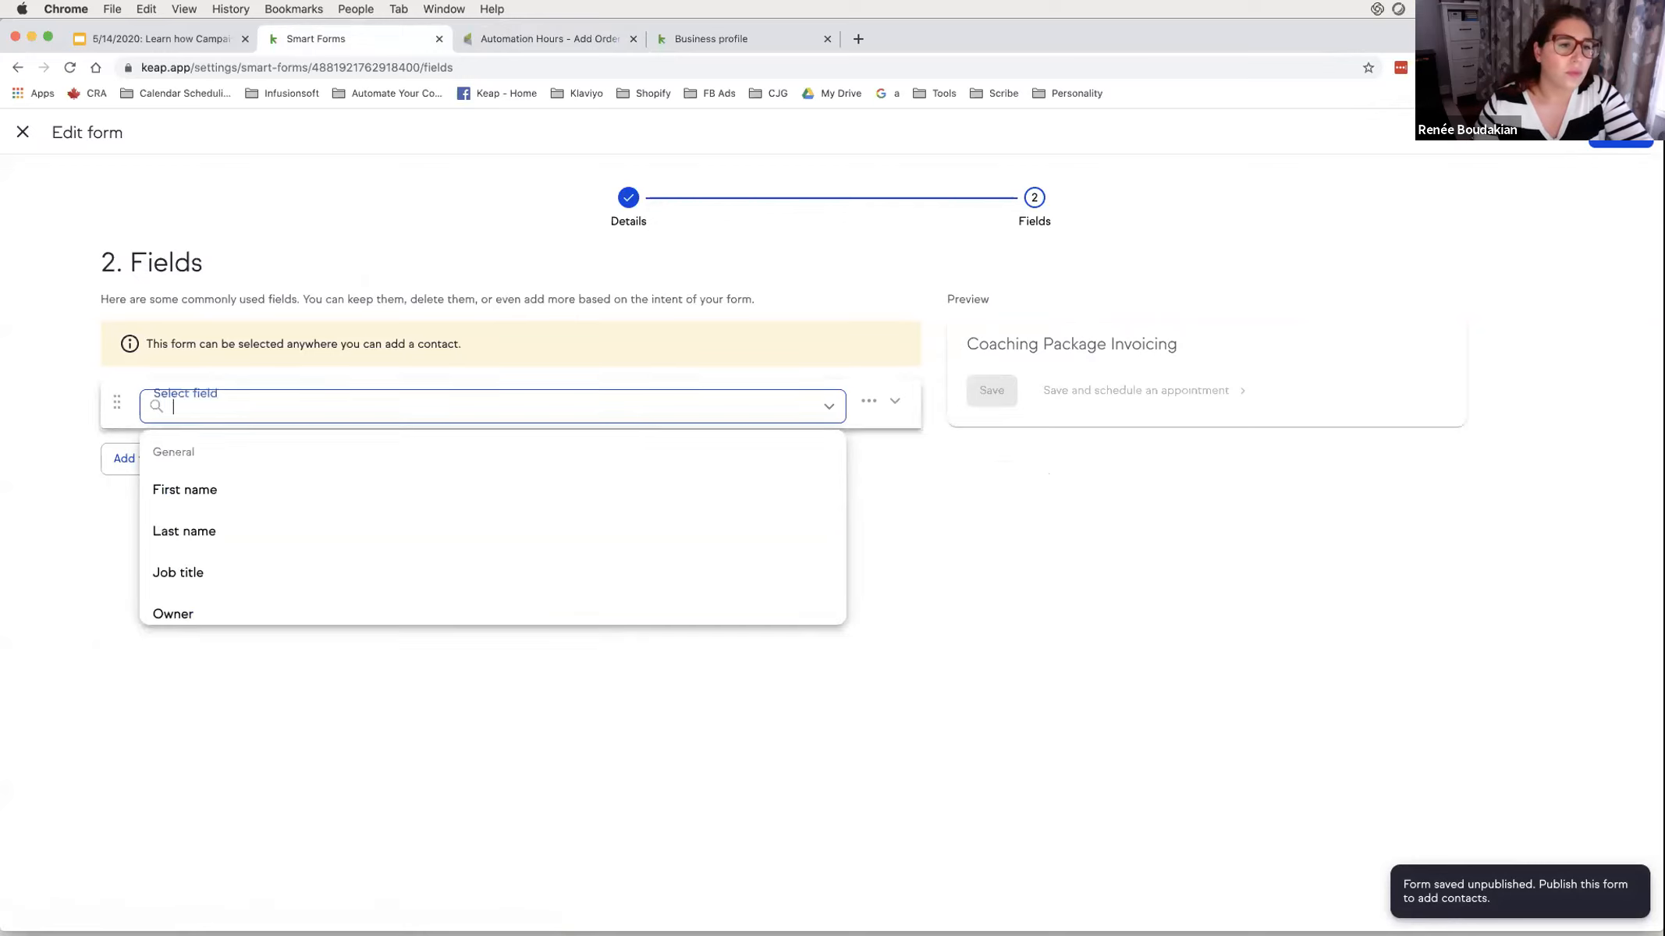
type("rad")
left_click(185, 487)
- Set up the 'Coaching Session Pricing' radio field with $150 and $250, then save and publish
left_click(153, 549)
left_click(211, 442)
type("Coaching Session Pricing")
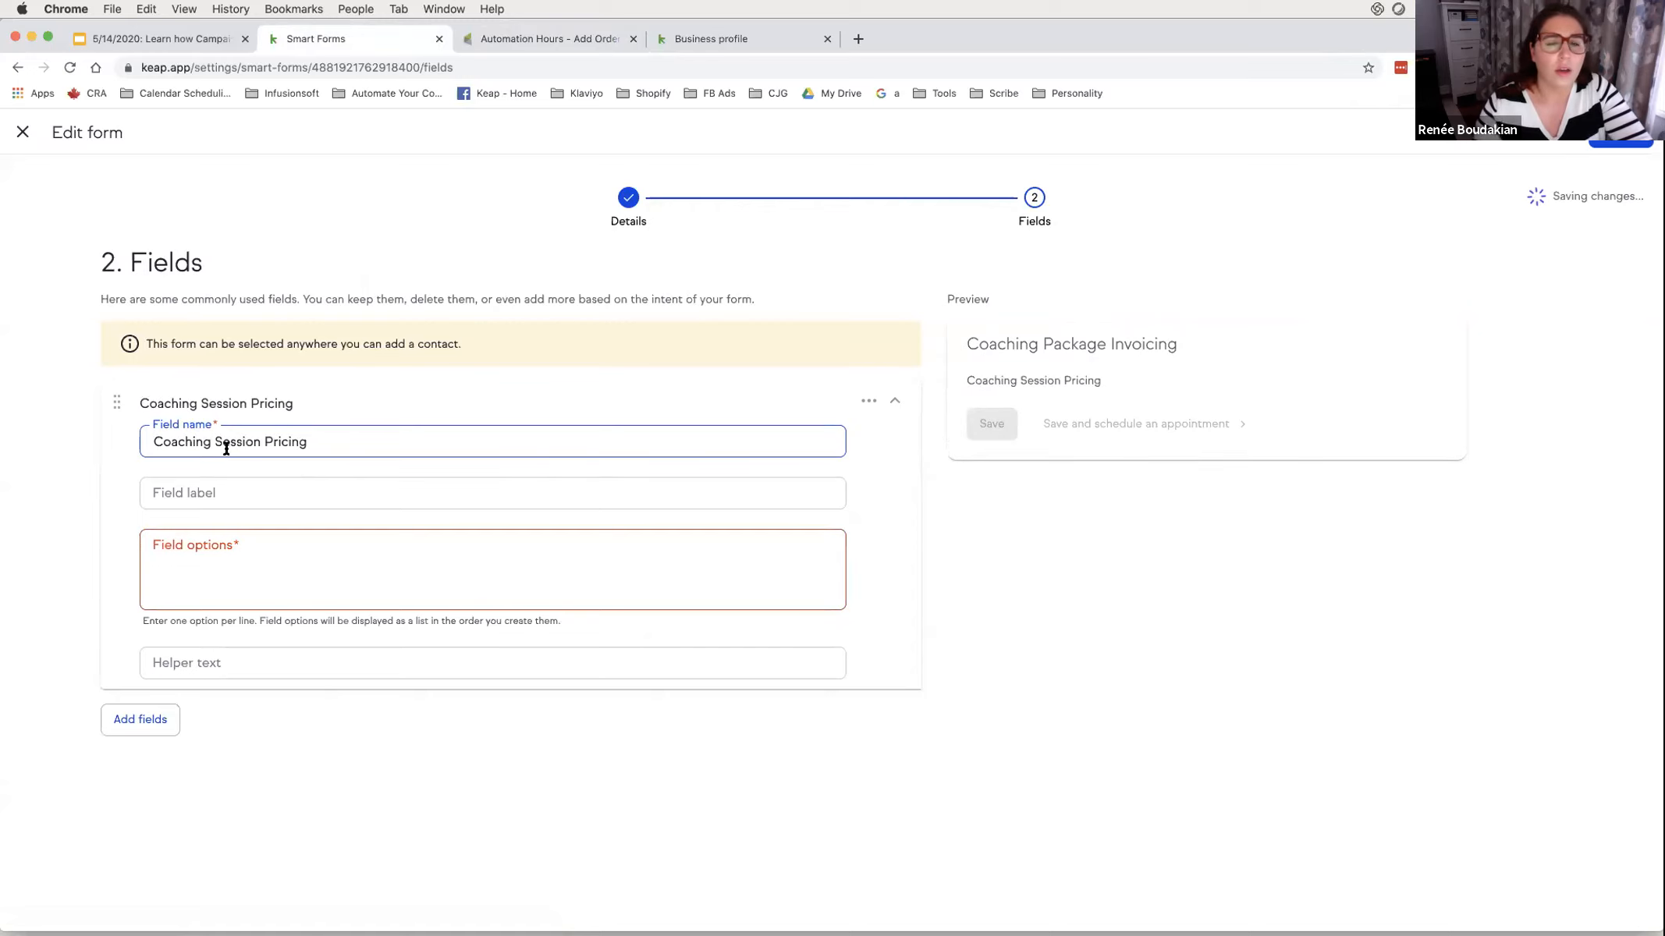
left_click(226, 548)
type("$150")
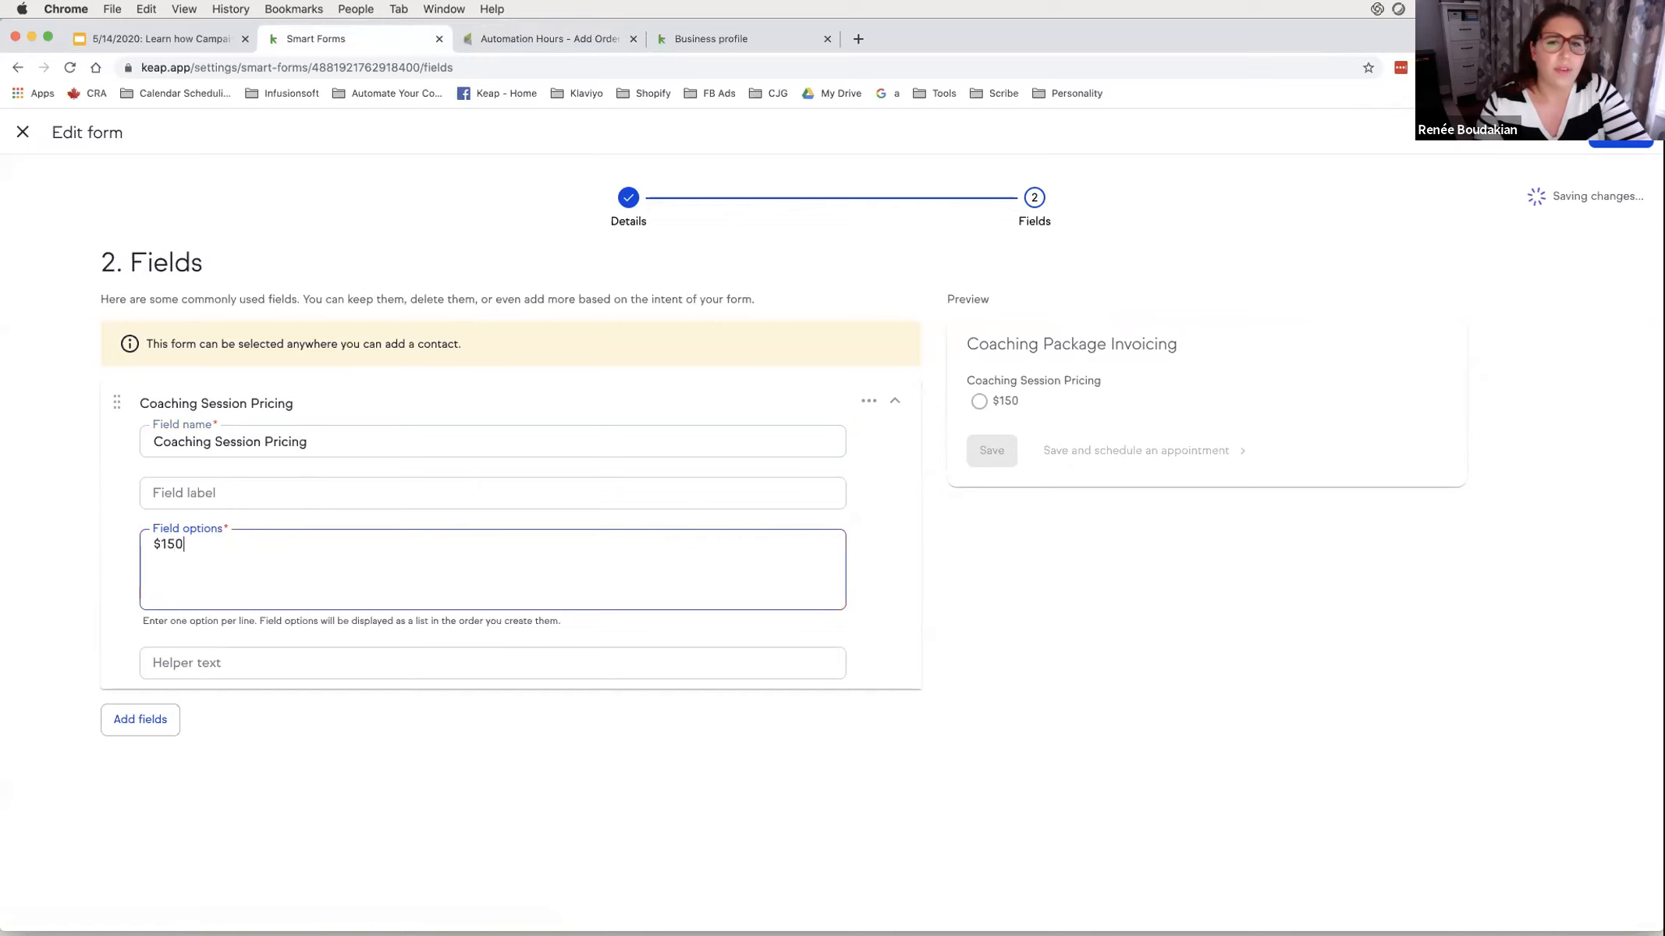
key("Return")
type("%")
key("BackSpace")
key("BackSpace")
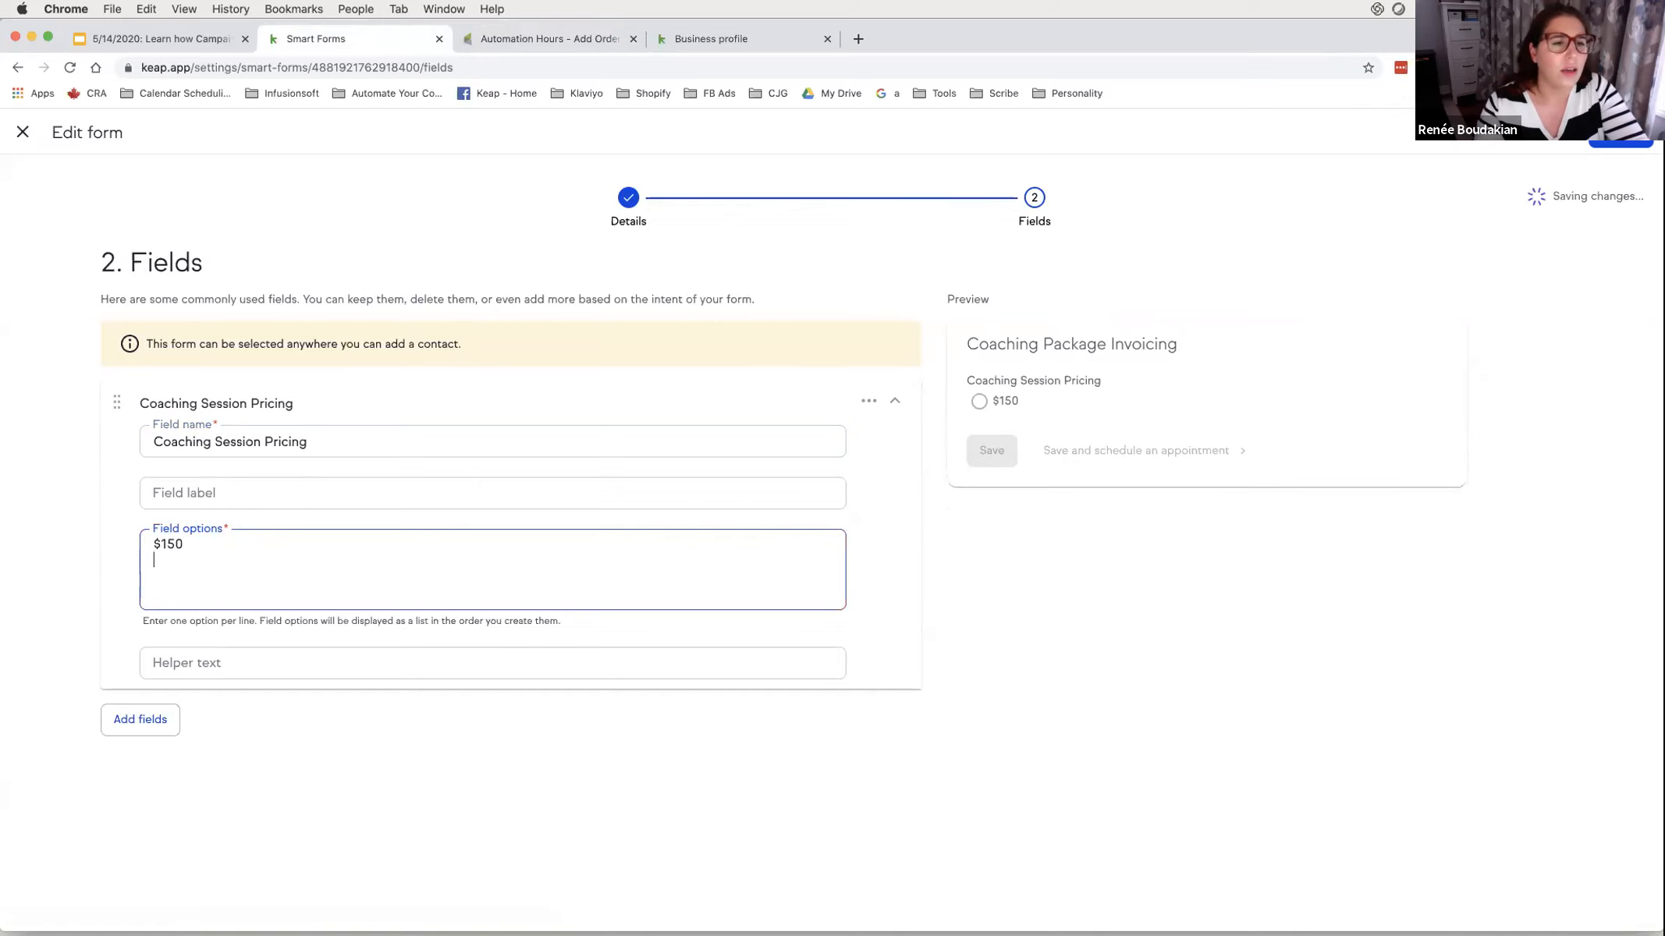
key("Return")
type("$250")
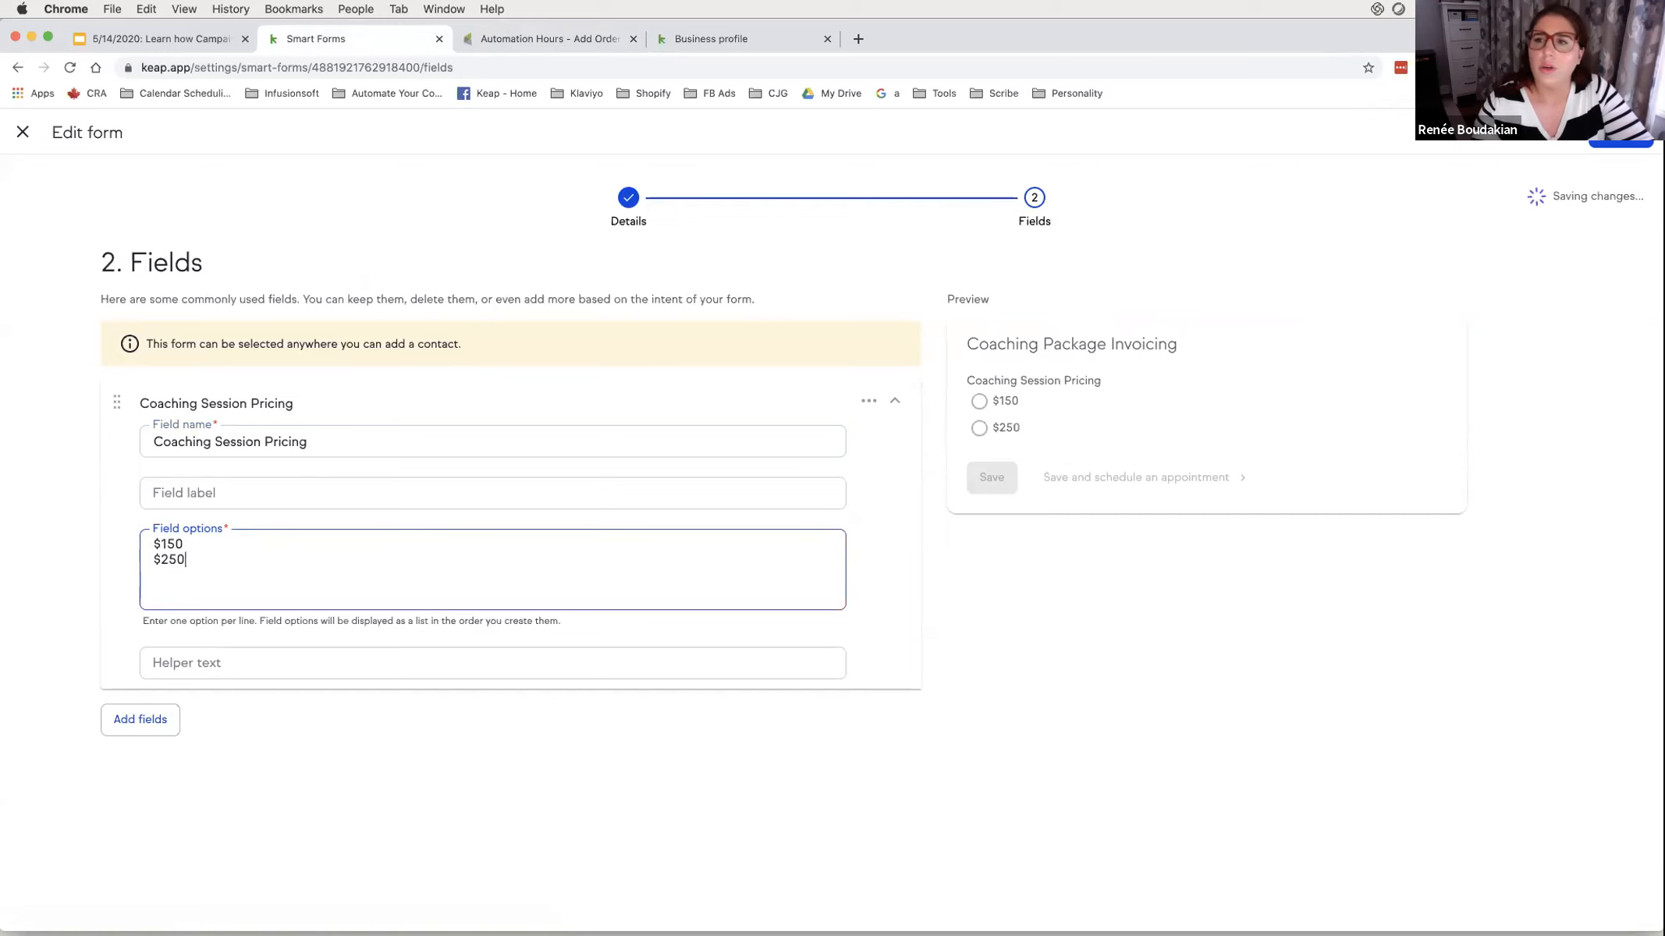
left_click(1621, 137)
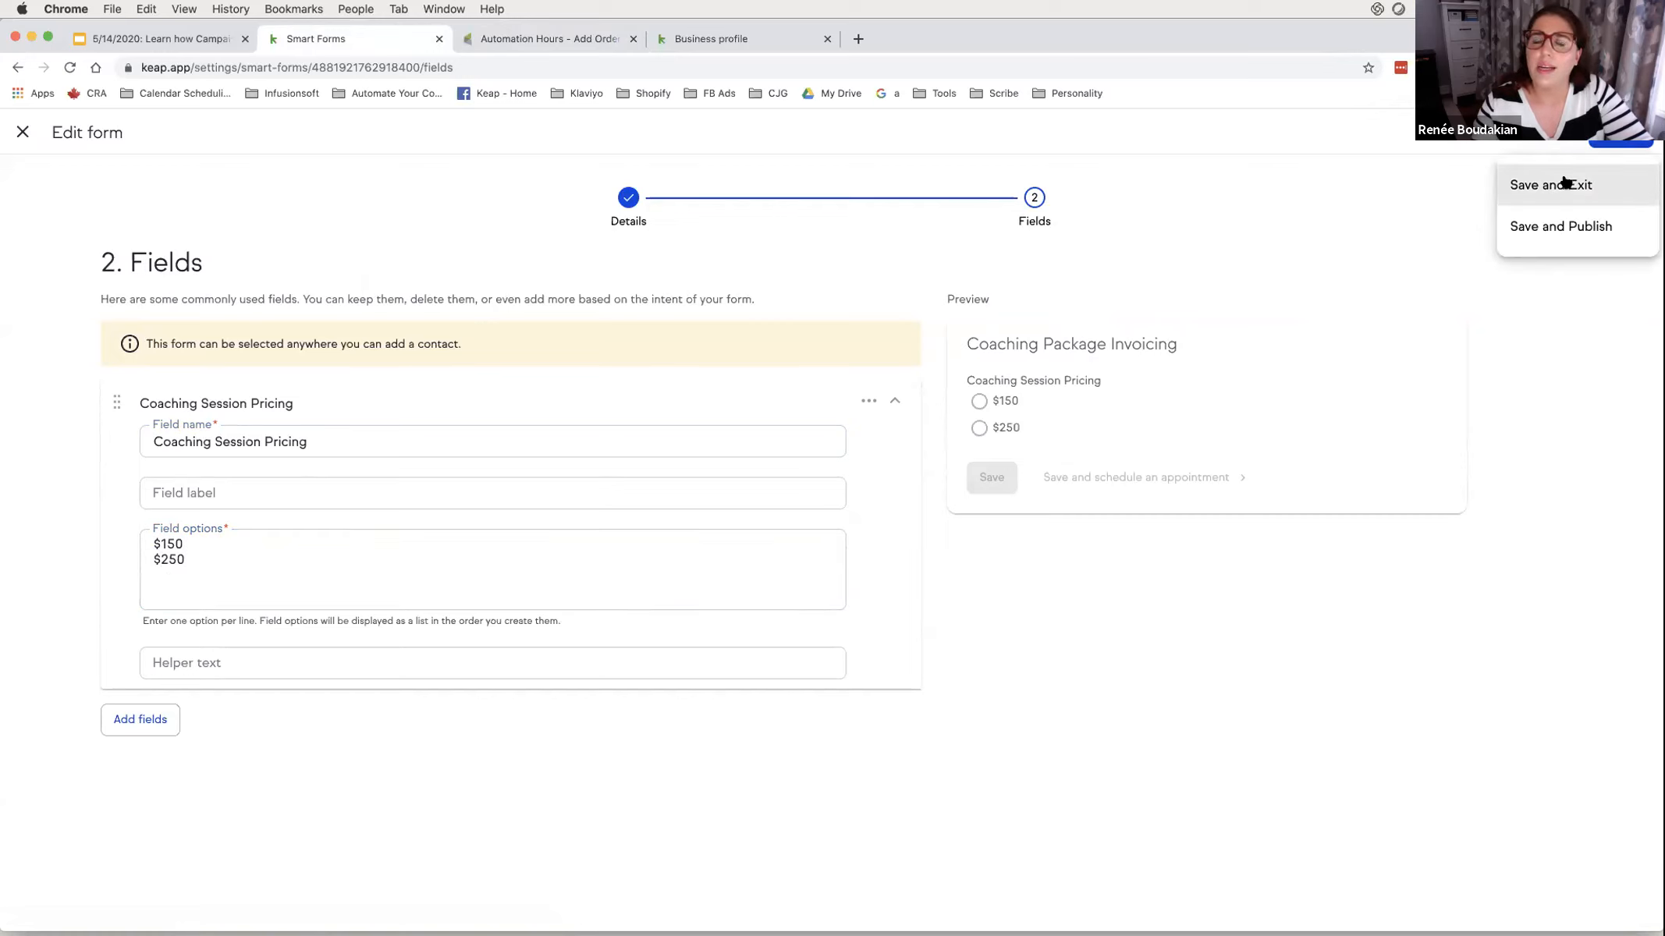
left_click(1541, 227)
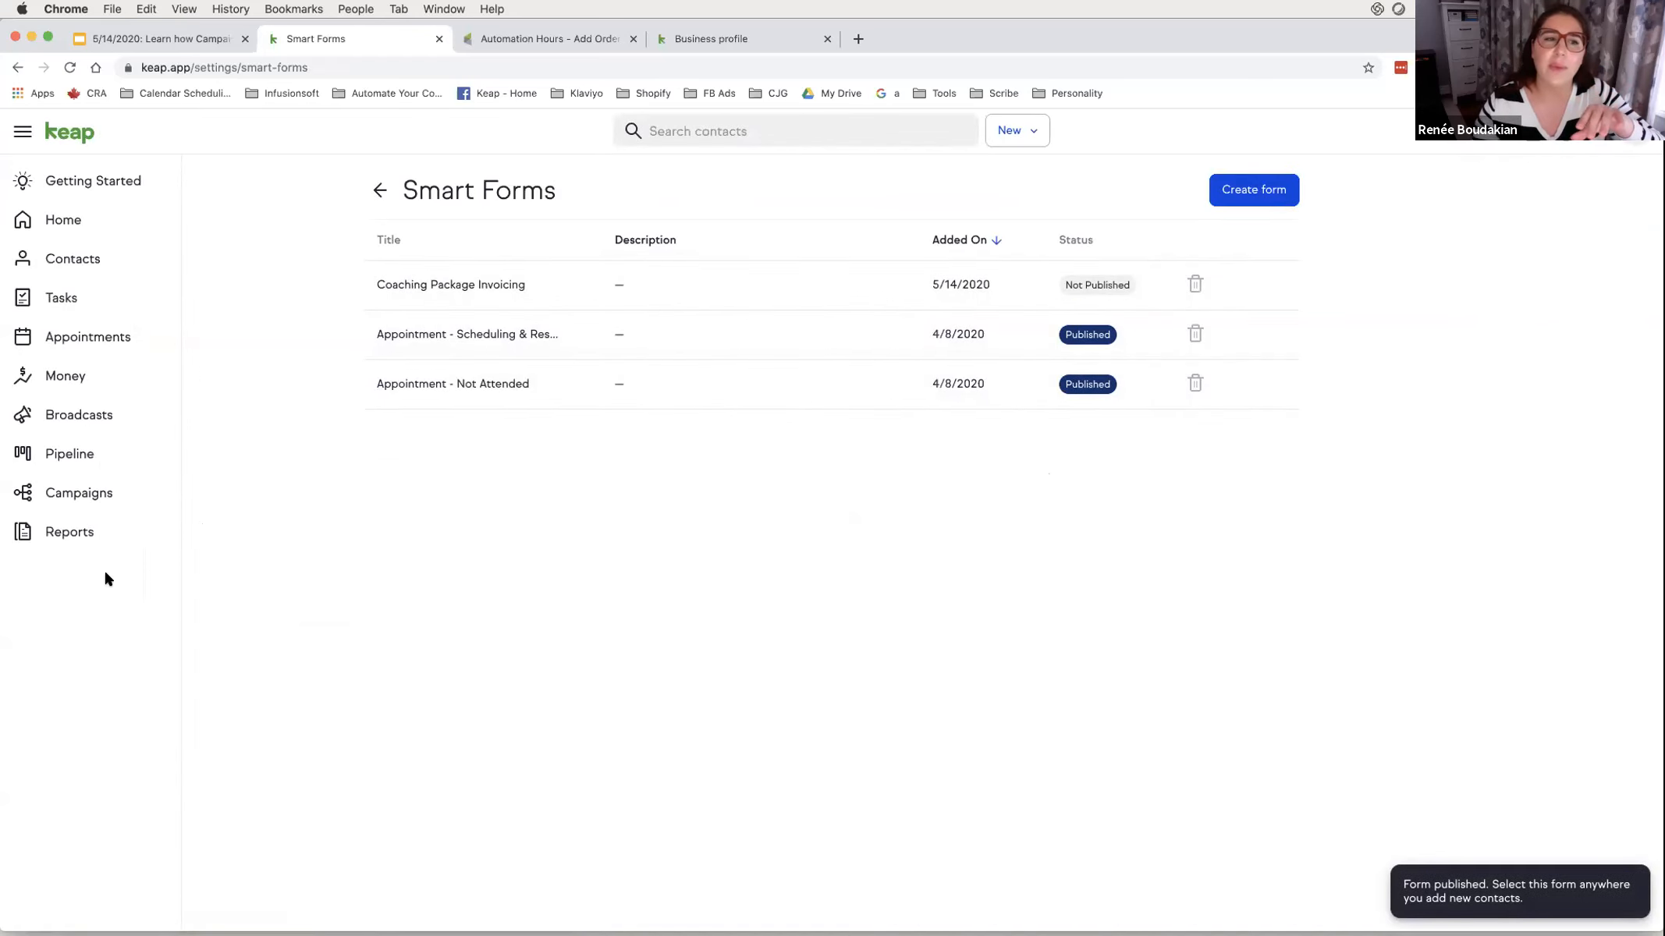
- Open the Automation Hours - Create Invoice Demo campaign in edit mode
left_click(69, 493)
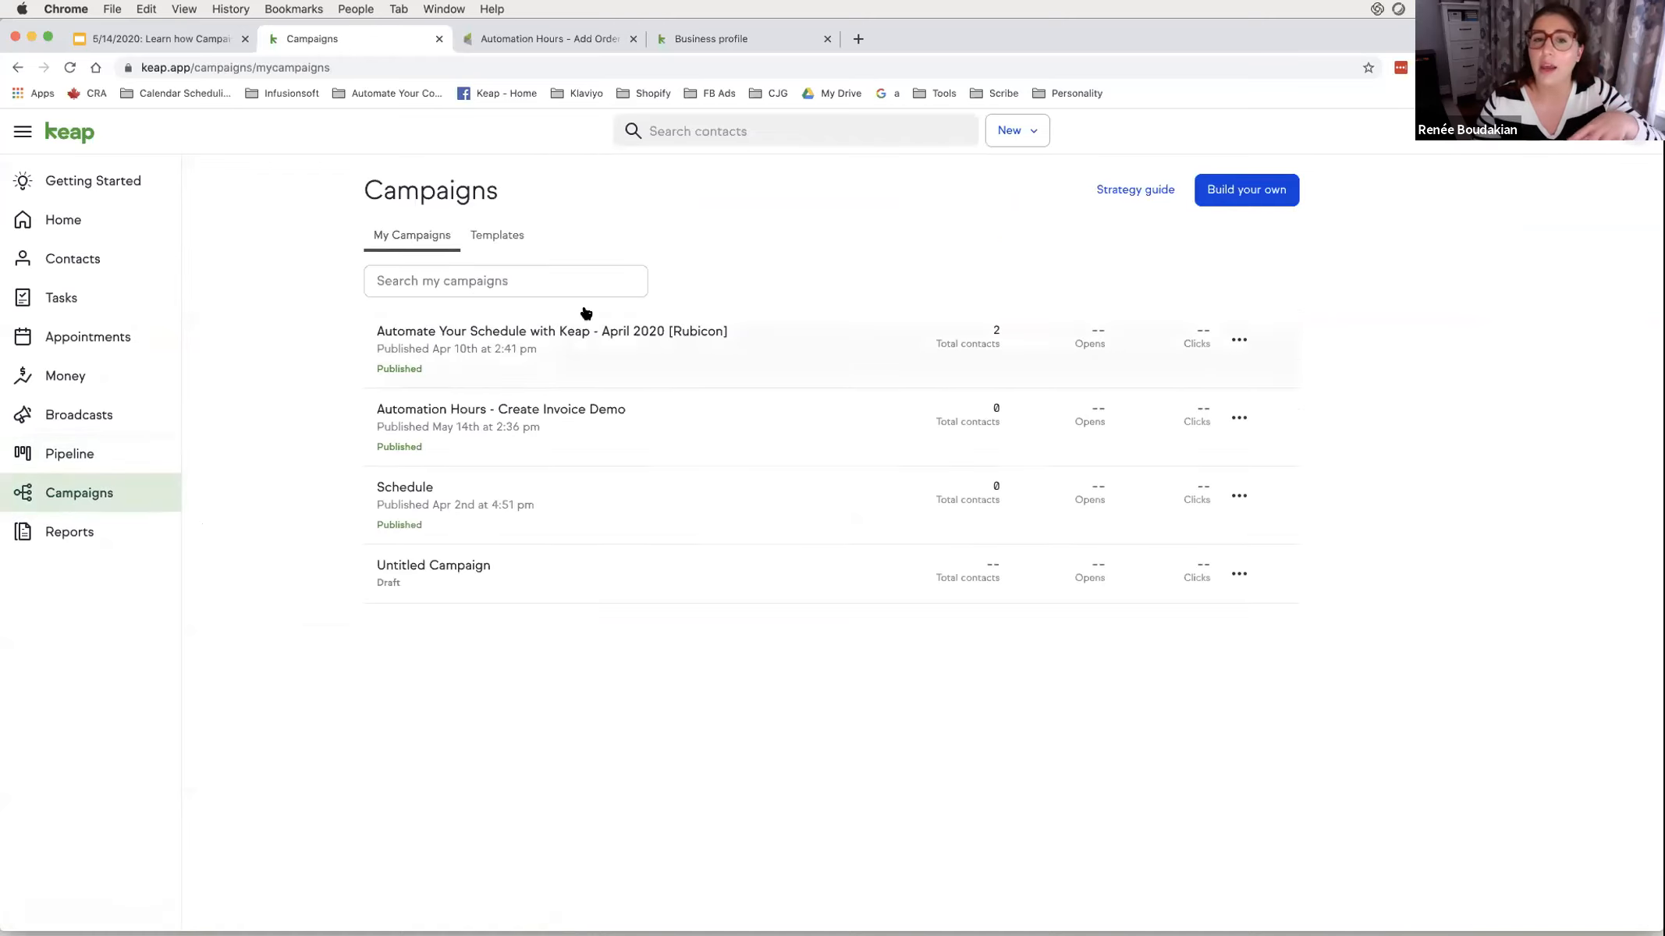
left_click(453, 401)
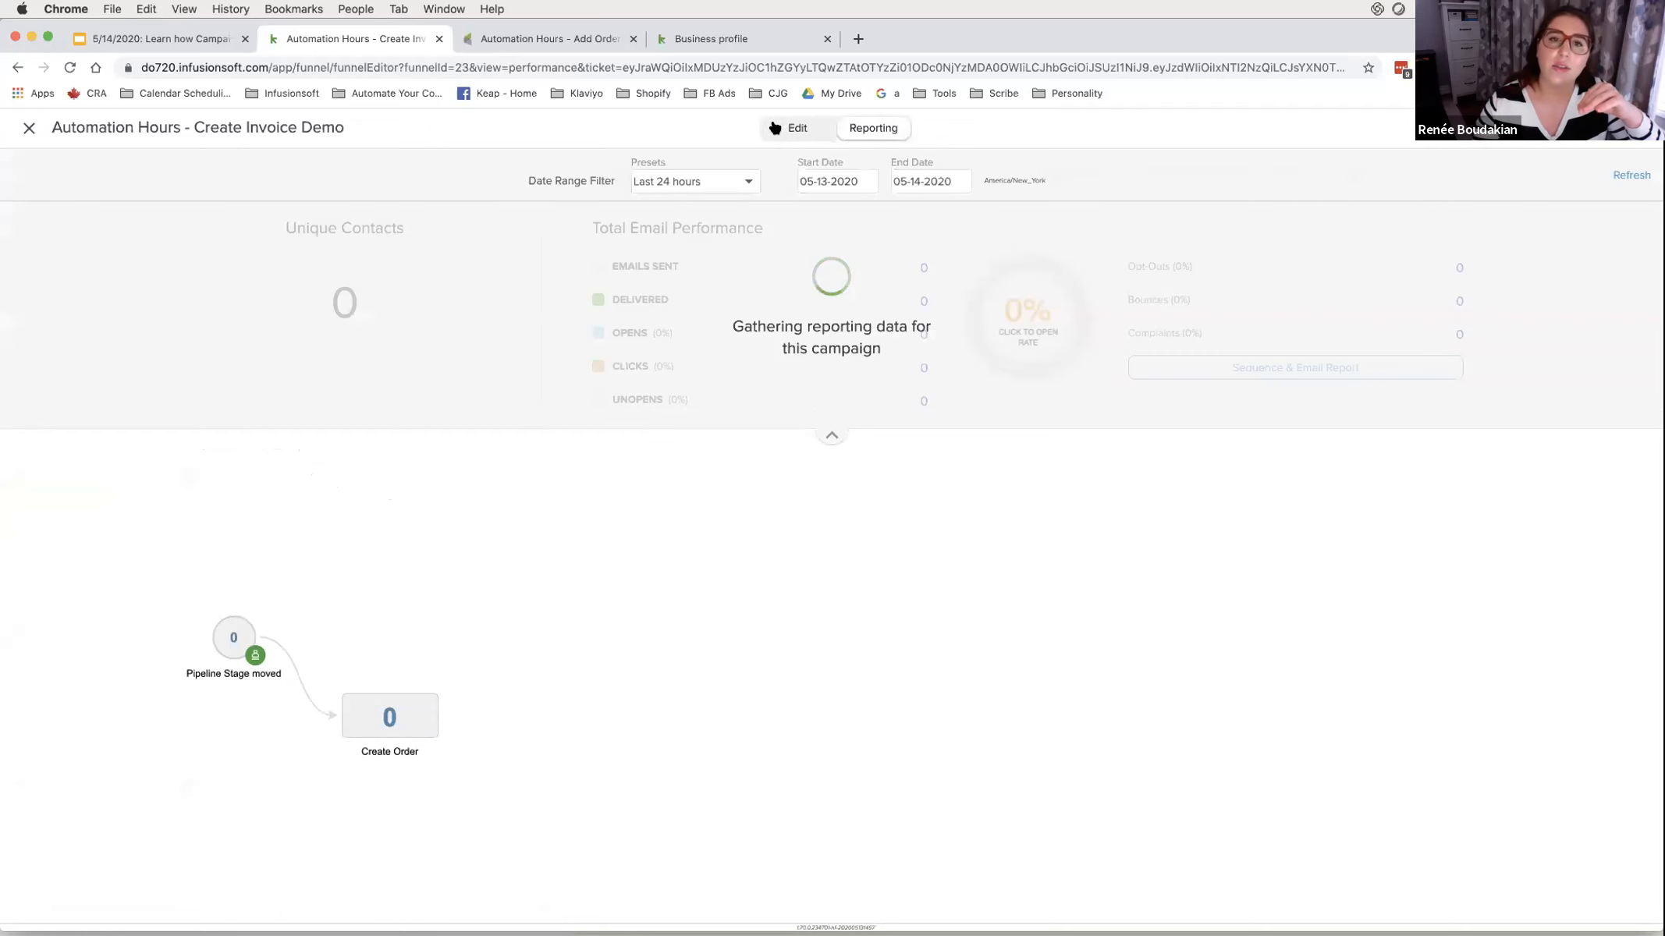
left_click(809, 122)
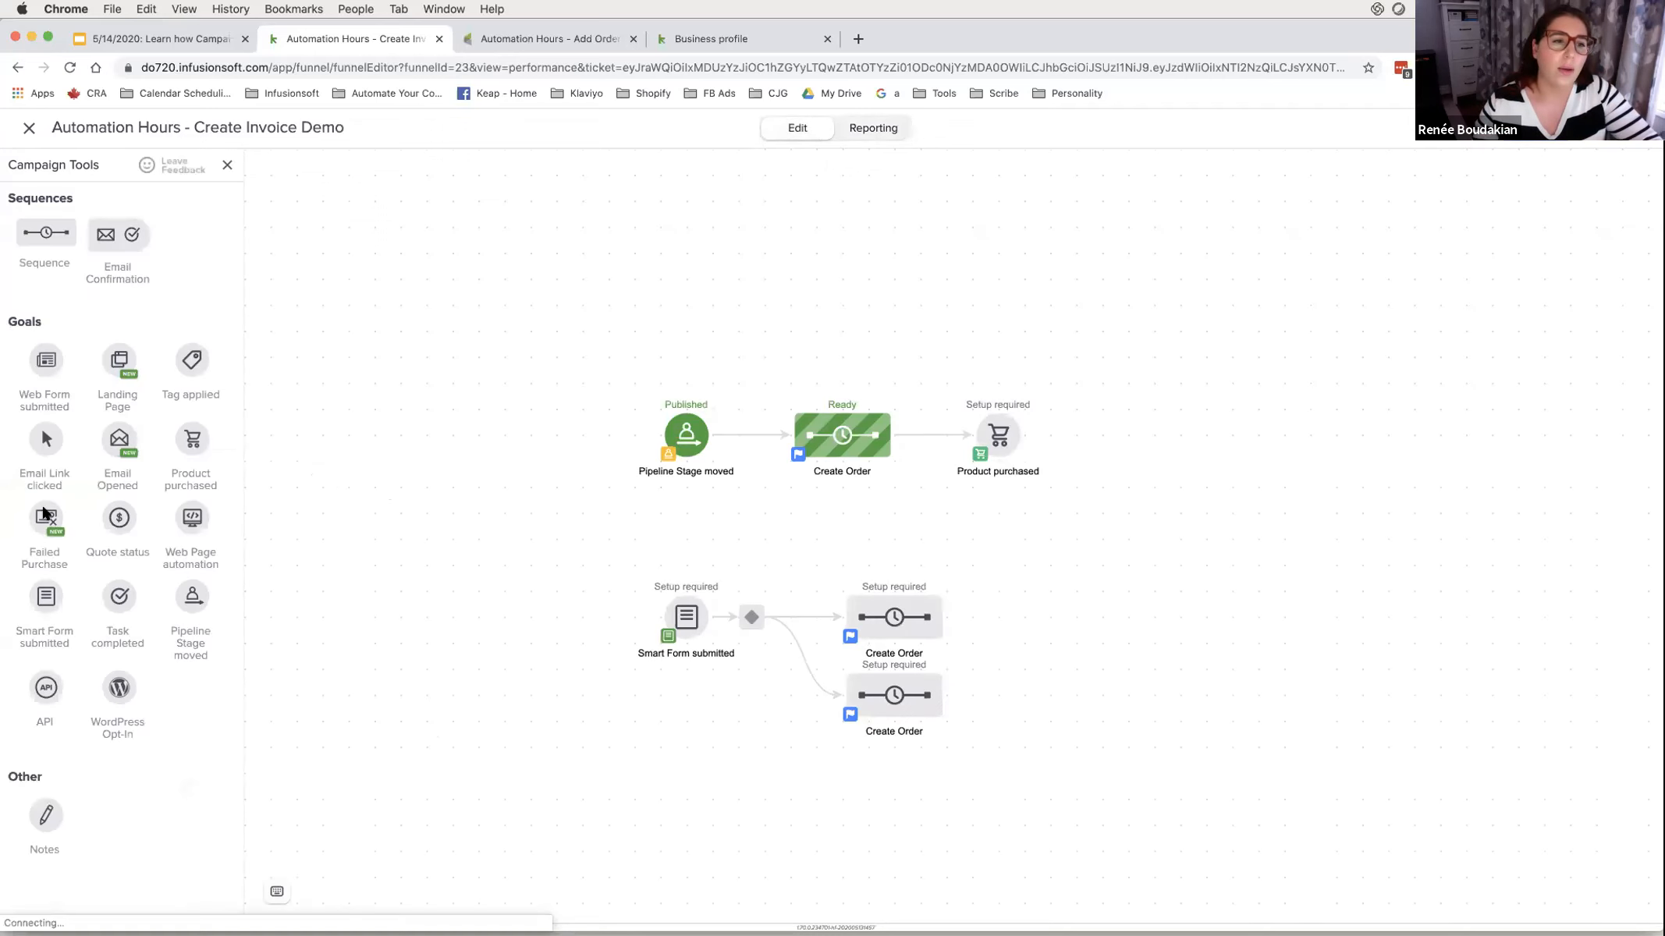
- Try placing a Smart Form goal, remove it, and review the existing Smart Form goal's settings
left_click_drag(42, 581, 662, 499)
left_click(663, 493)
double_click(695, 616)
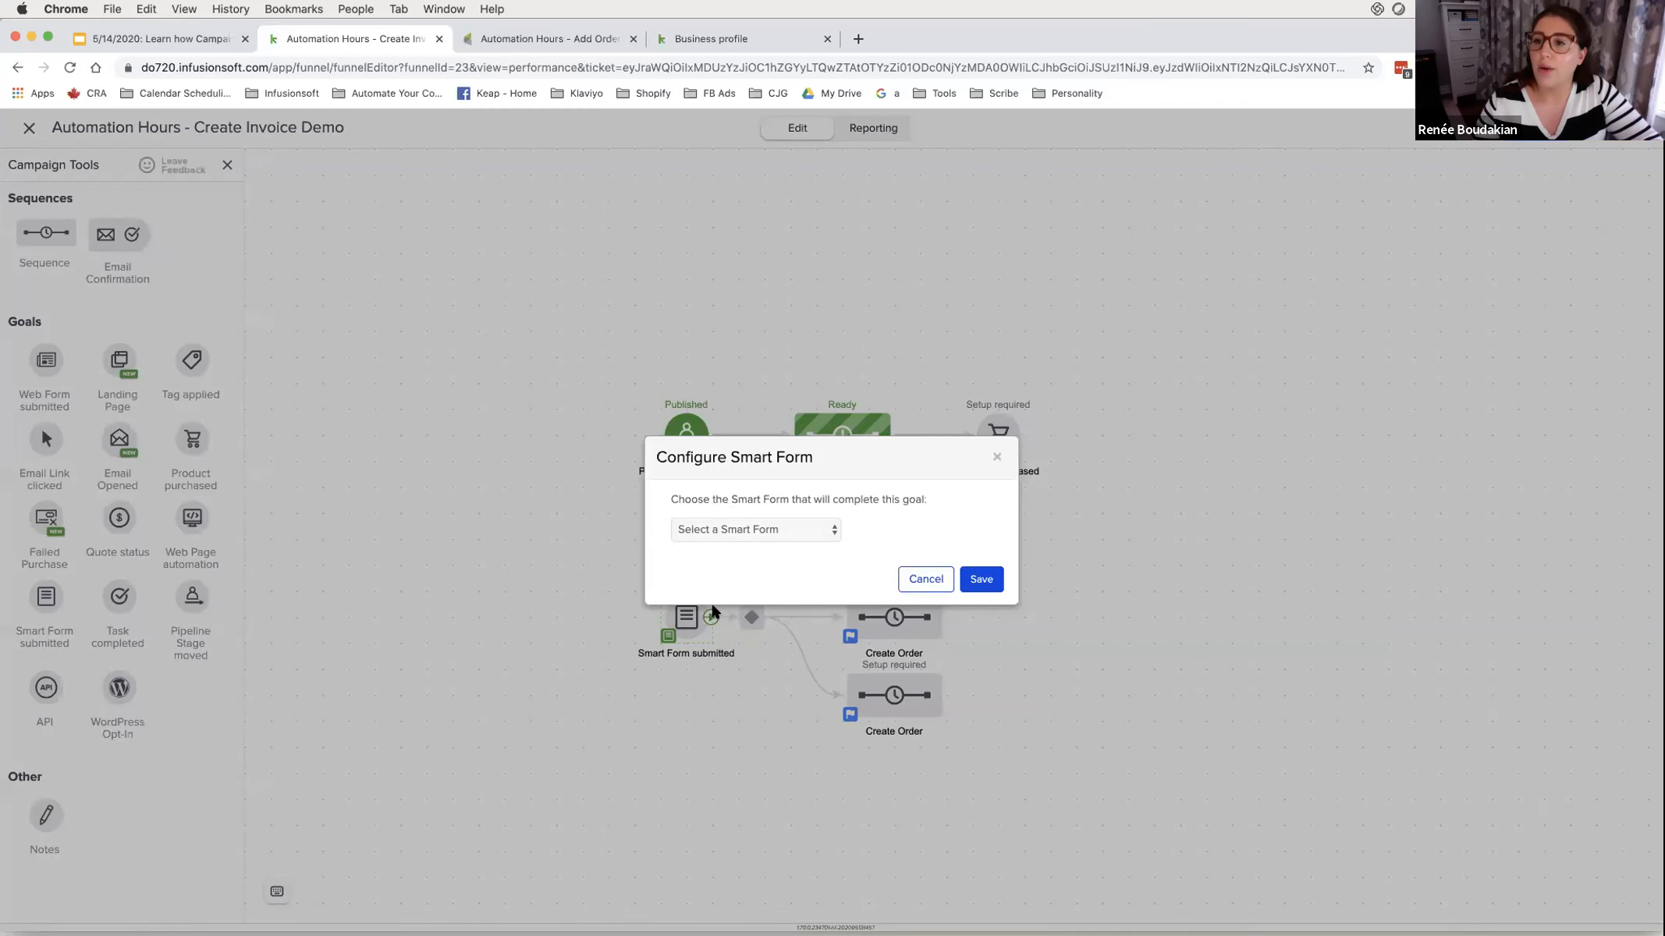
left_click(995, 460)
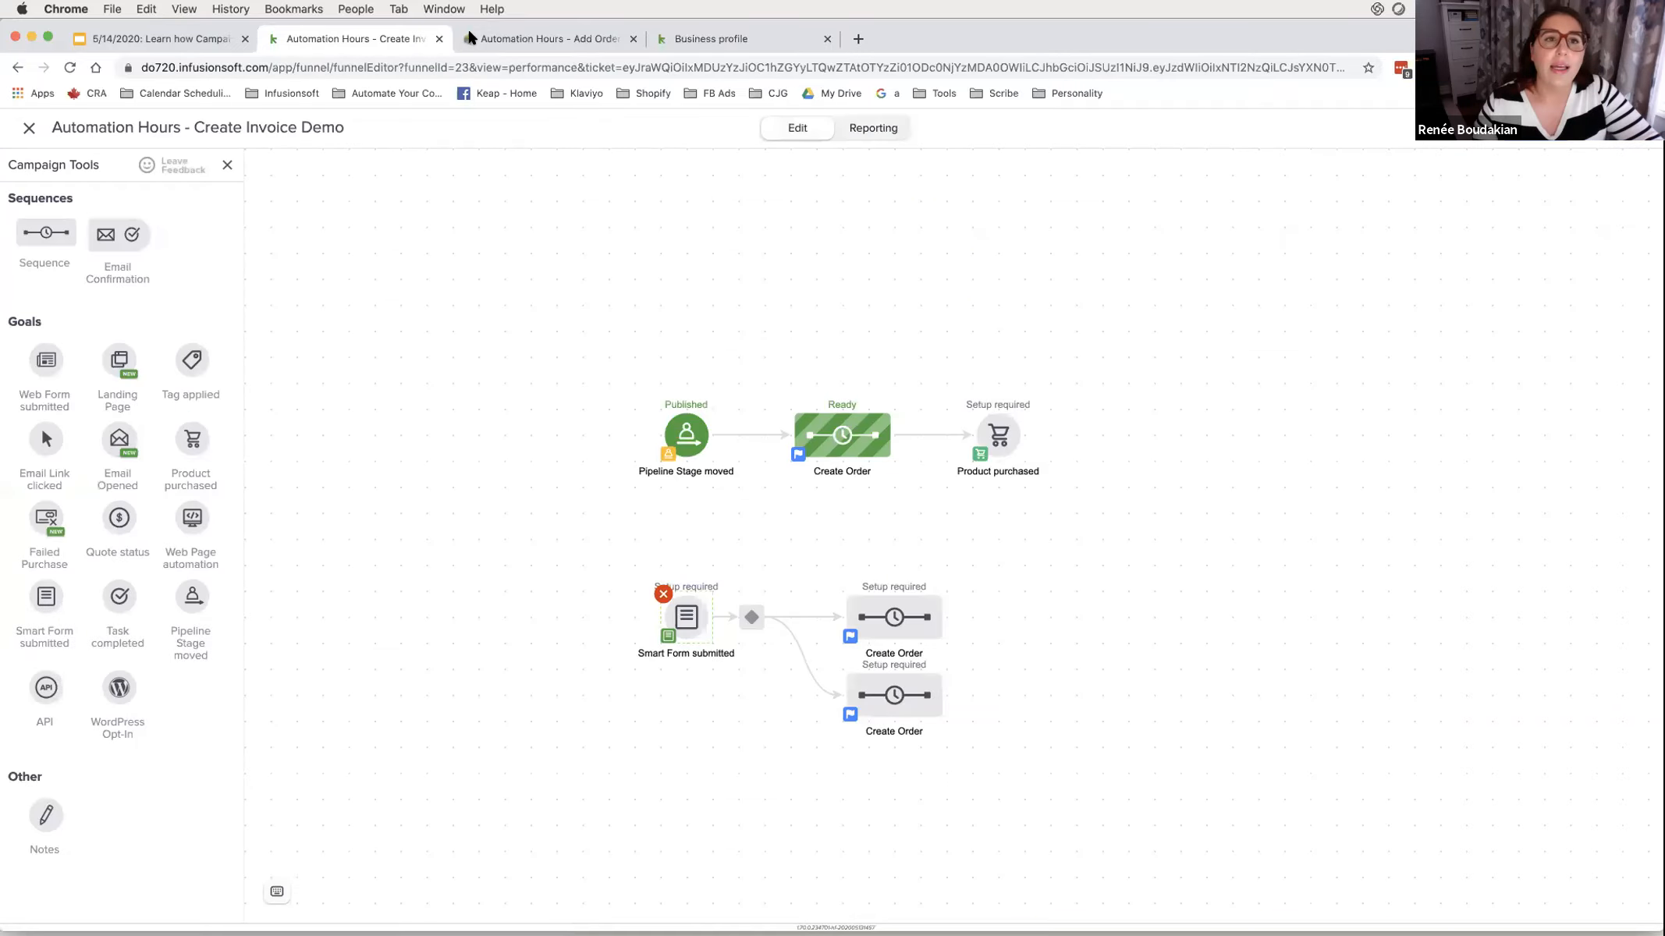
left_click(472, 38)
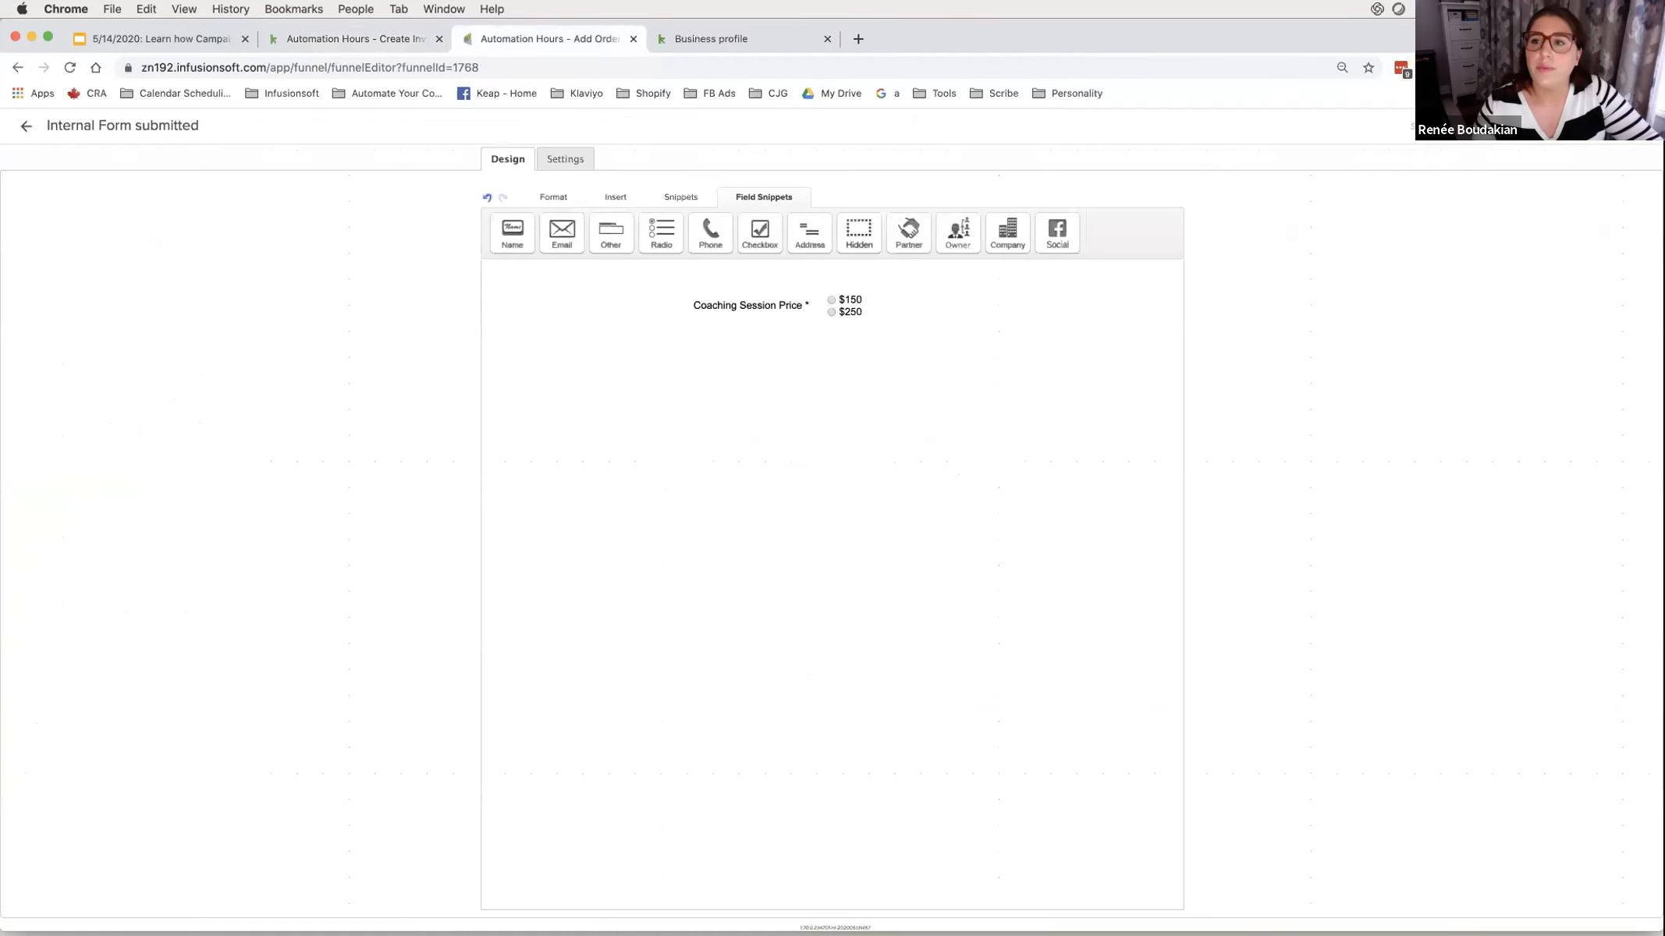
- Back on the Add Order Demo canvas, rename the form goal to 'Coaching Session Invoice'
left_click(438, 39)
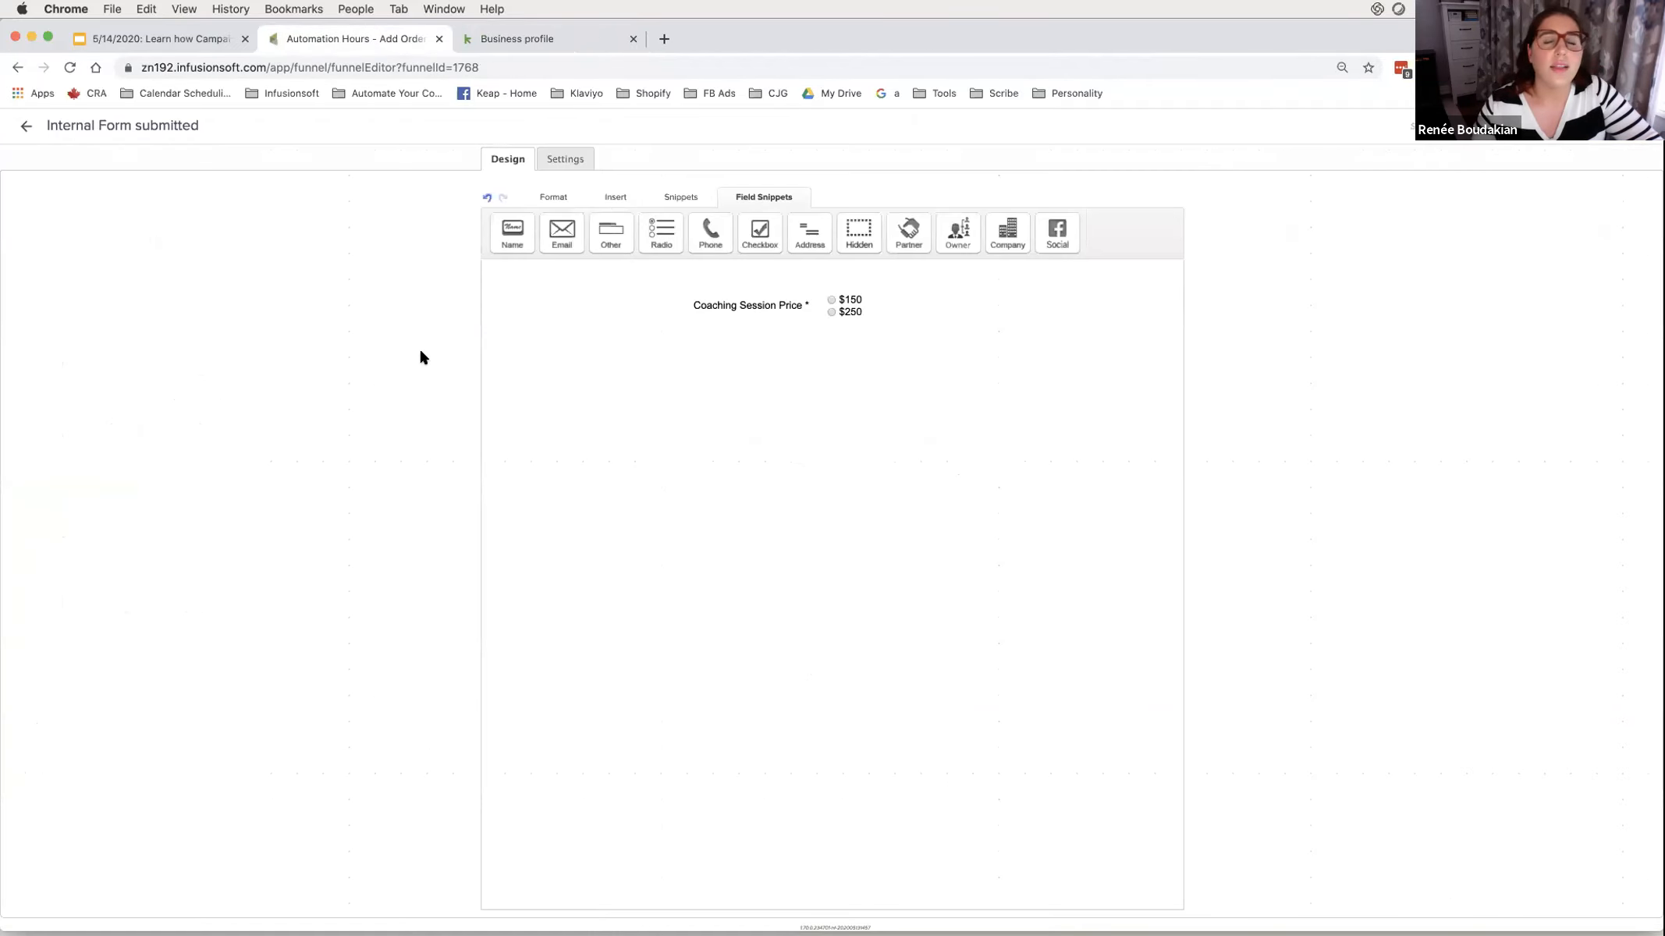
left_click(26, 127)
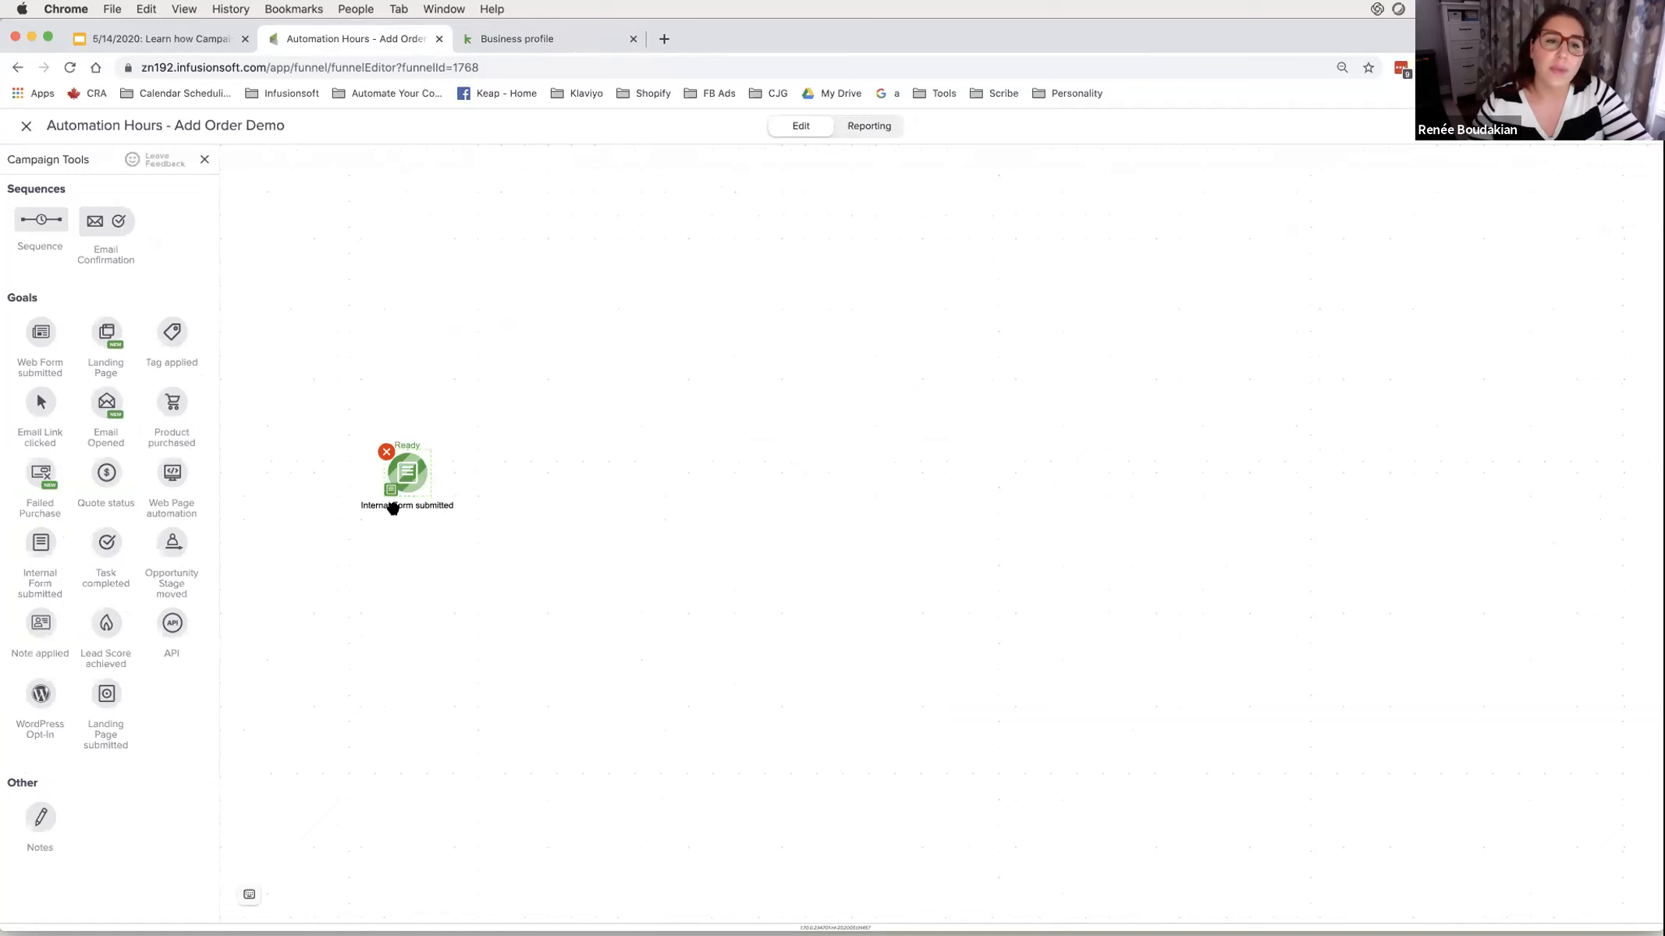
left_click(394, 503)
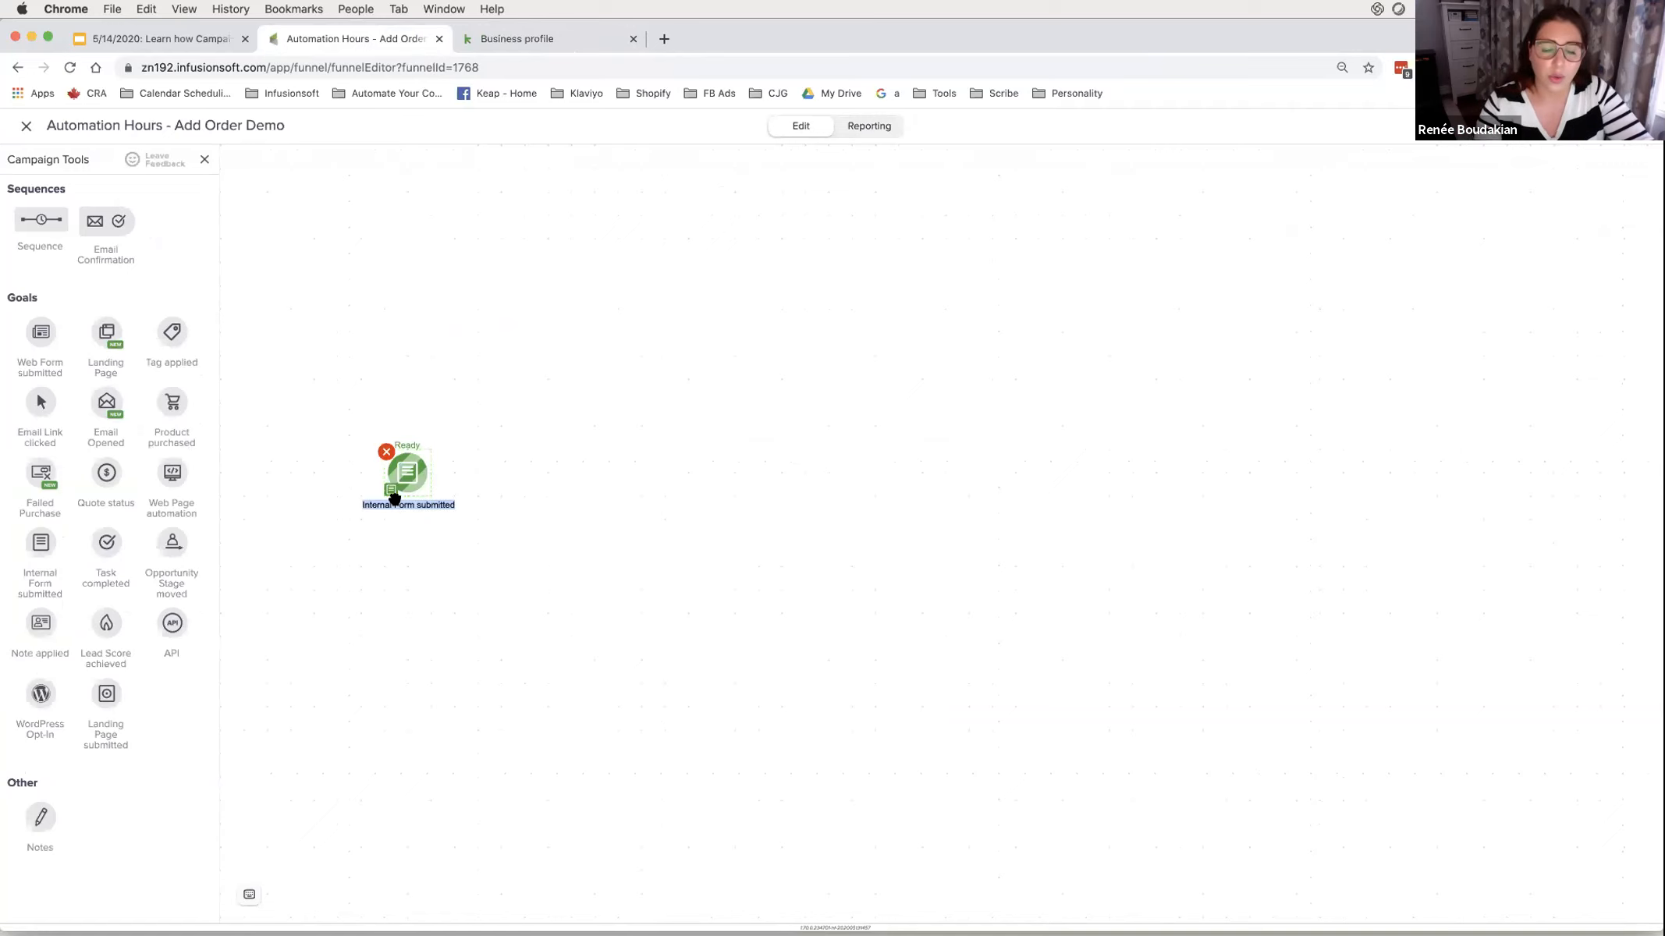
type("Coachin")
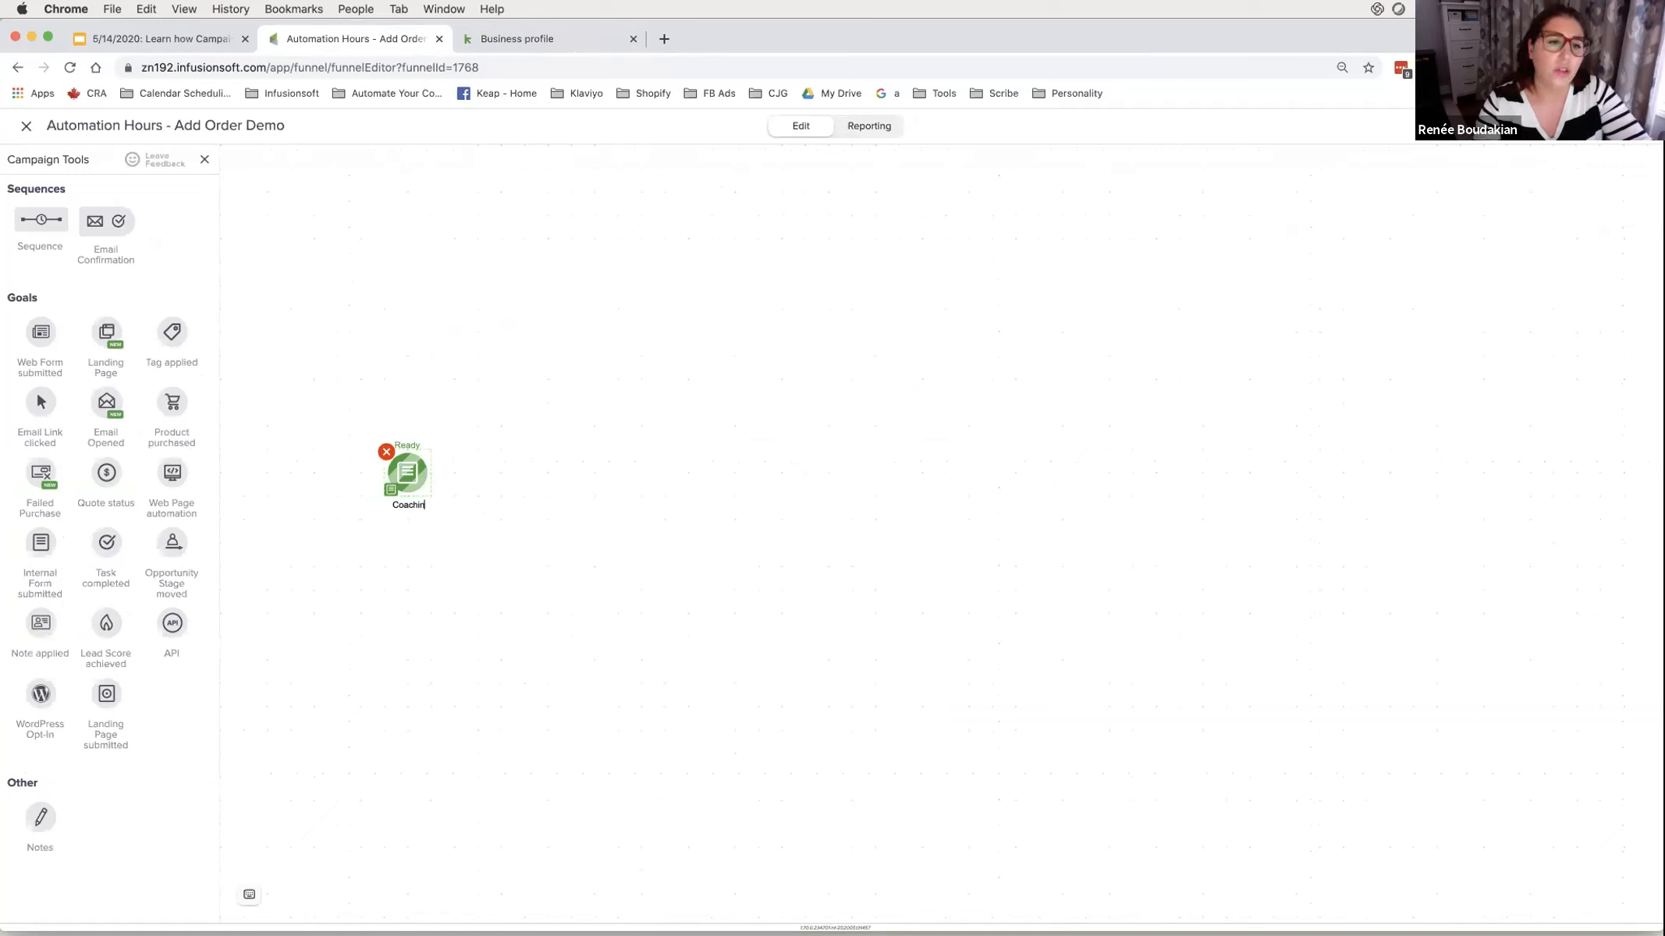
type("g Session In")
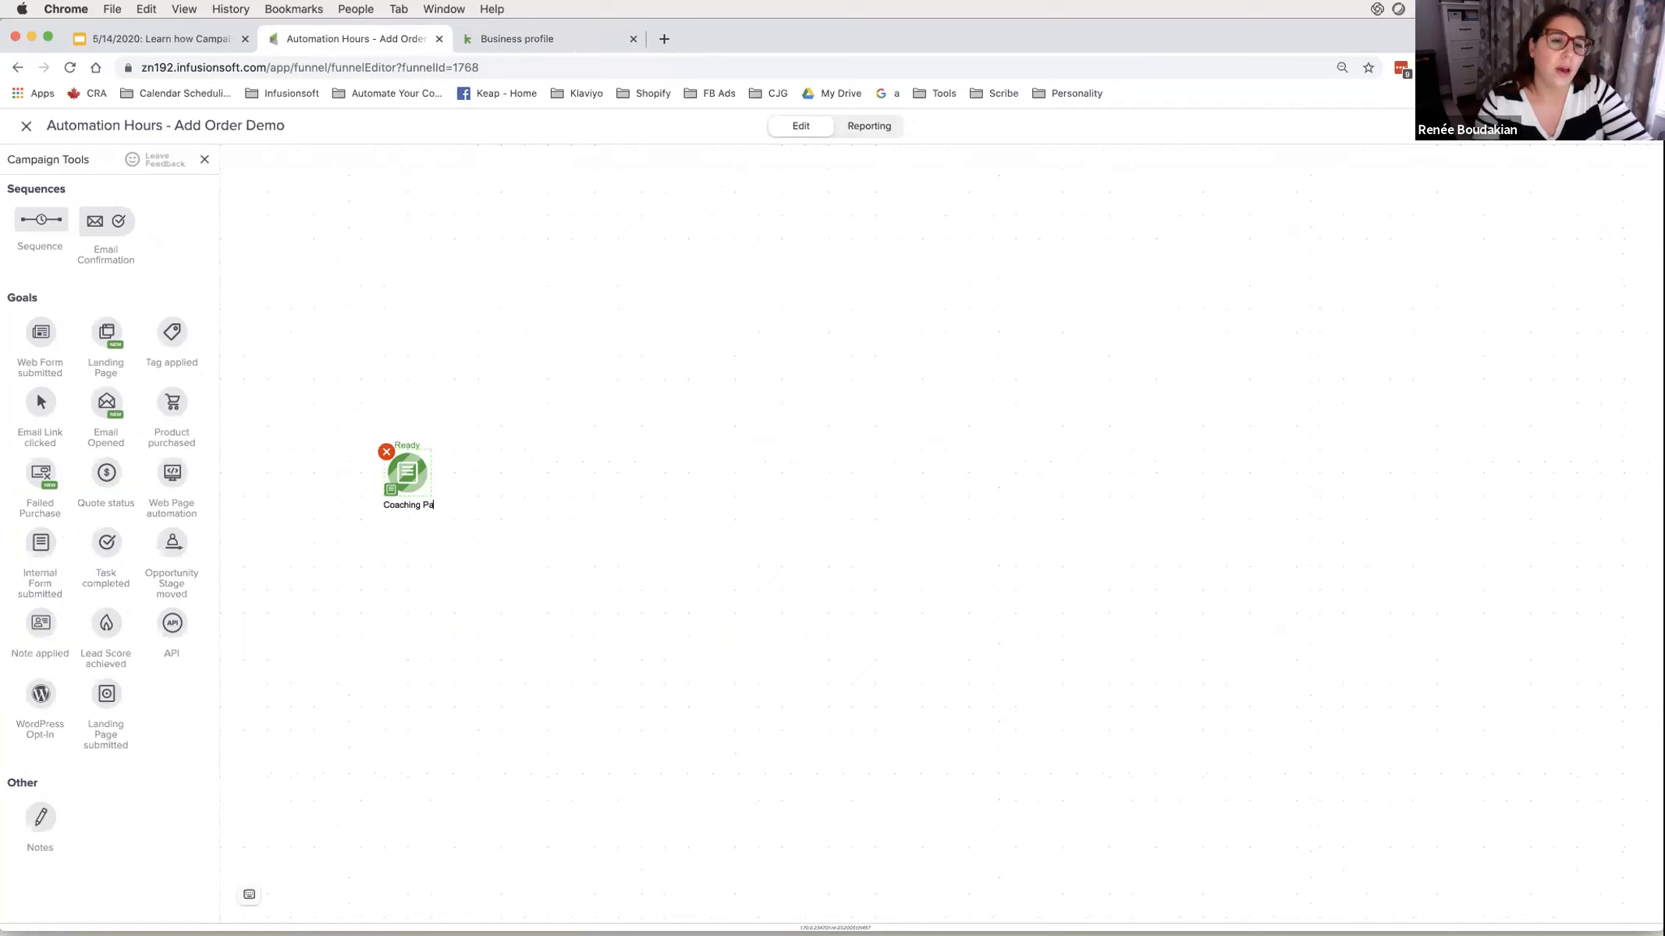
type("voice")
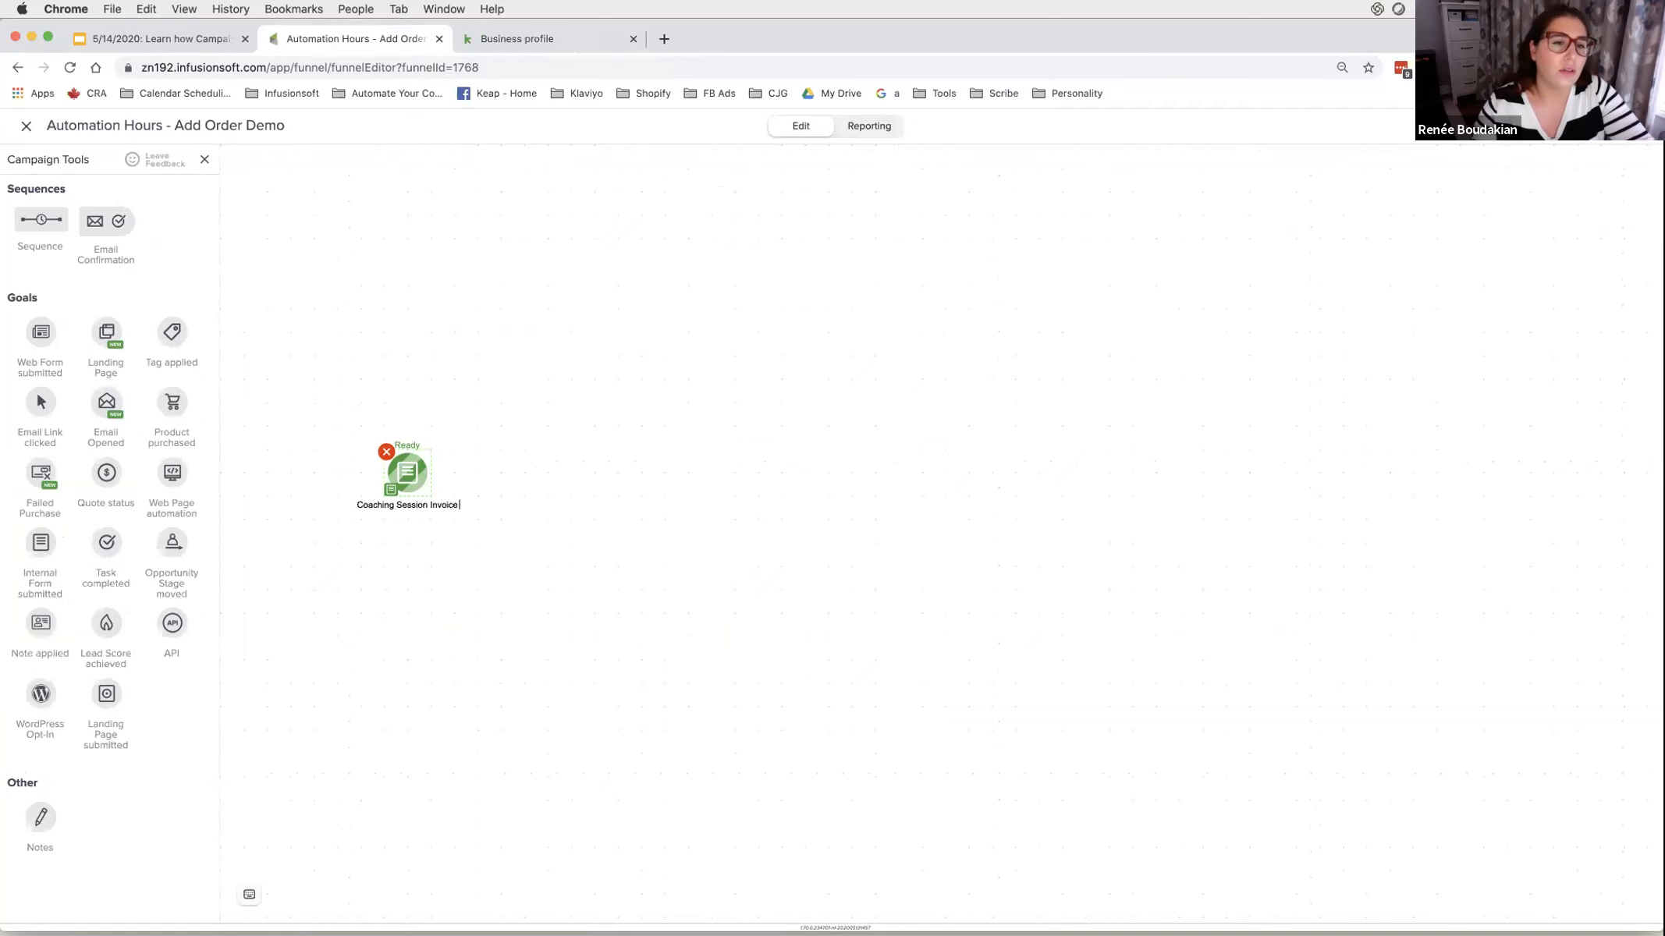
key("BackSpace")
type("e")
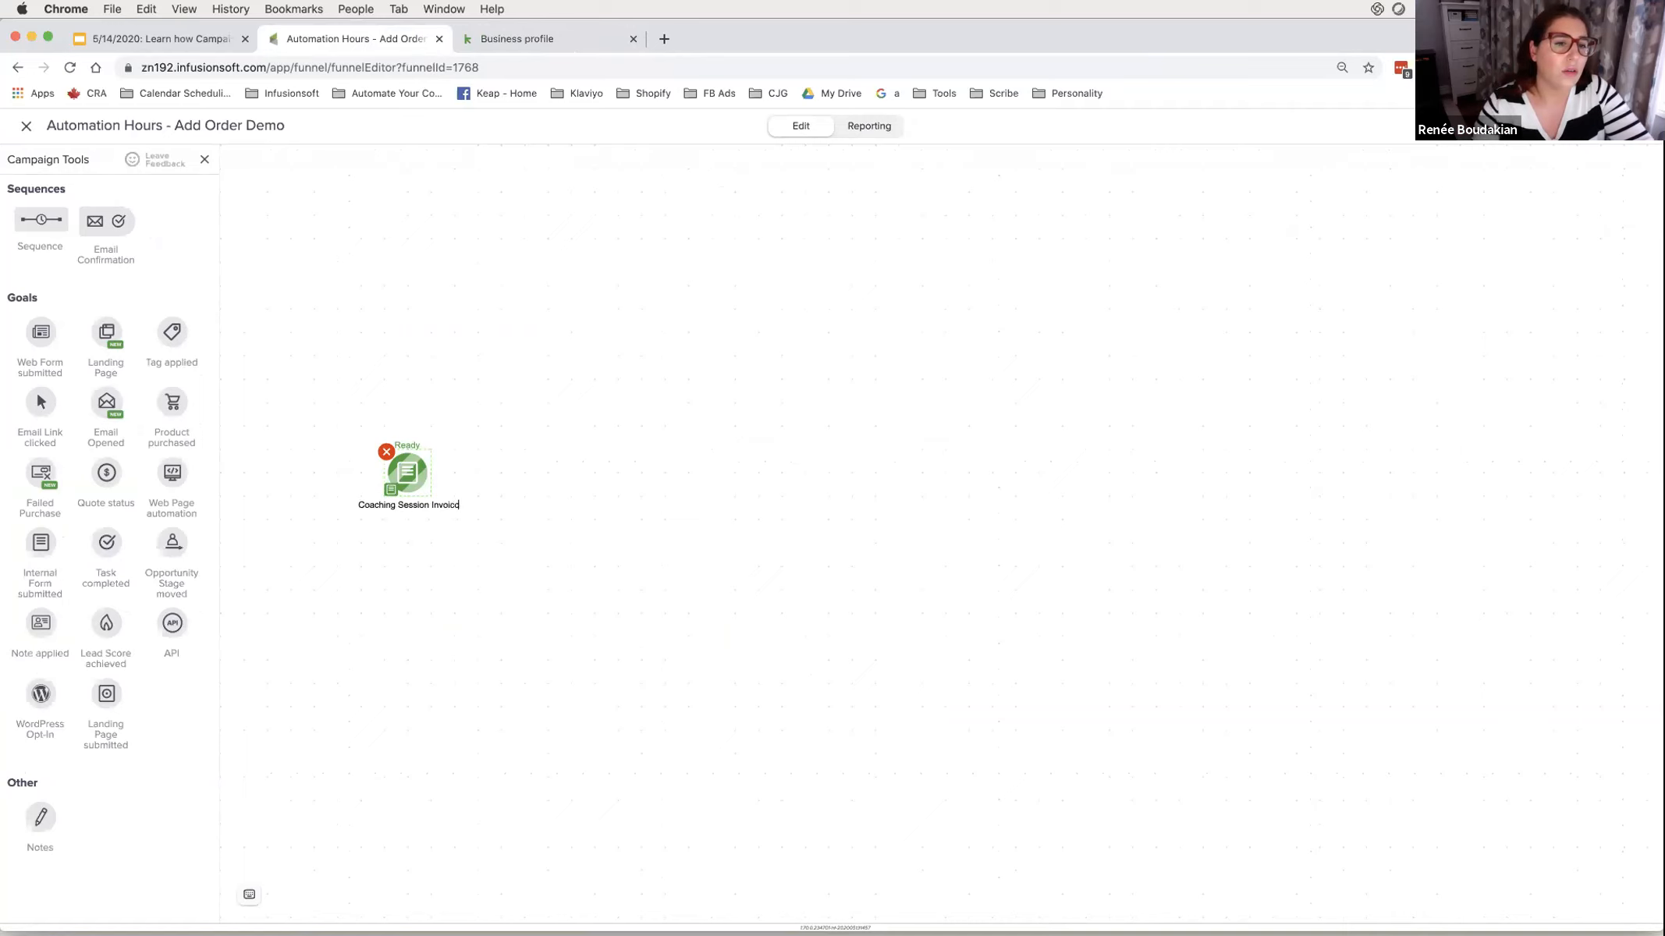
left_click(487, 594)
- Add a sequence and connect the Coaching Session Invoice goal to two sequence branches
left_click_drag(27, 230, 508, 417)
left_click_drag(435, 471, 553, 536)
left_click_drag(434, 472, 562, 558)
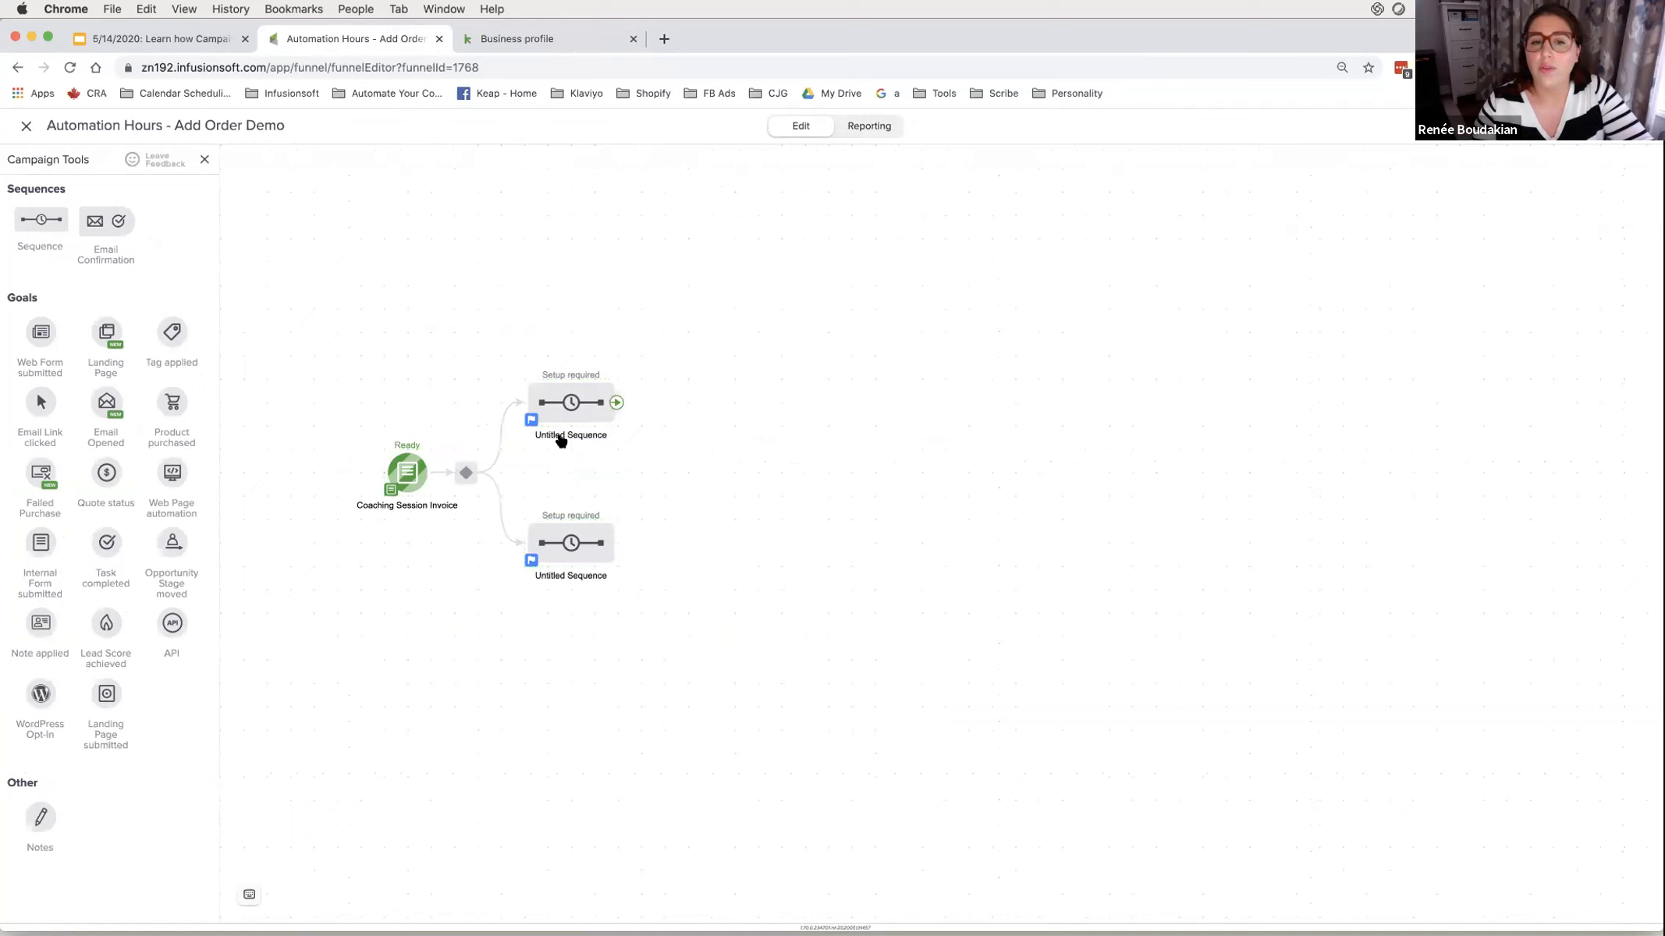
- Name the upper sequence $150 Pricing and the lower one $250 Pricing
left_click(558, 436)
type("S150 Pricing")
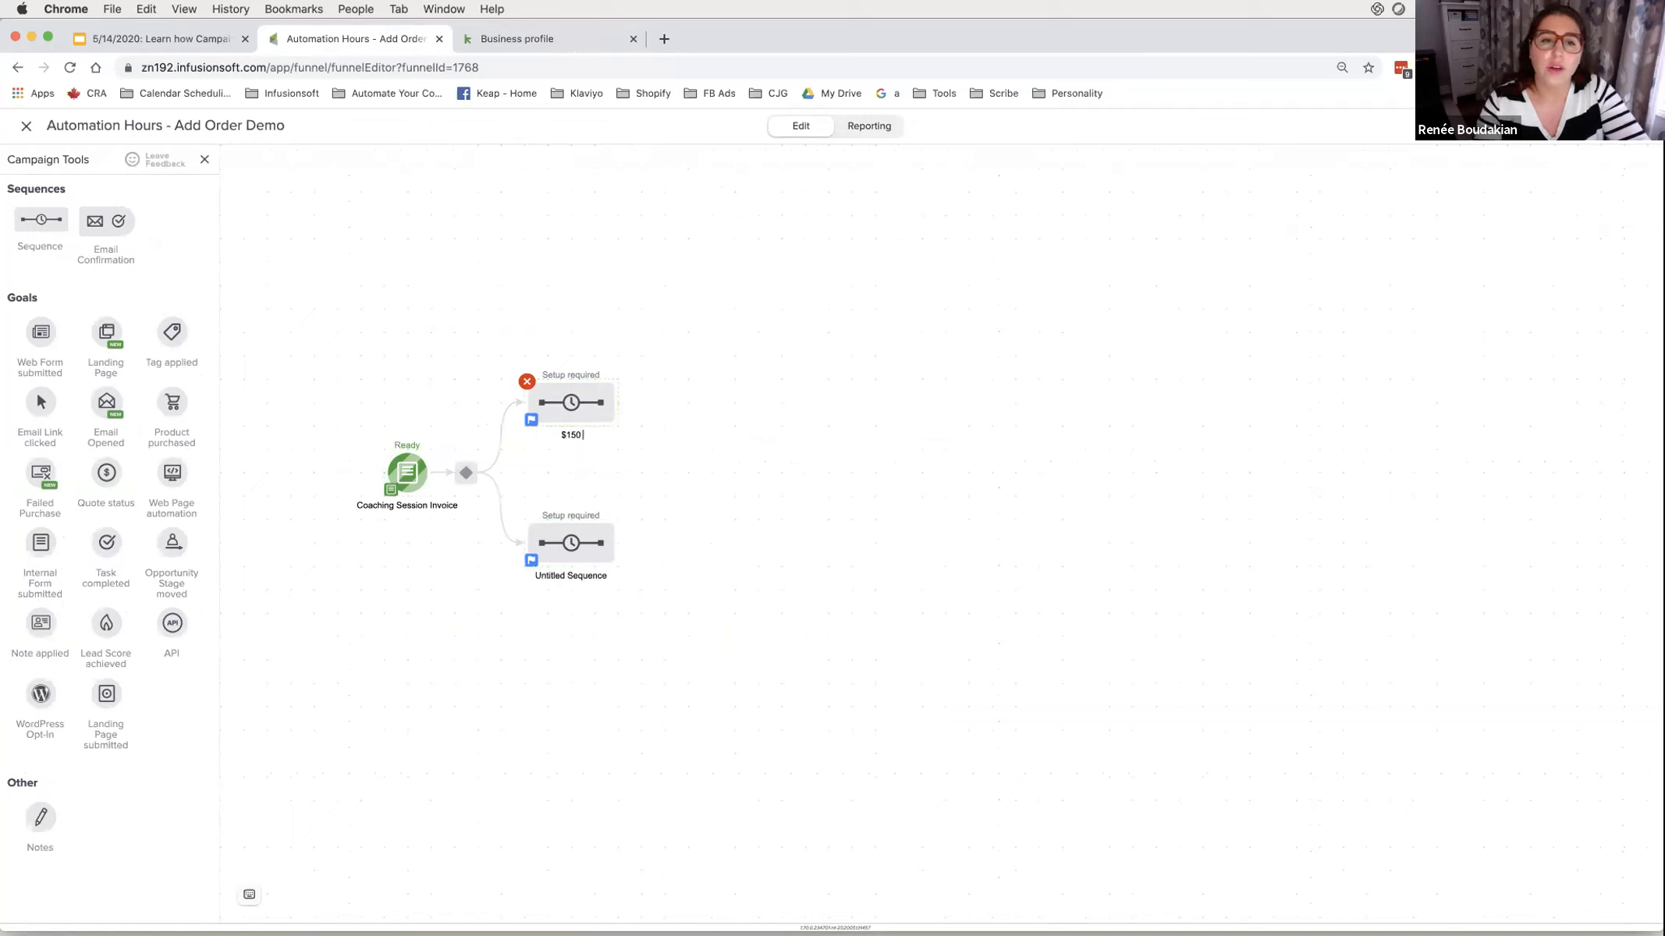
right_click(604, 576)
left_click(639, 676)
type("$150 Pricing")
key("BackSpace")
type("2")
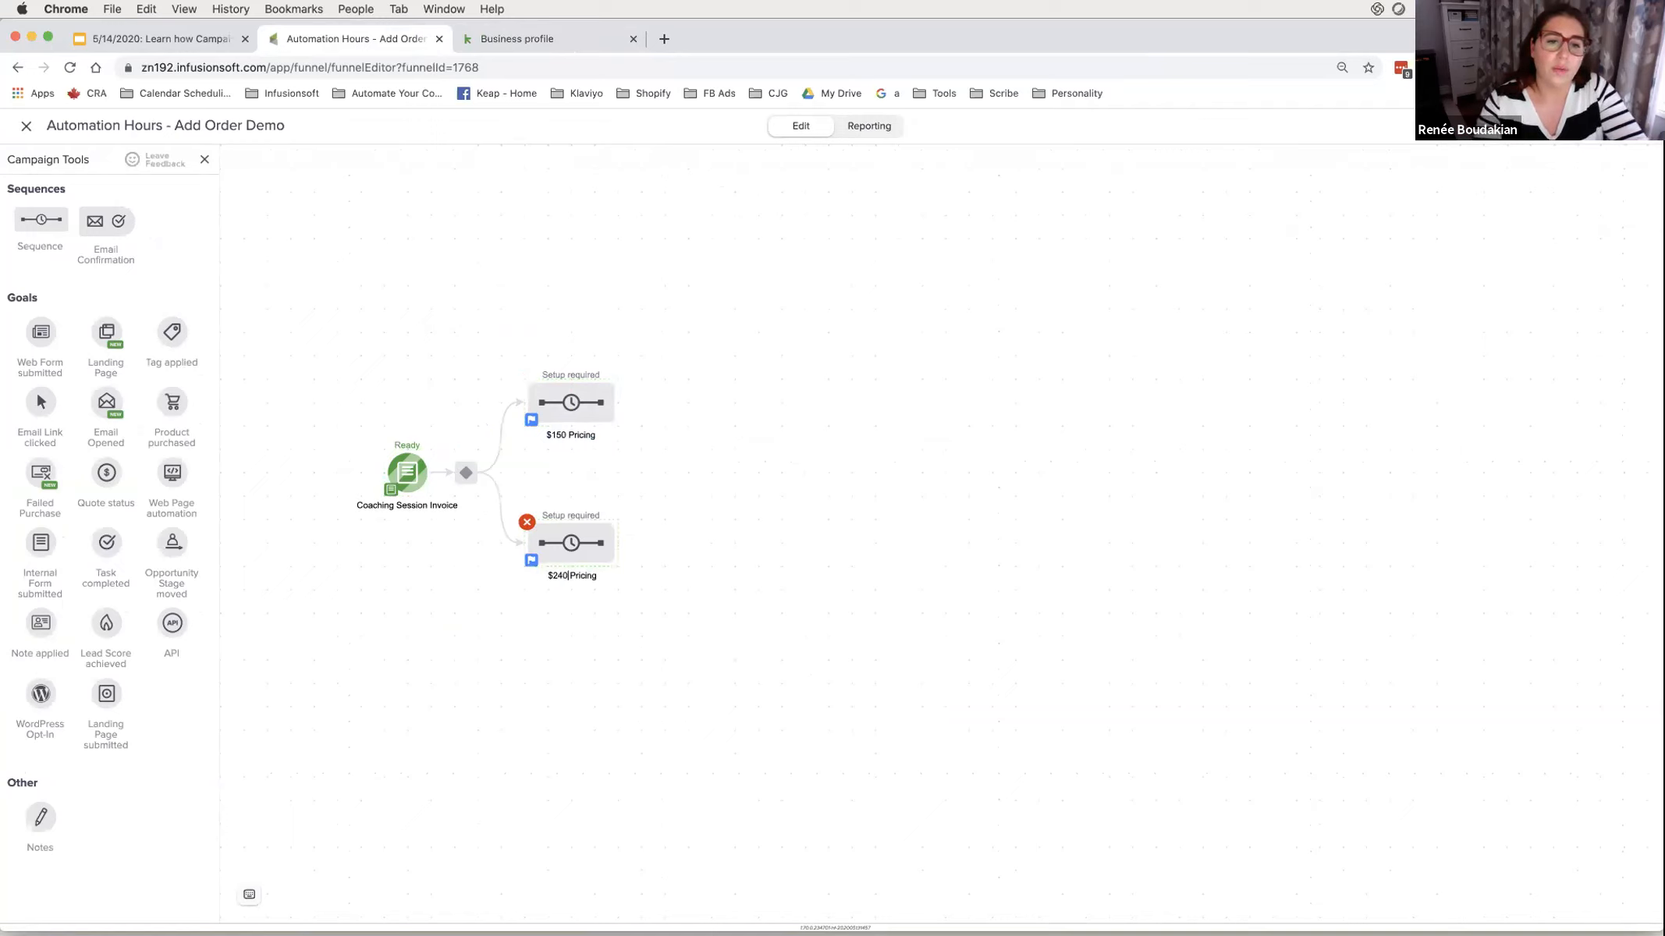
left_click(588, 638)
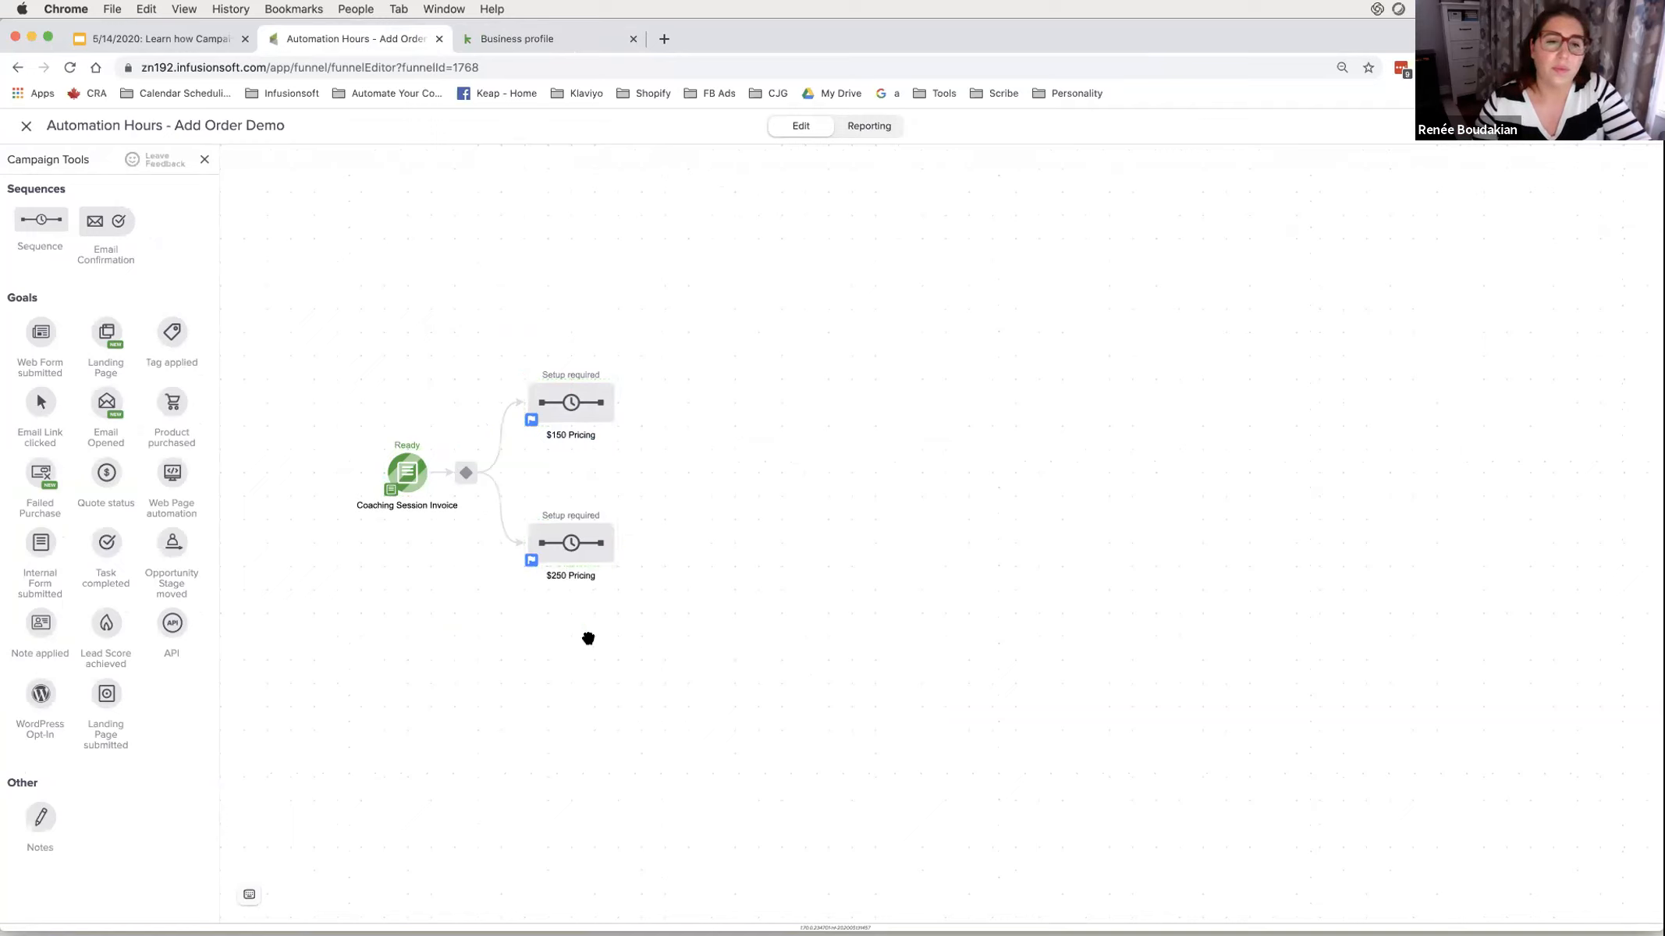
double_click(463, 477)
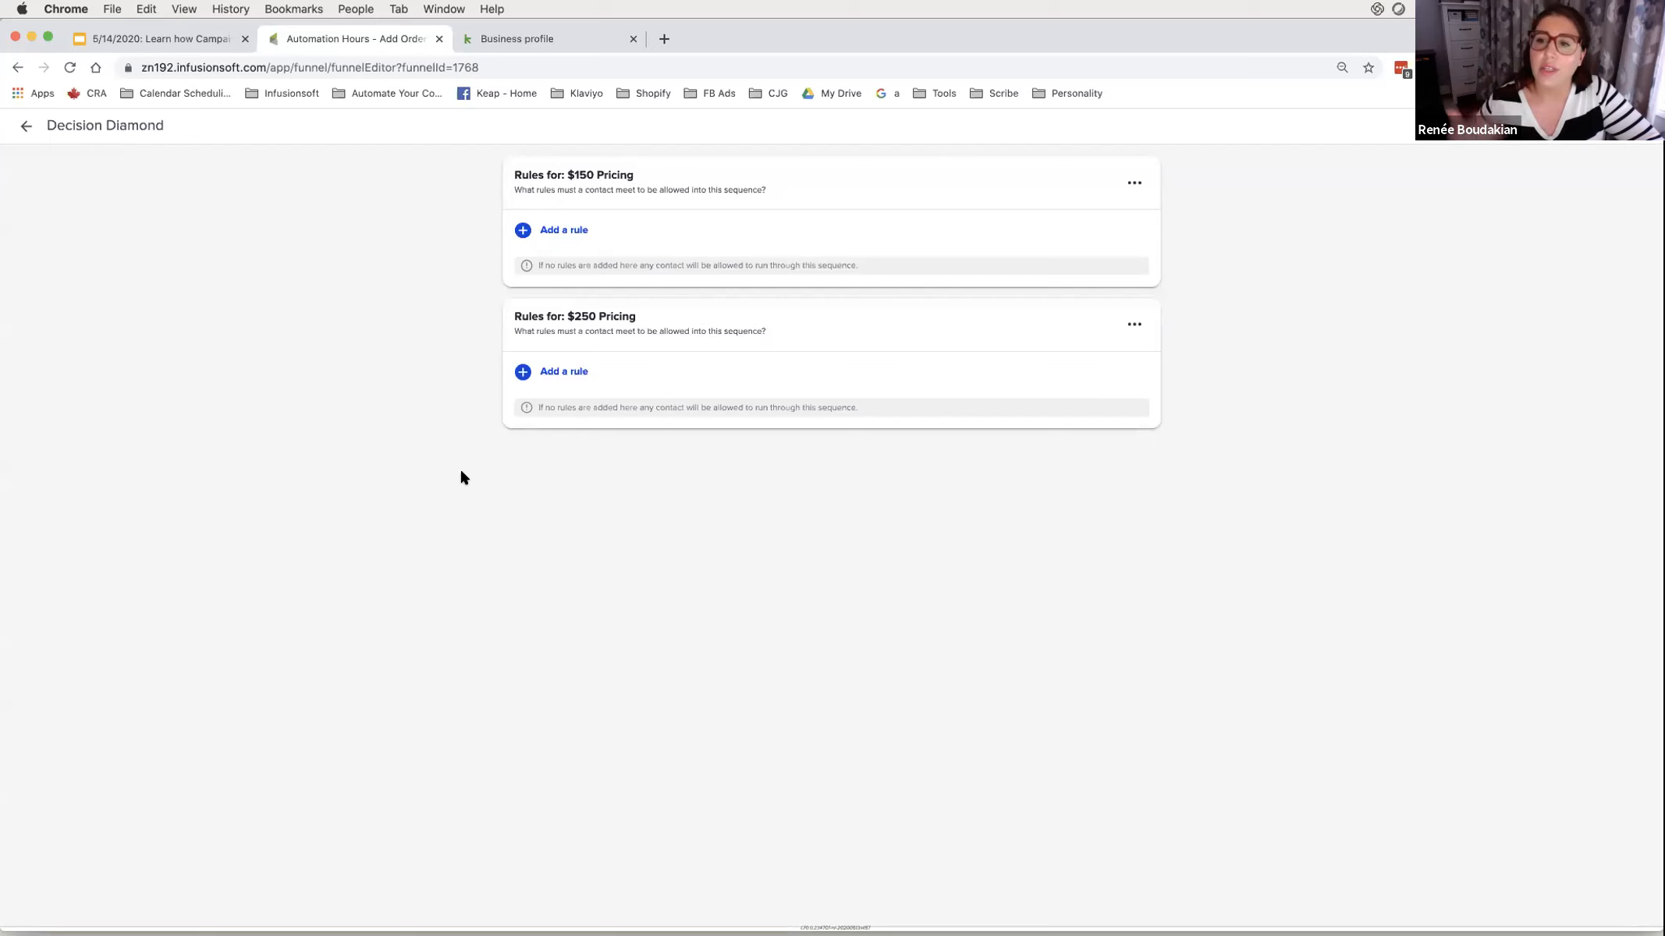
- Add form-submission Option rules to both paths, then delete the $250 path's rule
left_click(554, 230)
left_click(561, 446)
left_click(577, 243)
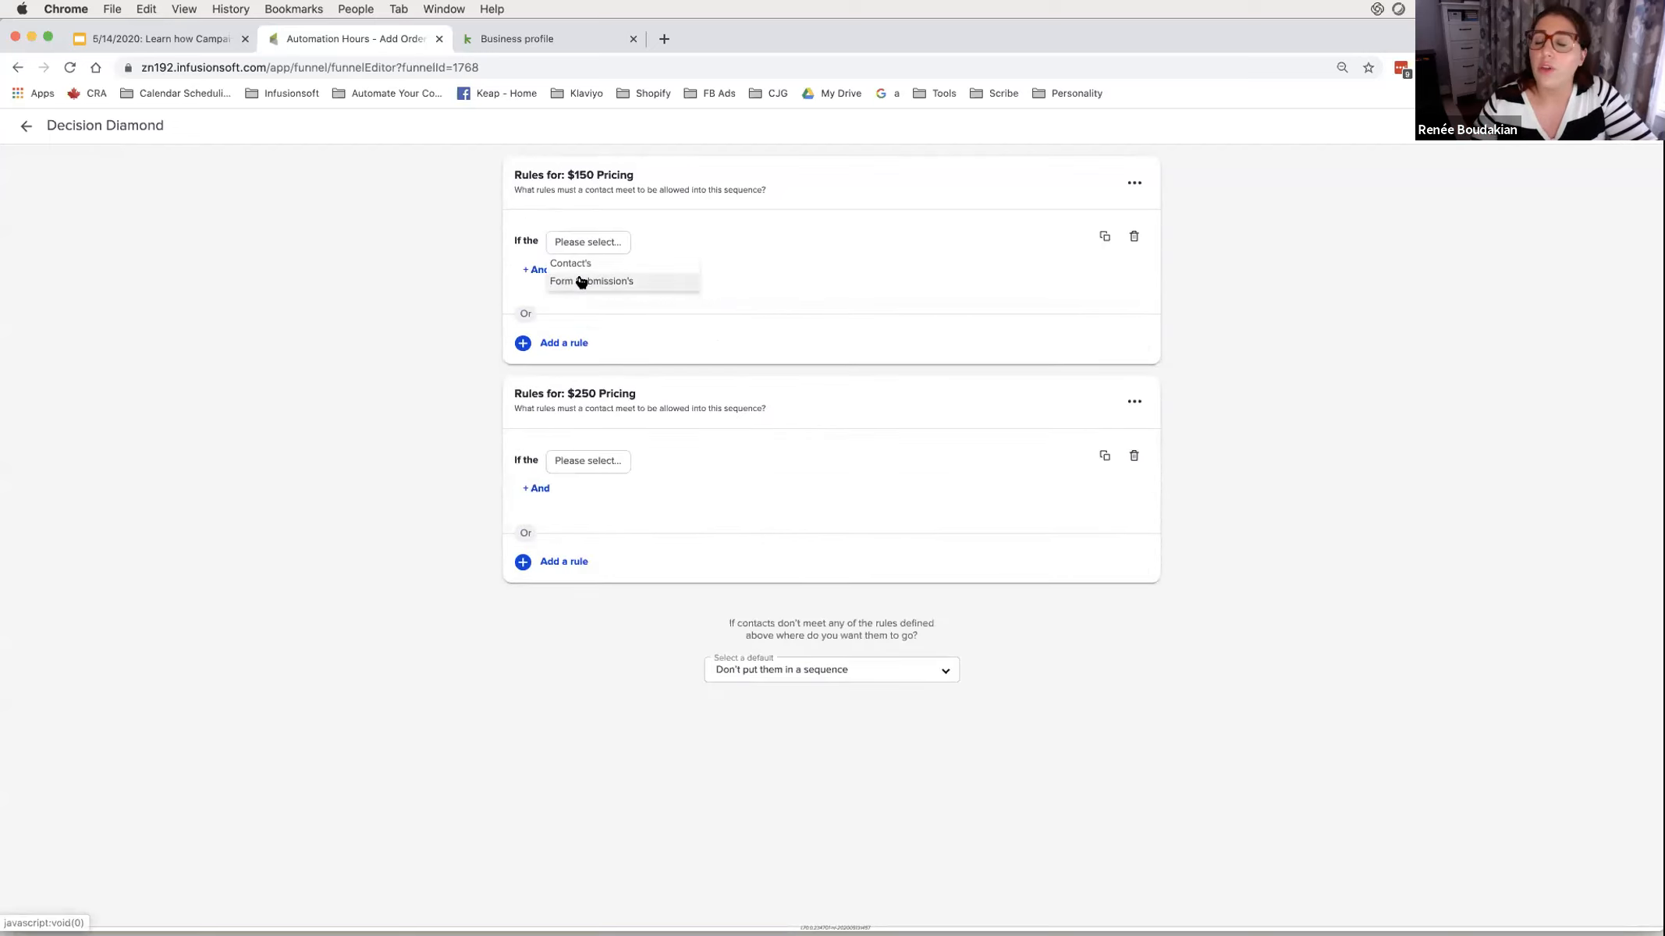
left_click(582, 282)
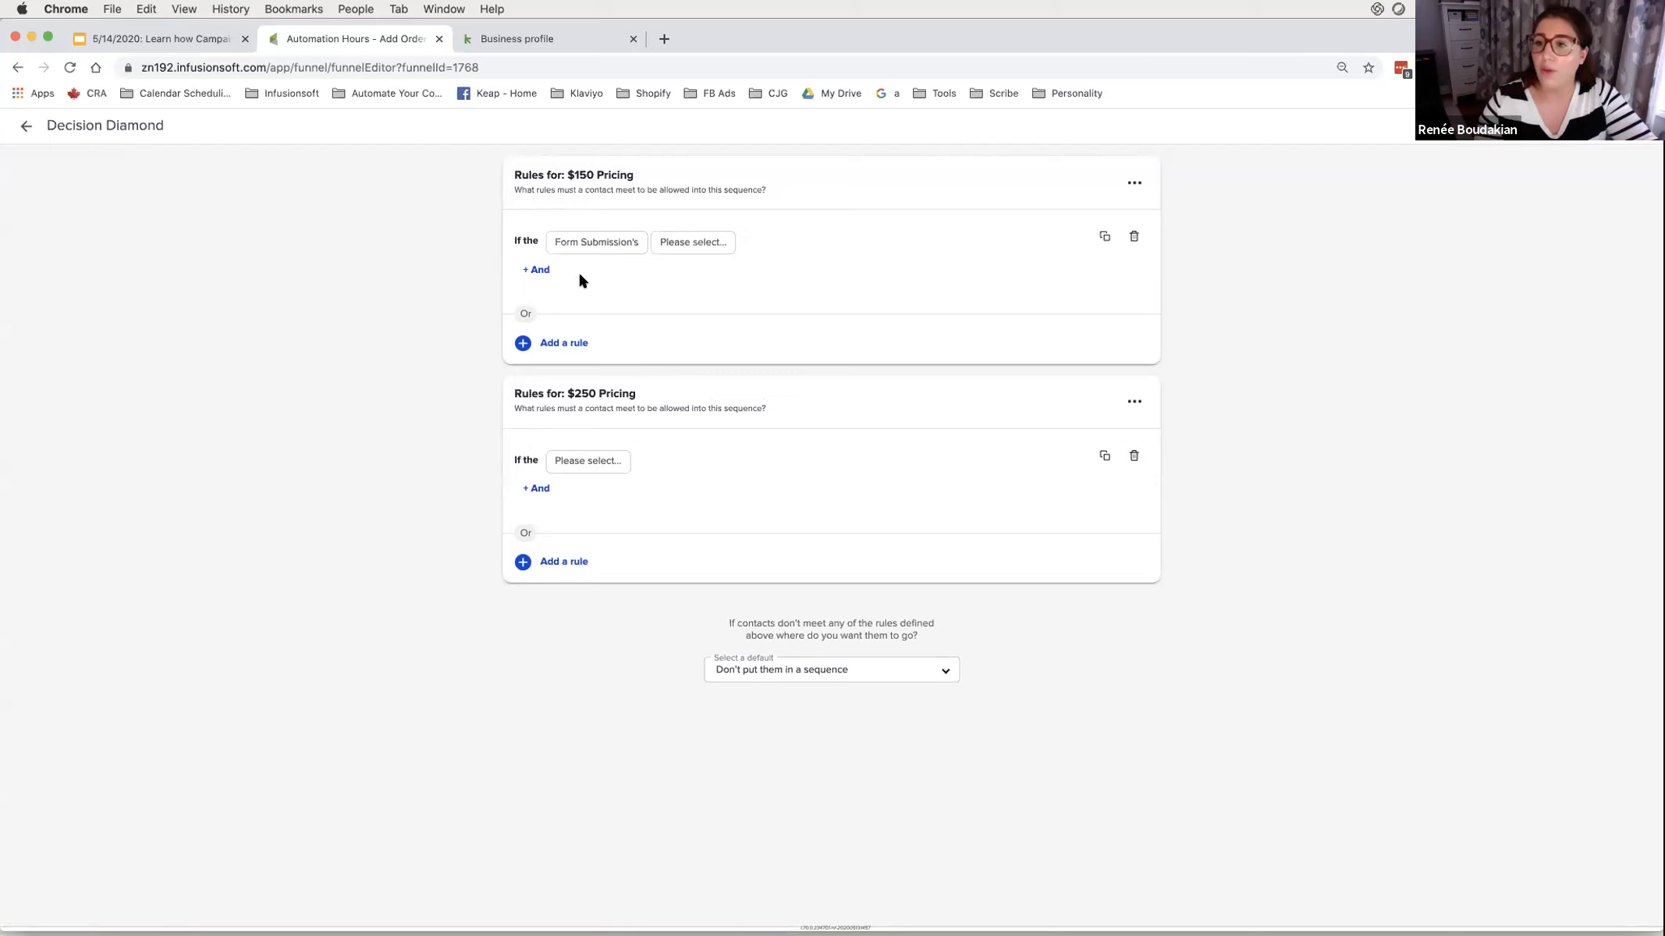
left_click(595, 462)
left_click(602, 499)
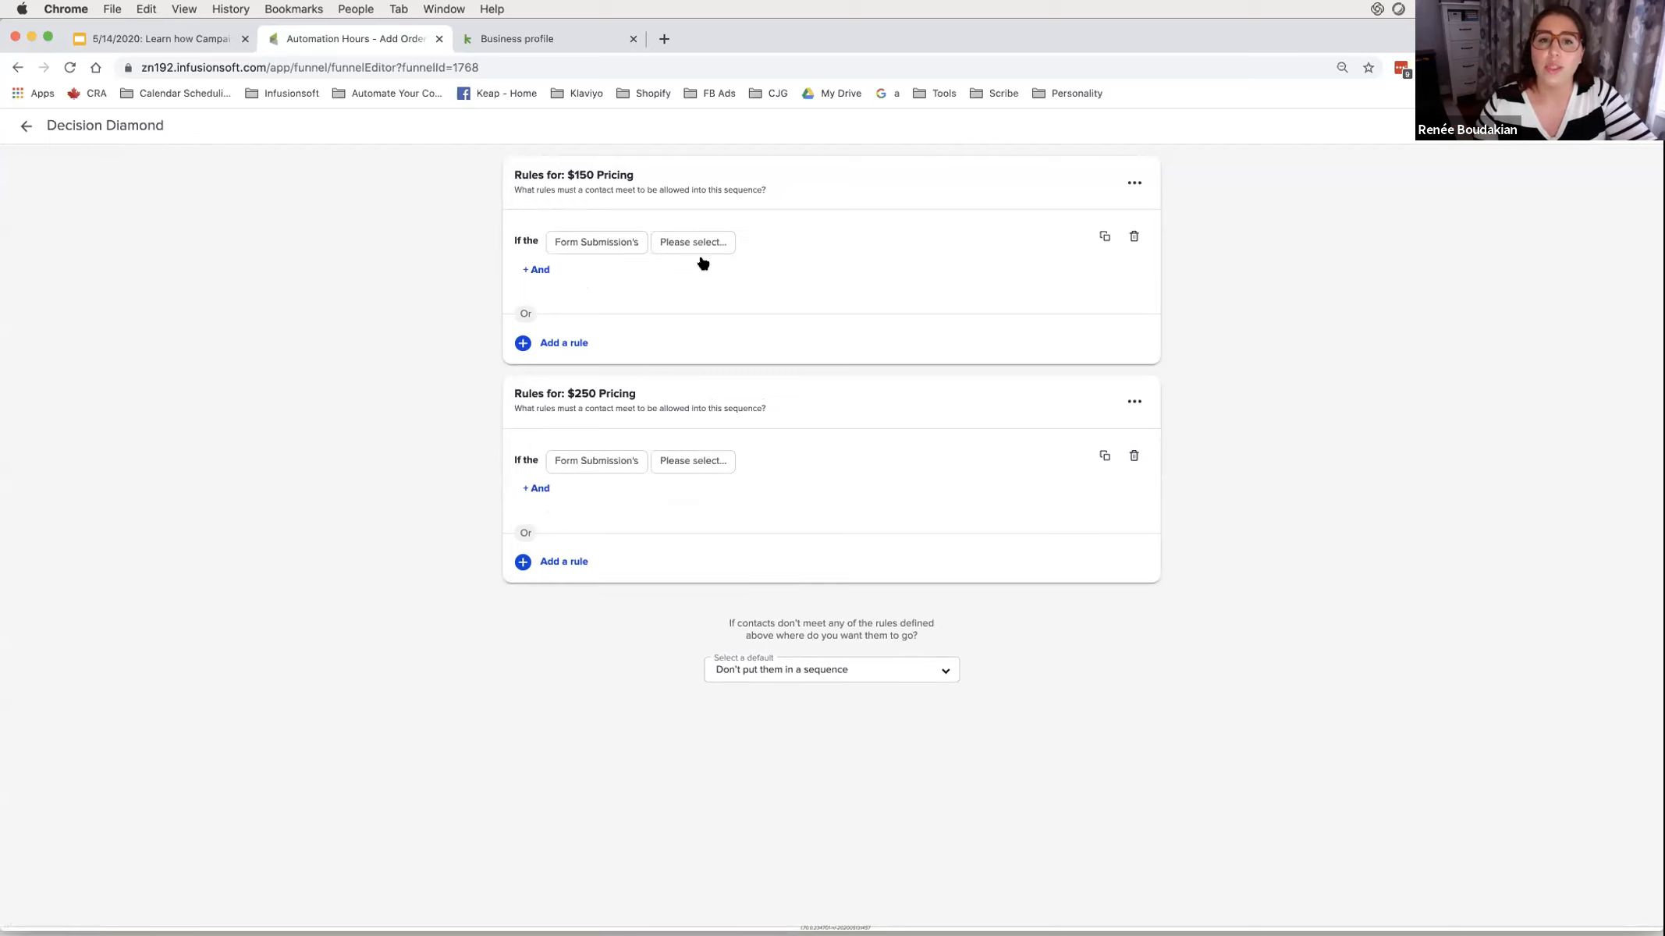
left_click(695, 247)
left_click(702, 265)
left_click(700, 462)
left_click(706, 435)
left_click(768, 242)
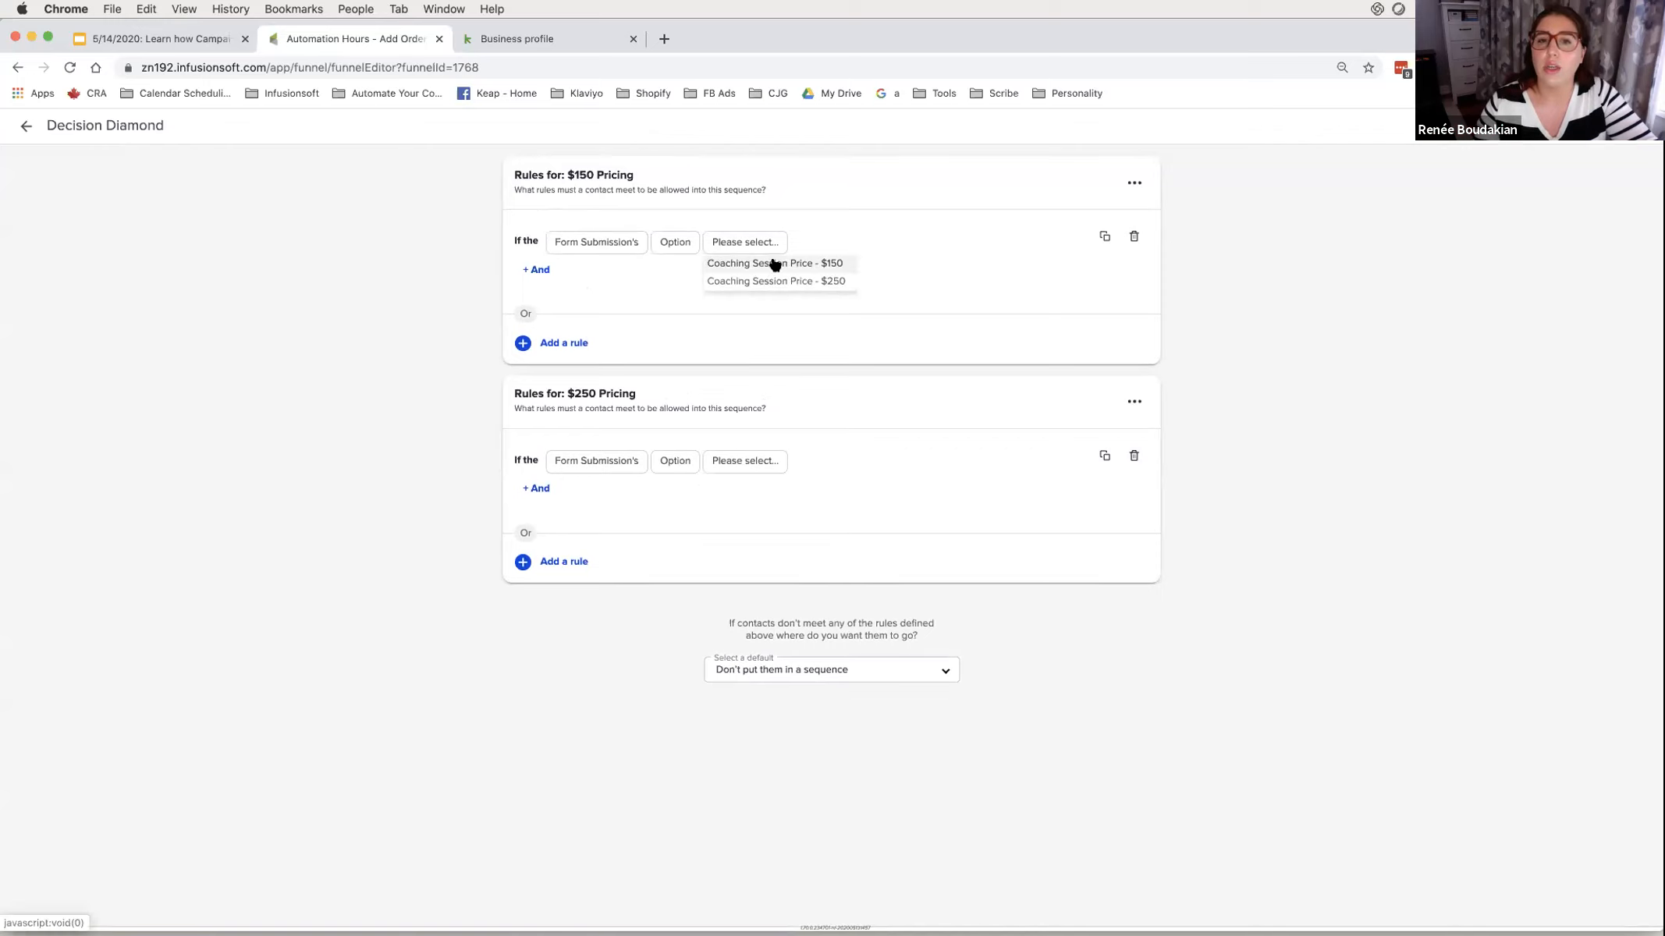
left_click(1134, 455)
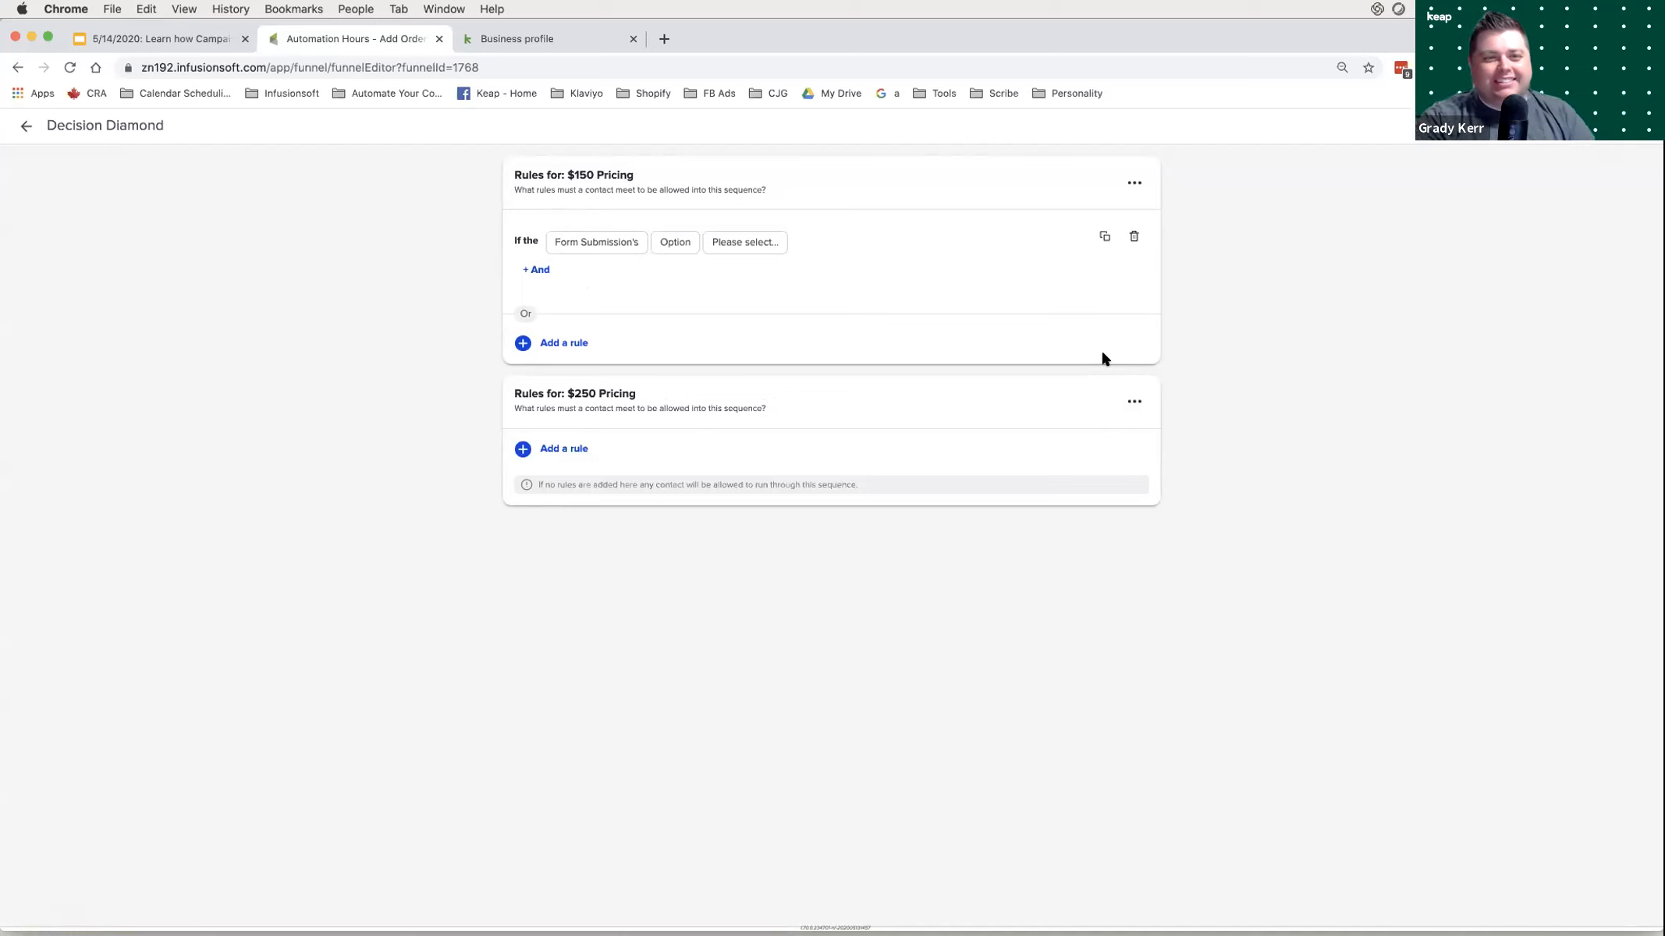
- Make the $150 rule require Coaching Session Price - $150 is selected
left_click(742, 243)
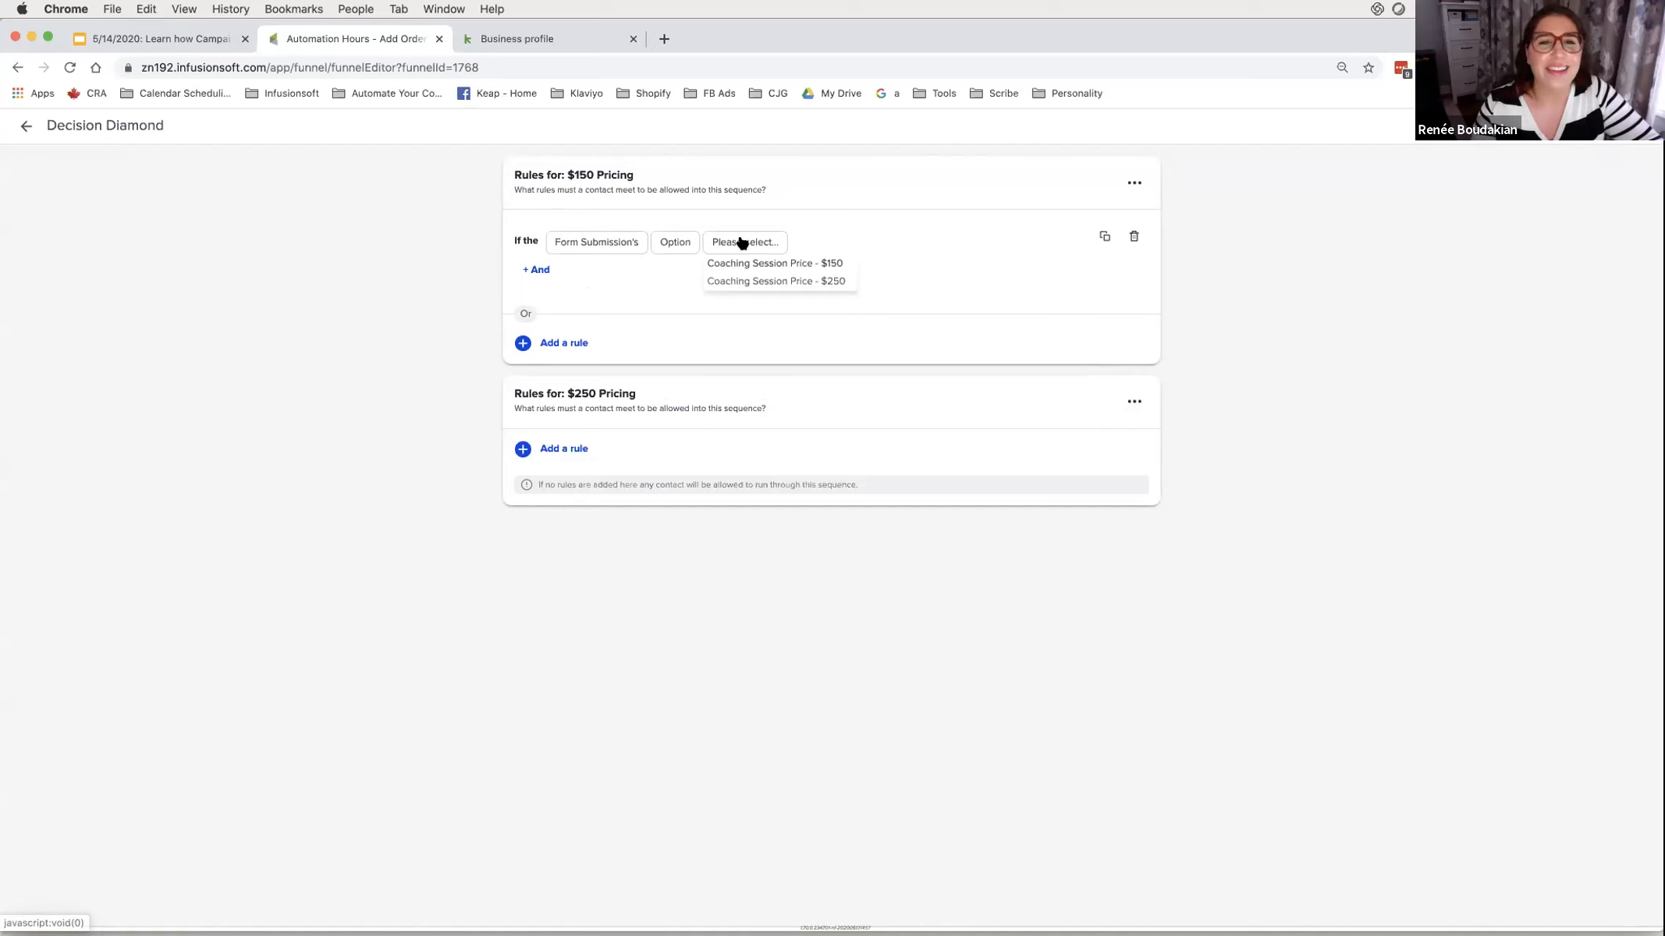
left_click(753, 265)
left_click(892, 239)
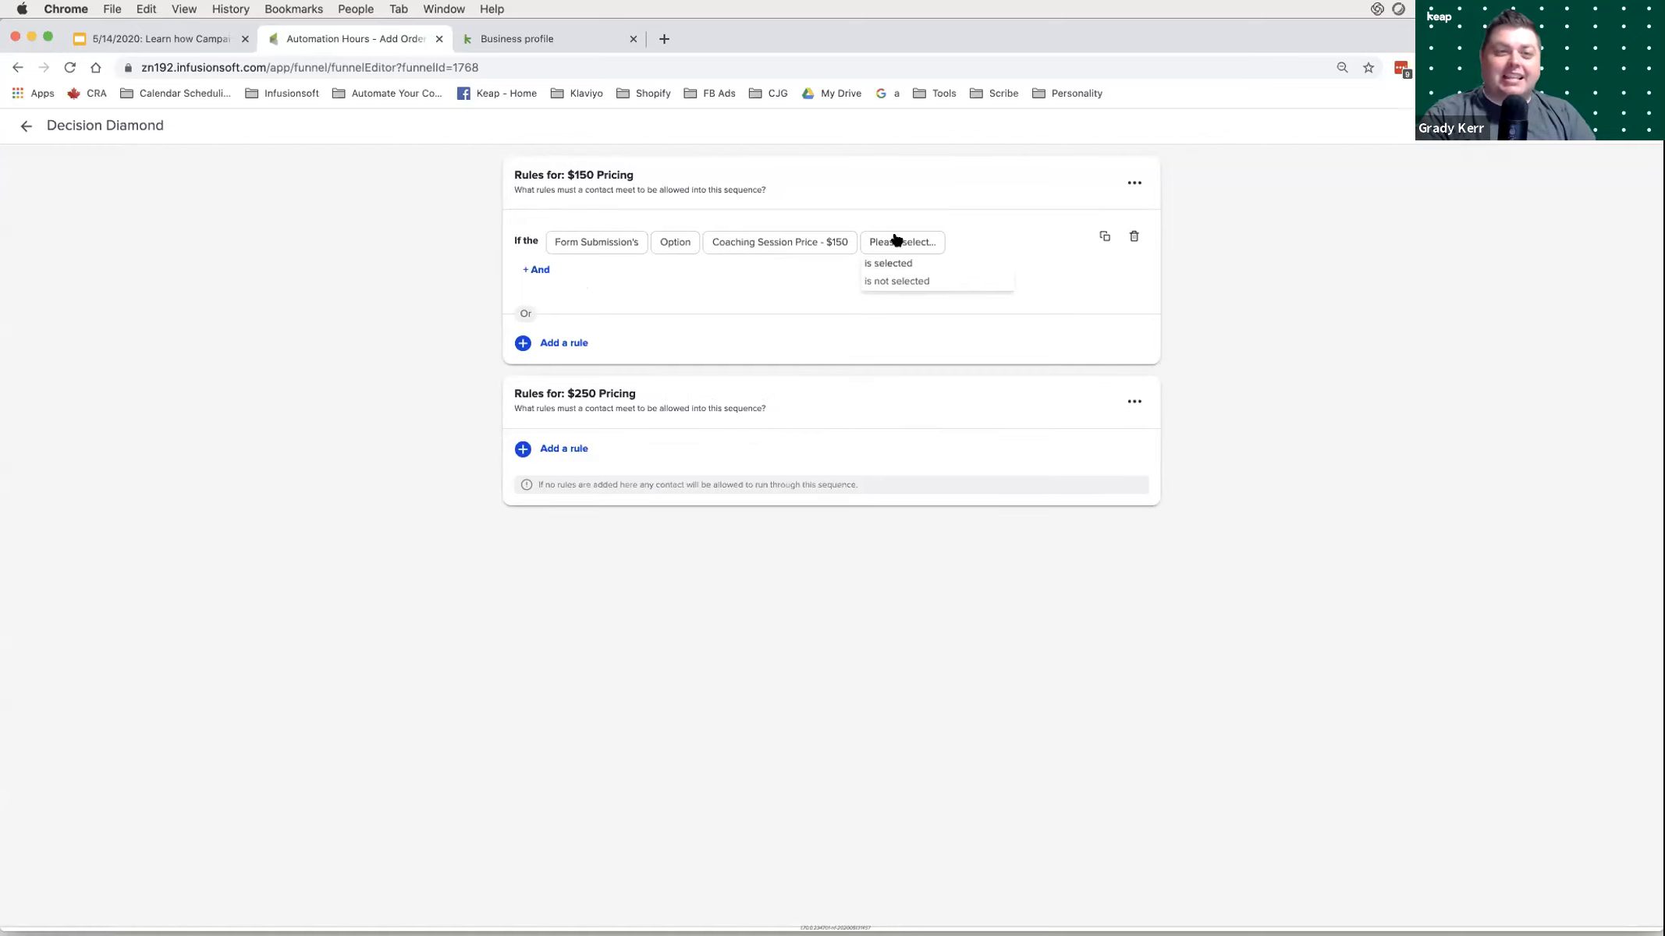
left_click(893, 261)
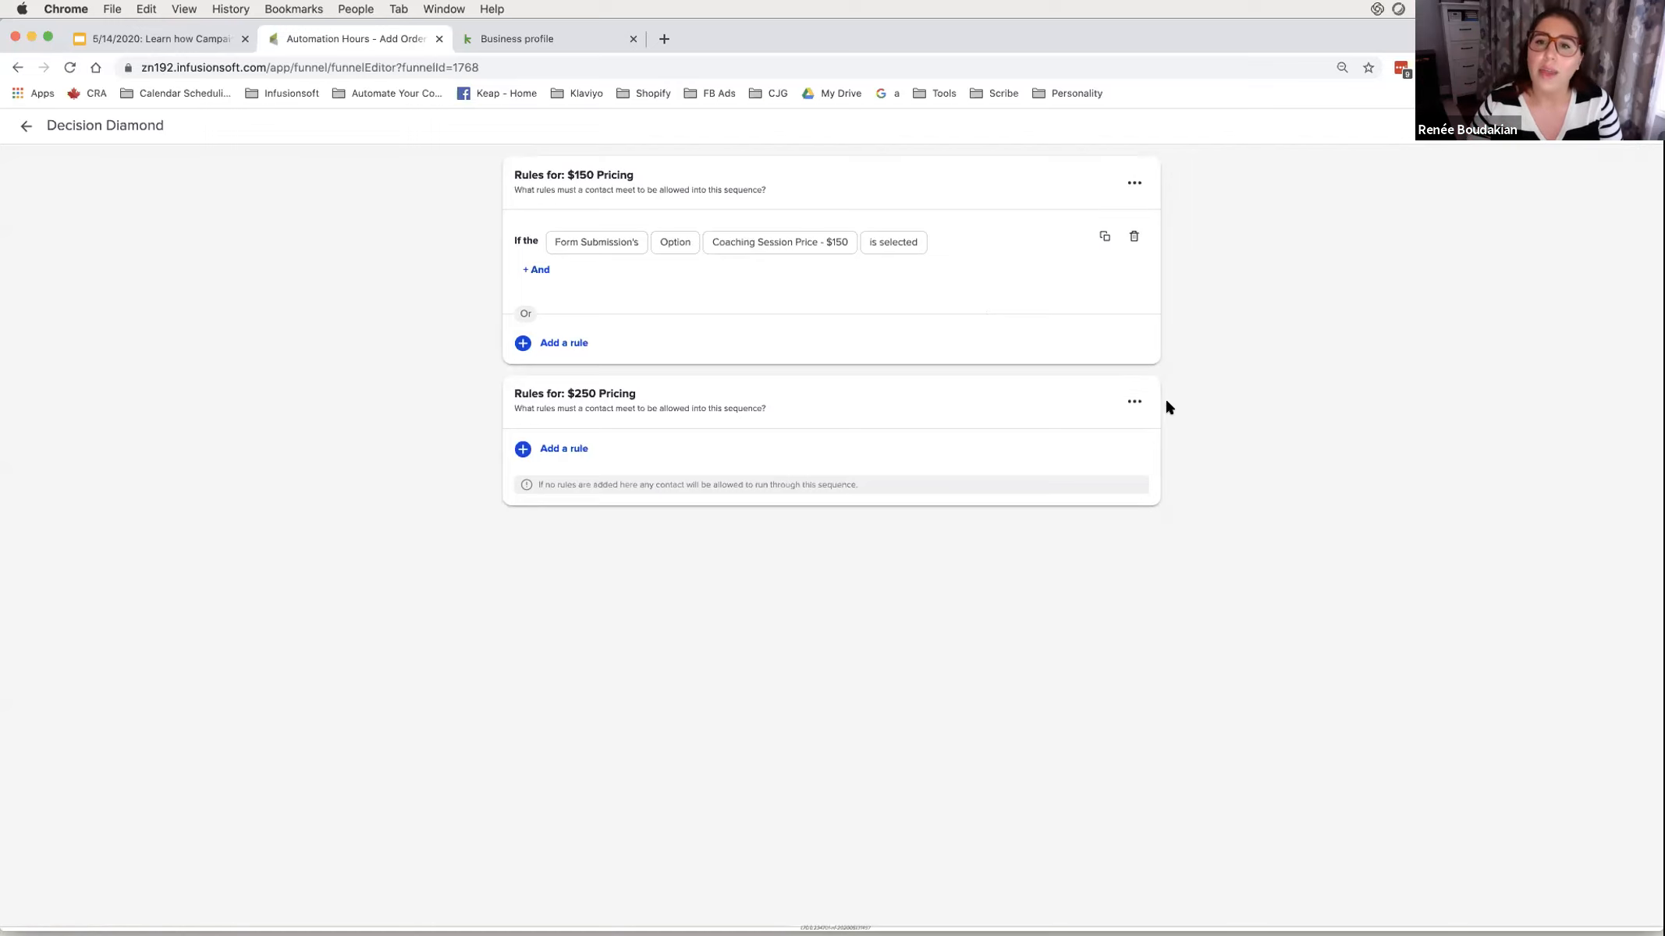
- Import the $150 Pricing rule into $250 Pricing and switch its option to Coaching Session Price - $250
left_click(1133, 405)
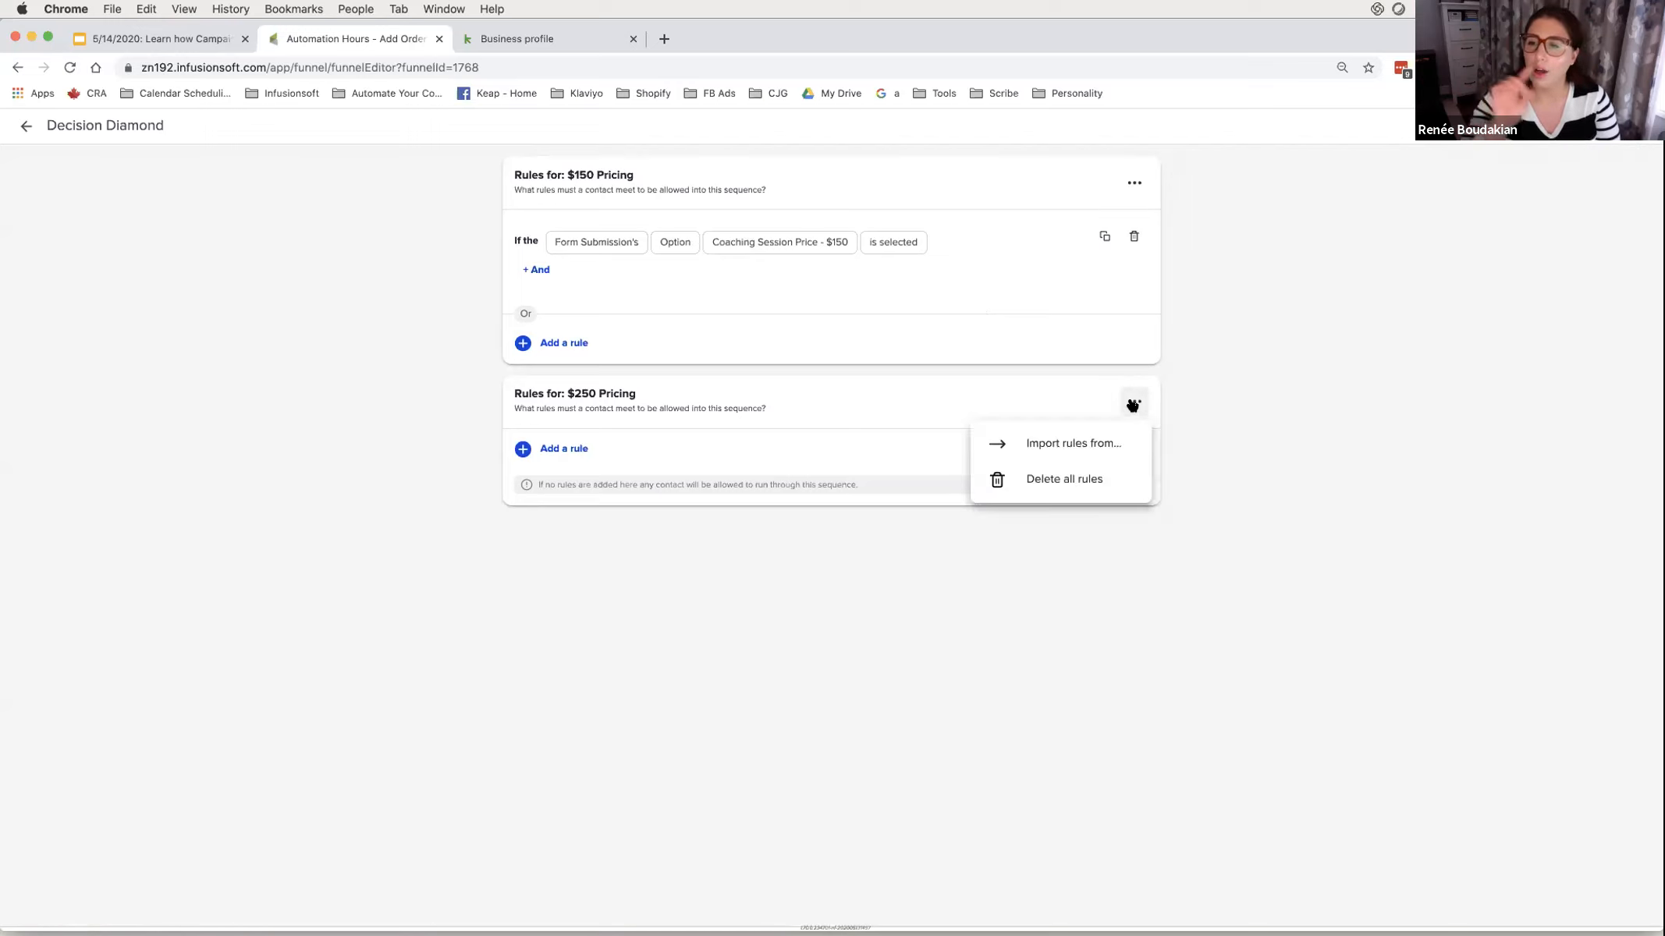
left_click(1096, 445)
left_click(907, 479)
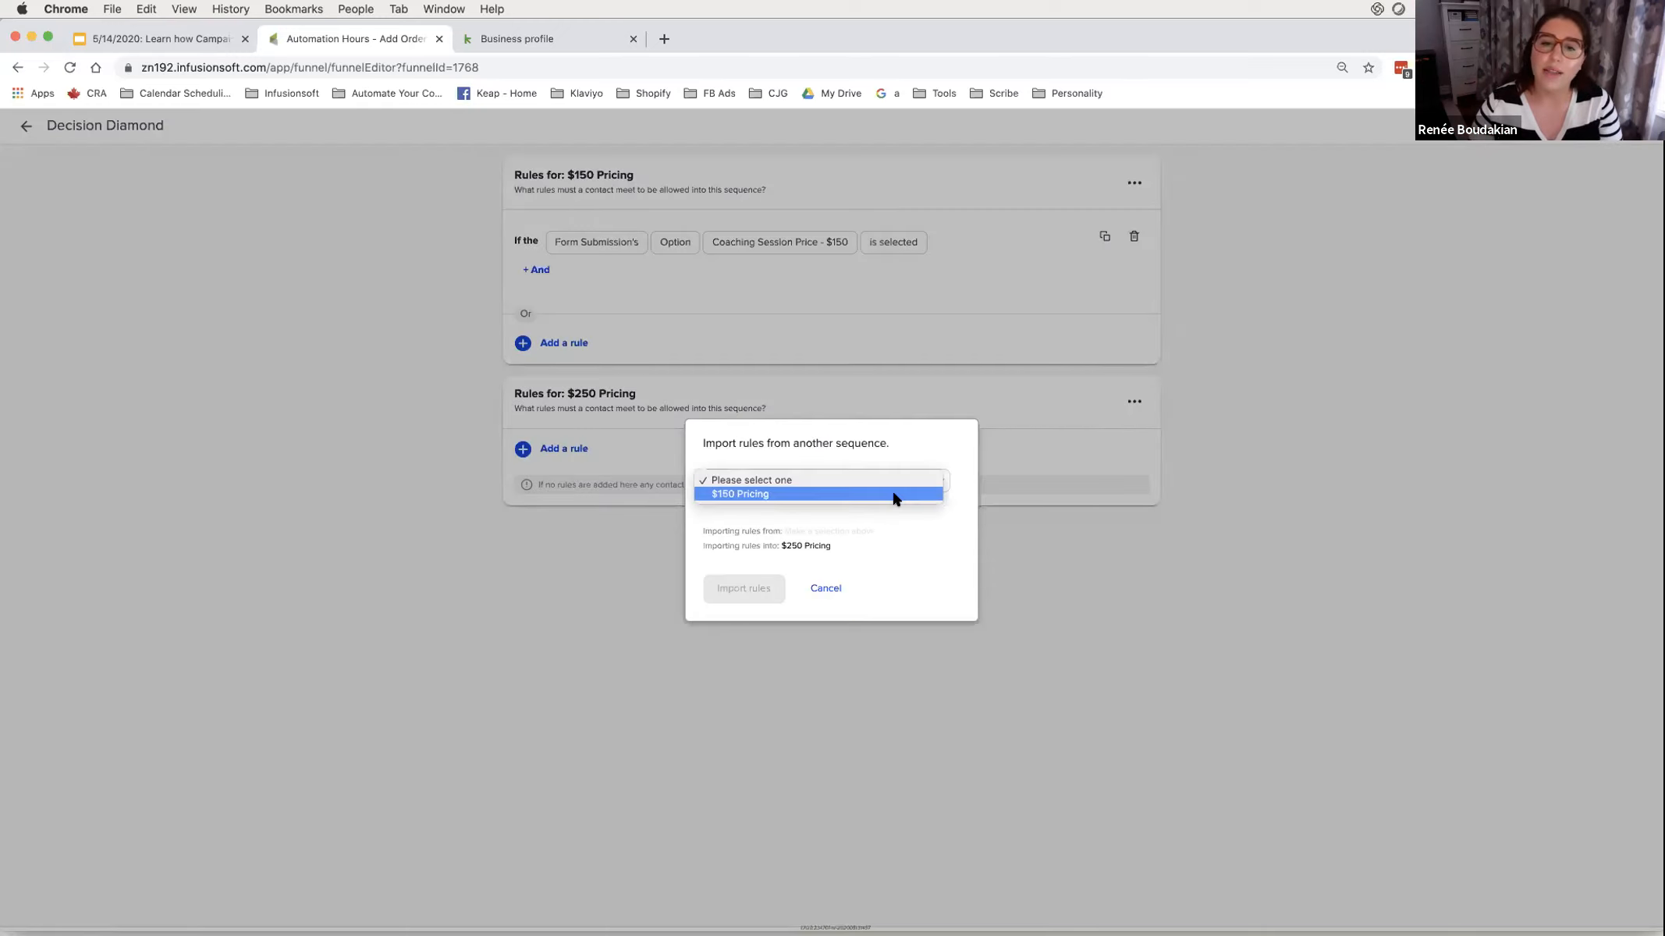
left_click(895, 494)
left_click(744, 588)
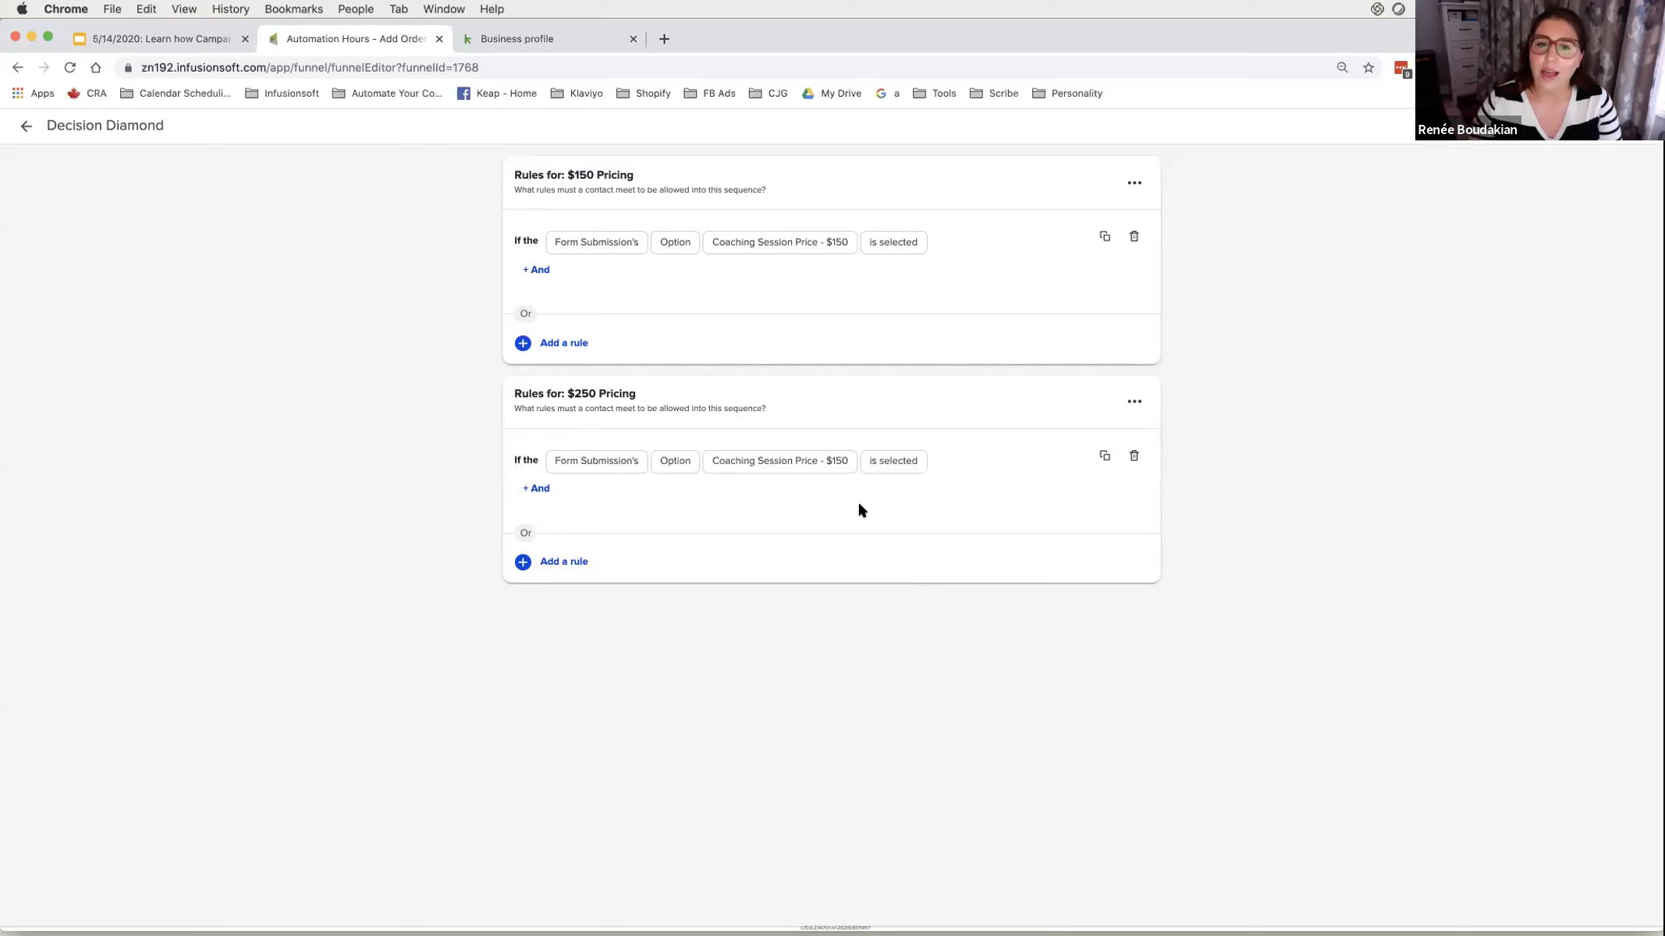
left_click(812, 463)
left_click(807, 499)
left_click(889, 462)
left_click(886, 476)
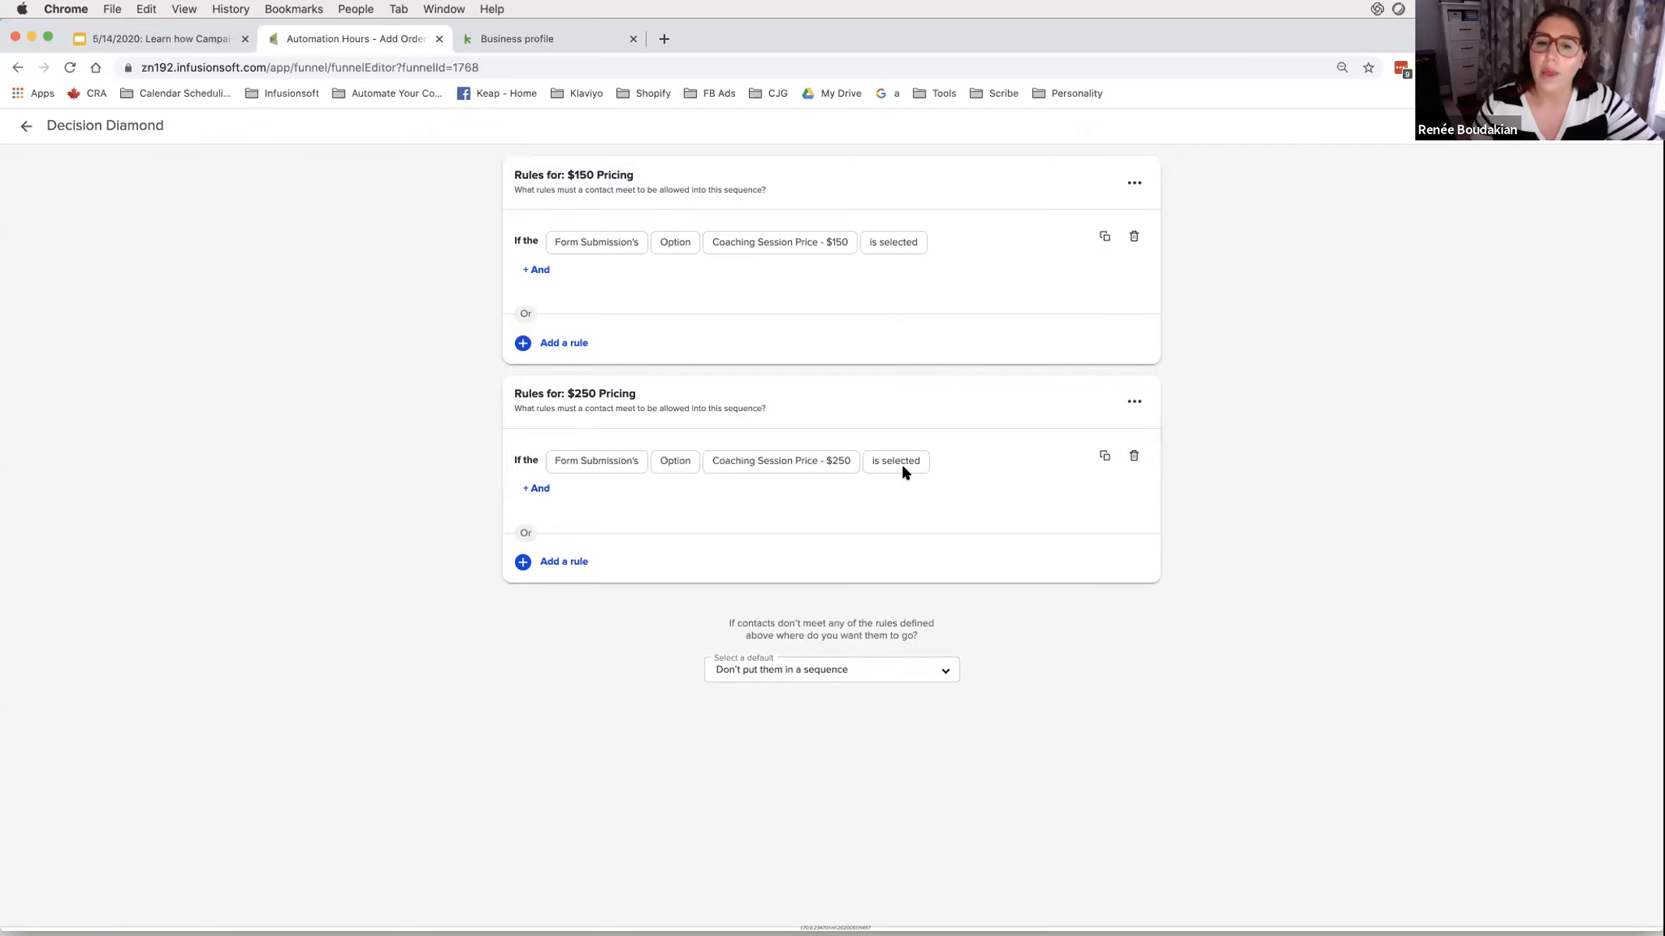
- Test the routing rules, confirming the $150 and $250 prices each reach their own sequence
left_click(1592, 127)
left_click(1586, 161)
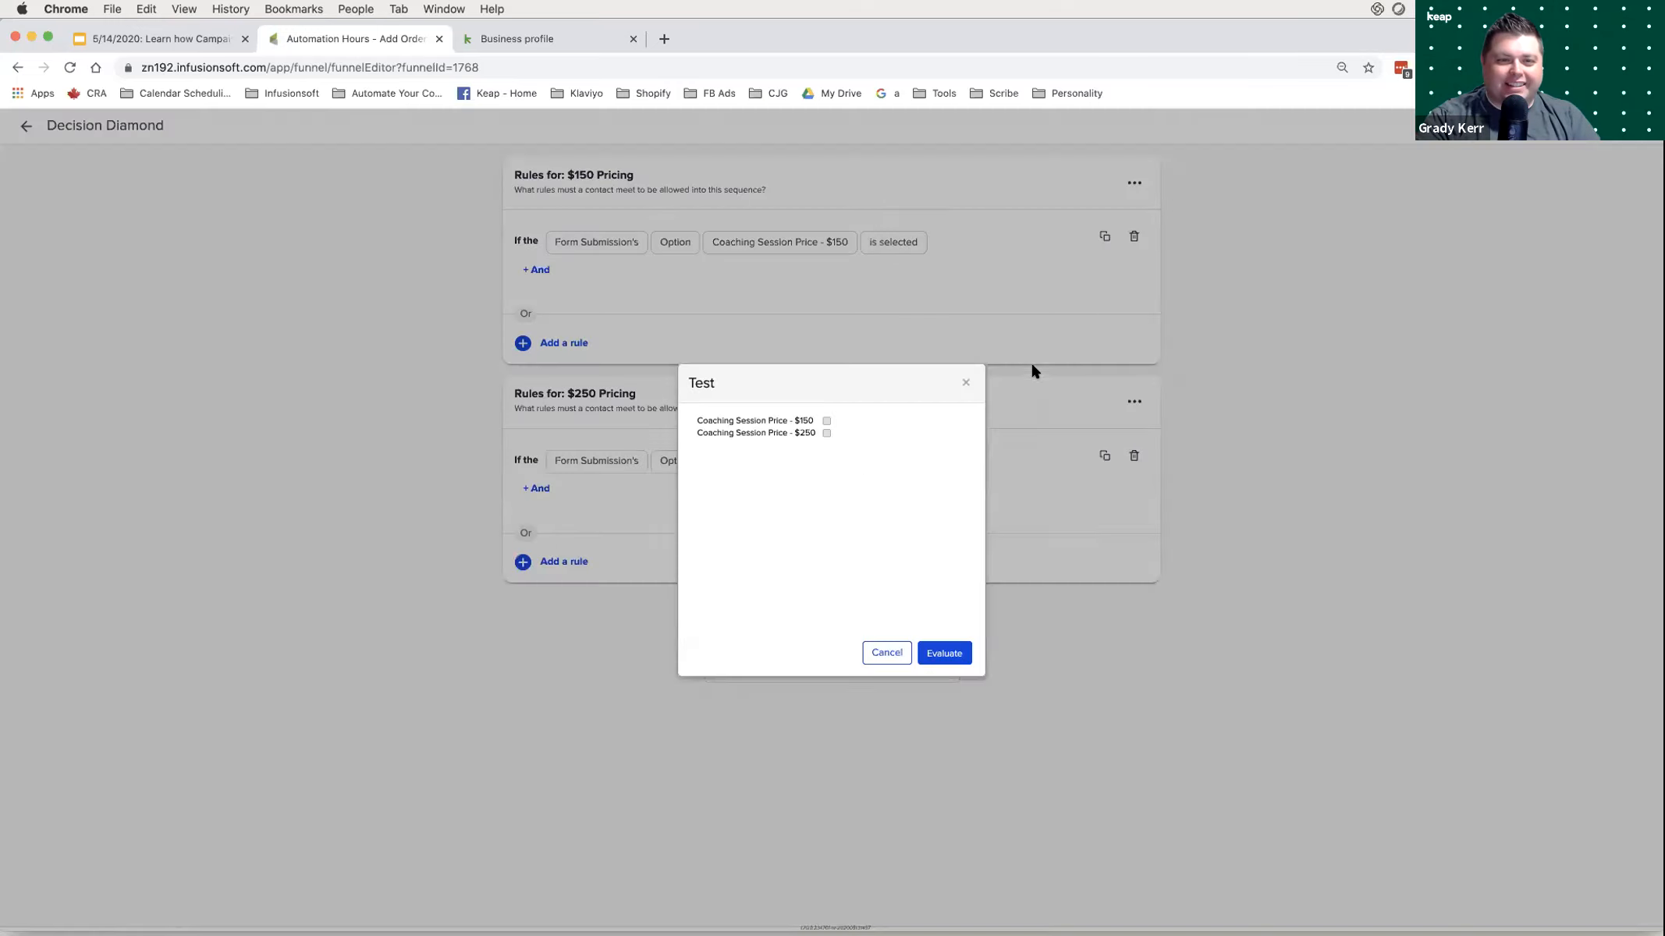
left_click(826, 422)
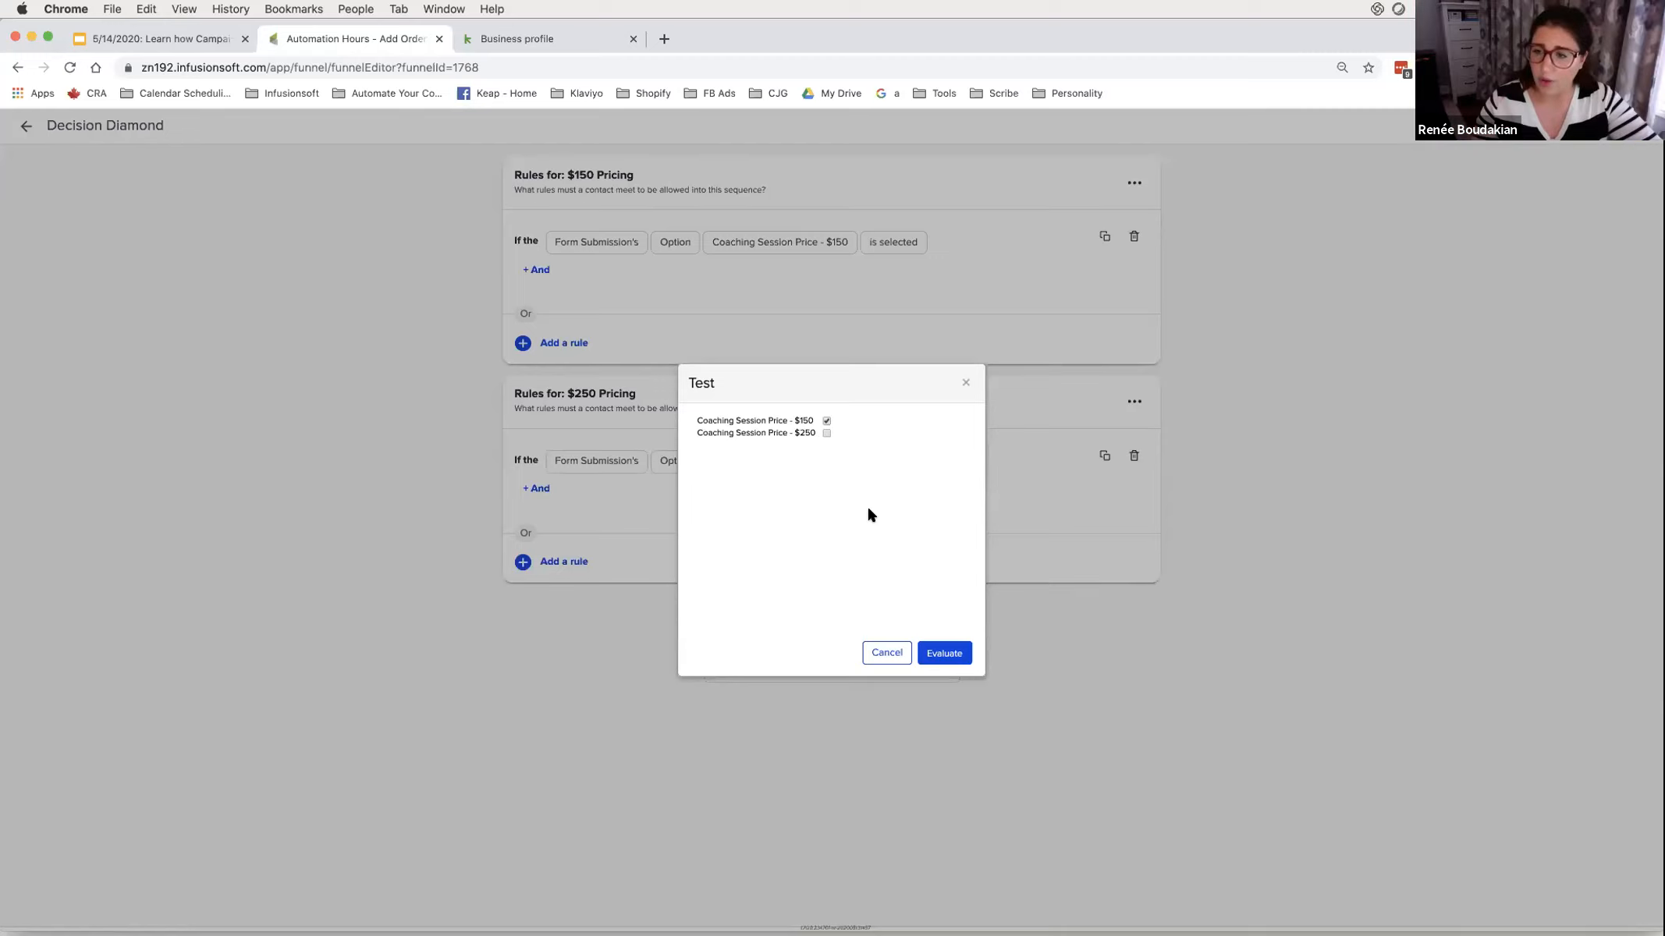
left_click(923, 662)
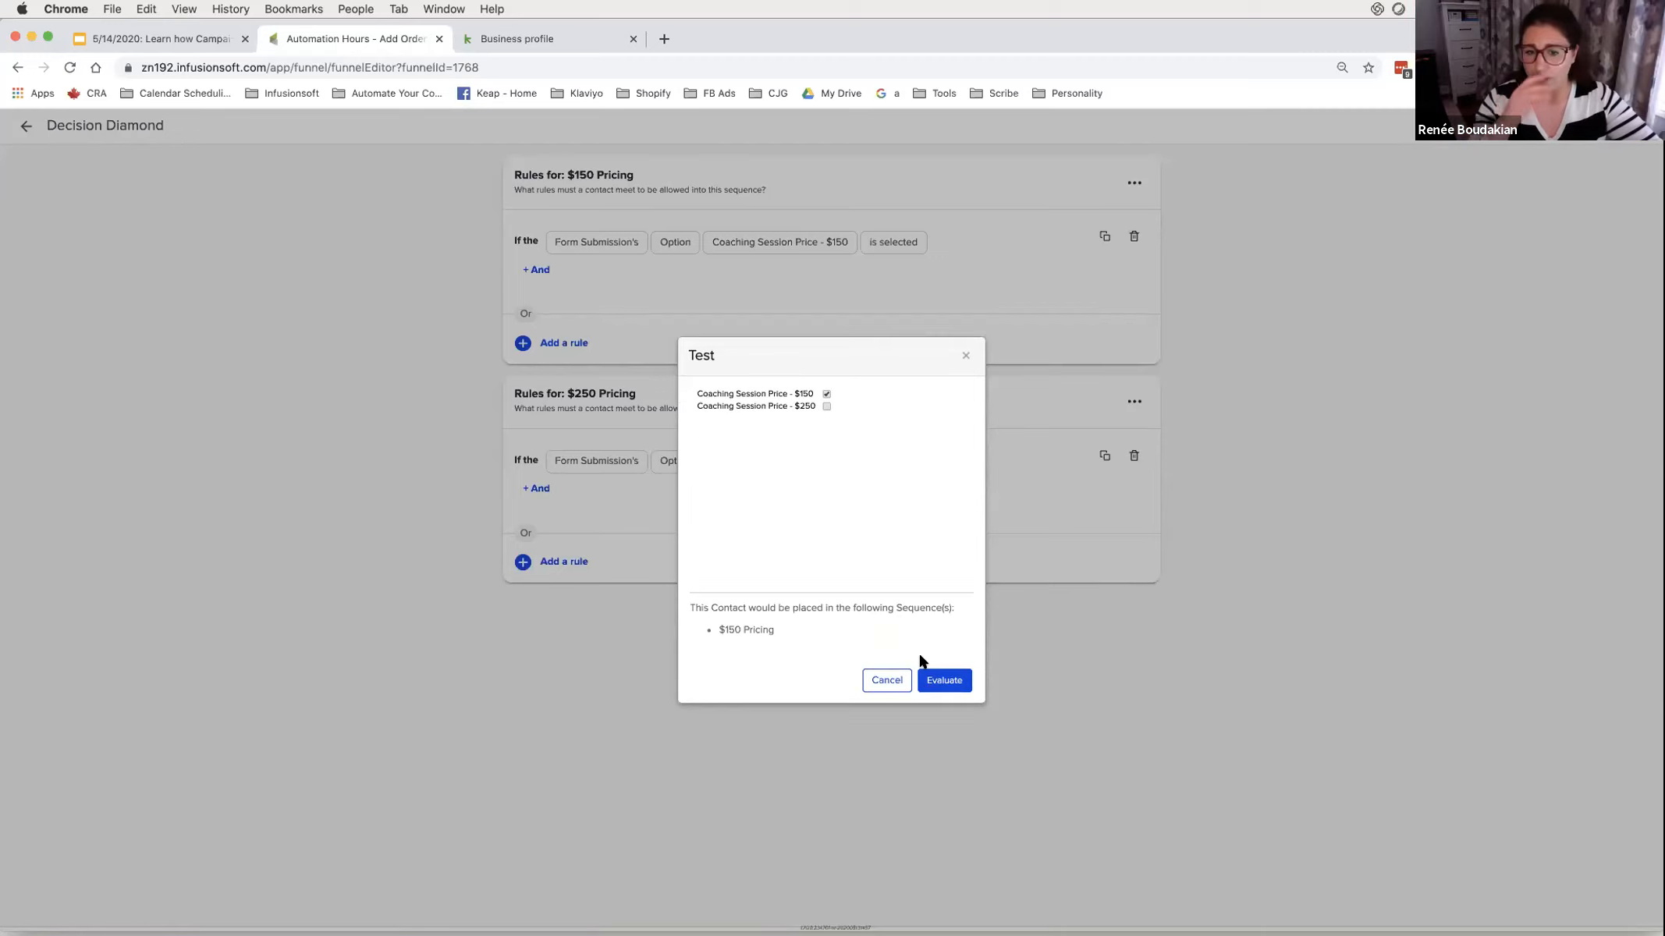
left_click(823, 404)
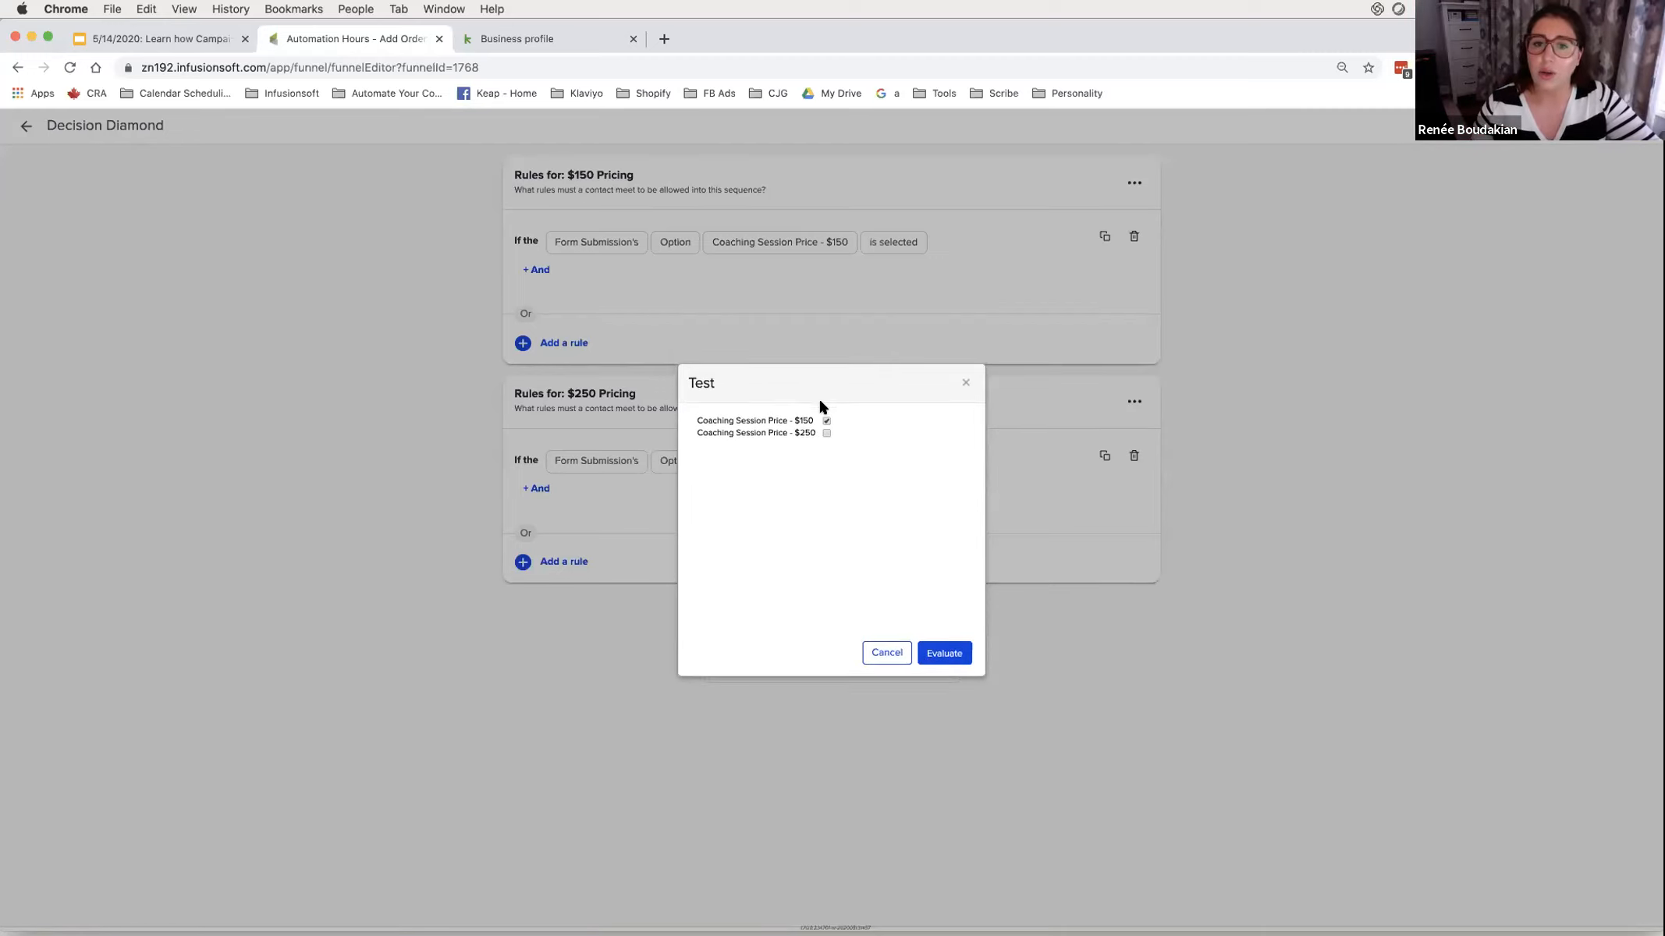
left_click(826, 433)
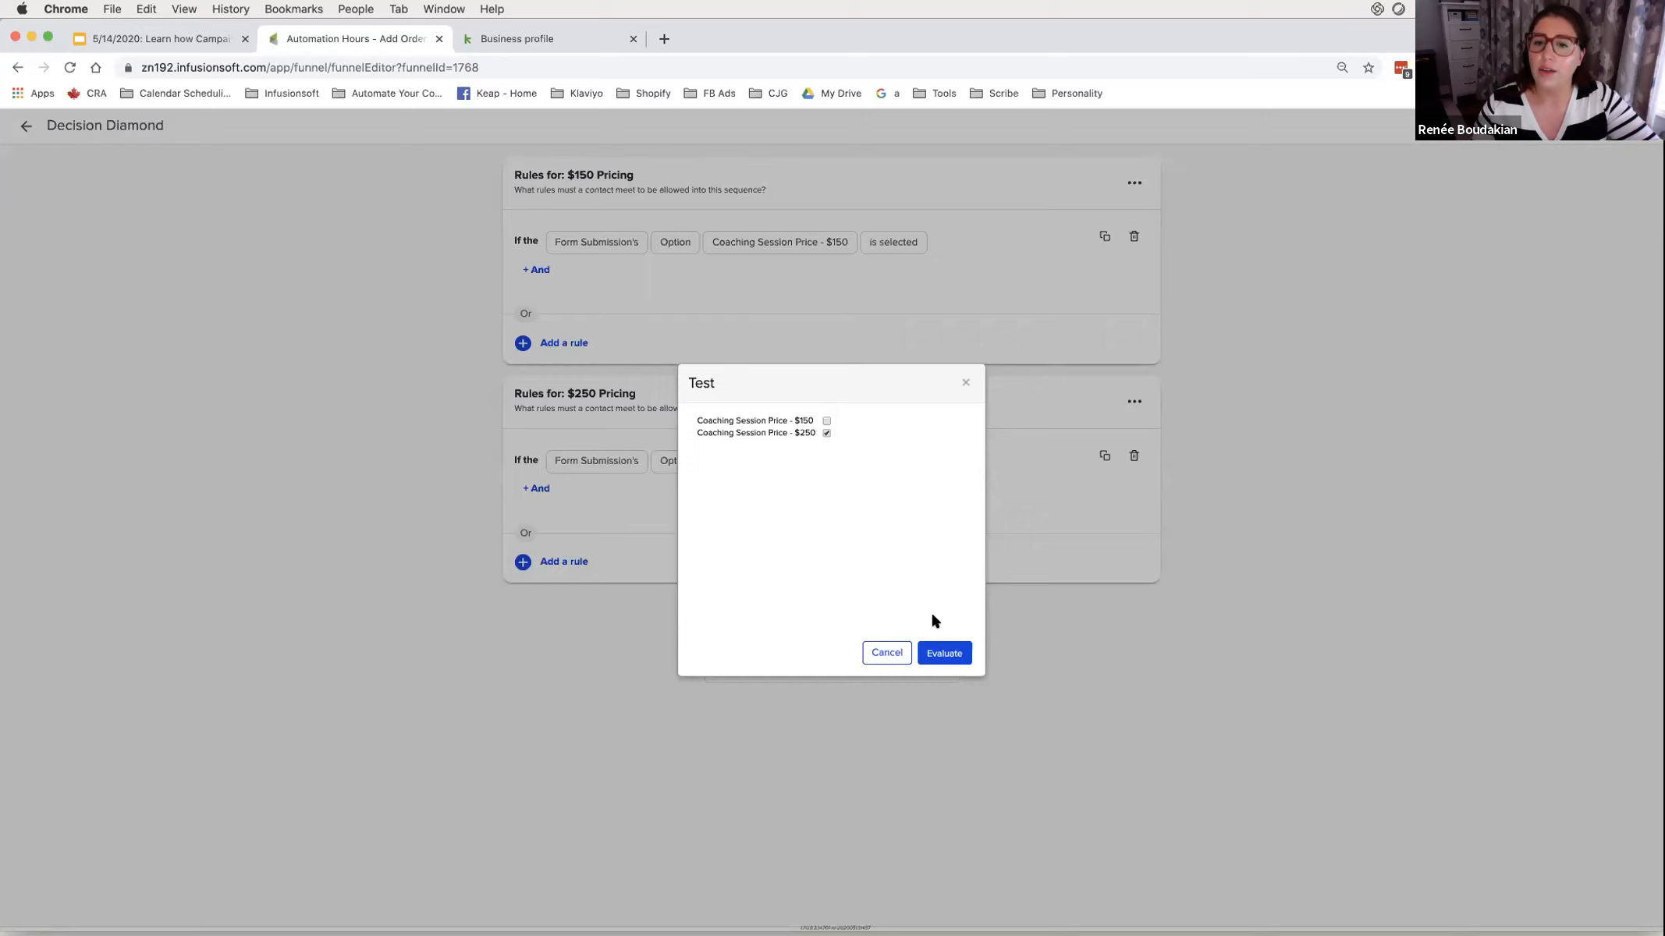
left_click(947, 653)
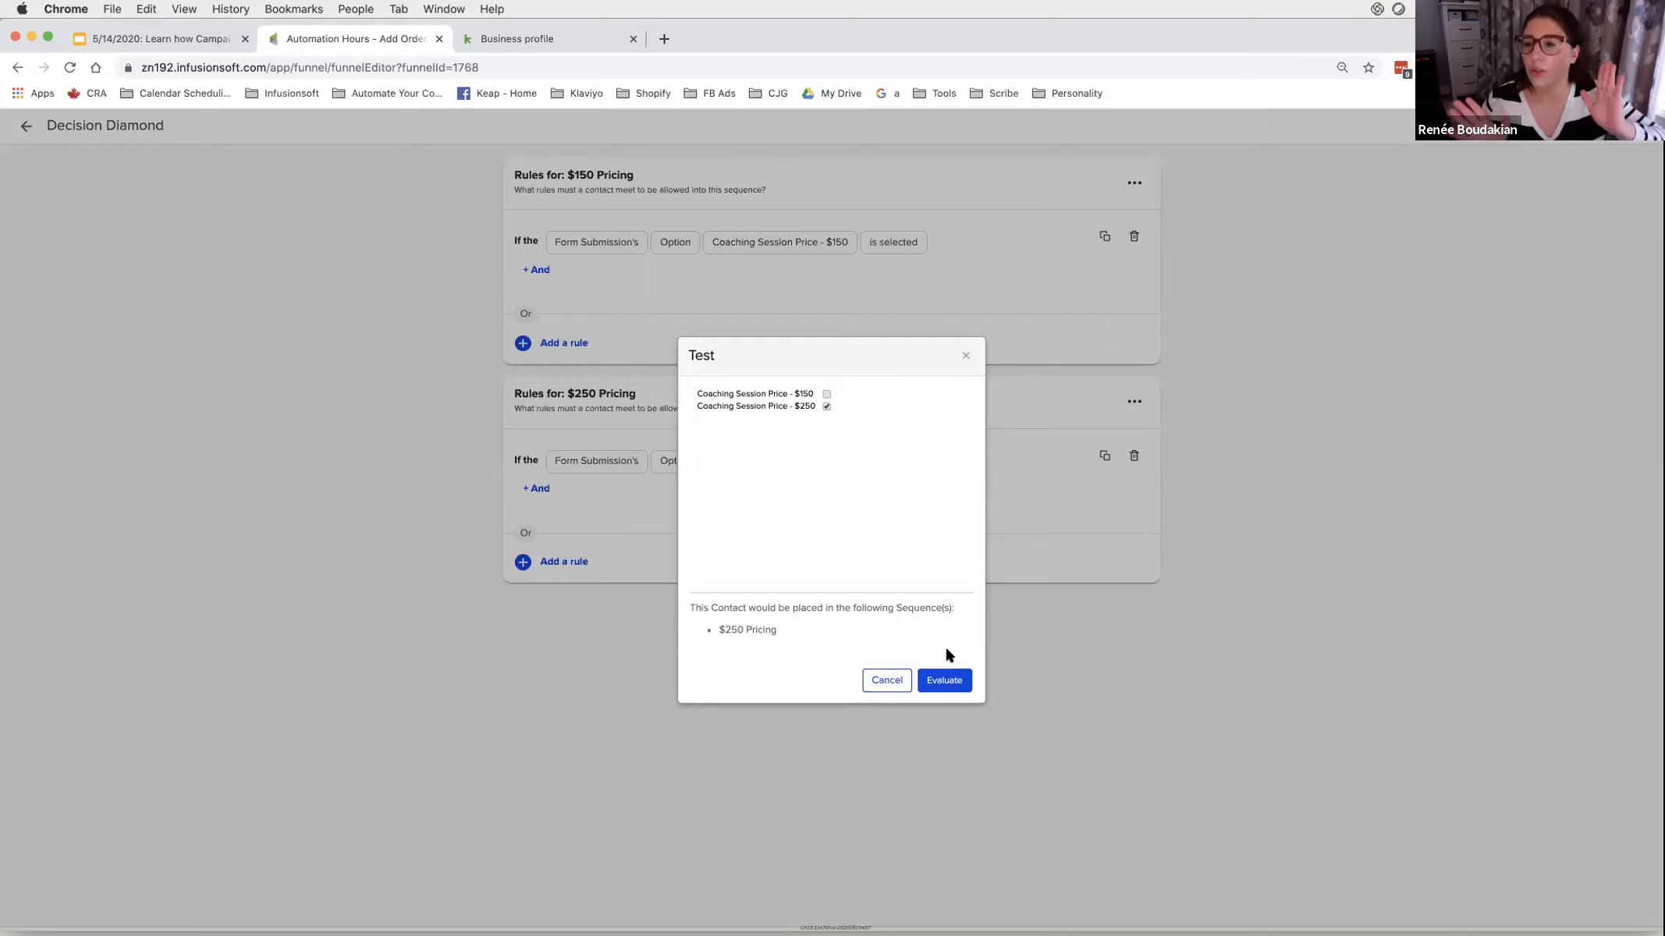
left_click(884, 679)
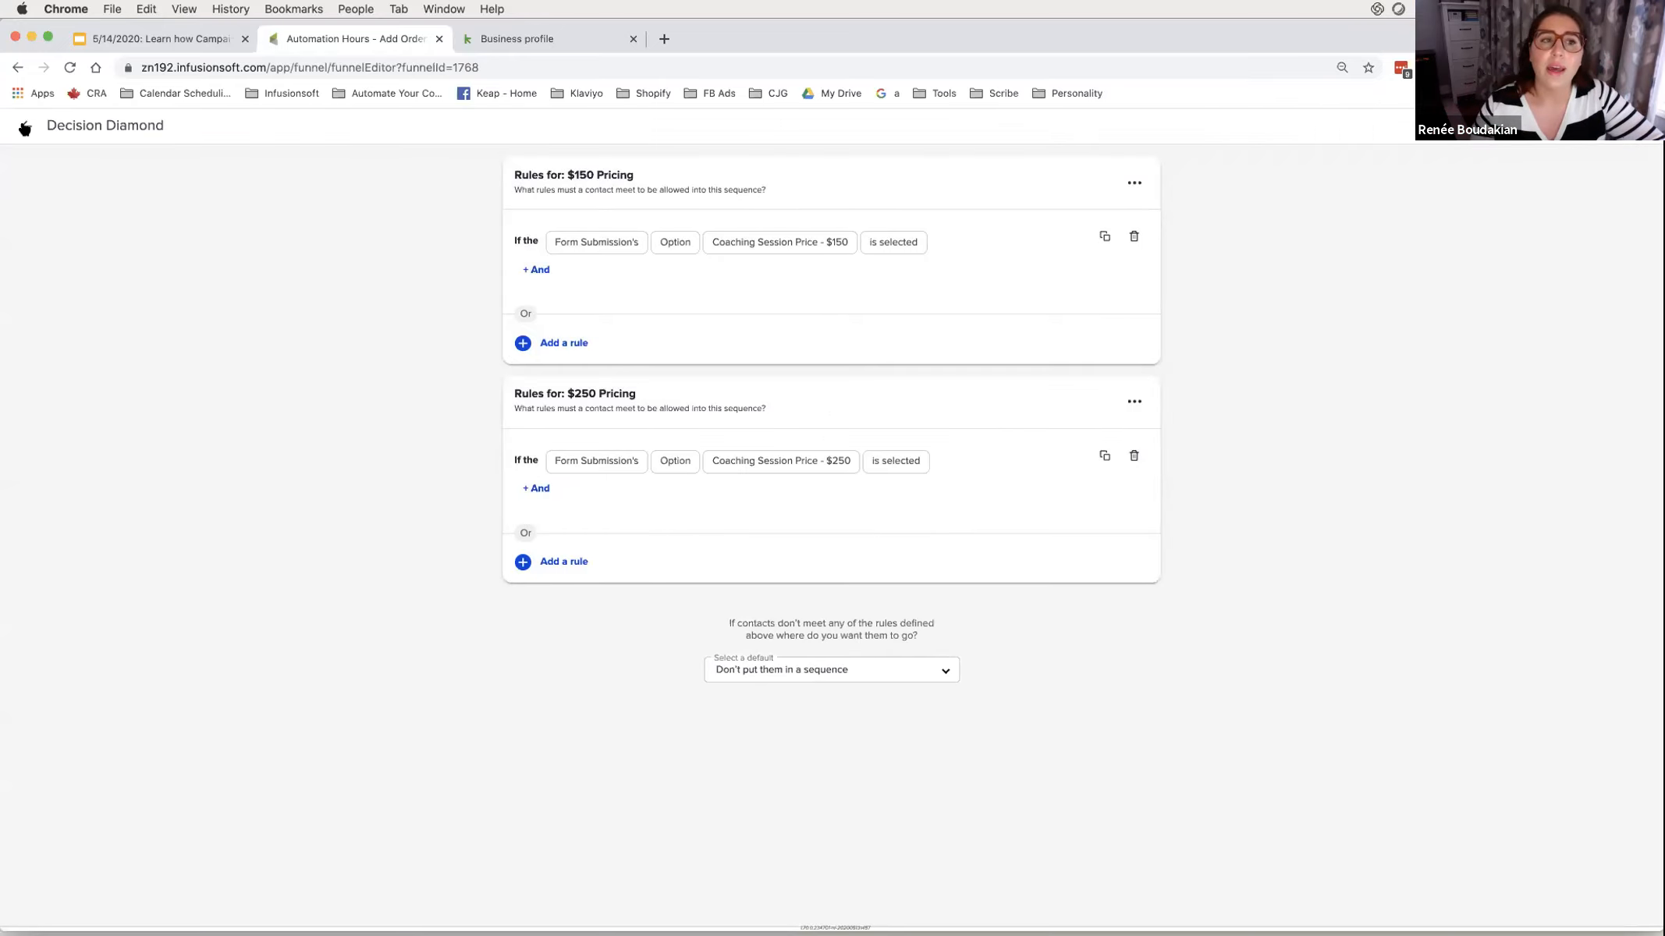
left_click(26, 126)
- Add a Create Order step after Start in the $150 Pricing sequence
right_click(570, 402)
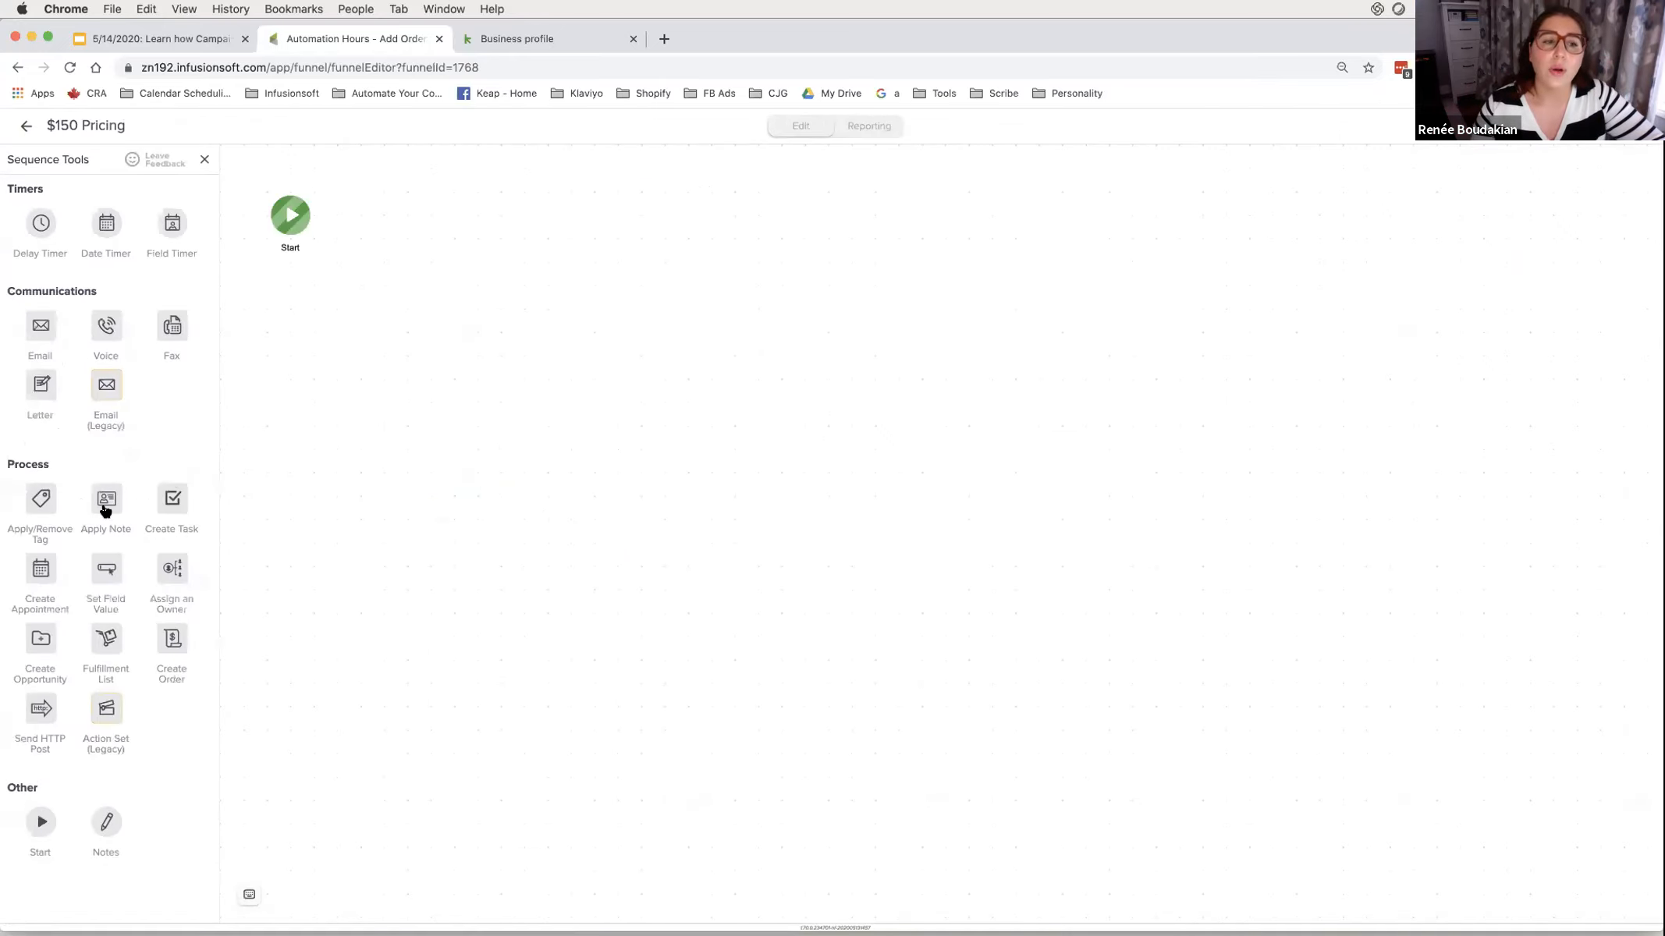
left_click_drag(160, 639, 371, 206)
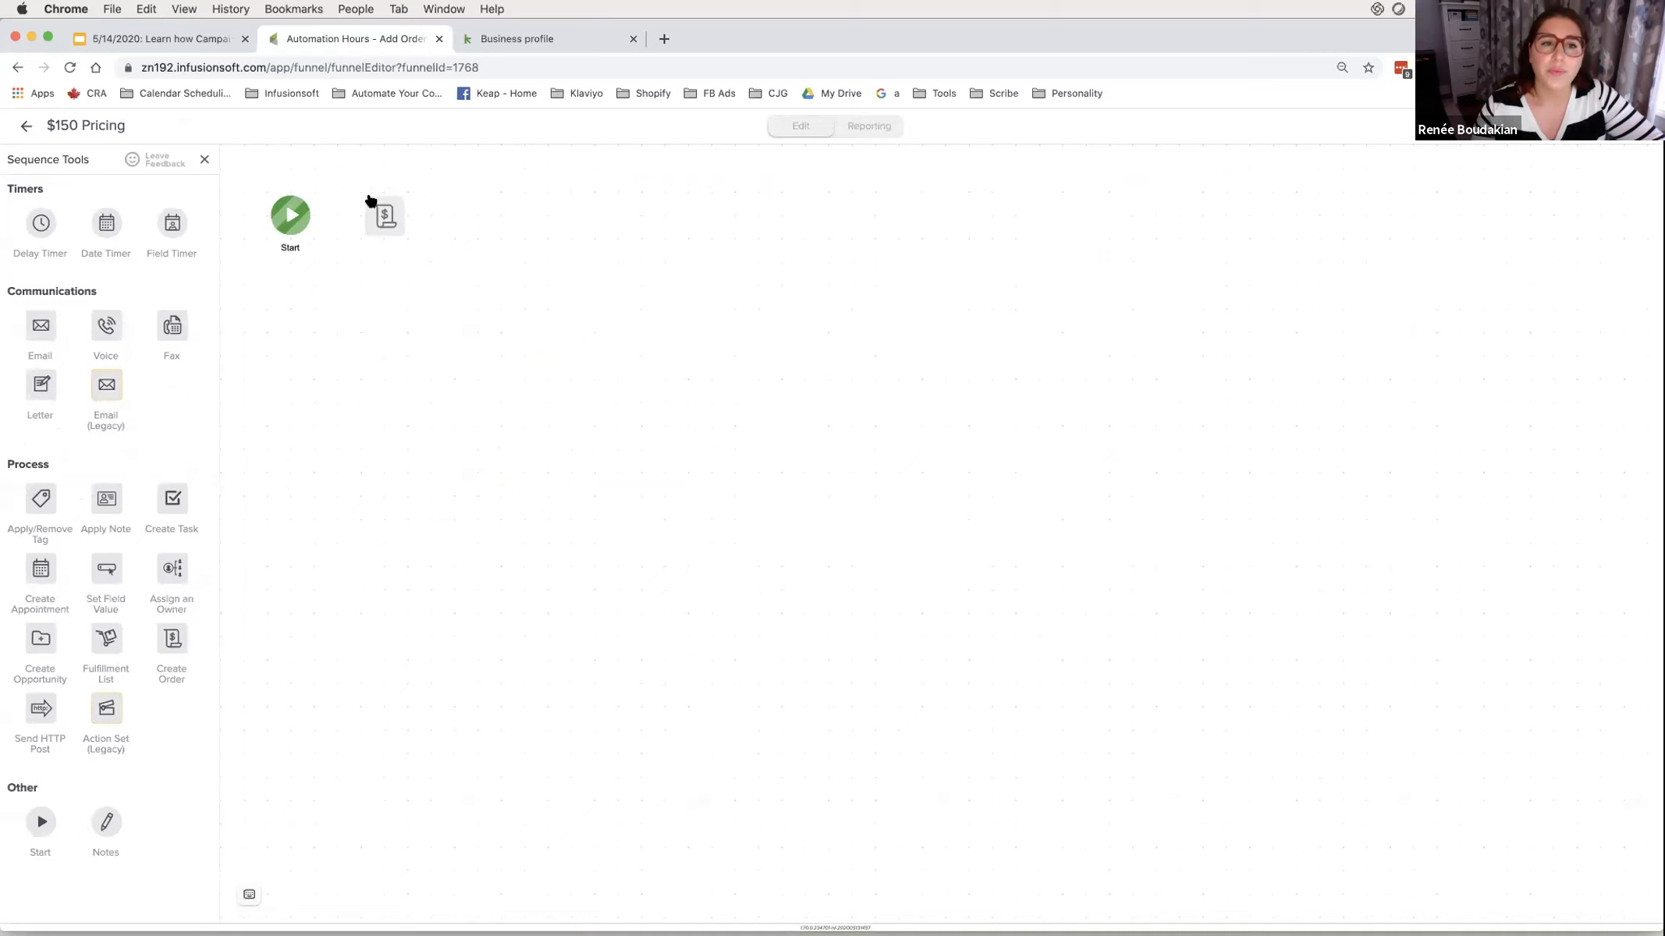
double_click(381, 217)
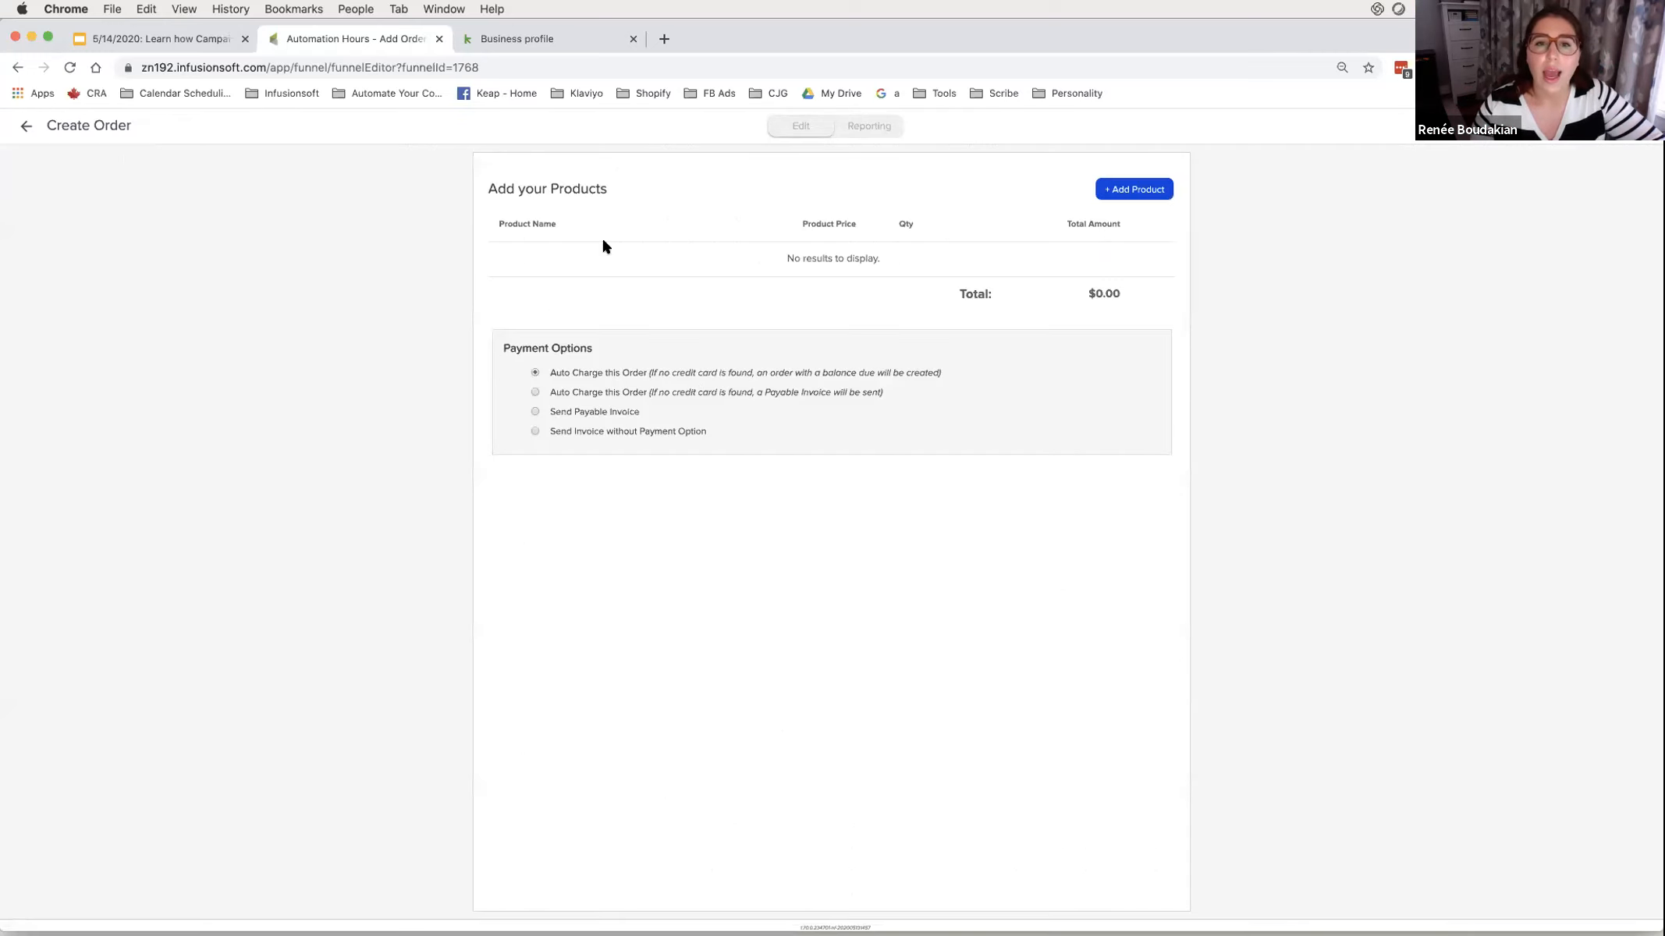
- Search the order's products for the $150/Session coaching session by its full name
left_click(1151, 187)
left_click(609, 307)
type("150 Co")
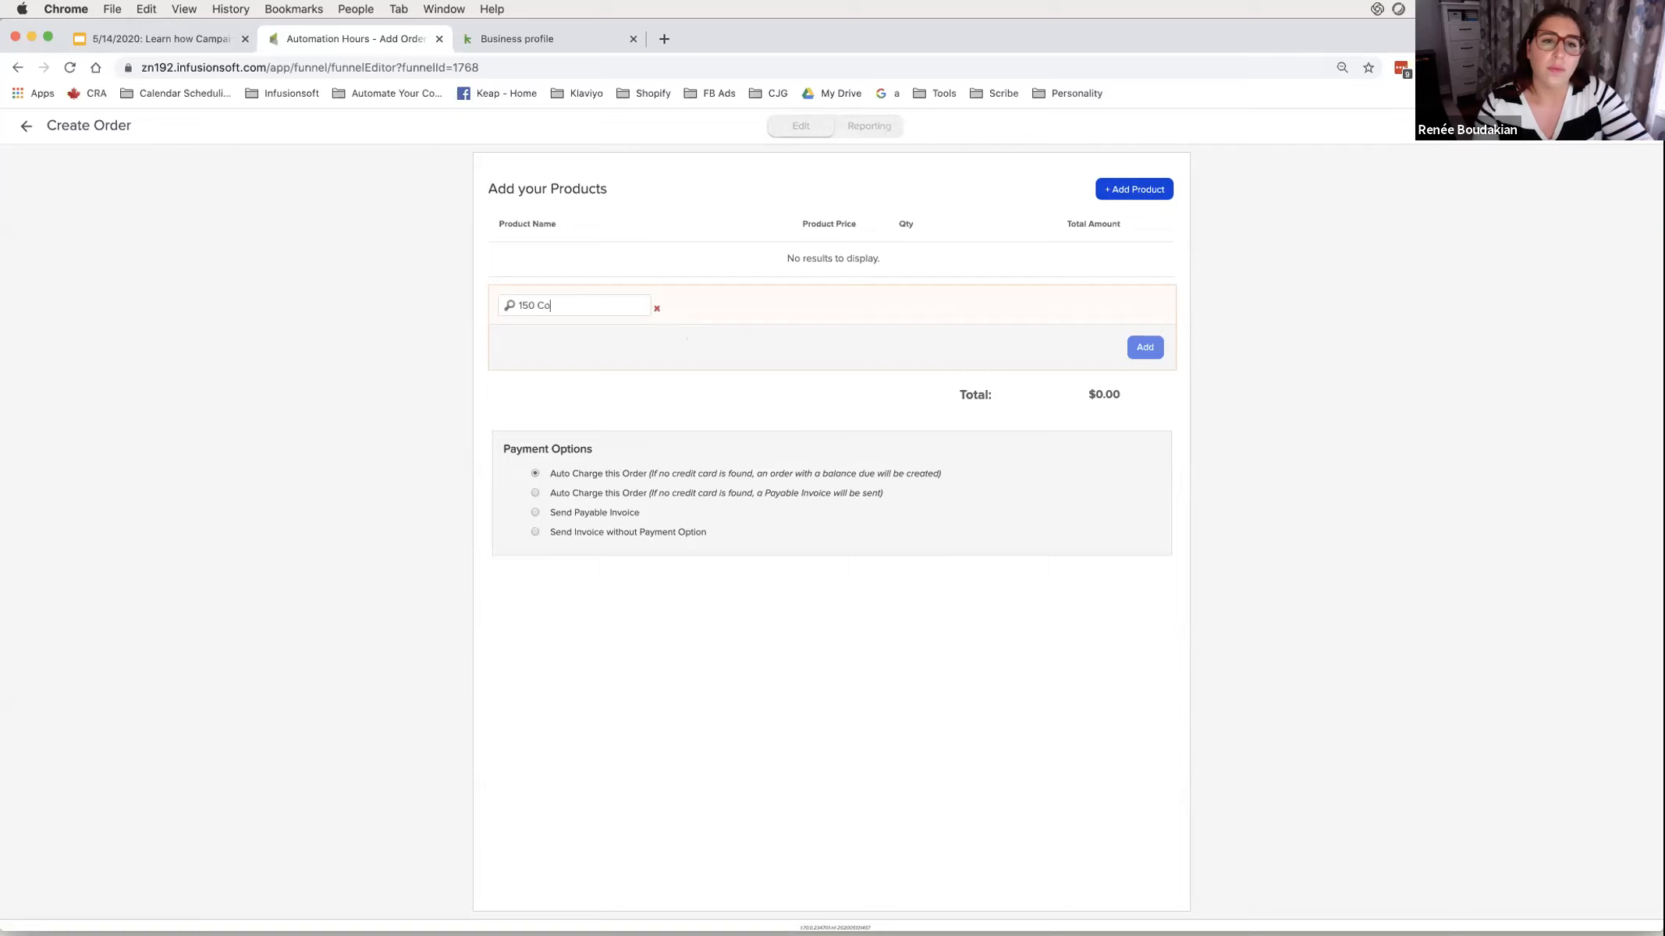
key("BackSpace")
key("BackSpace")
key("BackSpace")
key("BackSpace")
key("BackSpace")
key("BackSpace")
type("Coaching ")
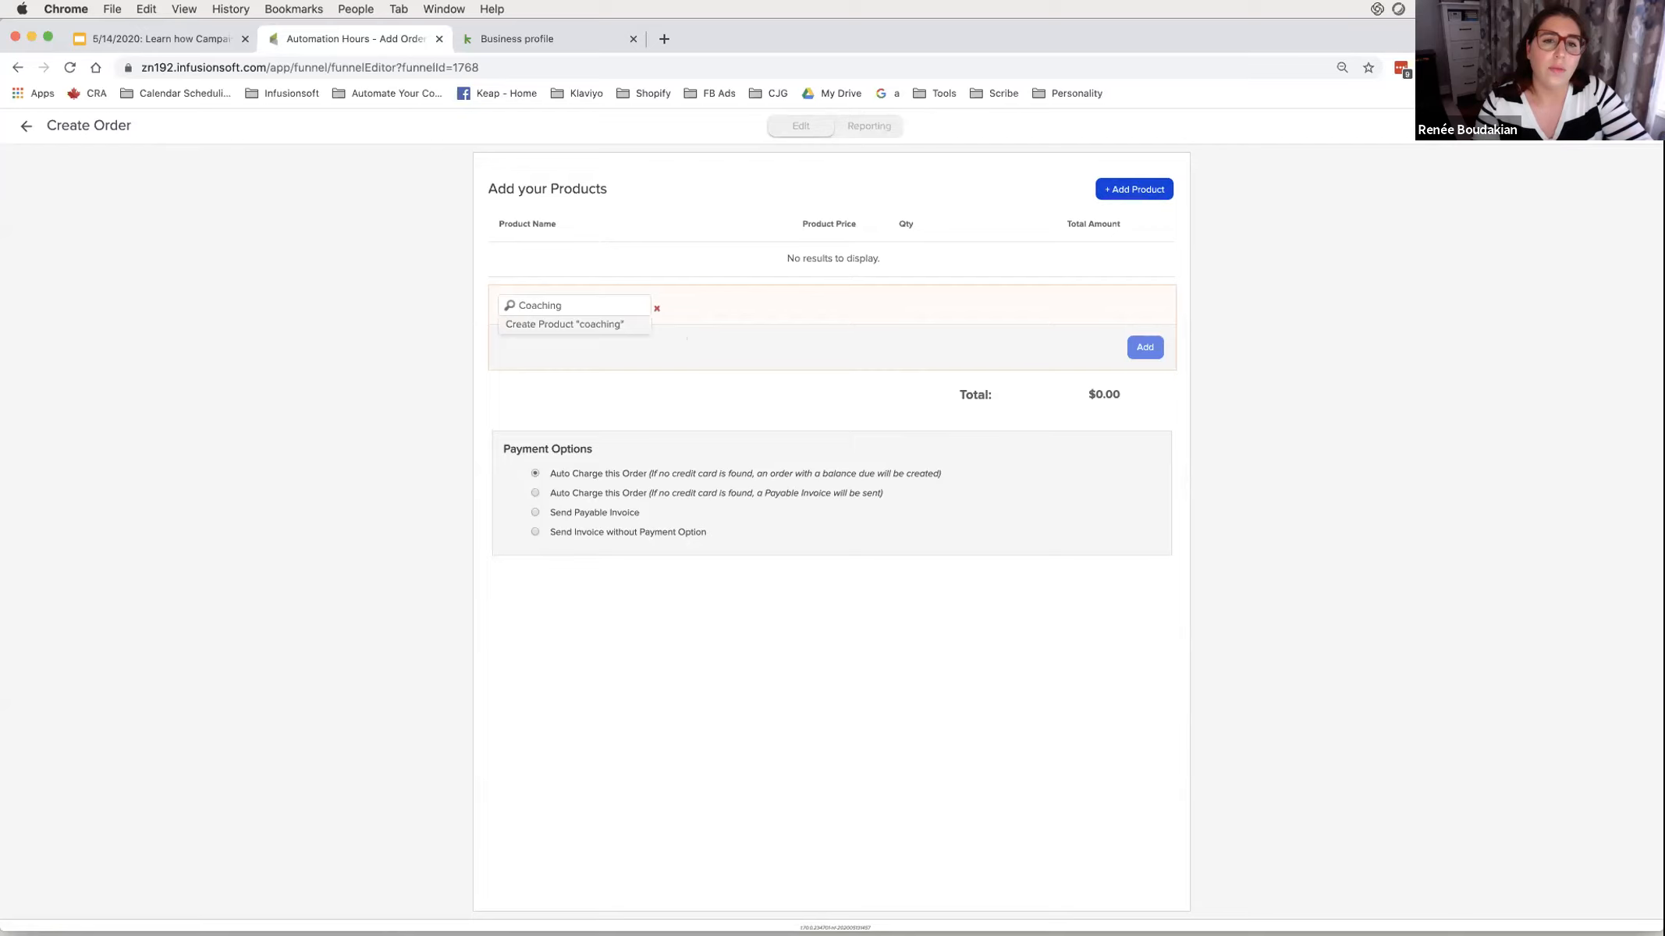
type("Session ")
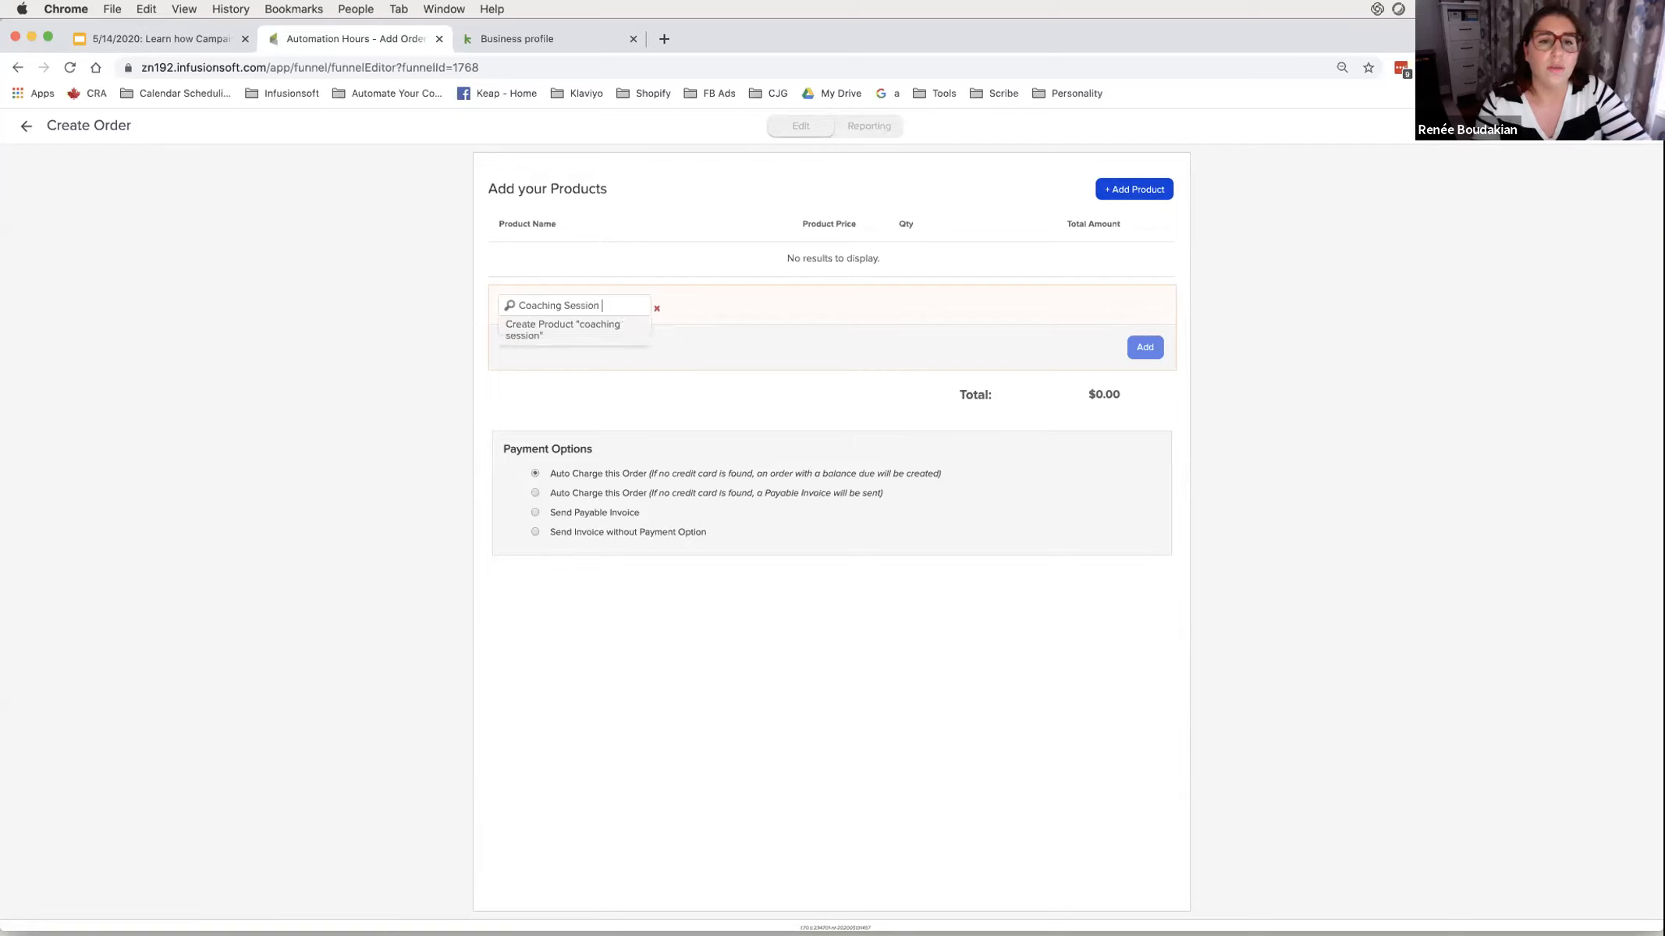
type("with Rene")
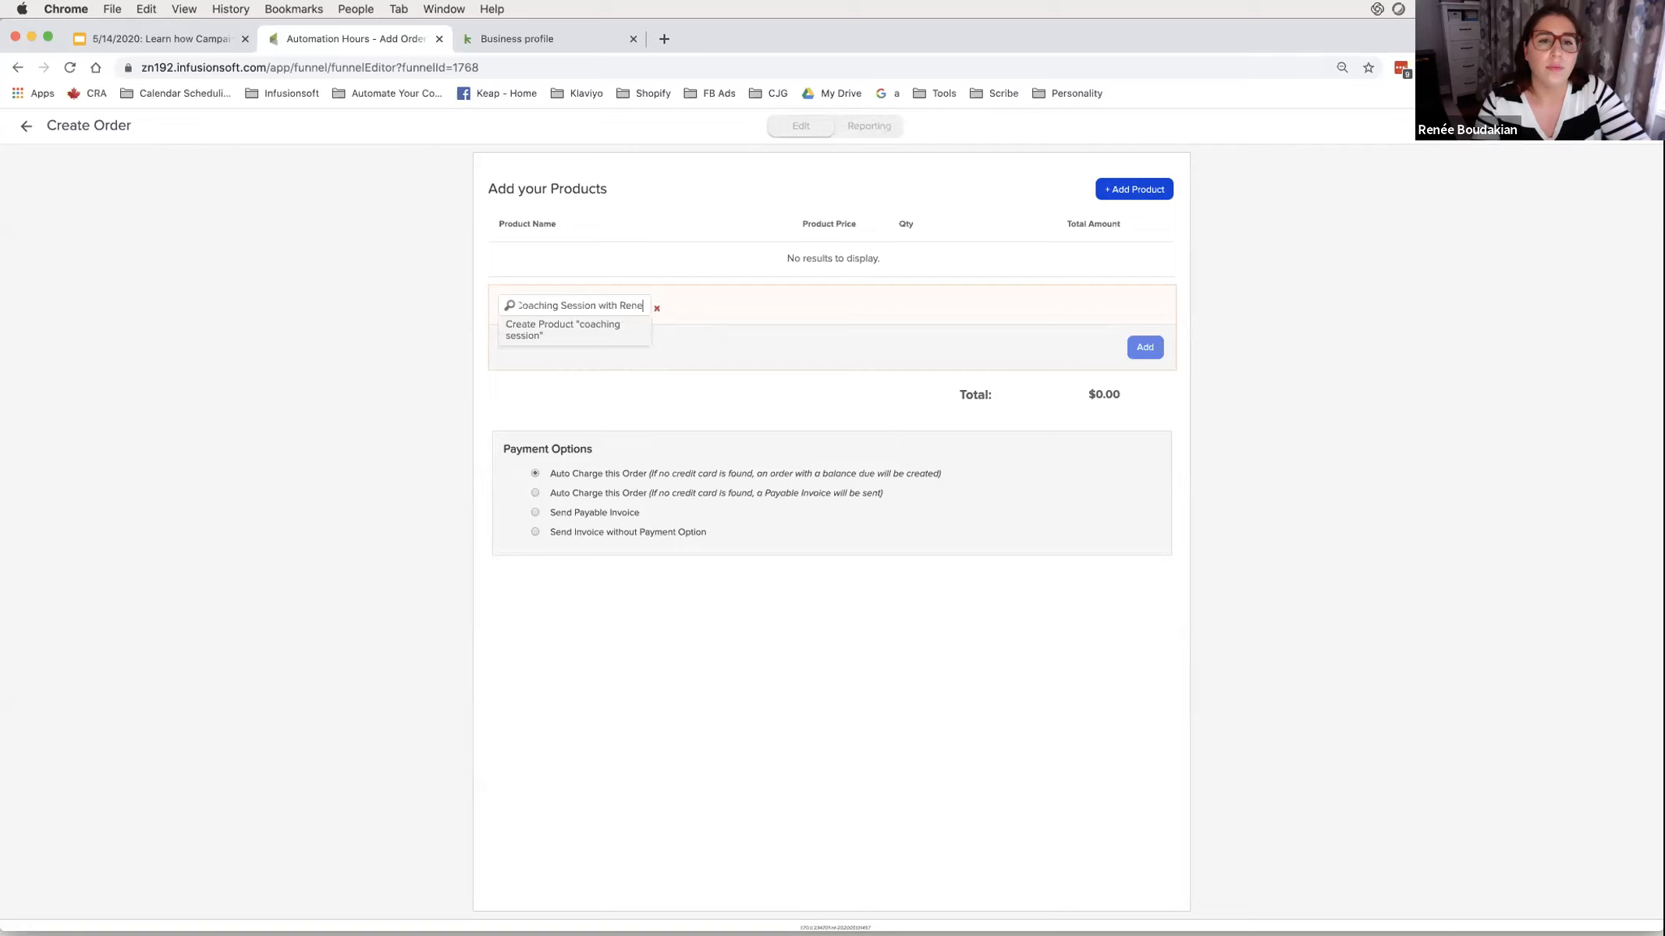
type("e (")
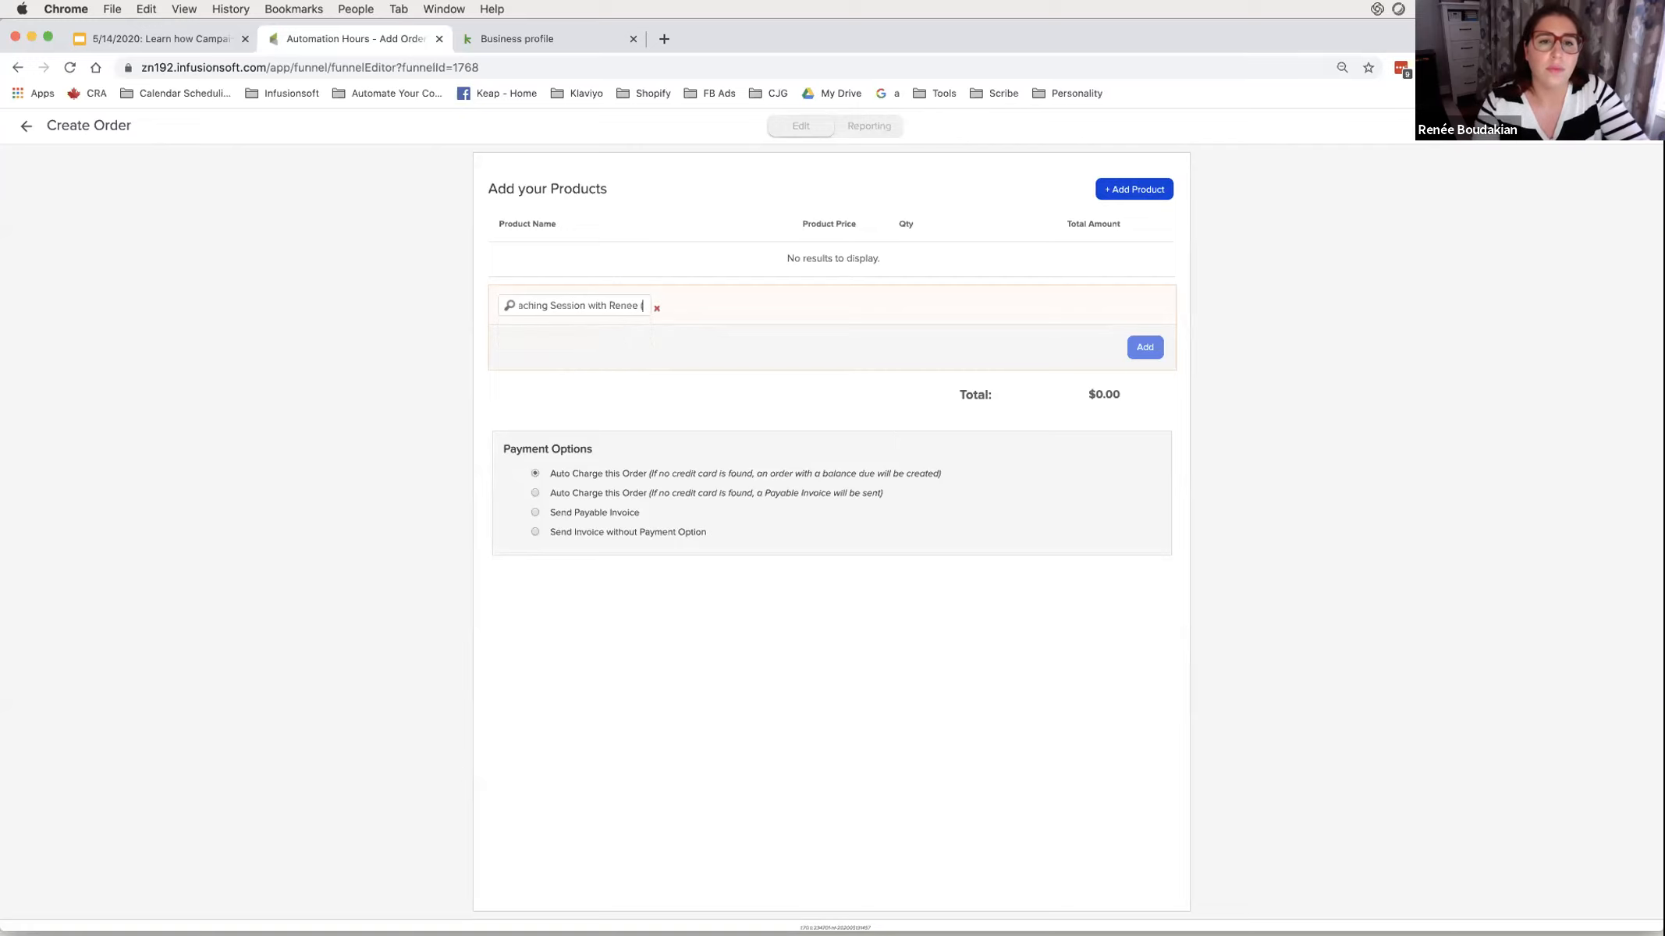
type("$150/")
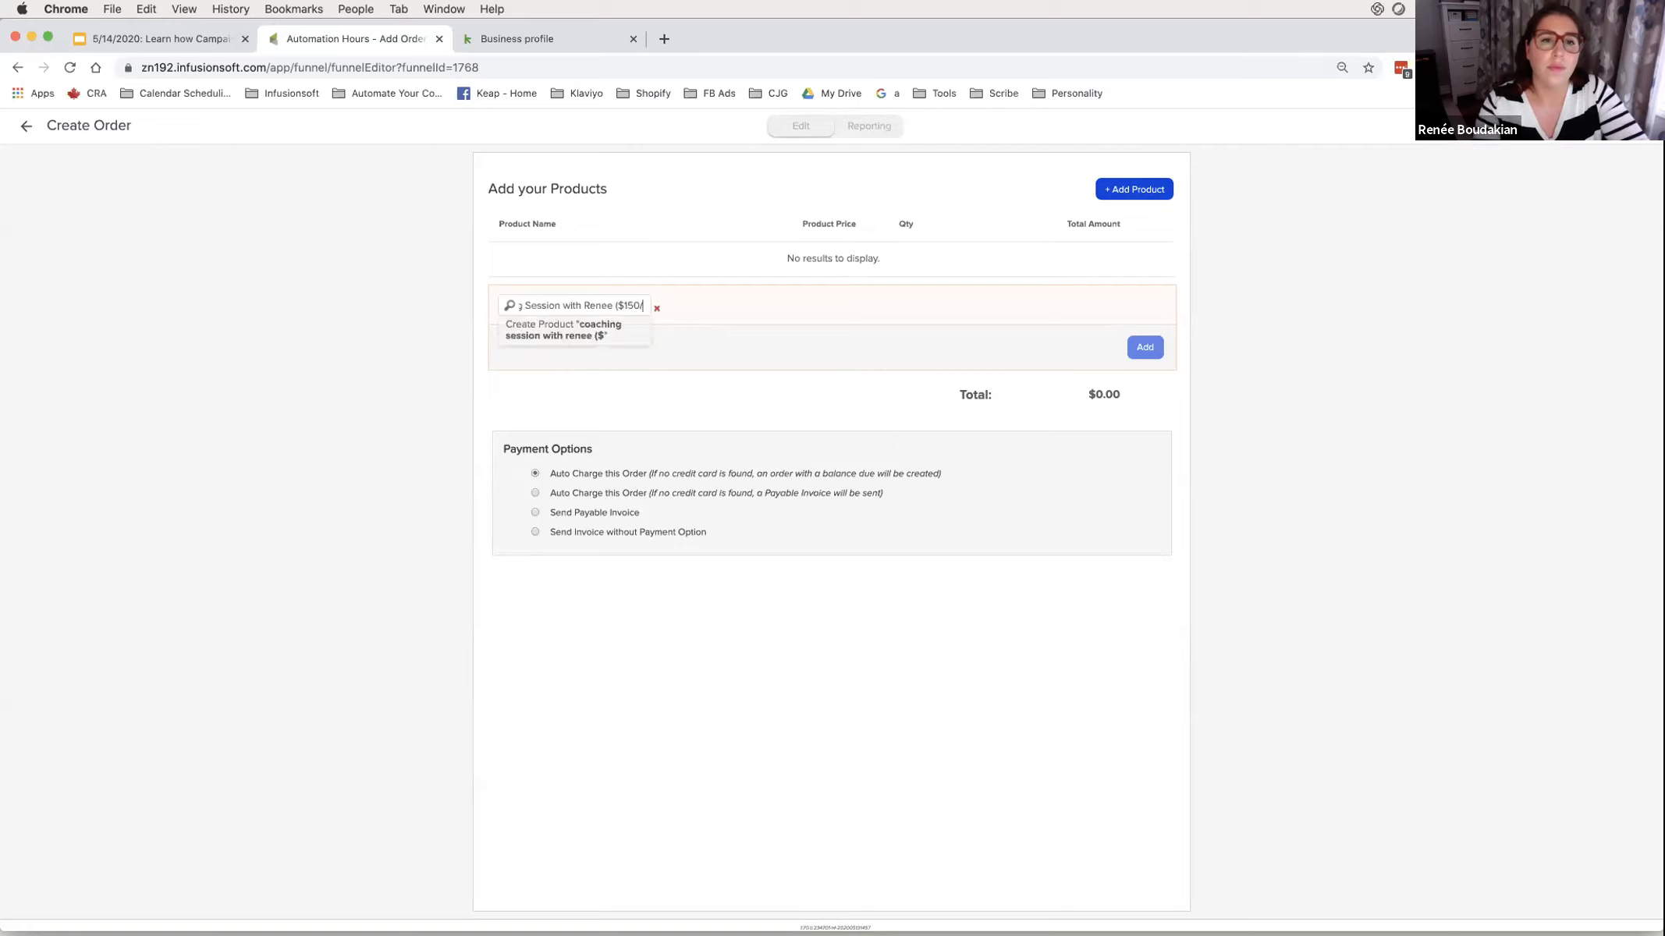
type("Session)")
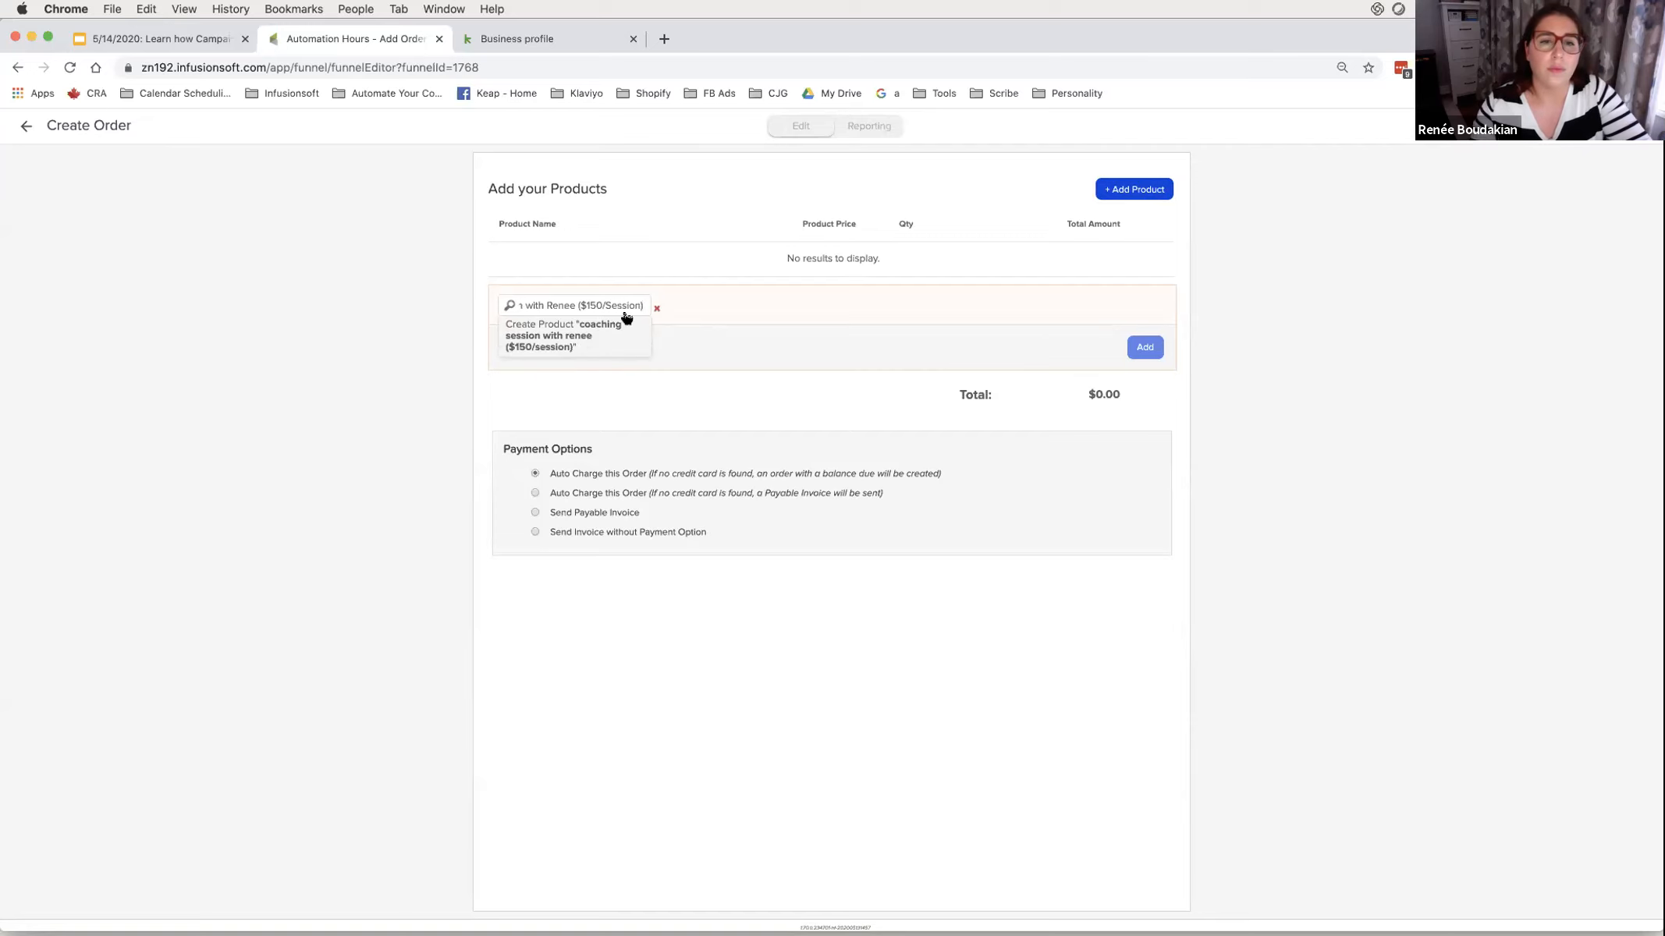
- Create it as a new product priced 150.00 and set the order to send a payable invoice
left_click(649, 333)
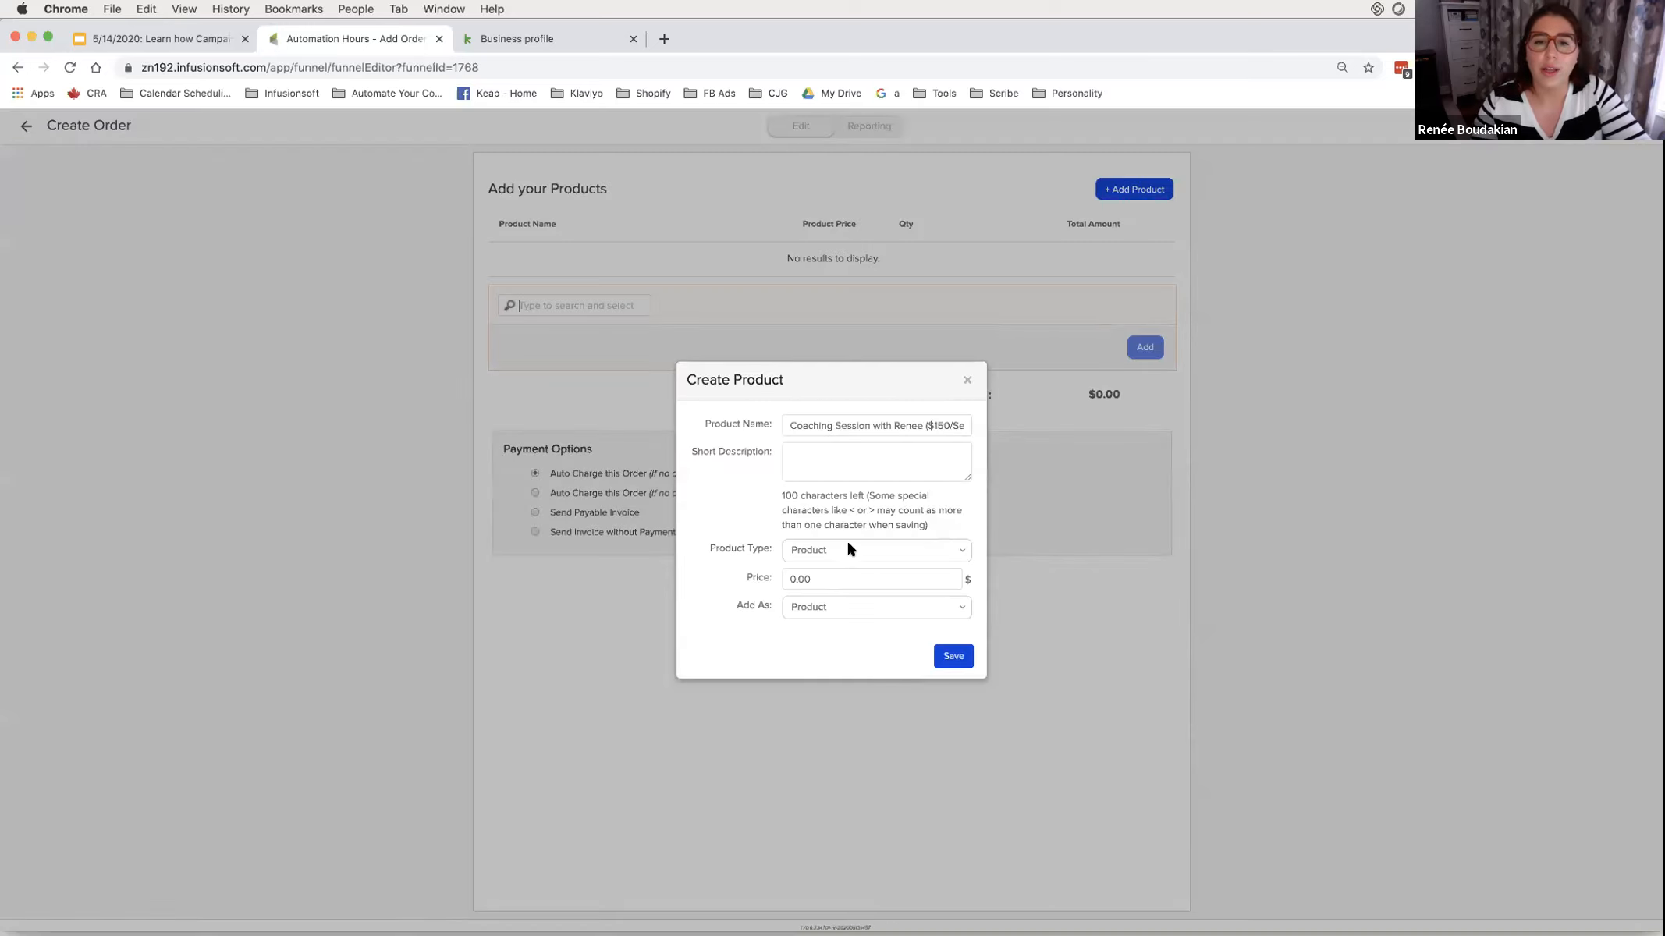
type("150")
key("Delete")
left_click(955, 653)
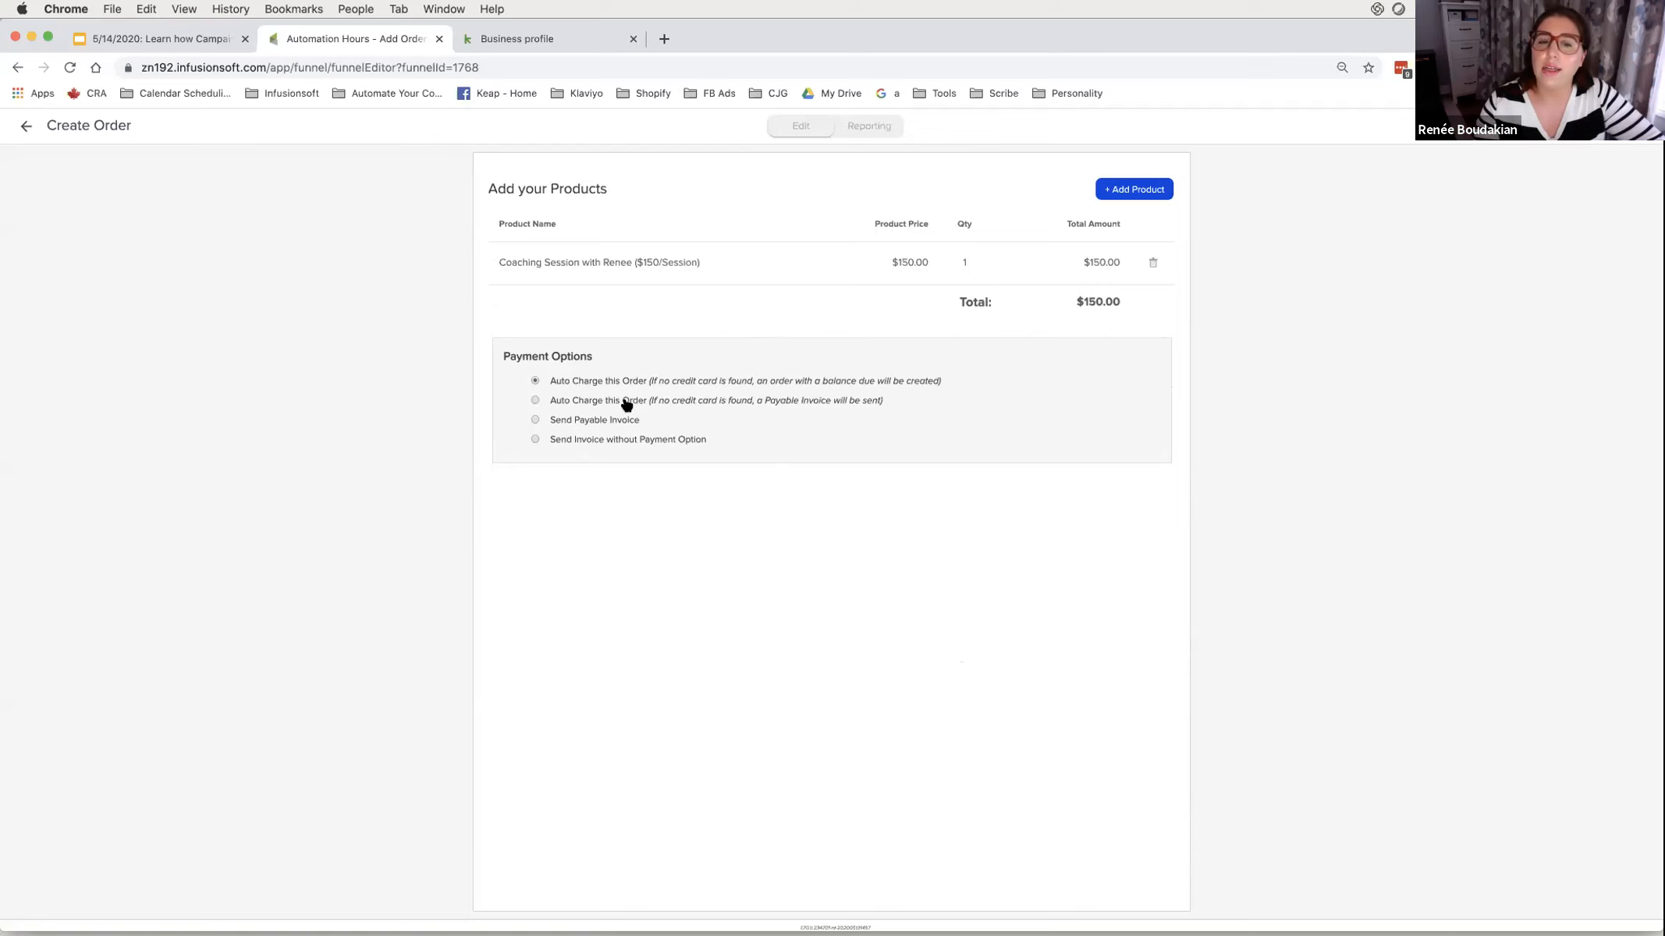
left_click(590, 420)
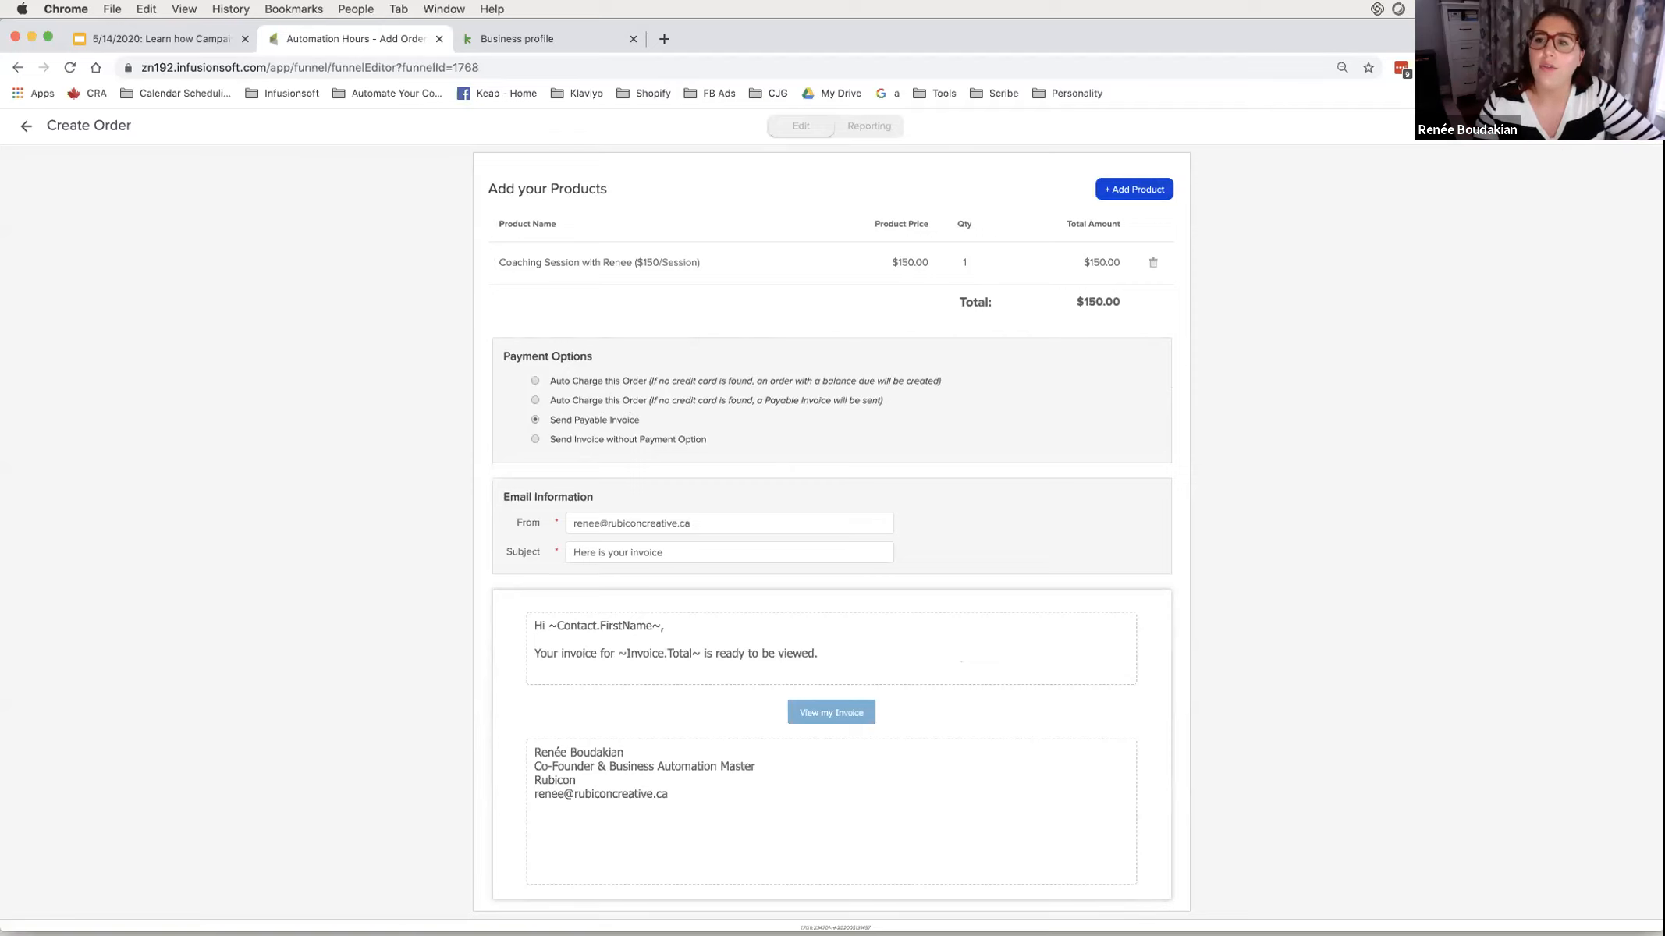
left_click(26, 125)
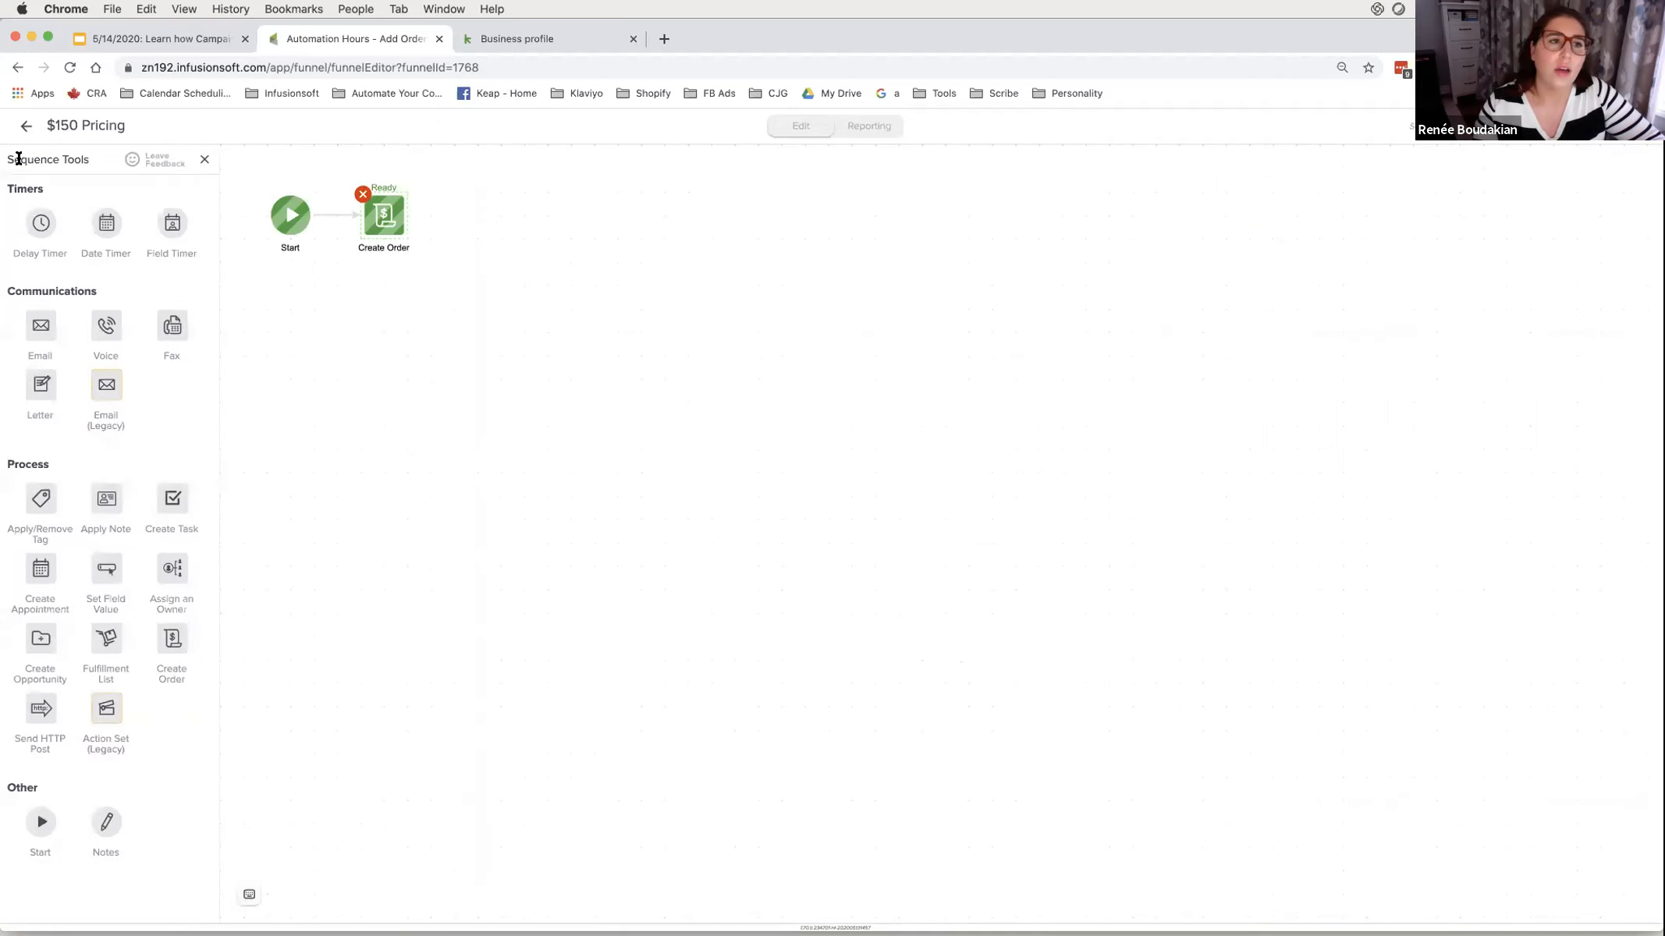
- Go back to the campaign canvas and open the $250 Pricing sequence
left_click(26, 126)
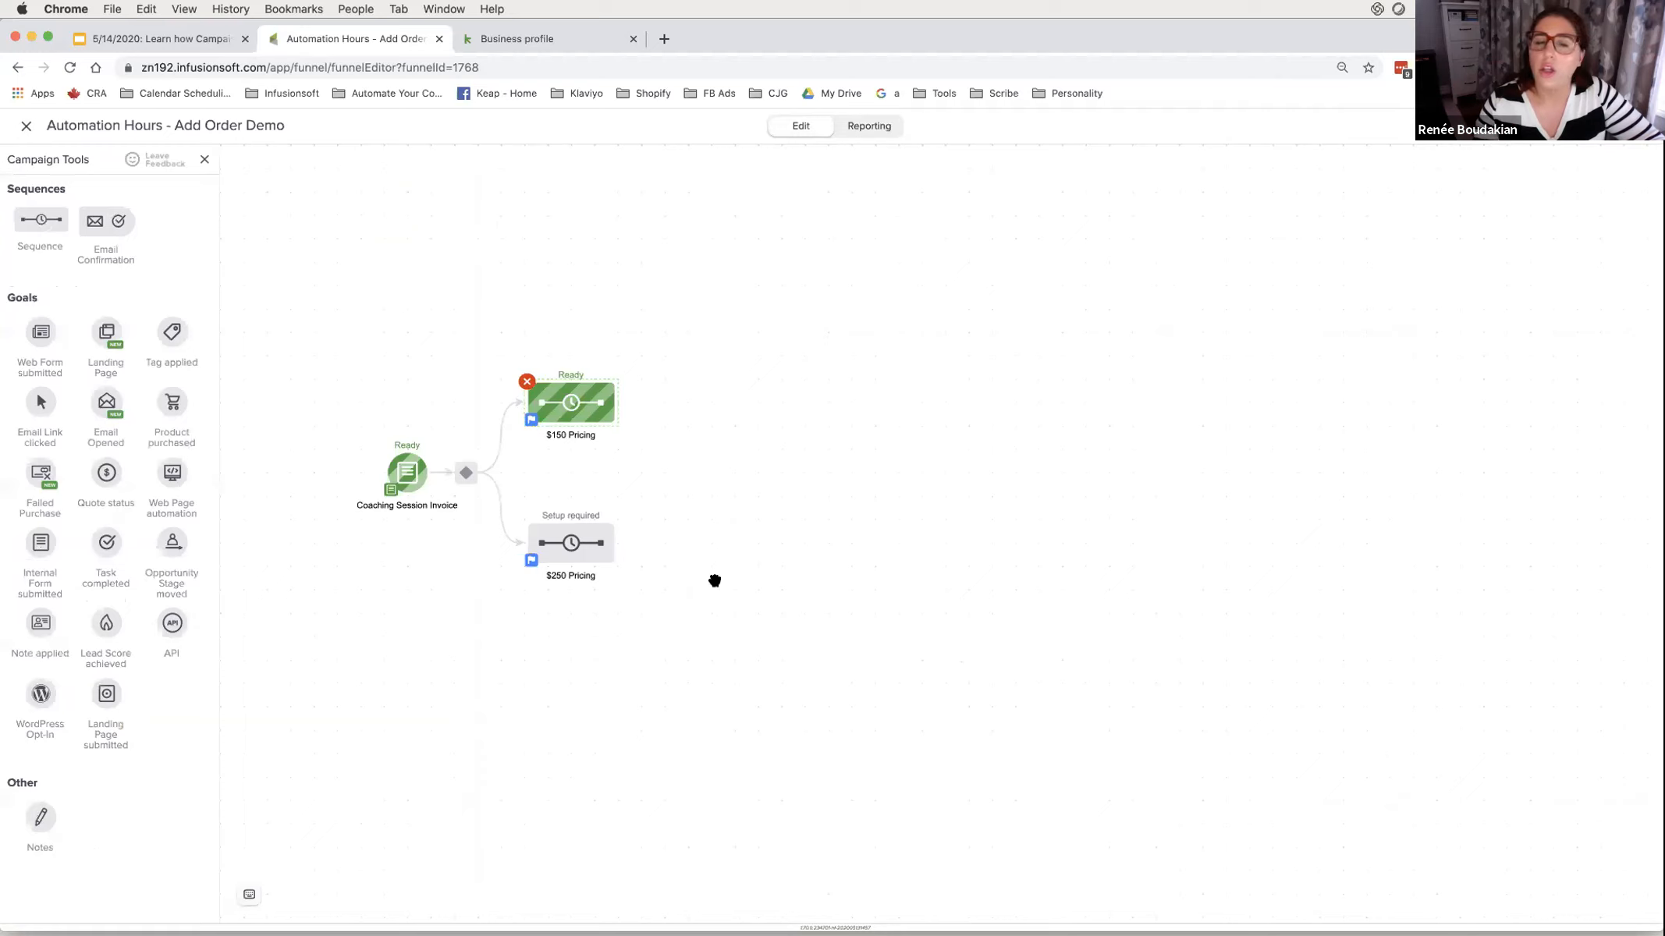
left_click_drag(436, 449, 538, 524)
double_click(576, 532)
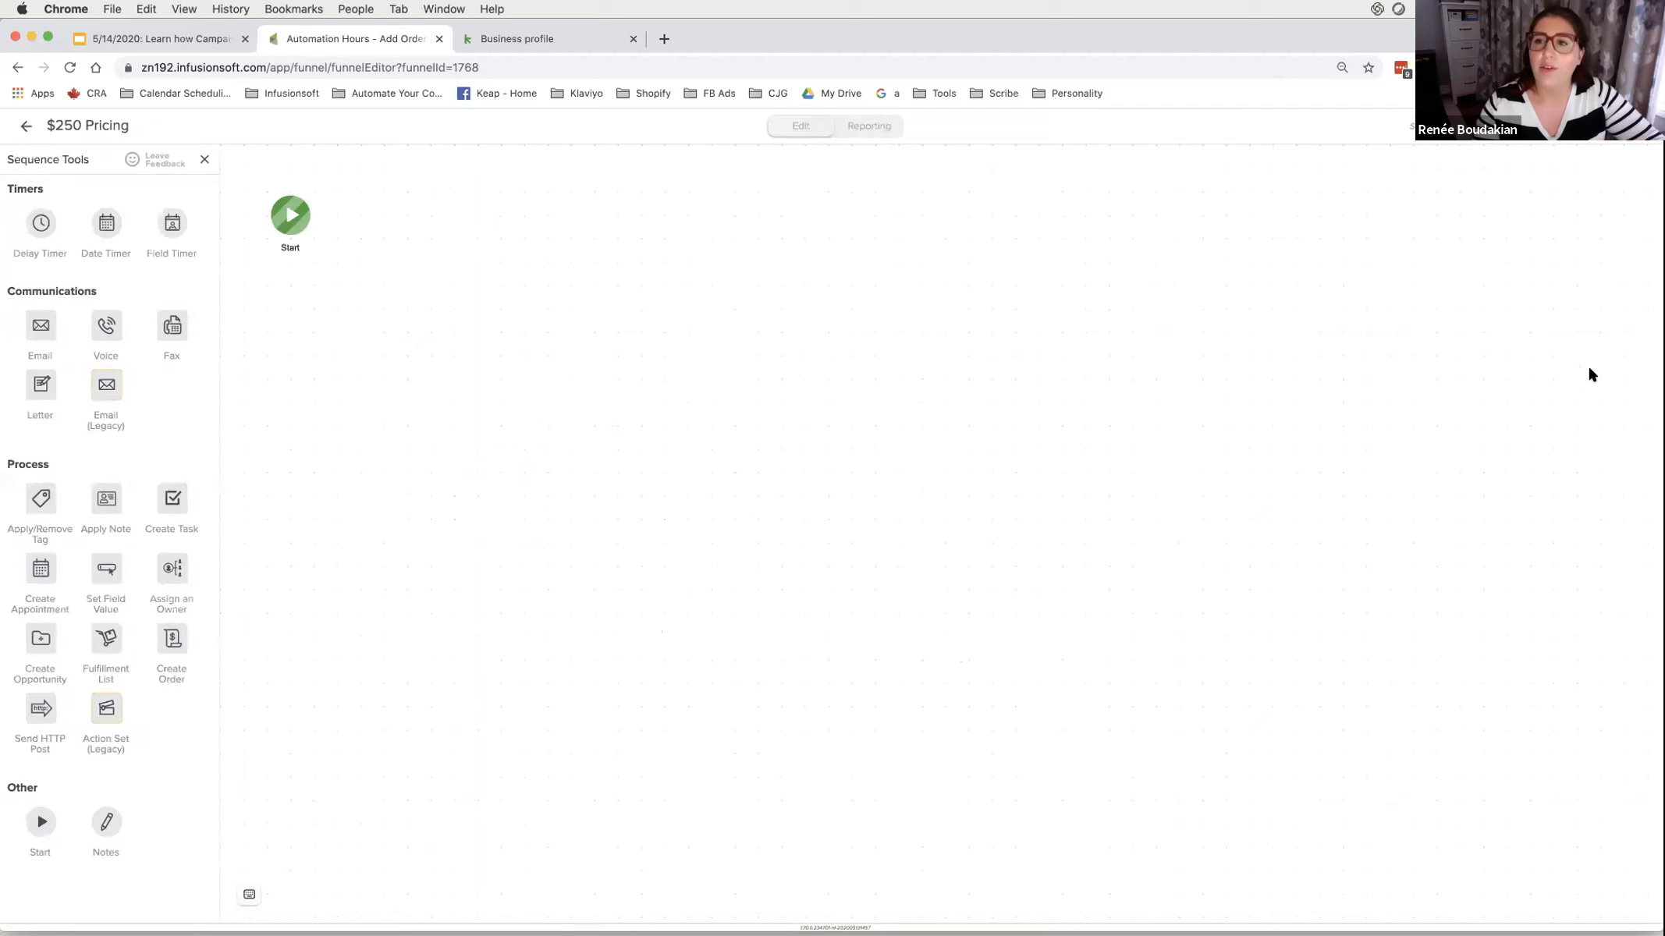
- Copy the $150 Pricing steps from the Automation Hours - Add Order Demo campaign into this sequence
left_click(1524, 145)
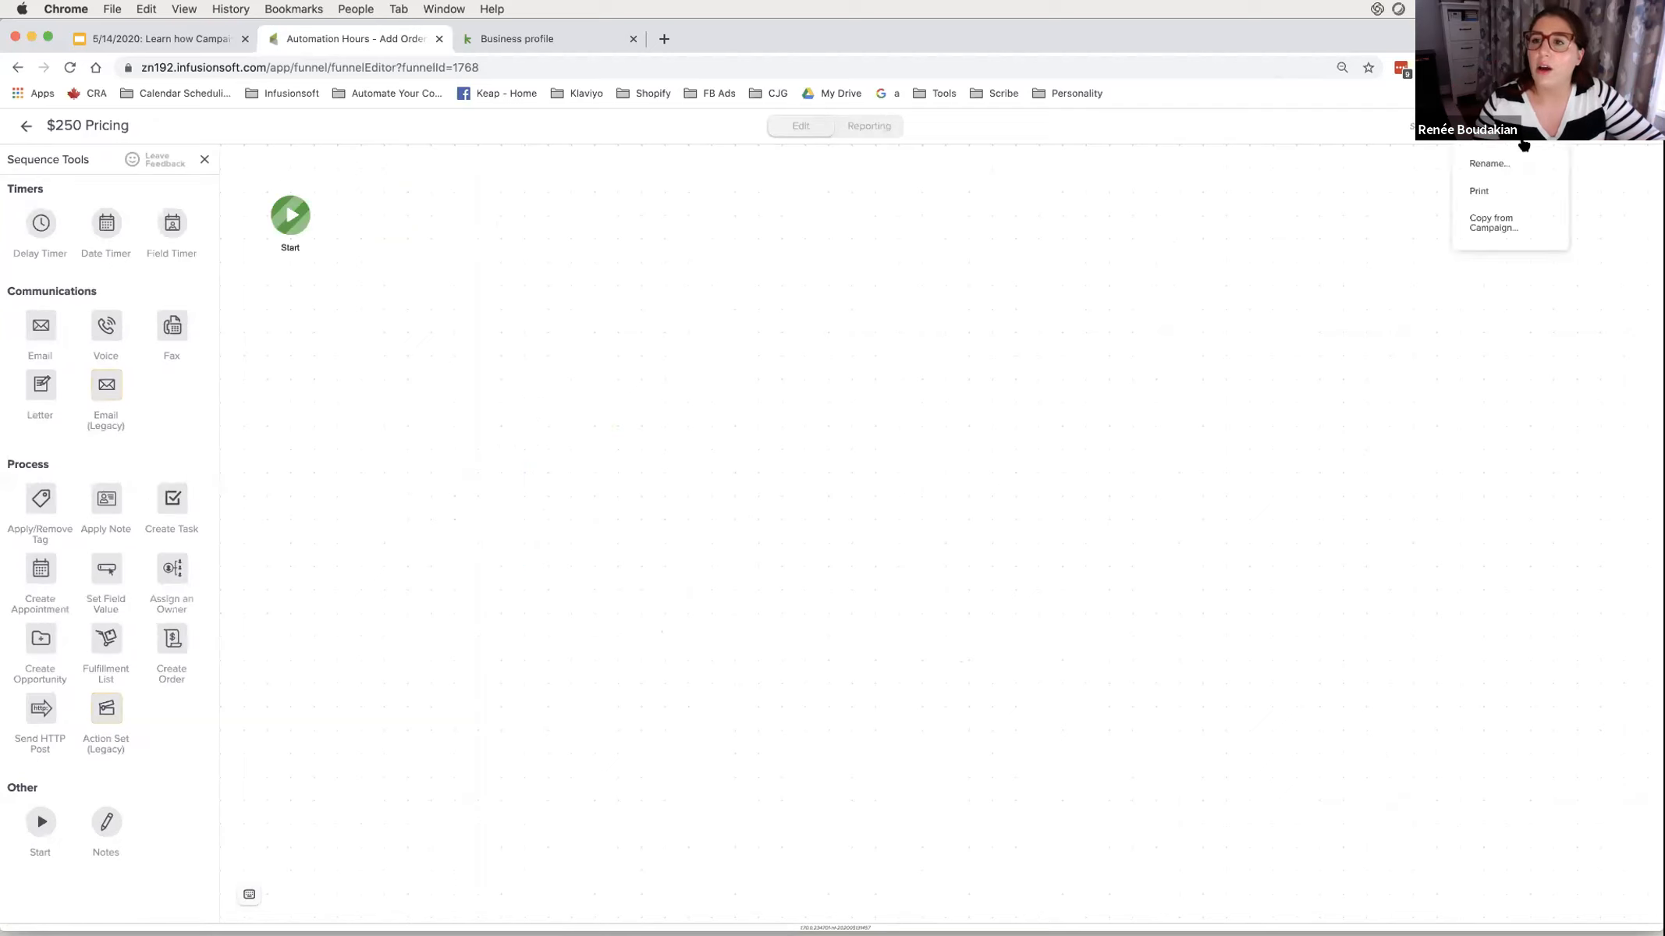
left_click(1502, 228)
left_click(804, 559)
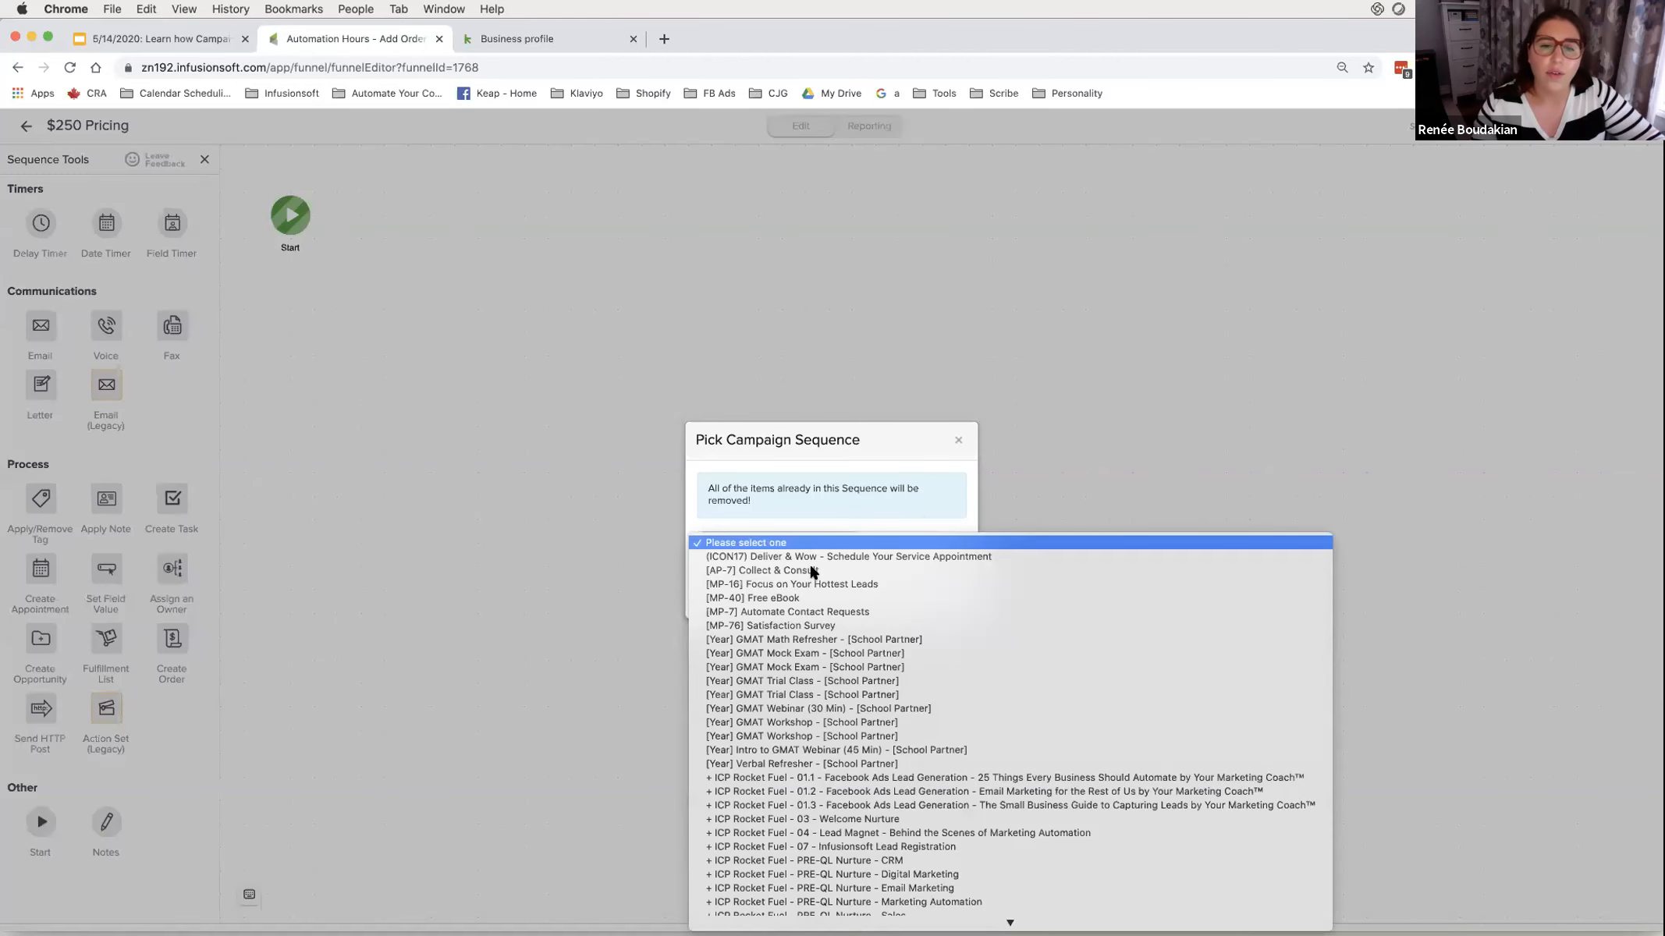
scroll(809, 573, "down", 5)
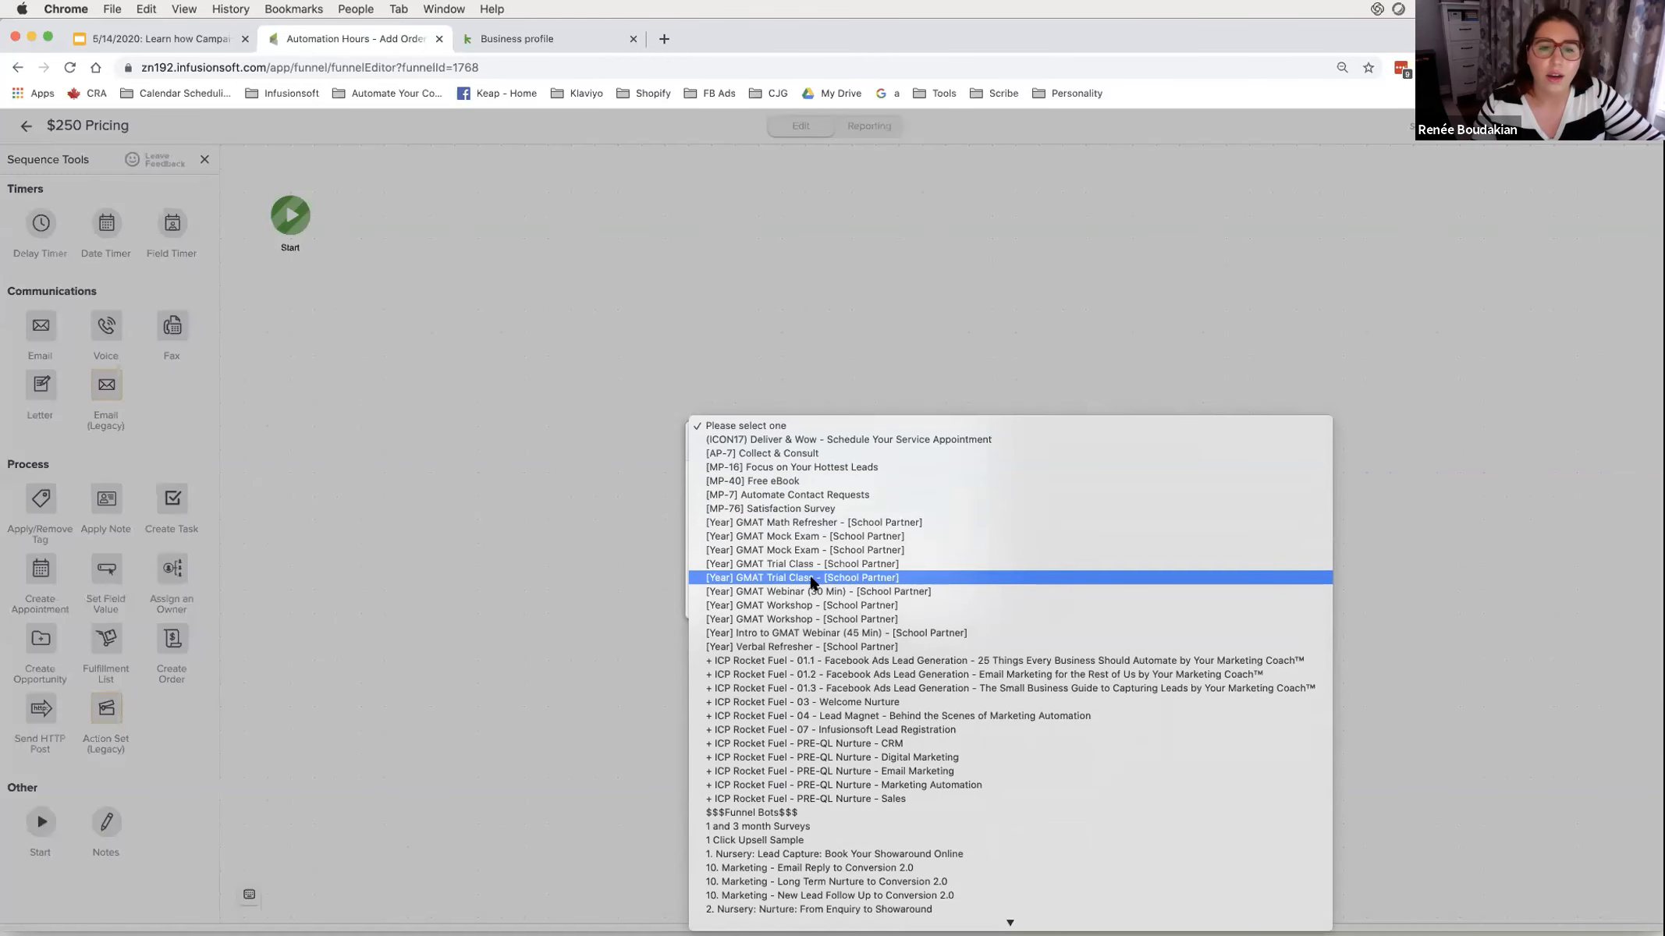
scroll(825, 636, "down", 5)
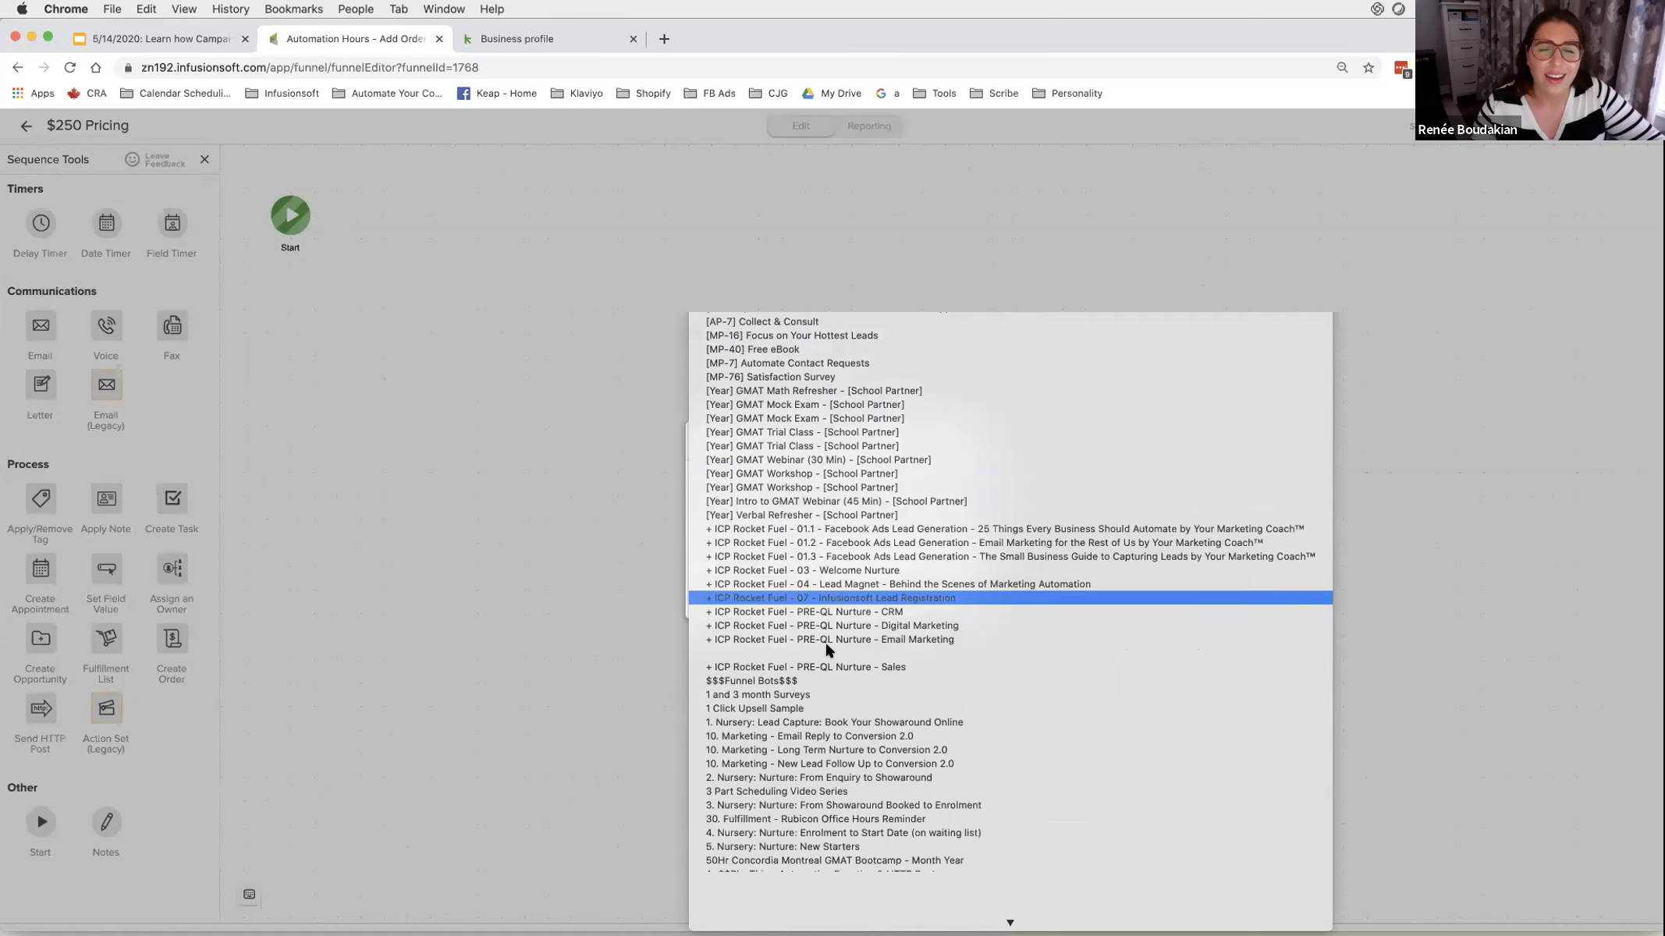
scroll(824, 640, "down", 8)
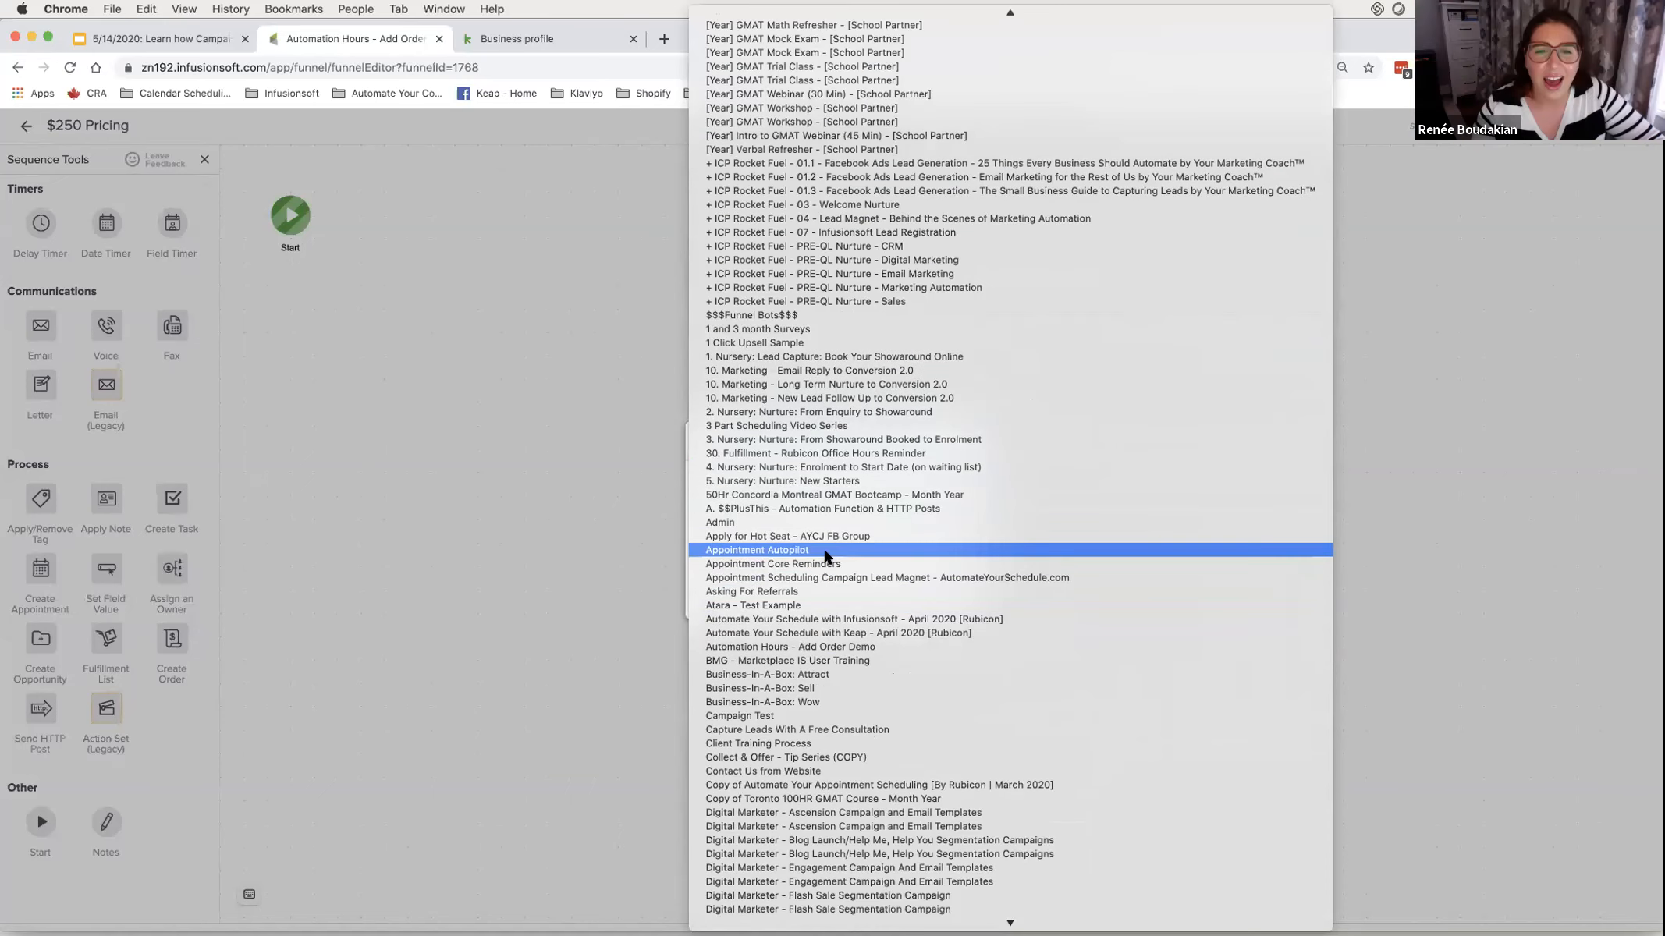
left_click(821, 648)
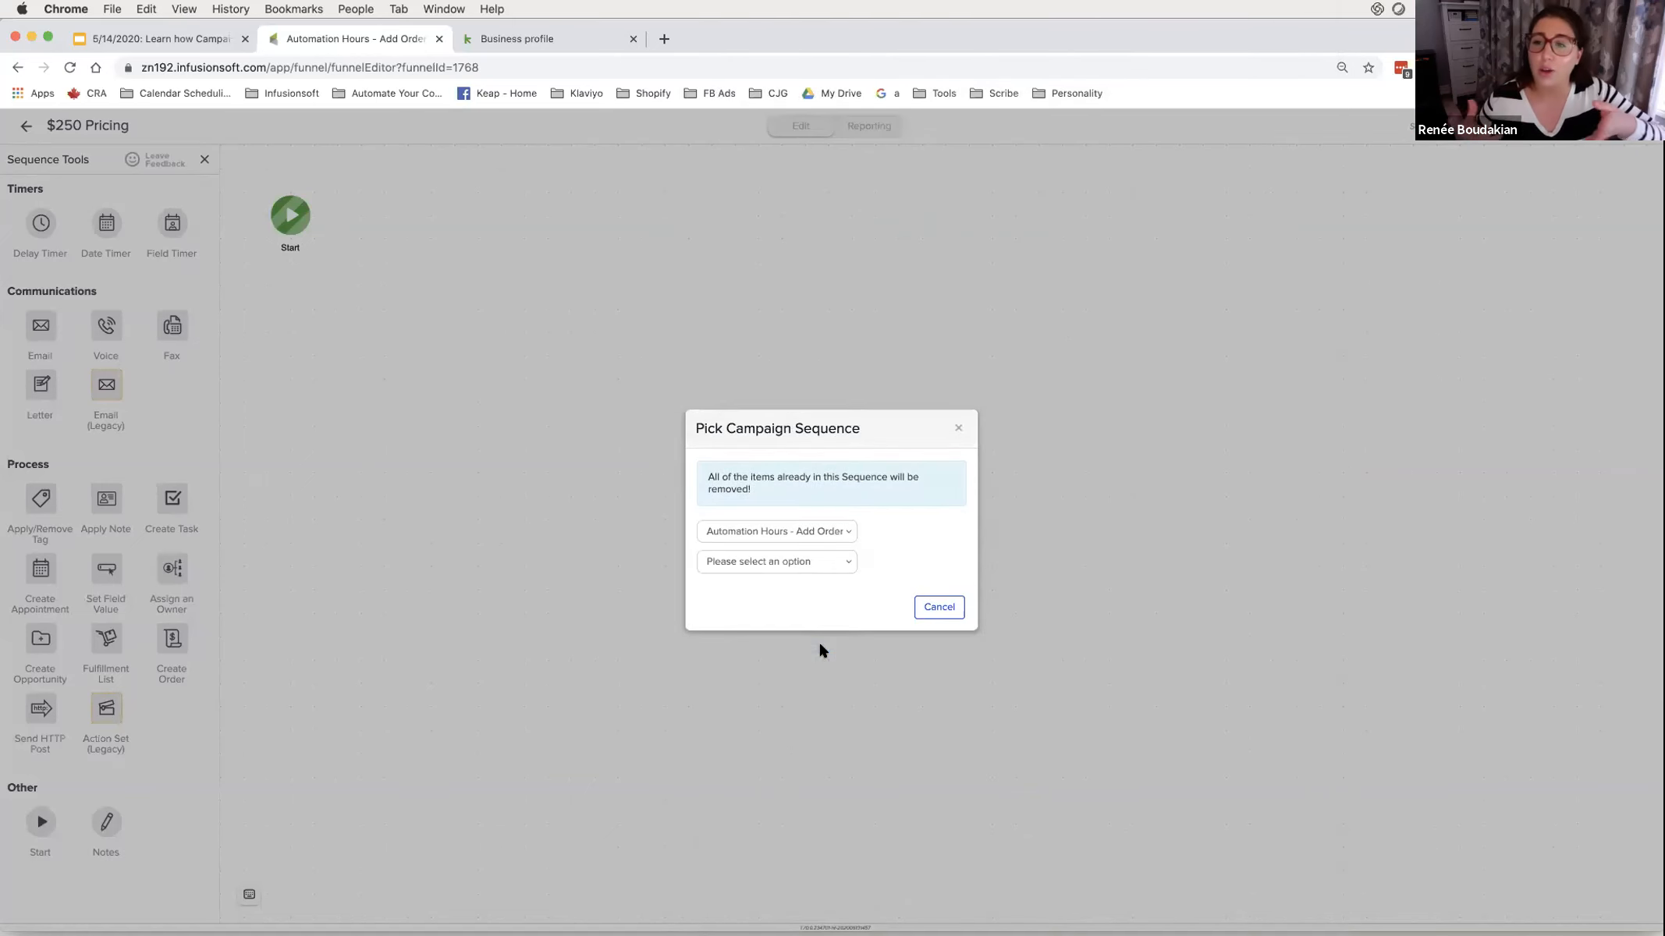
left_click(836, 569)
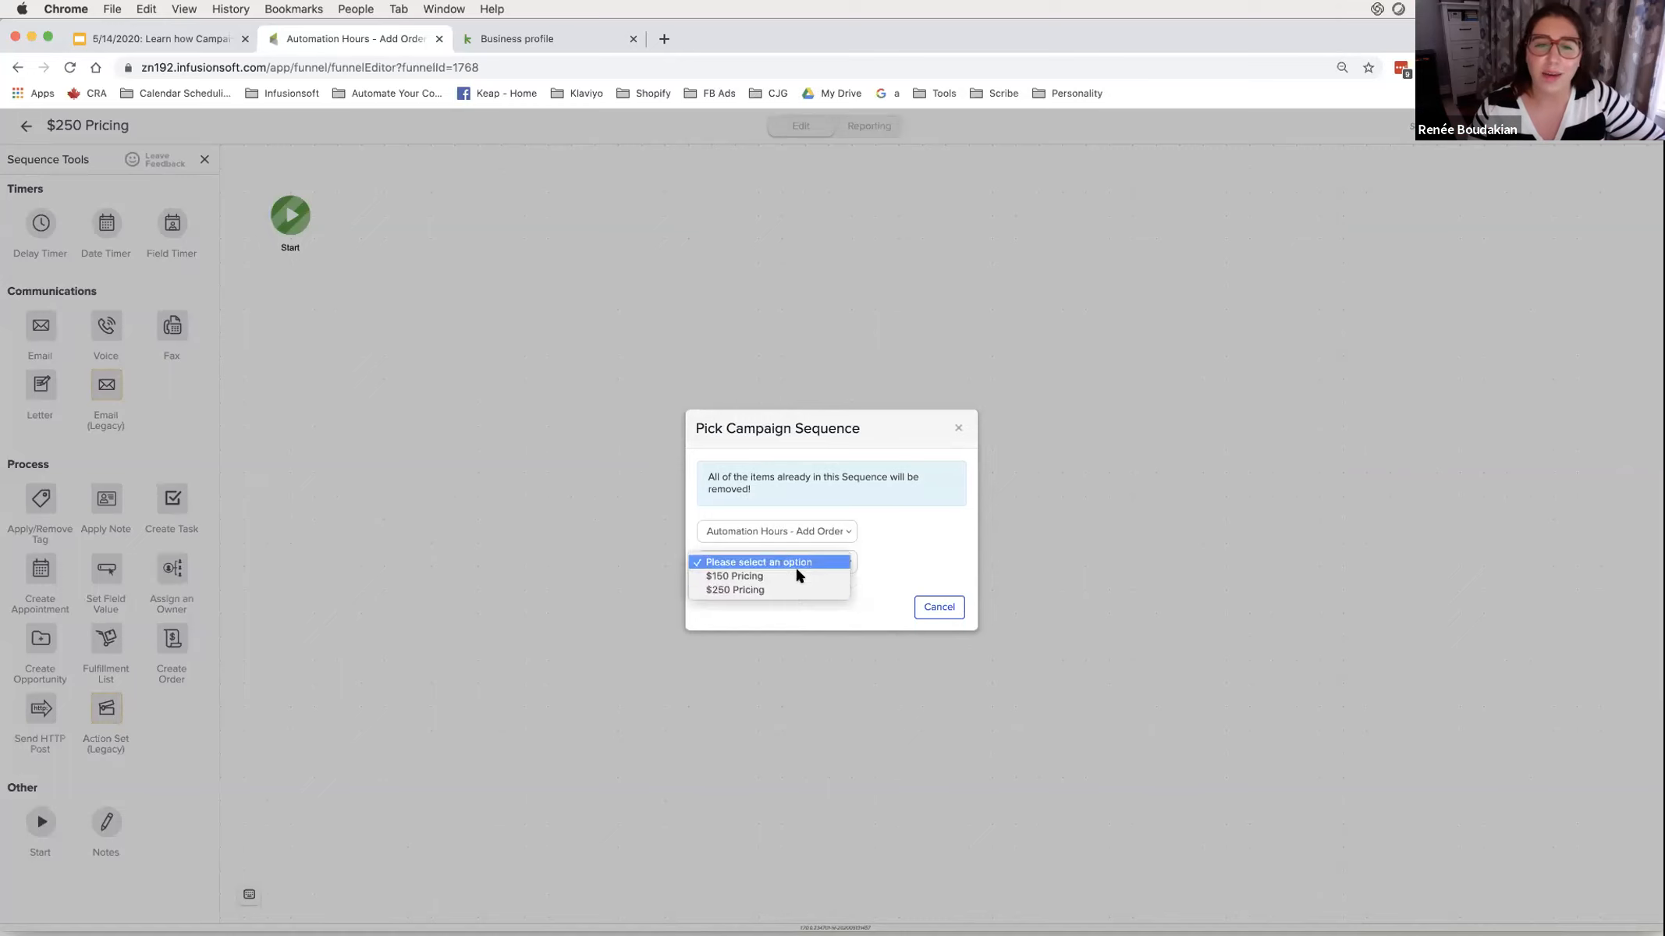
left_click(789, 581)
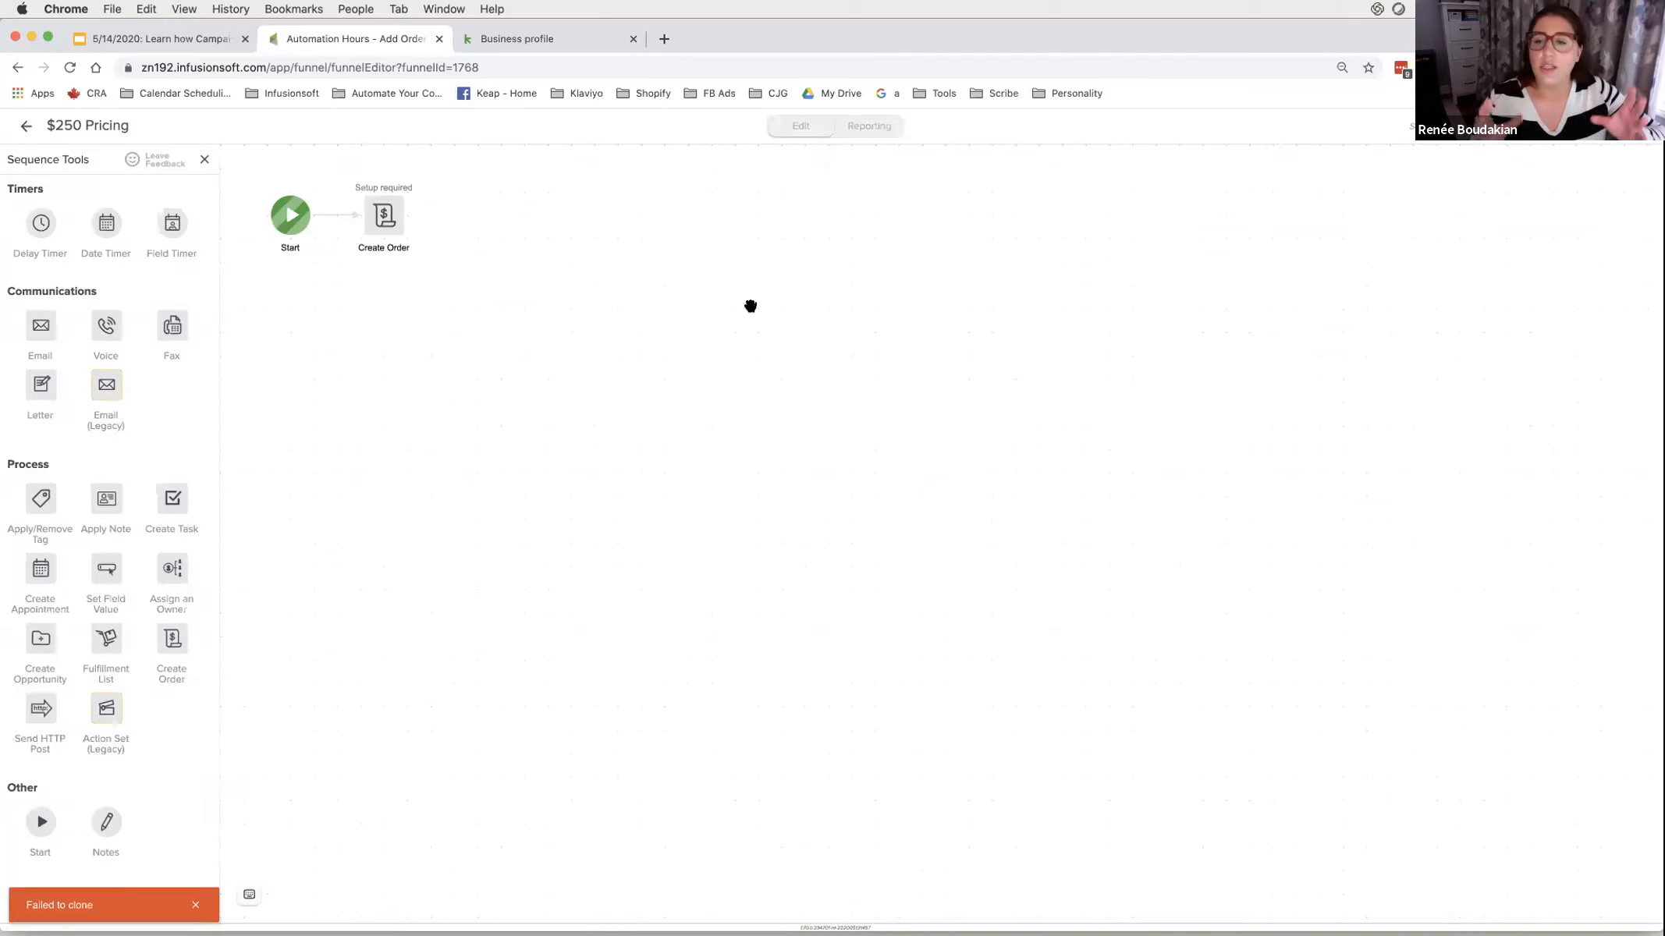
double_click(385, 218)
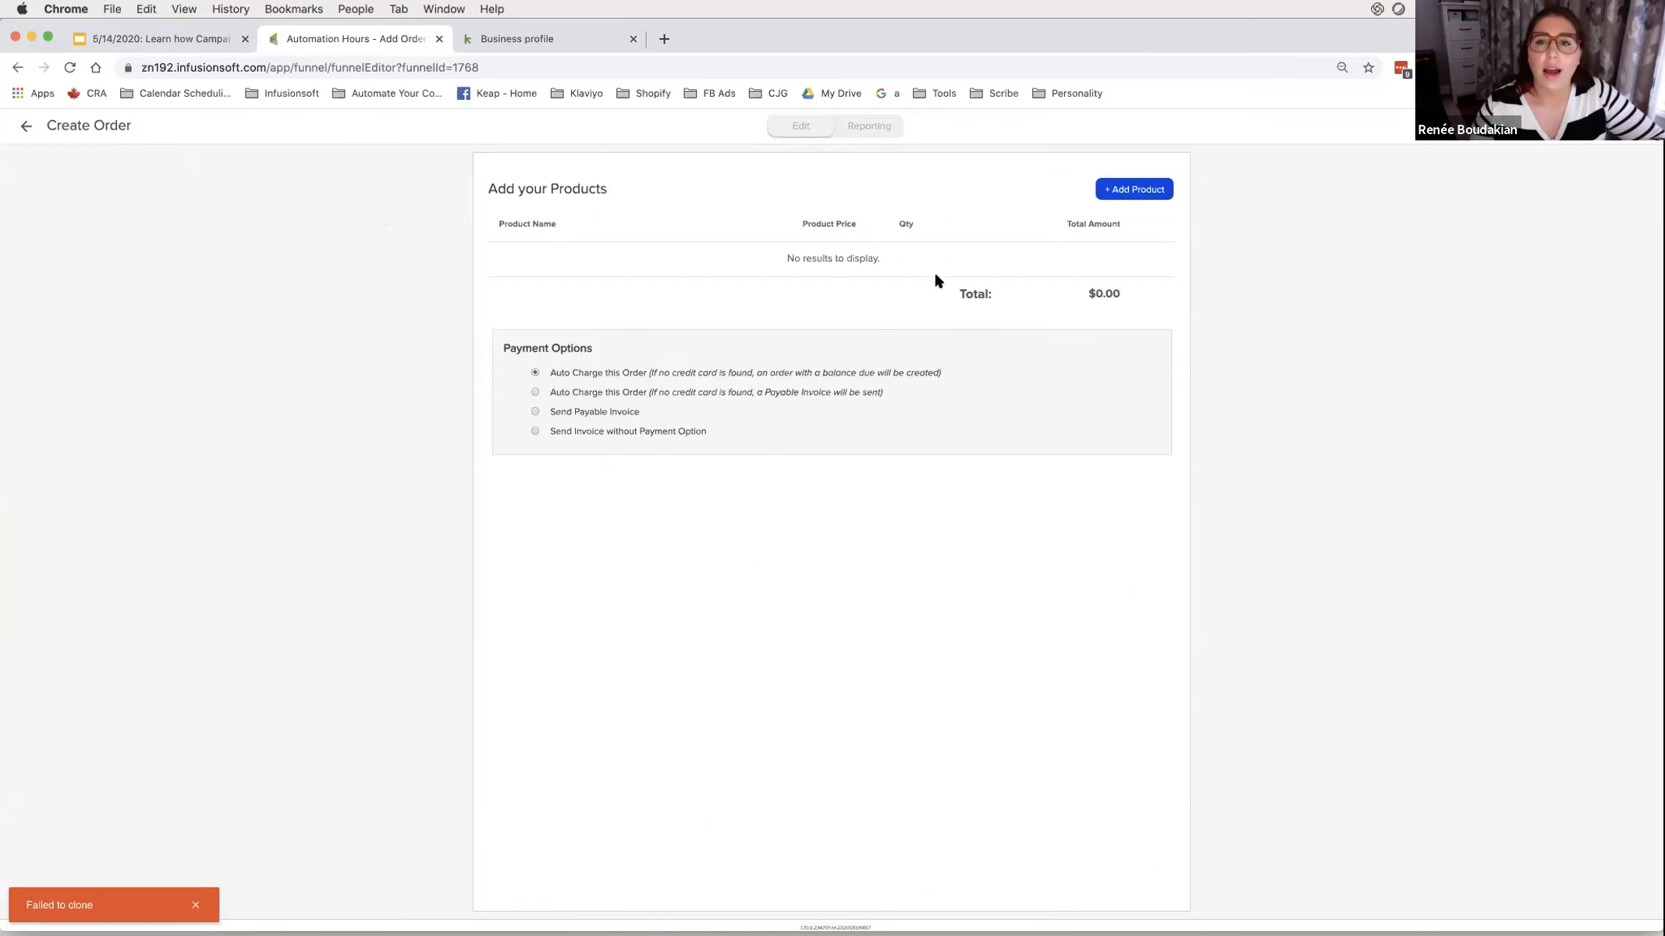
- Enter the $250/Session coaching session product name in the order's product search
left_click(1120, 190)
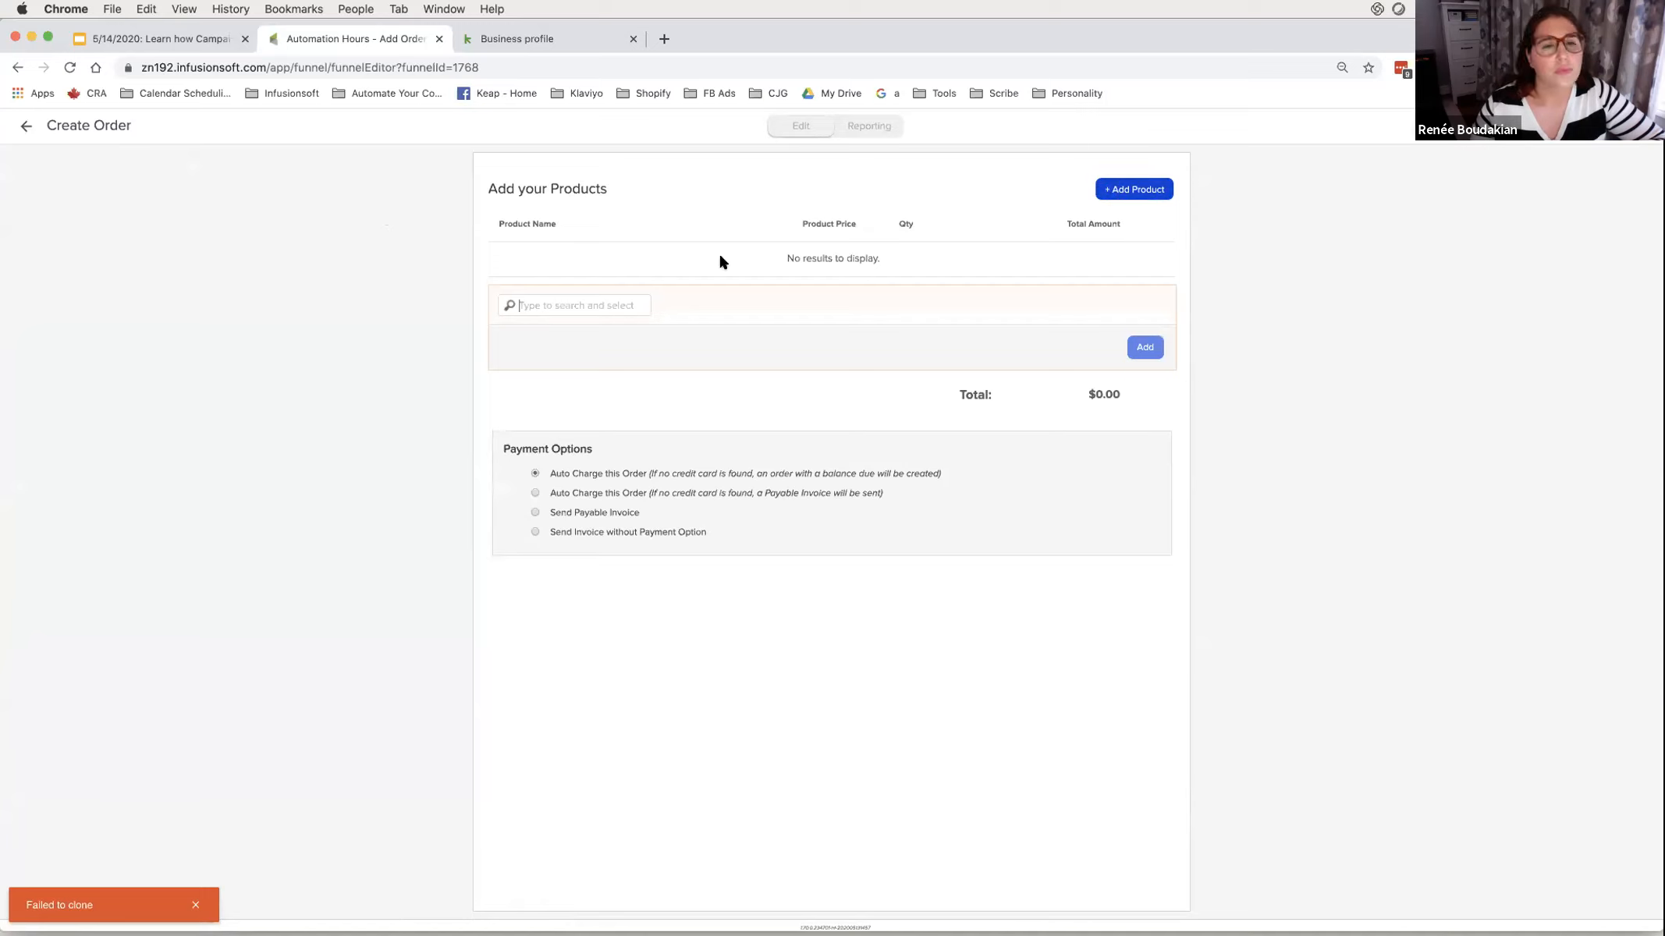
left_click(593, 301)
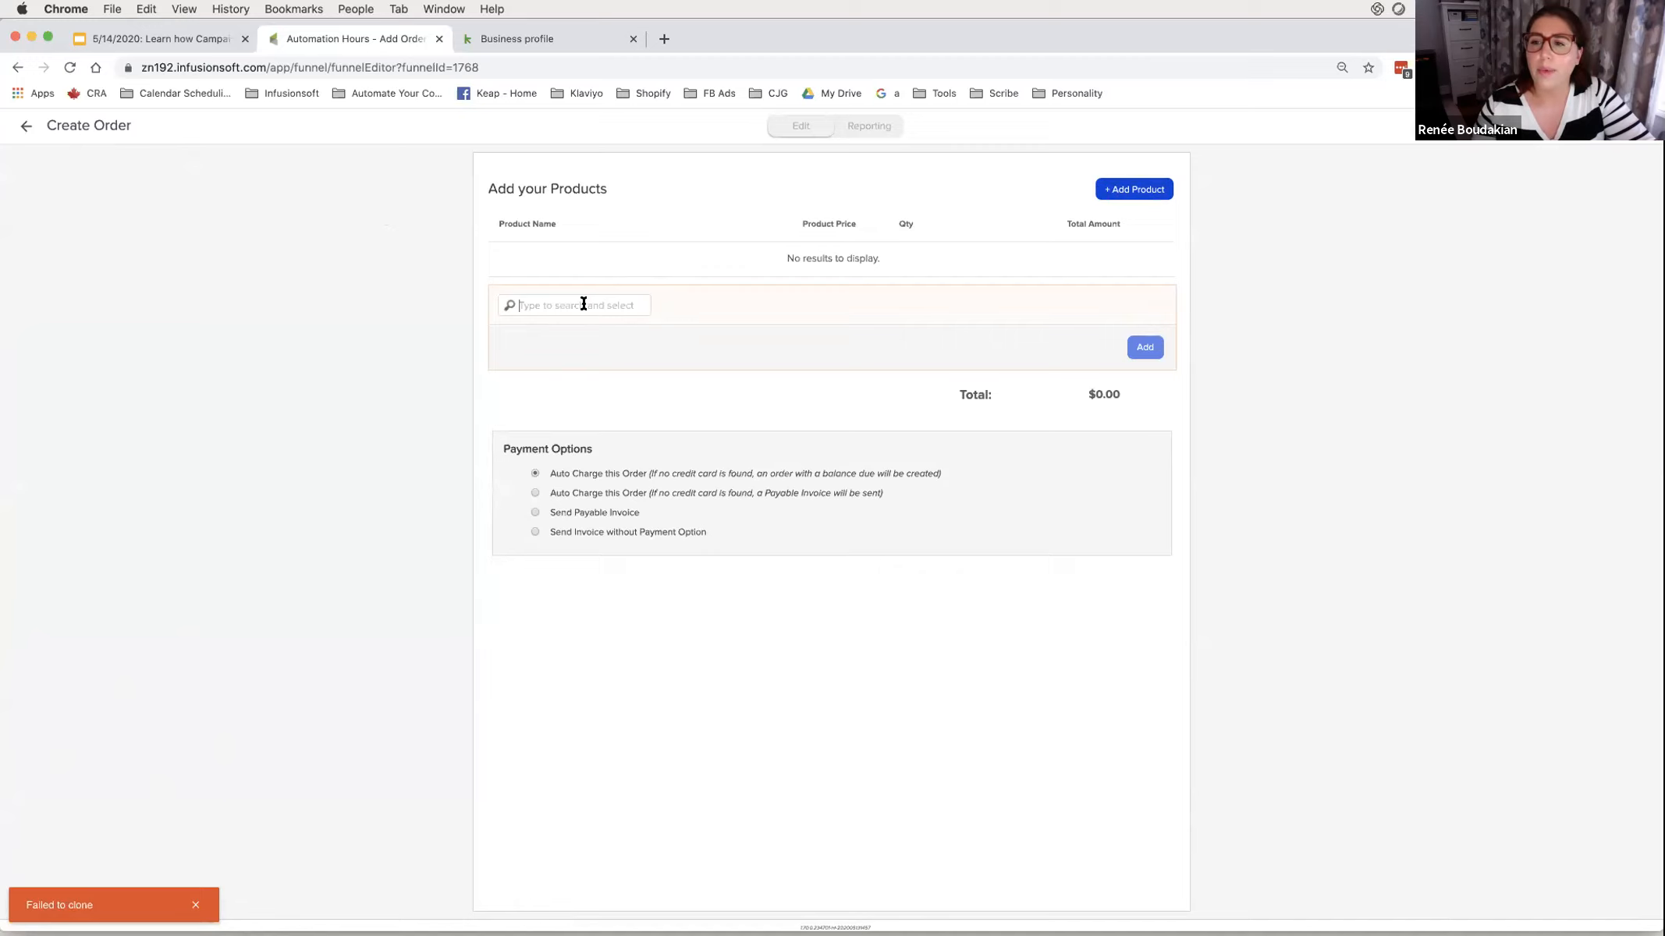
type("%")
key("BackSpace")
type("$25")
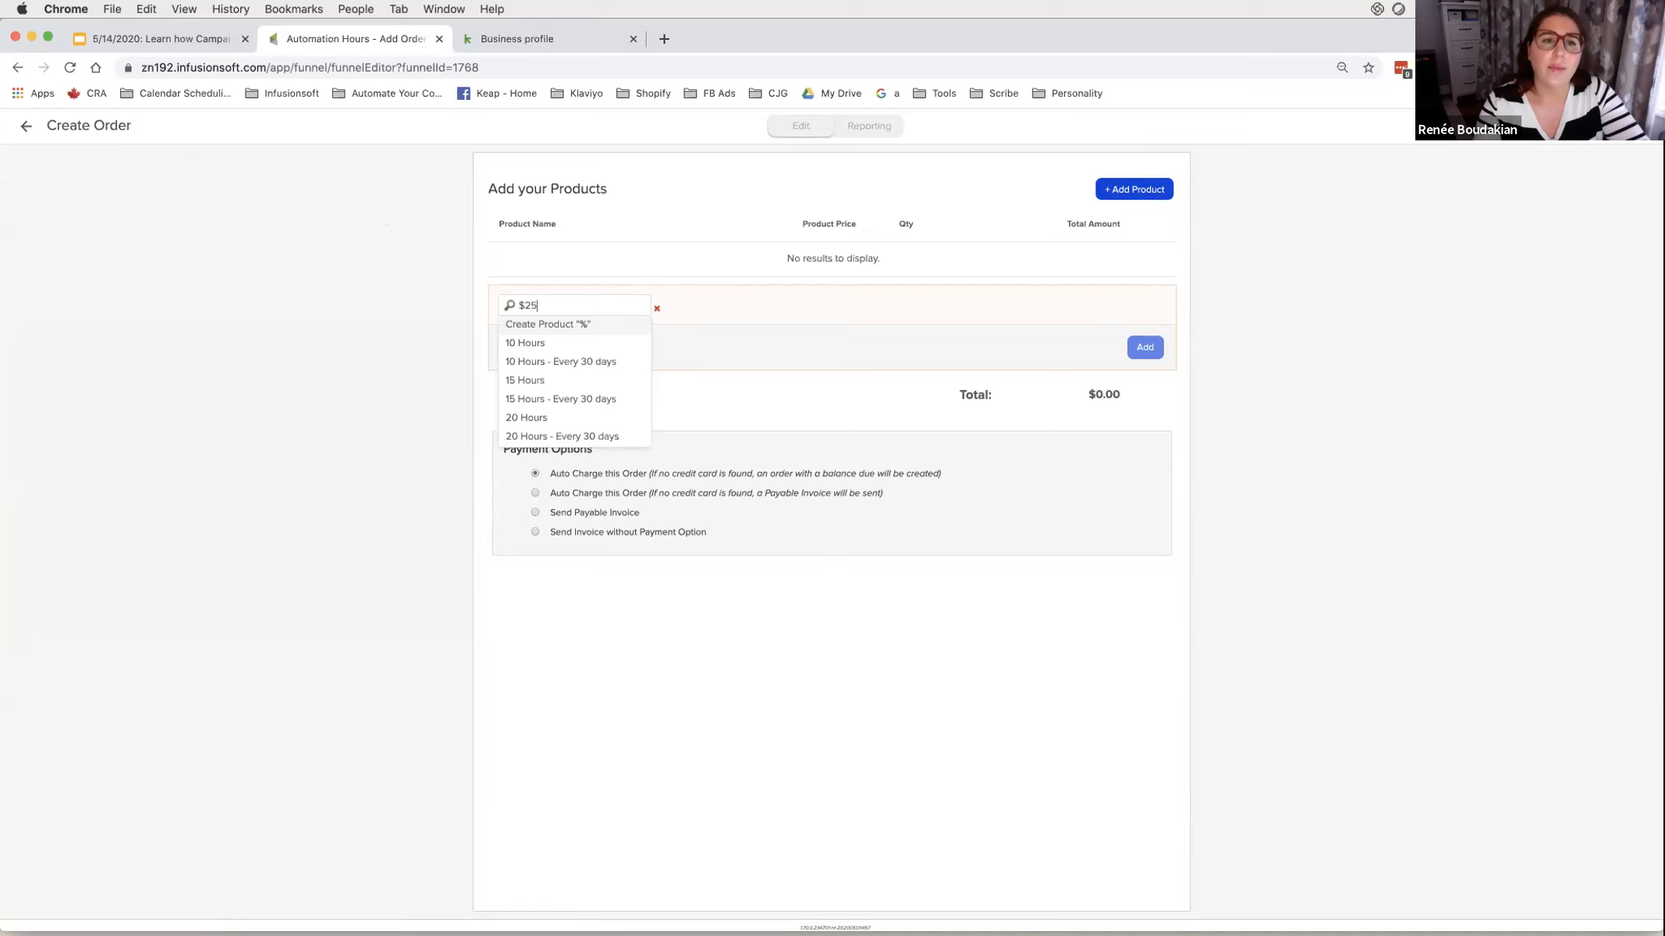
type("0 Coaching")
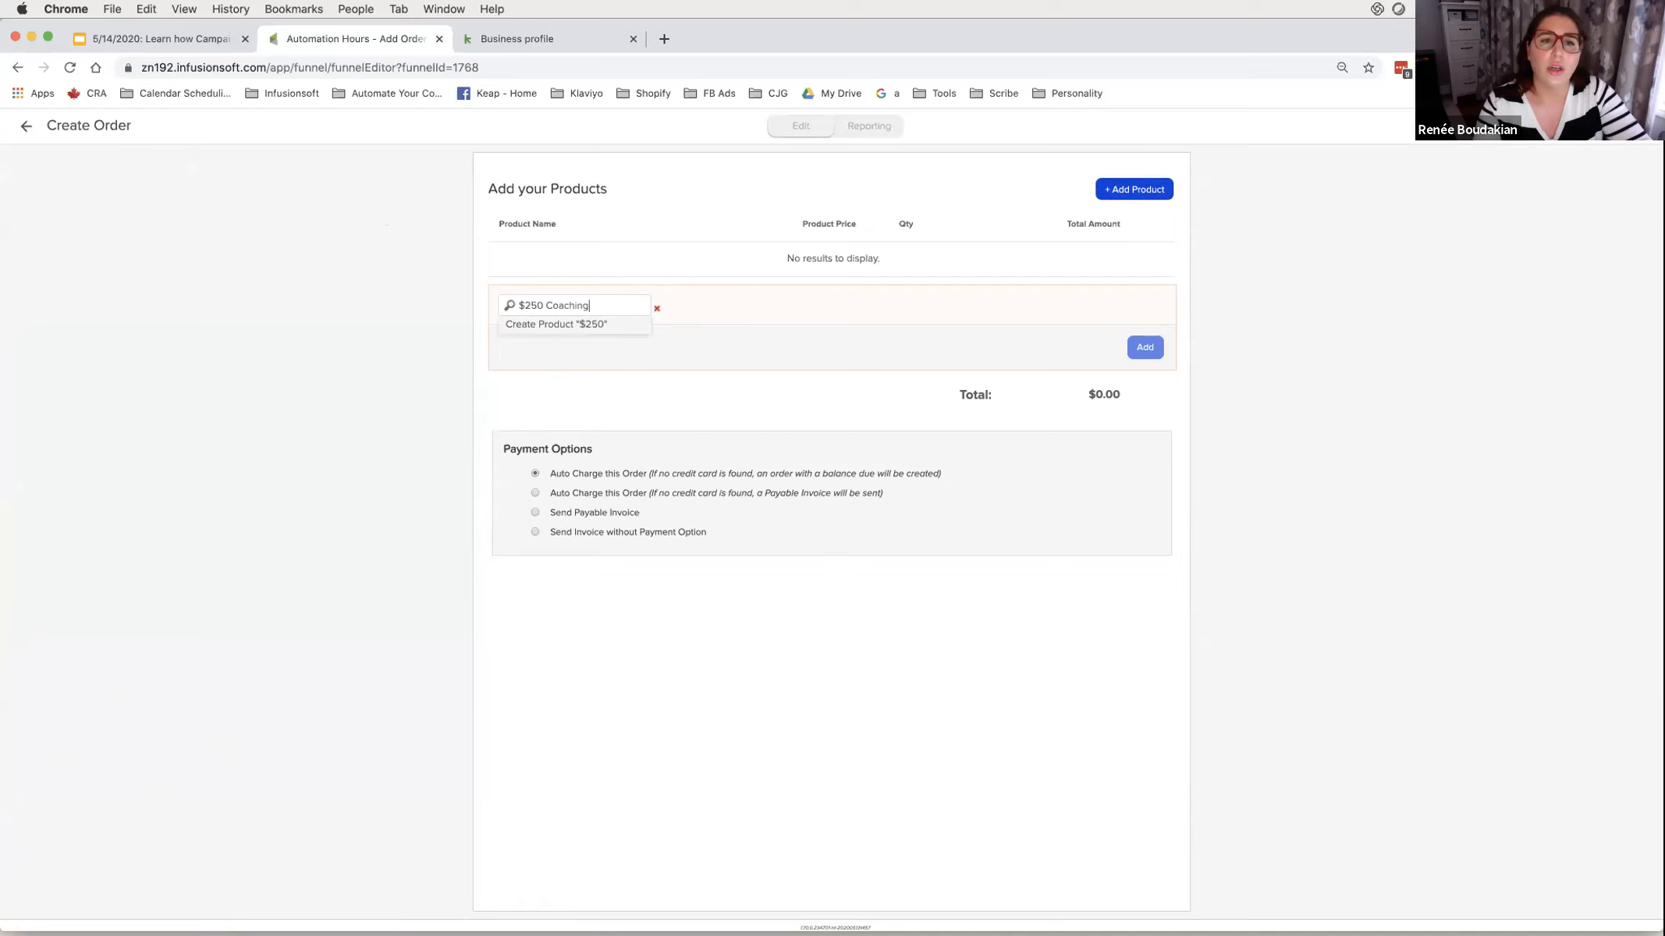
type(" Session with R")
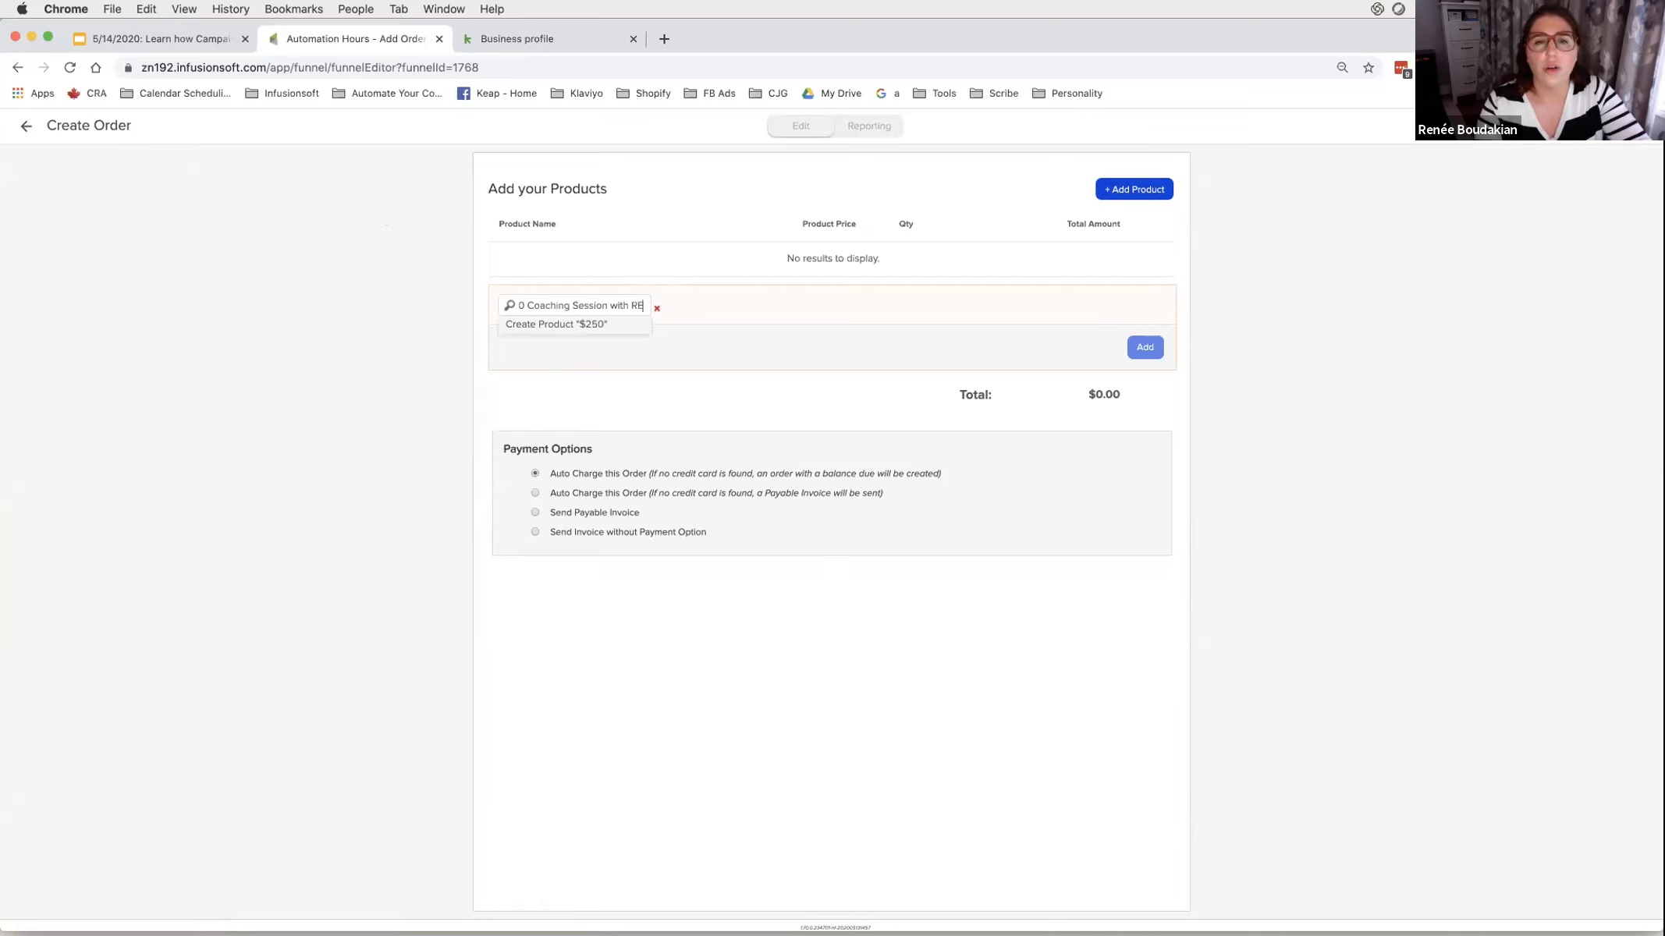
type("enee (")
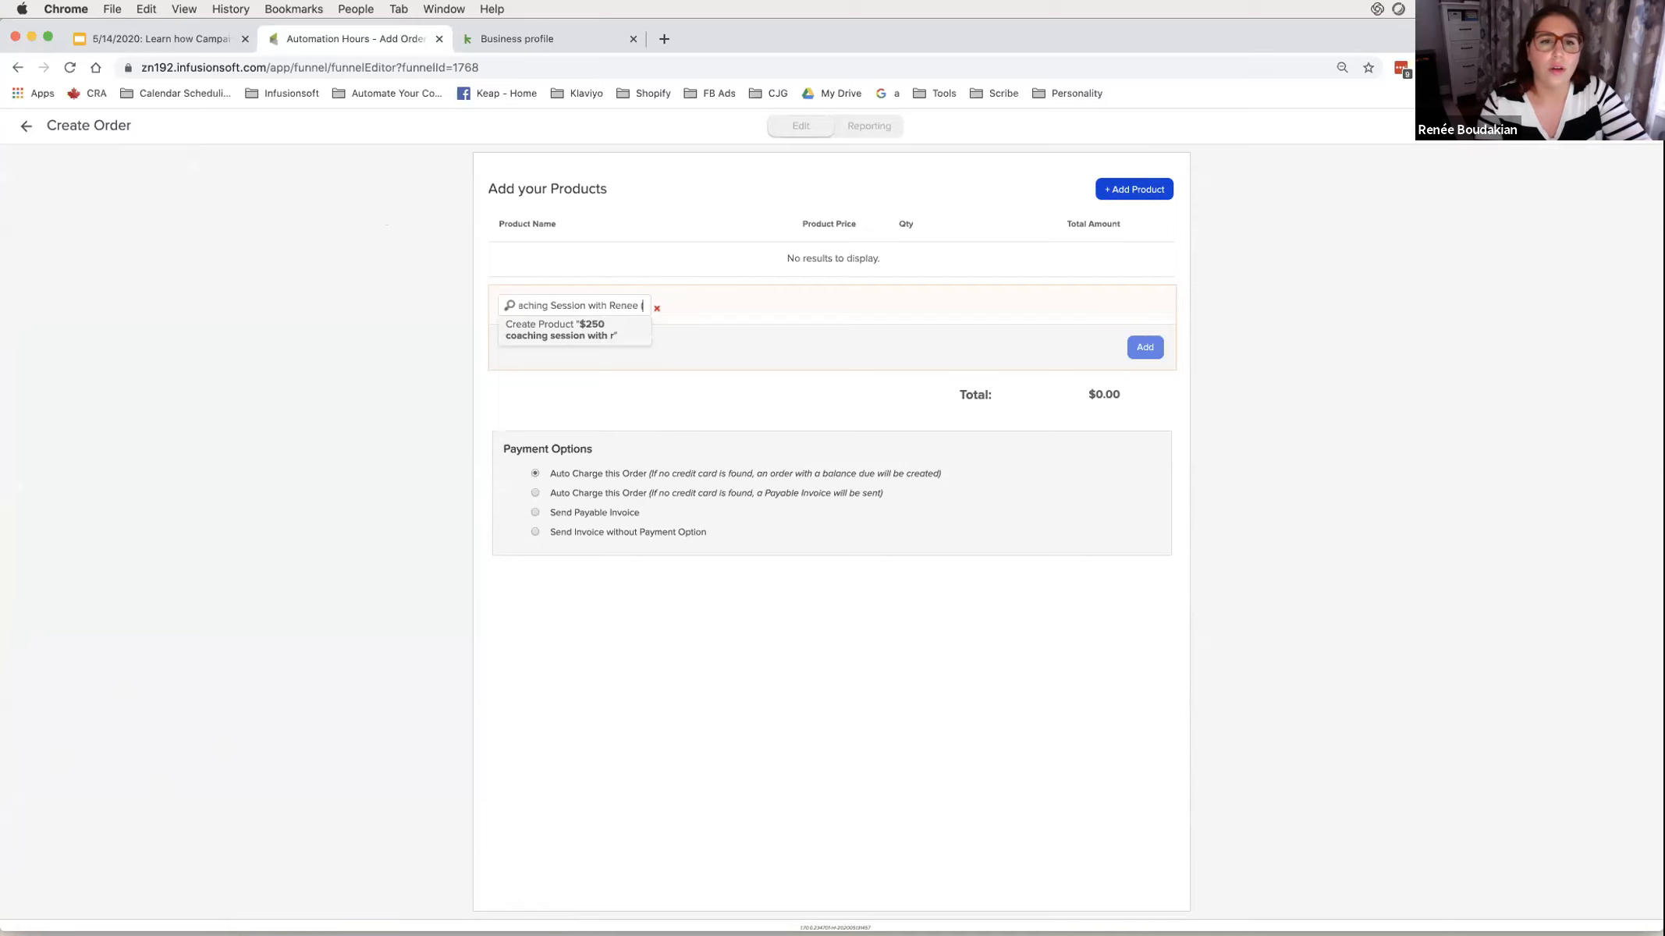
type("$250/")
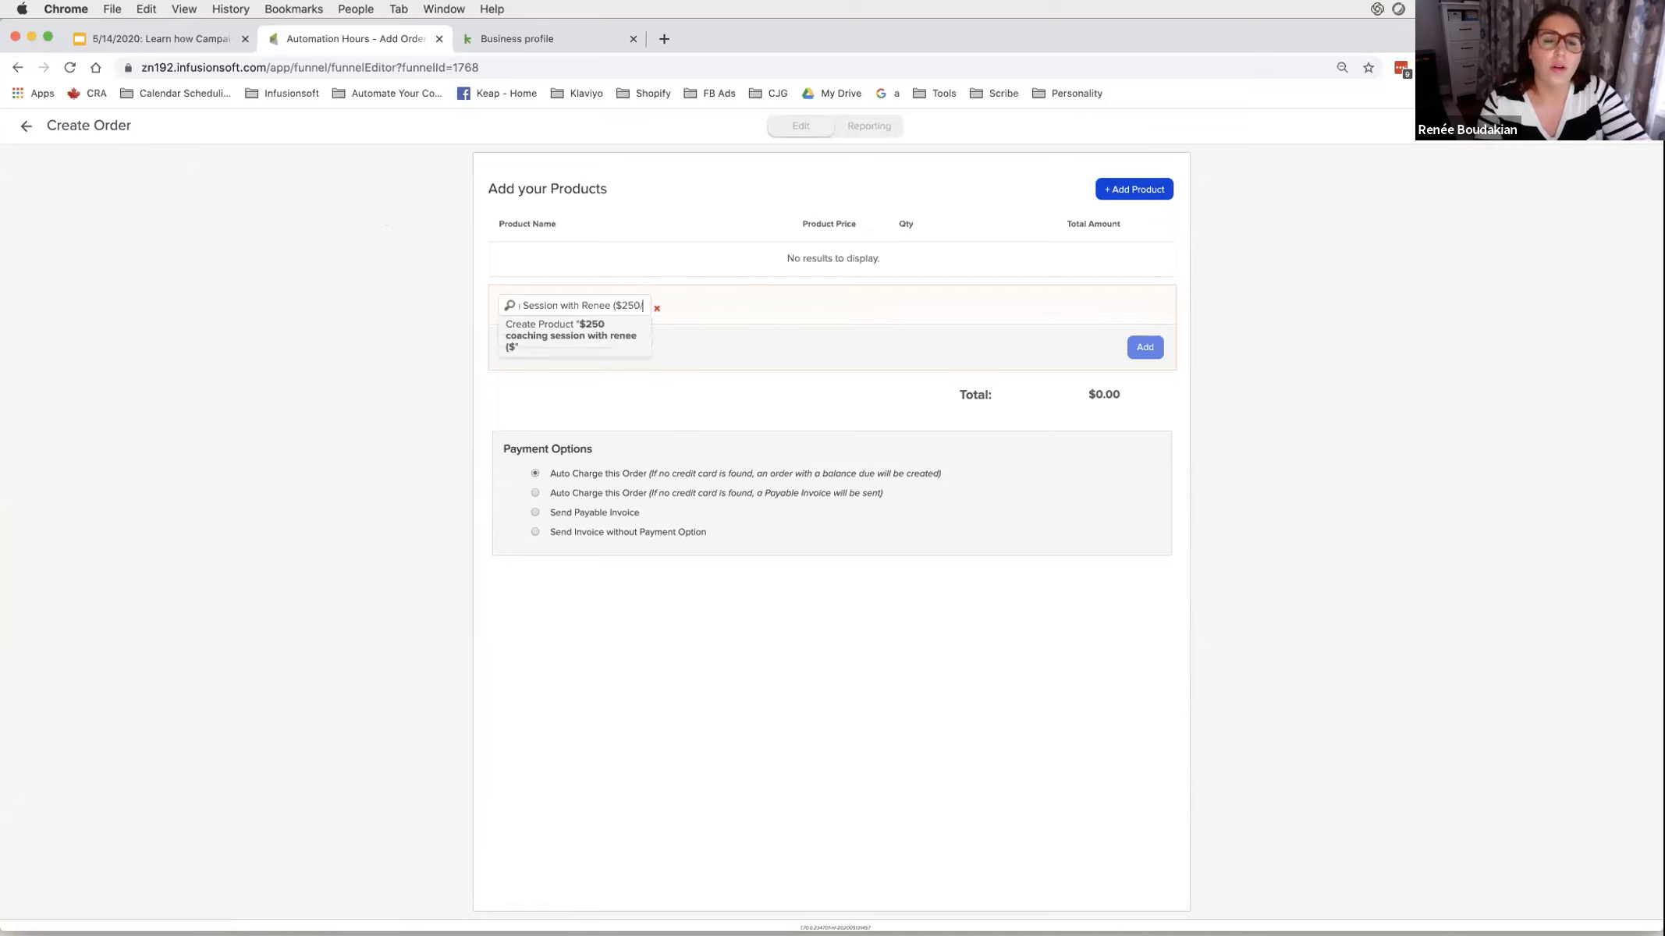
type("Session)")
left_click_drag(644, 305, 491, 308)
- Create it as a new product priced $250 and make the order send a payable invoice
left_click(544, 303)
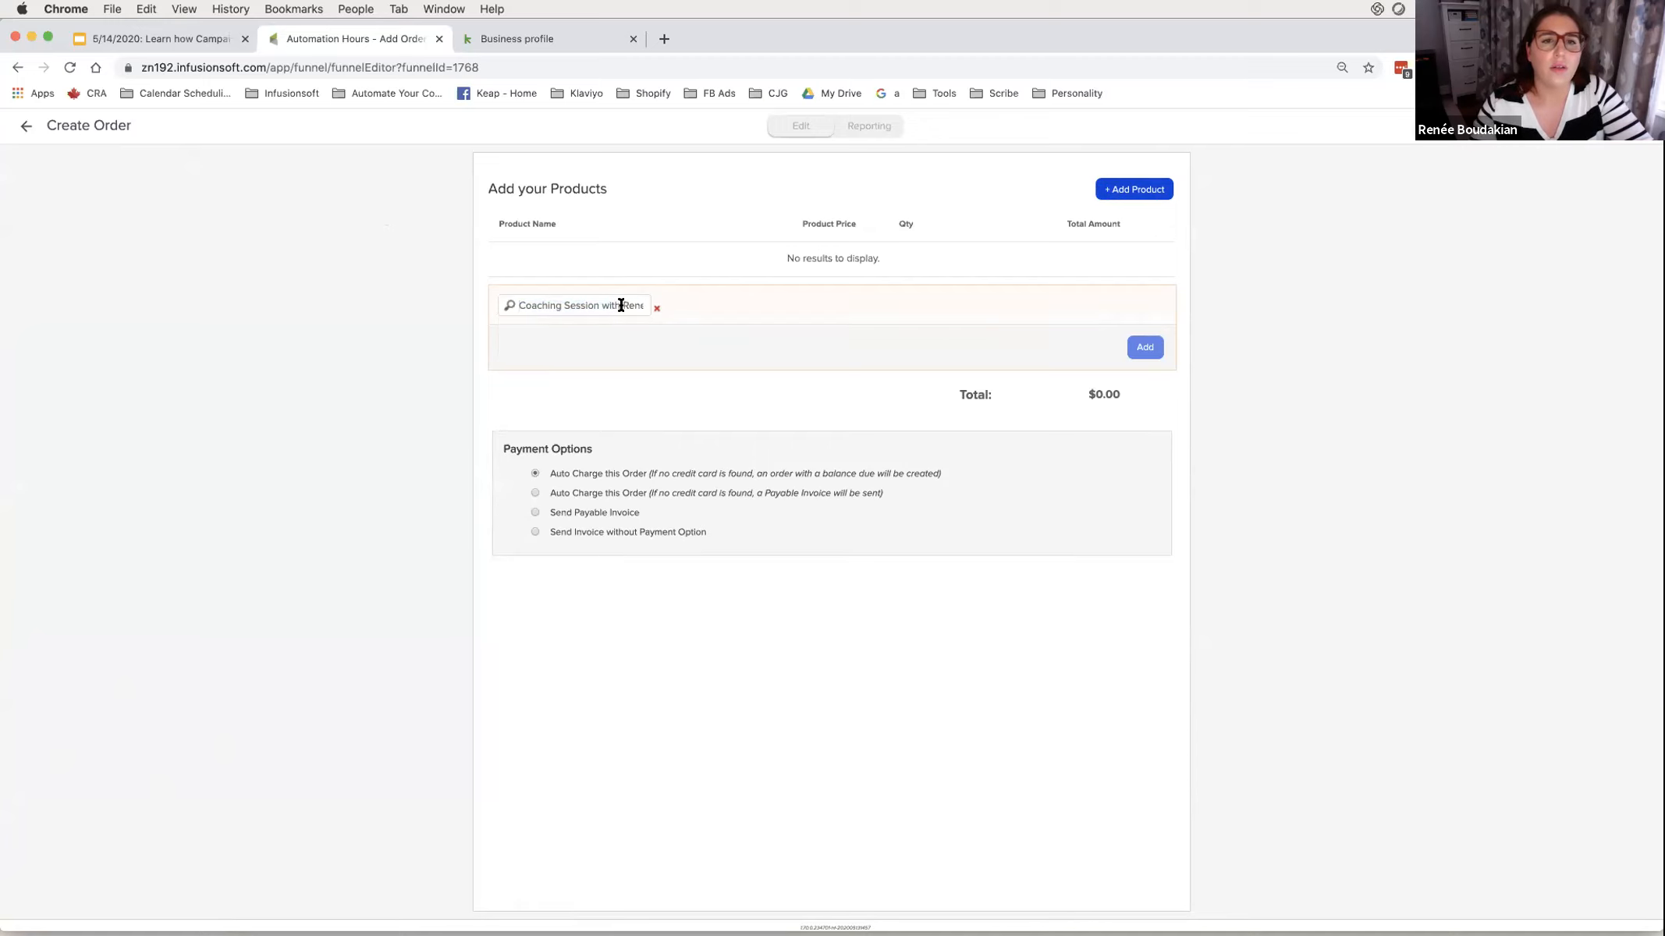
left_click(608, 330)
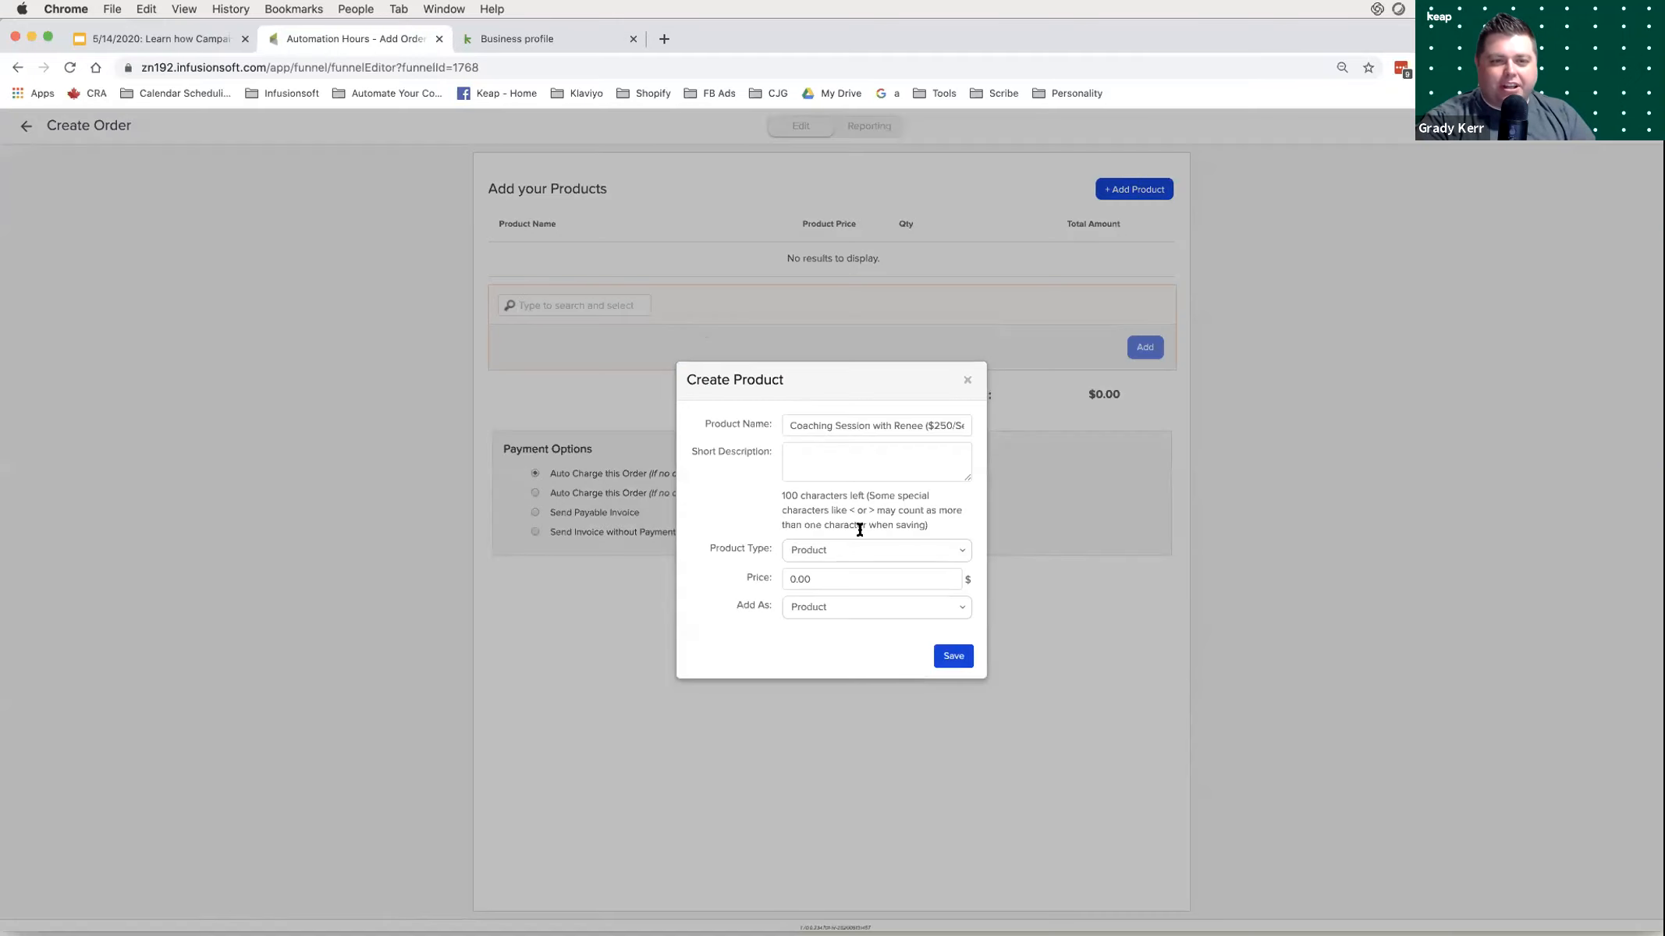
type("25")
left_click(945, 660)
left_click(584, 422)
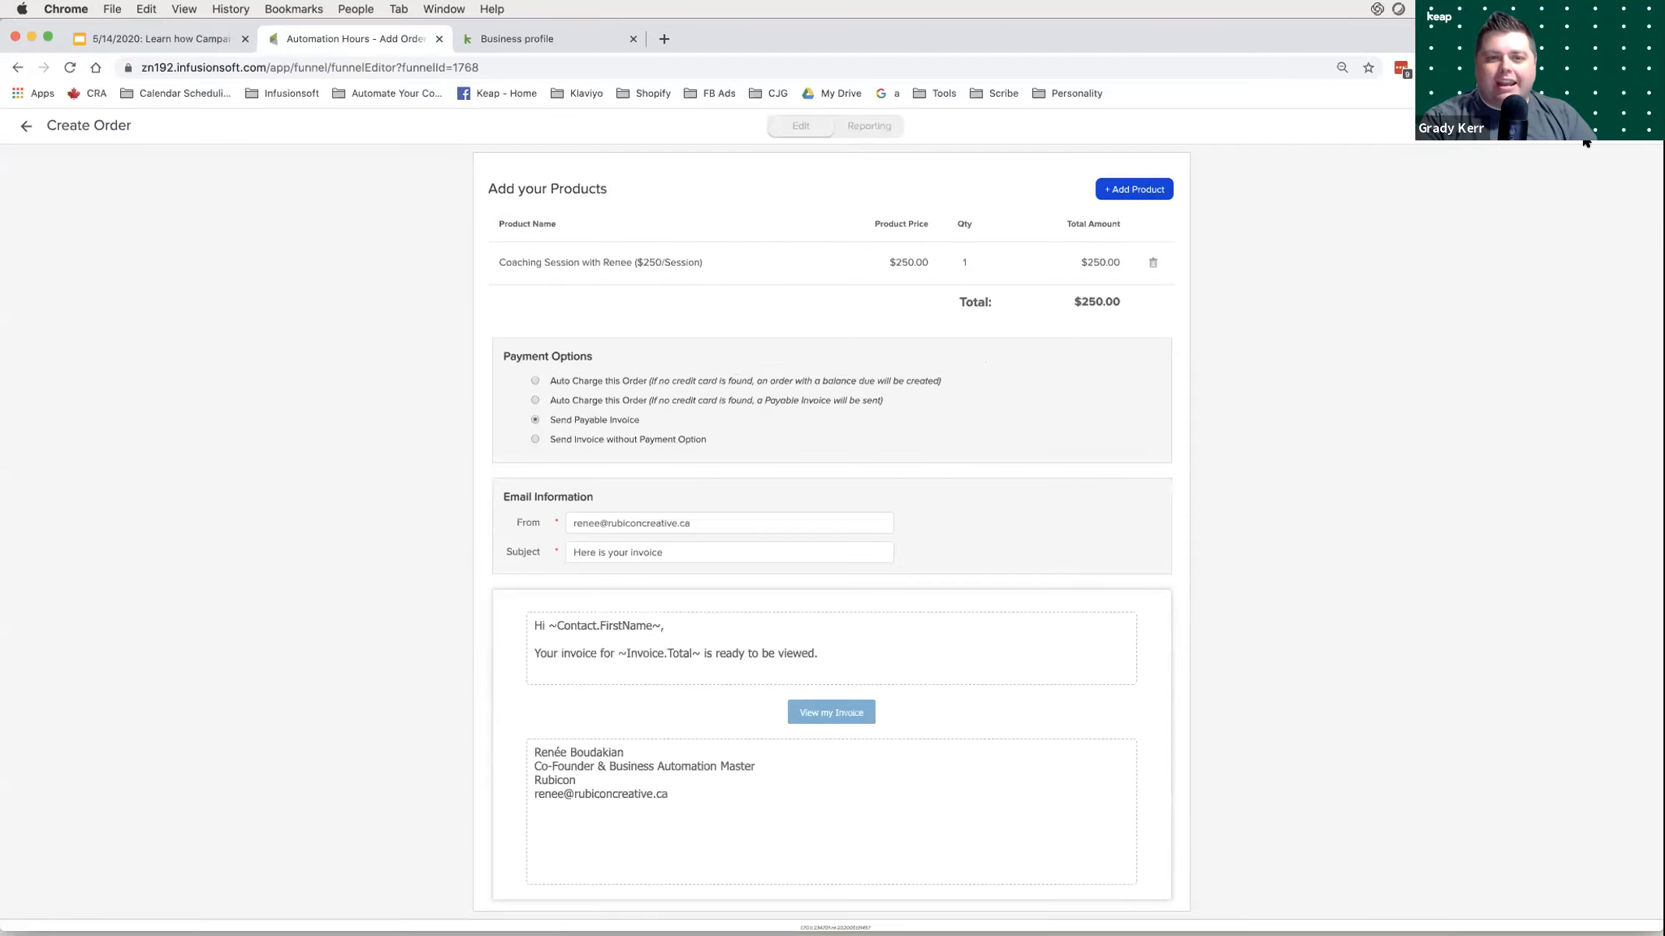
left_click(26, 125)
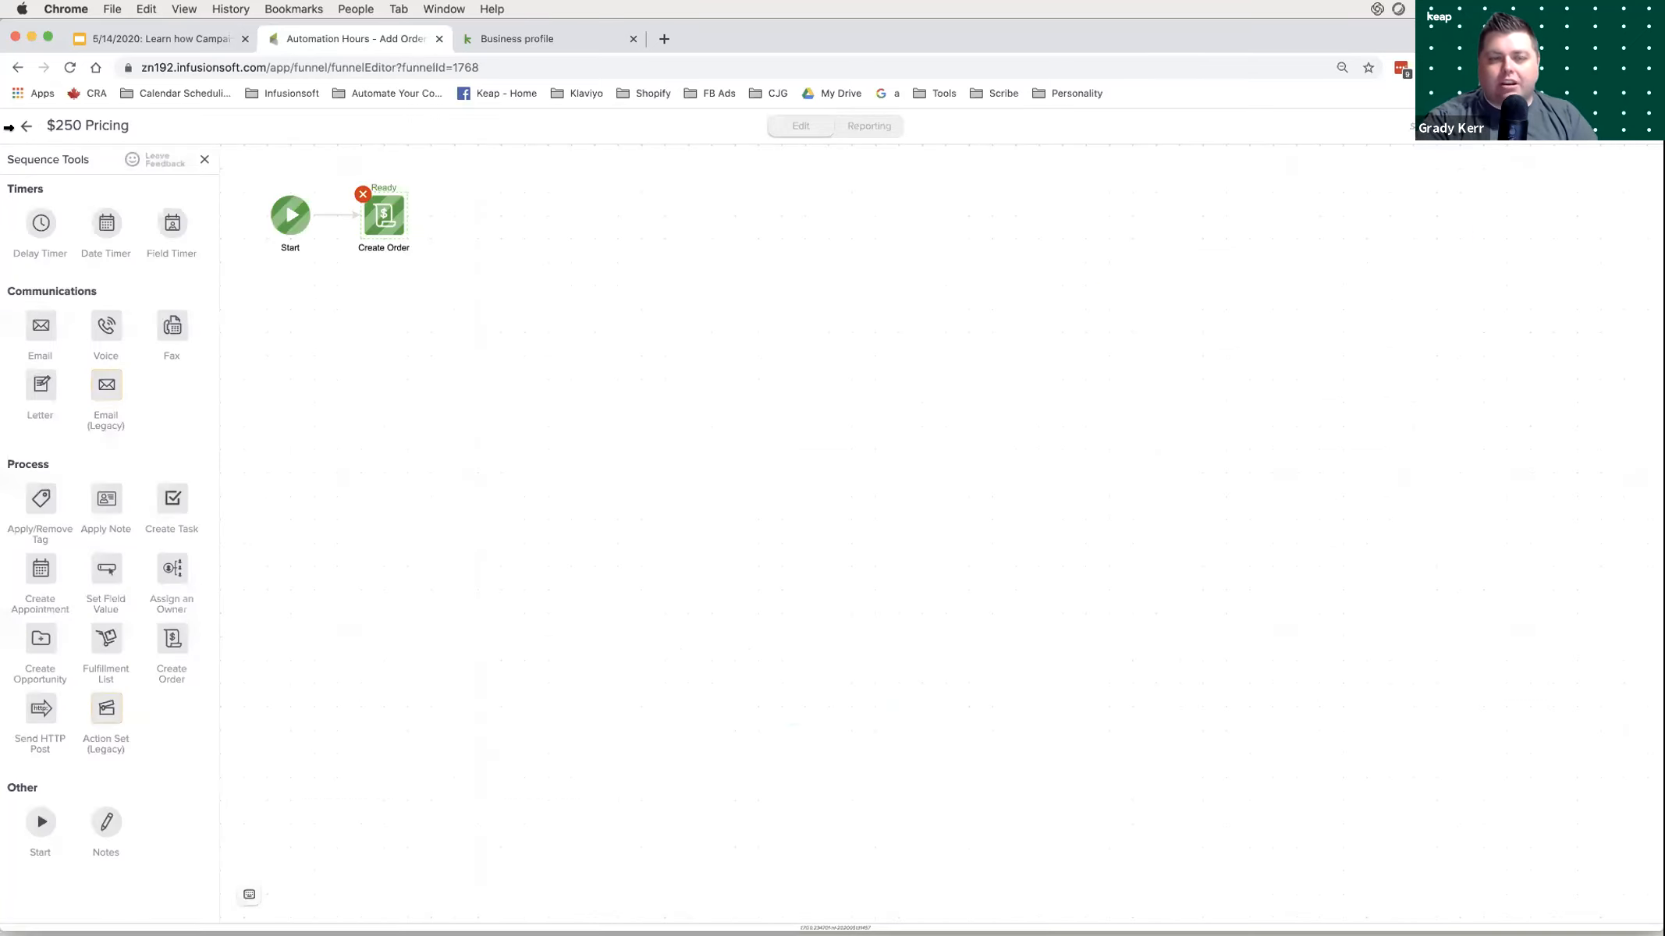
- Return to the campaign canvas and dismiss the publish checklist without publishing
left_click(26, 127)
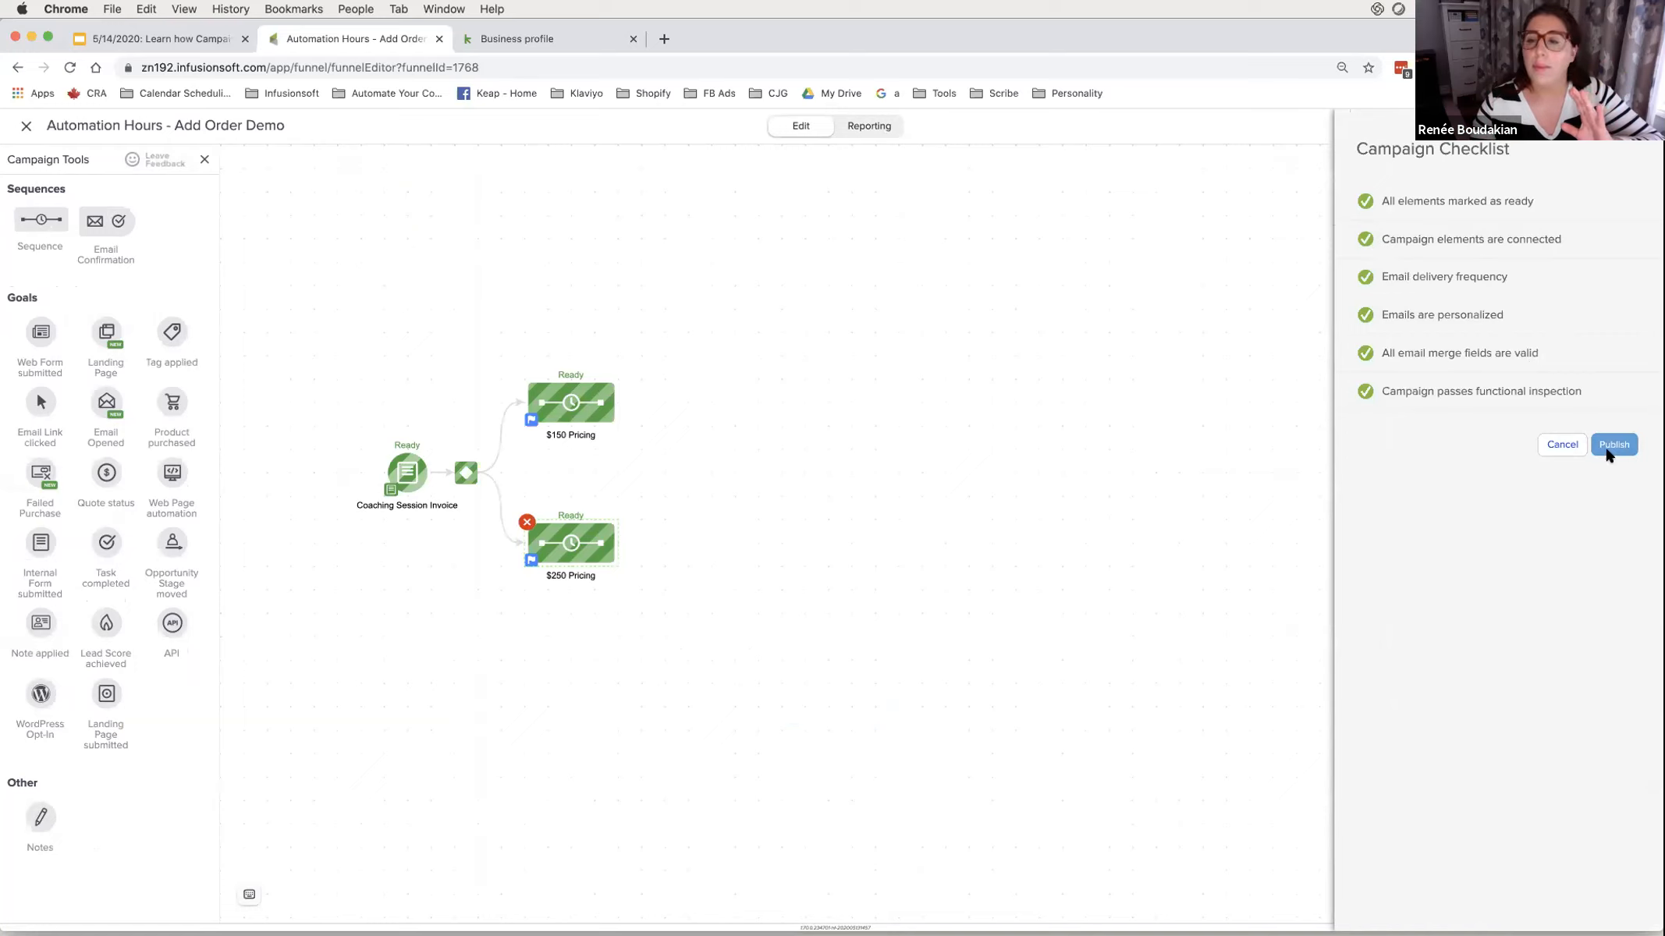
left_click(1562, 445)
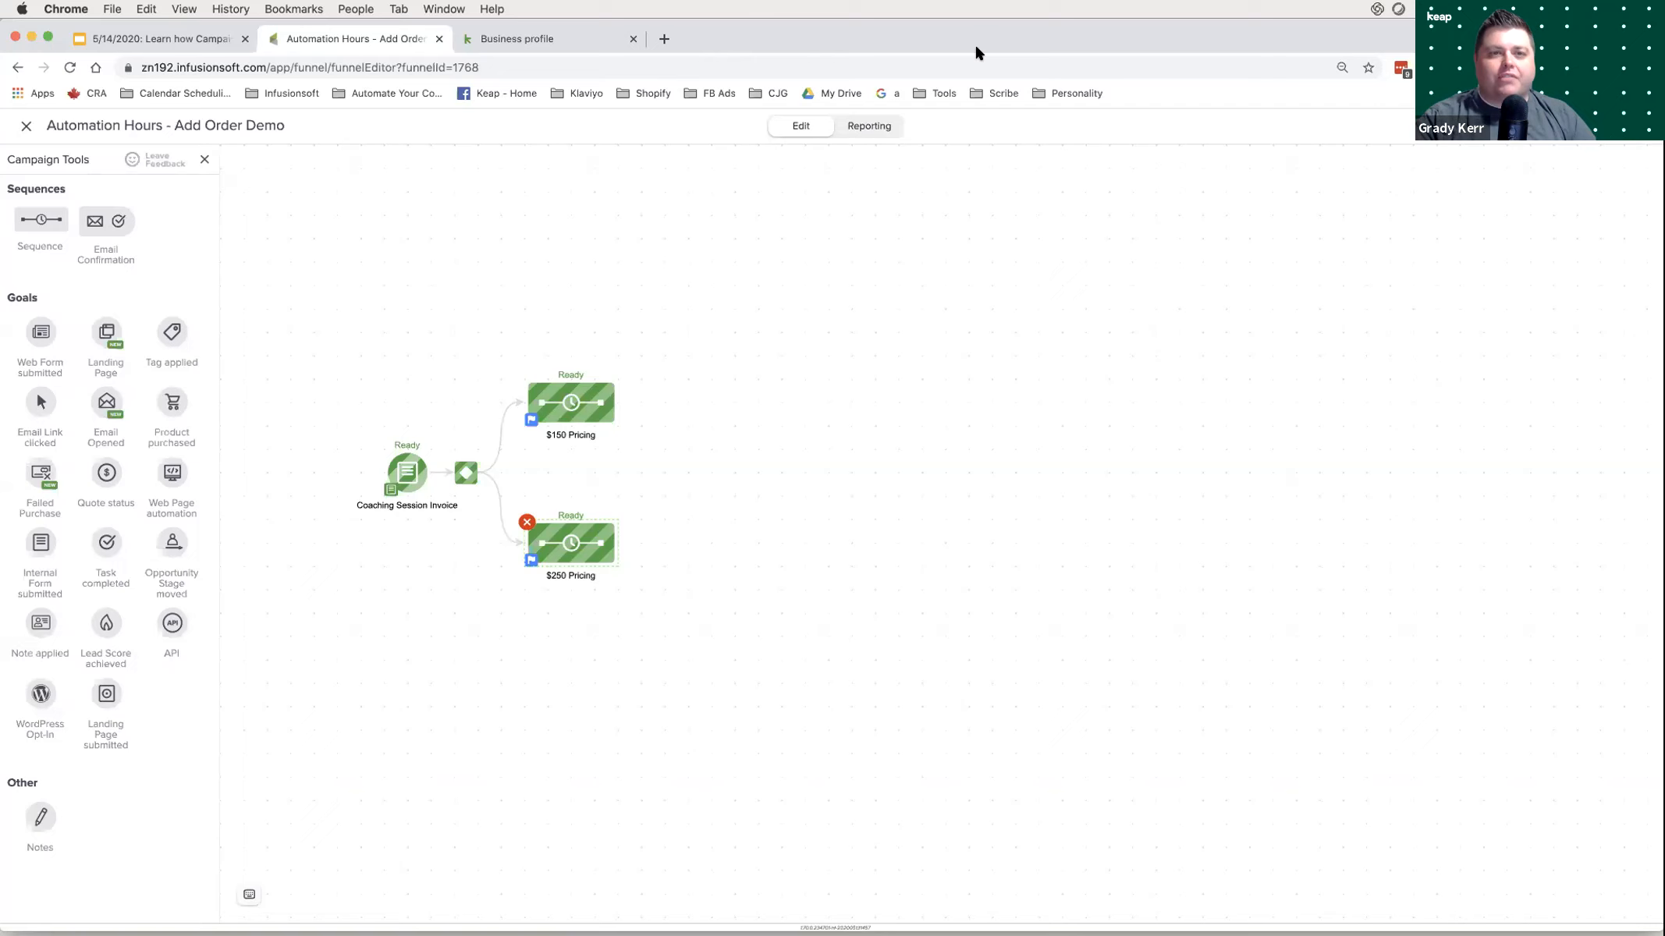
- Publish the Add Order Demo campaign through its checklist, then close the campaign builder
left_click(1601, 128)
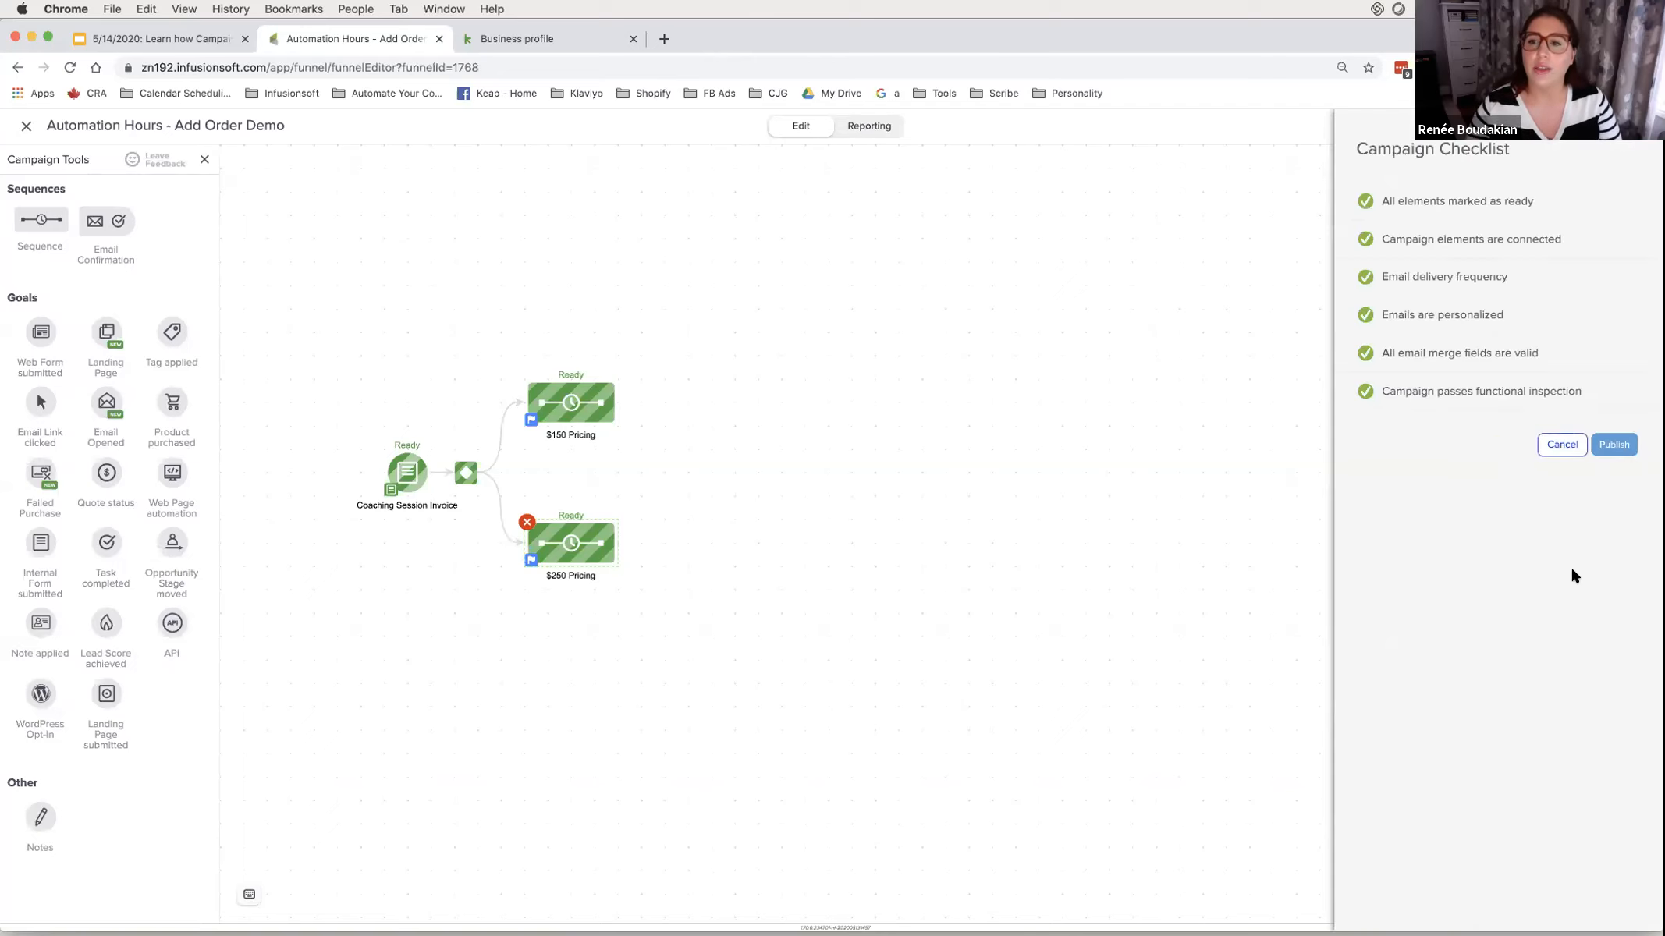
left_click(1600, 442)
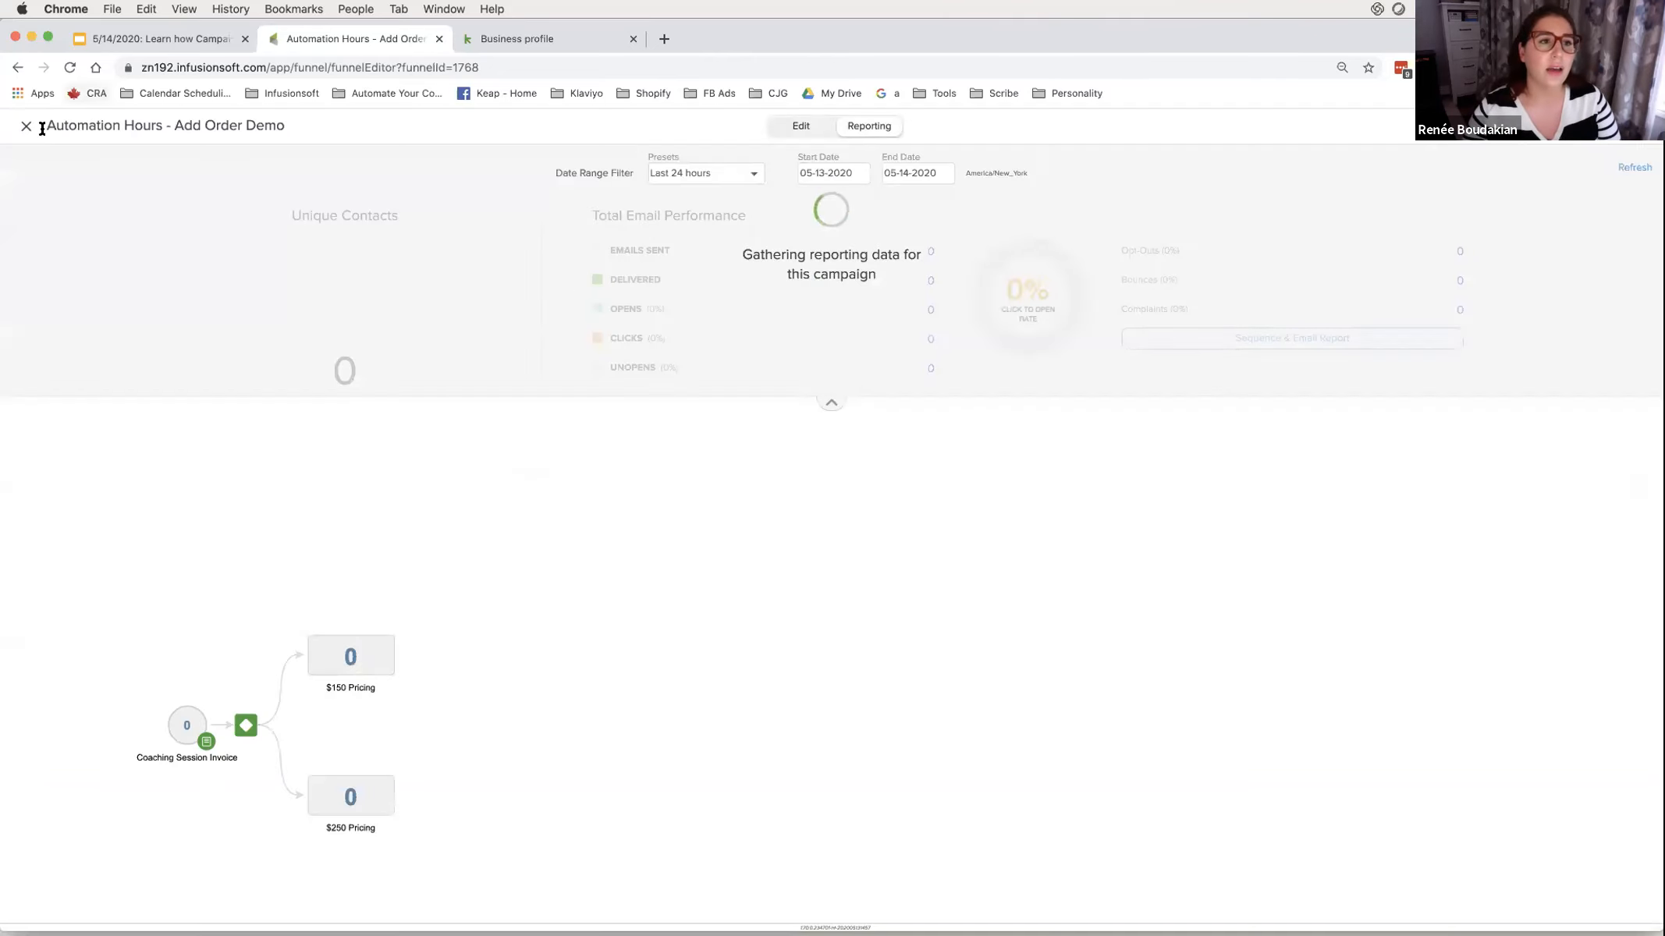
triple_click(21, 130)
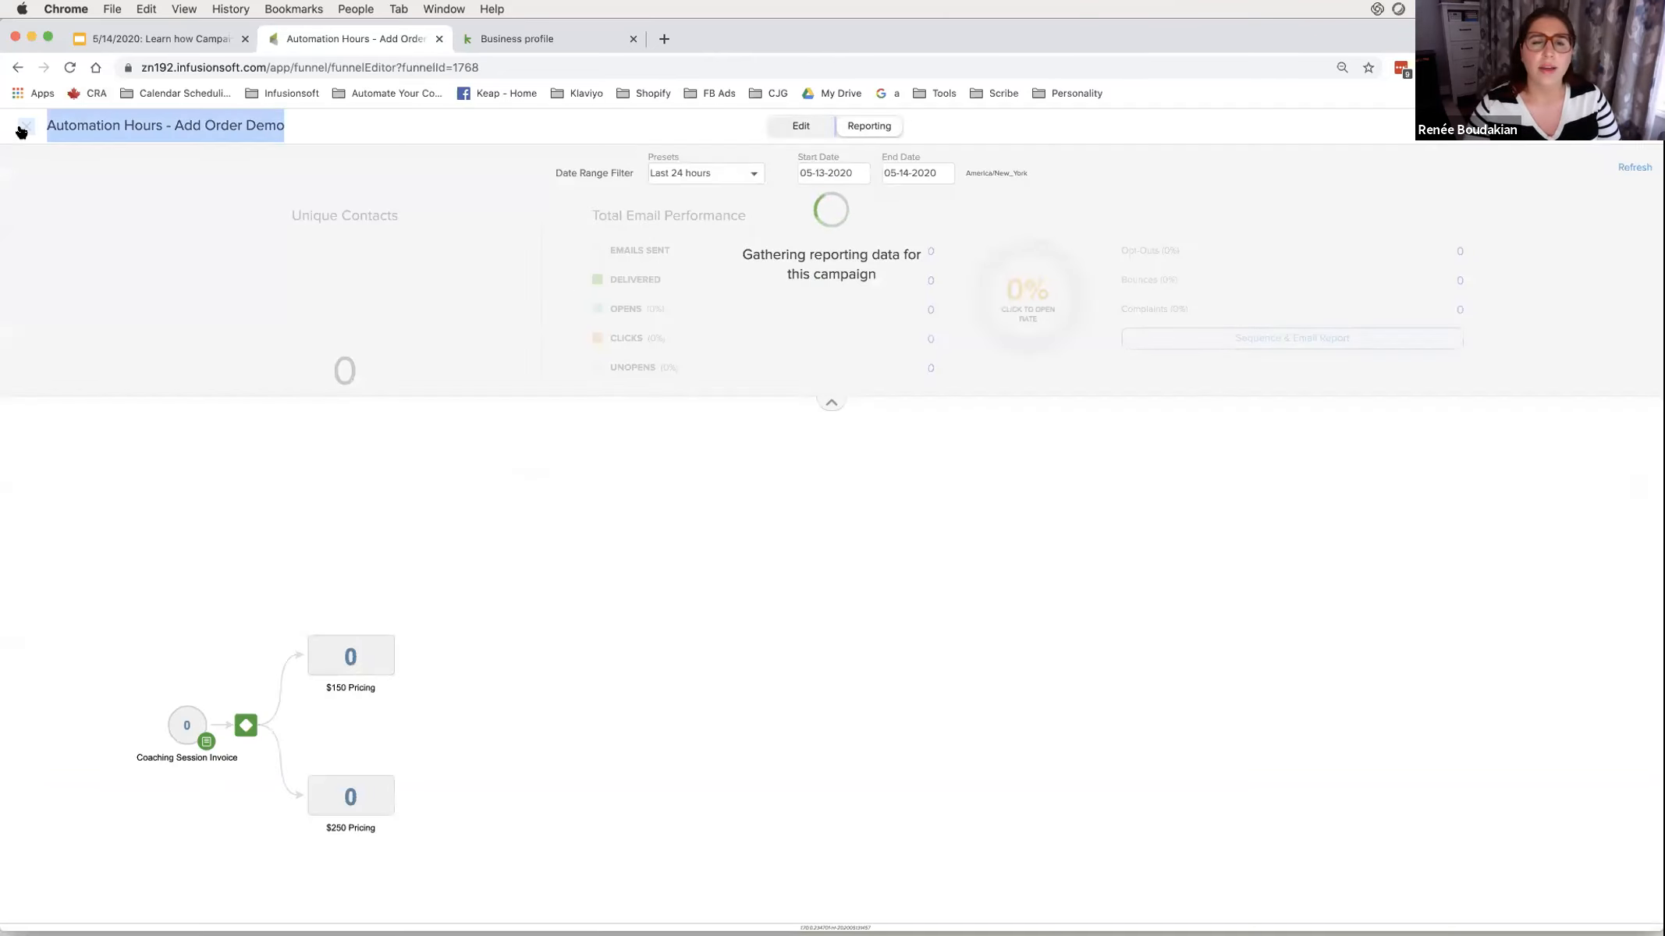
left_click(21, 129)
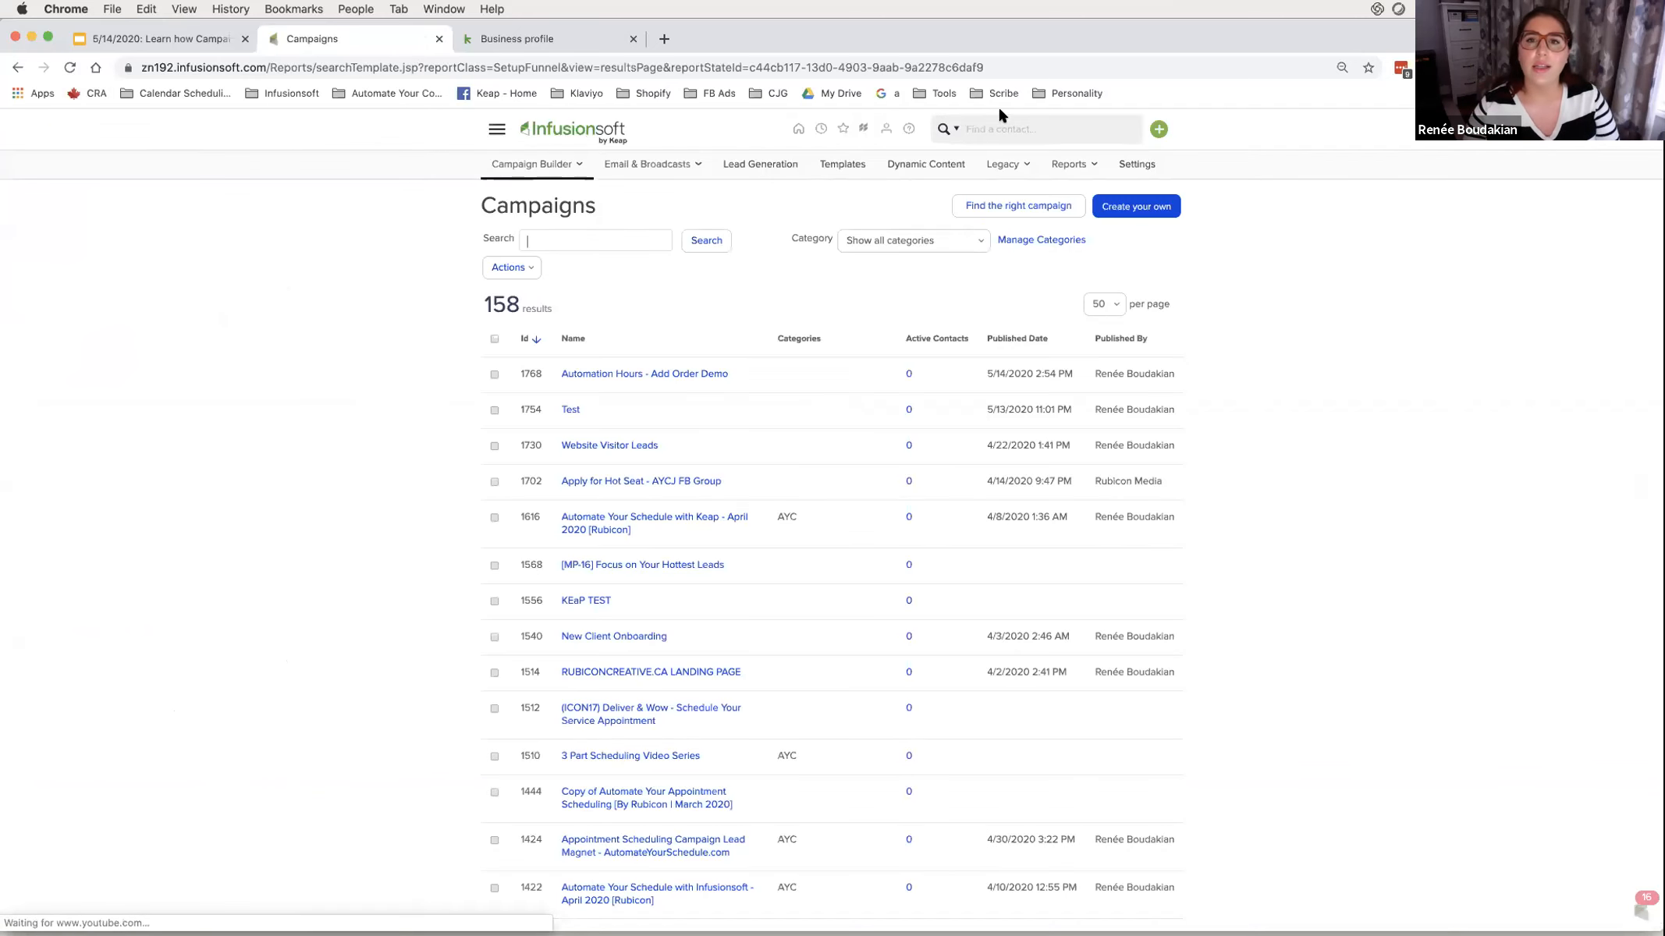
- Open the quick-add Default Add Contact Form
left_click(1159, 129)
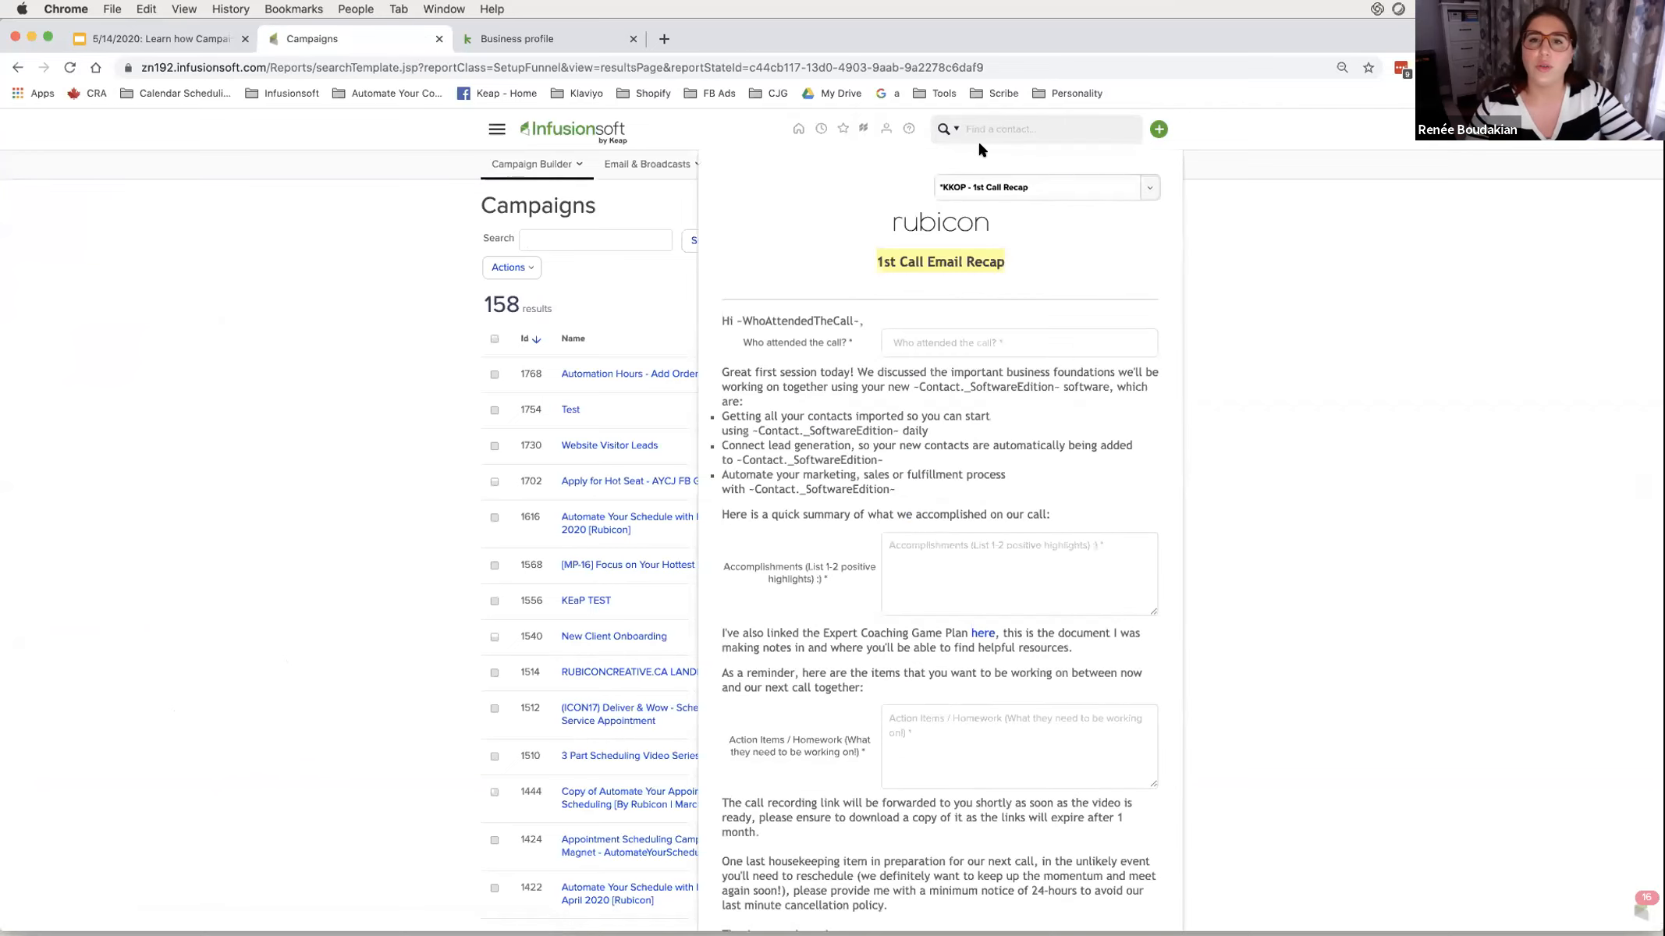
left_click(979, 188)
left_click(964, 228)
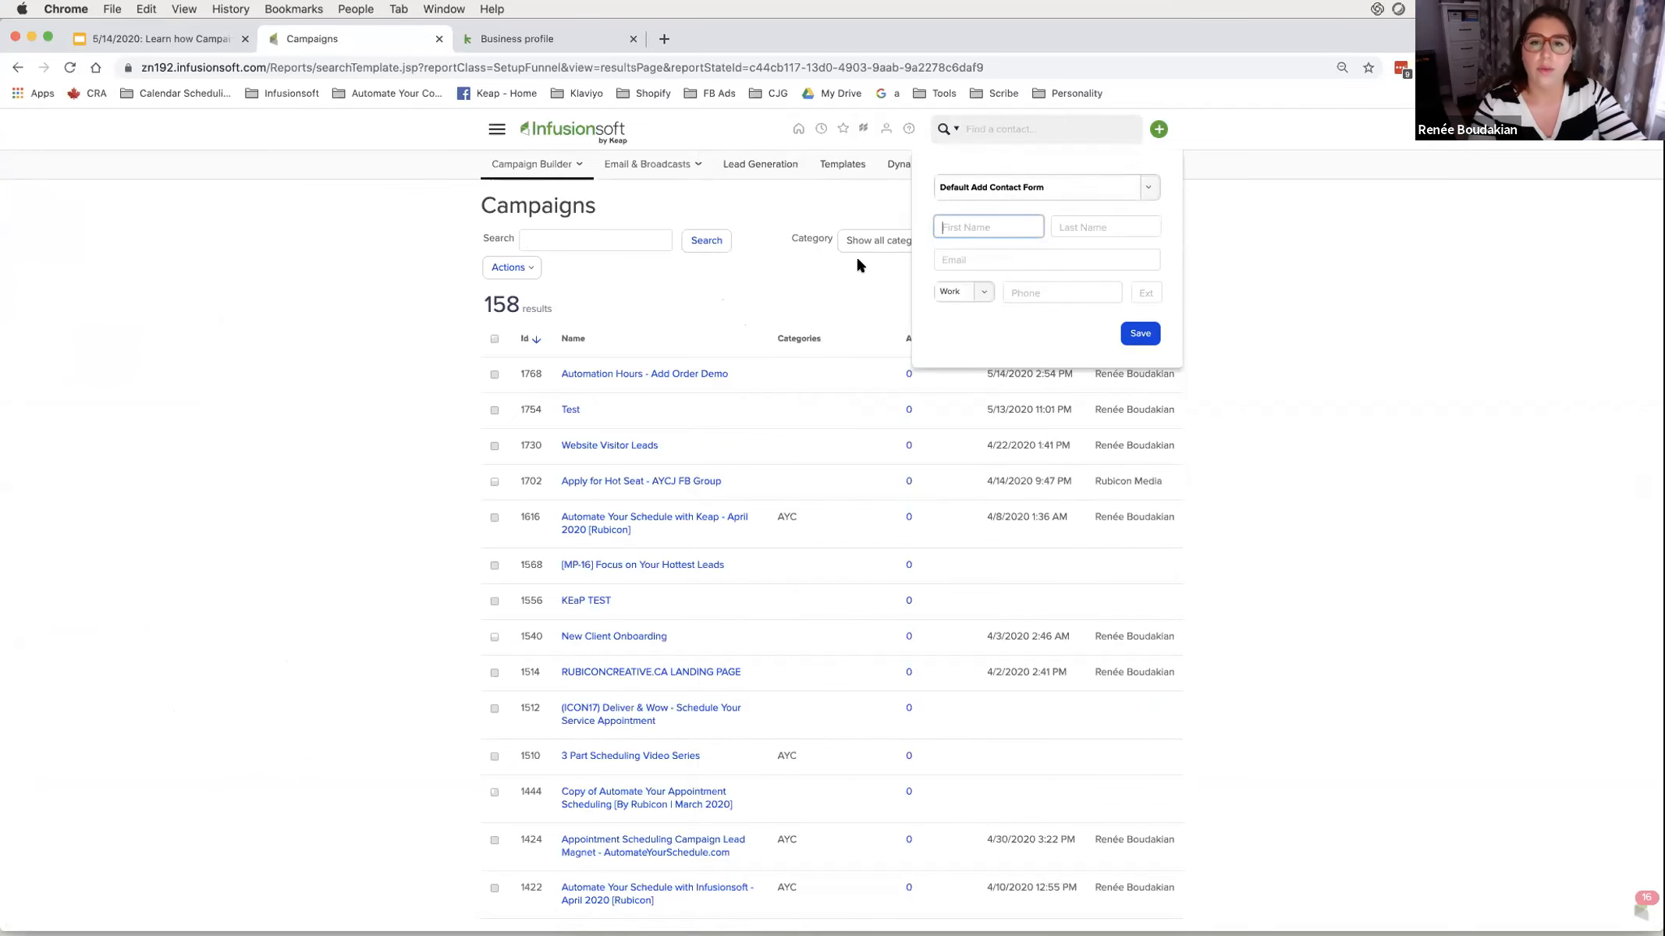
- Enter the test contact's first name, last name and e-mail, grant marketing permission, and save
type("Renee")
key("Tab")
type("AutomationHour")
key("Tab")
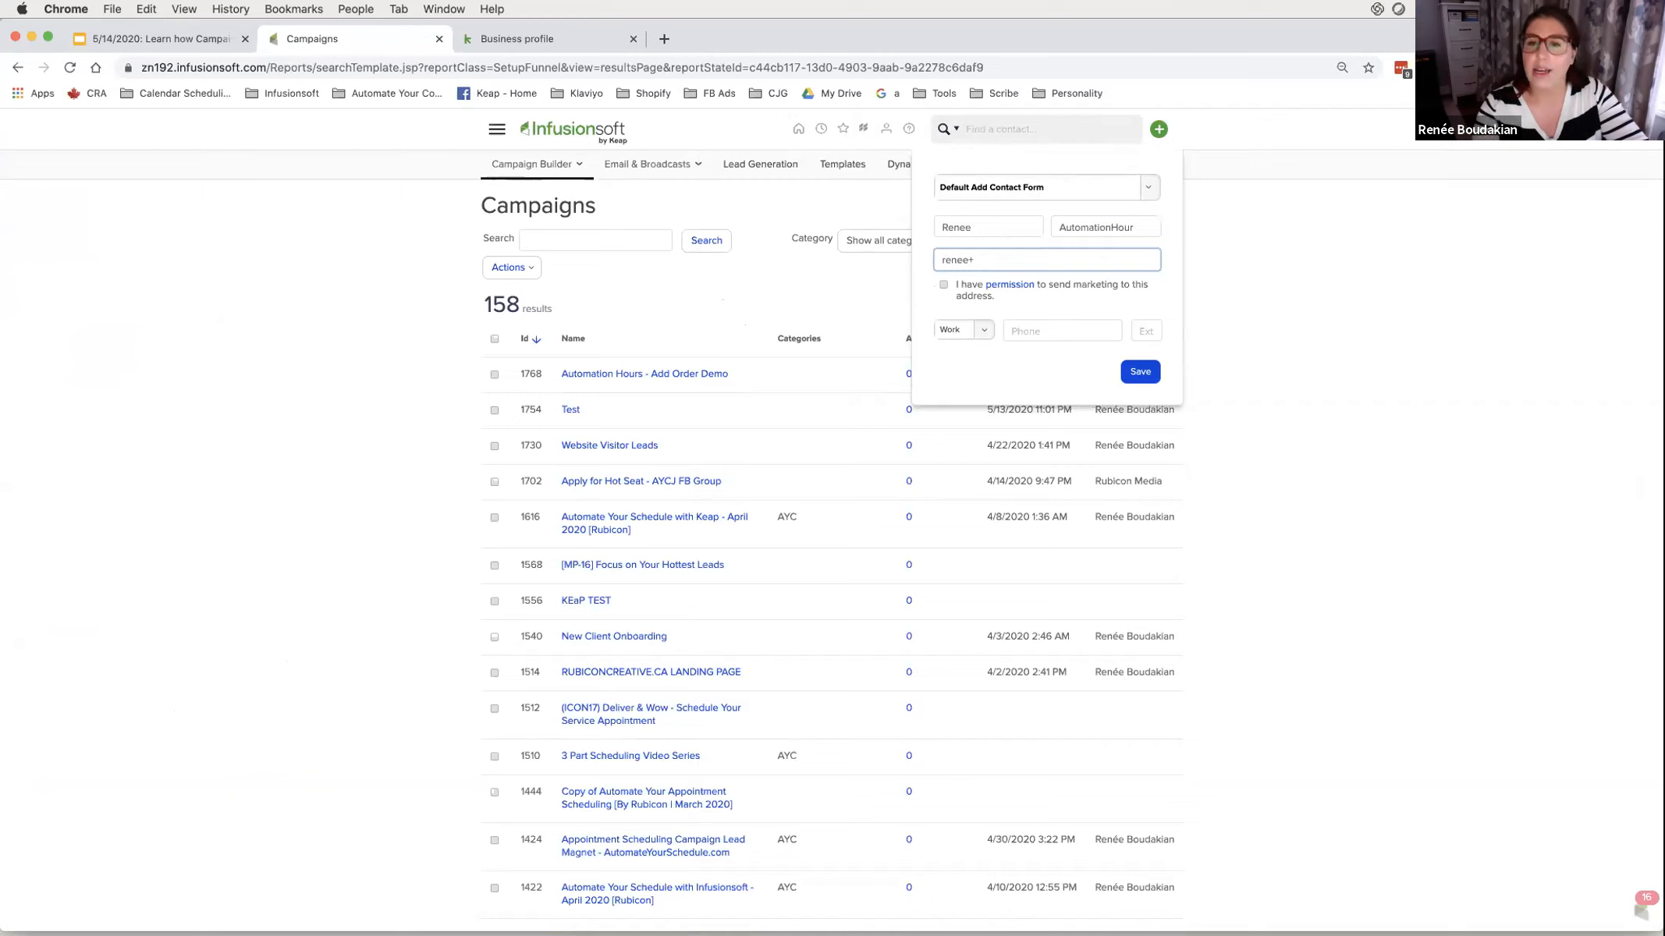
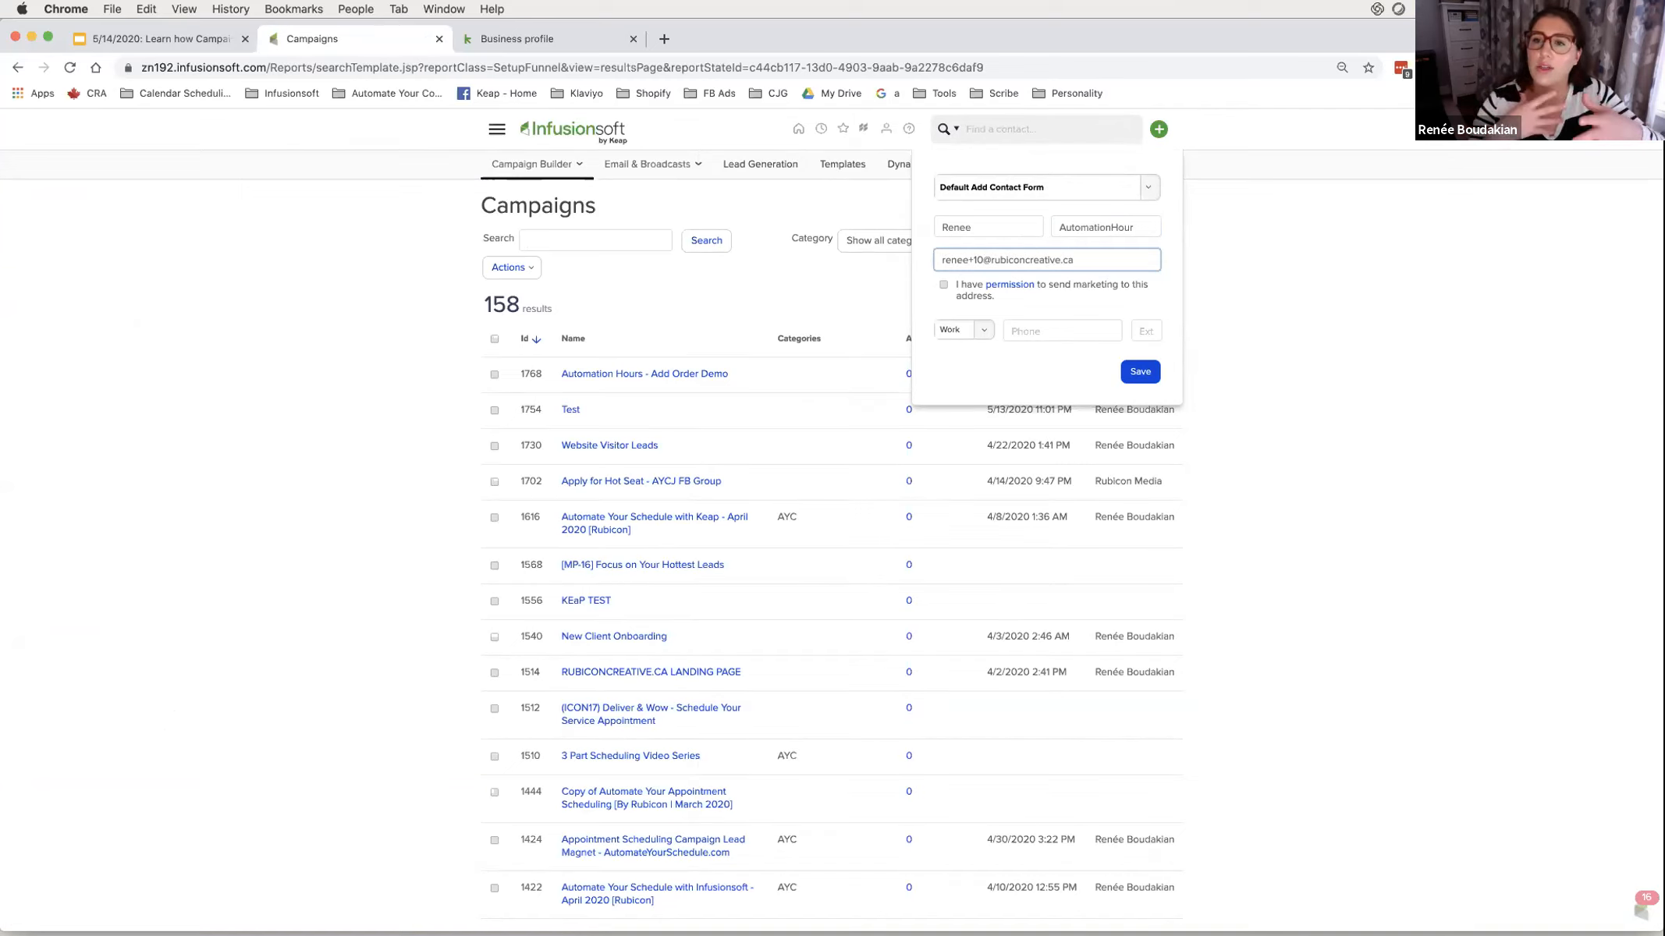
left_click(943, 286)
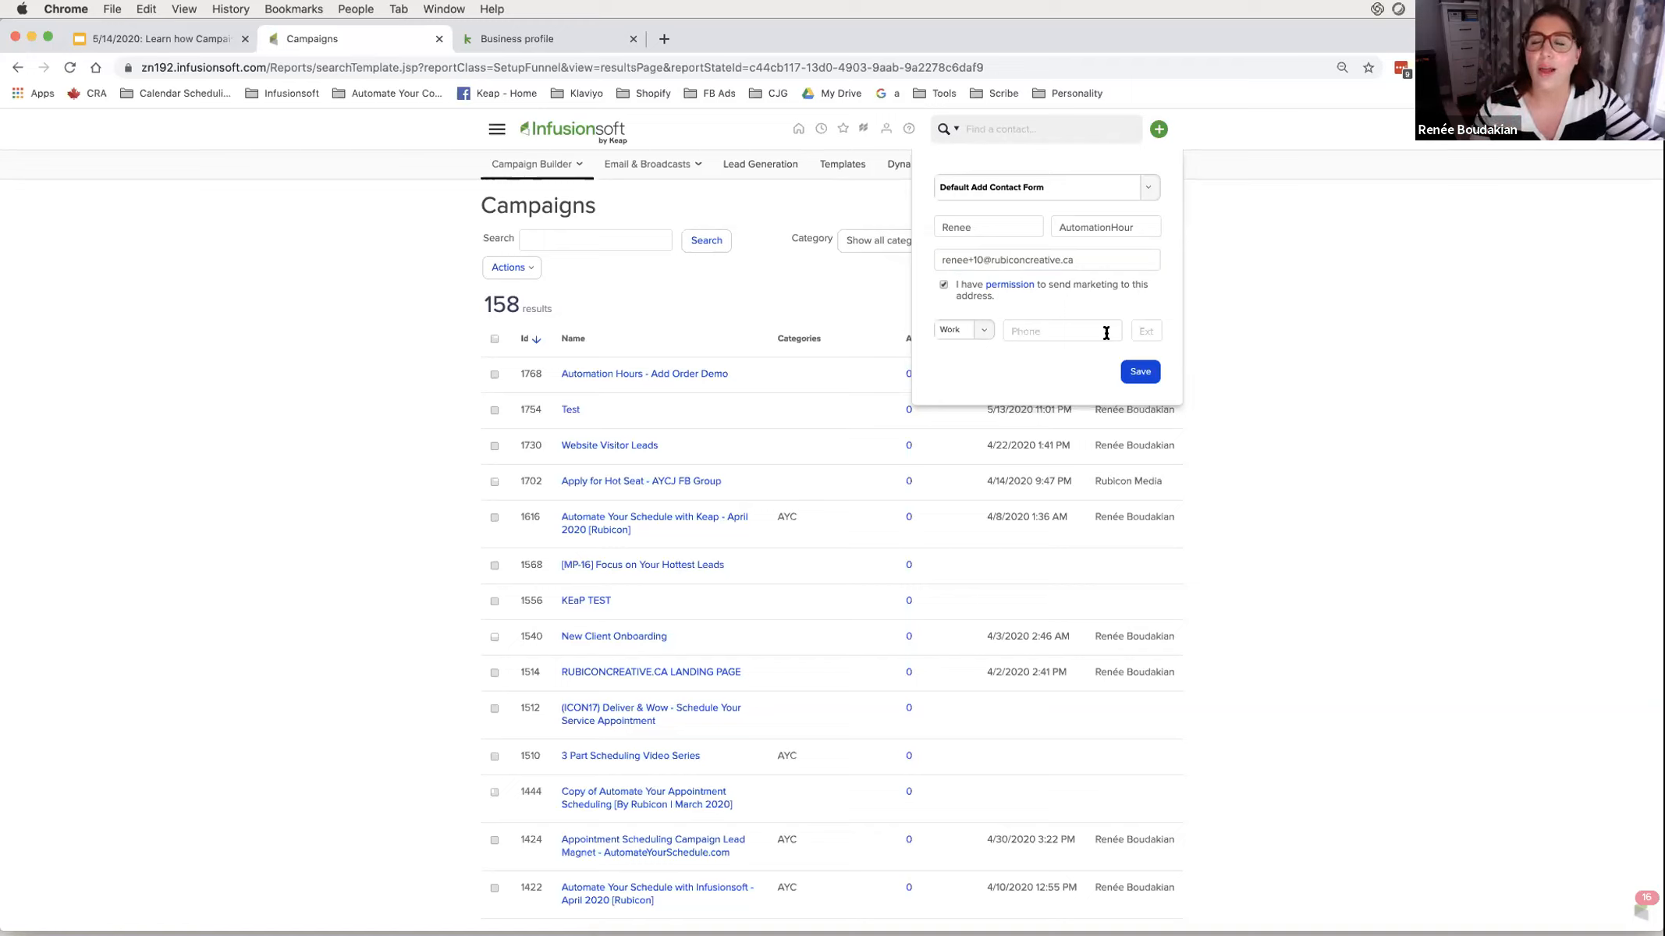
left_click(1139, 371)
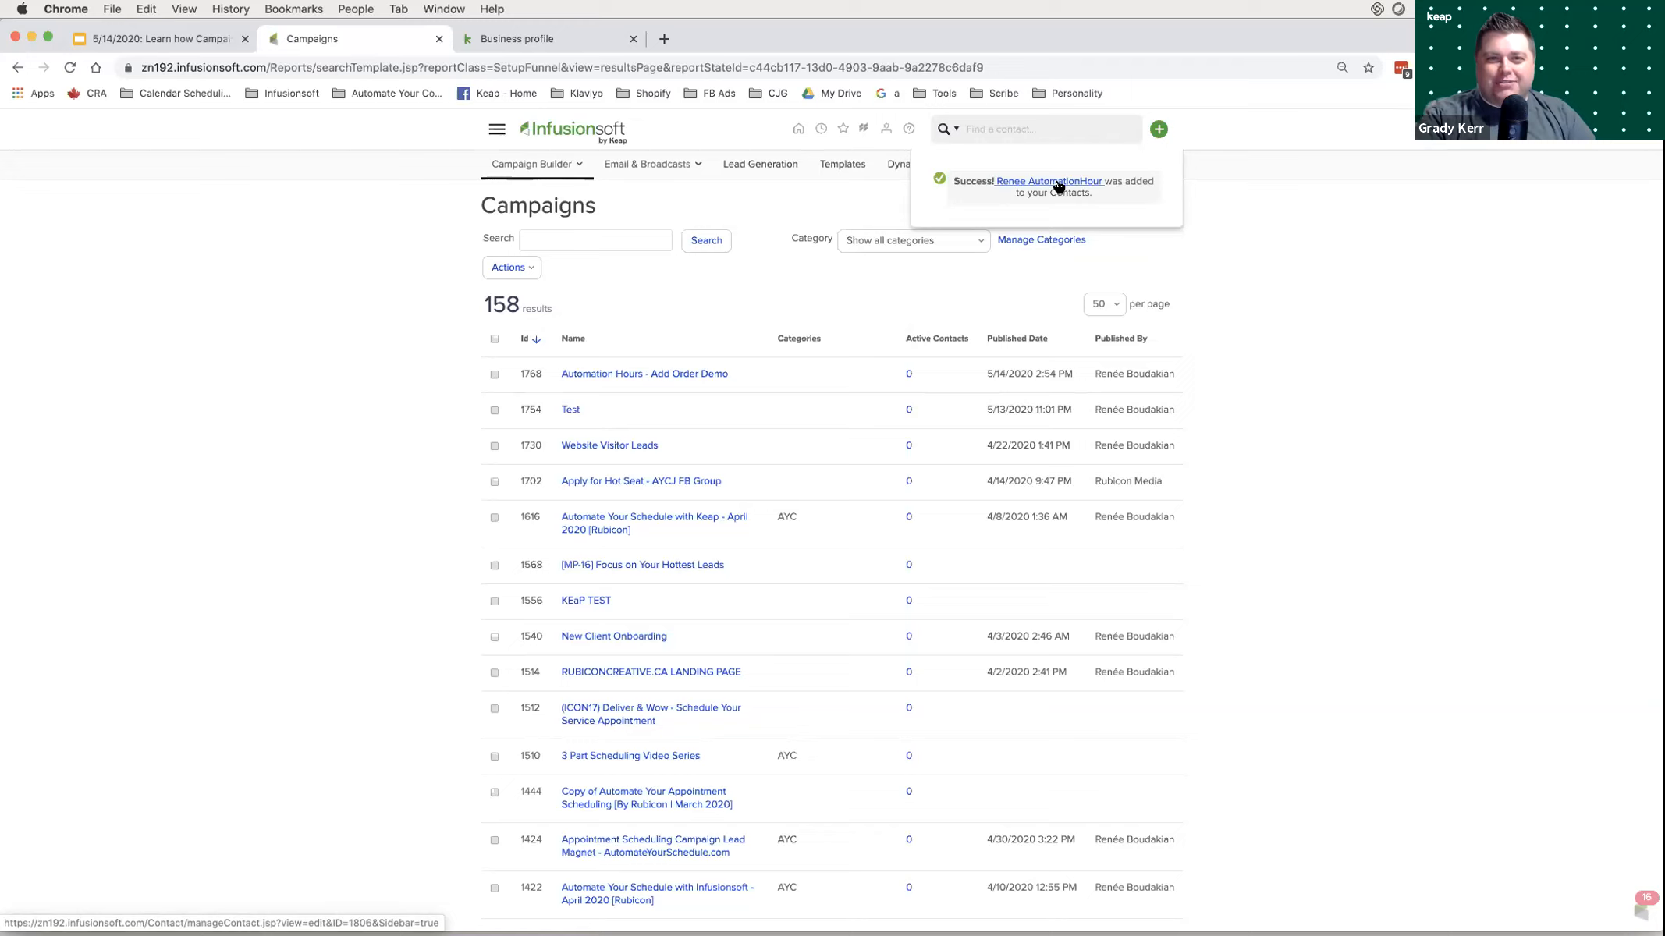
- Open the new contact's record and its Internal Forms list
left_click(1058, 186)
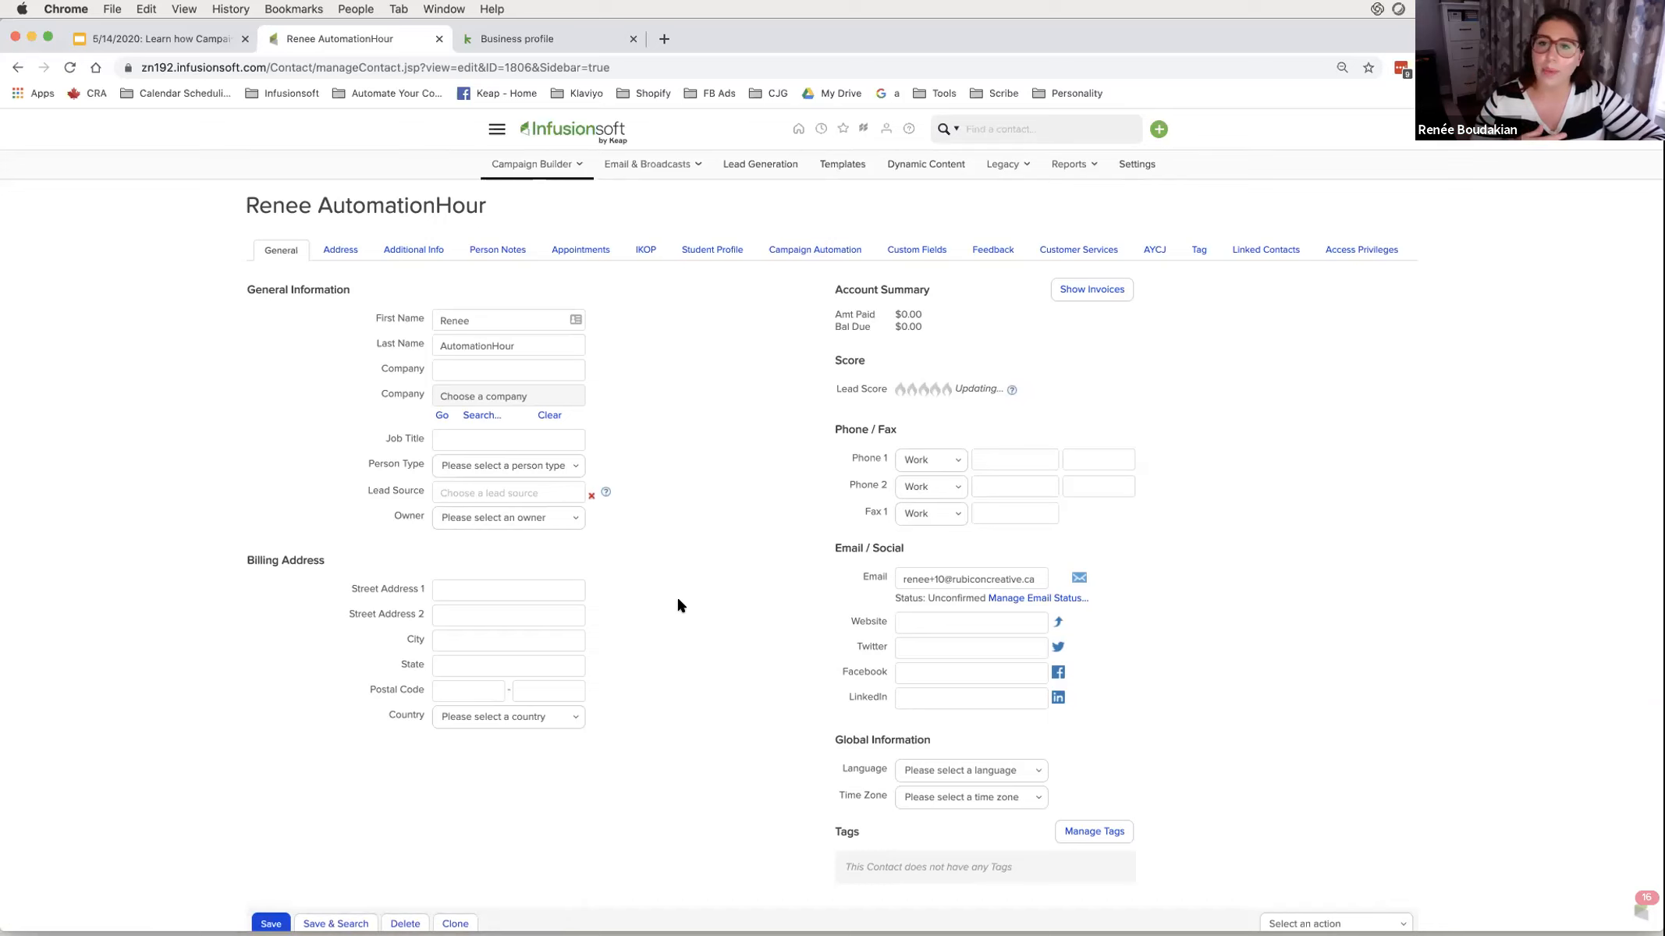
scroll(678, 602, "down", 10)
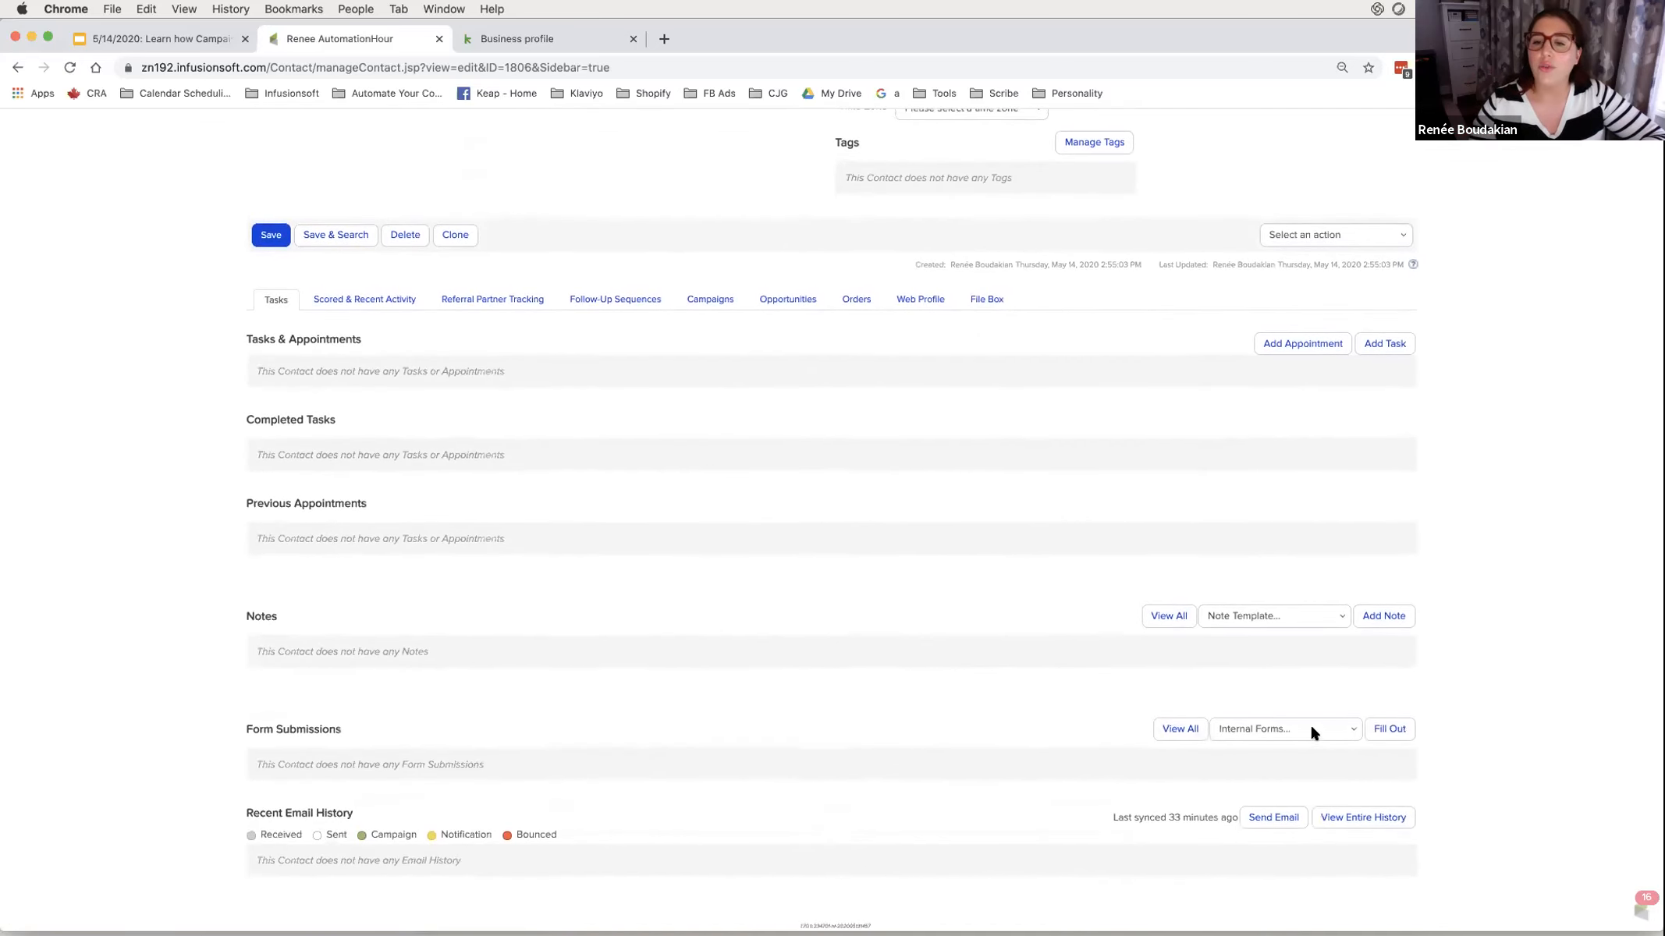
left_click(1311, 728)
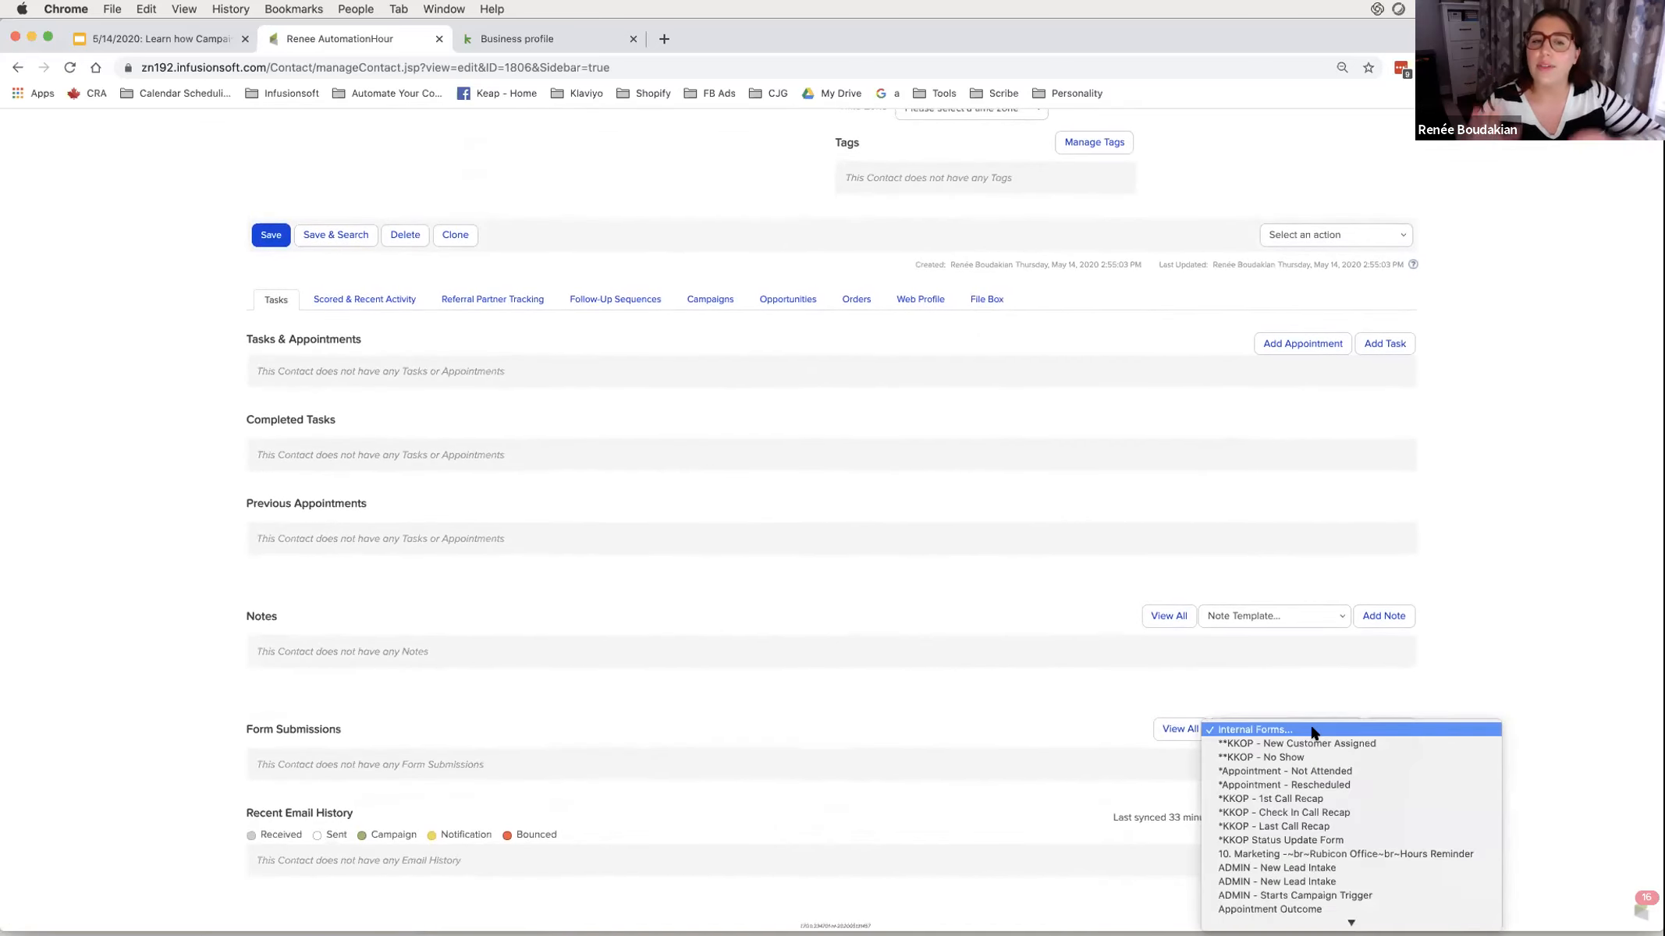
- Adjust the view and reopen the contact's Internal Forms list
left_click(946, 20)
mouse_move(298, 308)
left_mouse_down()
mouse_move(319, 293)
mouse_move(254, 279)
left_mouse_up()
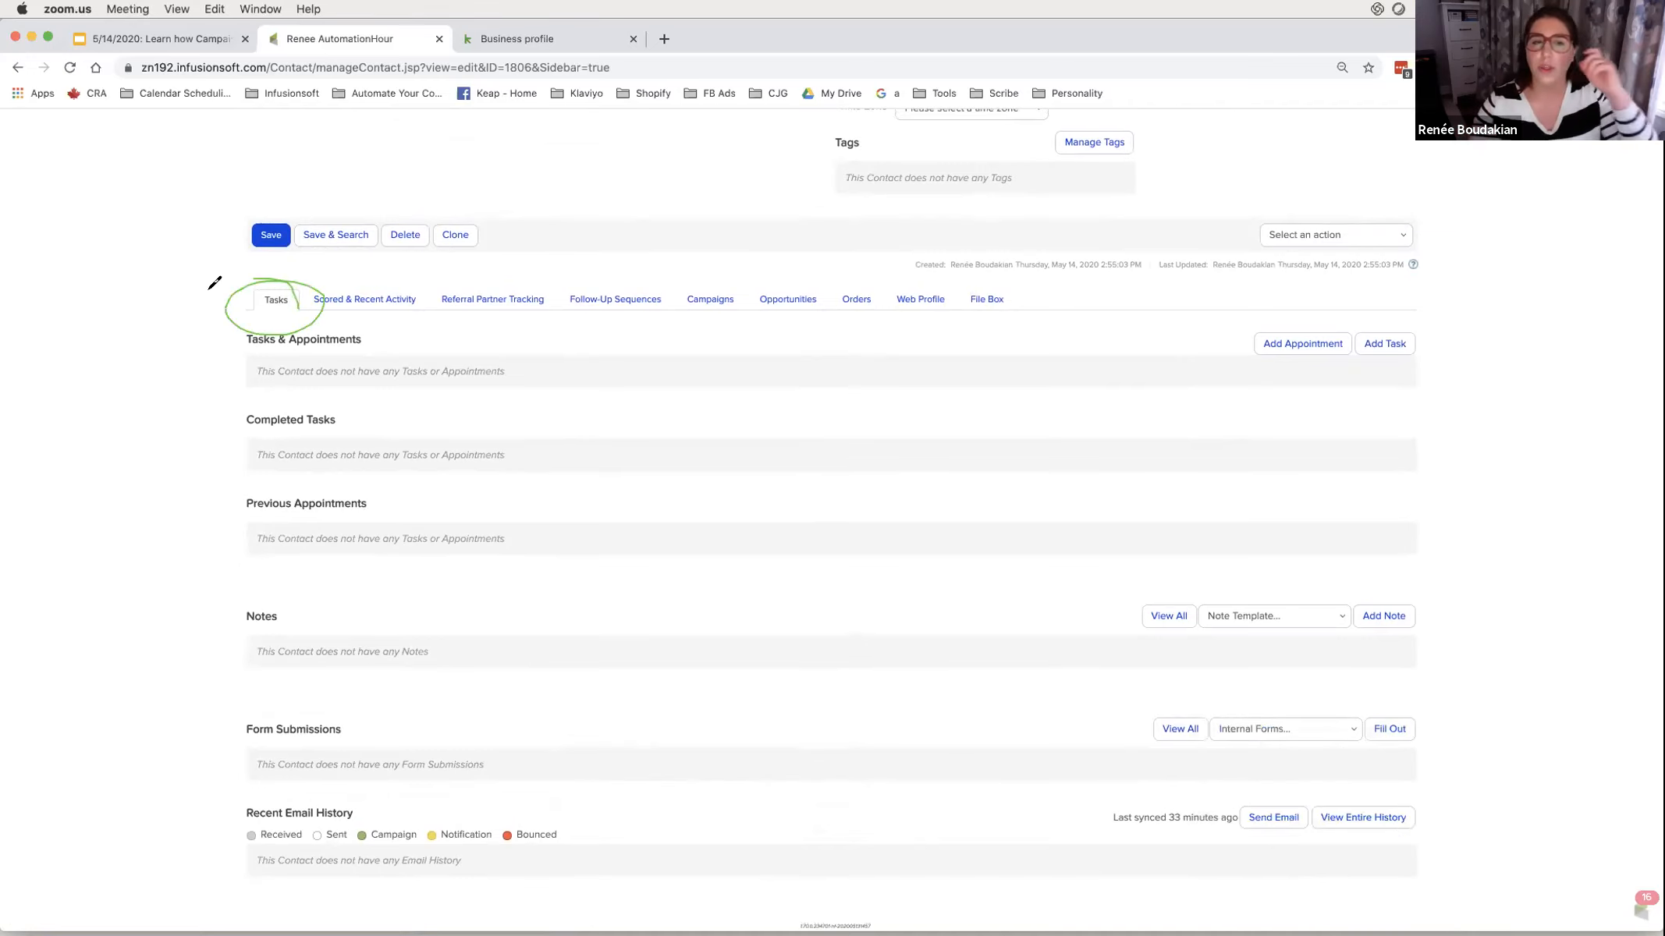
mouse_move(248, 259)
left_mouse_down()
mouse_move(472, 250)
mouse_move(254, 197)
mouse_move(240, 248)
left_mouse_up()
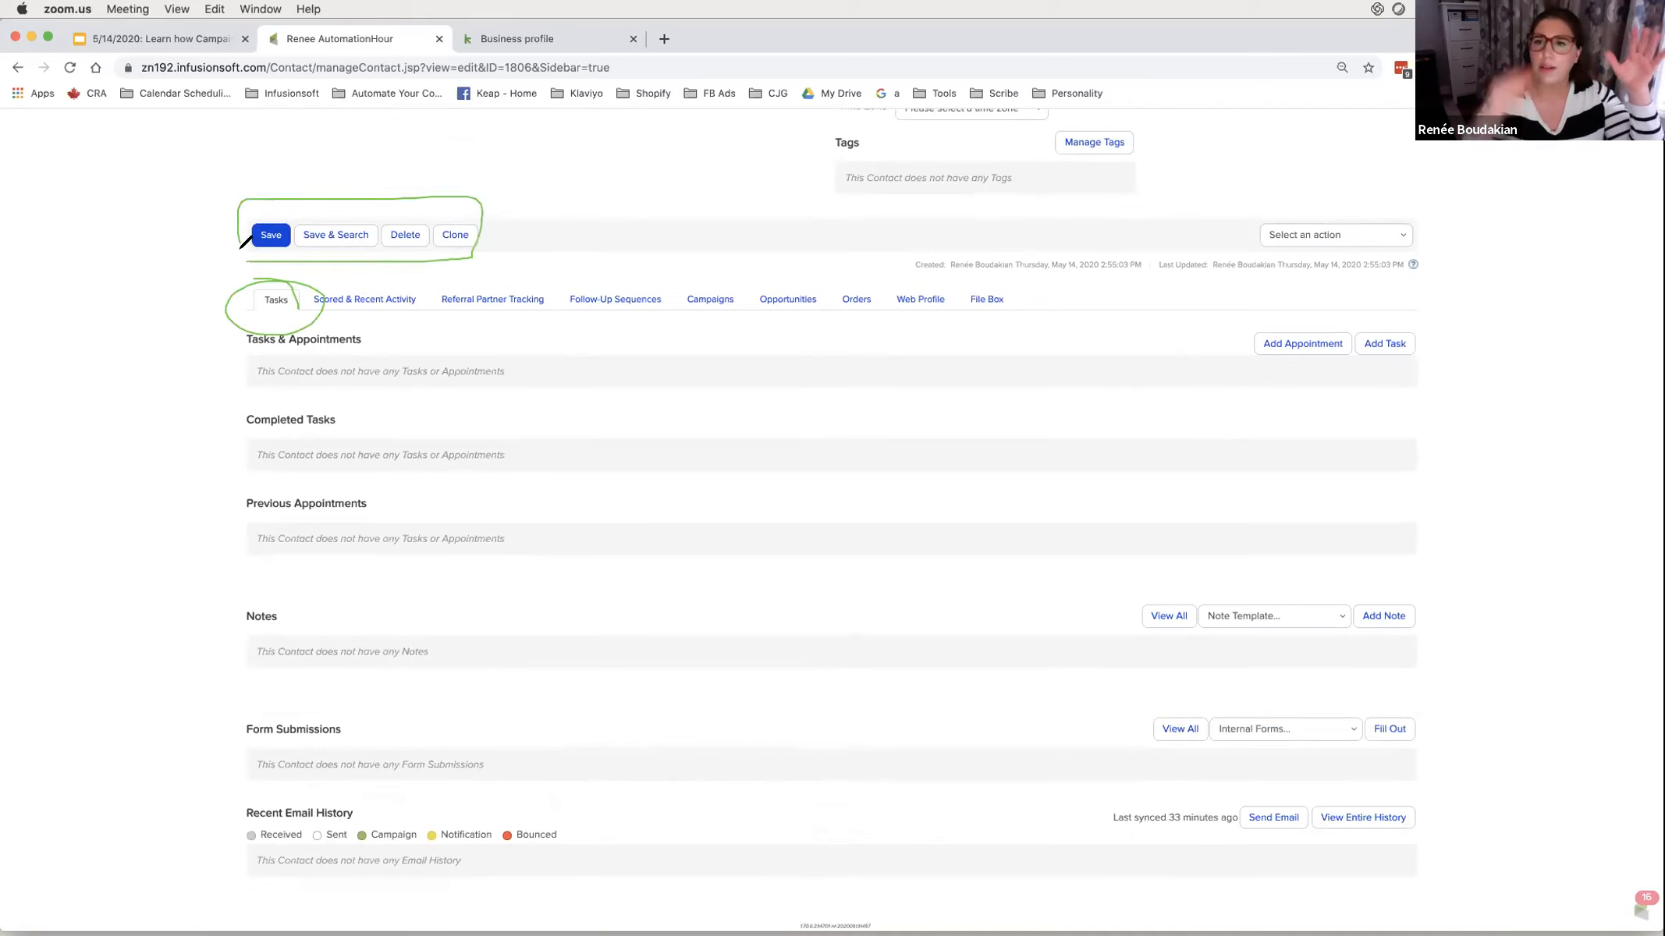
left_click_drag(299, 310, 275, 318)
left_click_drag(1123, 675, 1225, 679)
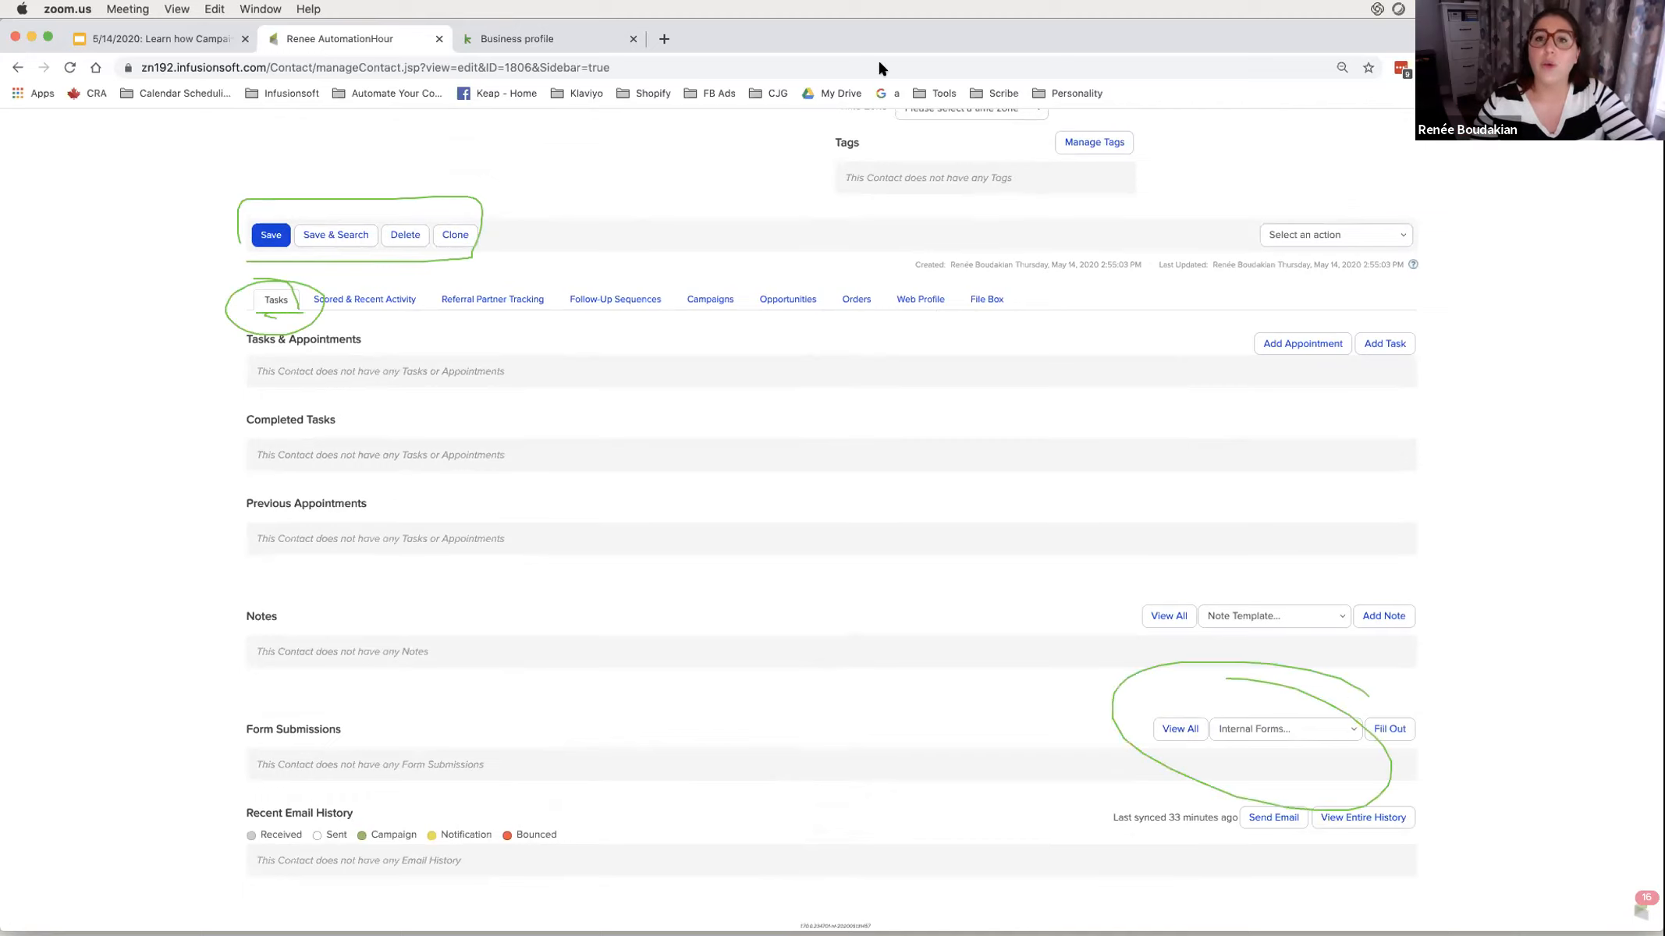
left_click(1041, 101)
left_click(1049, 139)
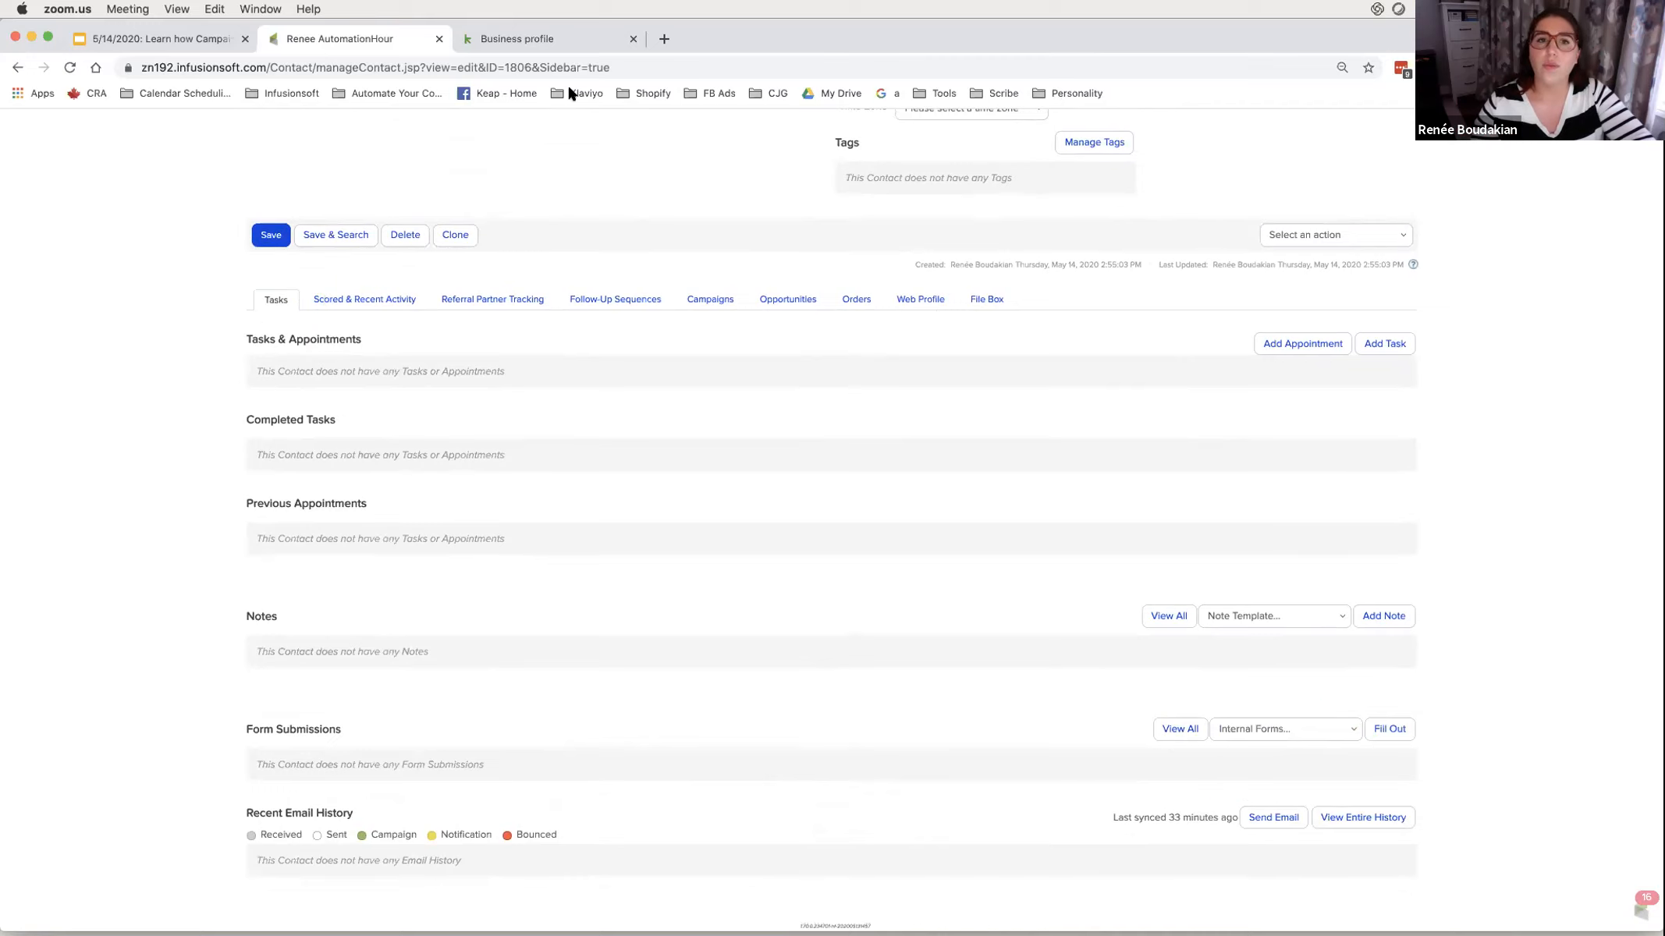
left_click(1347, 731)
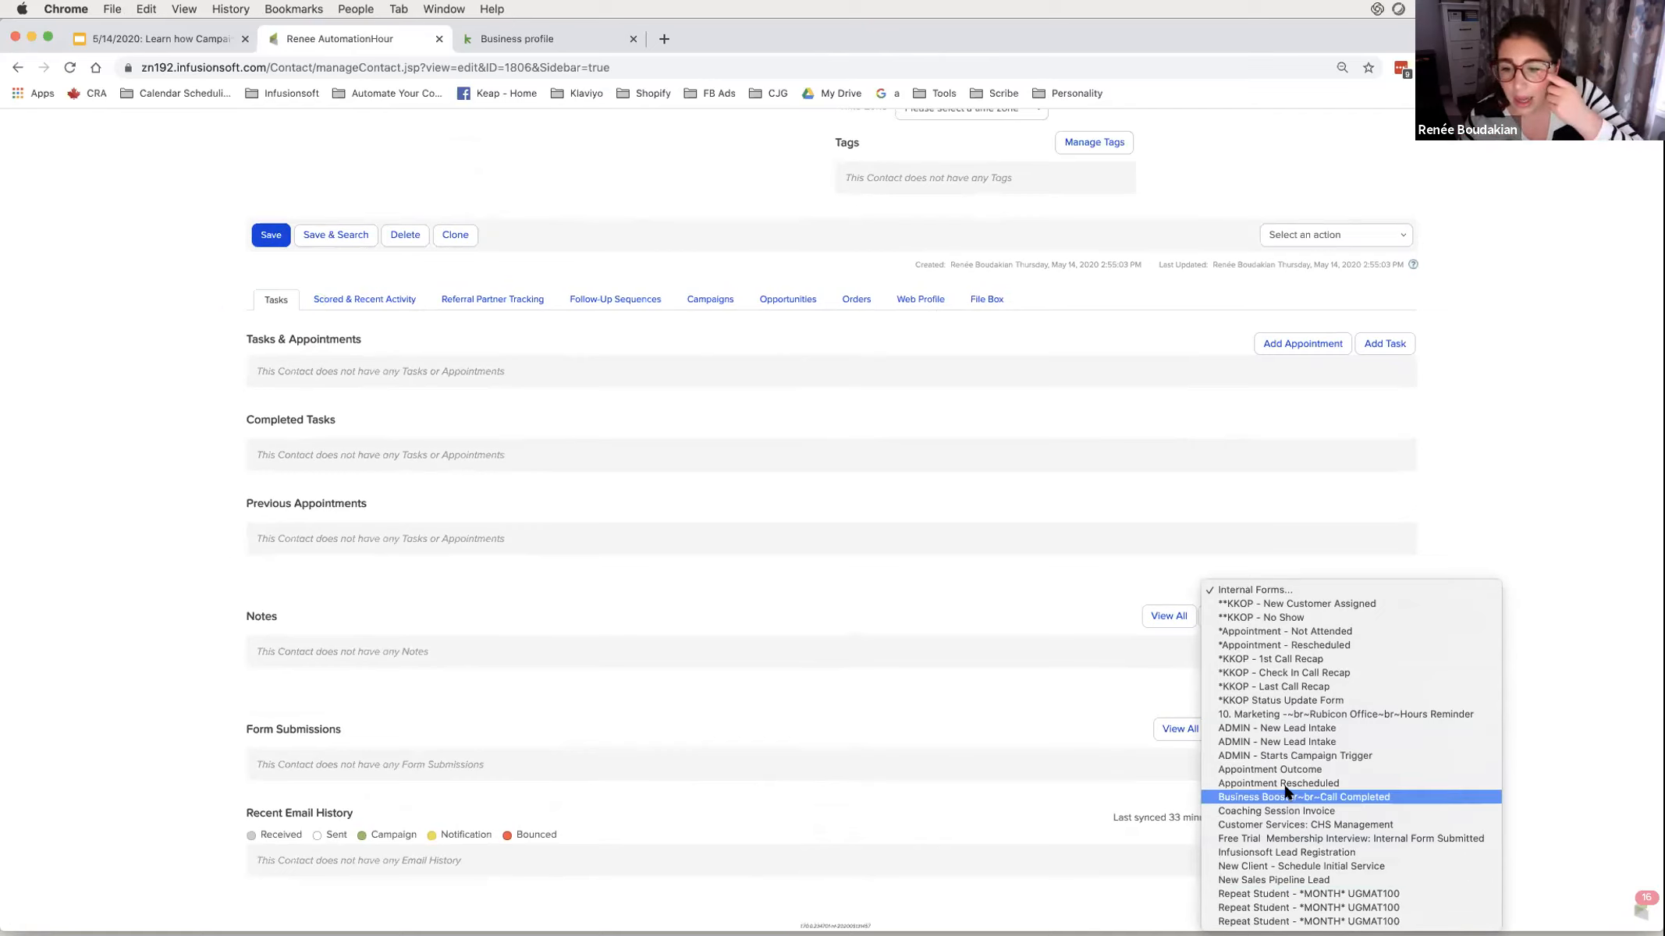
- Fill out the Coaching Session Invoice form for the contact choosing the $150 price, and save
left_click(1281, 810)
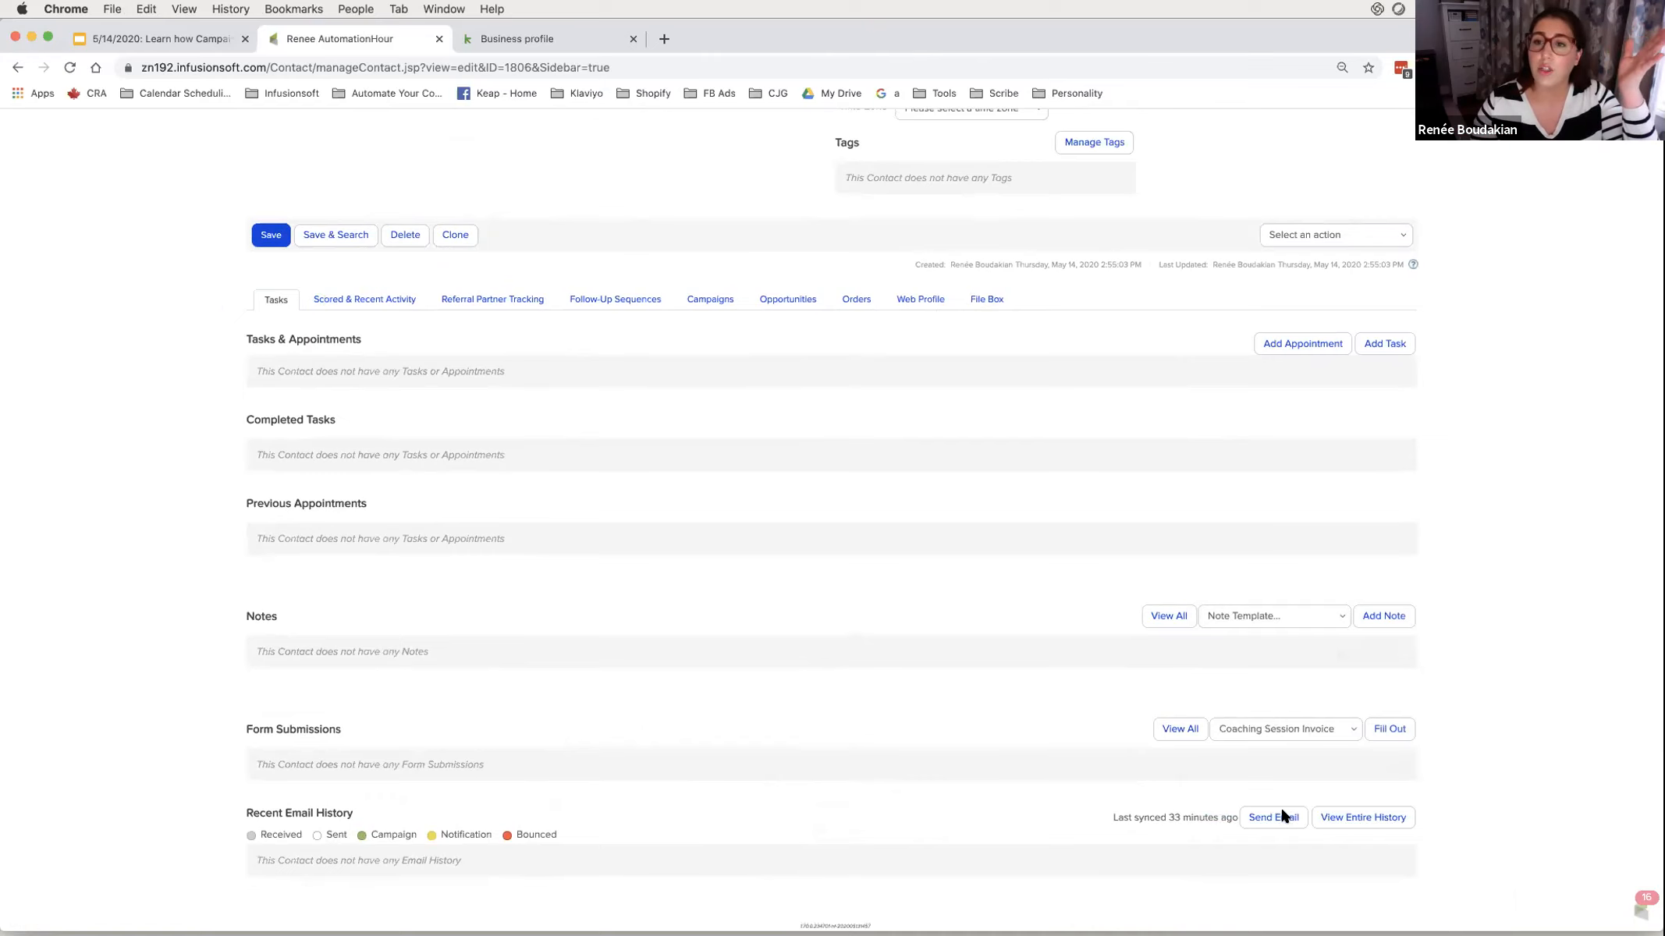
left_click(1381, 729)
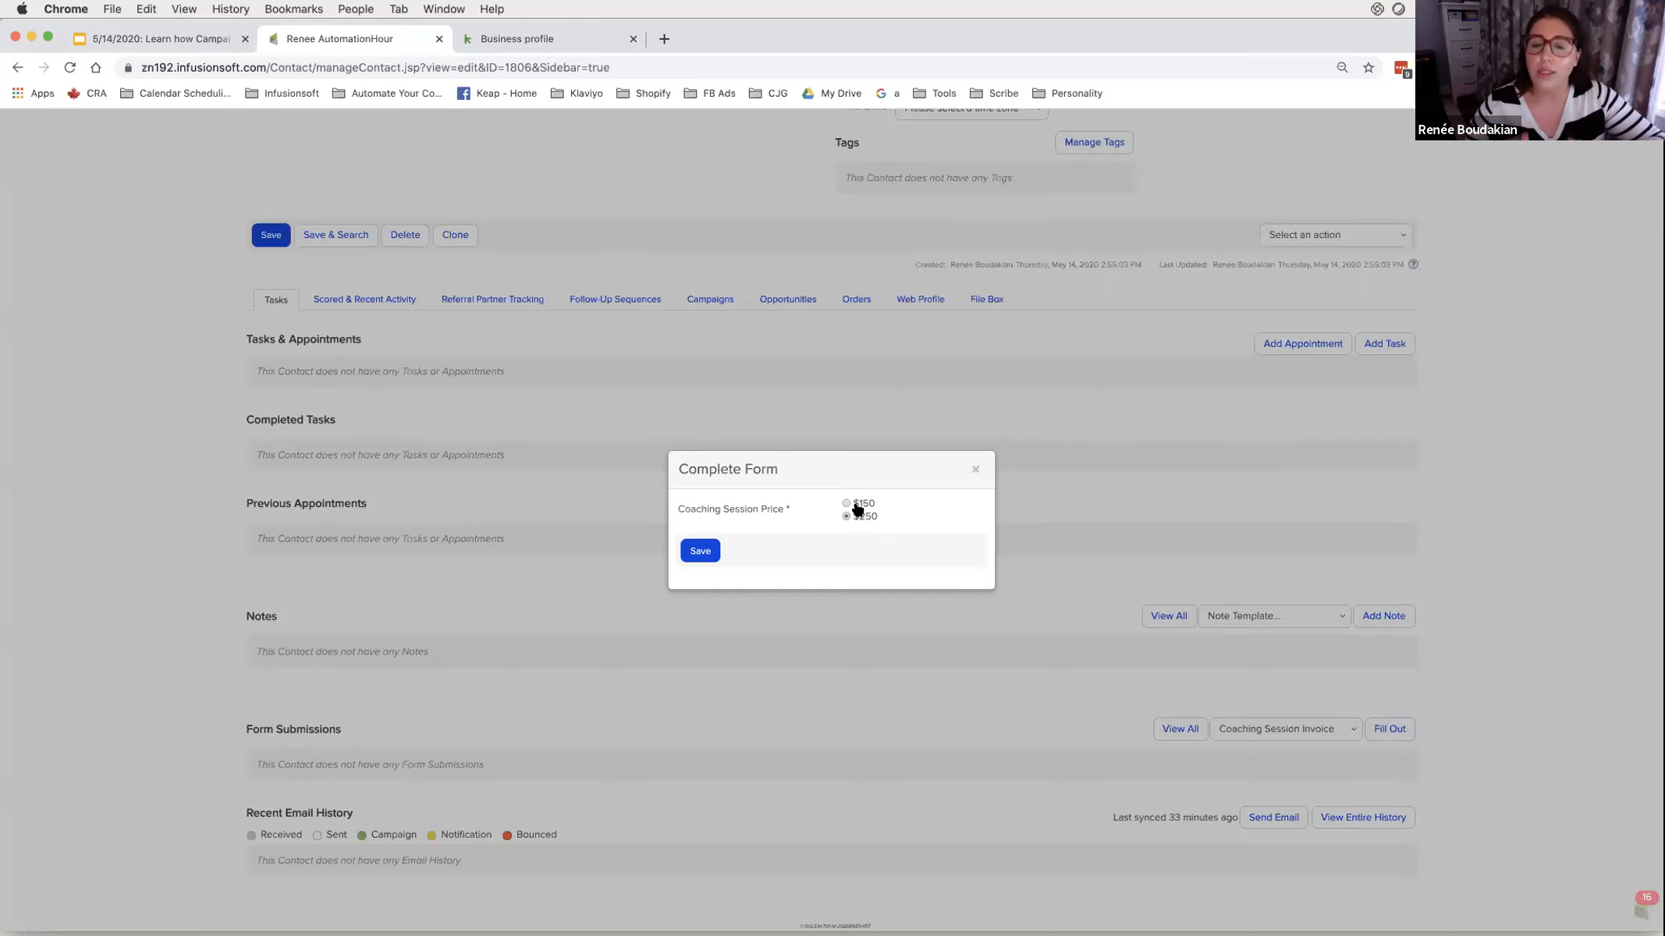
left_click(849, 504)
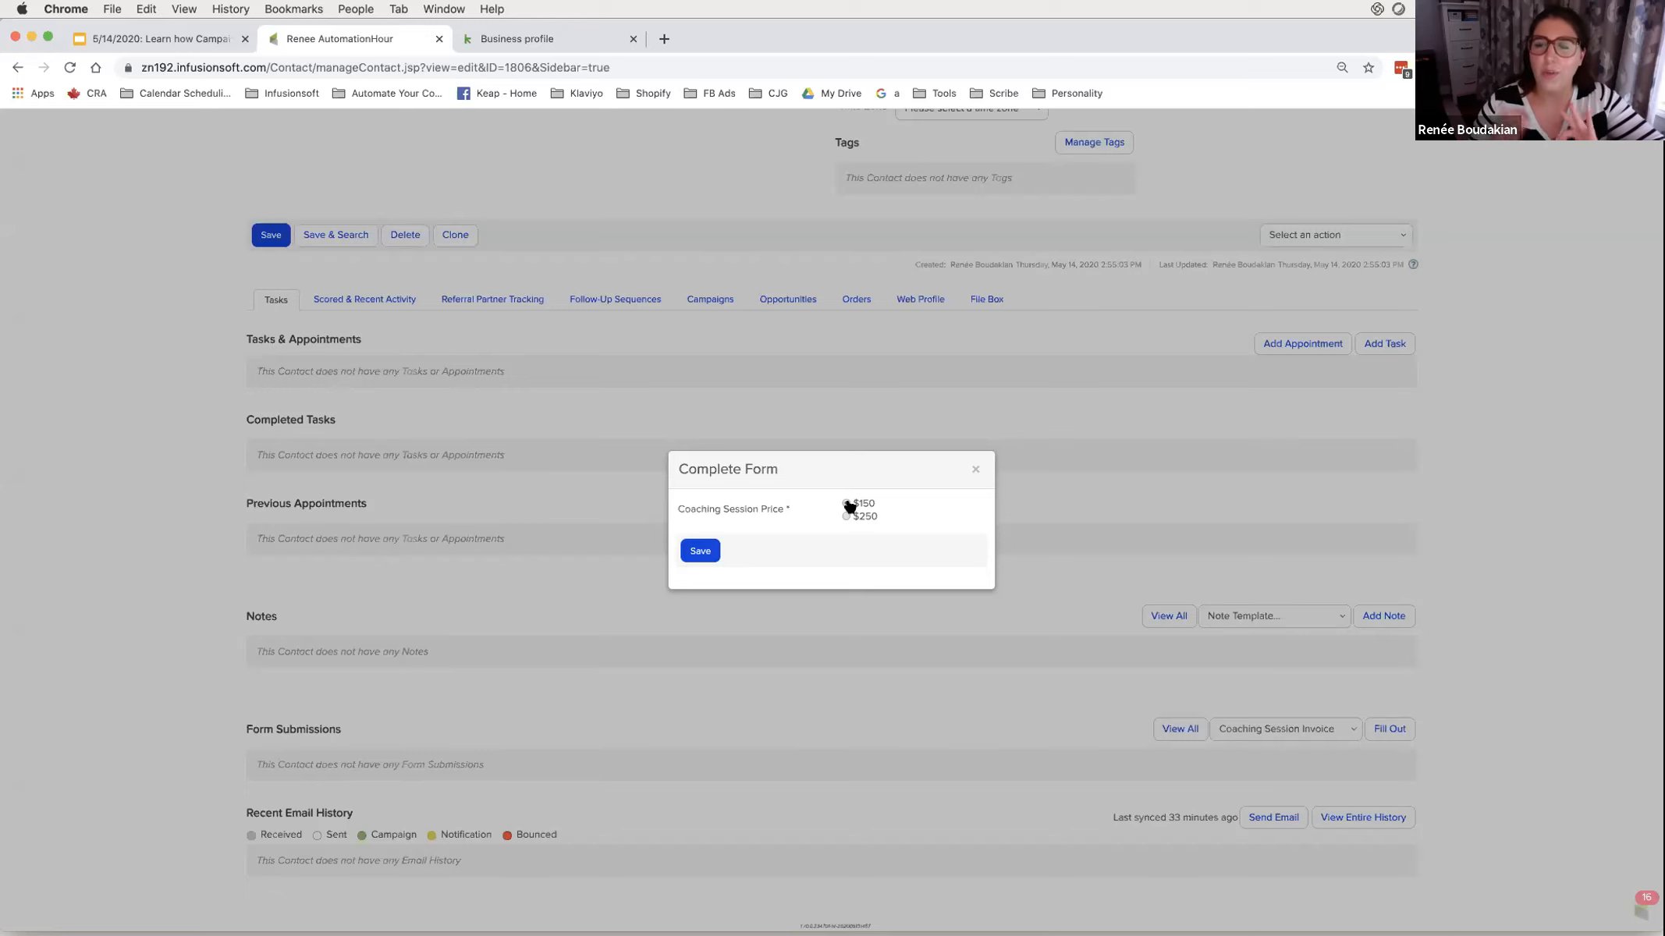
left_click(847, 504)
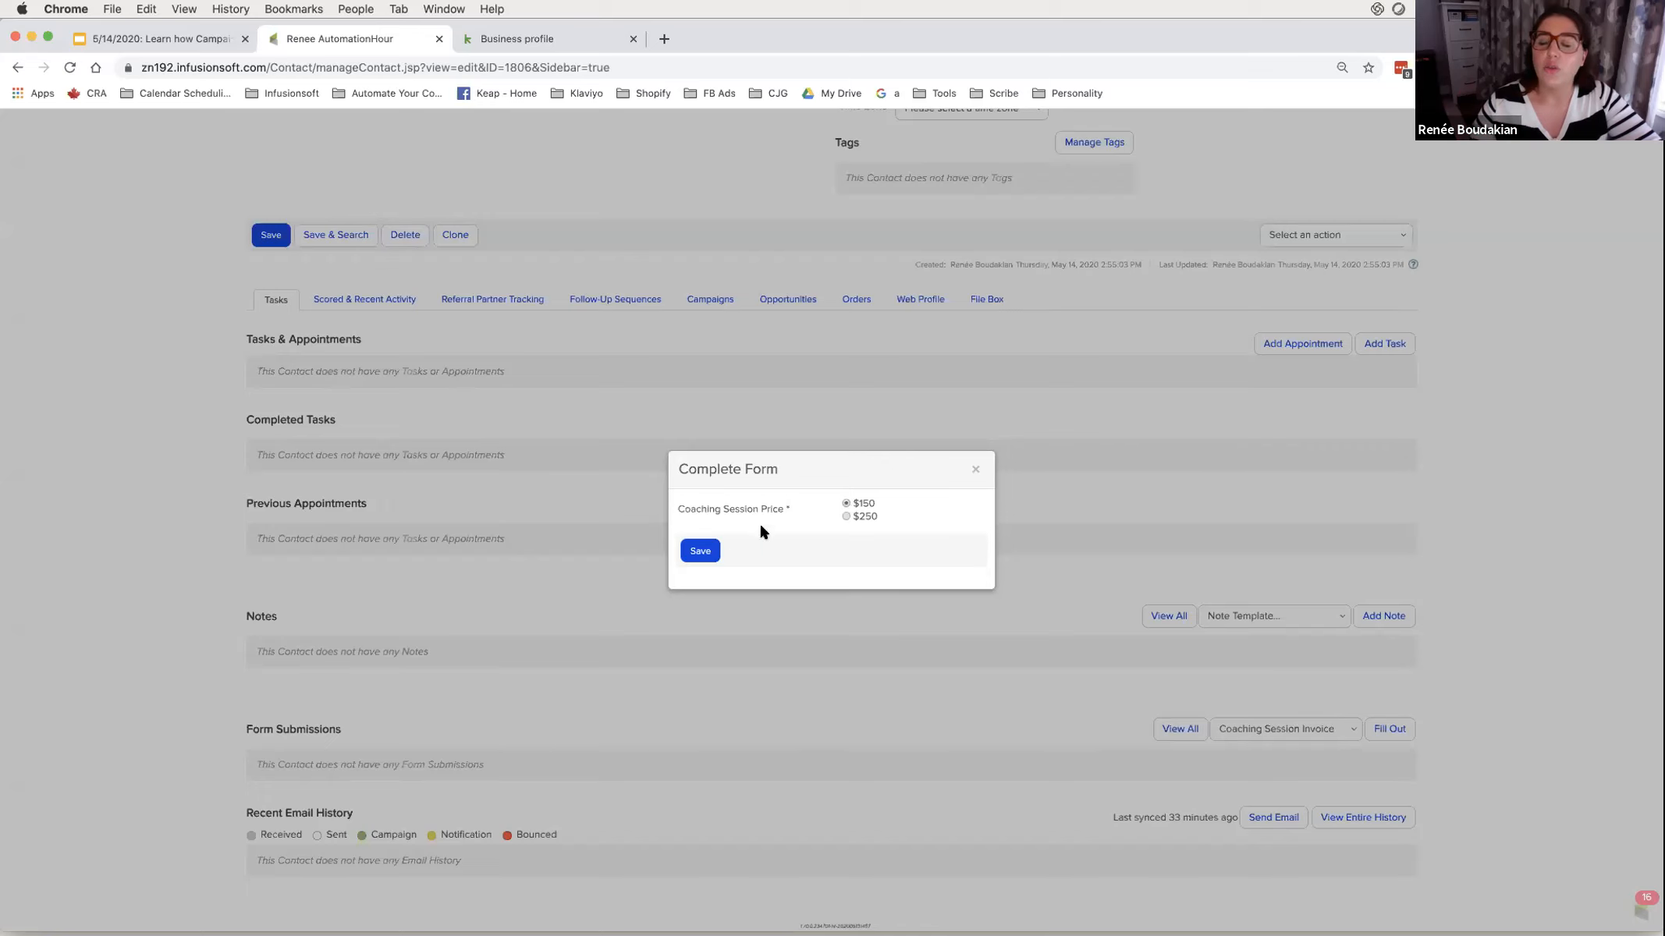
left_click(707, 549)
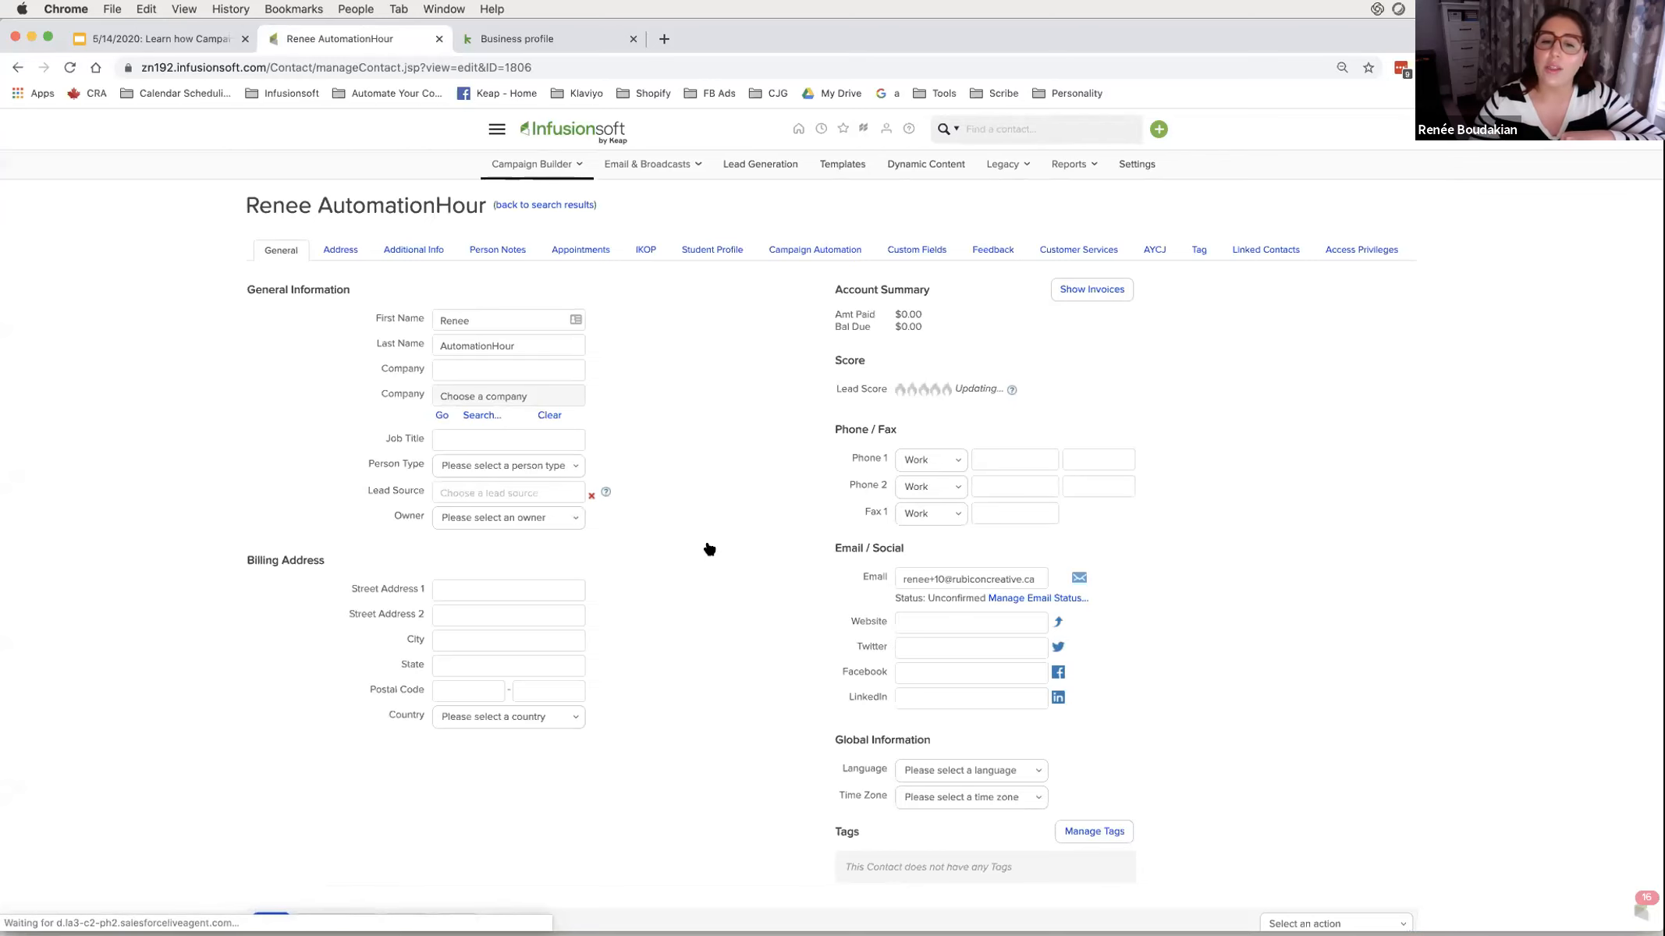
- Check the form submission details showing Coaching Session Price - $150 as true
left_click(430, 781)
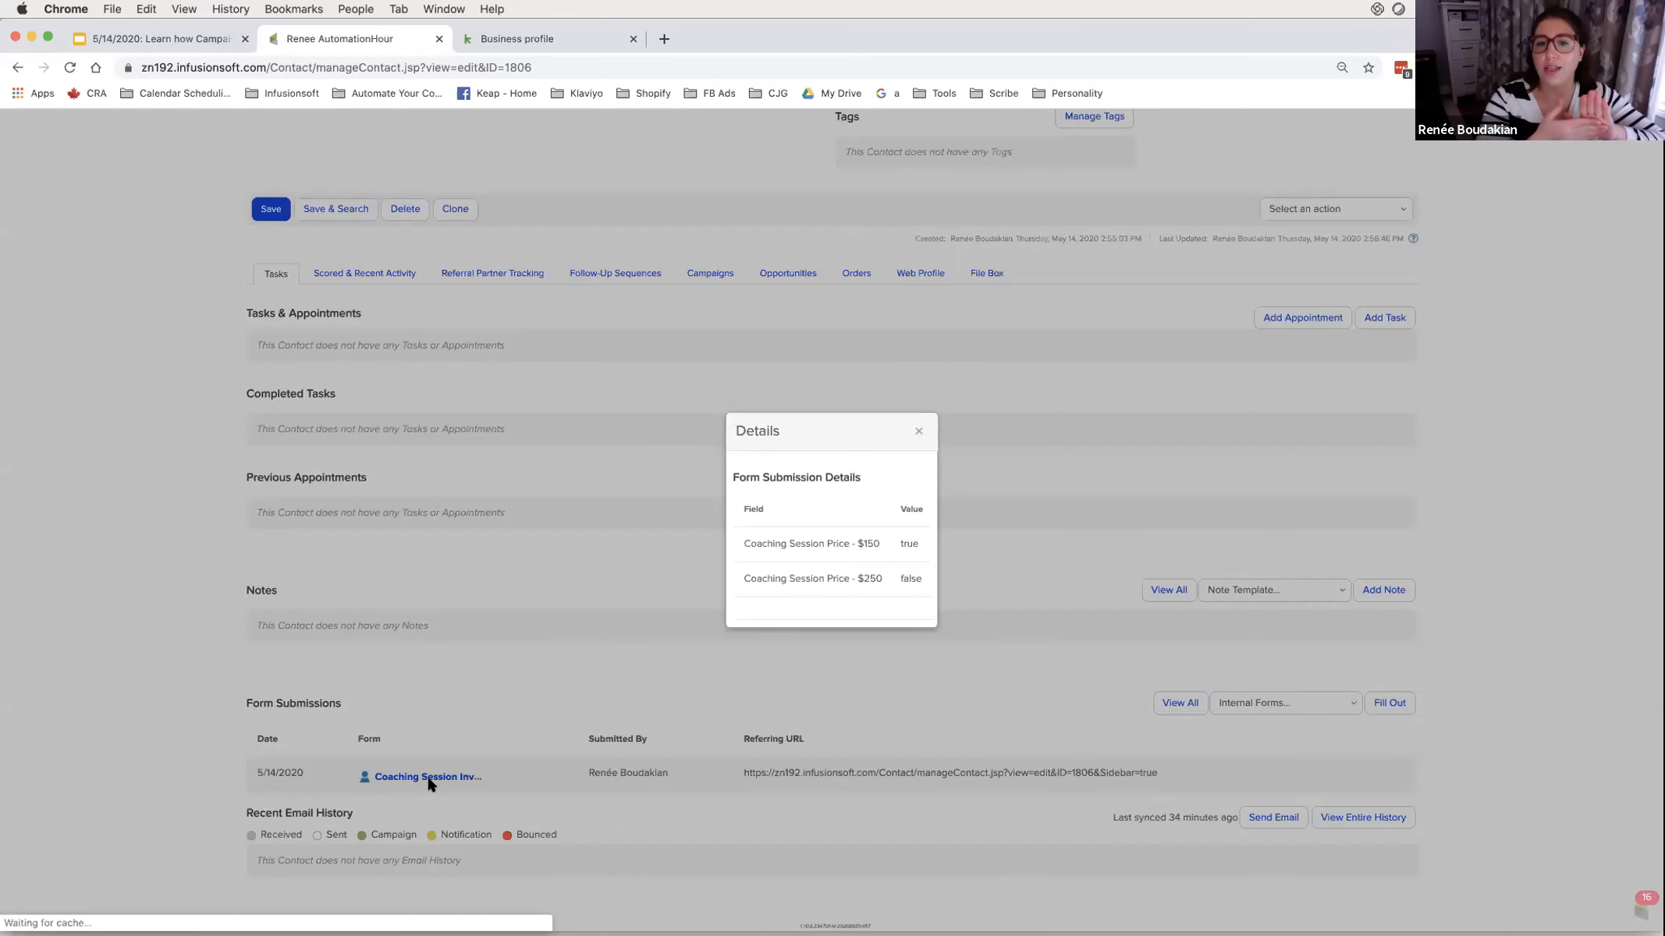
left_click(917, 433)
left_click_drag(673, 772, 591, 770)
left_click_drag(491, 774, 418, 778)
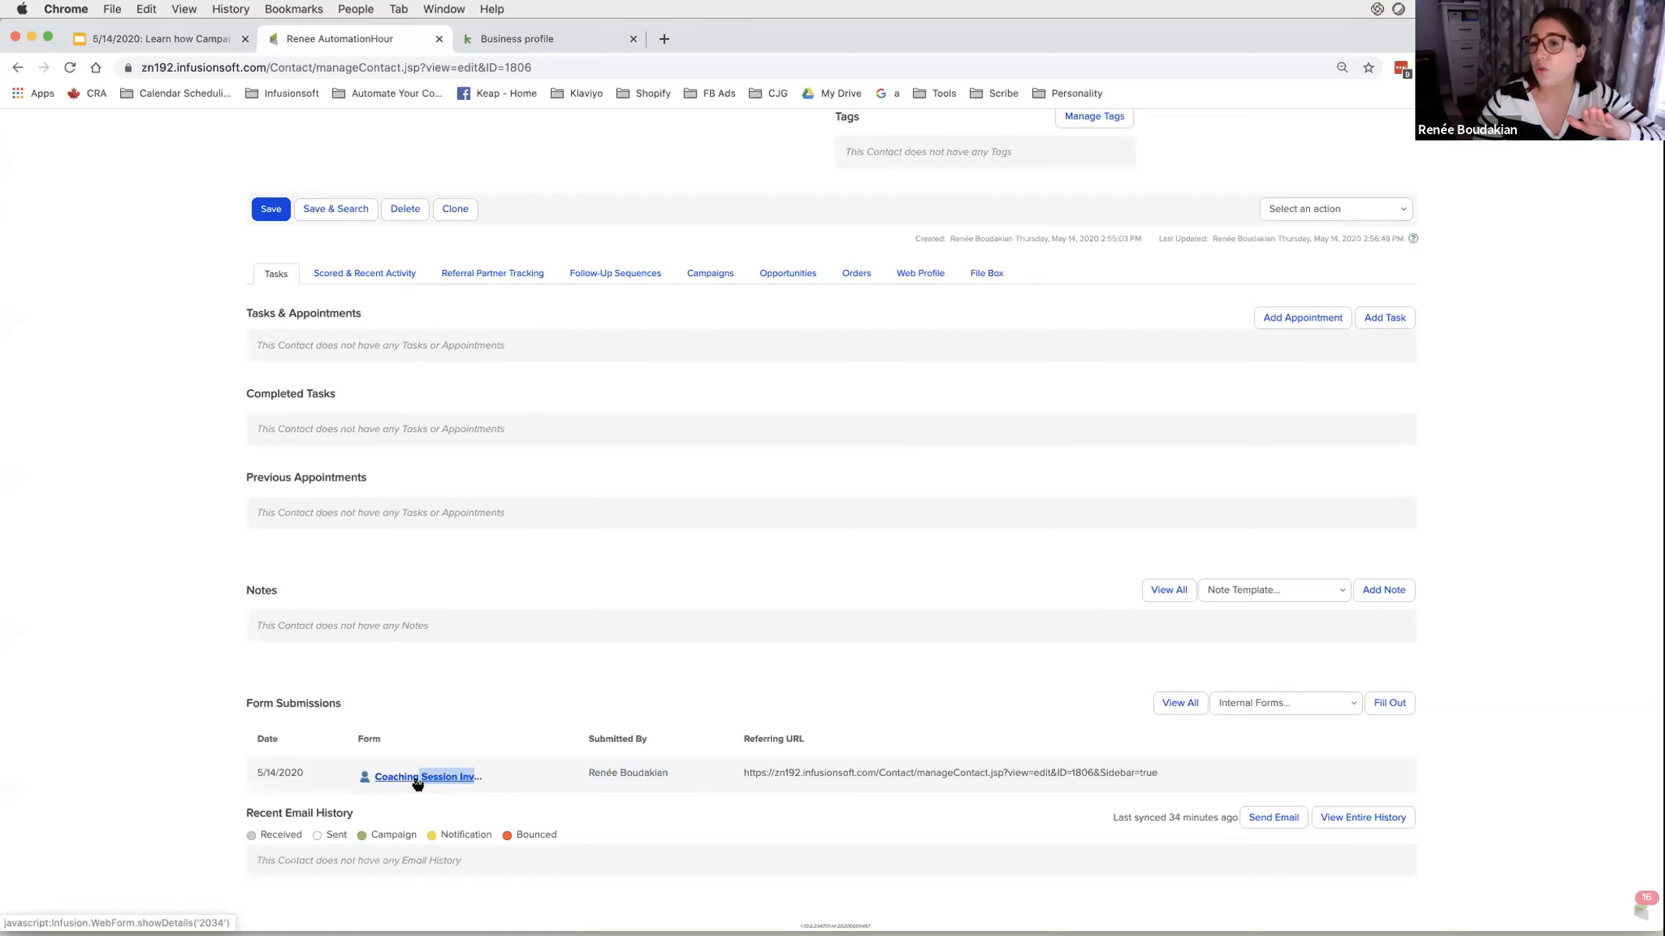
left_click(417, 778)
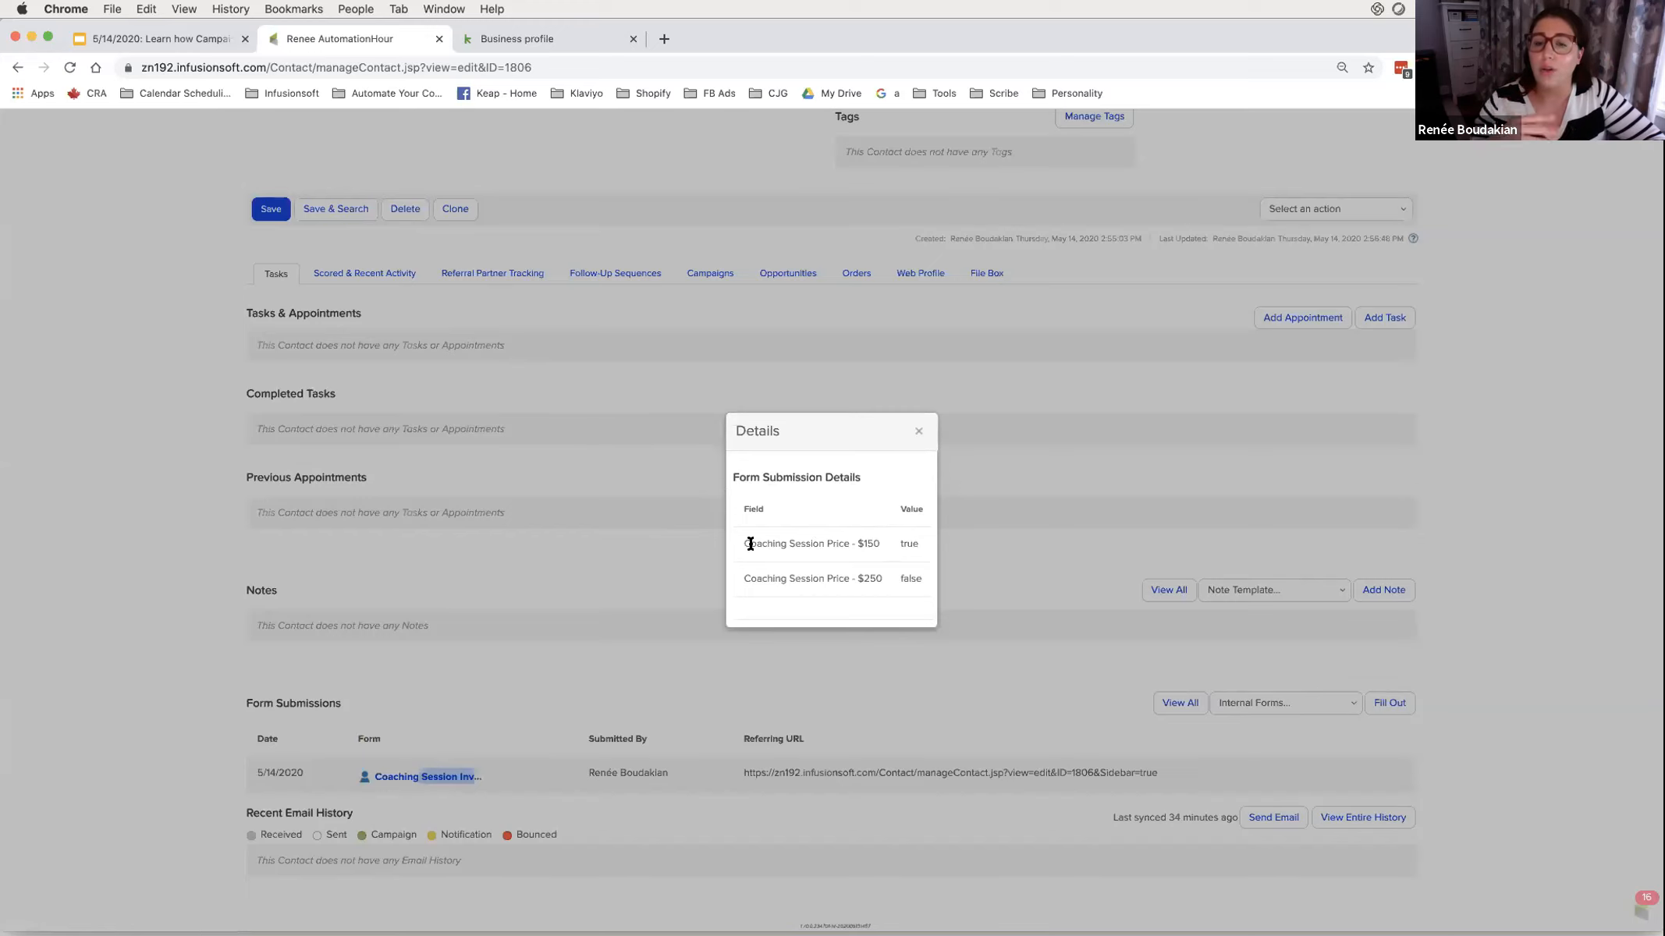
left_click_drag(773, 544, 927, 550)
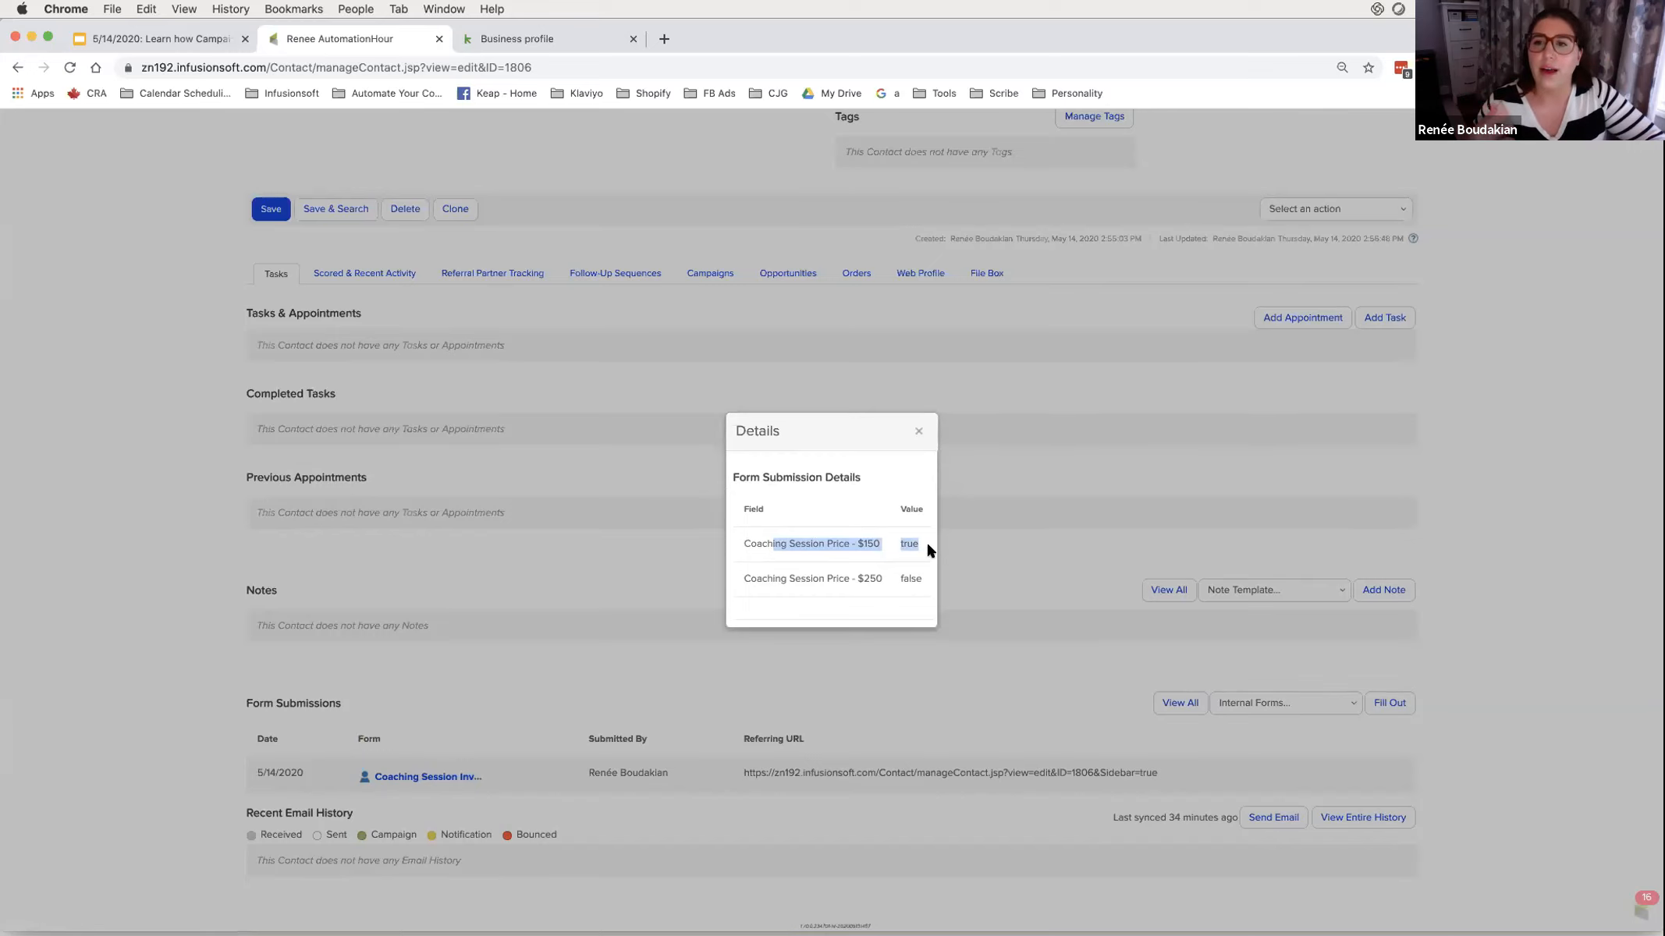
left_click(911, 430)
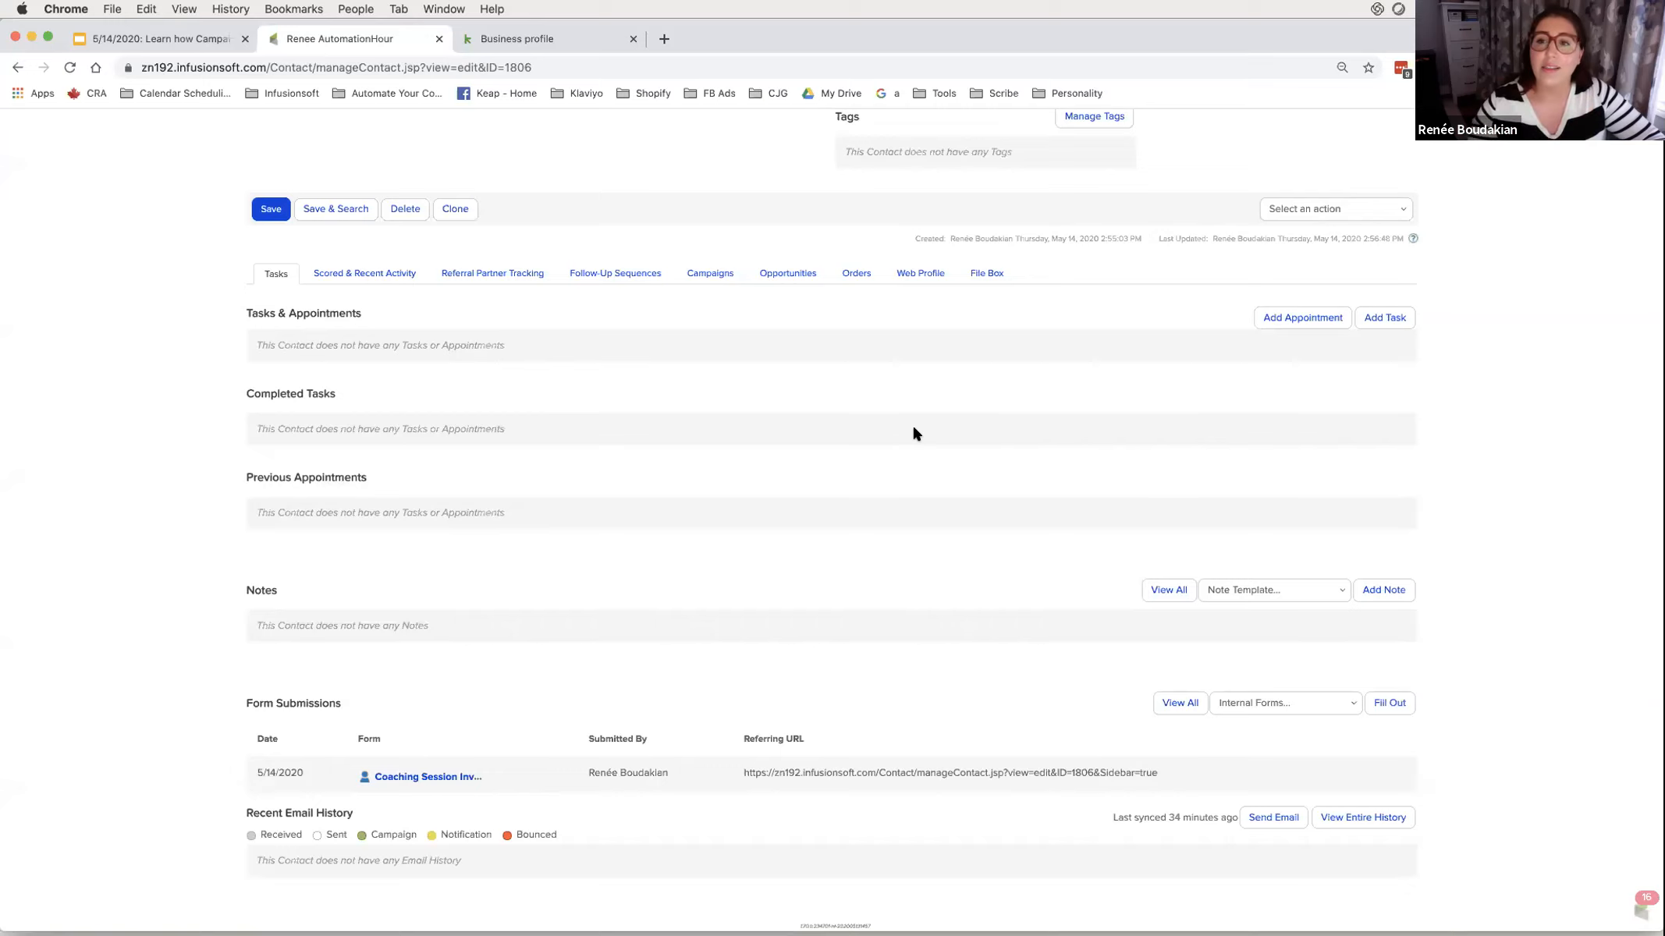
- Reopen the test contact's record from the recently viewed list
scroll(912, 425, "up", 10)
left_click(821, 128)
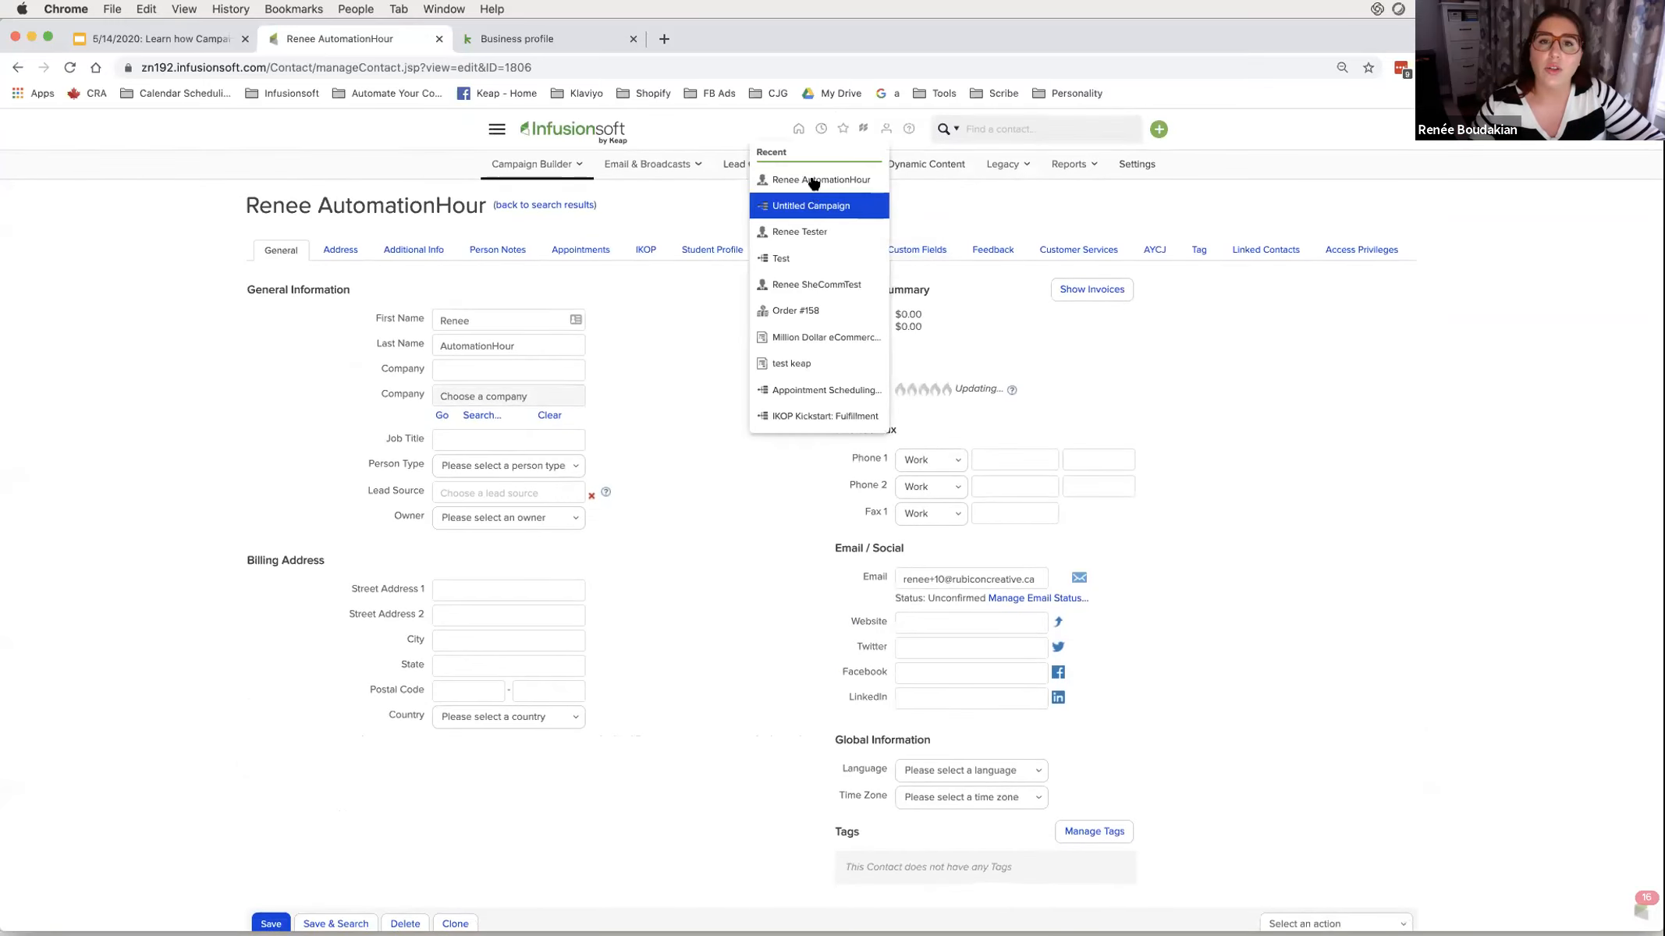
left_click(813, 181)
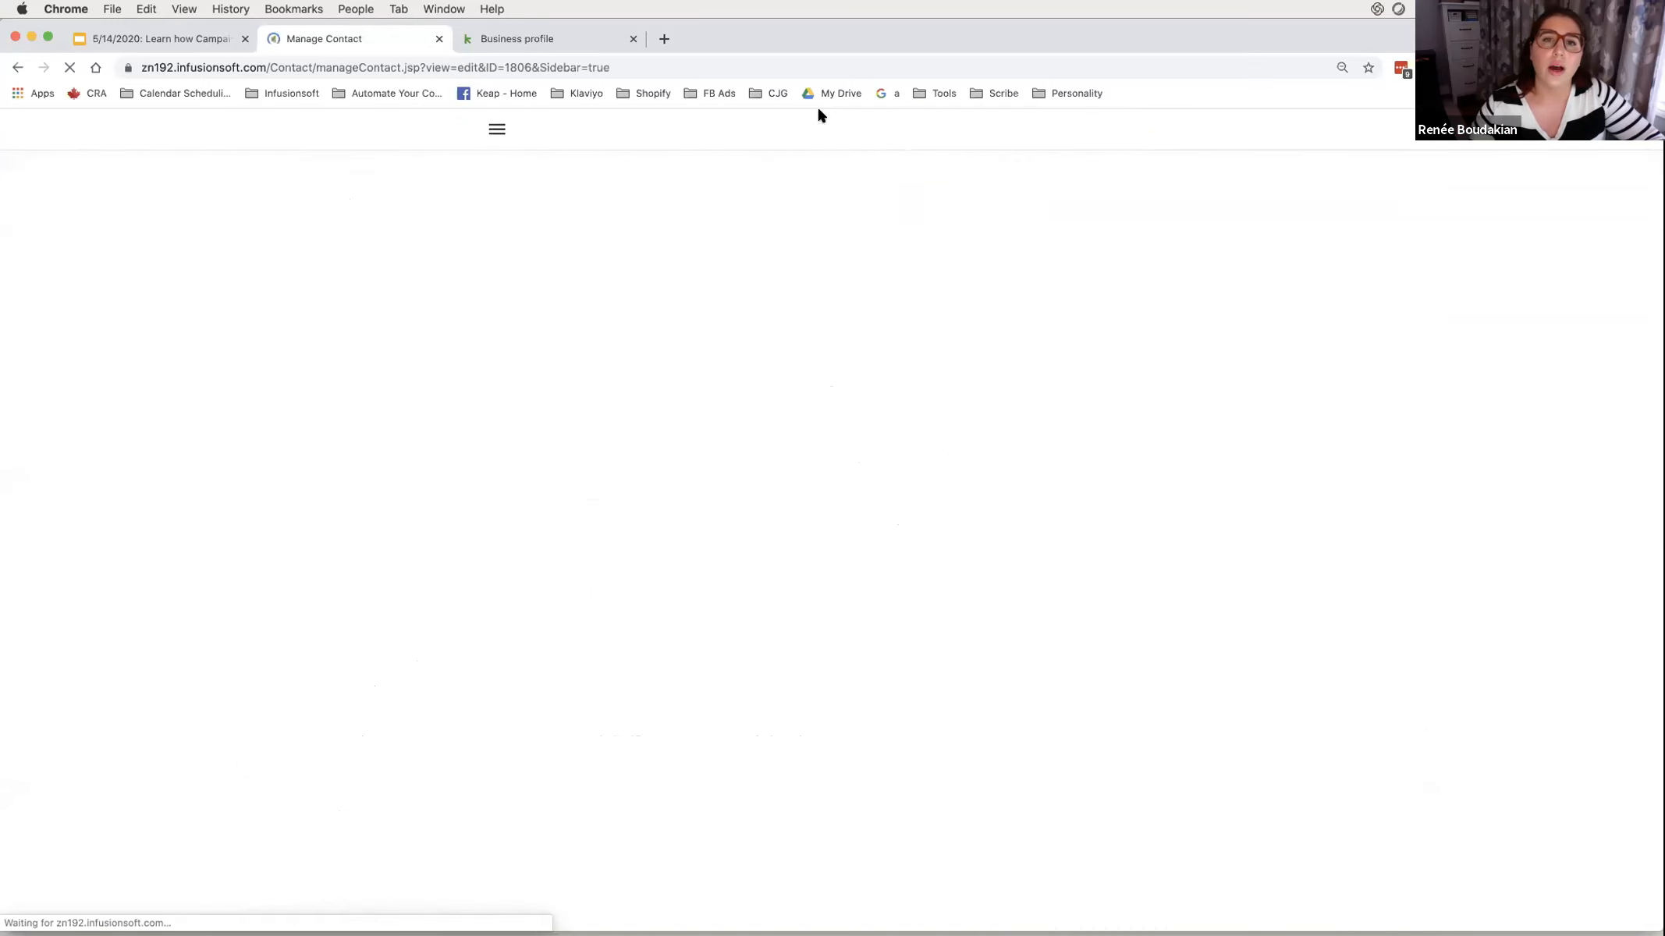
- Open the Automation Hours - Add Order Demo campaign from Campaign Builder in a new tab
left_click(499, 138)
left_click(781, 200, "super")
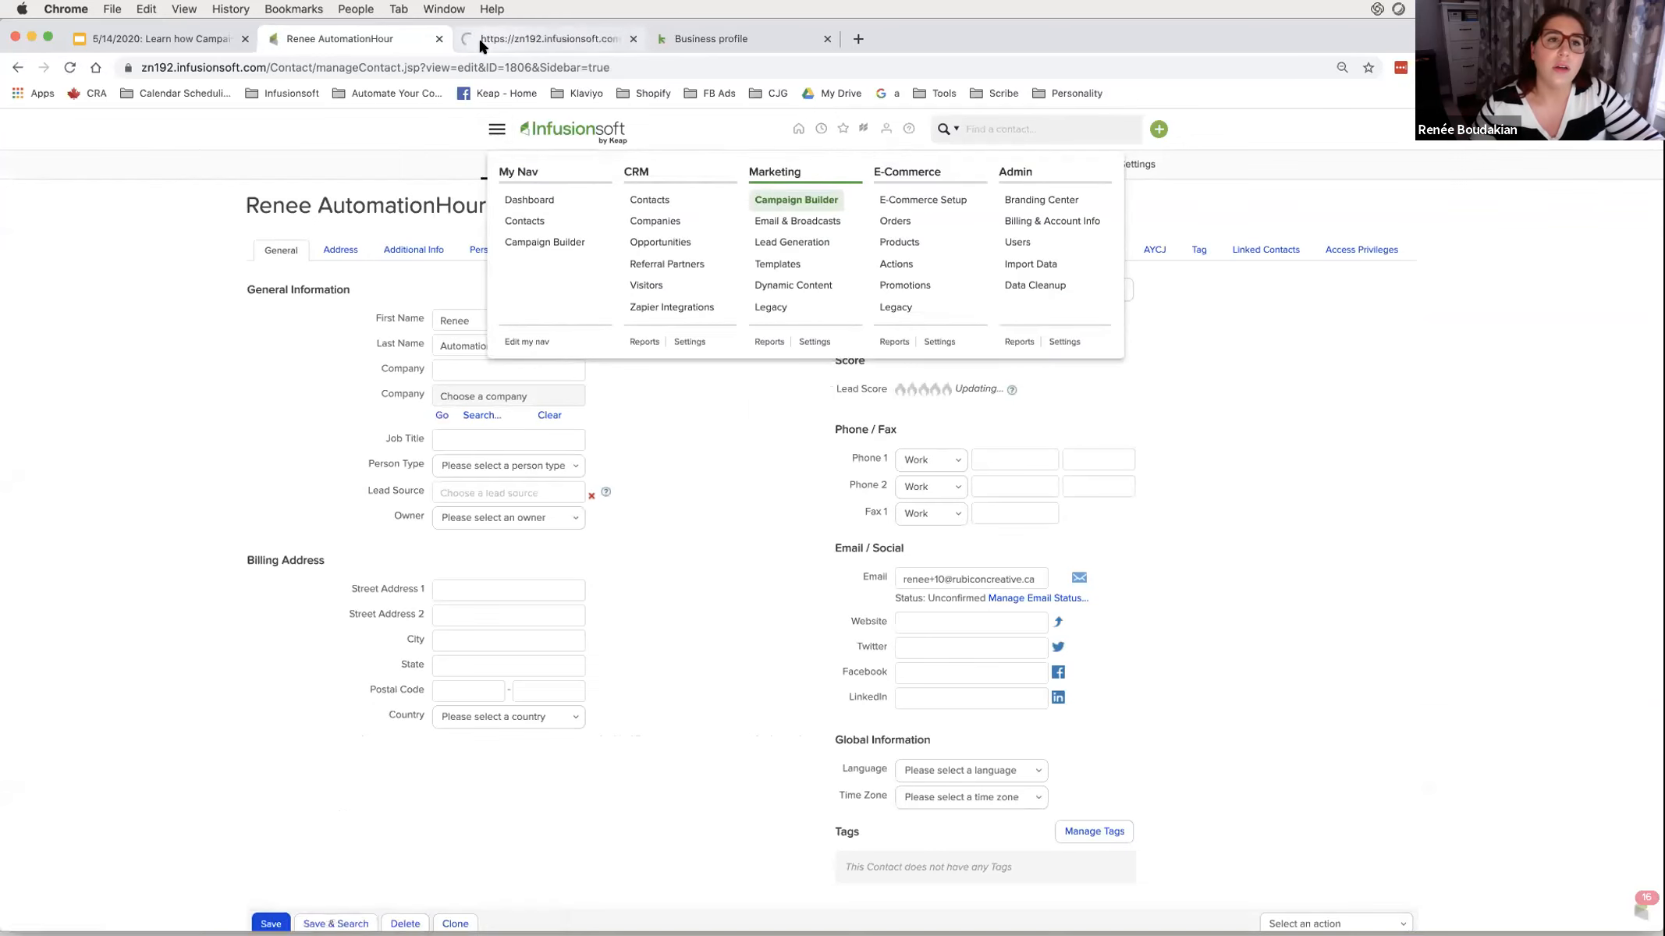
left_click(479, 36)
left_click(658, 373)
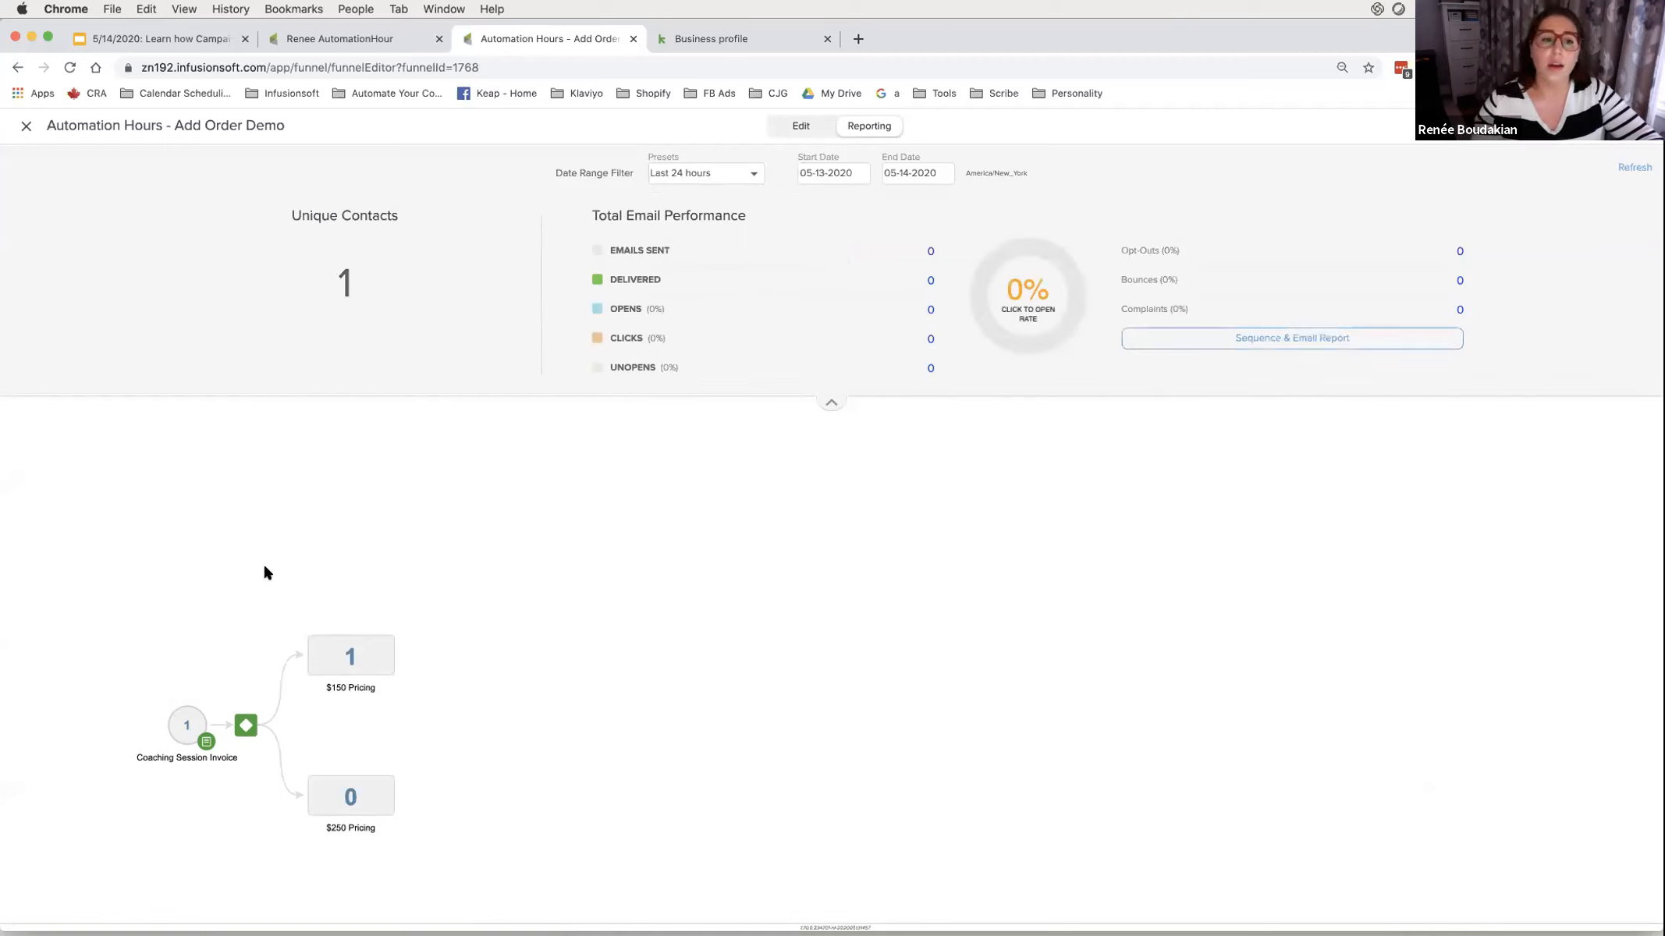
- Confirm the report shows one contact on $150 Pricing, then return to the contact's tab
left_click_drag(660, 186, 745, 198)
mouse_move(197, 694)
left_mouse_down()
mouse_move(191, 745)
mouse_move(233, 711)
mouse_move(228, 743)
mouse_move(260, 737)
mouse_move(230, 739)
mouse_move(307, 652)
left_mouse_up()
left_click(1010, 103)
left_click(1037, 137)
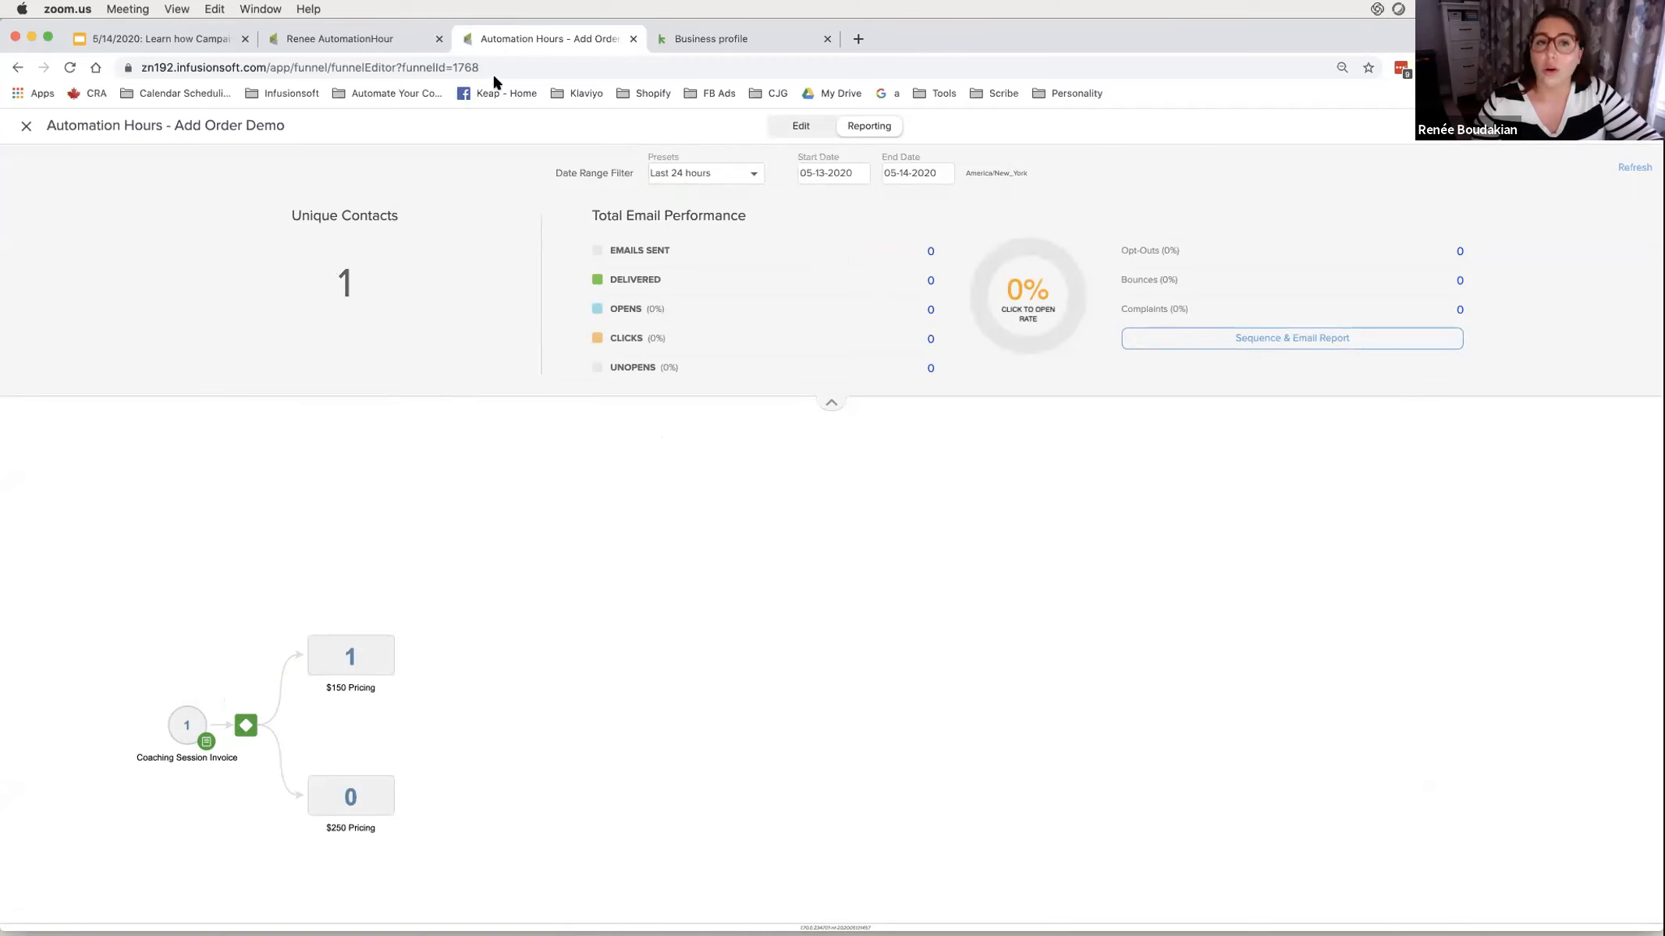
left_click(377, 37)
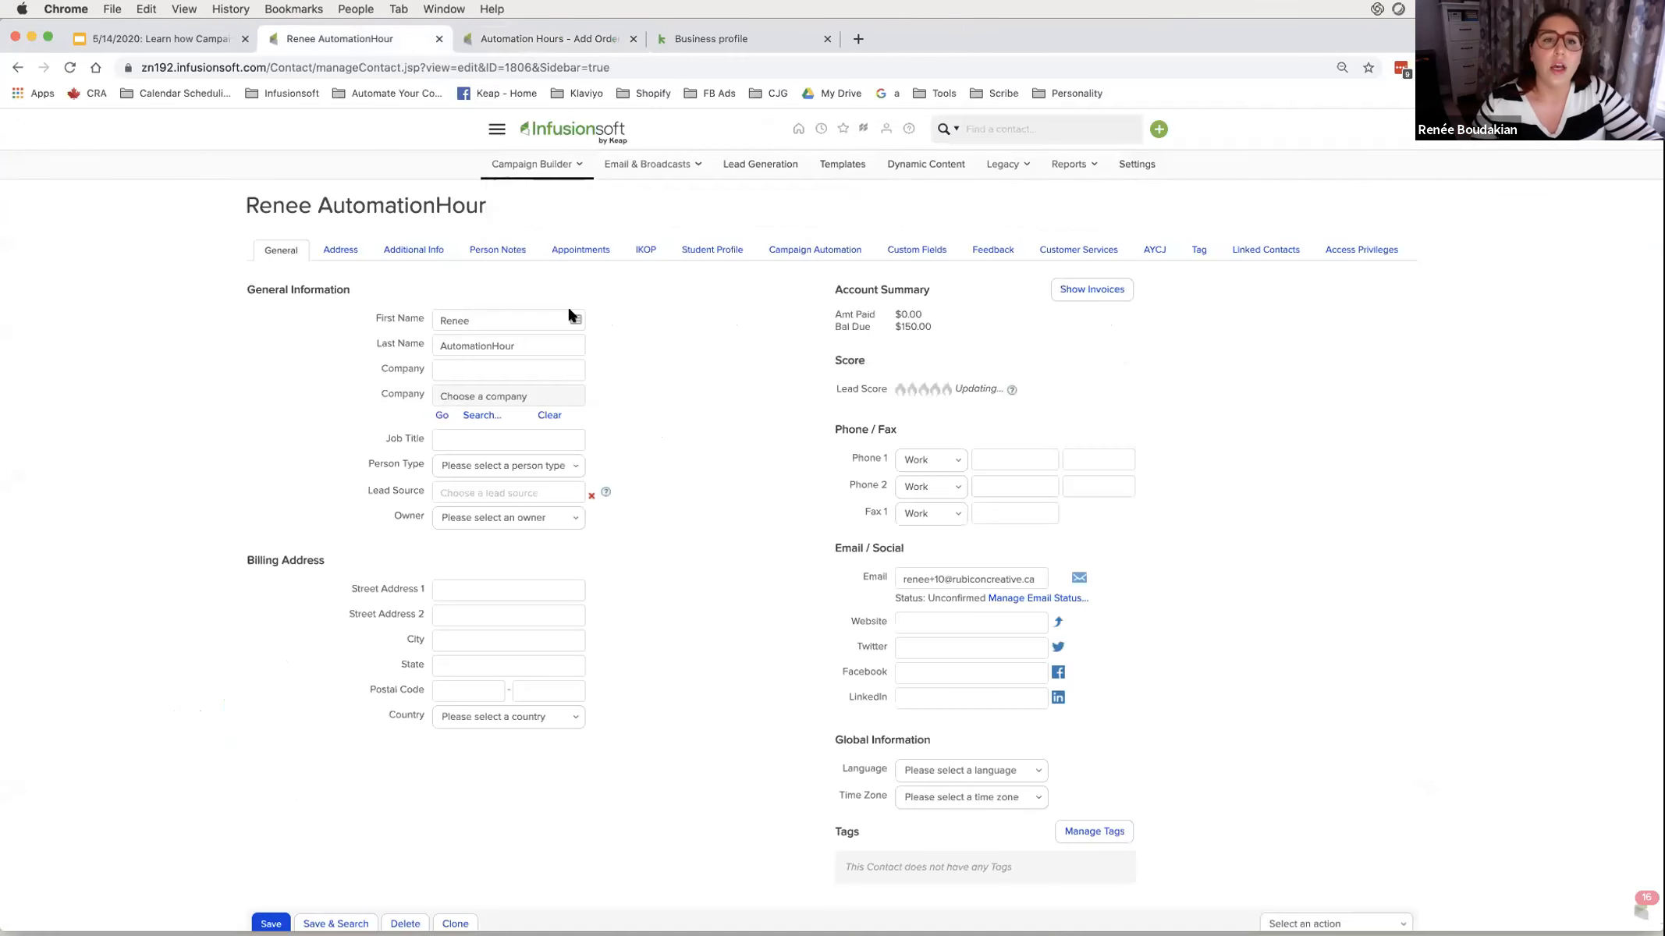
- Search for the test contact by name and open their record from the results
left_click(1039, 131)
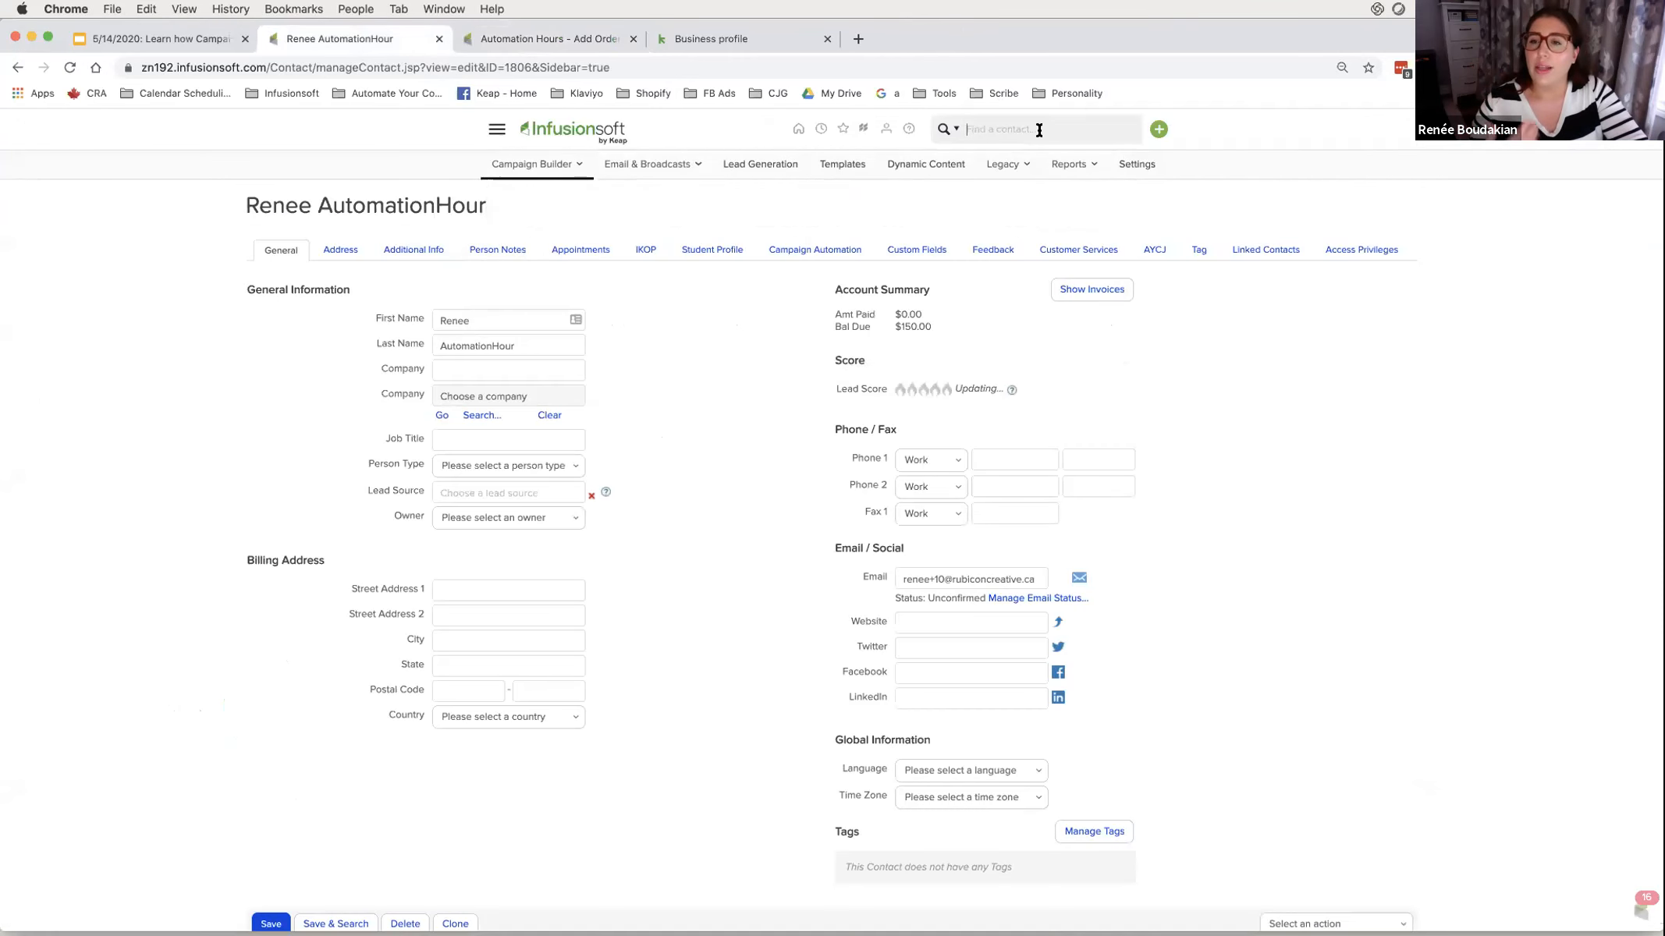
type("renee")
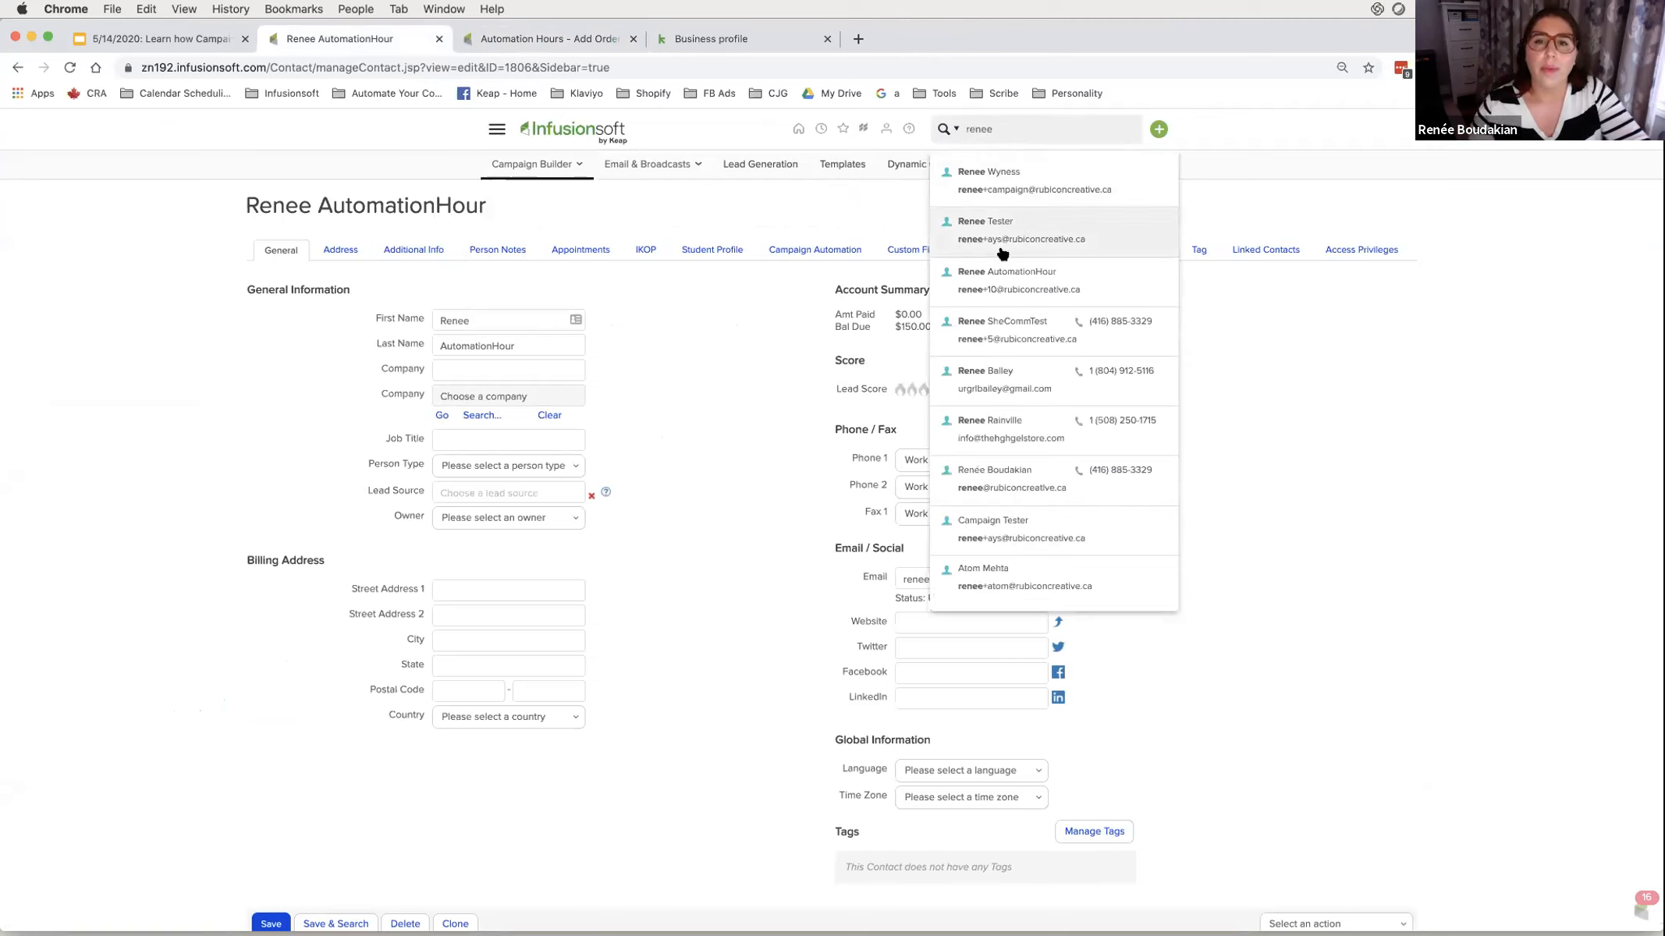
left_click(998, 282)
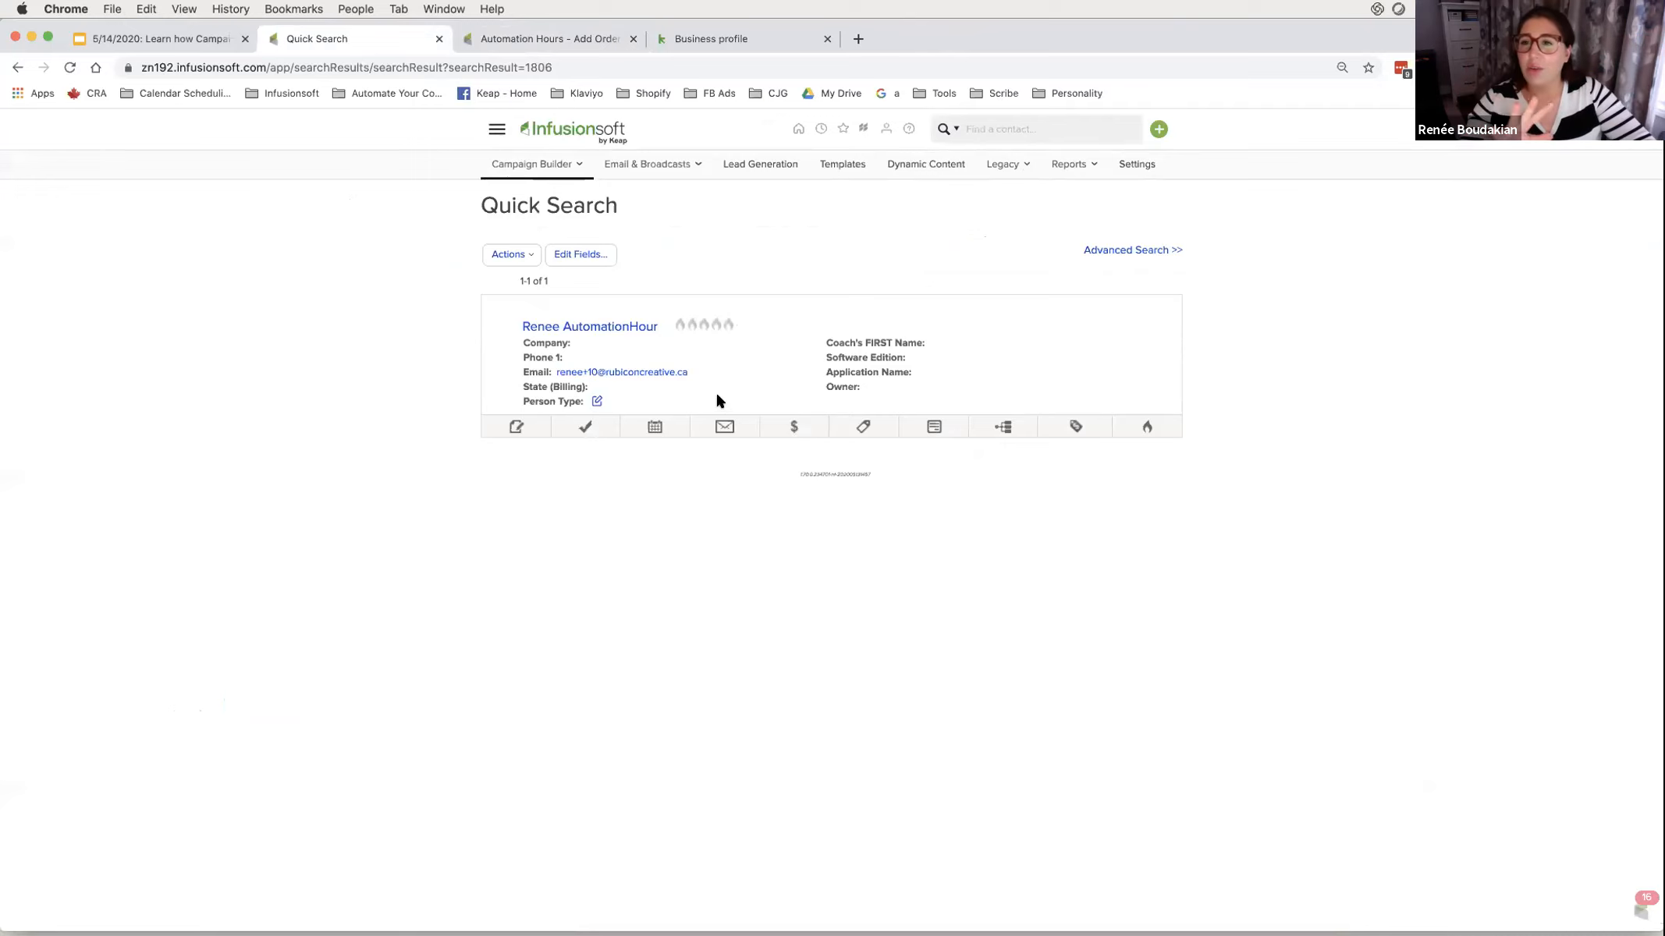
left_click(578, 257)
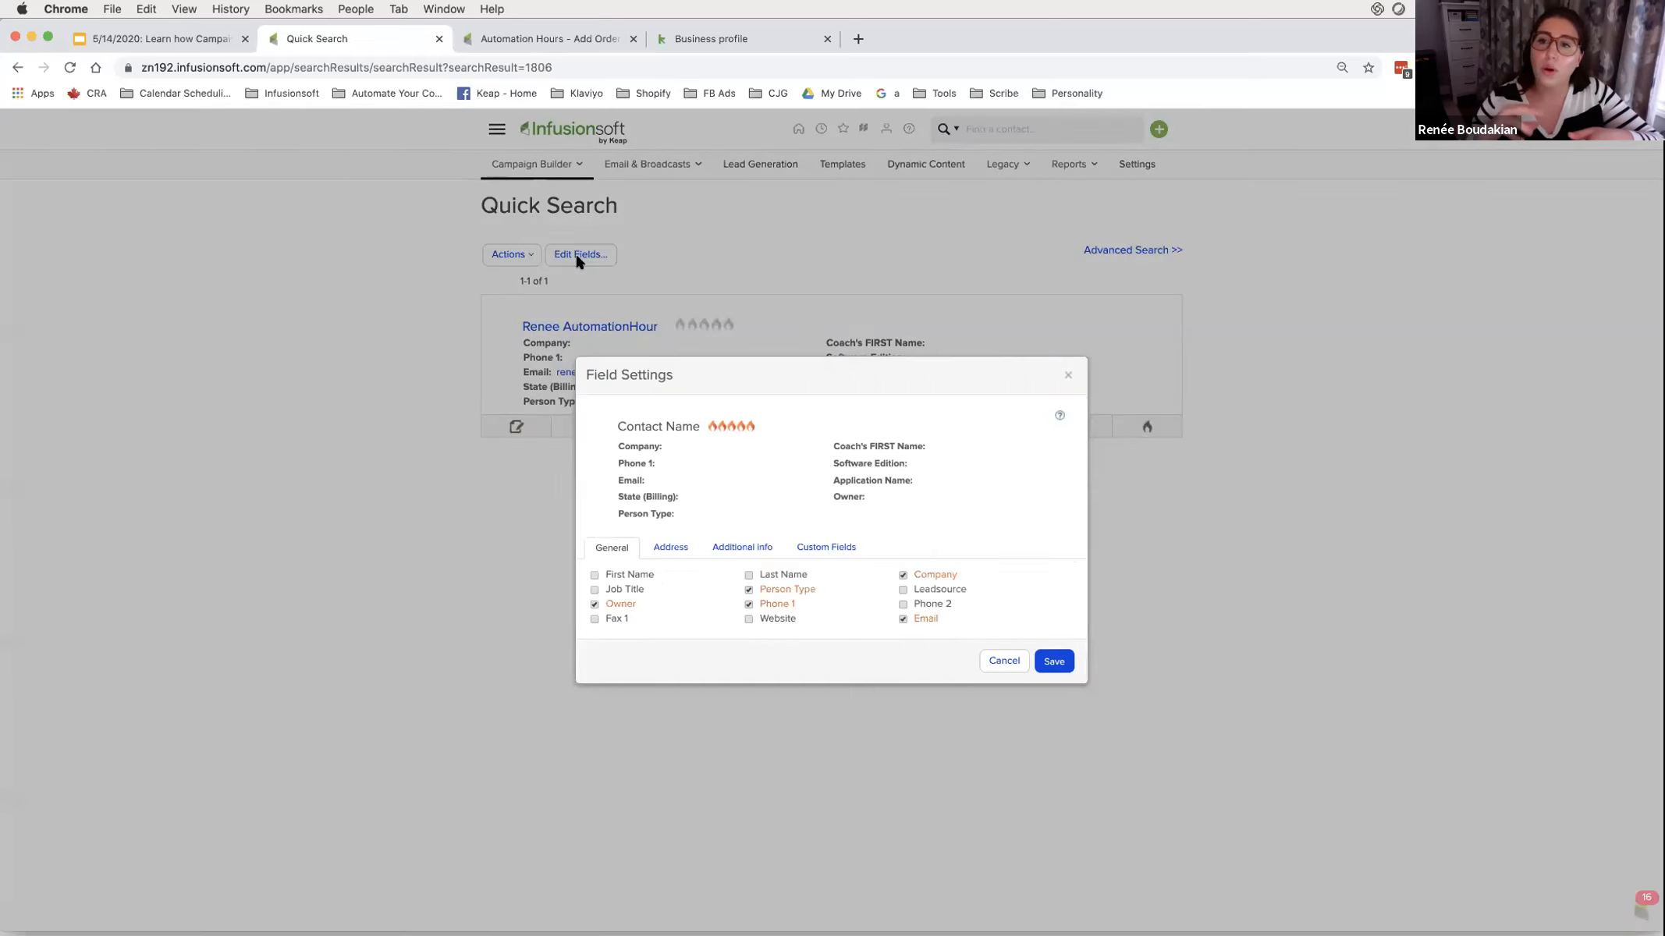
left_click(1070, 379)
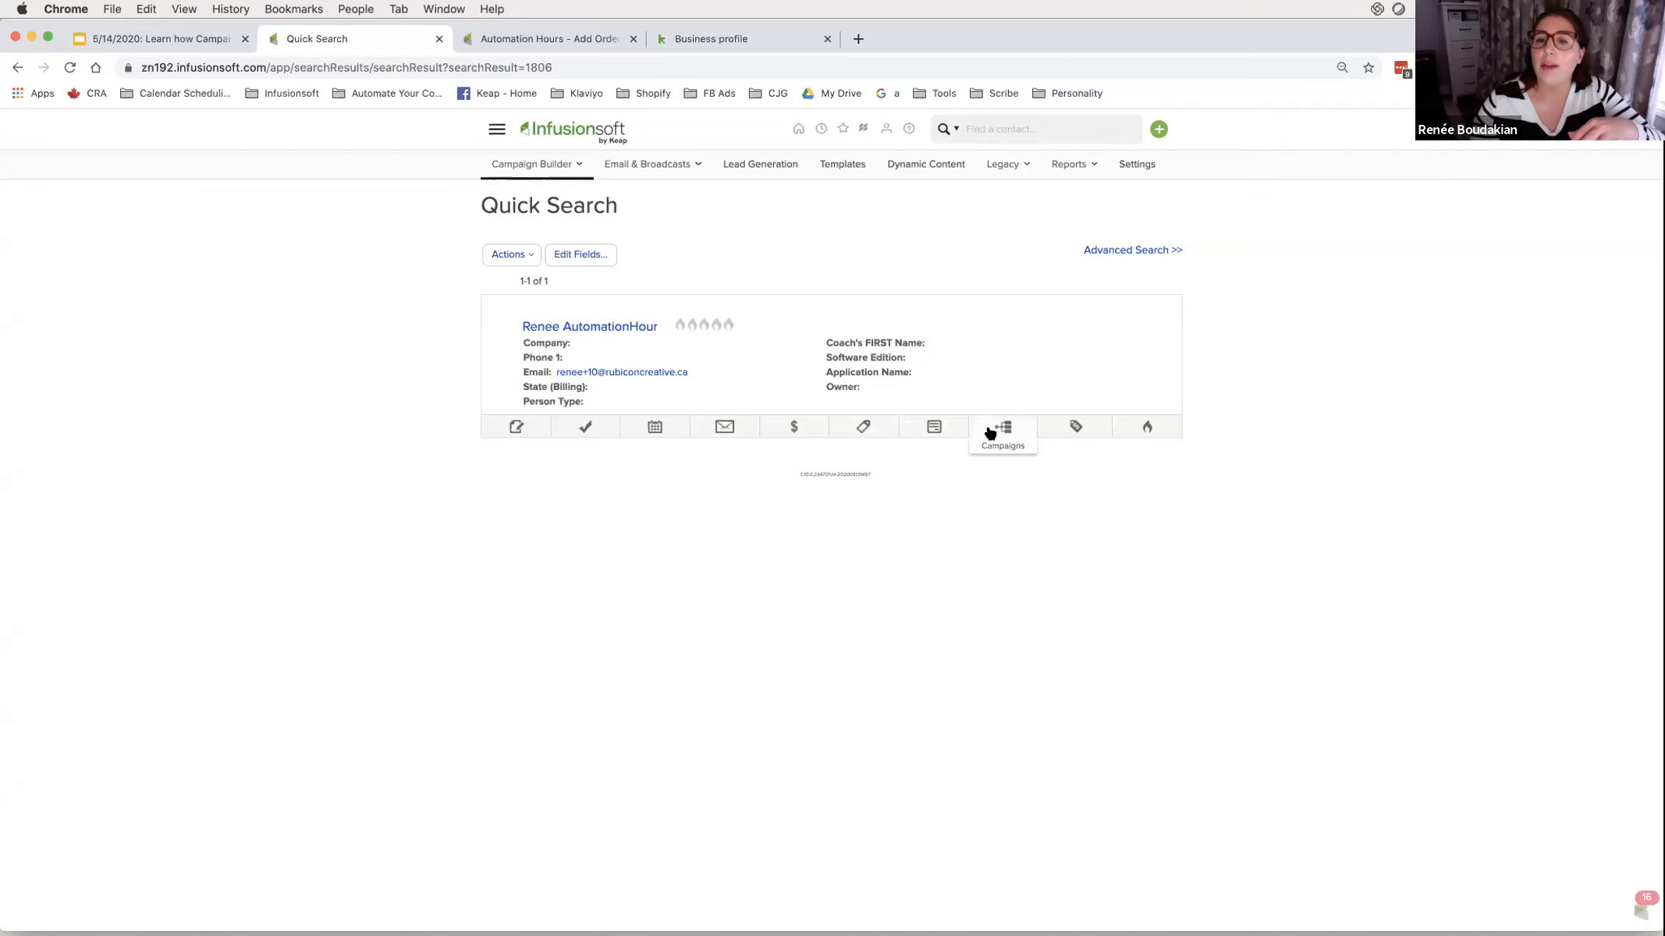
- Try the Coaching Session Invoice internal form, then view the $150.00 Campaign Order still due
left_click(957, 433)
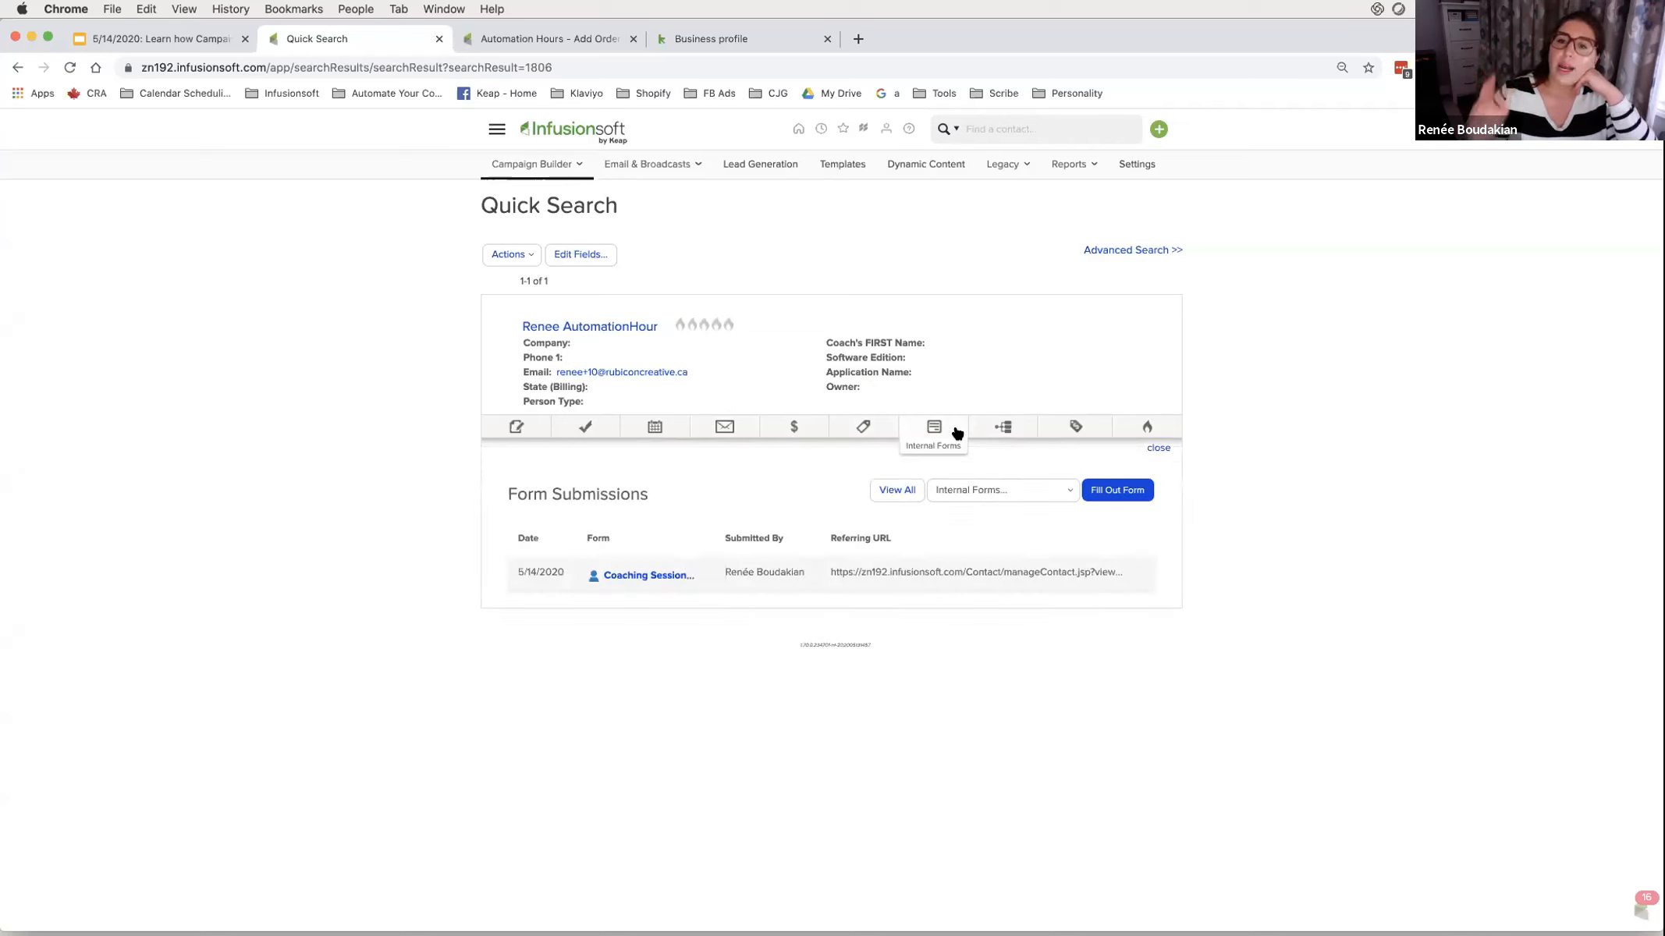
left_click(958, 487)
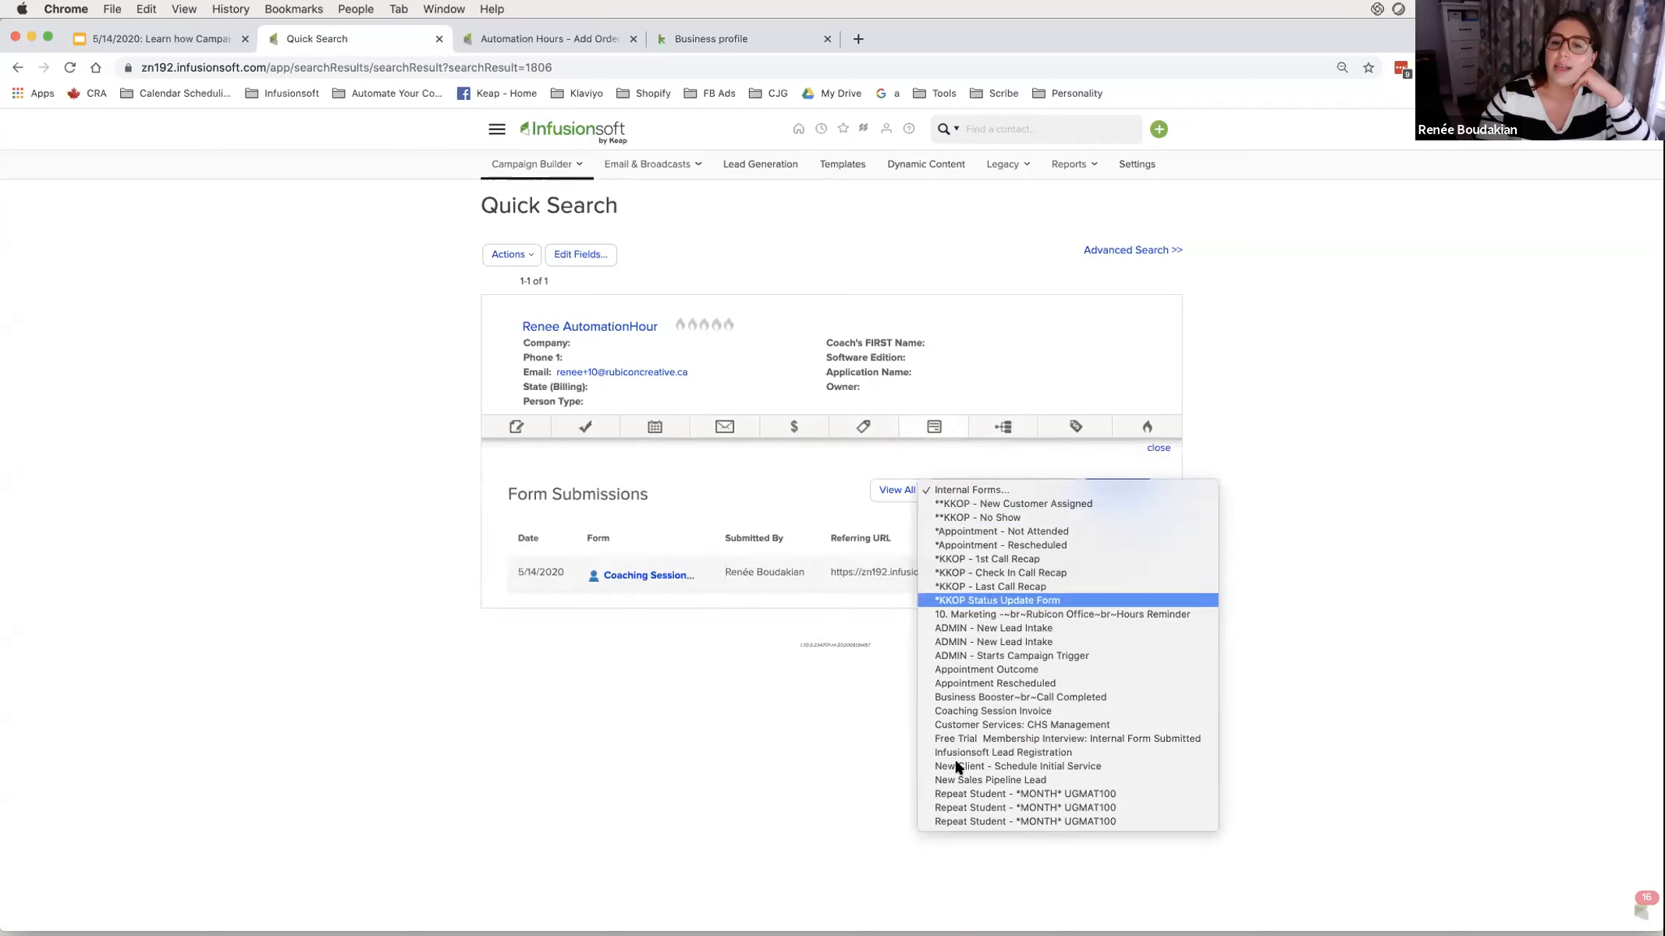
left_click(985, 711)
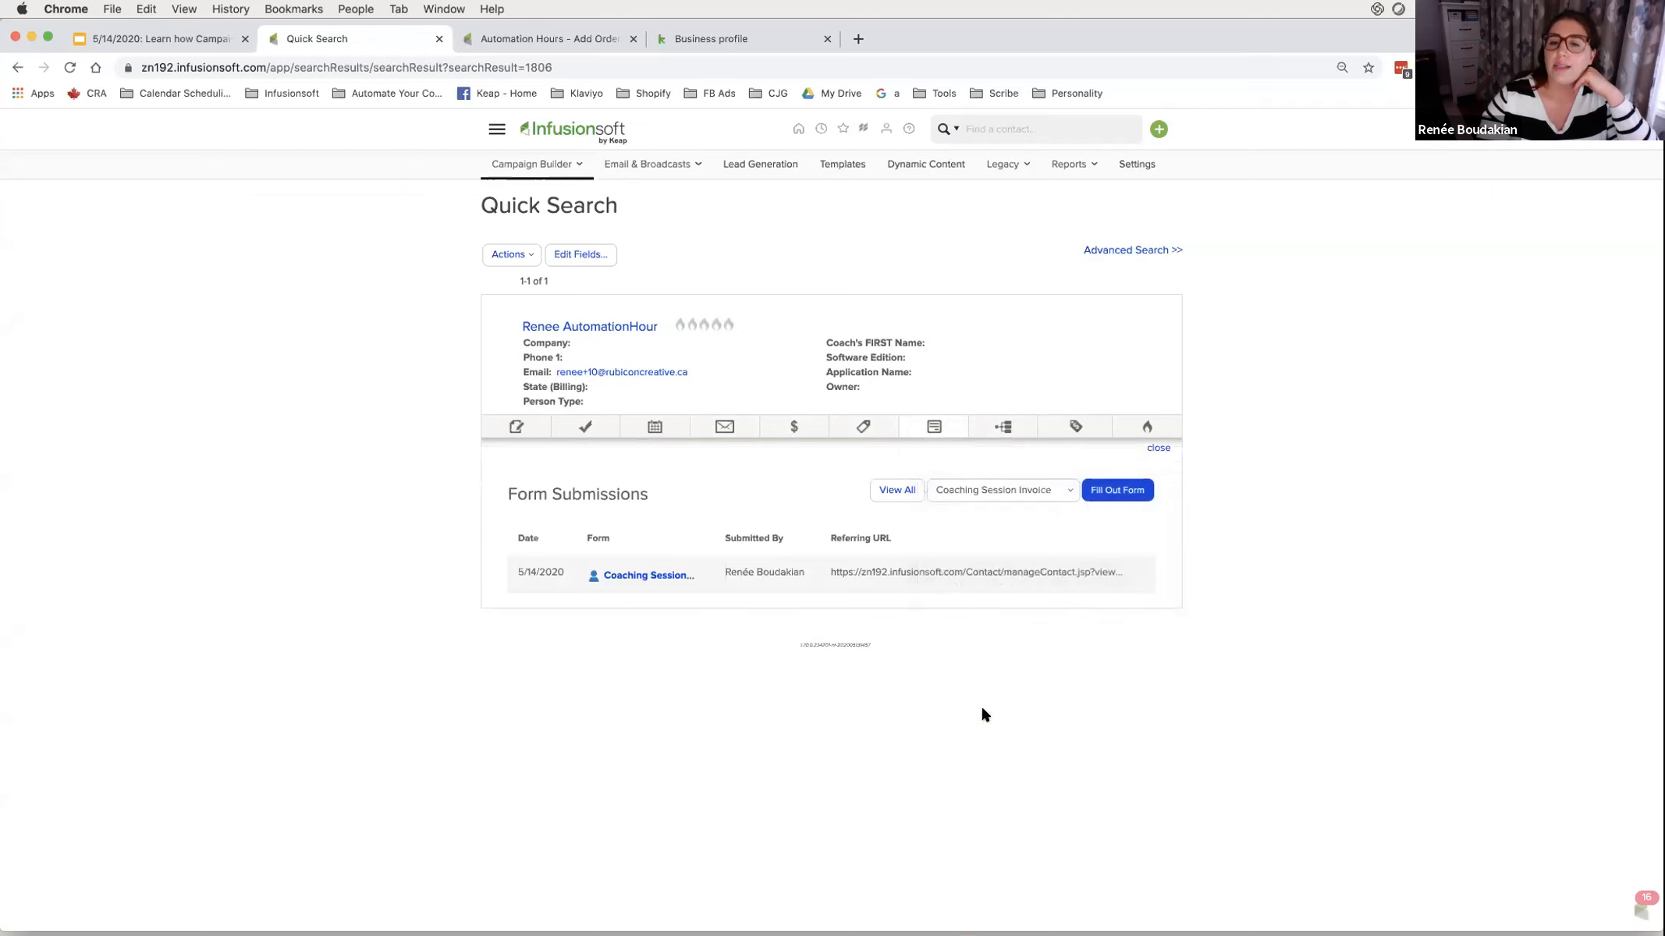
left_click(1112, 491)
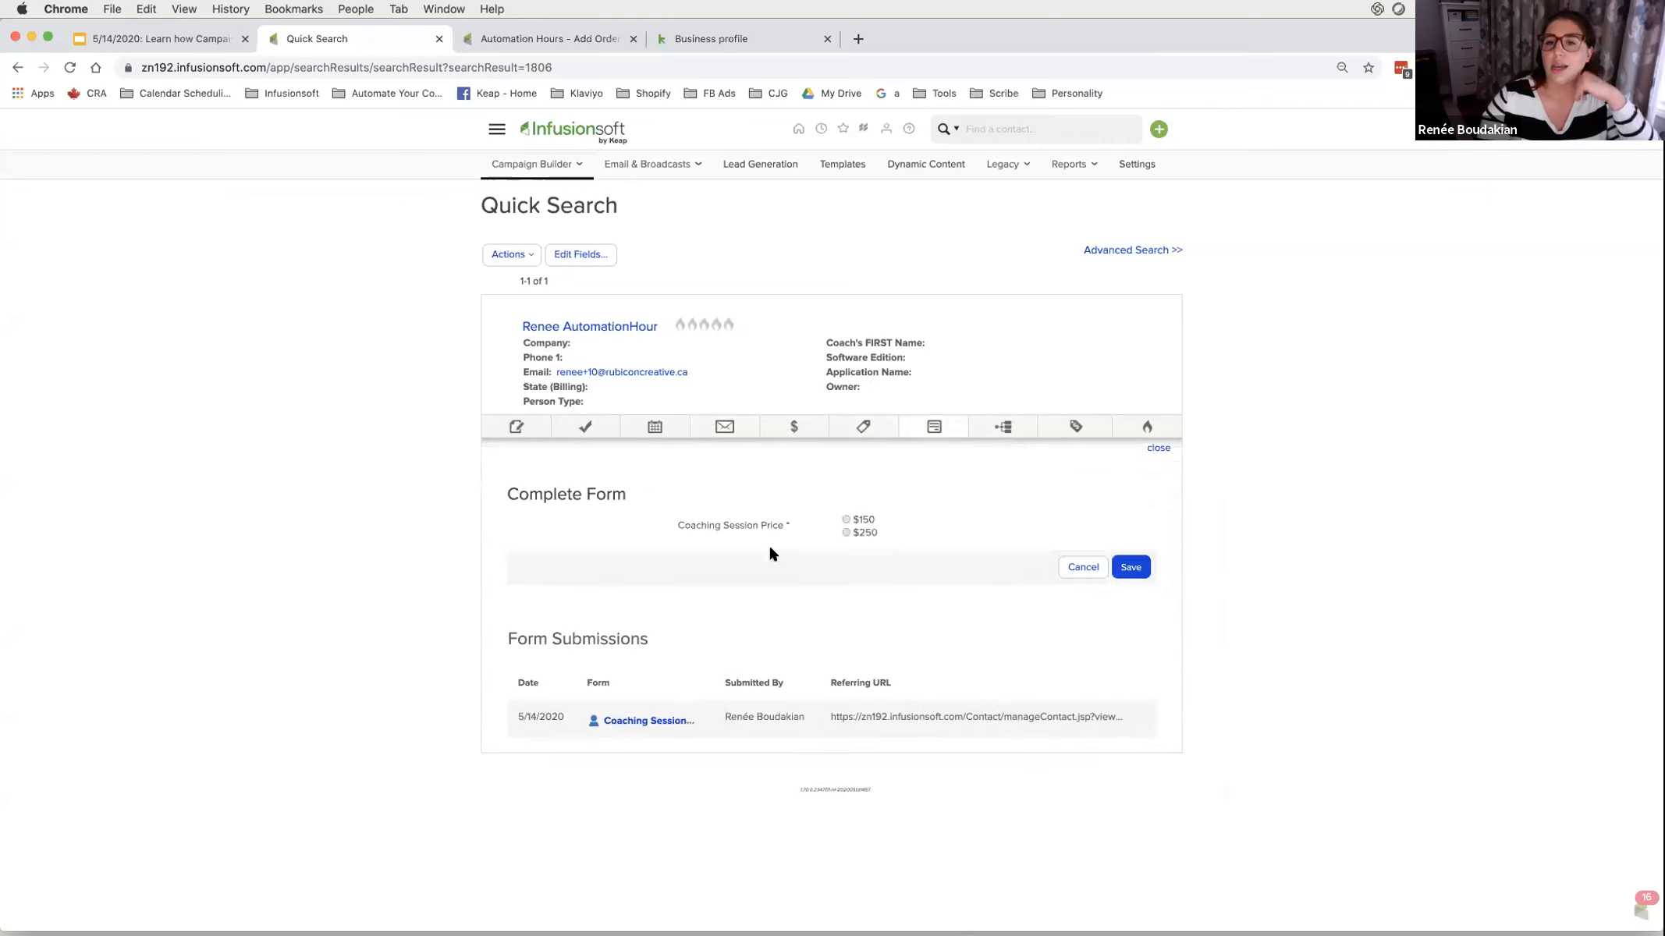
left_click(848, 532)
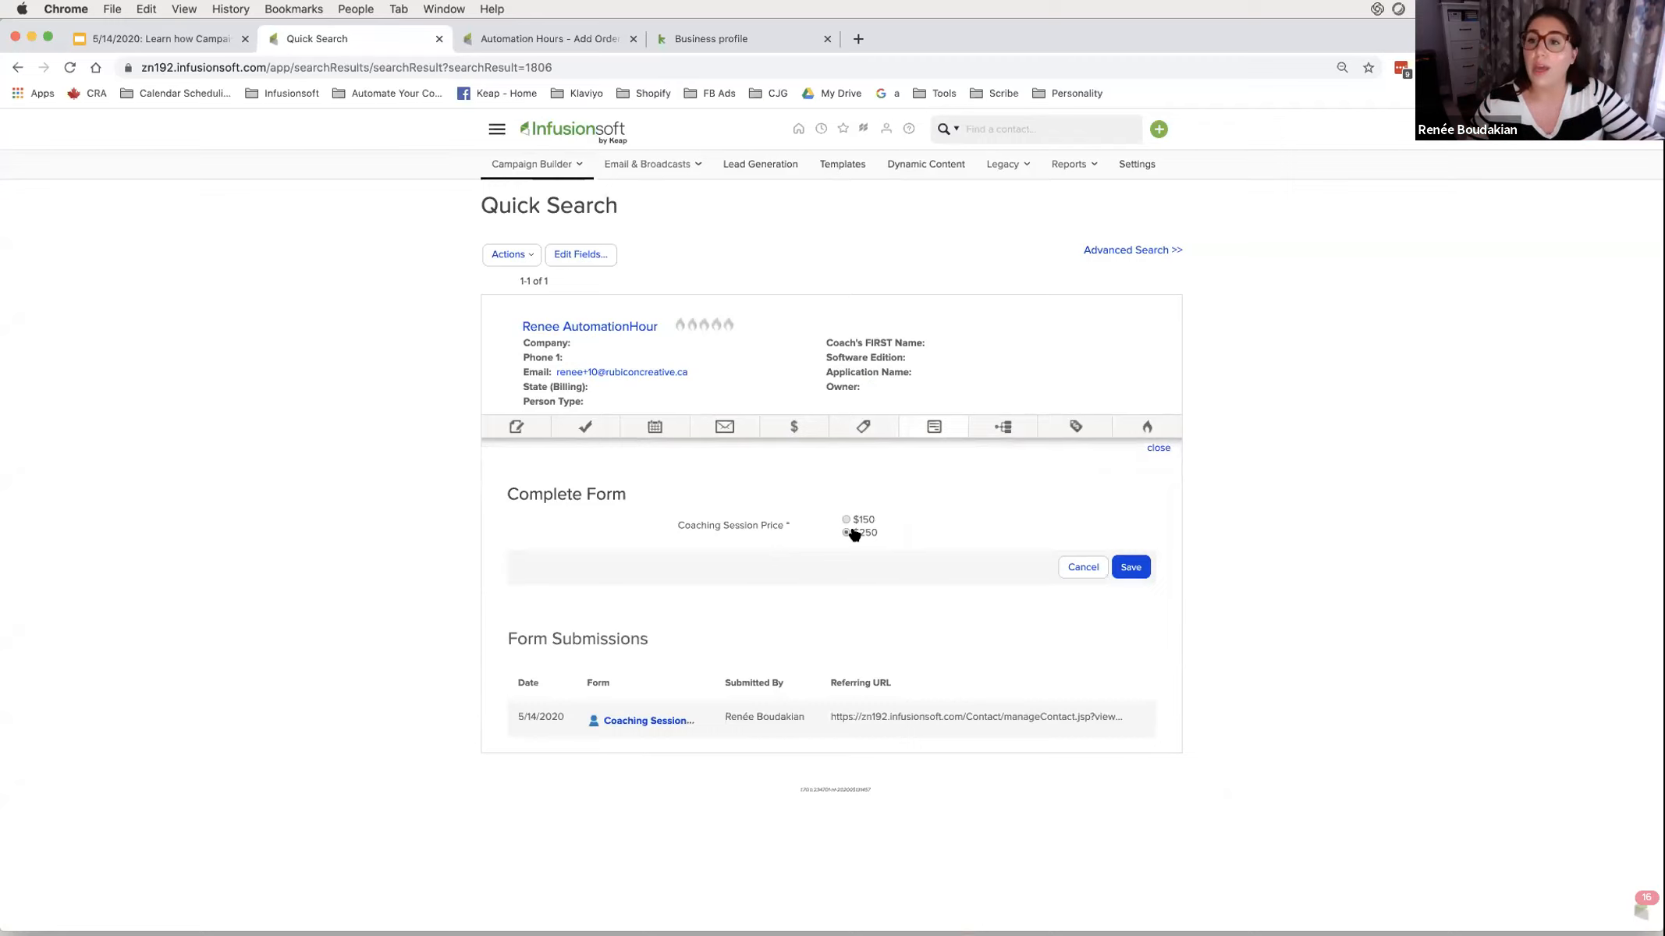
left_click(780, 428)
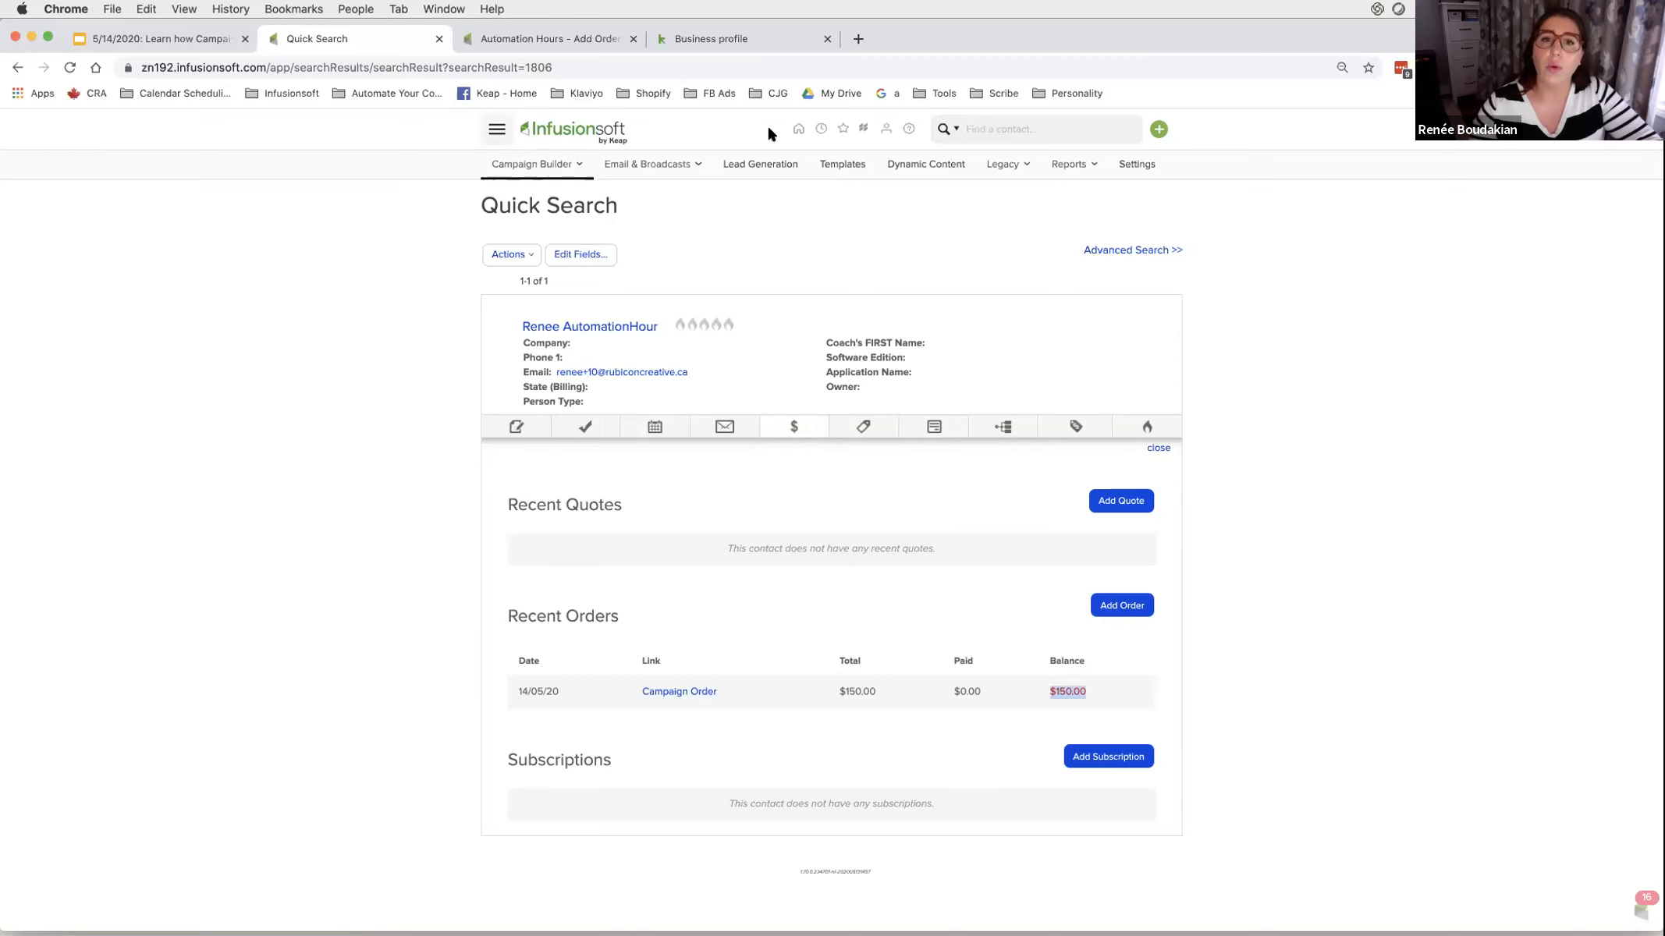
- Open the e-commerce reports in a new tab and close the business profile page
left_click(896, 342, "super")
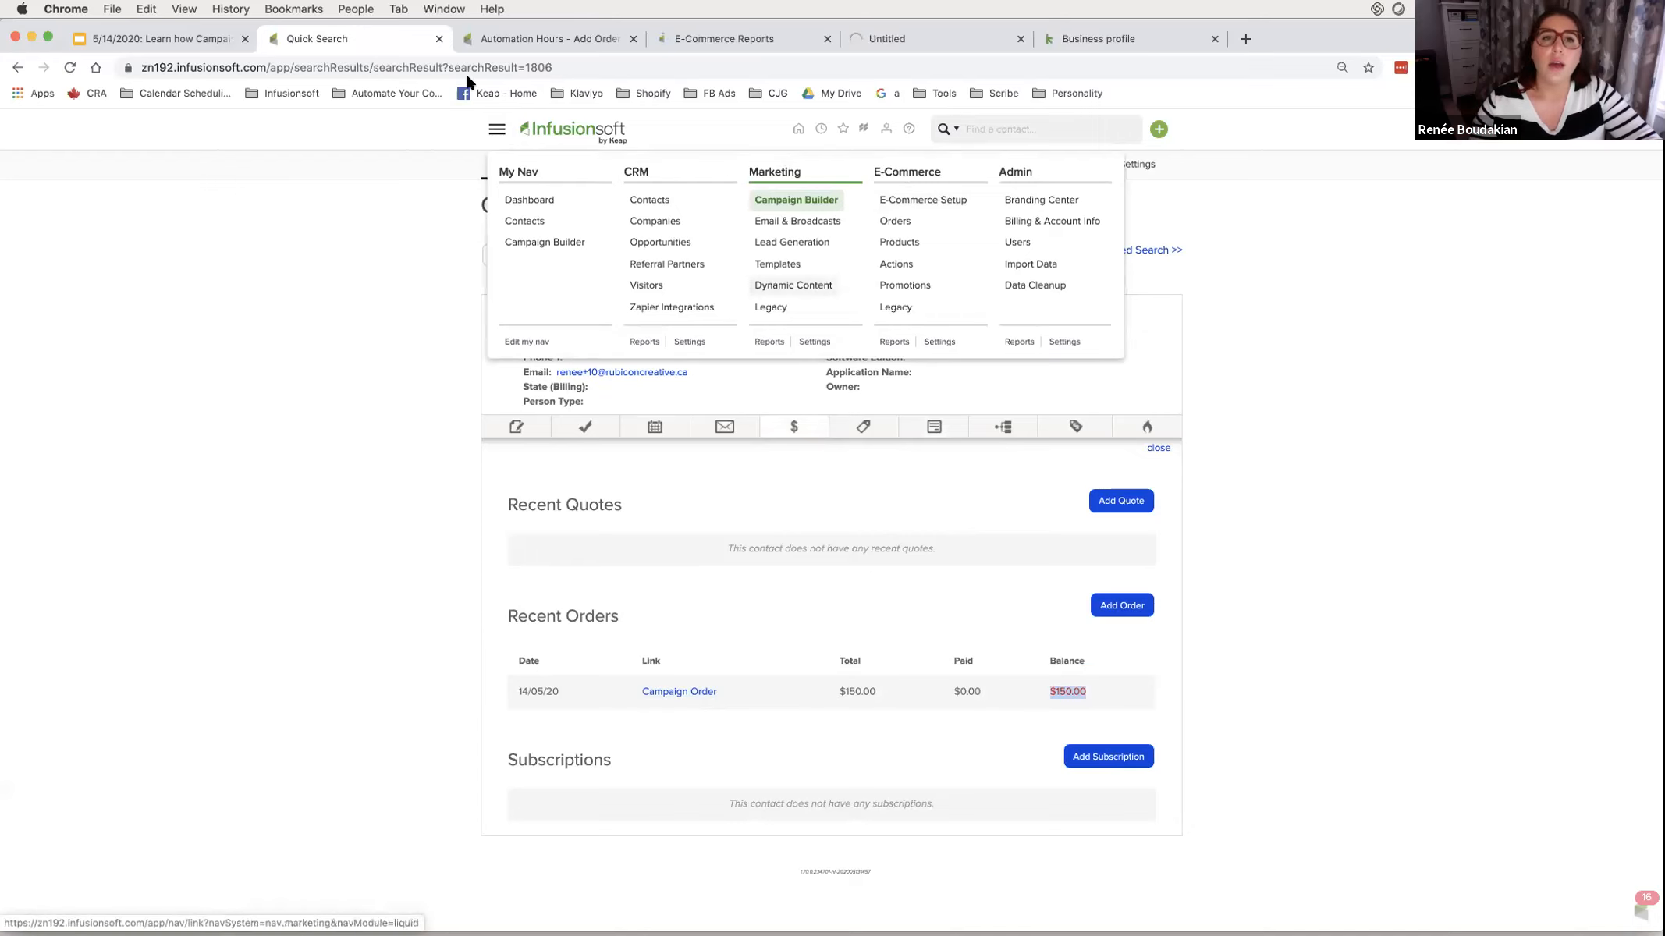
left_click(1160, 38)
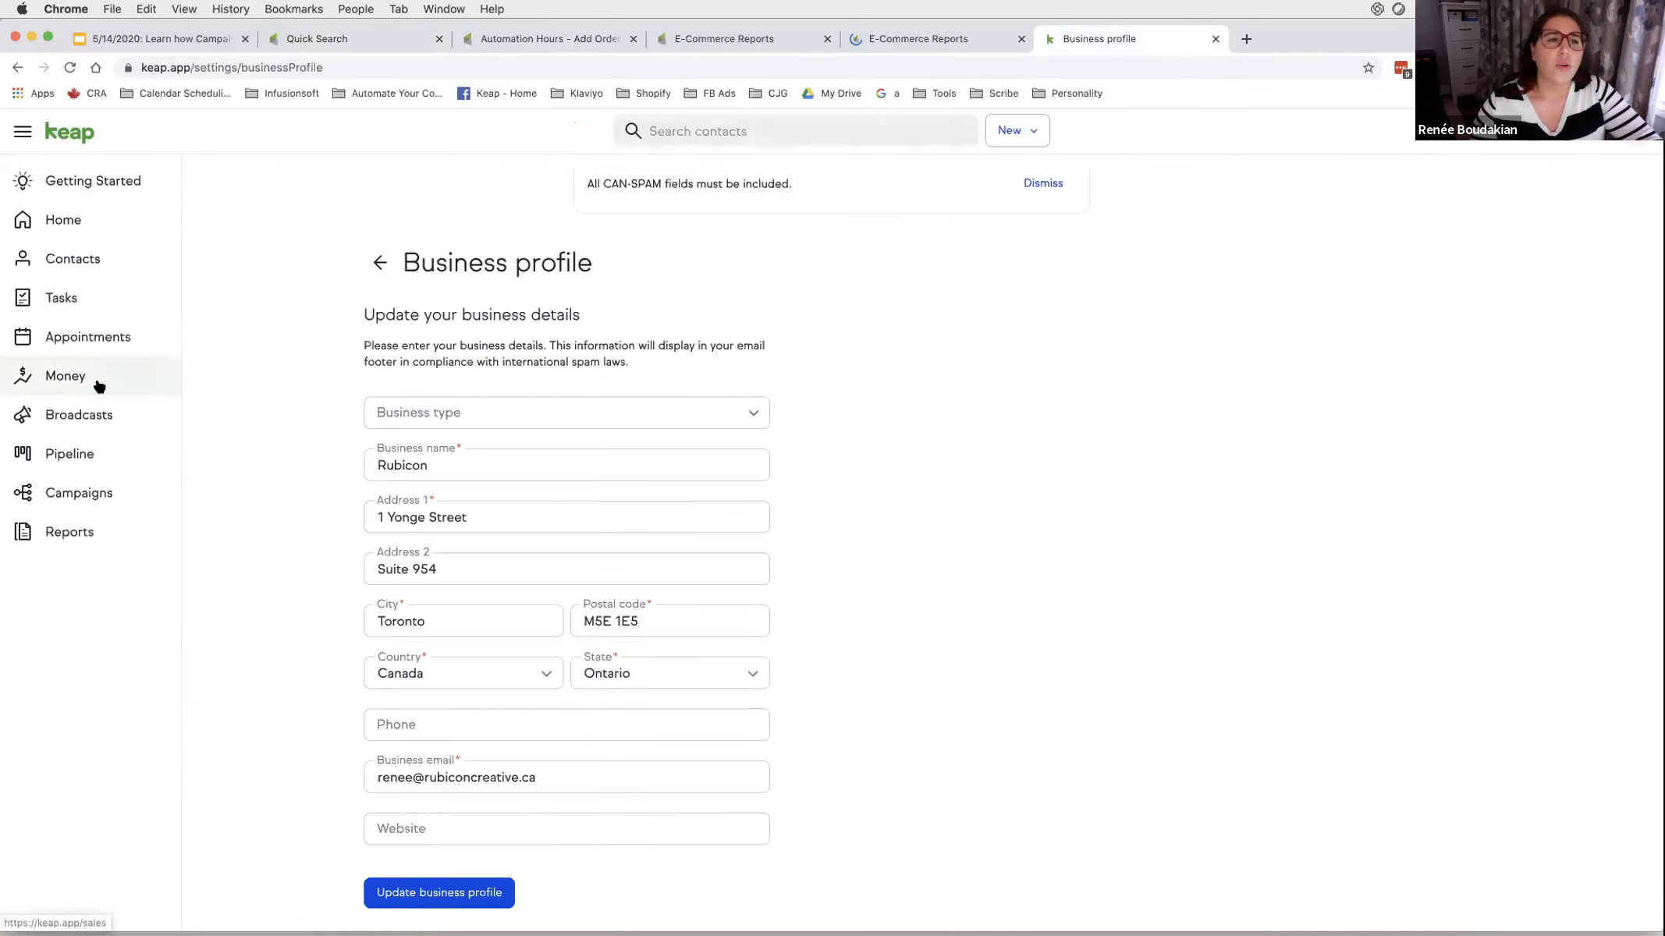
left_click(1214, 39)
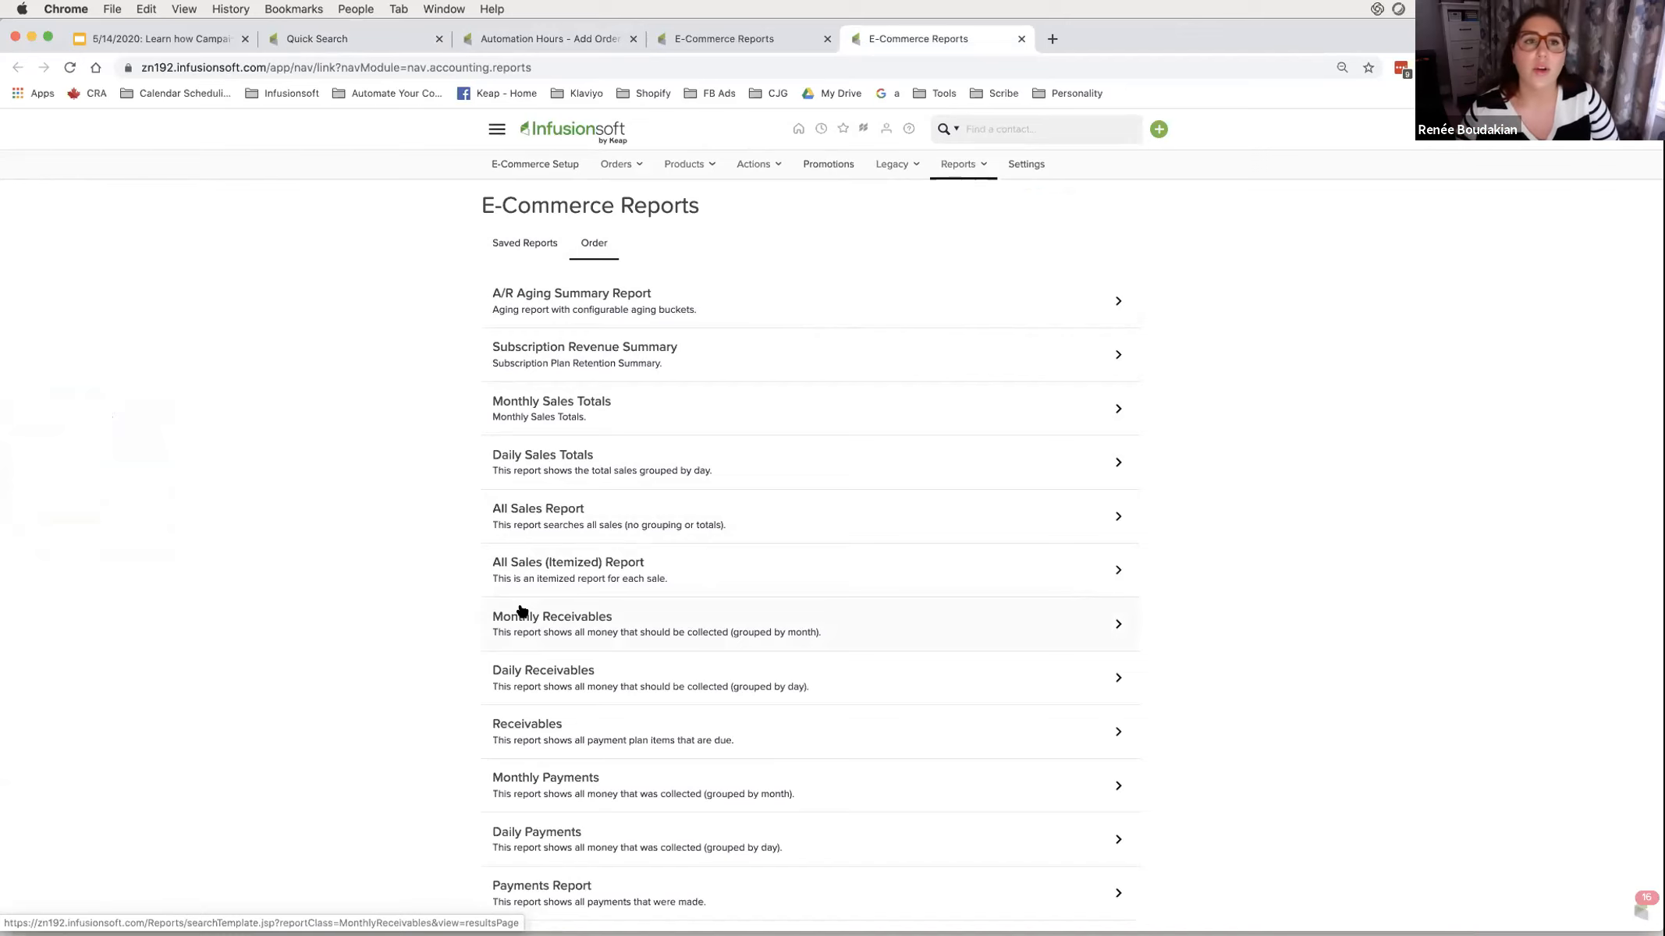
- Close the Add Order Demo campaign editor and show the webinar deck's final Thank you! Questions? slide
left_click(472, 41)
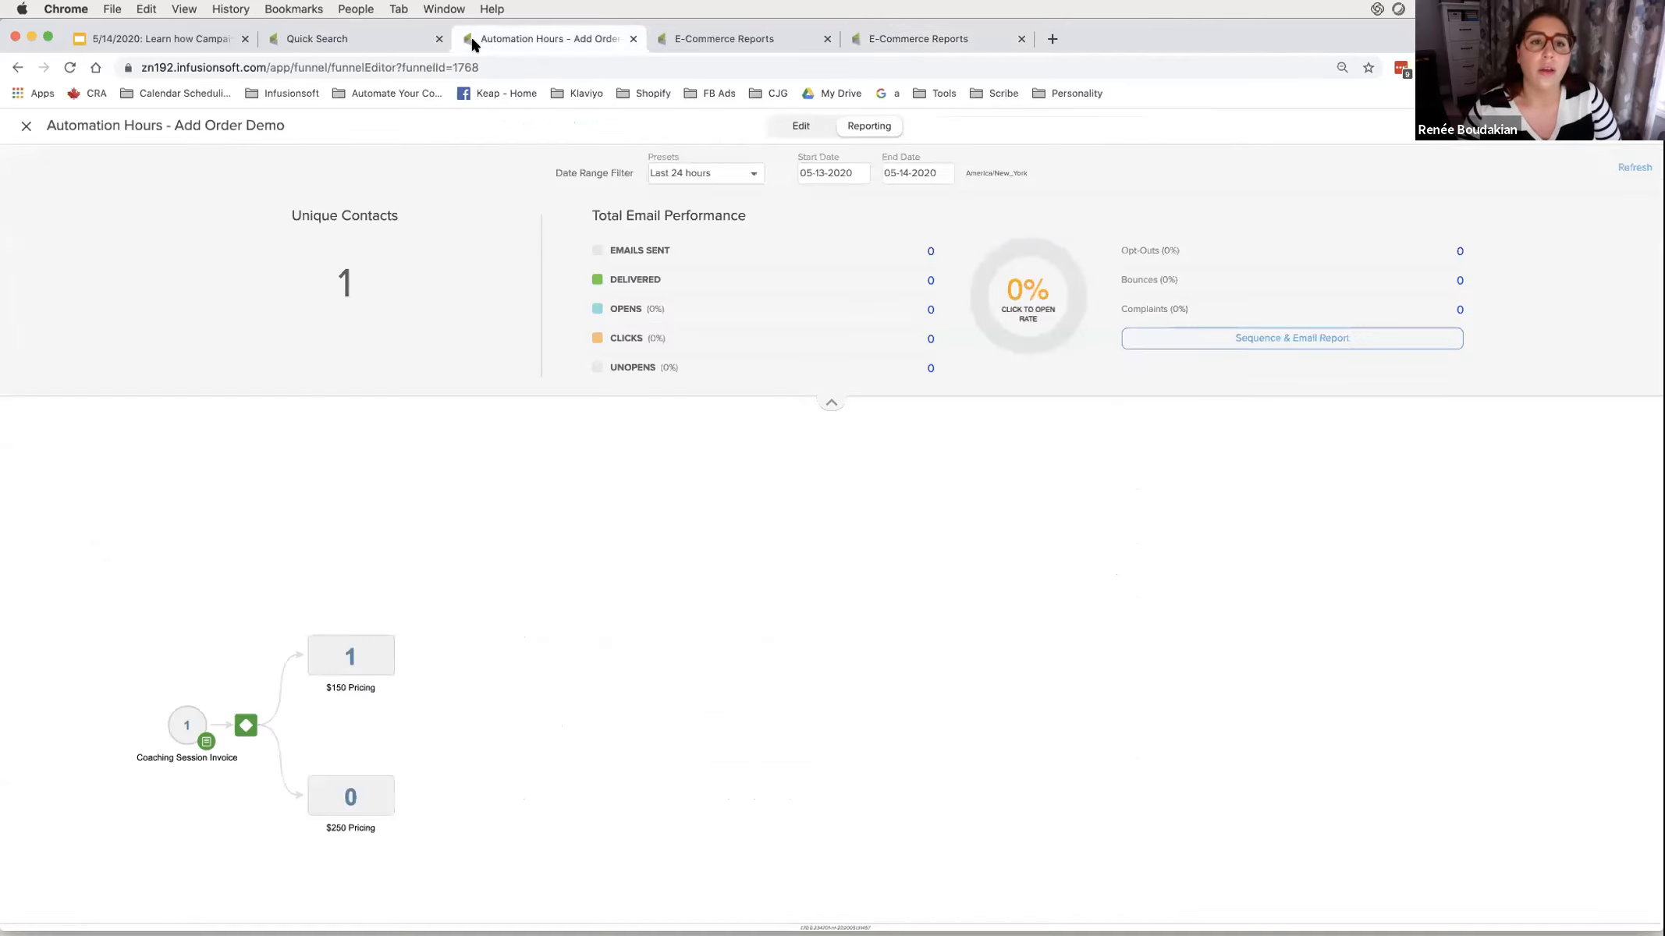
left_click(26, 126)
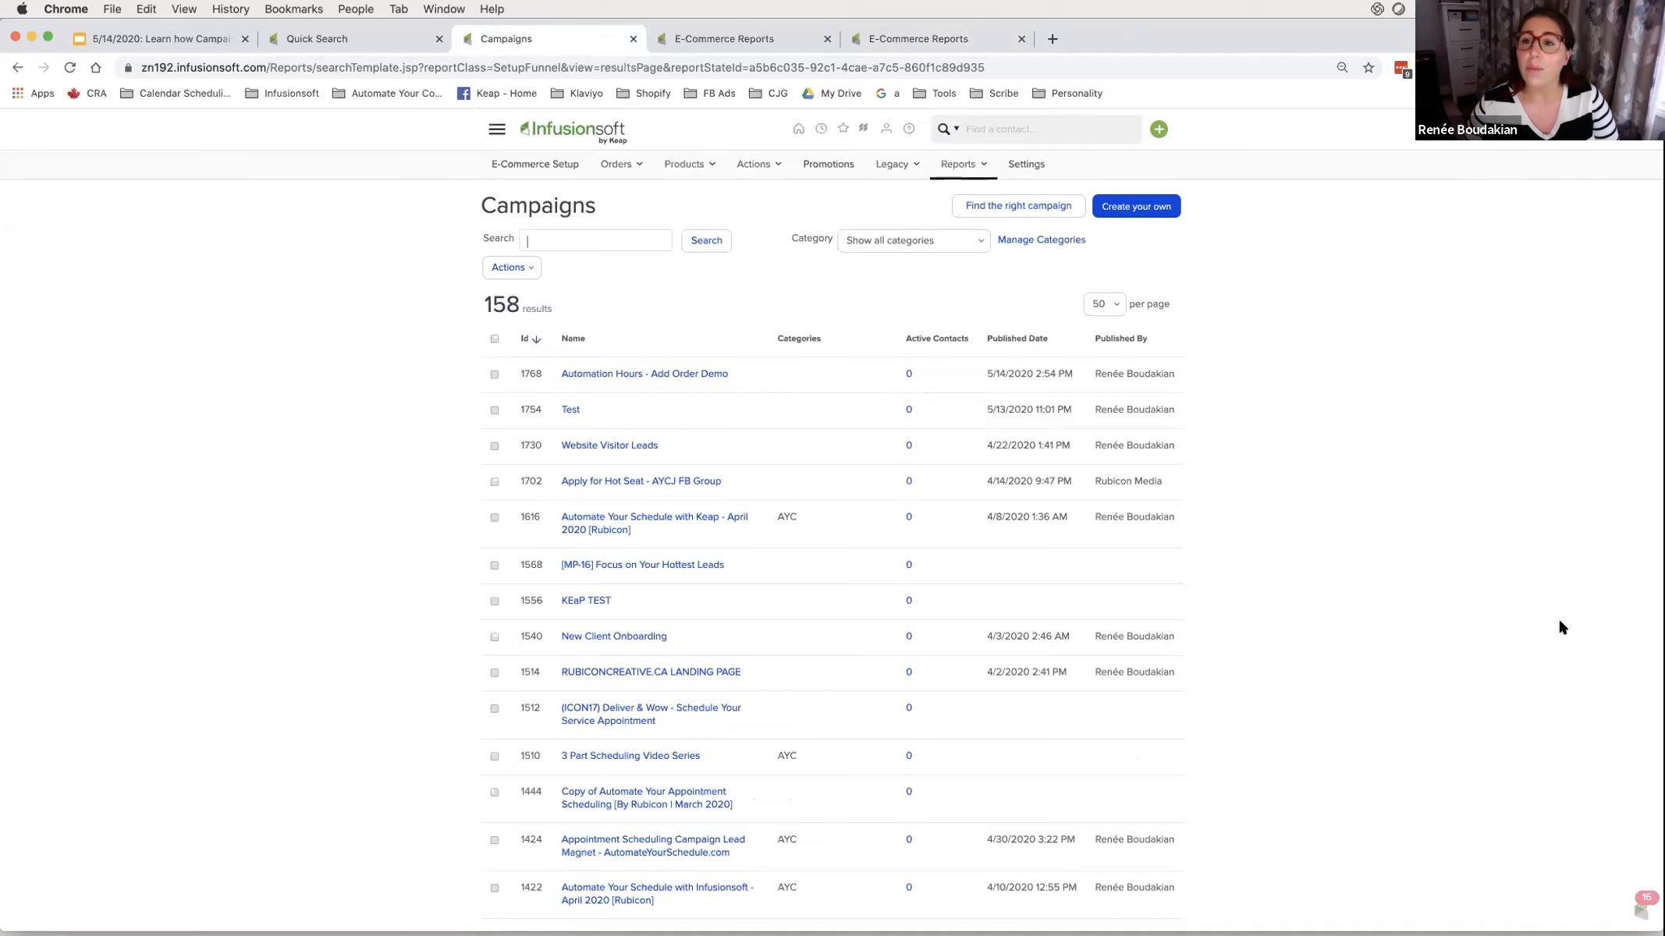
left_click(156, 39)
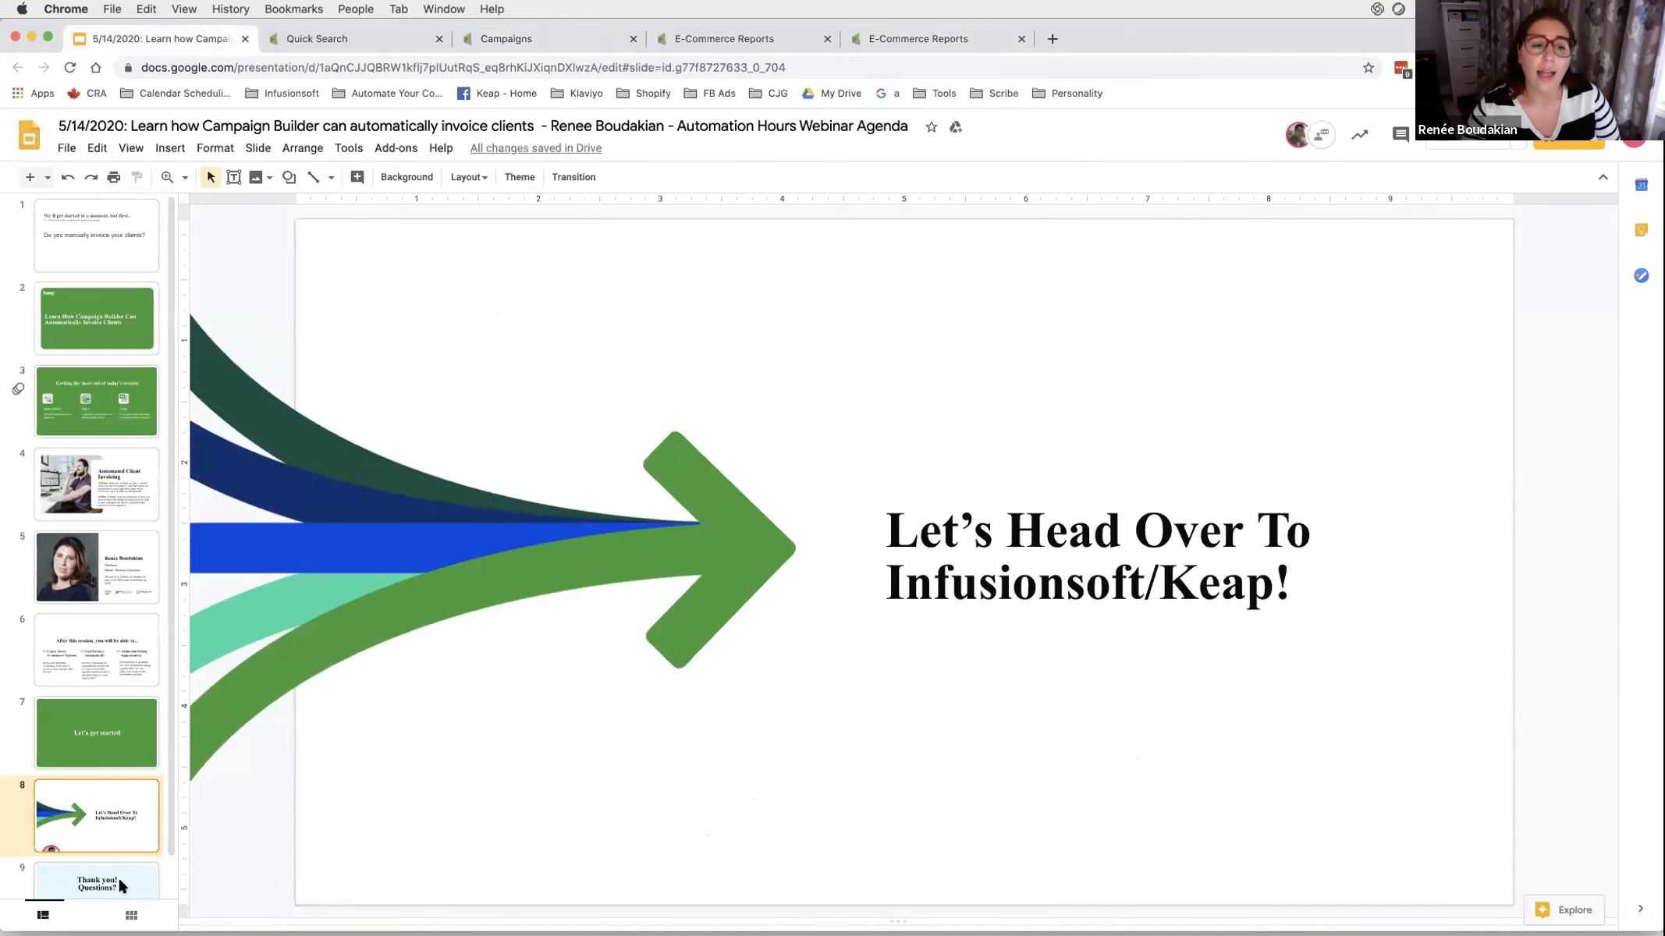
left_click(118, 877)
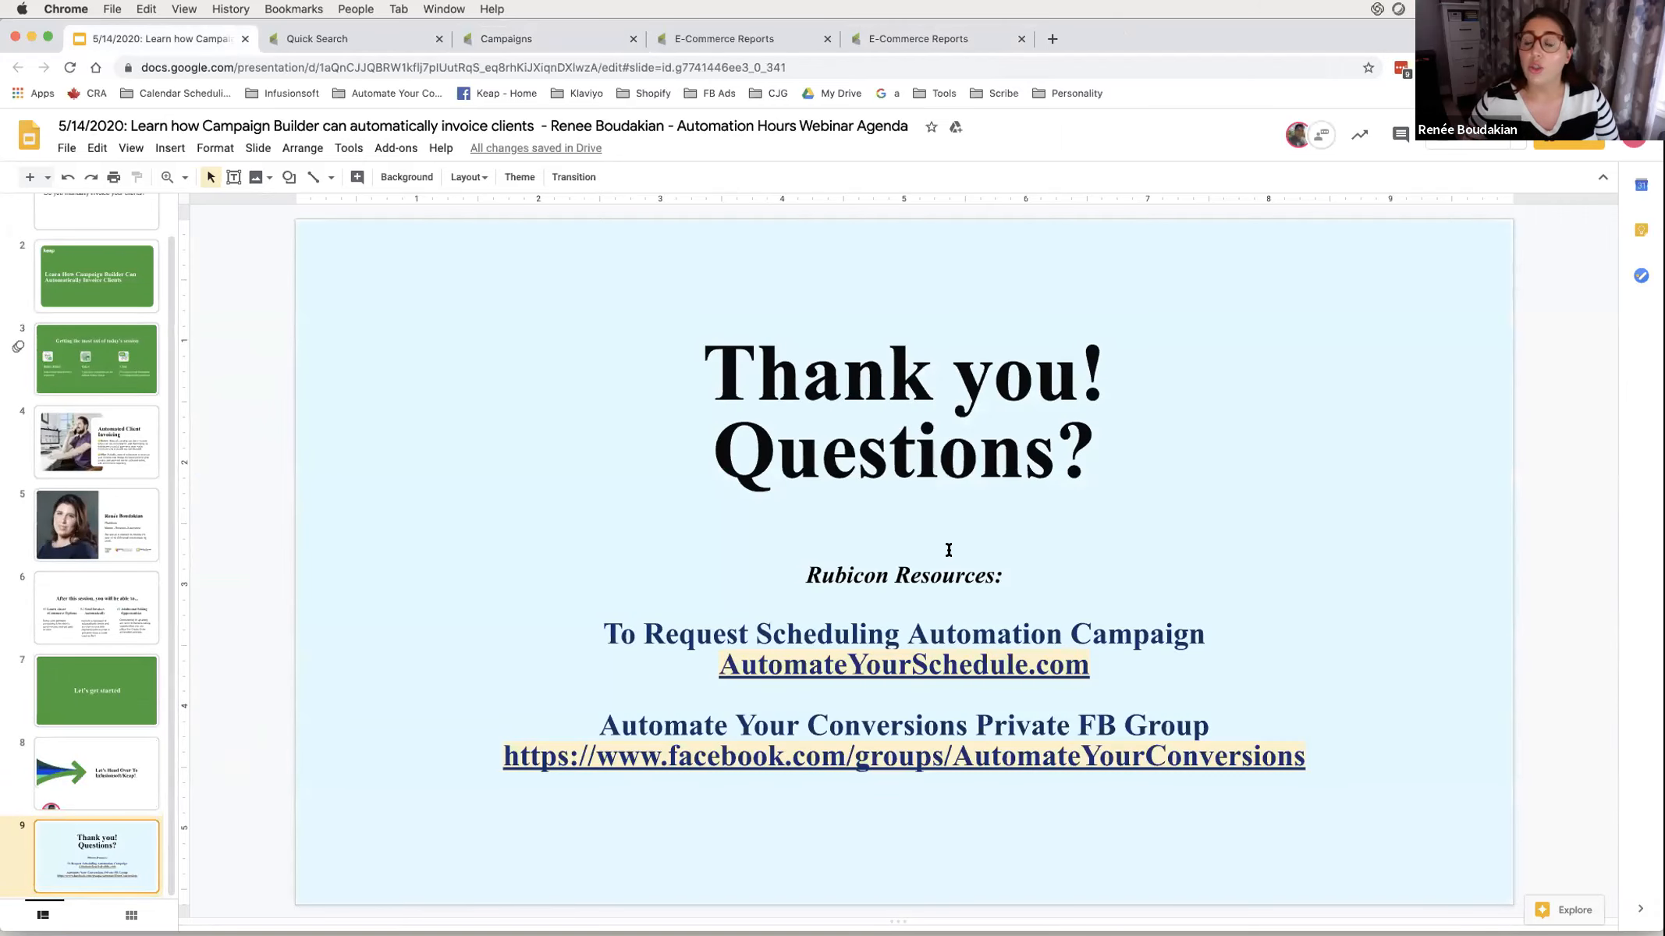